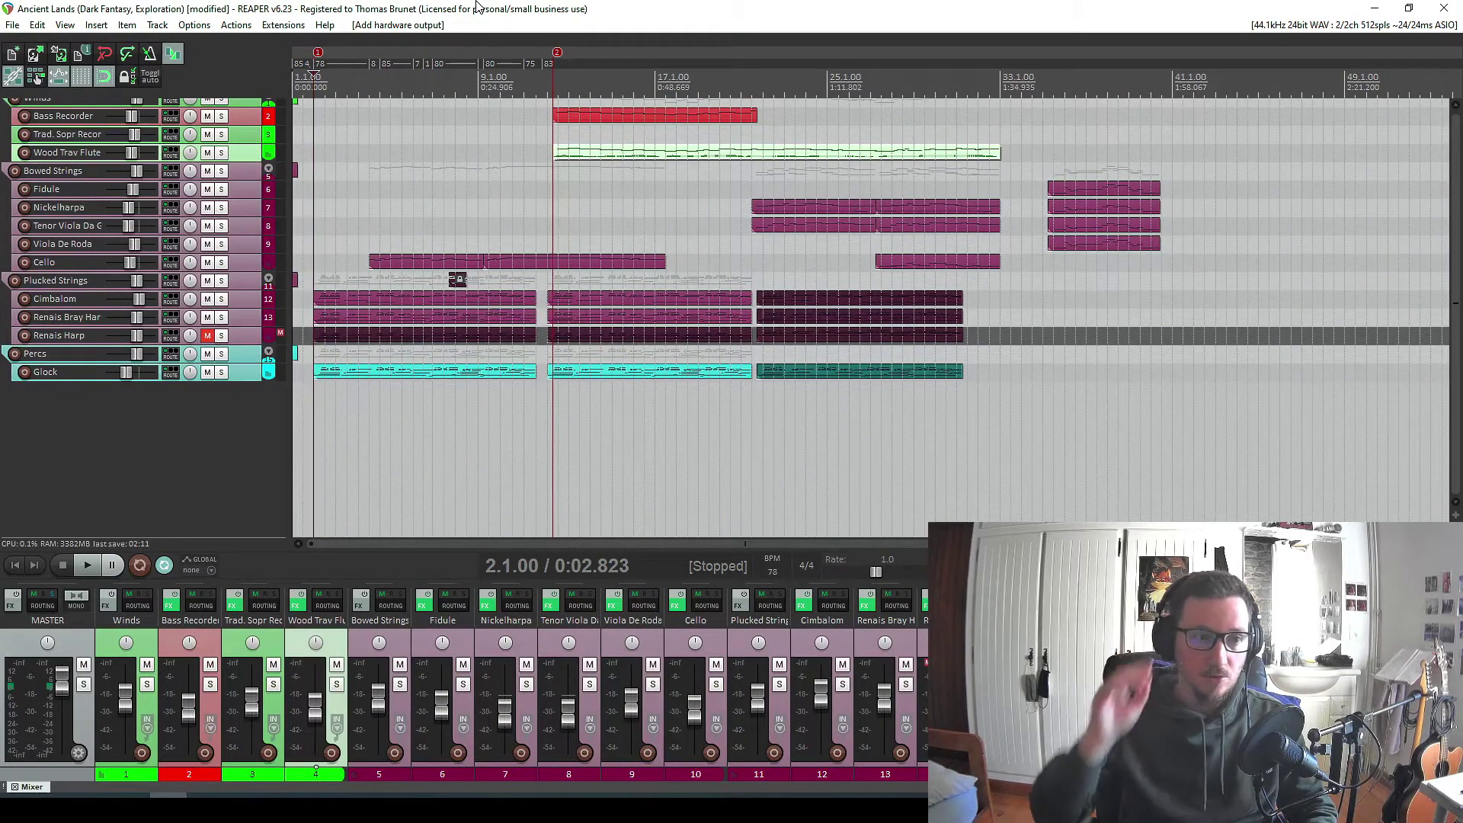
Unmute the Renais Harp track in the Plucked Strings group.
{"action": "scroll", "coordinate": [518, 397], "scroll_direction": "up", "scroll_amount": 2}
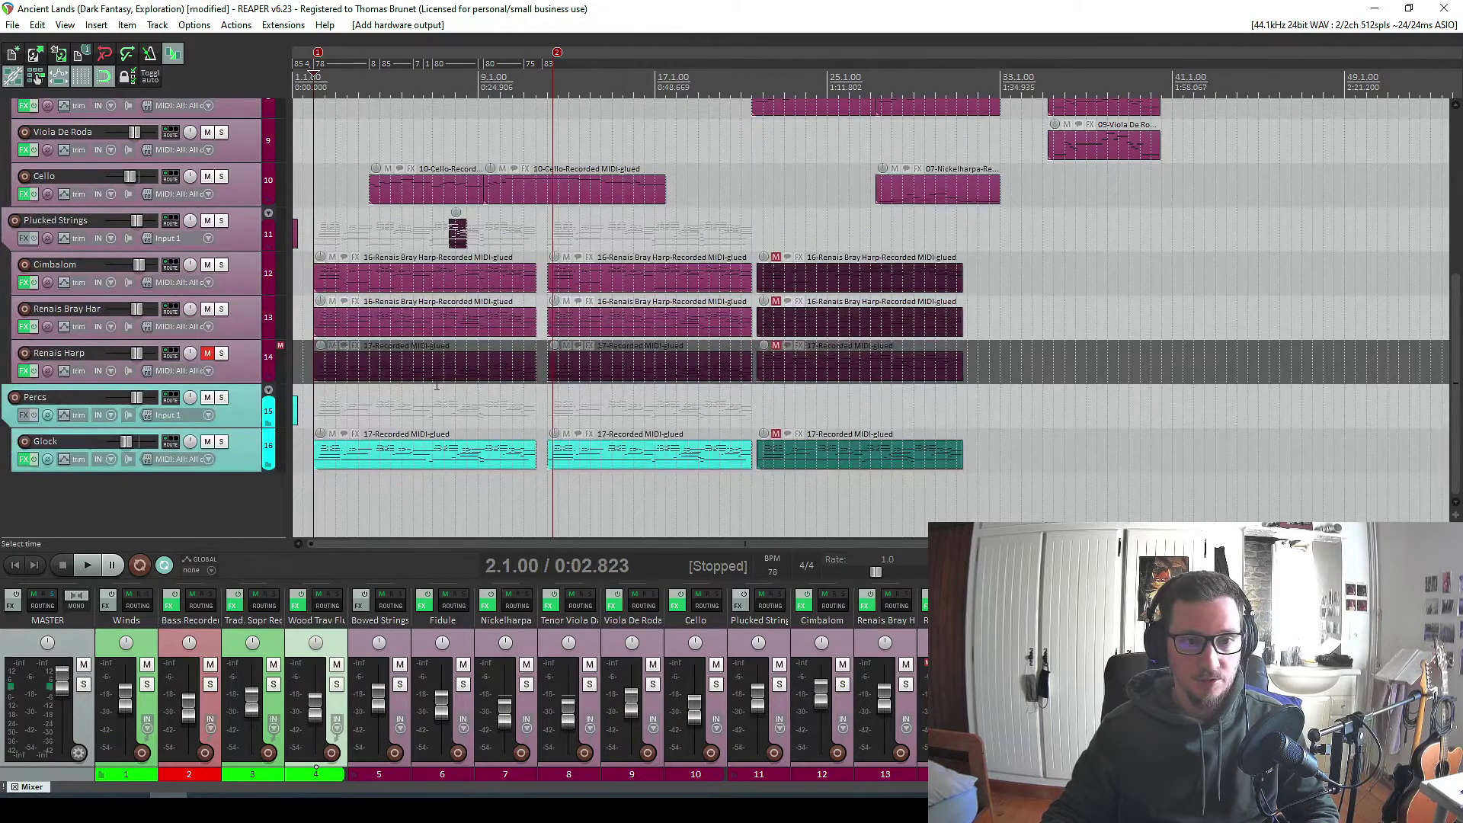
{"action": "scroll", "coordinate": [436, 386], "scroll_direction": "up", "scroll_amount": 4}
{"action": "left_click", "coordinate": [208, 354]}
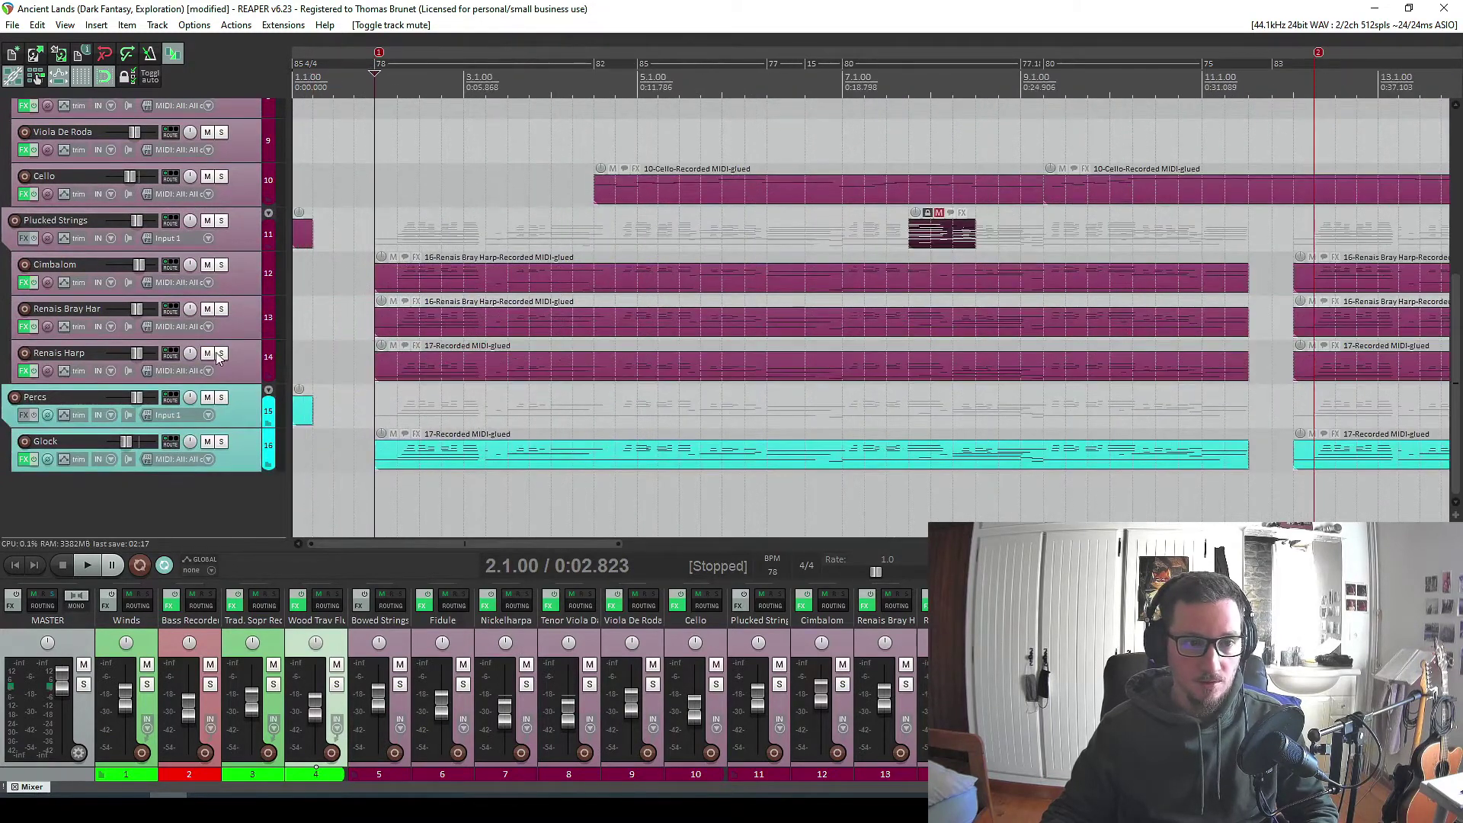
{"action": "scroll", "coordinate": [219, 358], "scroll_direction": "up", "scroll_amount": 2}
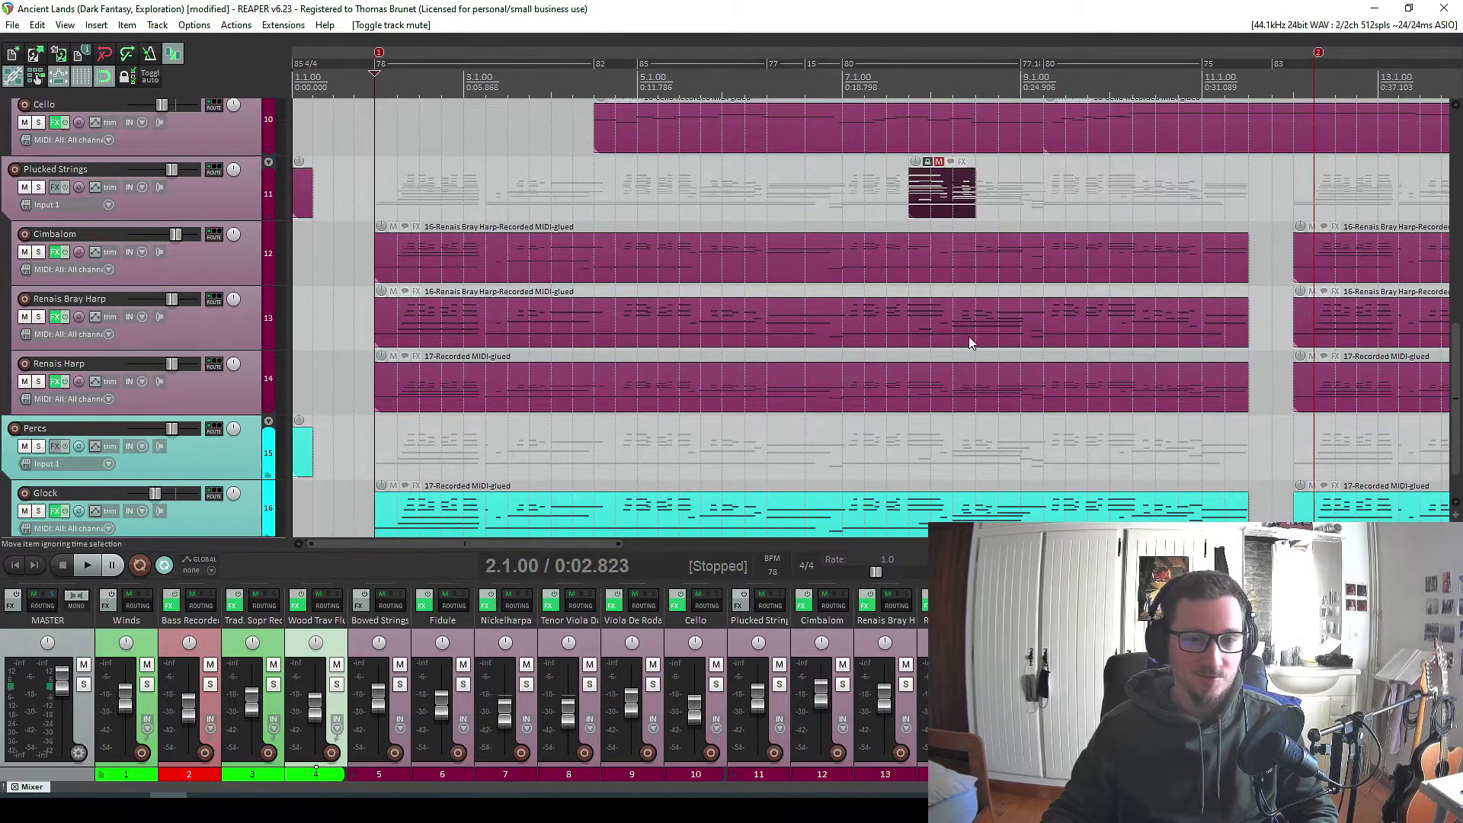
Look over the plucked strings, Cello and Glock arrangement, and listen to the opening from bar 2.
{"action": "scroll", "coordinate": [163, 344], "scroll_direction": "down", "scroll_amount": 1}
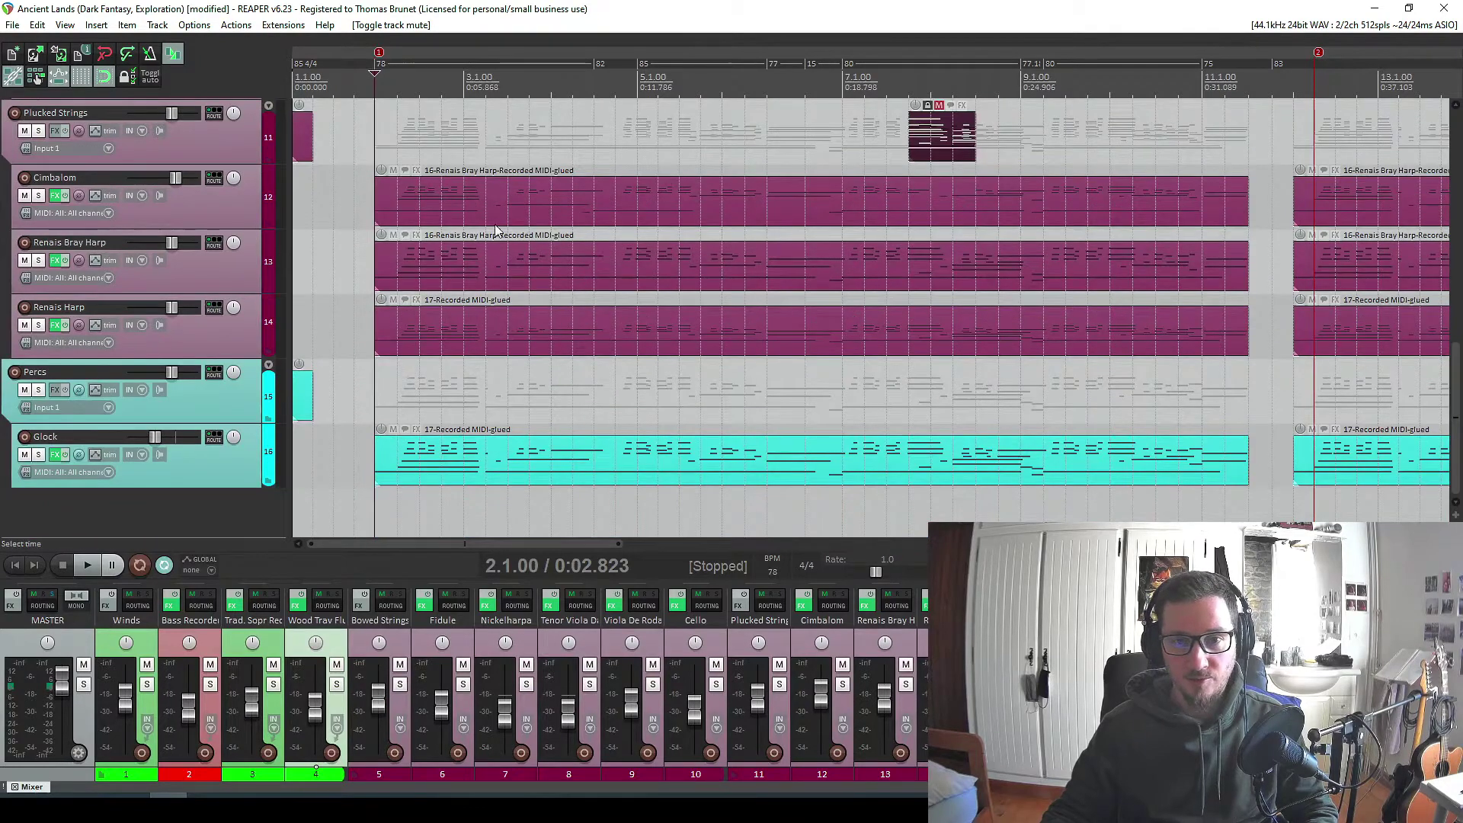
{"action": "scroll", "coordinate": [773, 298], "scroll_direction": "down", "scroll_amount": 2}
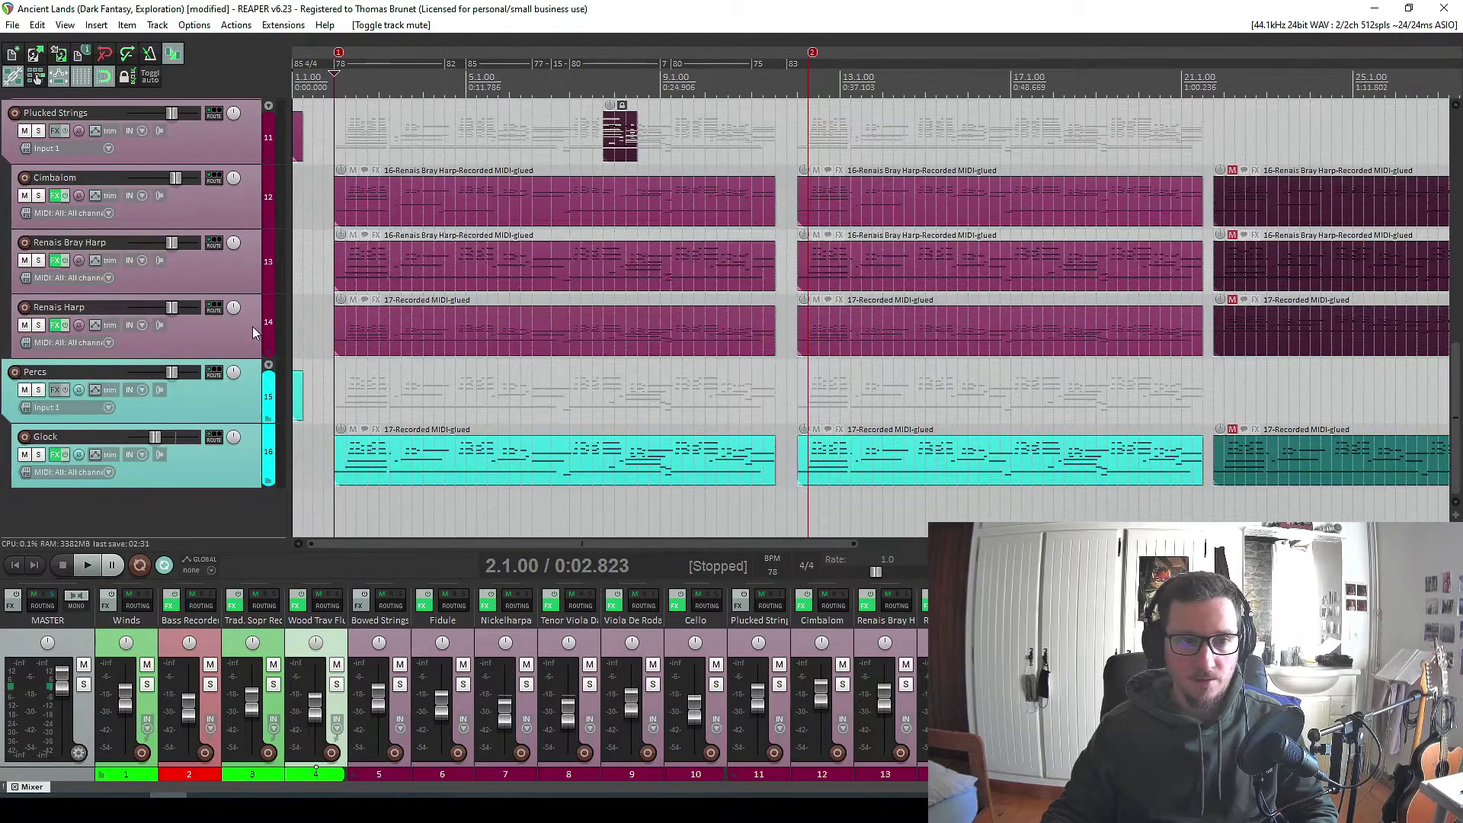
{"action": "scroll", "coordinate": [253, 327], "scroll_direction": "down", "scroll_amount": 2}
{"action": "scroll", "coordinate": [252, 335], "scroll_direction": "down", "scroll_amount": 1}
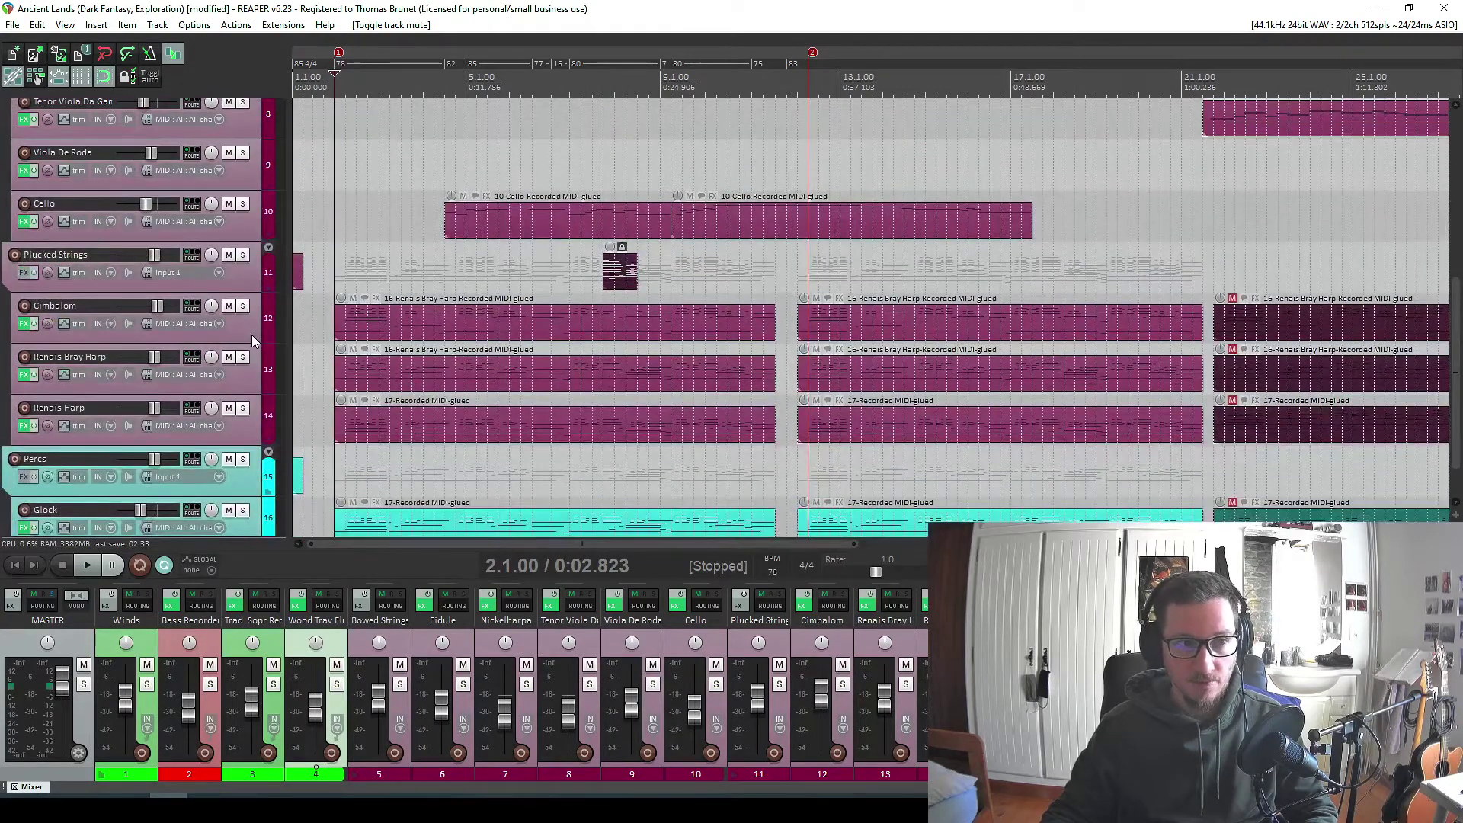
{"action": "scroll", "coordinate": [251, 340], "scroll_direction": "down", "scroll_amount": 1}
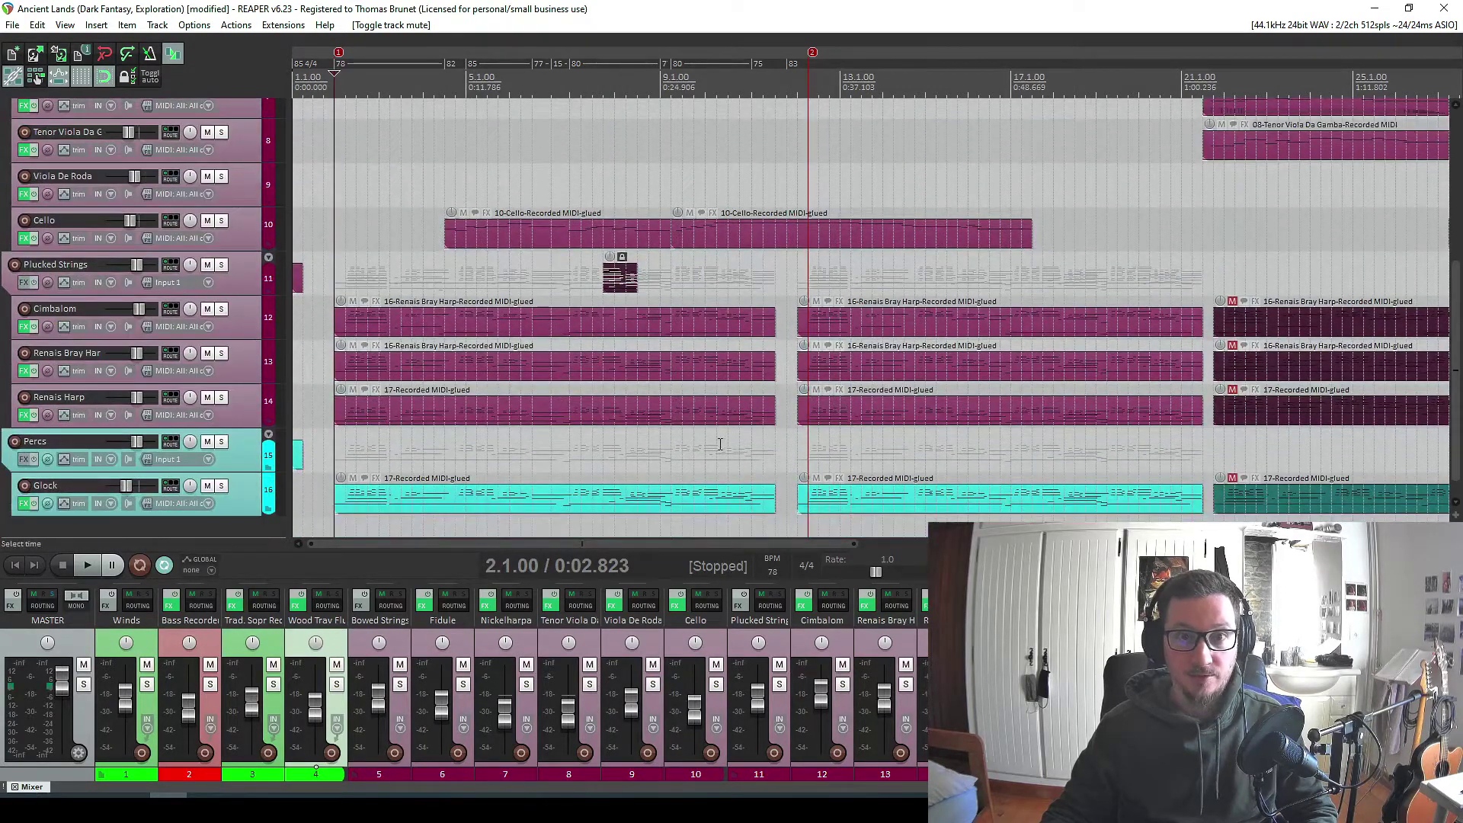
{"action": "scroll", "coordinate": [893, 424], "scroll_direction": "down", "scroll_amount": 2}
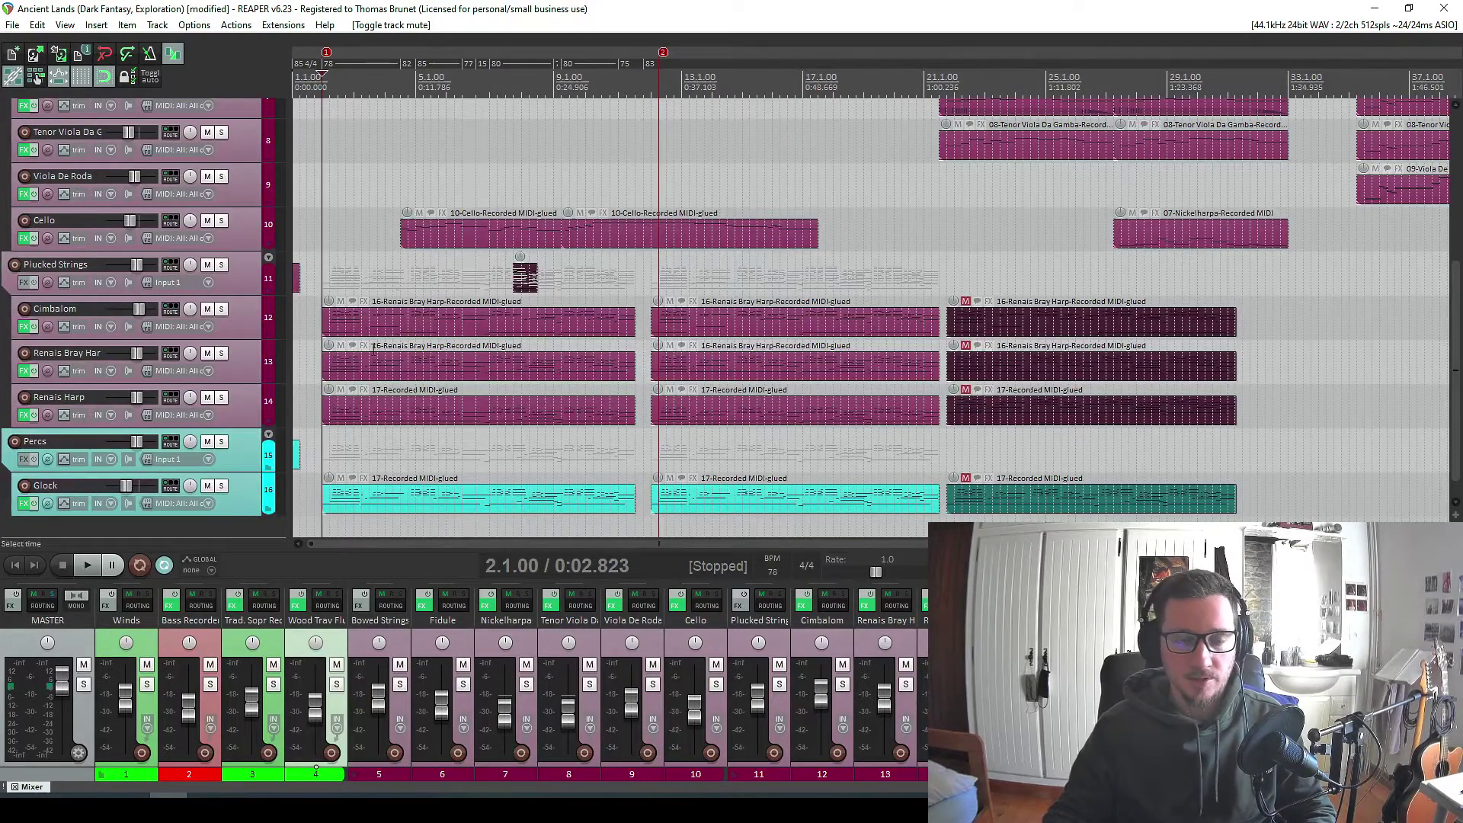
{"action": "scroll", "coordinate": [649, 412], "scroll_direction": "up", "scroll_amount": 4}
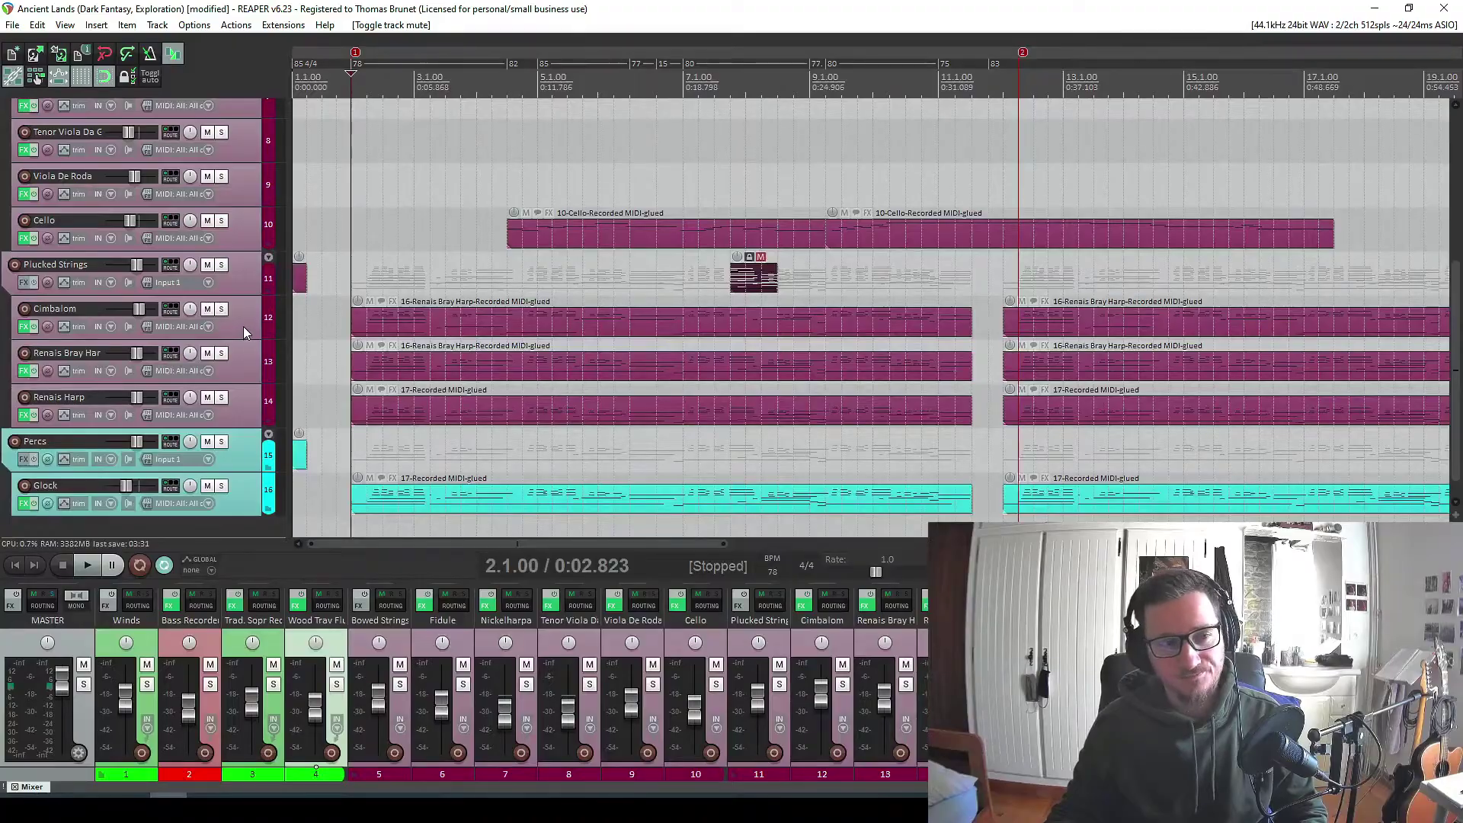
{"action": "scroll", "coordinate": [243, 326], "scroll_direction": "up", "scroll_amount": 2}
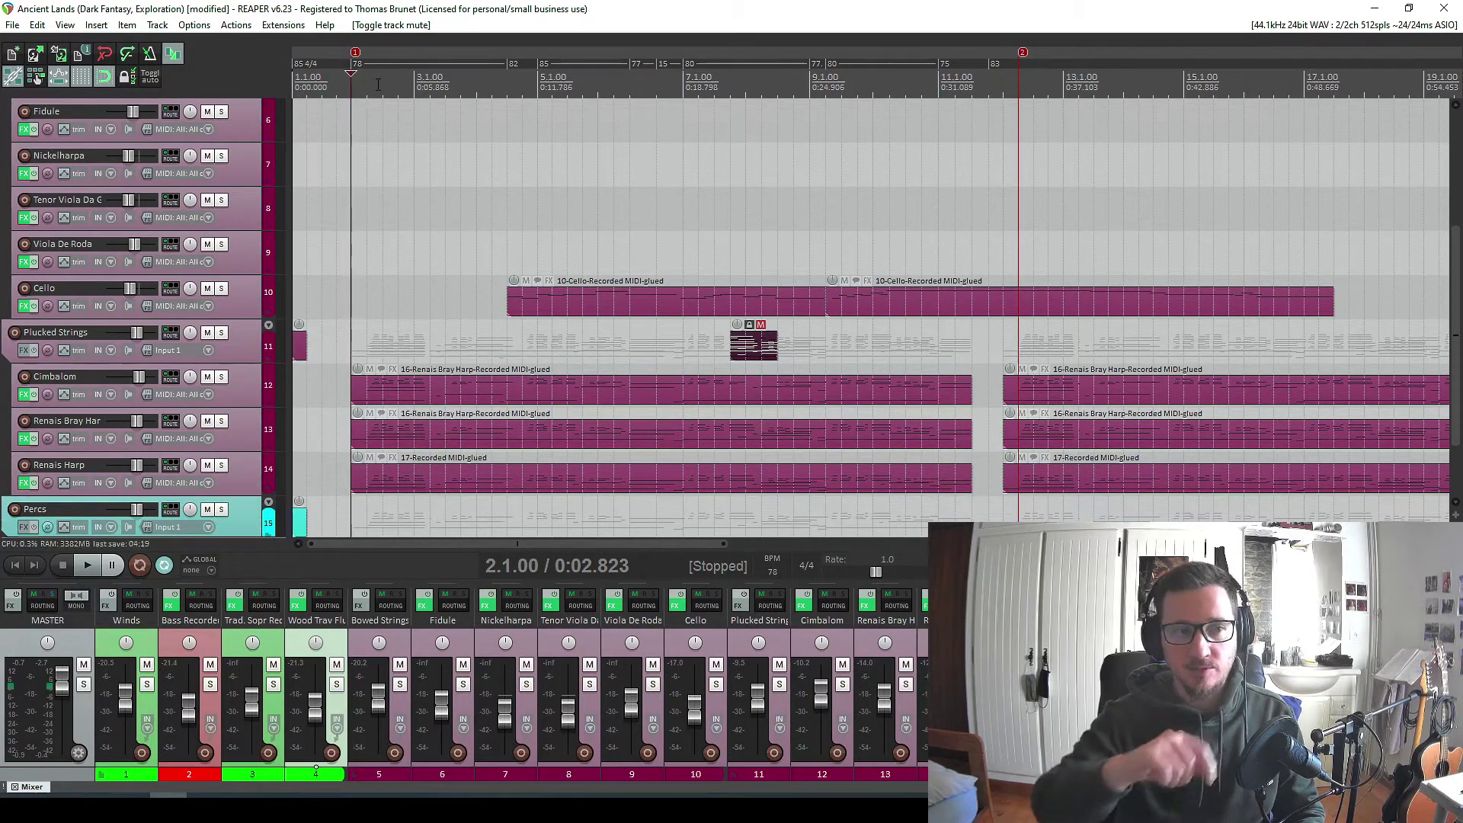
{"action": "key", "text": "space"}
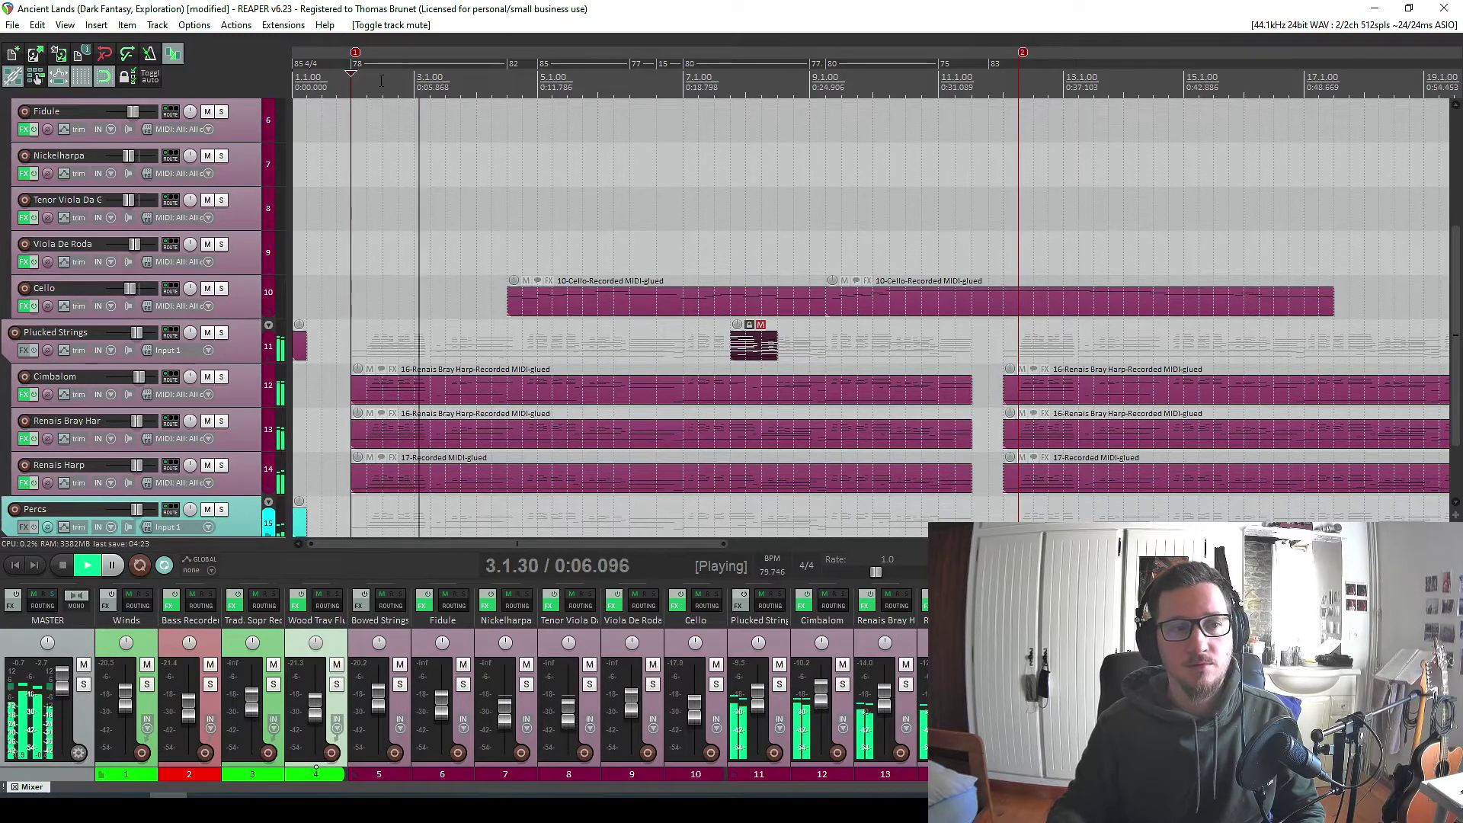
{"action": "key", "text": "space"}
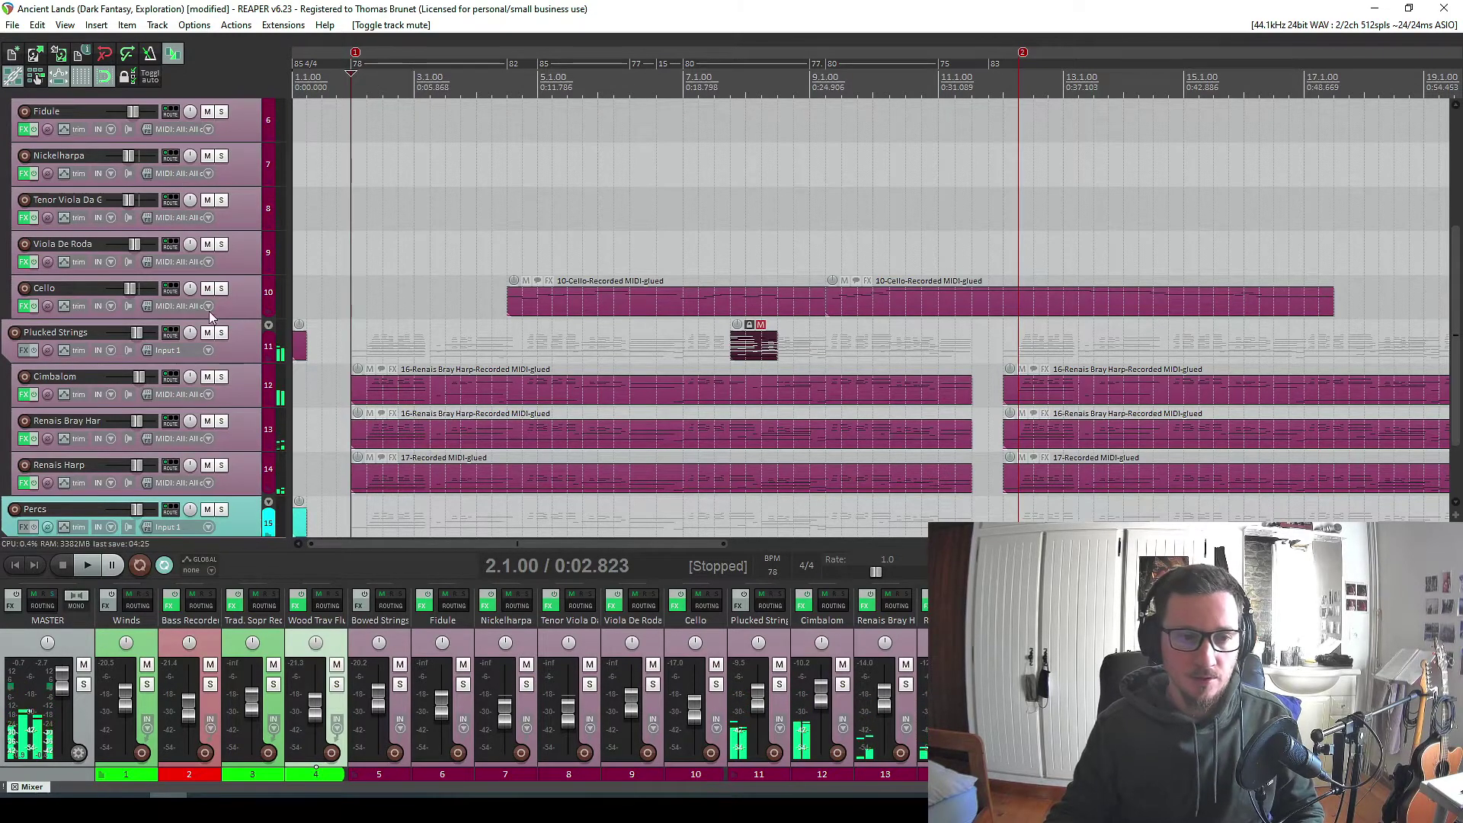
View the notes of the first Cimbalom item in the MIDI editor from bar 2 with playback stopped.
{"action": "key", "text": "ctrl+alt+e"}
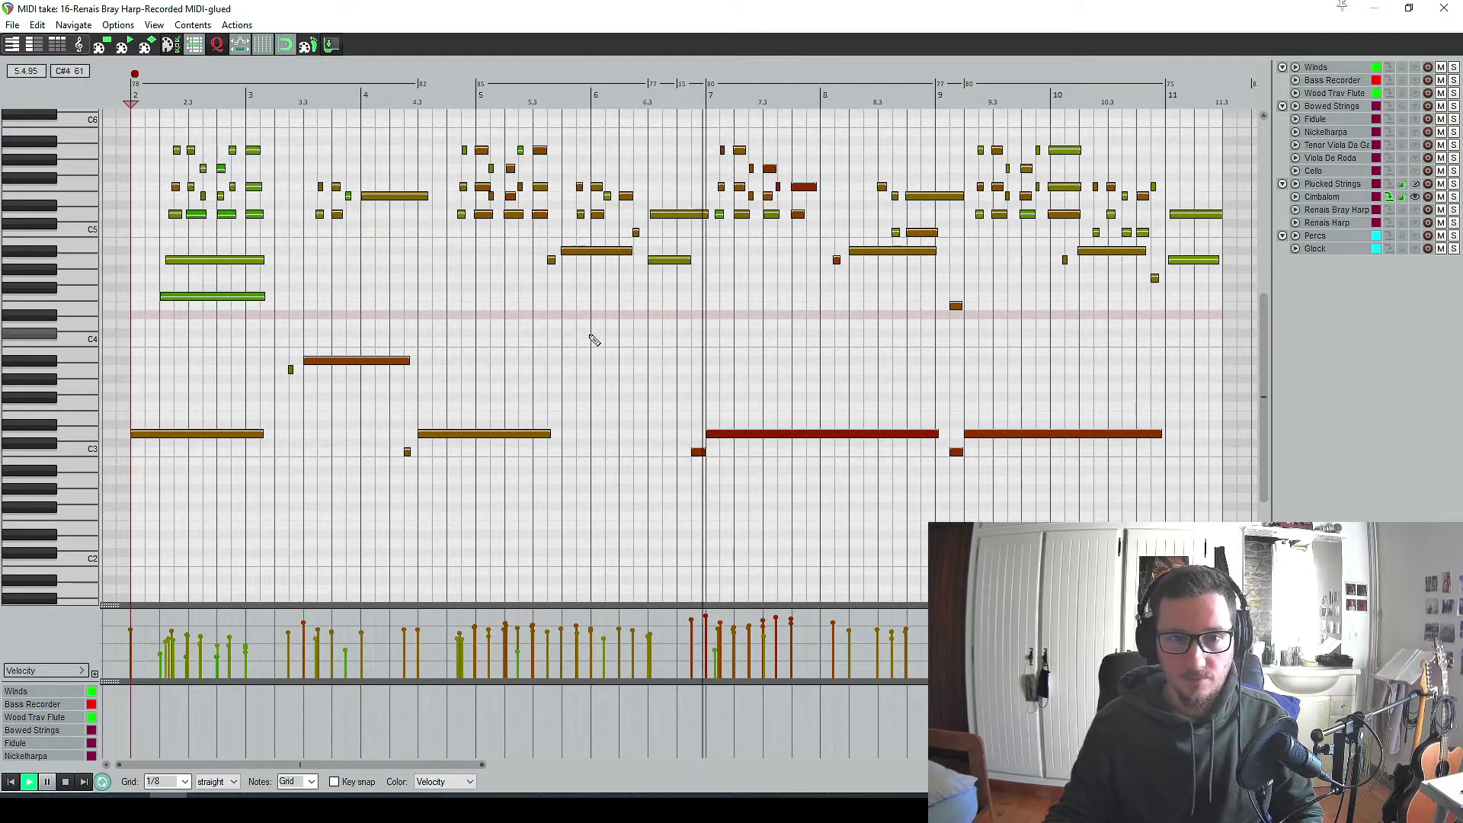
{"action": "key", "text": "space"}
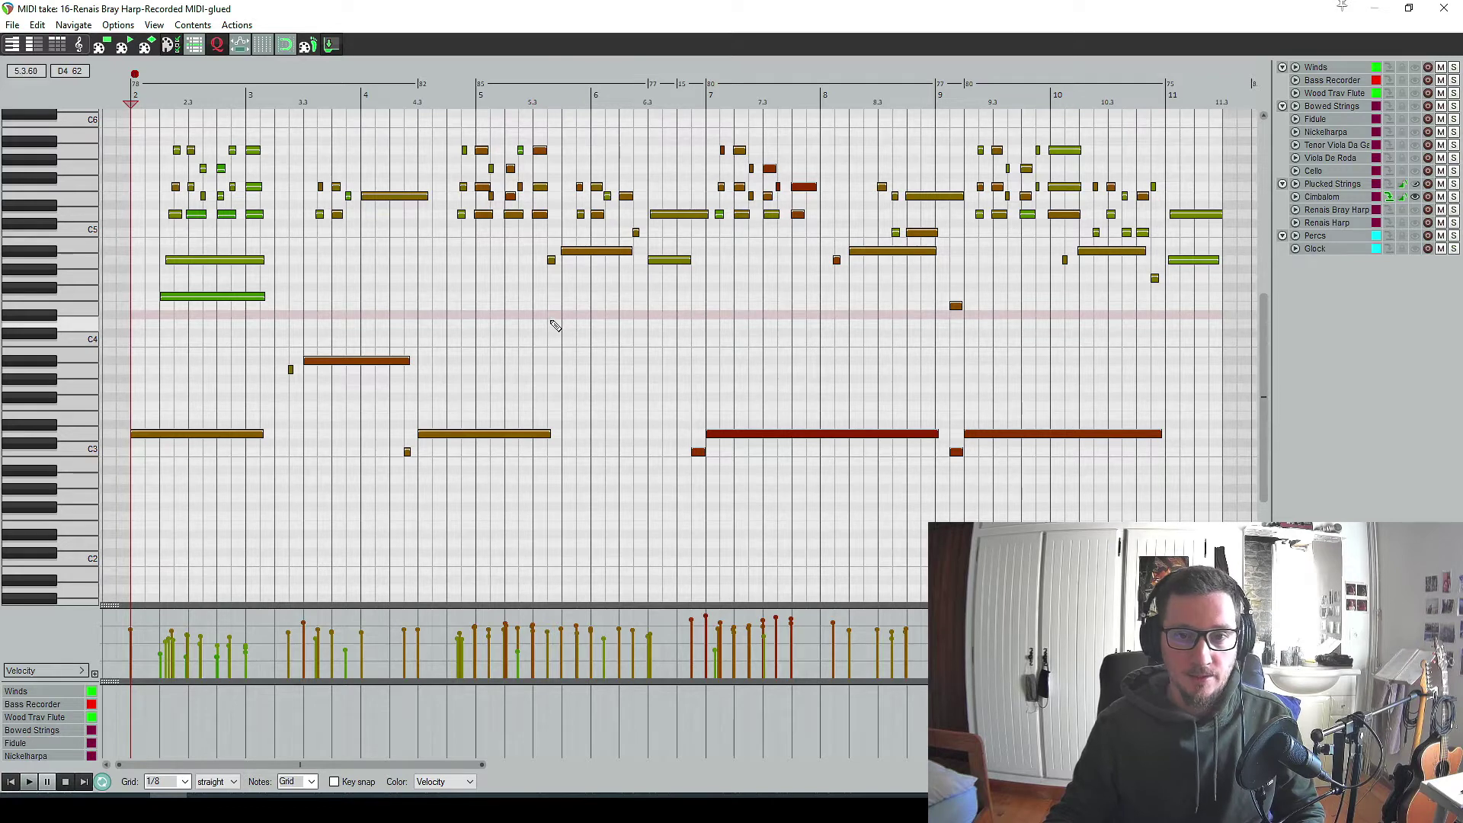
{"action": "scroll", "coordinate": [555, 326], "scroll_direction": "up", "scroll_amount": 3}
{"action": "scroll", "coordinate": [19, 380], "scroll_direction": "up", "scroll_amount": 3}
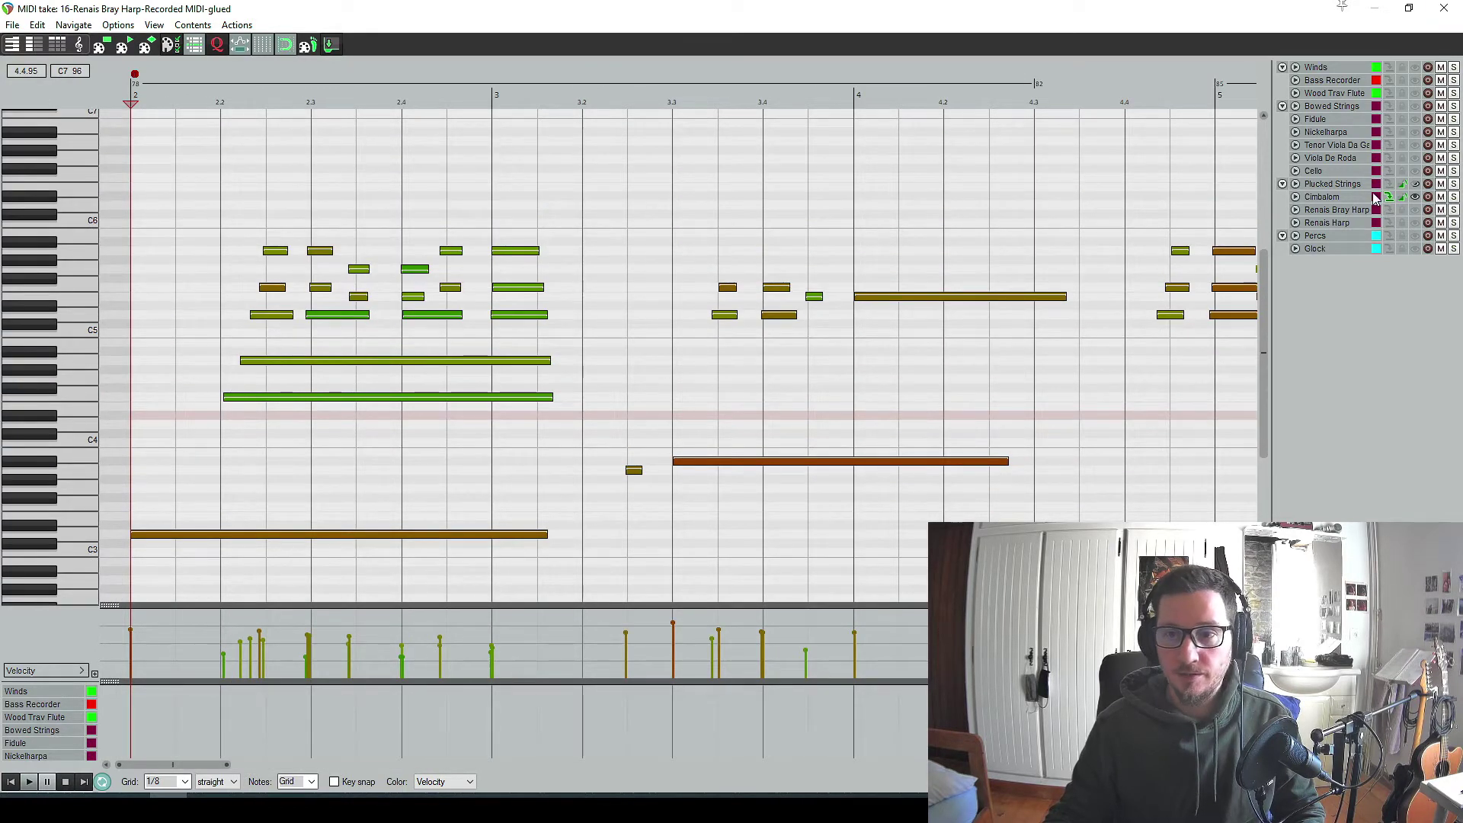
Examine the Cello part against the Cimbalom notes in the MIDI editor, and return to the arrangement.
{"action": "left_click", "coordinate": [1389, 170]}
{"action": "scroll", "coordinate": [172, 423], "scroll_direction": "down", "scroll_amount": 3}
{"action": "scroll", "coordinate": [172, 423], "scroll_direction": "down", "scroll_amount": 3}
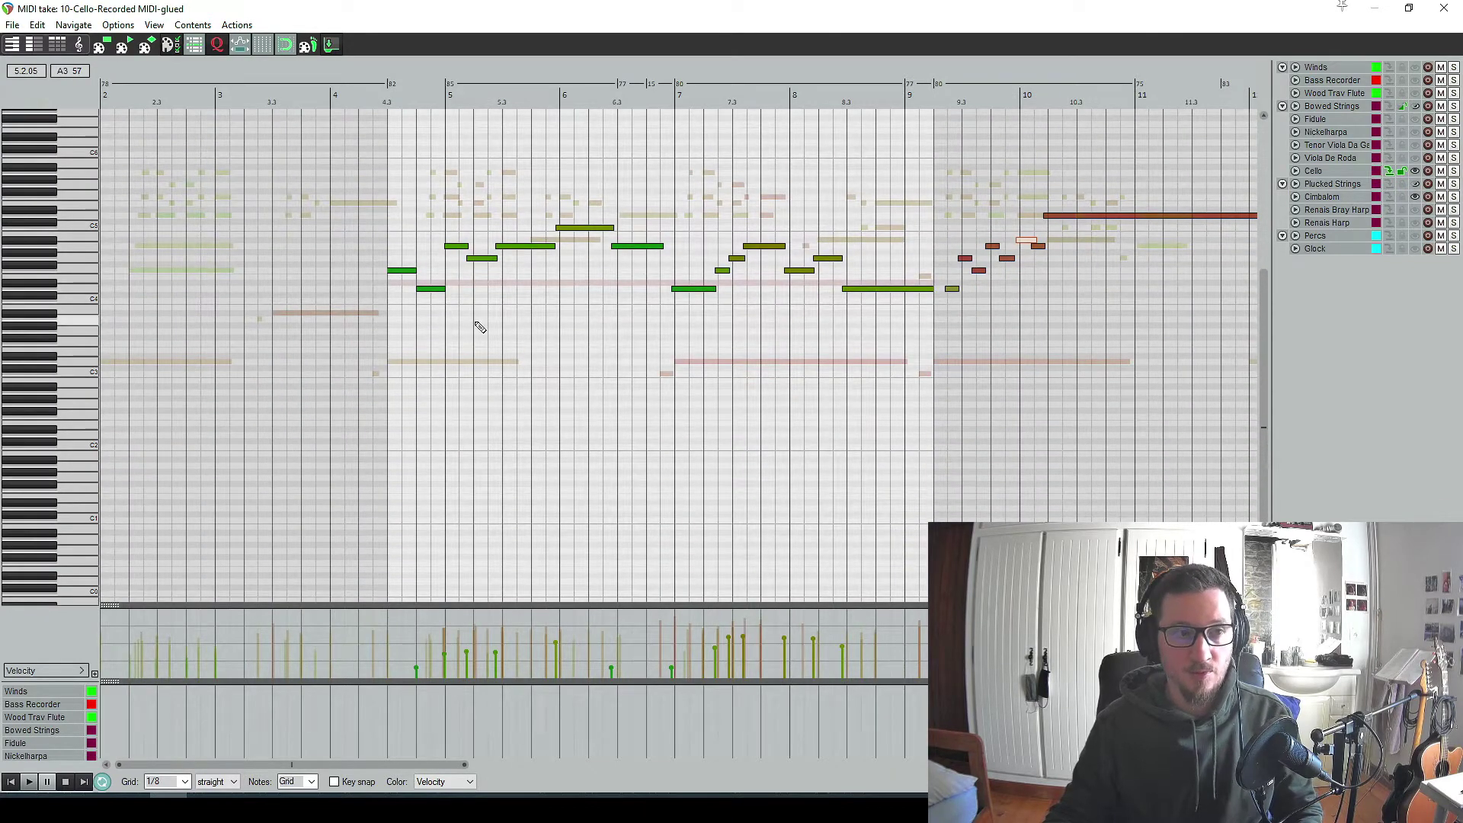
{"action": "key", "text": "Escape"}
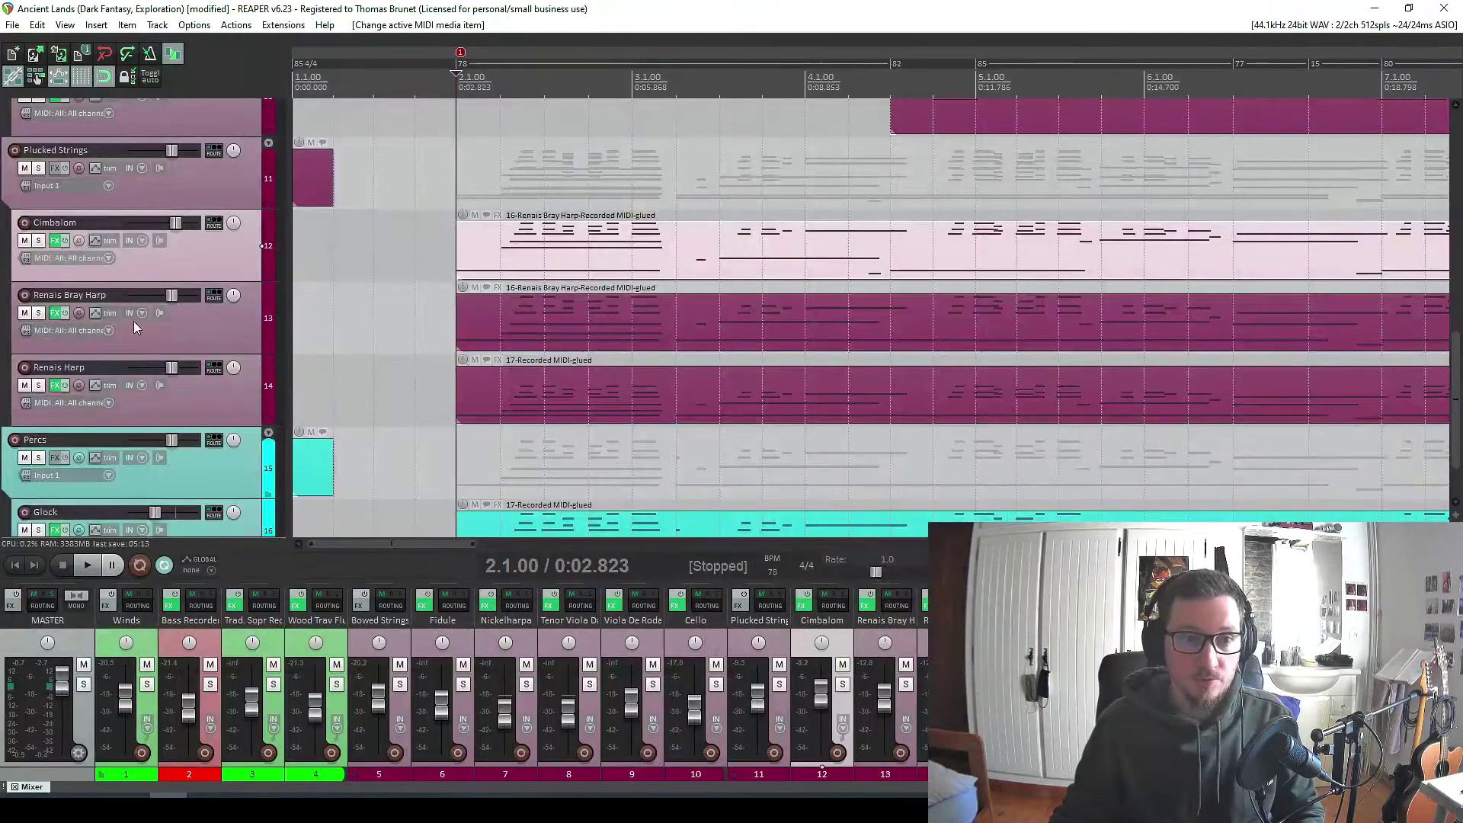
Select the first items on the Cimbalom, Renais Bray Harp, Renais Harp and Glock tracks.
{"action": "scroll", "coordinate": [888, 326], "scroll_direction": "down", "scroll_amount": 2}
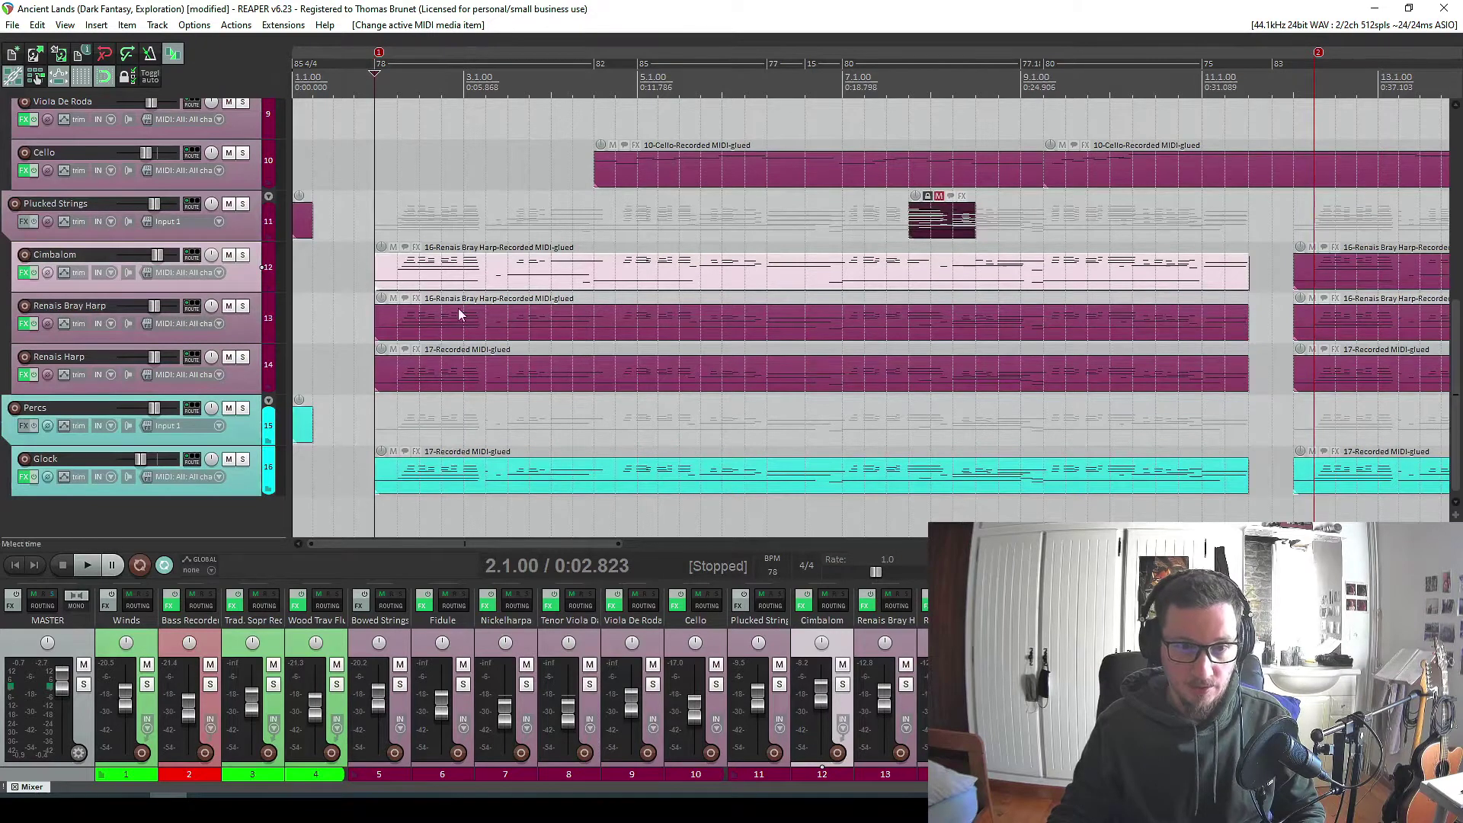
{"action": "left_click_drag", "start_coordinate": [383, 226], "coordinate": [627, 518]}
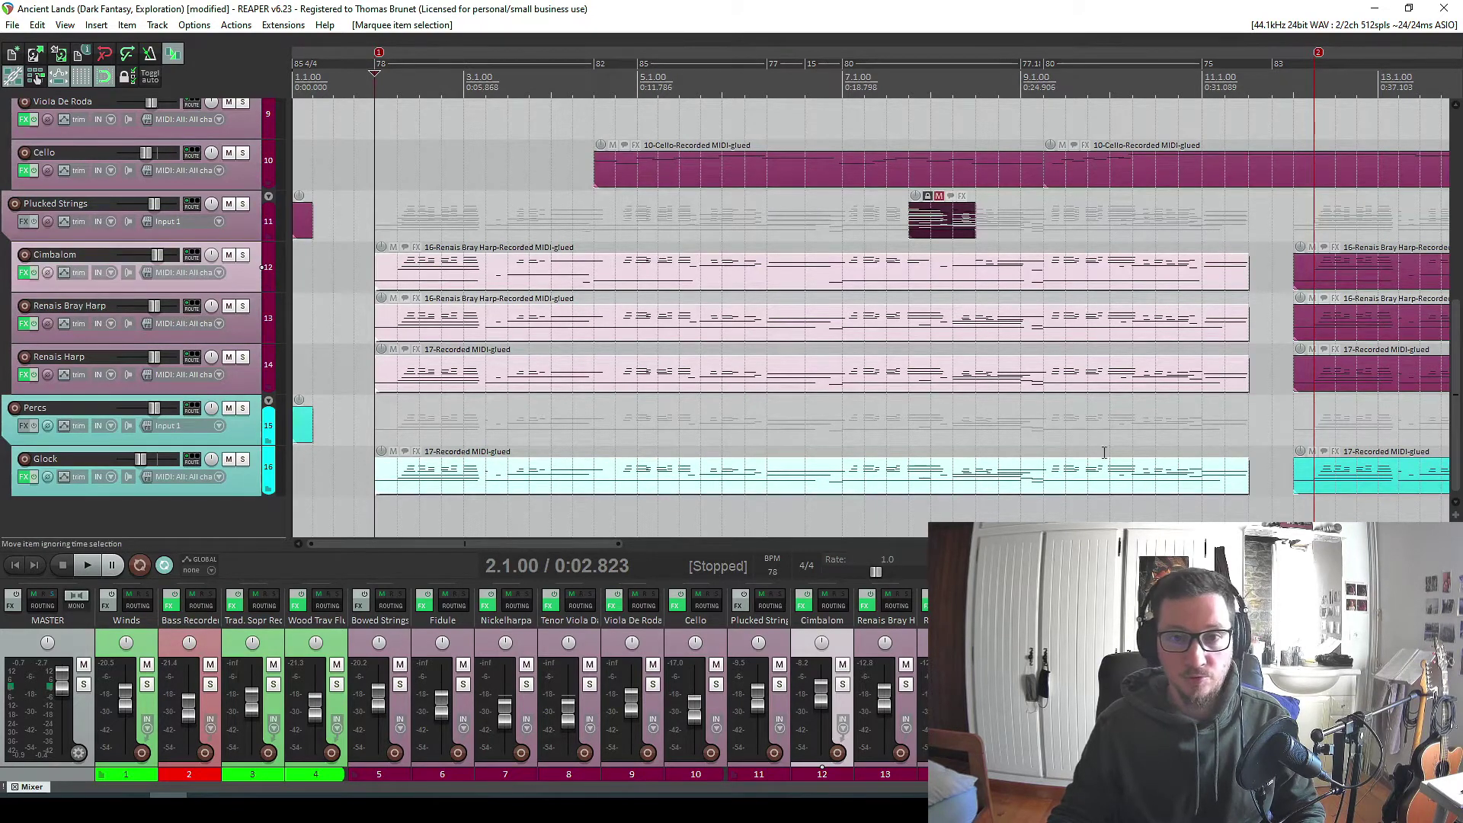
{"action": "scroll", "coordinate": [318, 334], "scroll_direction": "up", "scroll_amount": 5}
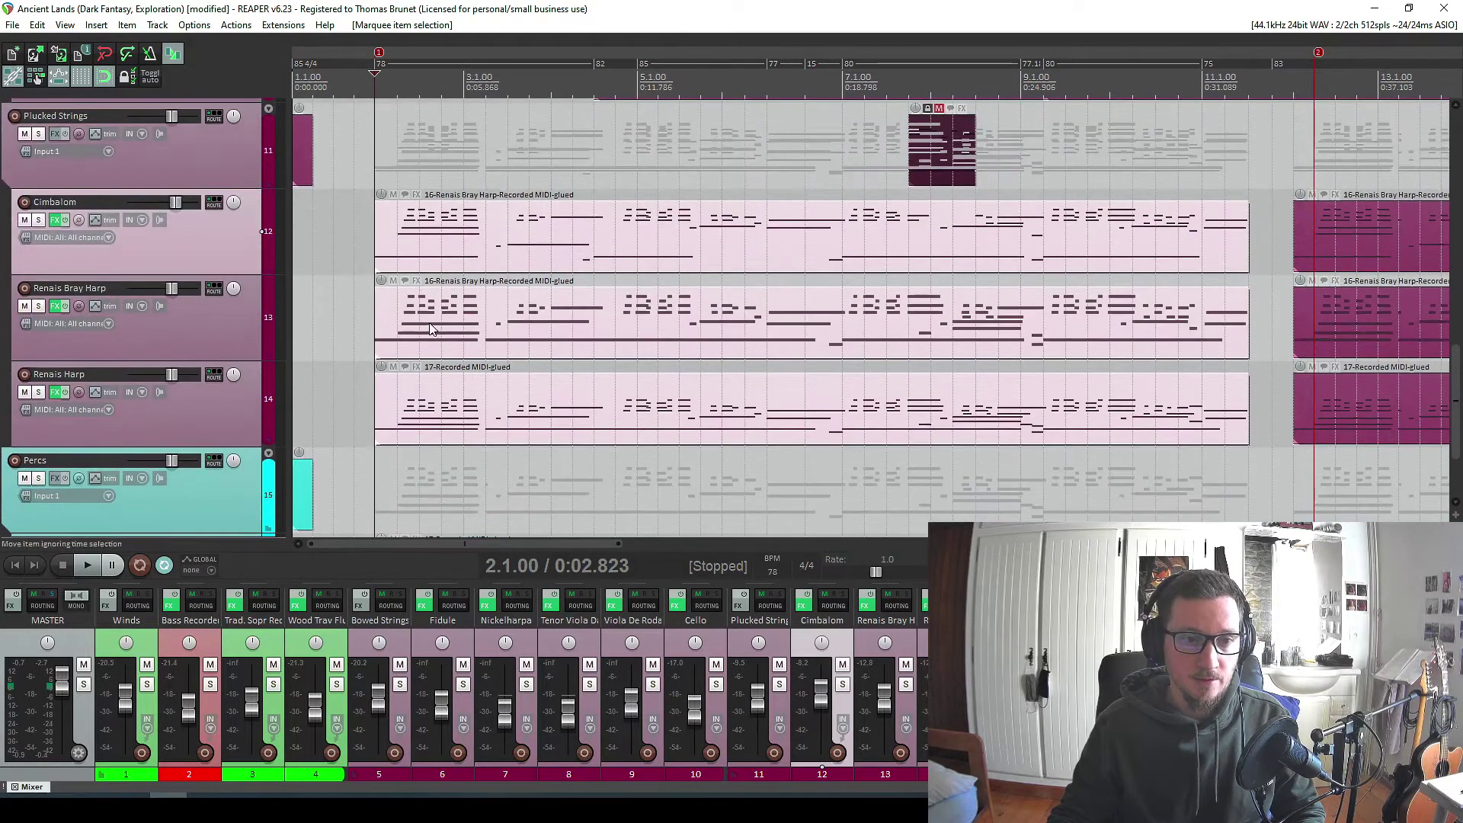
Inspect the first Cimbalom item's notes in the MIDI editor and close the editor again.
{"action": "left_click", "coordinate": [403, 252]}
{"action": "double_click", "coordinate": [404, 252]}
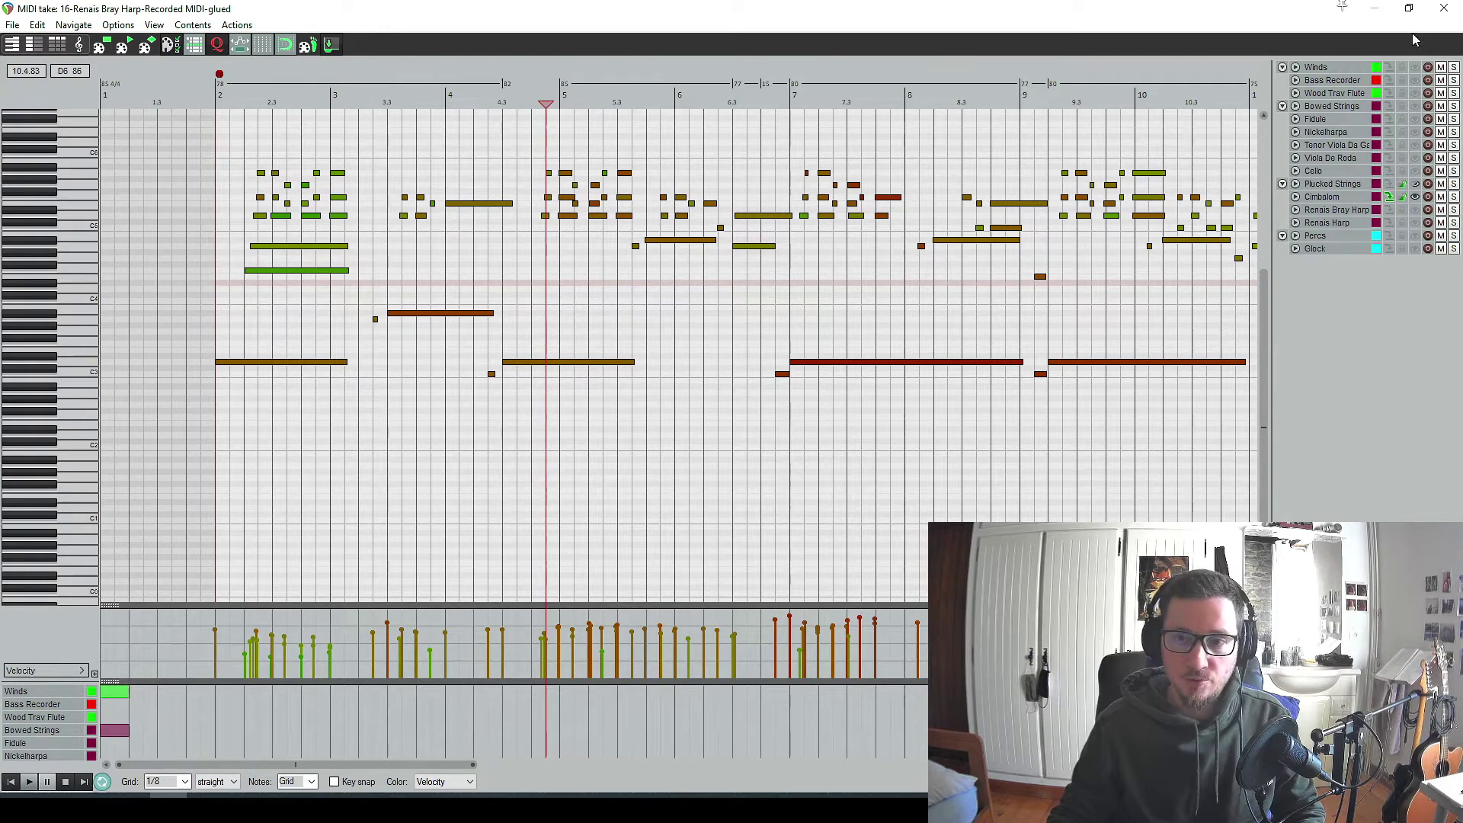
{"action": "left_click", "coordinate": [1444, 7]}
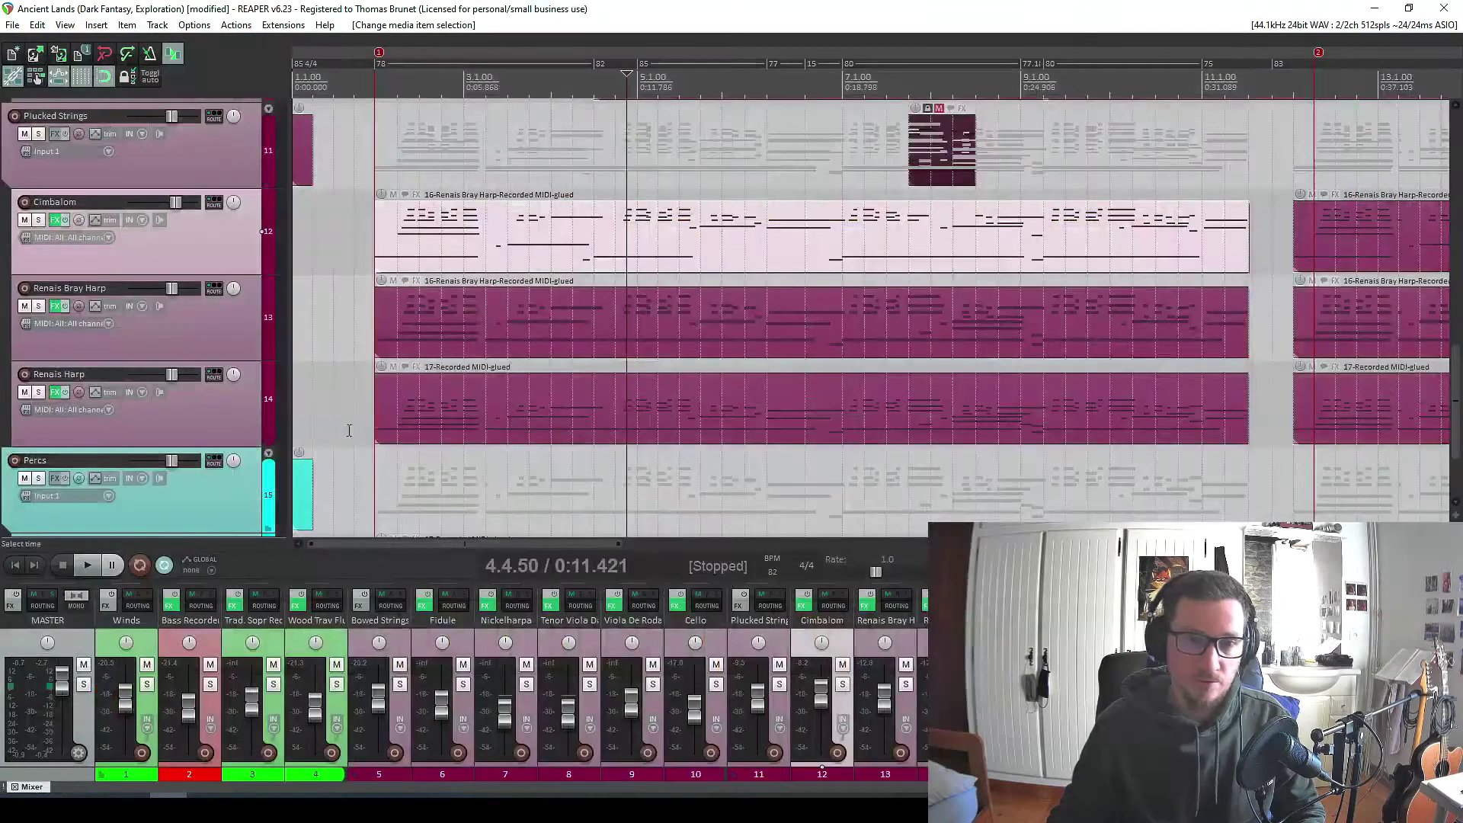
Solo the Cimbalom track and listen to it from bar 2.
{"action": "left_click", "coordinate": [38, 219]}
{"action": "left_click", "coordinate": [375, 84]}
{"action": "key", "text": "space"}
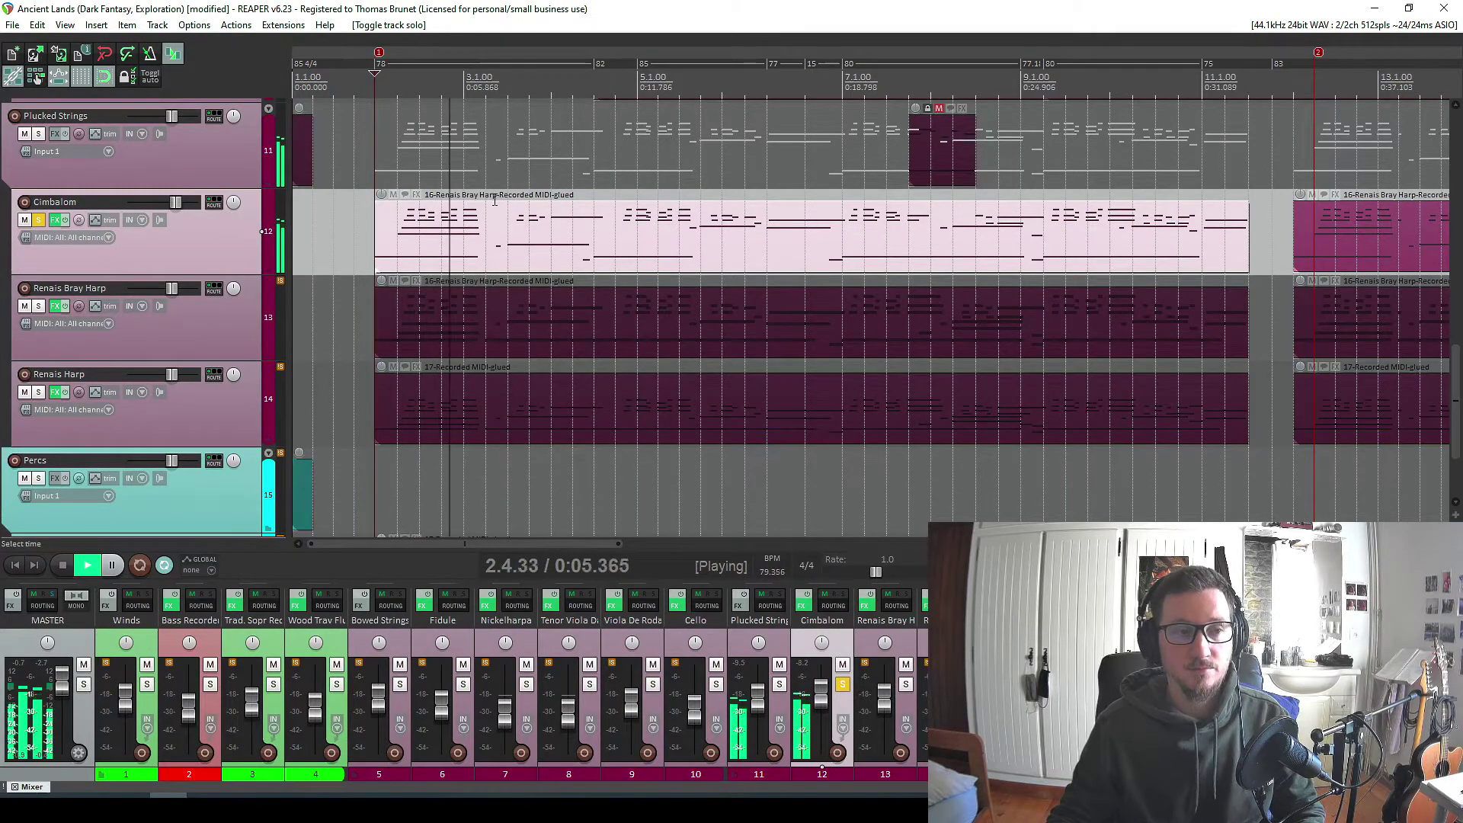
{"action": "key", "text": "space"}
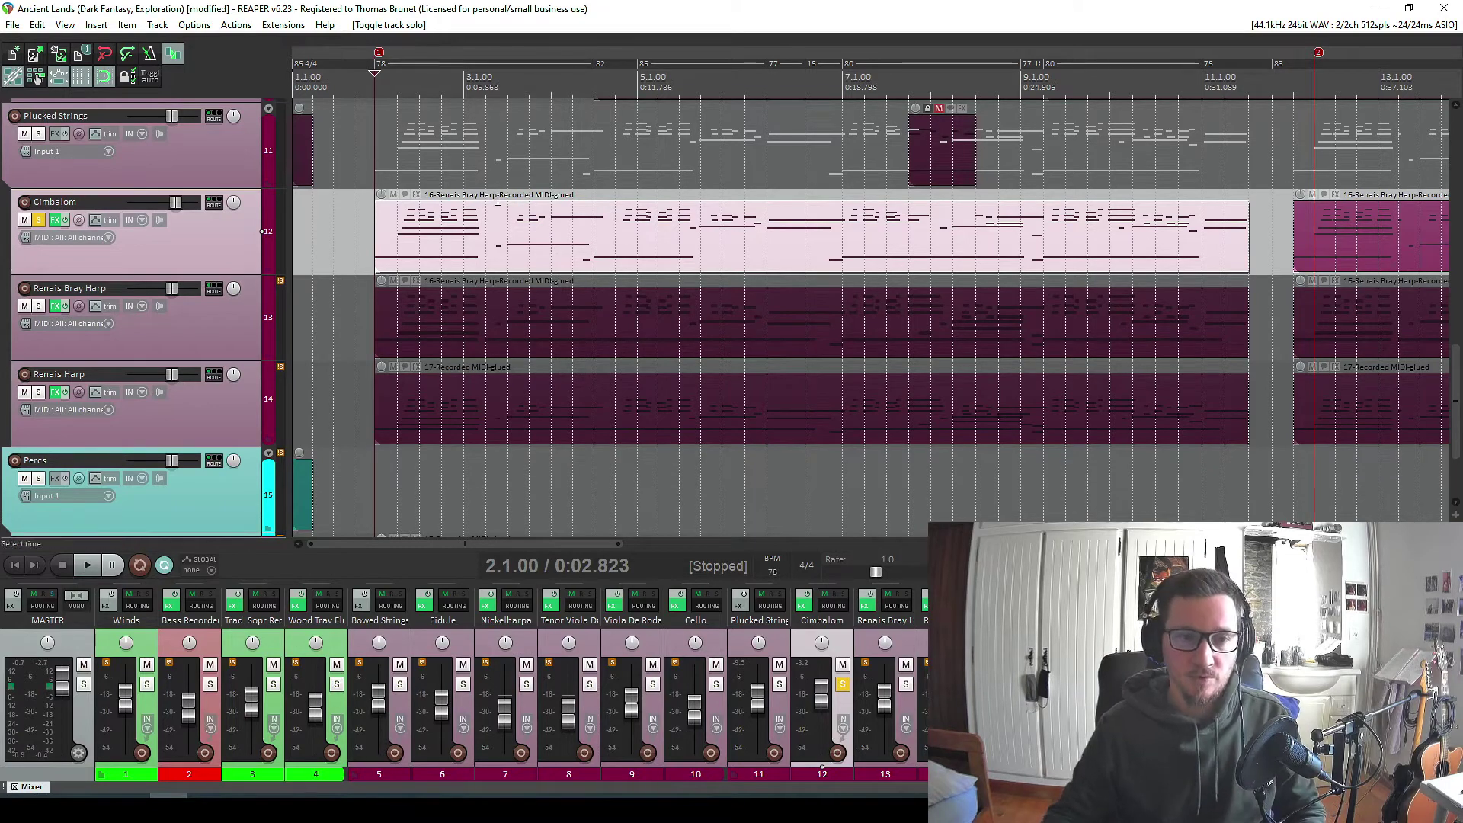
{"action": "key", "text": "space"}
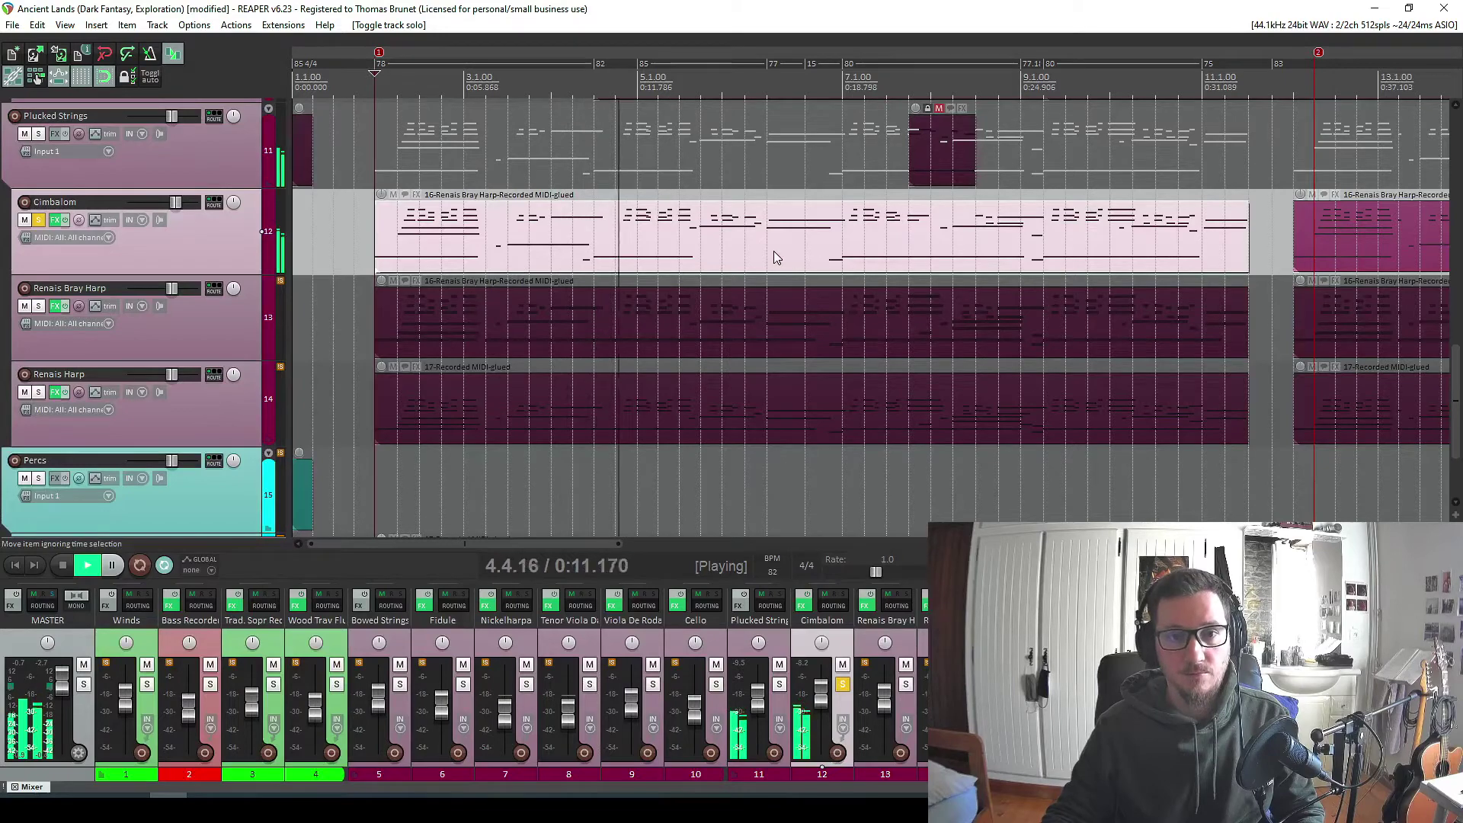
{"action": "key", "text": "space"}
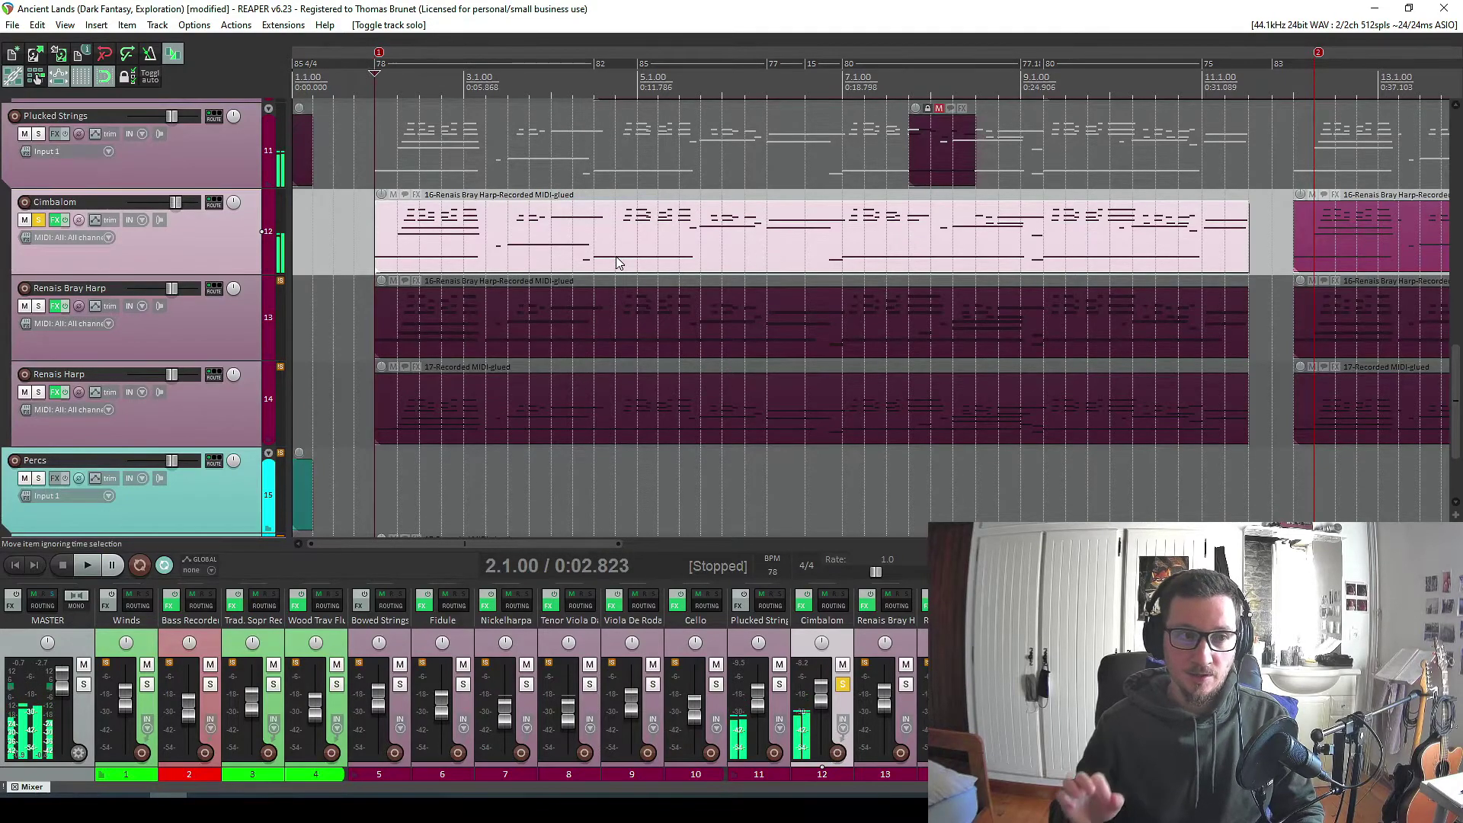
Open the first Cimbalom item in the MIDI editor with its whole note range and velocities in view.
{"action": "double_click", "coordinate": [619, 263]}
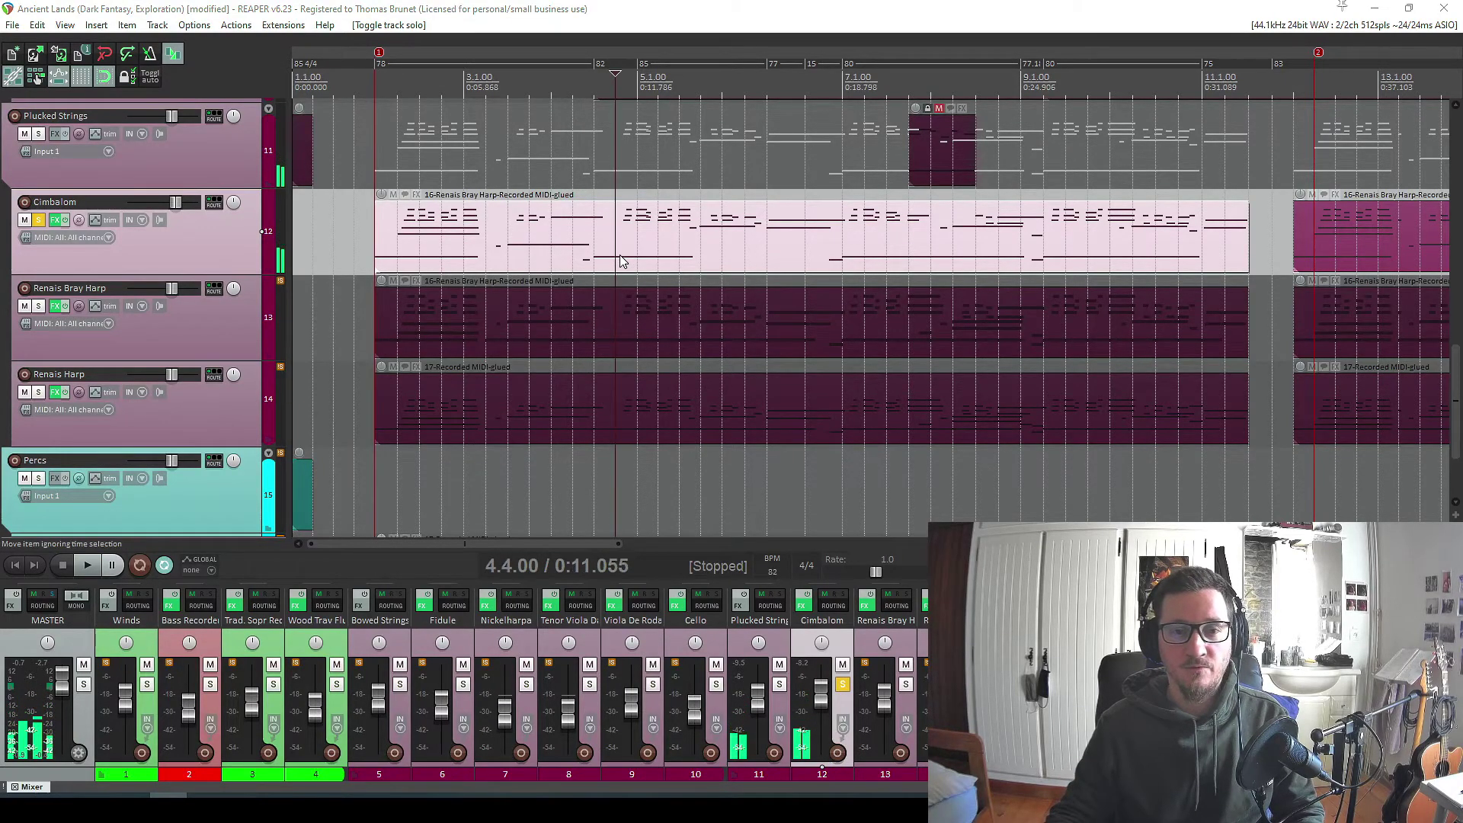
{"action": "scroll", "coordinate": [652, 506], "scroll_direction": "down", "scroll_amount": 2}
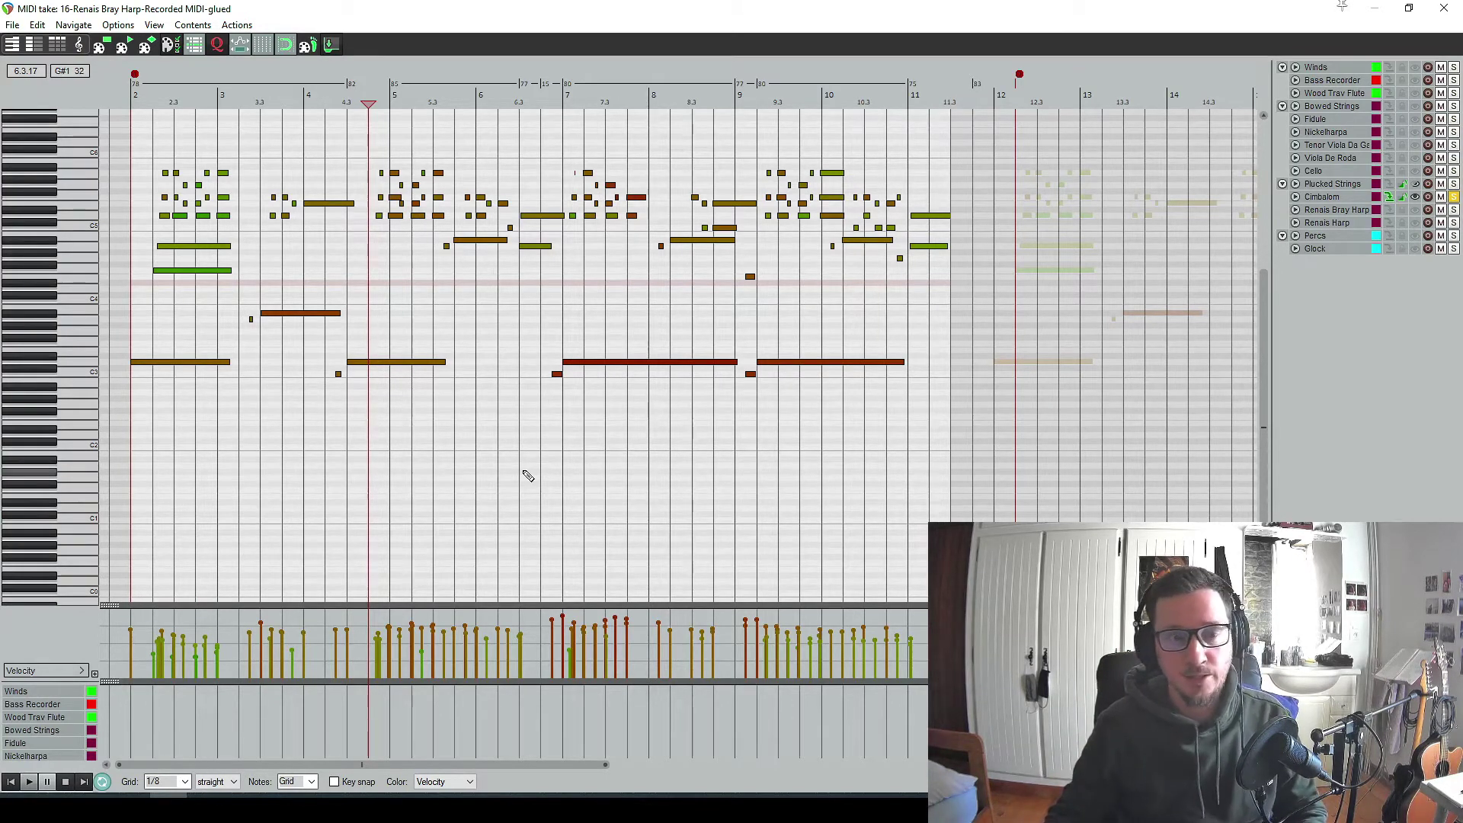
{"action": "scroll", "coordinate": [503, 480], "scroll_direction": "up", "scroll_amount": 2}
{"action": "scroll", "coordinate": [499, 483], "scroll_direction": "up", "scroll_amount": 2}
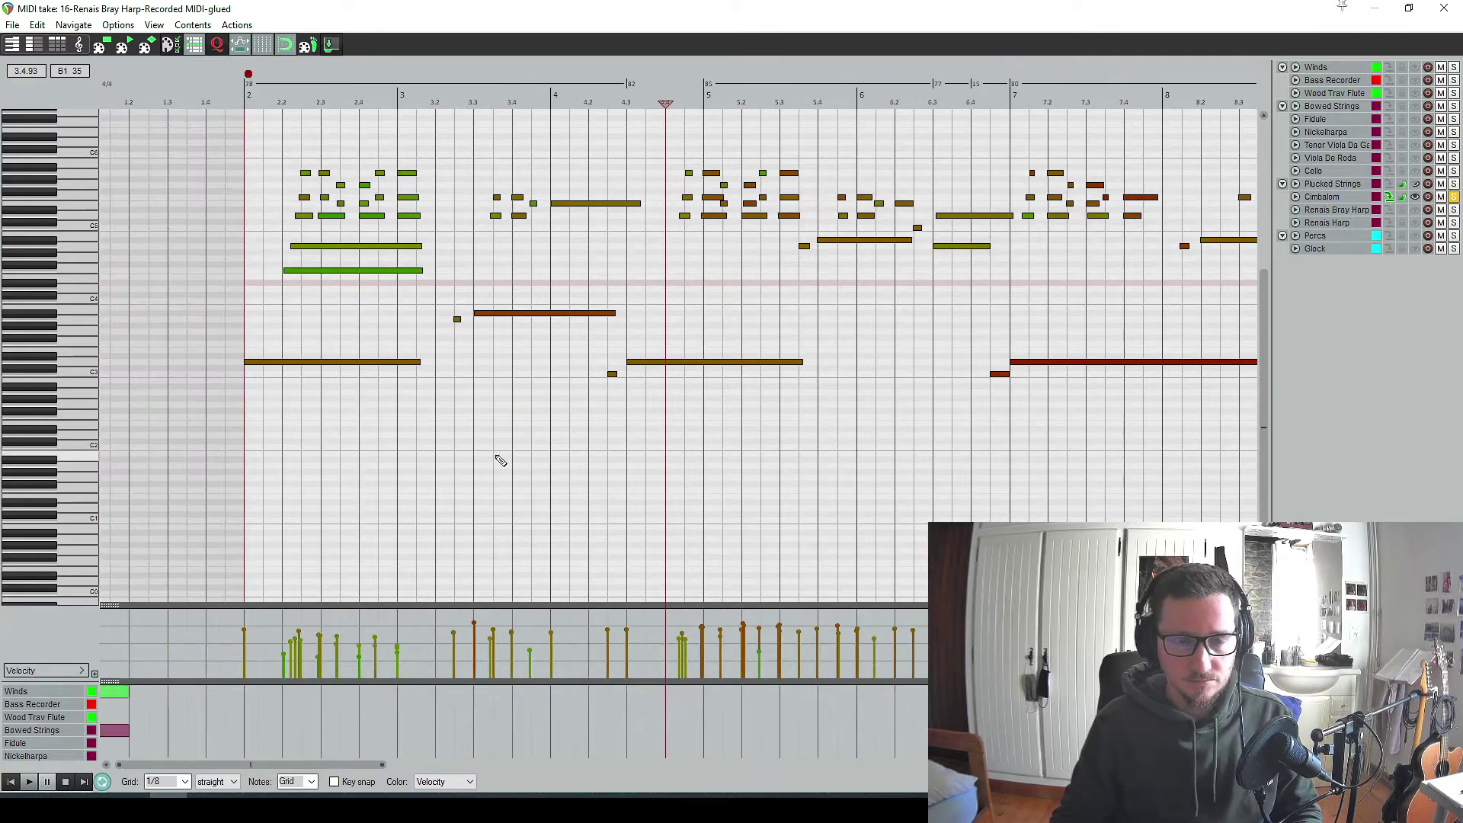
{"action": "scroll", "coordinate": [522, 581], "scroll_direction": "down", "scroll_amount": 2}
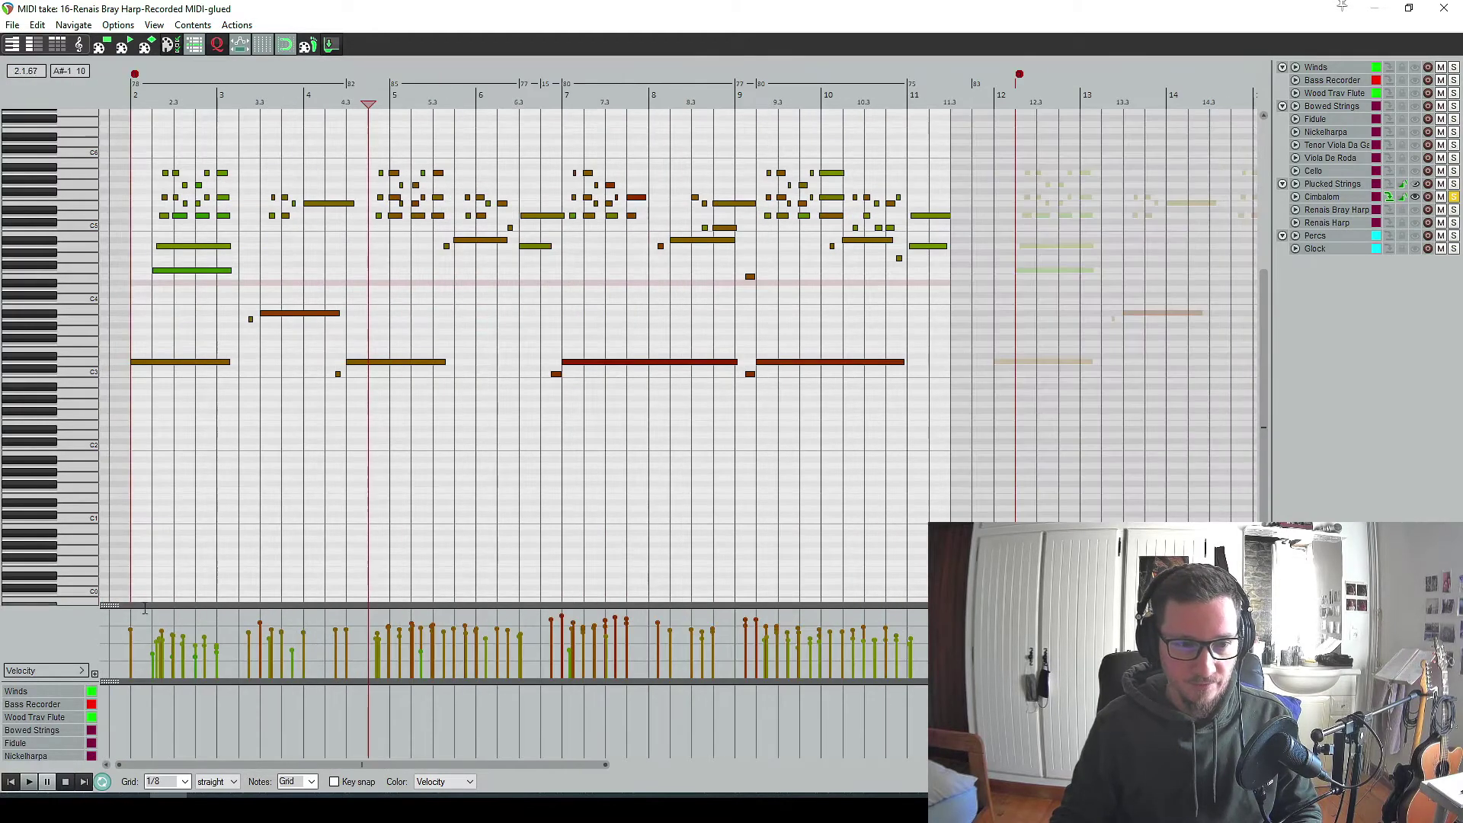
Enlarge the velocity lane and slightly lower the velocities of the loudest notes around bars 7 to 9.
{"action": "left_click_drag", "start_coordinate": [181, 620], "coordinate": [925, 617]}
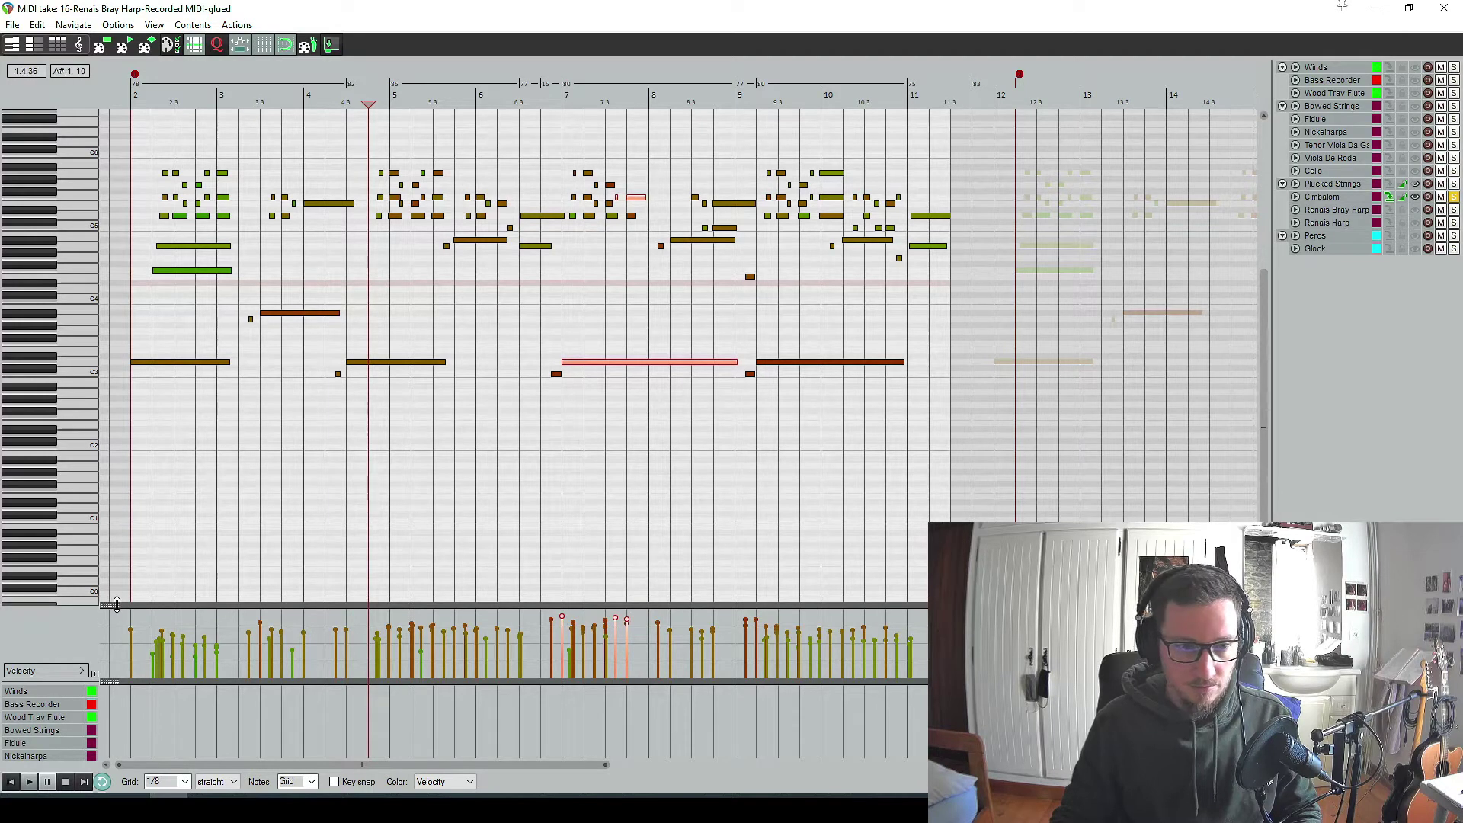
{"action": "left_click_drag", "start_coordinate": [416, 605], "coordinate": [251, 370]}
{"action": "left_click_drag", "start_coordinate": [403, 424], "coordinate": [1129, 427]}
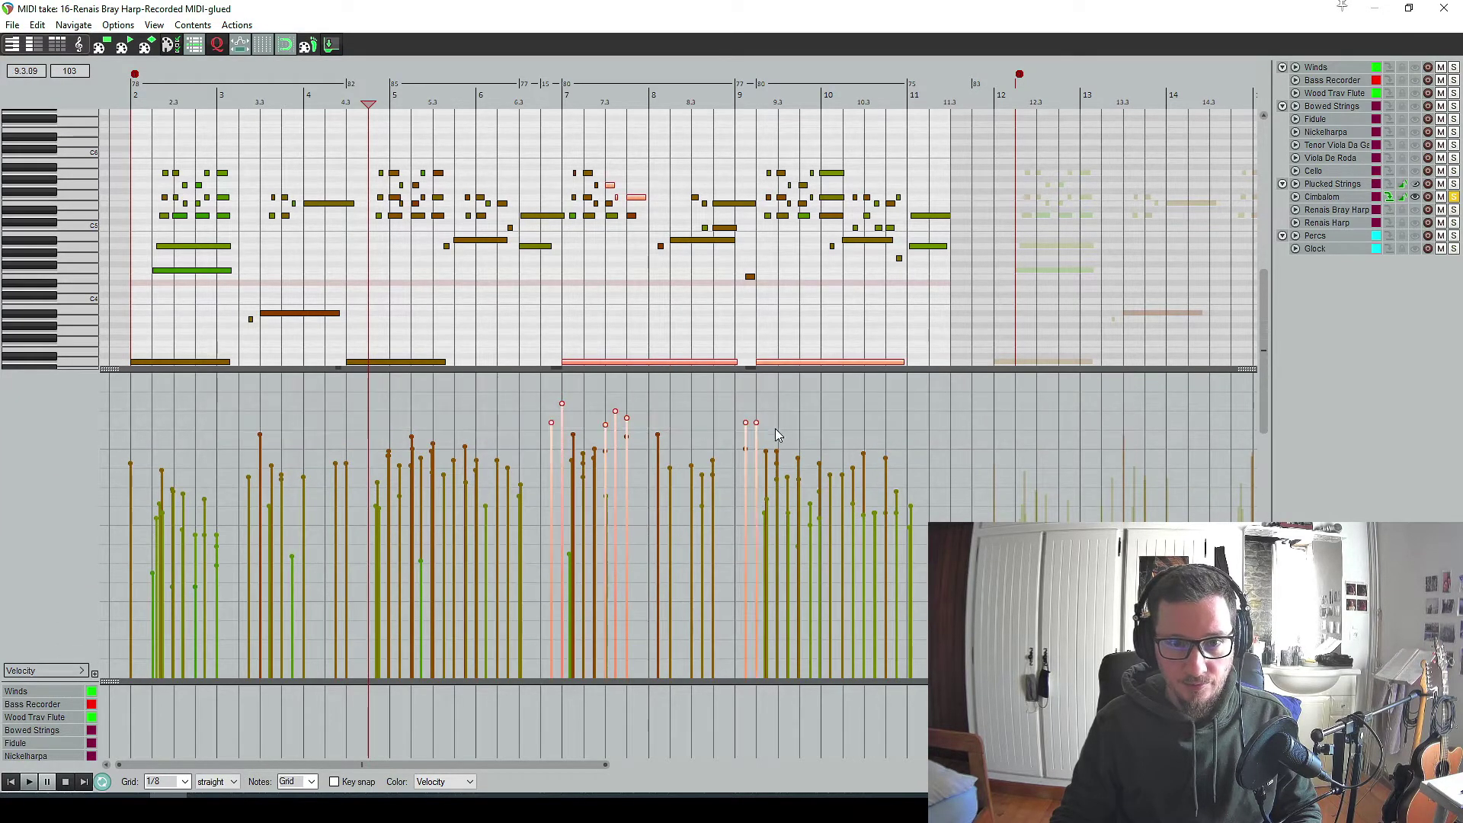
Play from bar 6 and slightly lower the velocities of the low notes at bar 7 and the middle of bar 3.
{"action": "left_click", "coordinate": [496, 85]}
{"action": "key", "text": "space"}
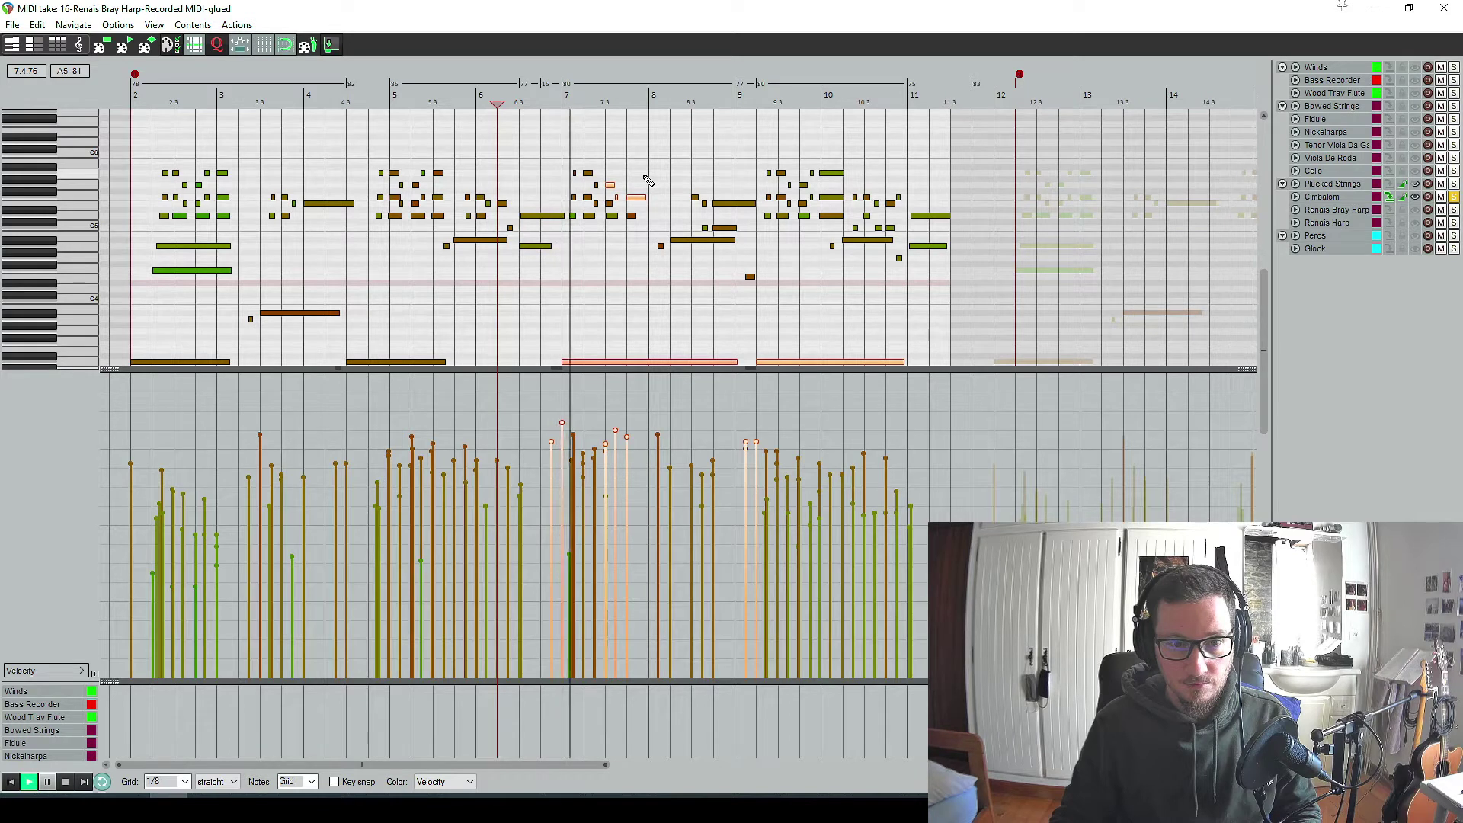
{"action": "left_click", "coordinate": [562, 429]}
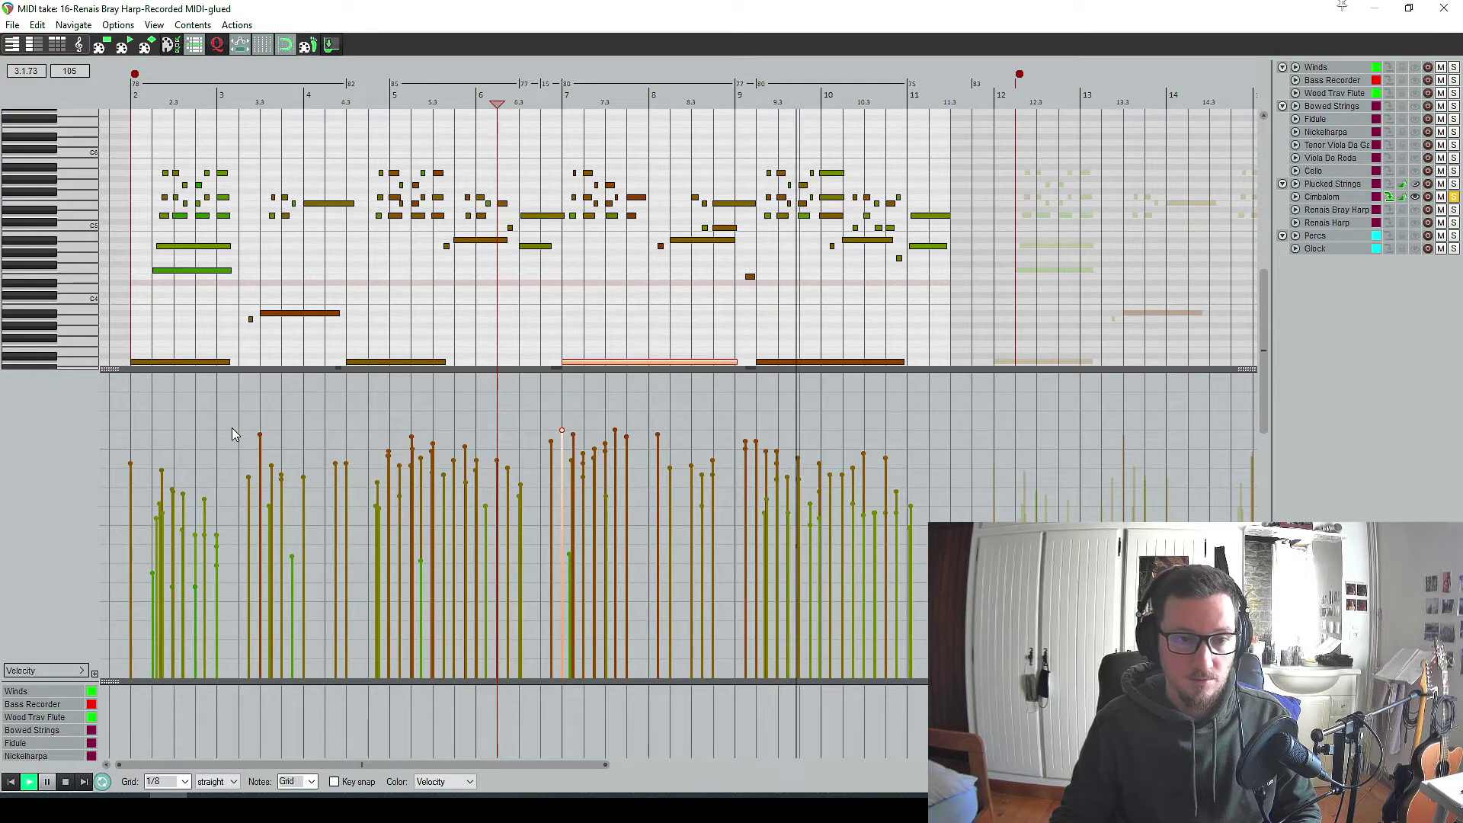
{"action": "left_click", "coordinate": [260, 436]}
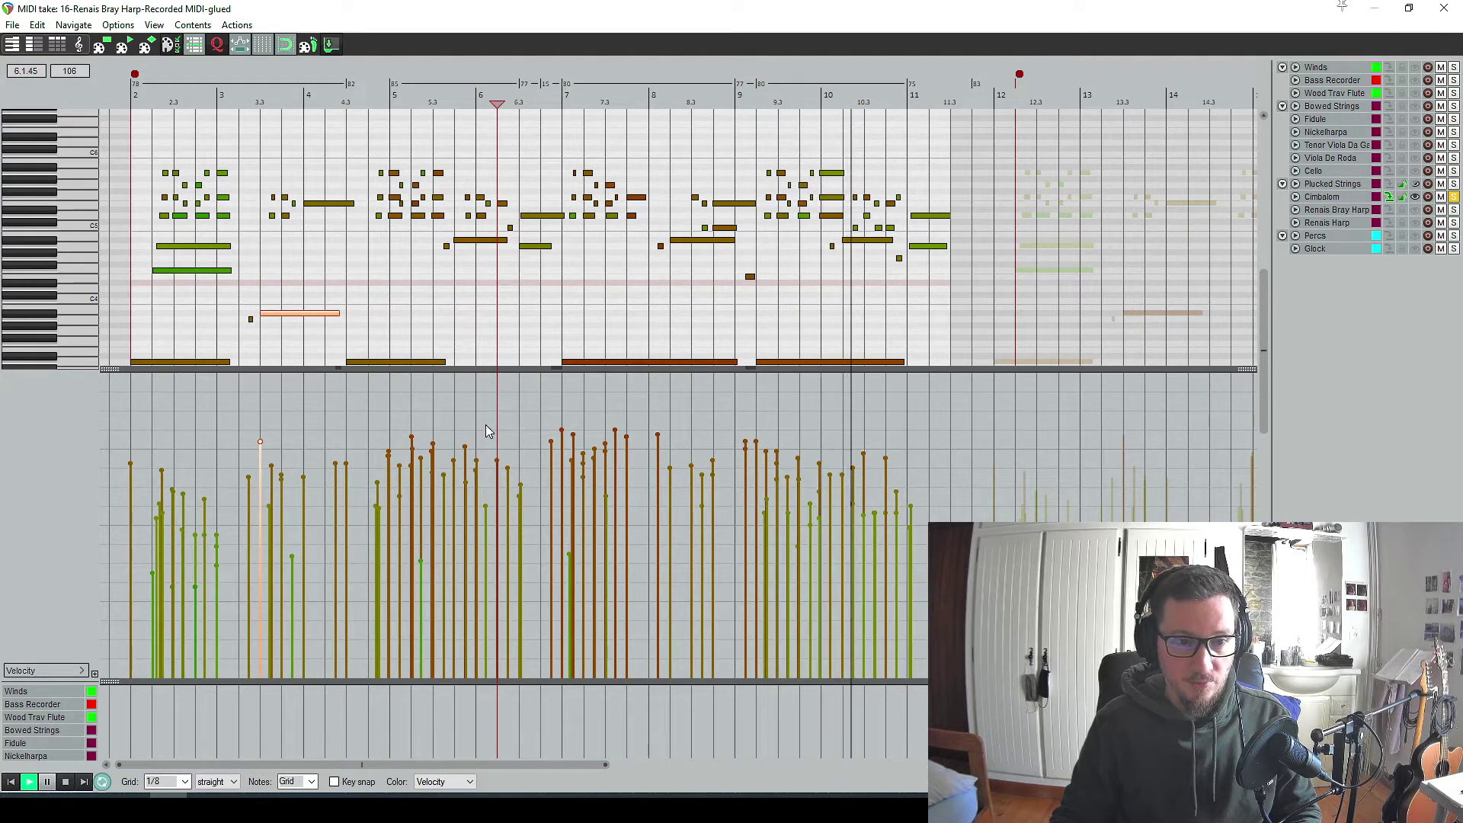
Stop playback, return to the arrangement and take the Cimbalom track out of solo.
{"action": "key", "text": "space"}
{"action": "left_click", "coordinate": [1444, 8]}
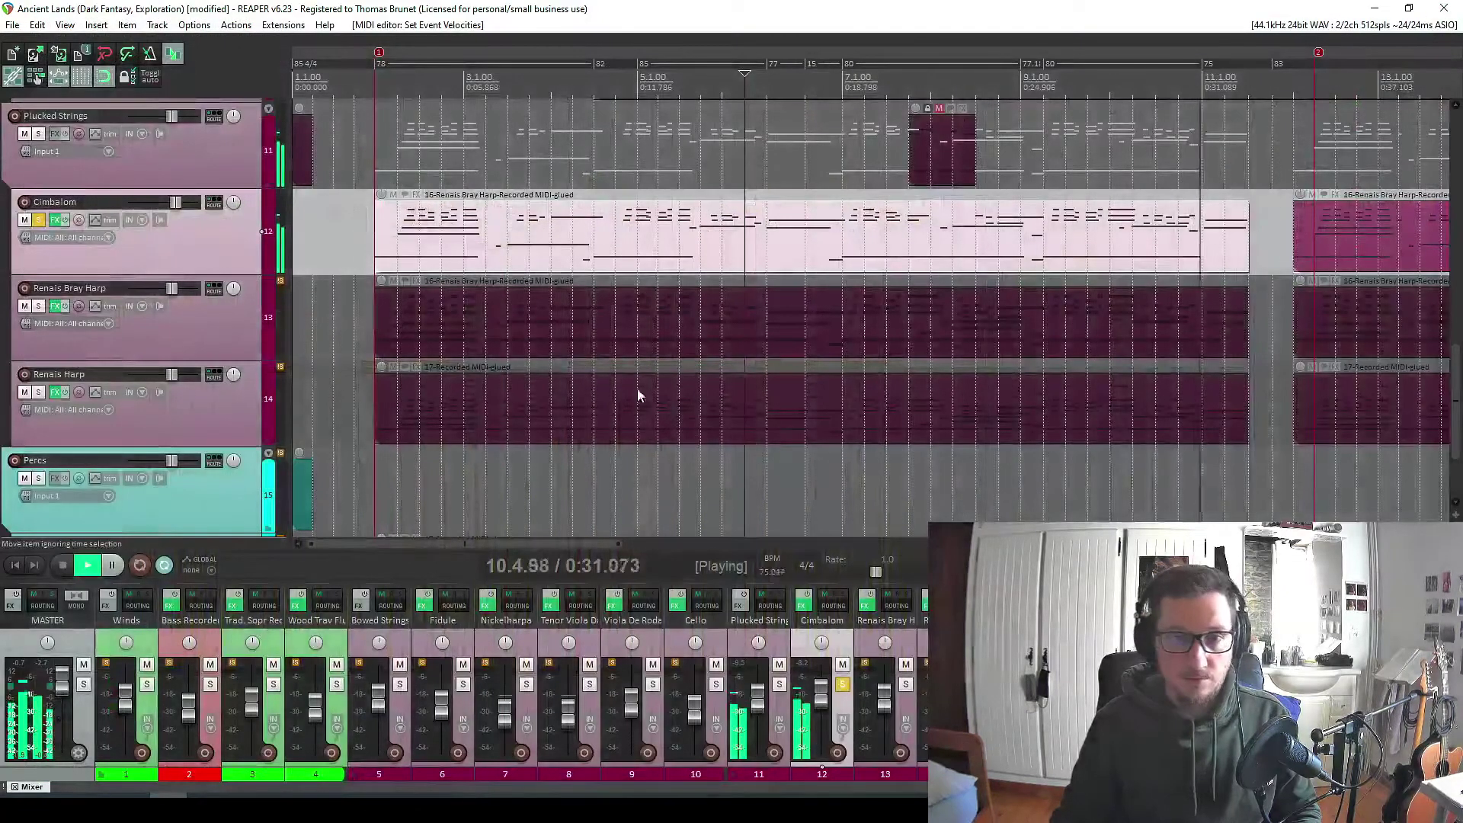
{"action": "left_click", "coordinate": [41, 220]}
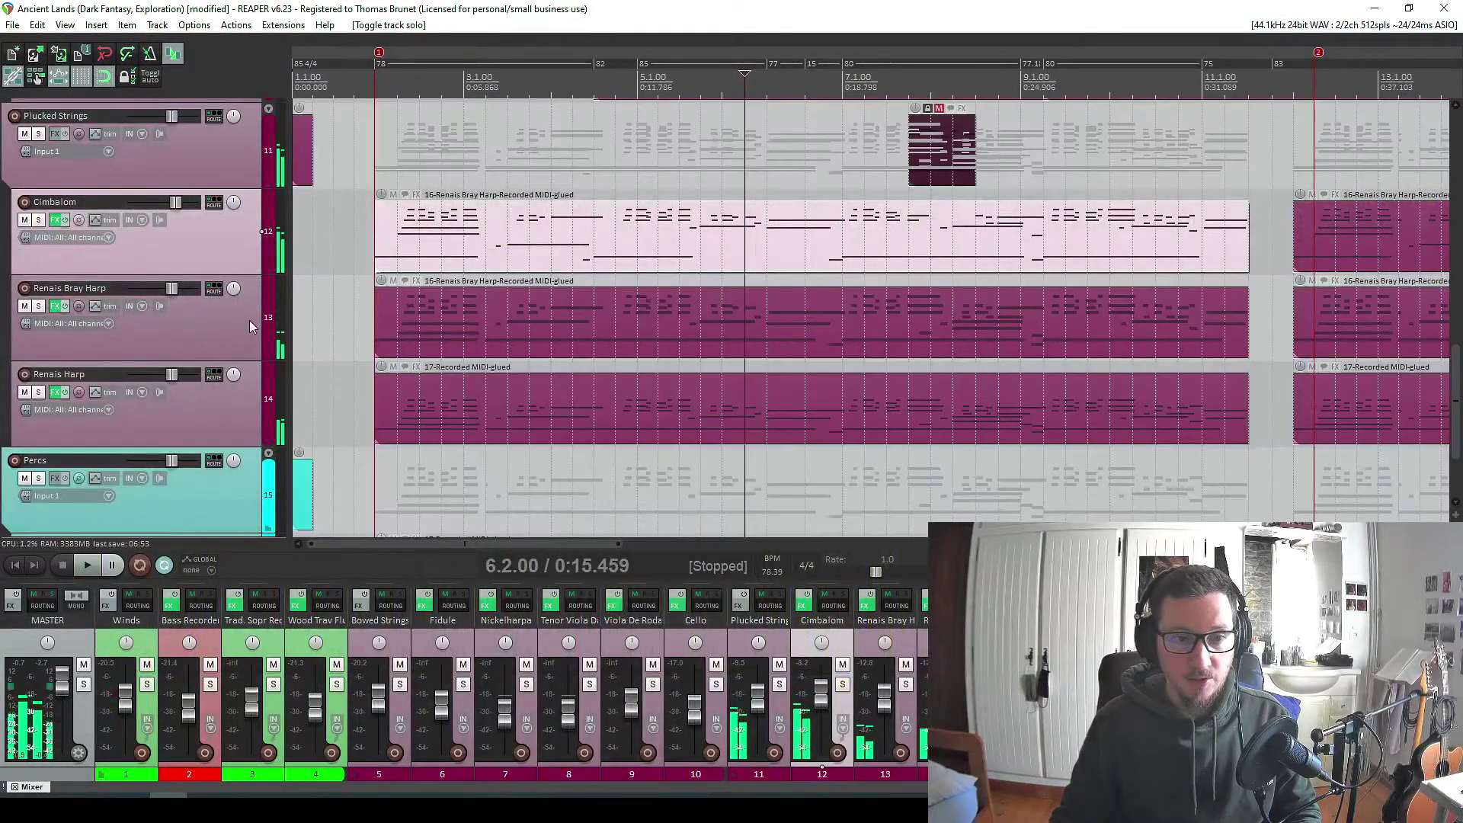
Open the first Renais Bray Harp item in the MIDI editor and enlarge its velocity lane.
{"action": "double_click", "coordinate": [420, 343]}
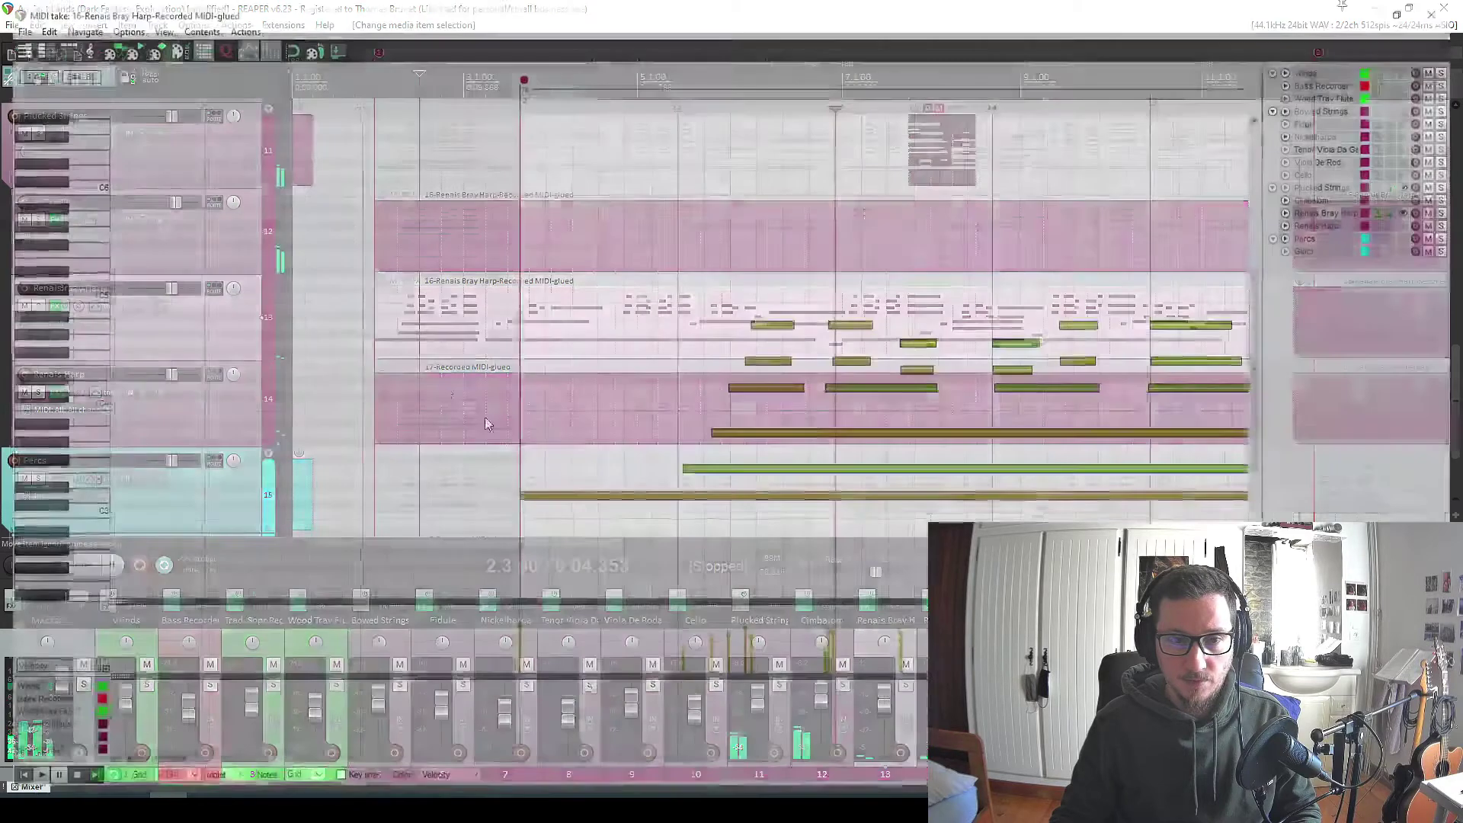
{"action": "scroll", "coordinate": [600, 459], "scroll_direction": "down", "scroll_amount": 2}
{"action": "scroll", "coordinate": [57, 406], "scroll_direction": "down", "scroll_amount": 3}
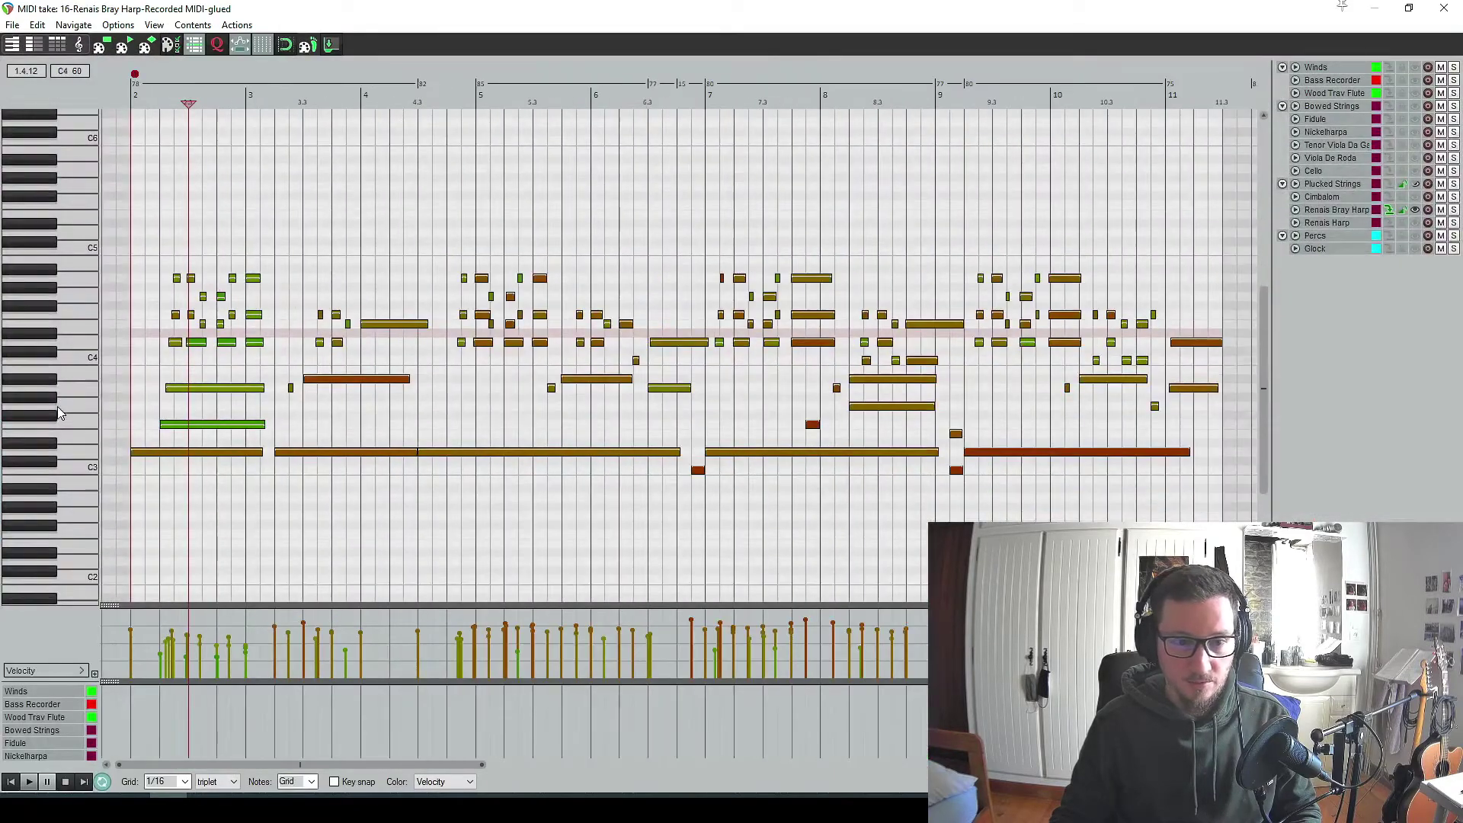
{"action": "left_click_drag", "start_coordinate": [119, 608], "coordinate": [129, 339]}
Select the Renais Bray Harp's loudest notes from bar 3 to bar 11 and slightly lower their velocities together.
{"action": "left_click_drag", "start_coordinate": [238, 366], "coordinate": [1080, 424]}
{"action": "scroll", "coordinate": [663, 448], "scroll_direction": "down", "scroll_amount": 4}
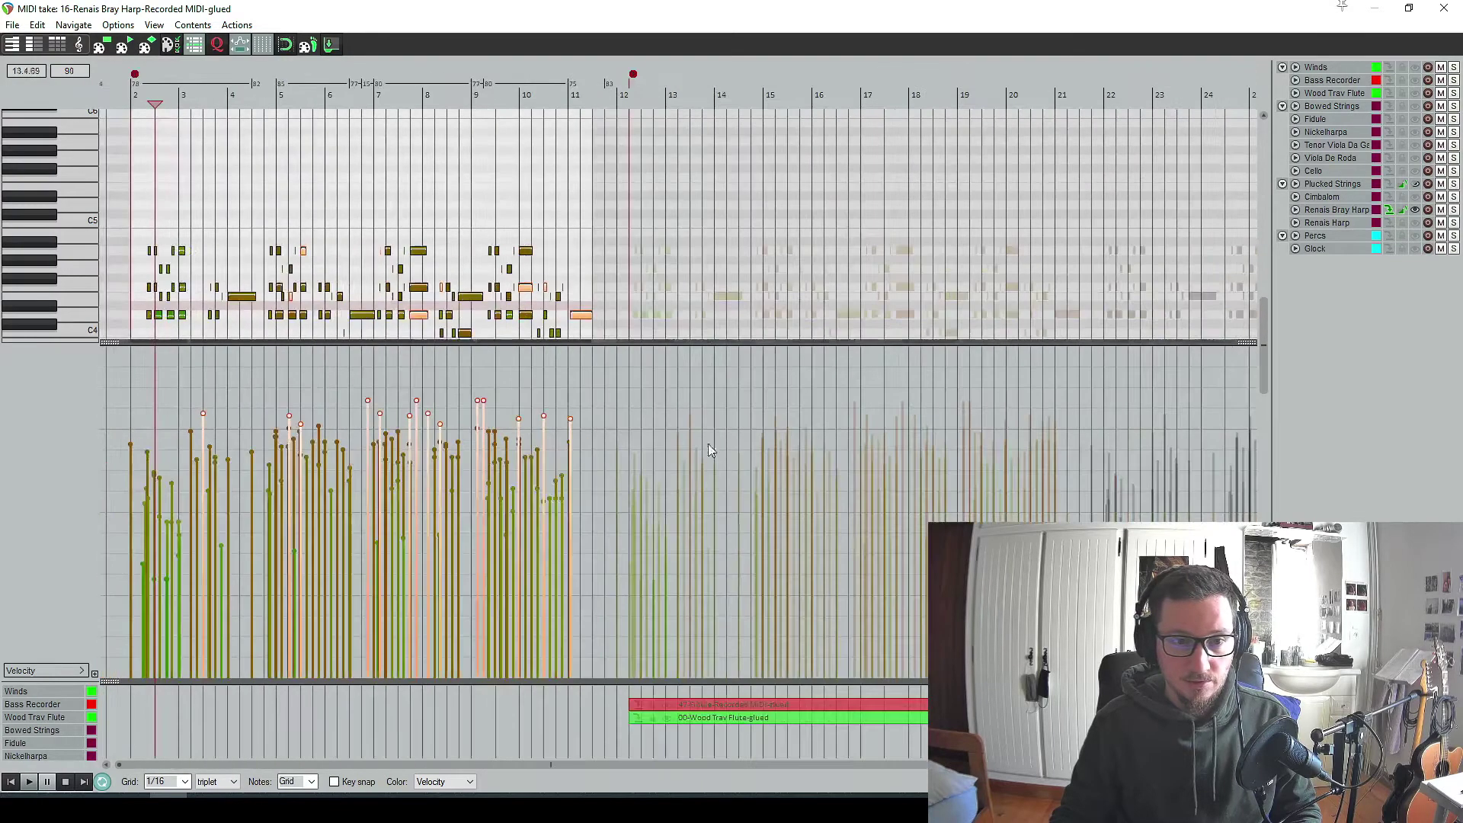
{"action": "scroll", "coordinate": [663, 448], "scroll_direction": "up", "scroll_amount": 3}
{"action": "left_click_drag", "start_coordinate": [575, 409], "coordinate": [572, 433]}
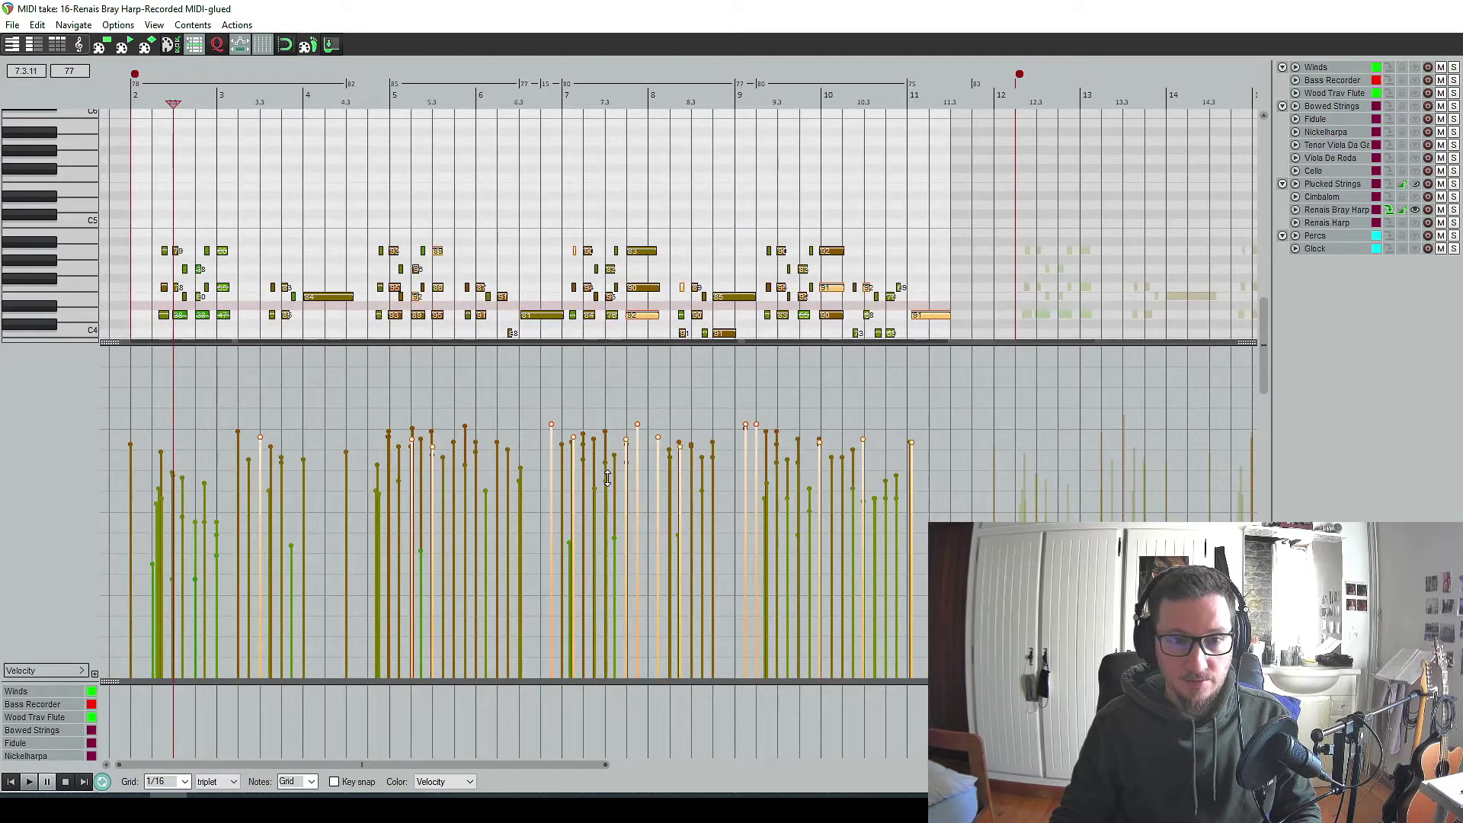
{"action": "key", "text": "Escape"}
Open the first Renais Harp item with an enlarged velocity lane and lower the loudest note's velocity at bar 9.
{"action": "double_click", "coordinate": [481, 435]}
{"action": "scroll", "coordinate": [686, 484], "scroll_direction": "down", "scroll_amount": 6}
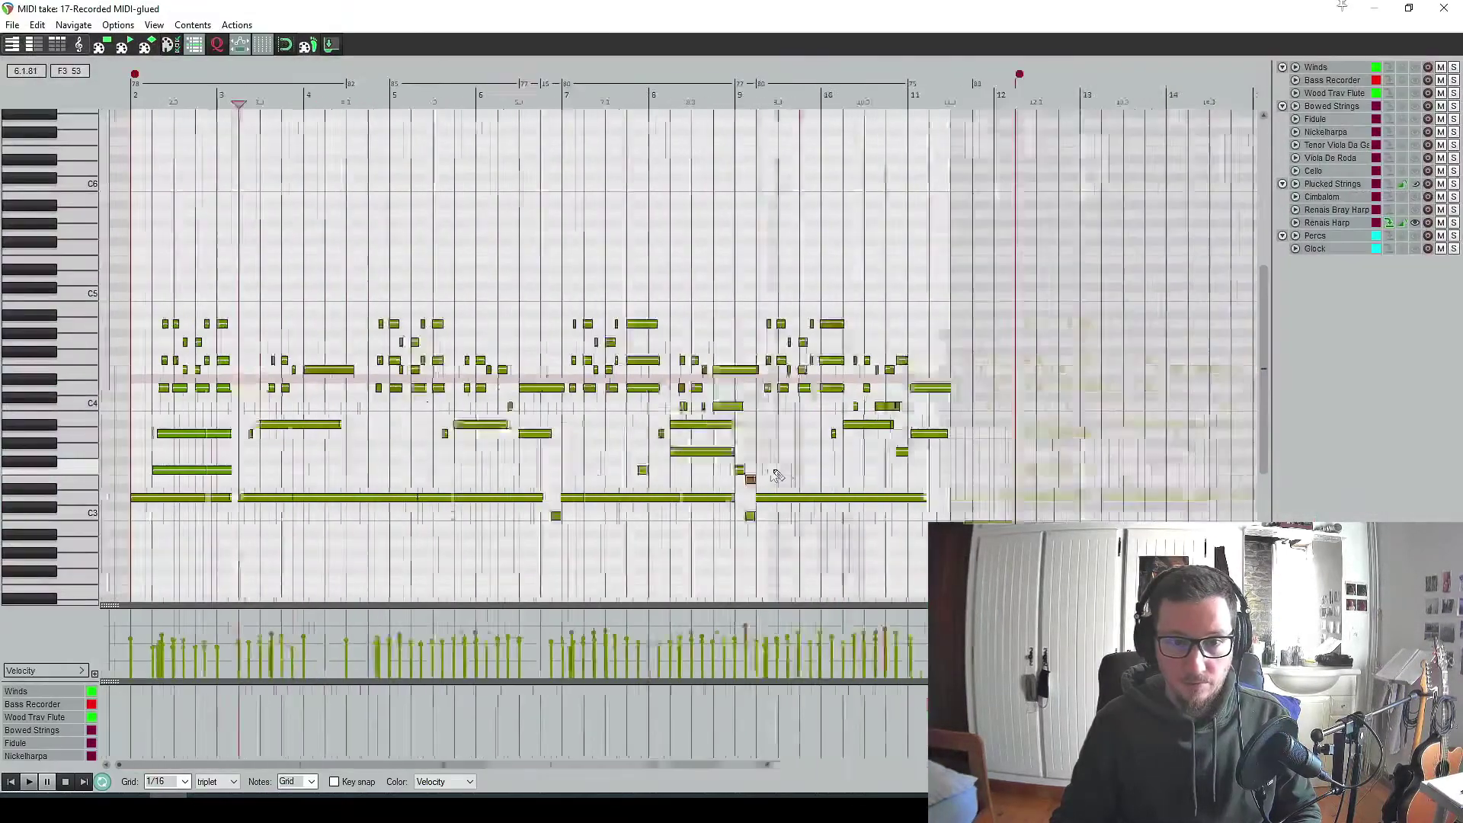
{"action": "scroll", "coordinate": [777, 474], "scroll_direction": "down", "scroll_amount": 3}
{"action": "left_click_drag", "start_coordinate": [106, 605], "coordinate": [131, 376]}
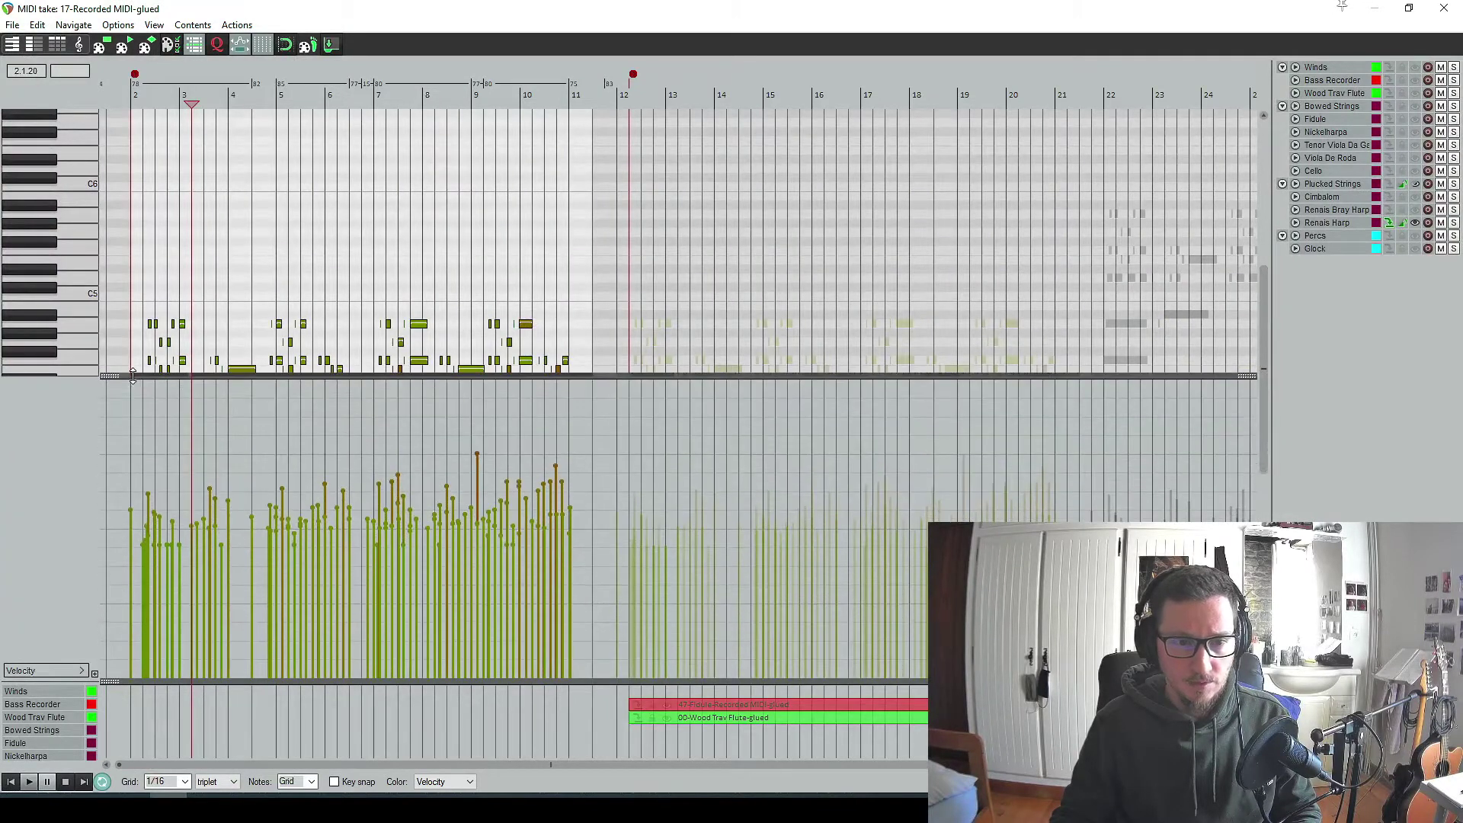
{"action": "left_click_drag", "start_coordinate": [430, 409], "coordinate": [674, 480]}
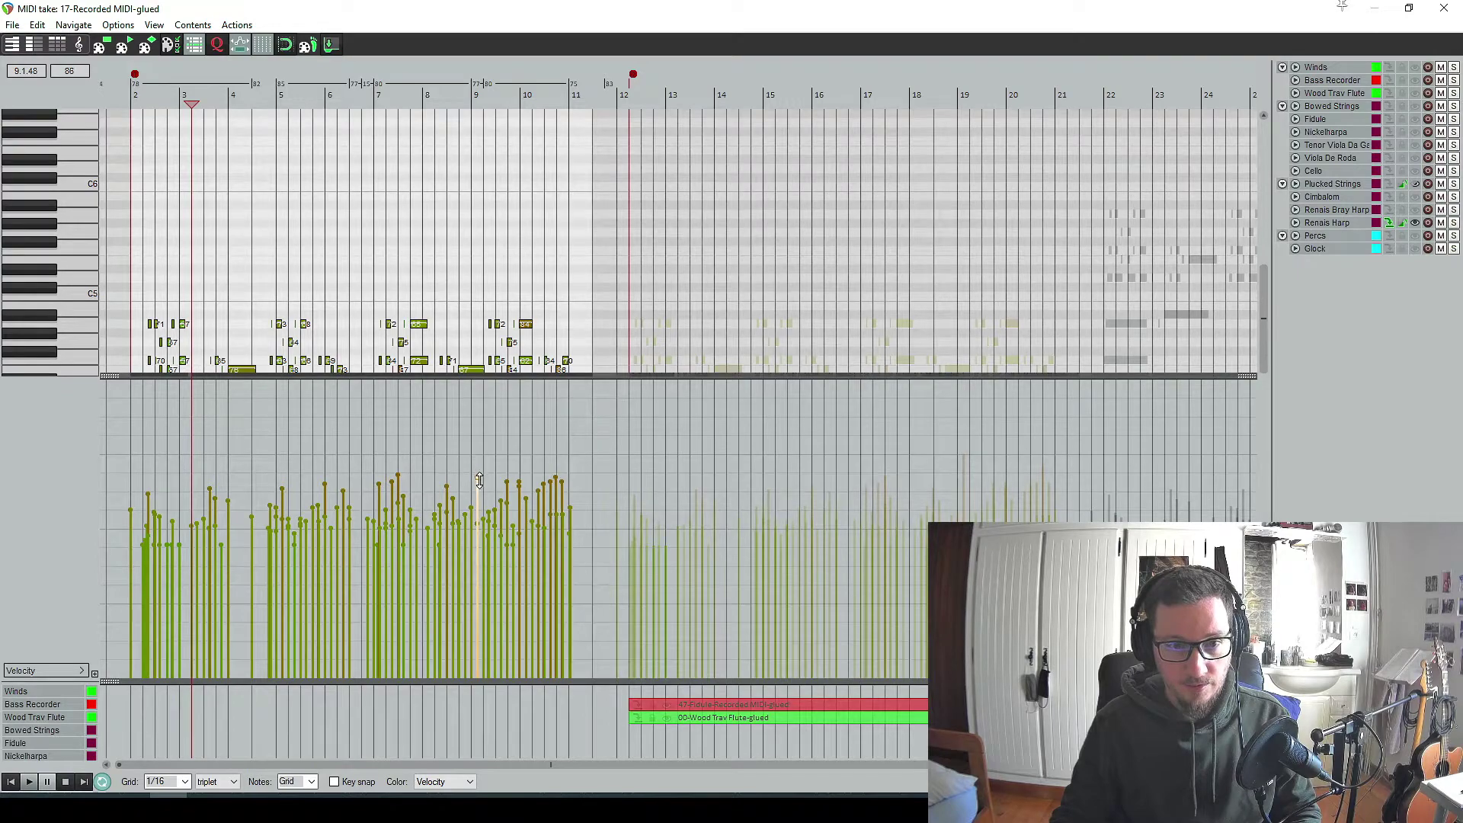
{"action": "key", "text": "Escape"}
Solo the Glock, listen to its first item in the MIDI editor, and delete the lower notes to keep only the upper melody.
{"action": "scroll", "coordinate": [182, 362], "scroll_direction": "down", "scroll_amount": 2}
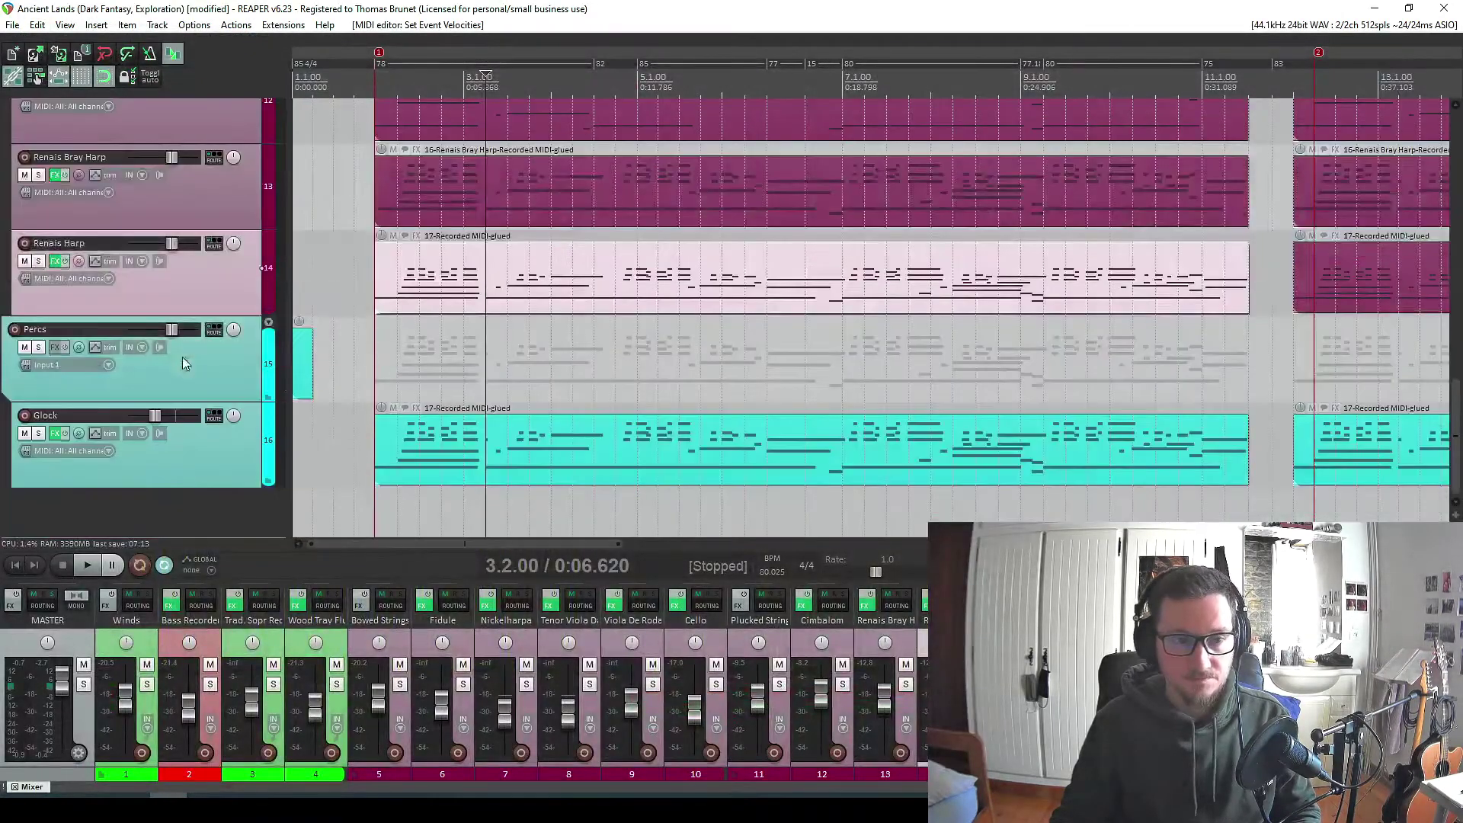
{"action": "double_click", "coordinate": [523, 477]}
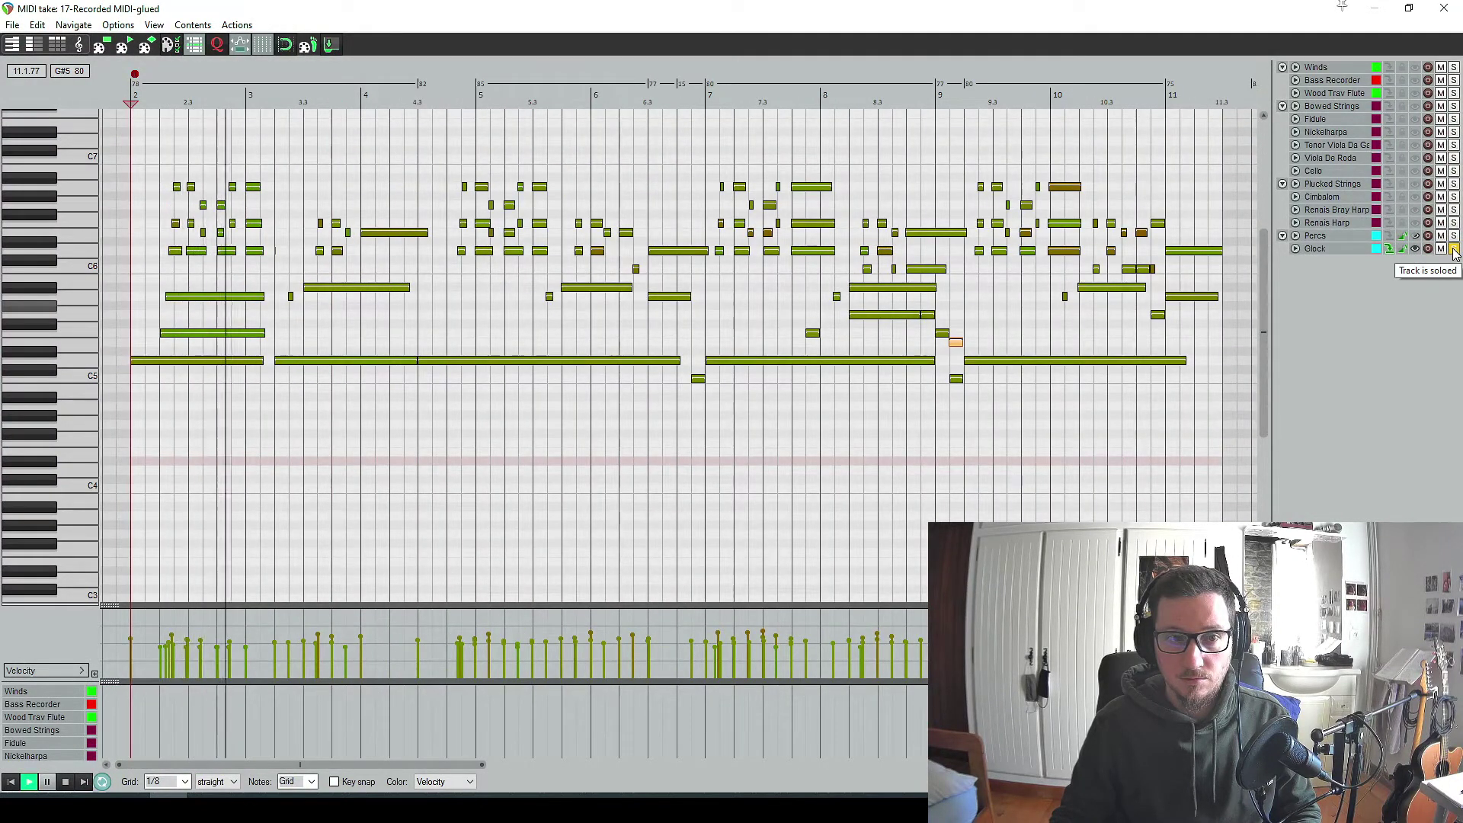
{"action": "key", "text": "space"}
{"action": "left_click_drag", "start_coordinate": [171, 254], "coordinate": [255, 379]}
{"action": "key", "text": "Delete"}
{"action": "left_click_drag", "start_coordinate": [254, 258], "coordinate": [602, 435]}
{"action": "left_click_drag", "start_coordinate": [253, 246], "coordinate": [830, 466]}
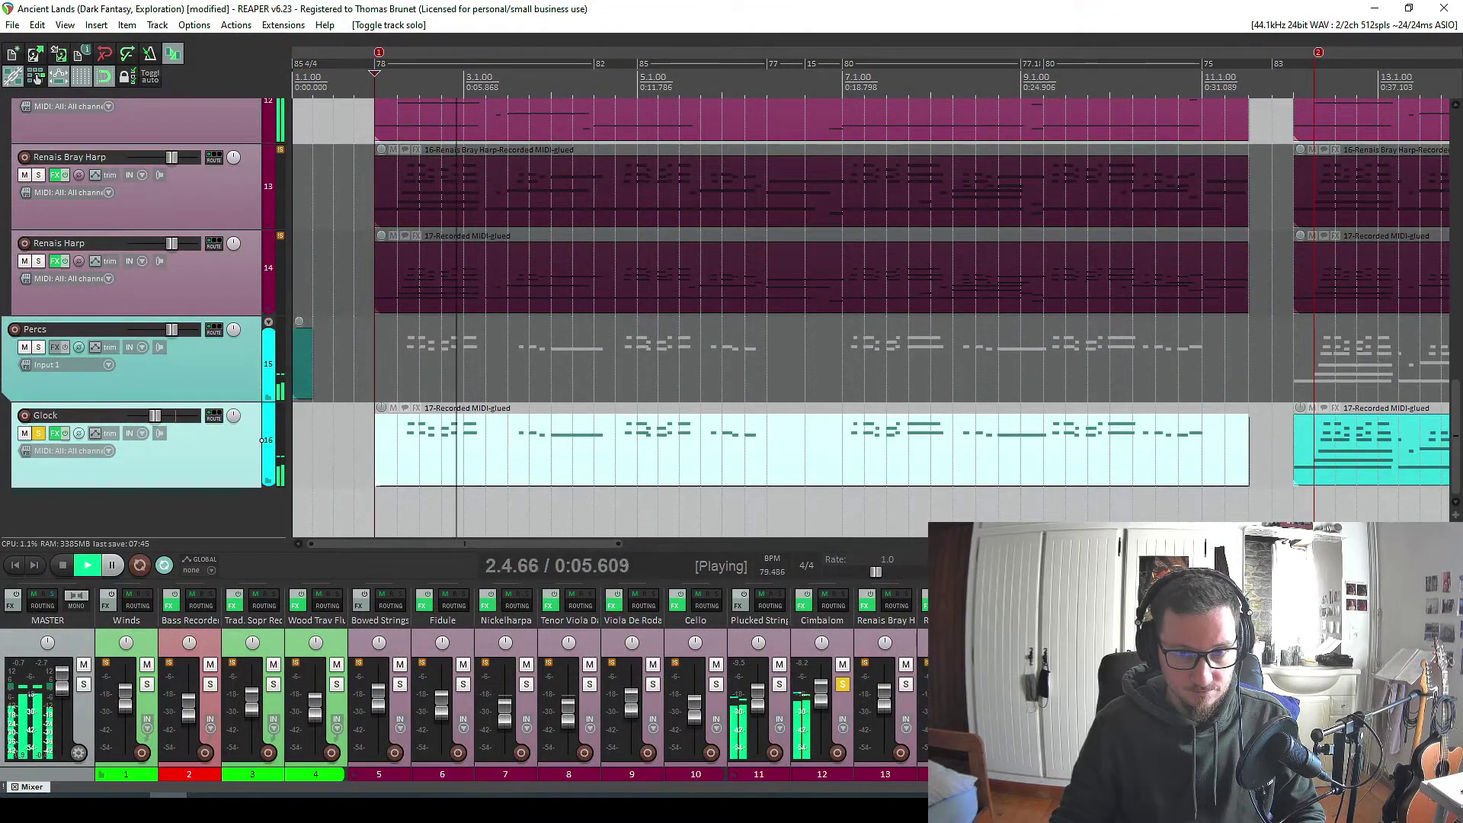
Compare the opening from bar 2 with the Glock soloed and unsoloed, and take the Cimbalom out of solo.
{"action": "left_click", "coordinate": [38, 433]}
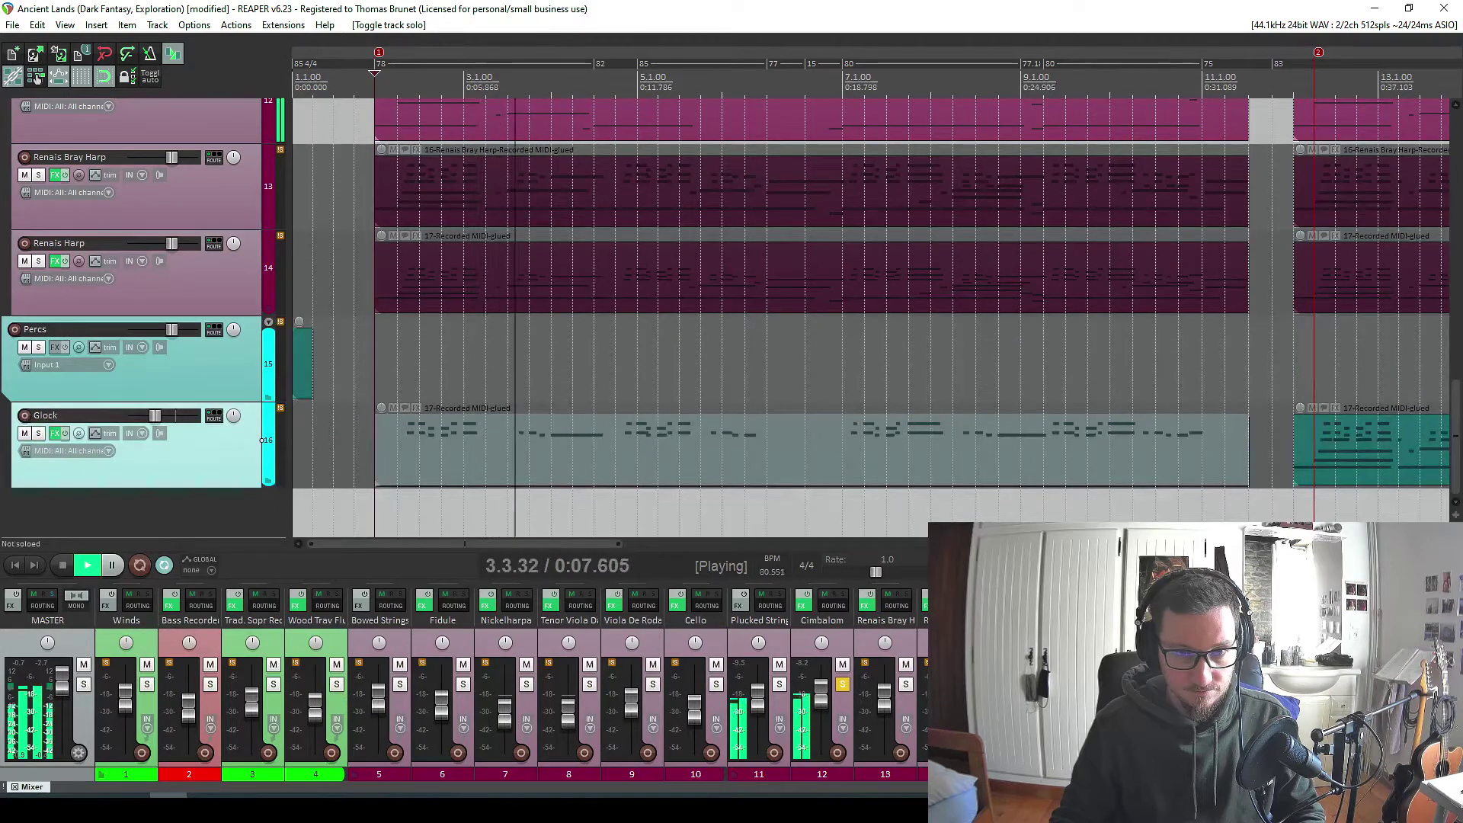
{"action": "left_click", "coordinate": [38, 432]}
{"action": "left_click", "coordinate": [38, 433]}
{"action": "left_click", "coordinate": [38, 433]}
{"action": "key", "text": "space"}
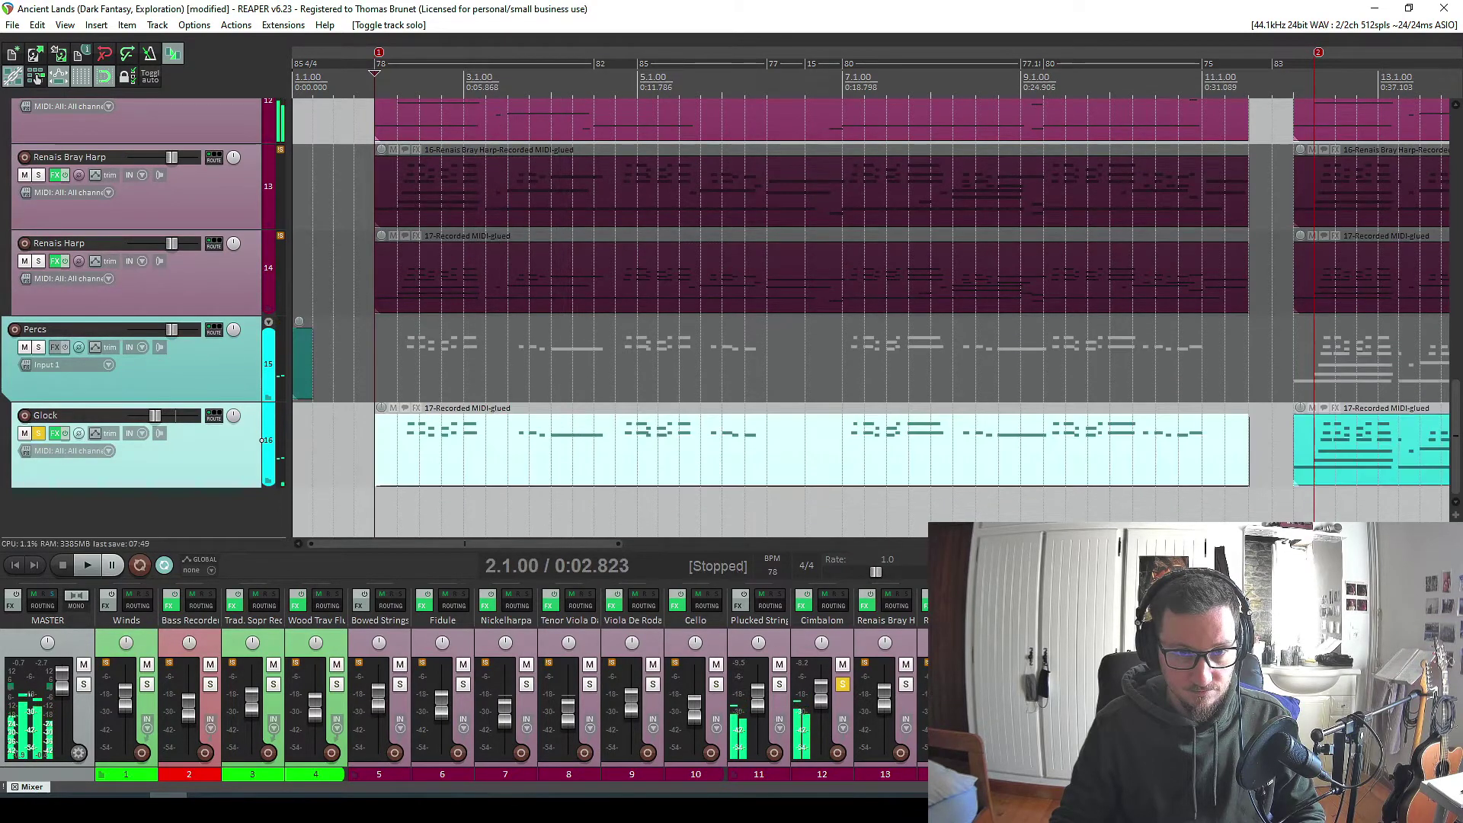
{"action": "left_click", "coordinate": [407, 74]}
{"action": "key", "text": "space"}
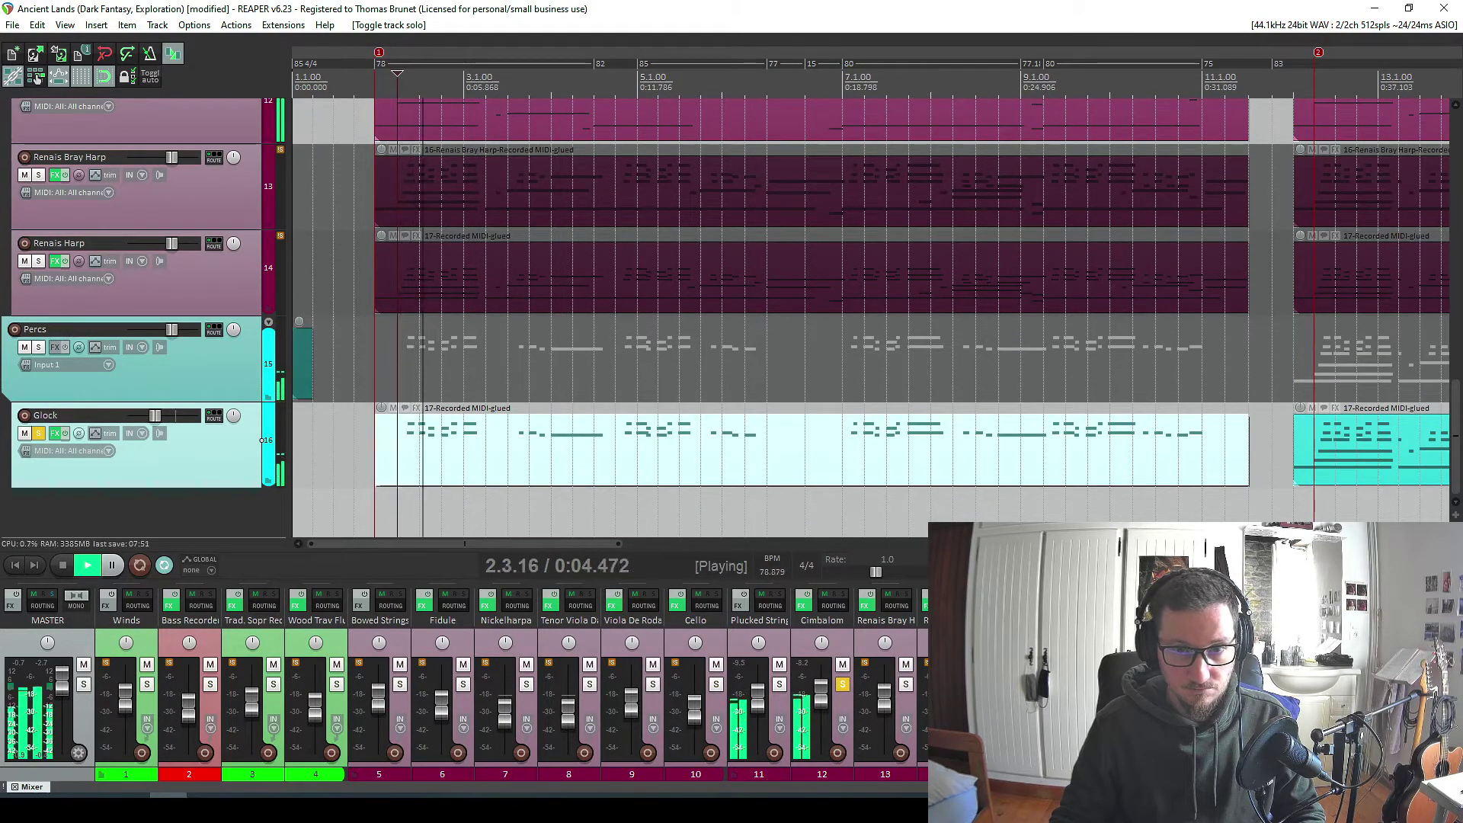
{"action": "key", "text": "ctrl+alt+s"}
{"action": "key", "text": "space"}
{"action": "key", "text": "space"}
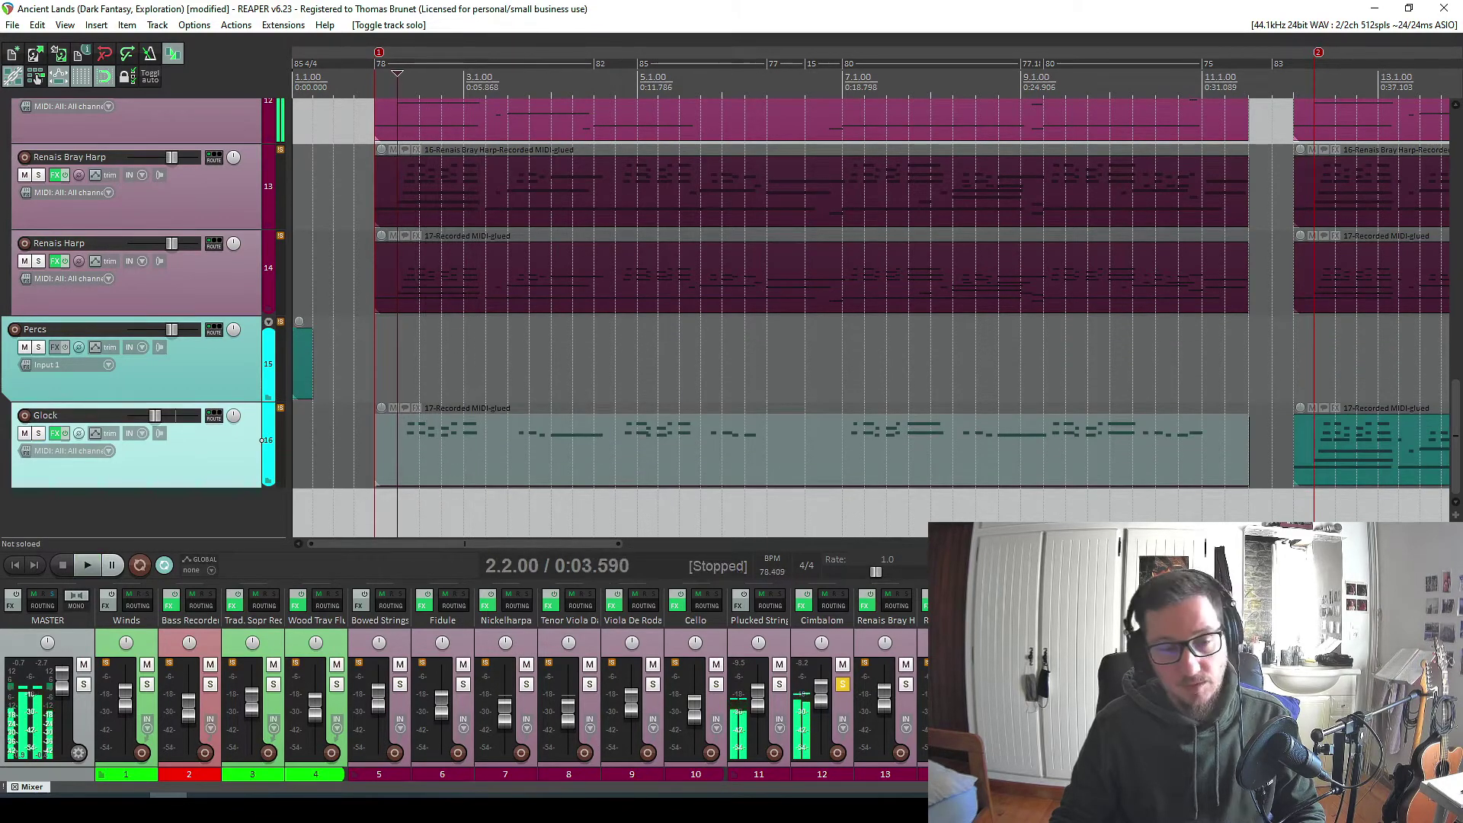
{"action": "left_click", "coordinate": [841, 684]}
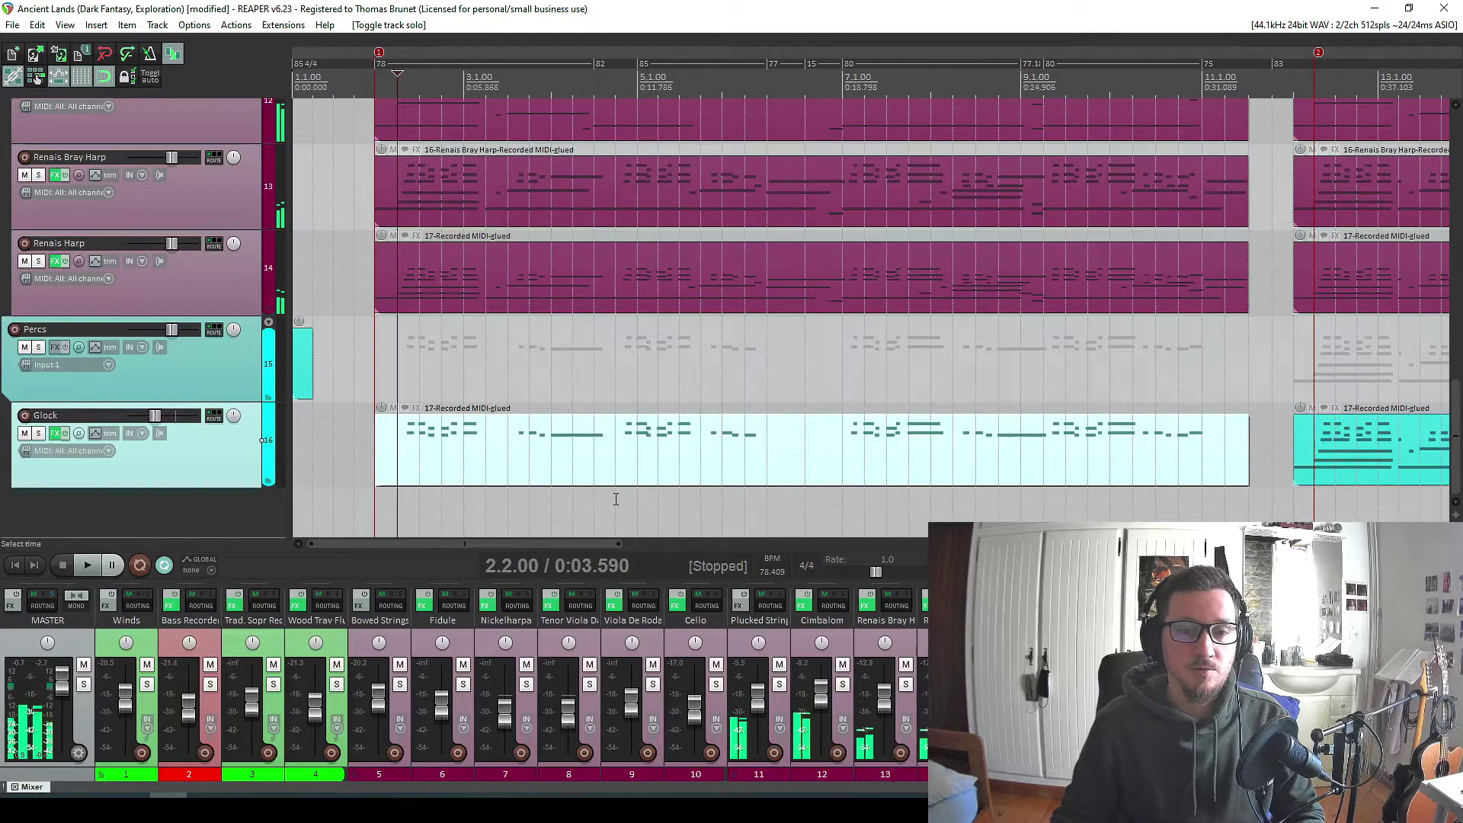
Check the remaining melody notes of the first Glock item in the MIDI editor.
{"action": "double_click", "coordinate": [930, 465]}
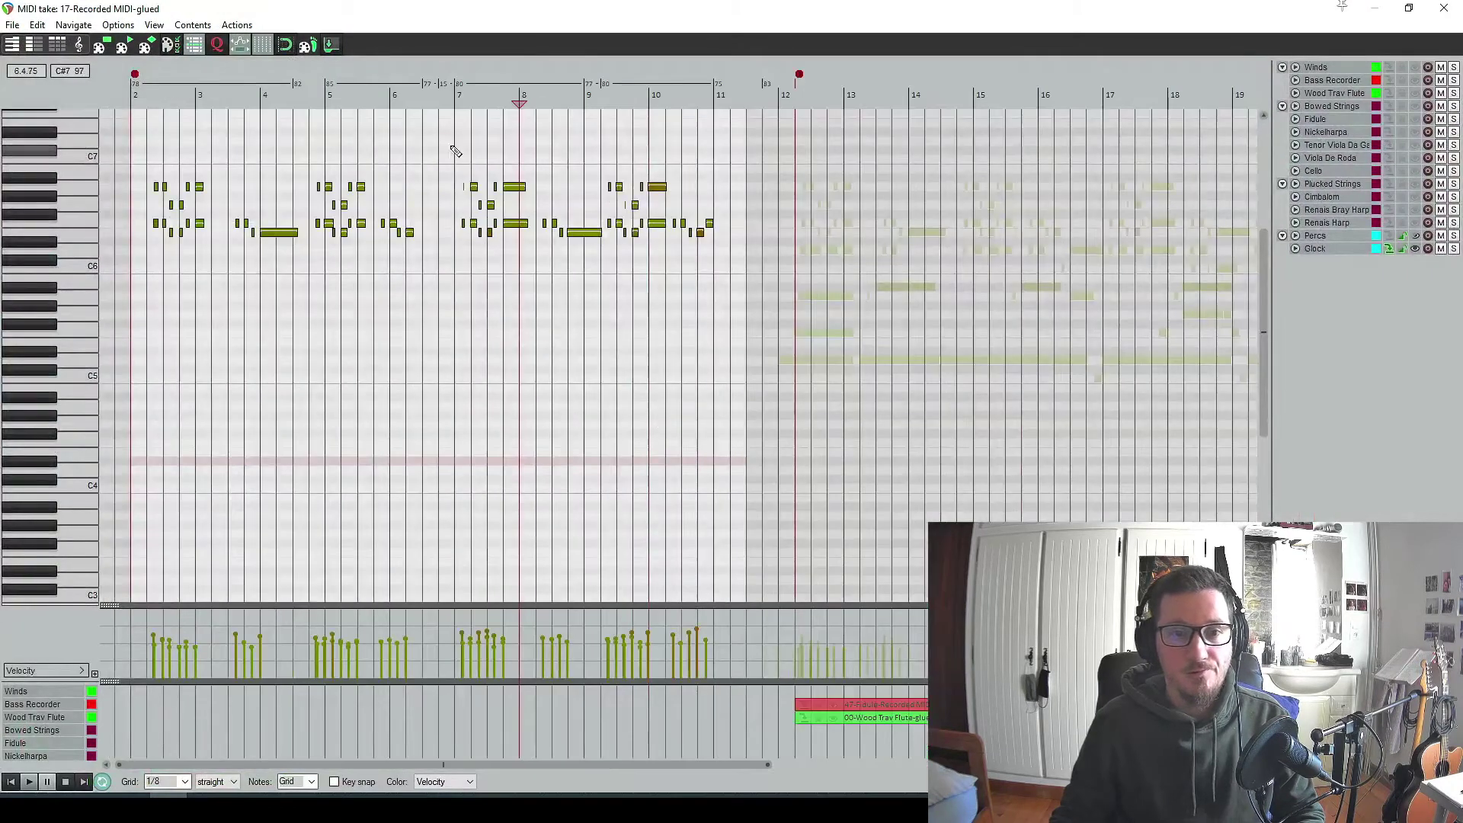
{"action": "left_click_drag", "start_coordinate": [460, 72], "coordinate": [700, 271]}
{"action": "scroll", "coordinate": [644, 268], "scroll_direction": "down", "scroll_amount": 2}
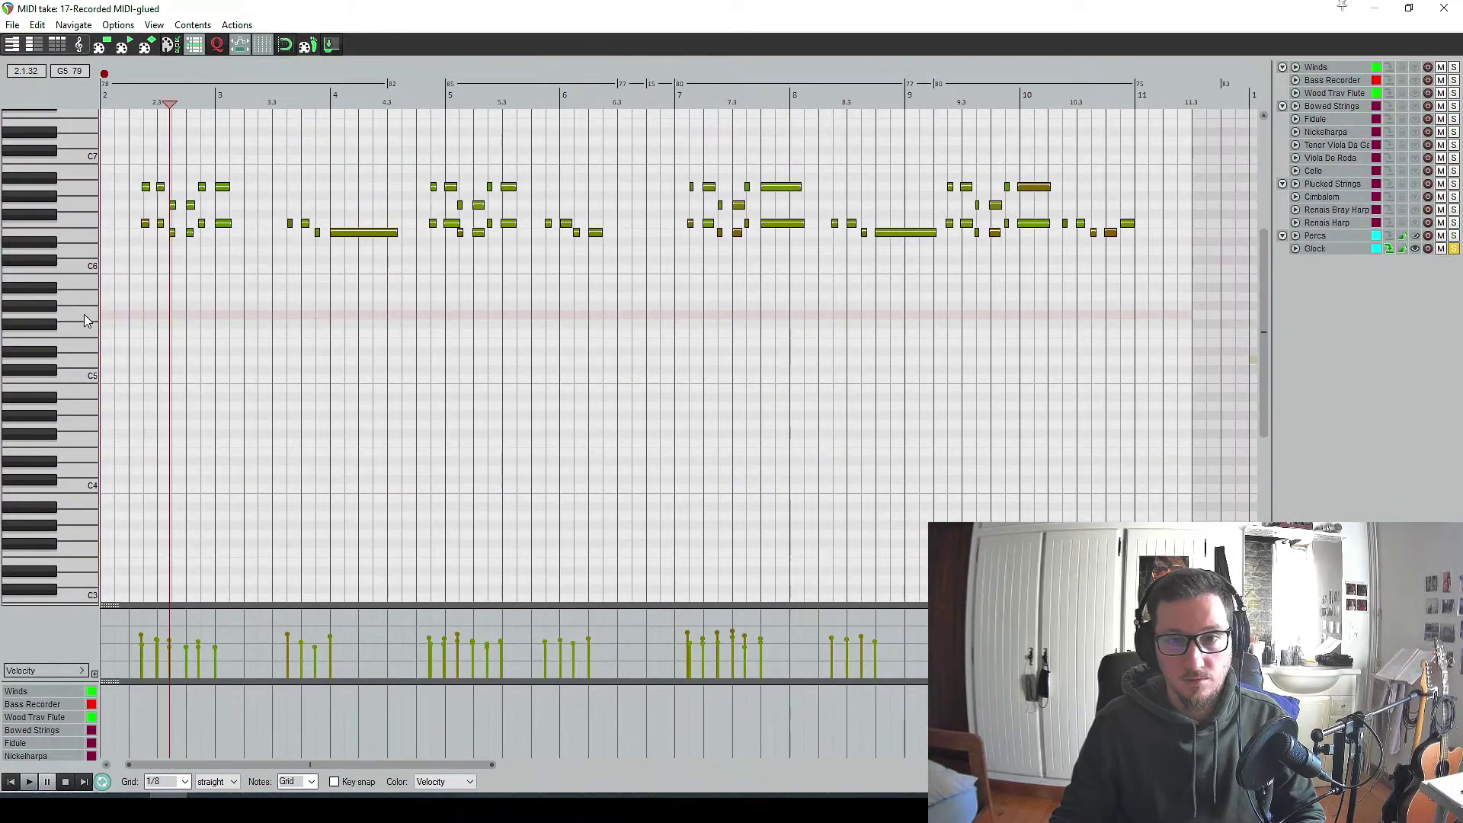
{"action": "scroll", "coordinate": [838, 343], "scroll_direction": "up", "scroll_amount": 2}
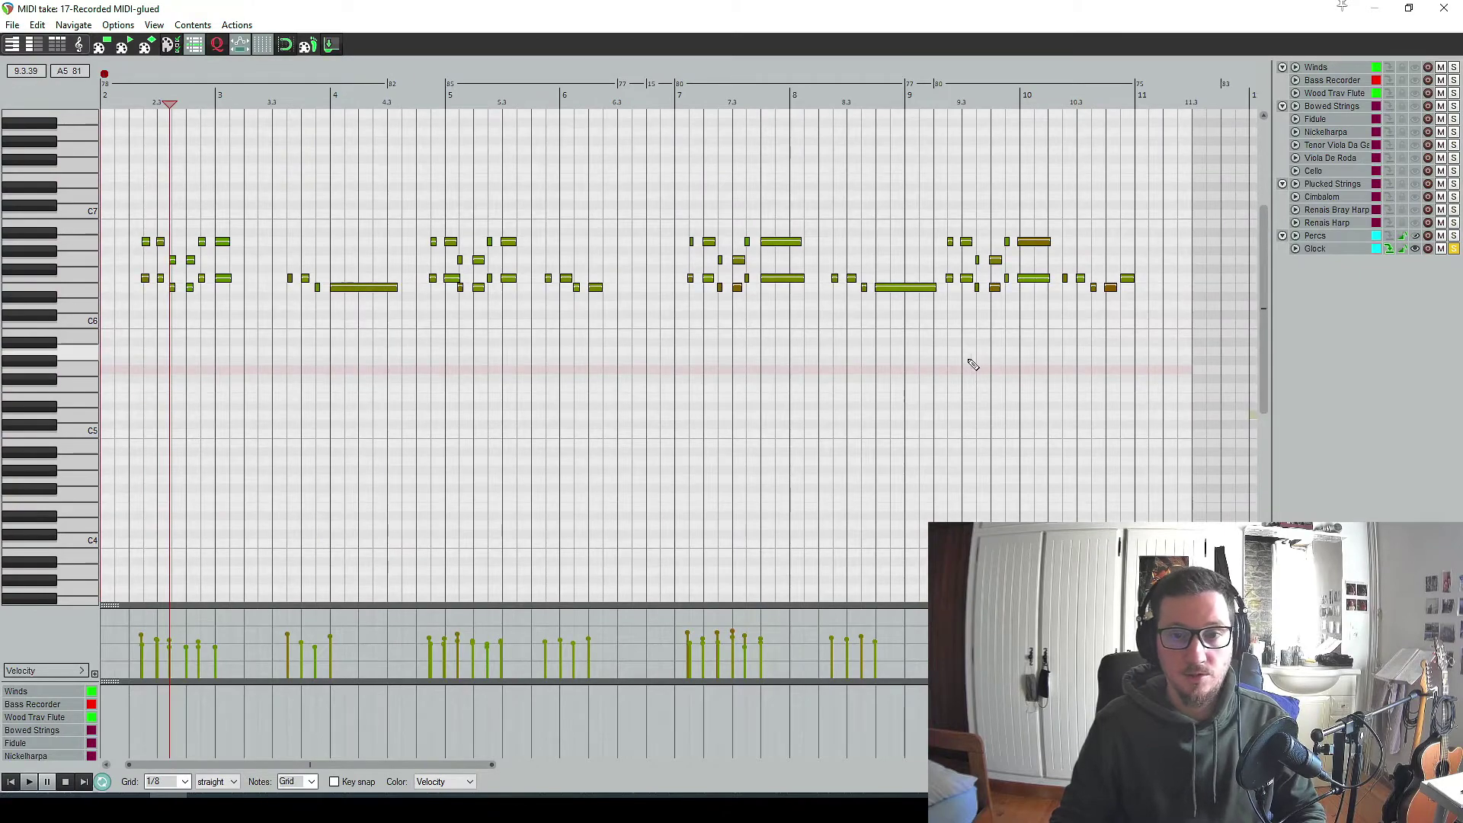
{"action": "key", "text": "alt+Tab"}
Open the second Glock item in the MIDI editor and delete its lower notes, keeping only the upper melody.
{"action": "scroll", "coordinate": [907, 454], "scroll_direction": "down", "scroll_amount": 3}
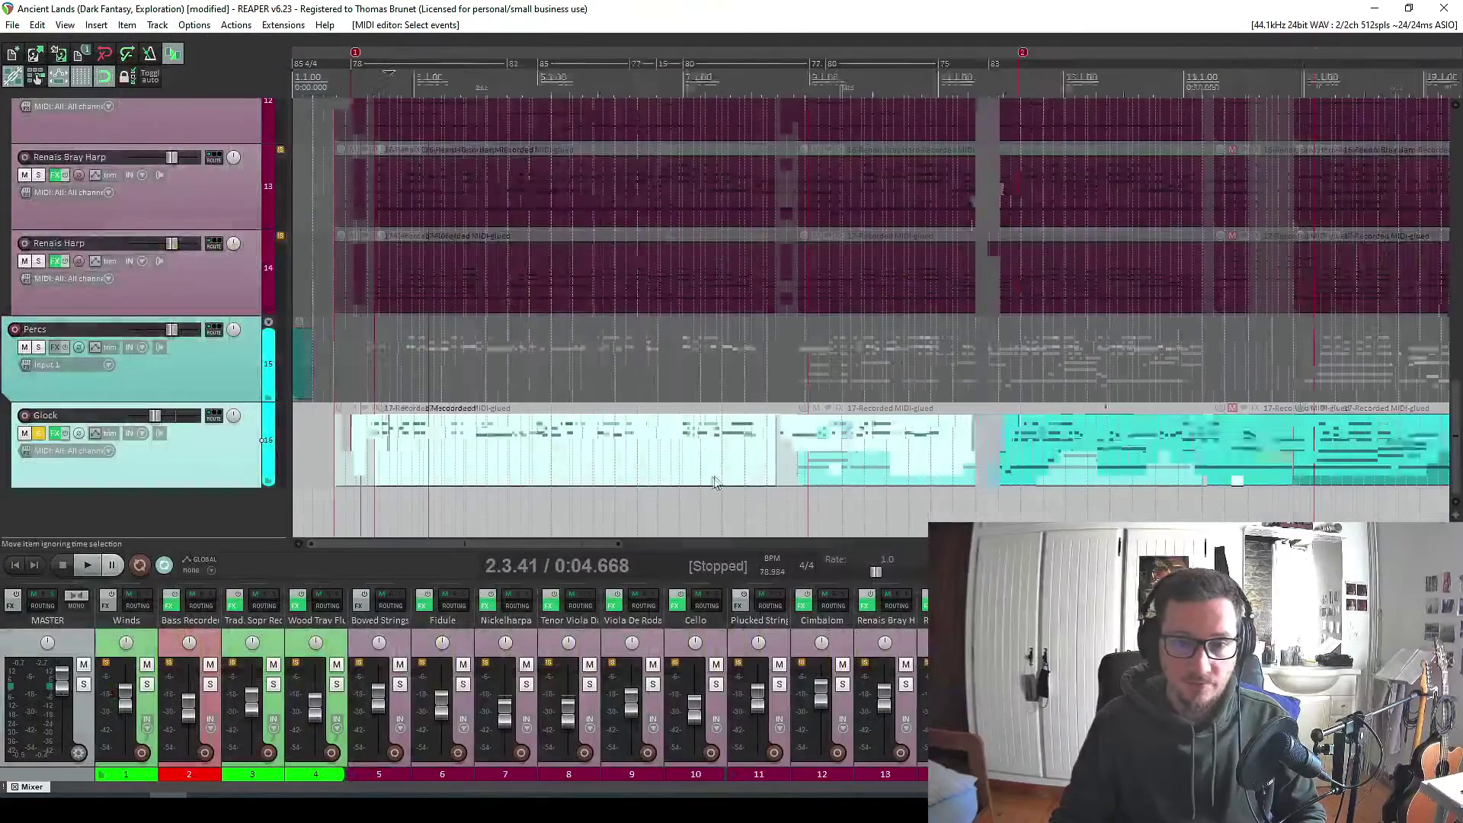
{"action": "left_click", "coordinate": [904, 449]}
{"action": "double_click", "coordinate": [904, 454]}
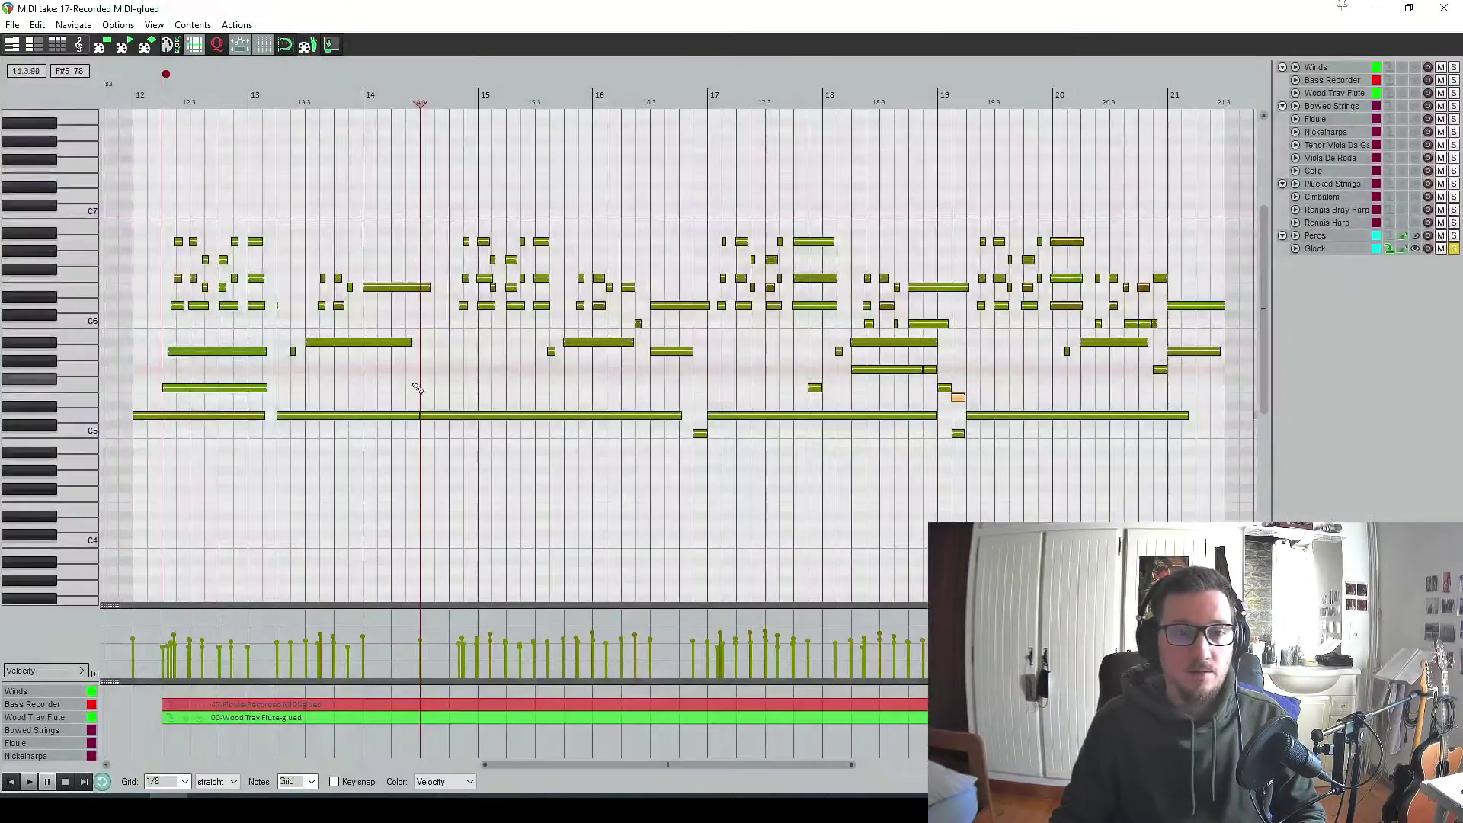
{"action": "scroll", "coordinate": [412, 478], "scroll_direction": "left", "scroll_amount": 3}
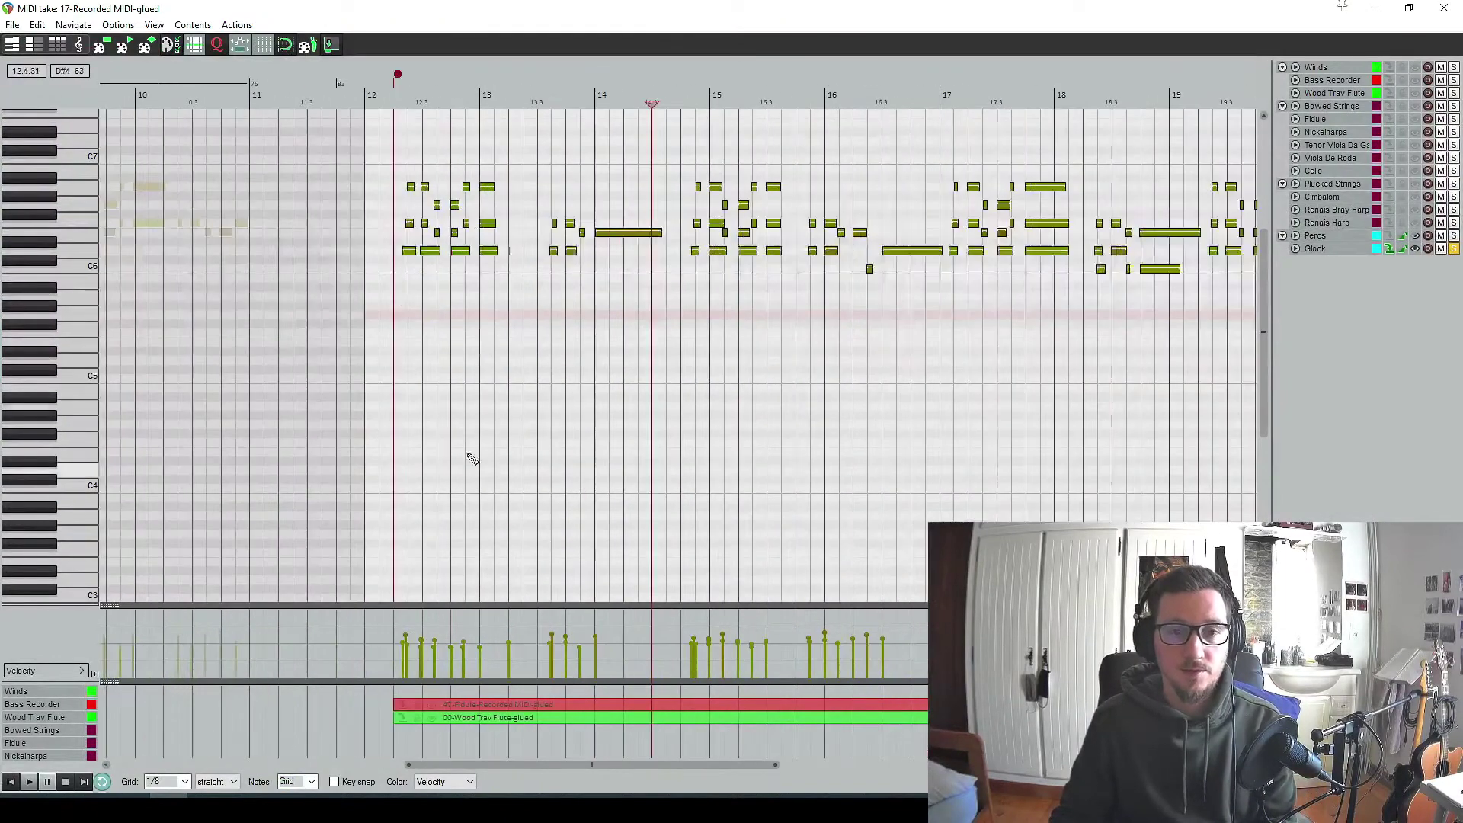
{"action": "scroll", "coordinate": [369, 254], "scroll_direction": "down", "scroll_amount": 2}
{"action": "left_click_drag", "start_coordinate": [1105, 383], "coordinate": [1105, 383]}
{"action": "key", "text": "Delete"}
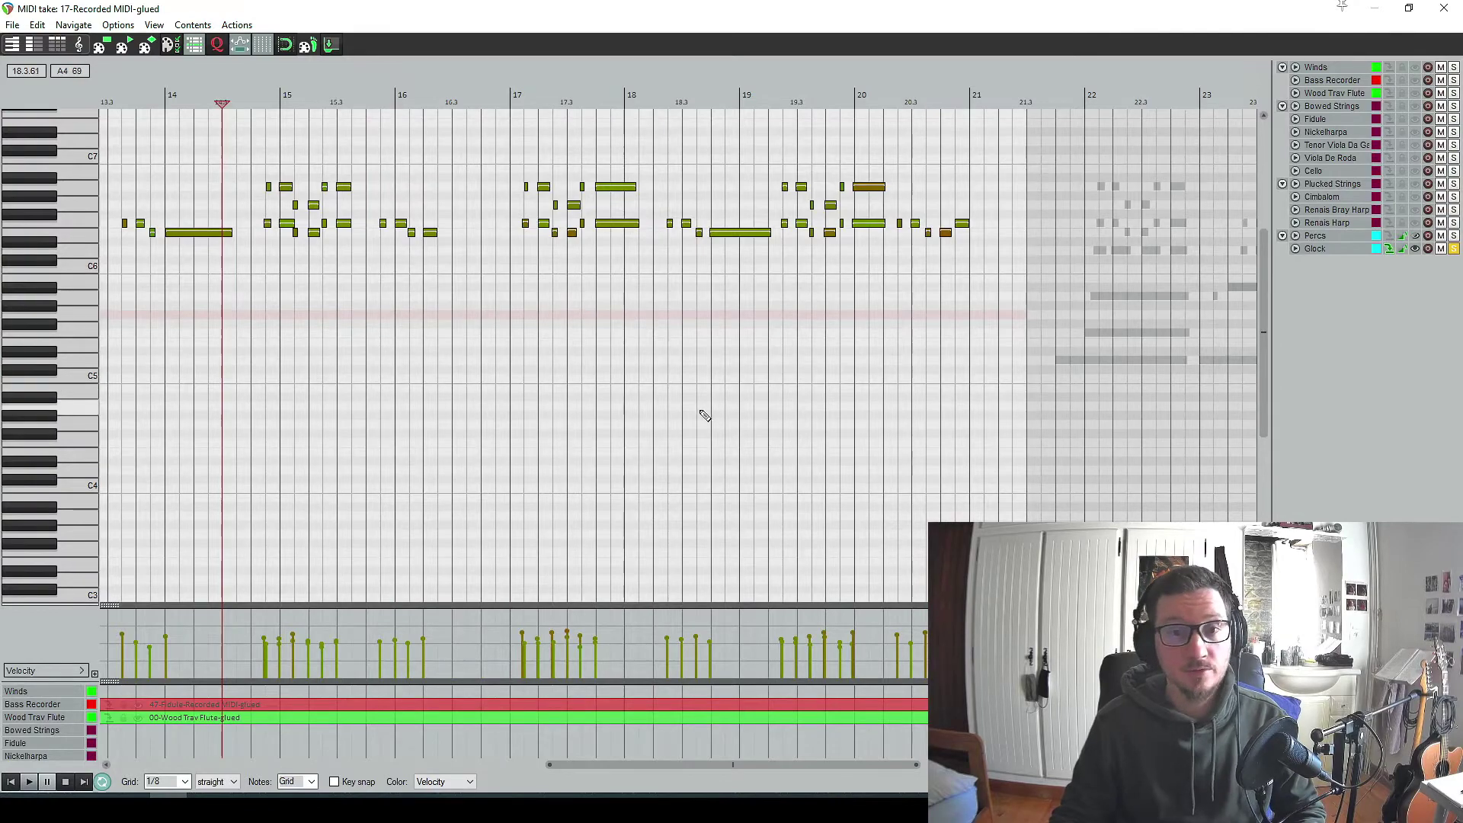
{"action": "key", "text": "Escape"}
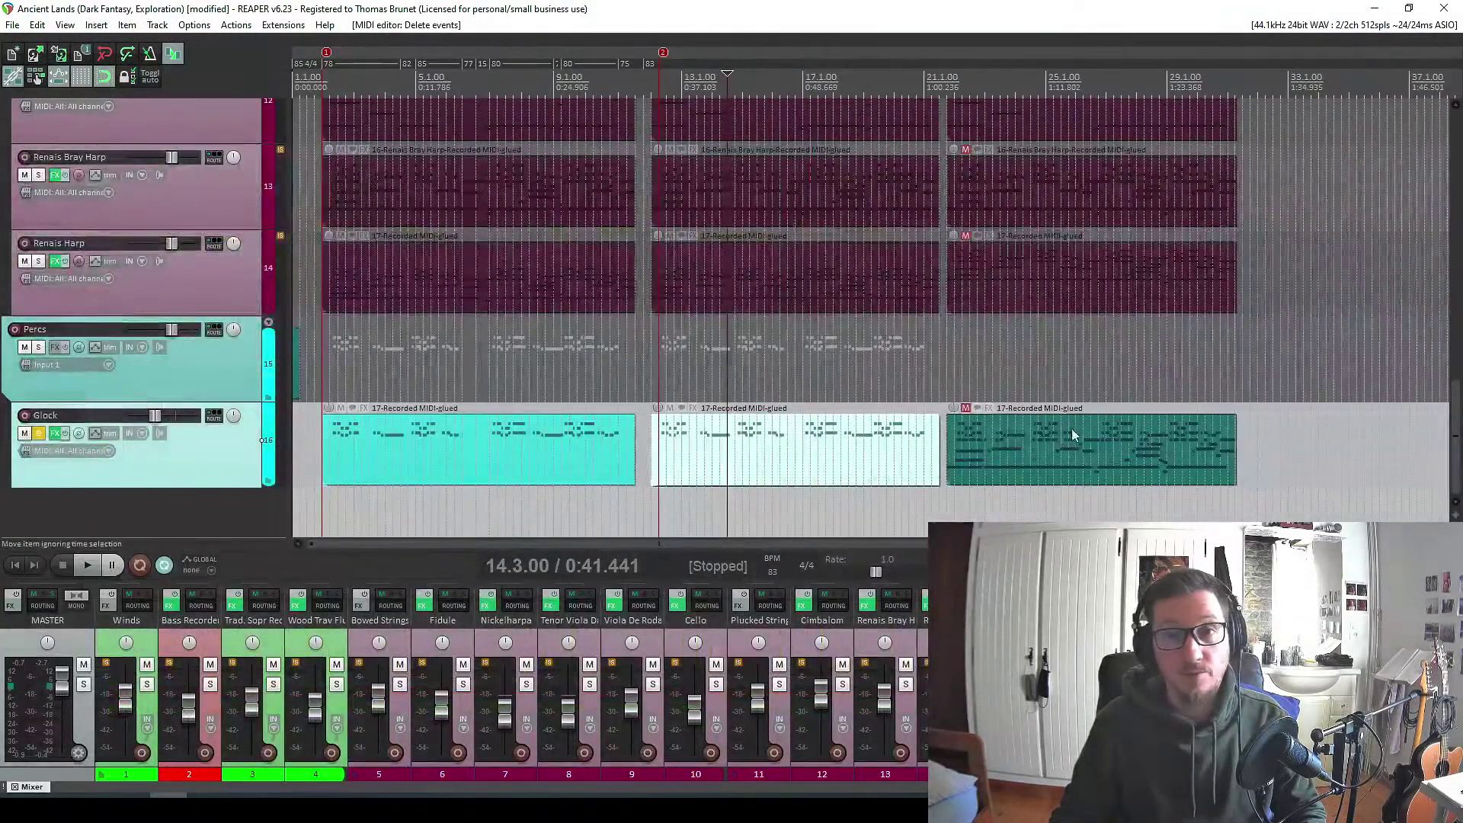
Delete the muted third item on the Glock track.
{"action": "left_click", "coordinate": [1082, 437]}
{"action": "key", "text": "Delete"}
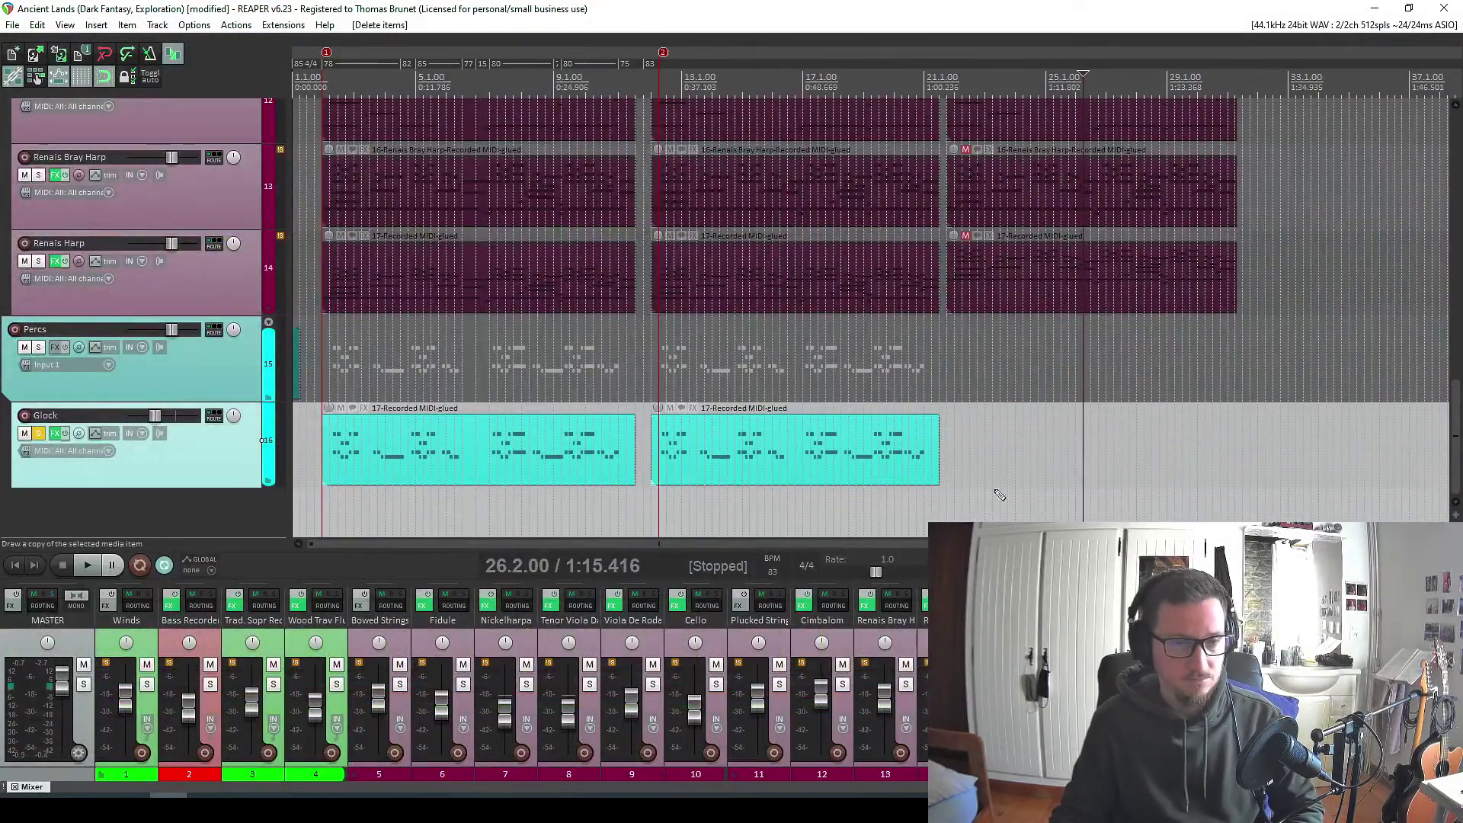
Listen to the Renais Harp and the Renais Bray Harp soloed from bar 2 to compare them, and clear their solos.
{"action": "scroll", "coordinate": [152, 343], "scroll_direction": "up", "scroll_amount": 3}
{"action": "left_click", "coordinate": [38, 433]}
{"action": "key", "text": "Home"}
{"action": "key", "text": "space"}
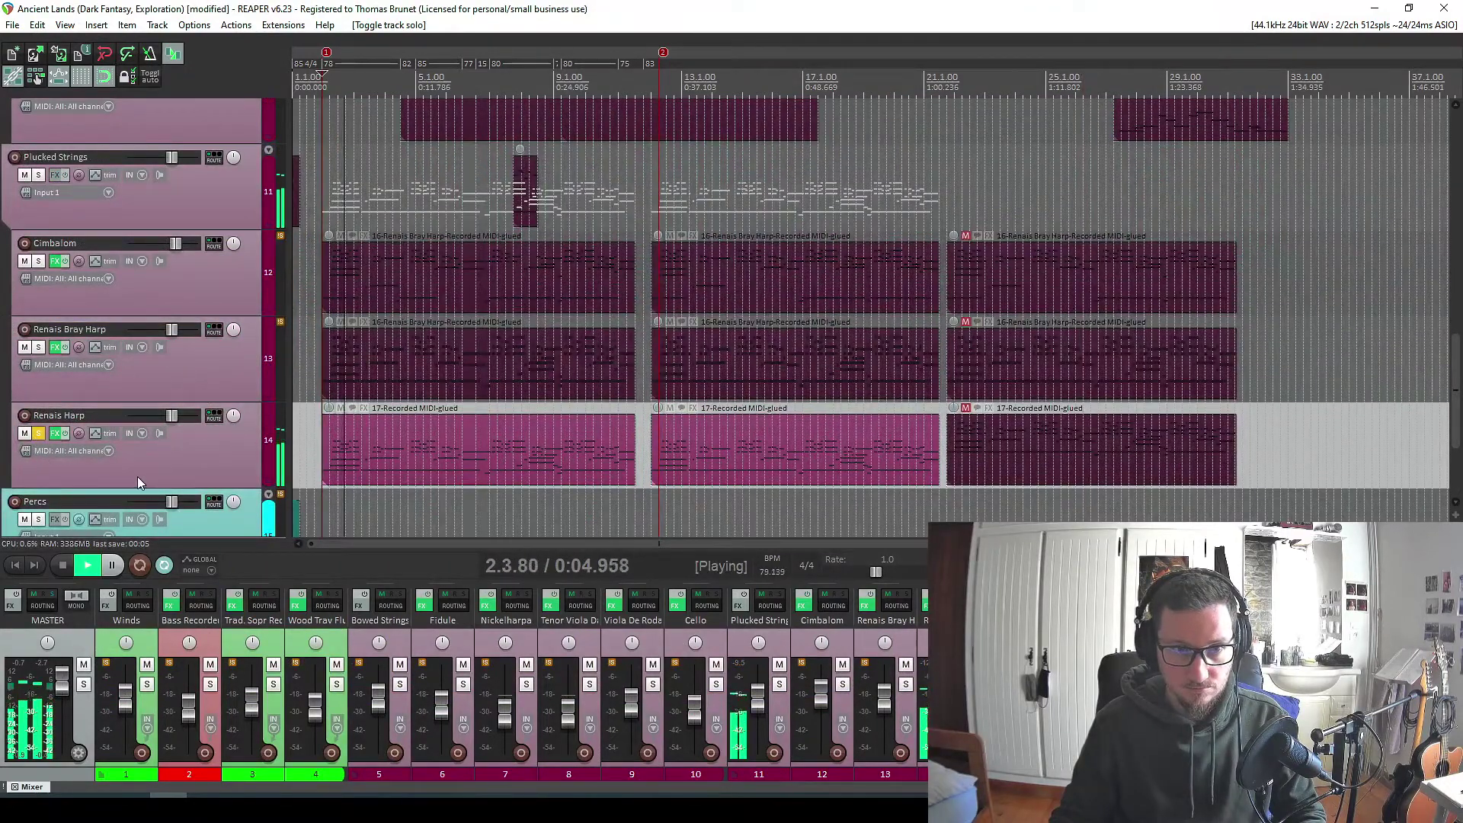
{"action": "left_click", "coordinate": [40, 347]}
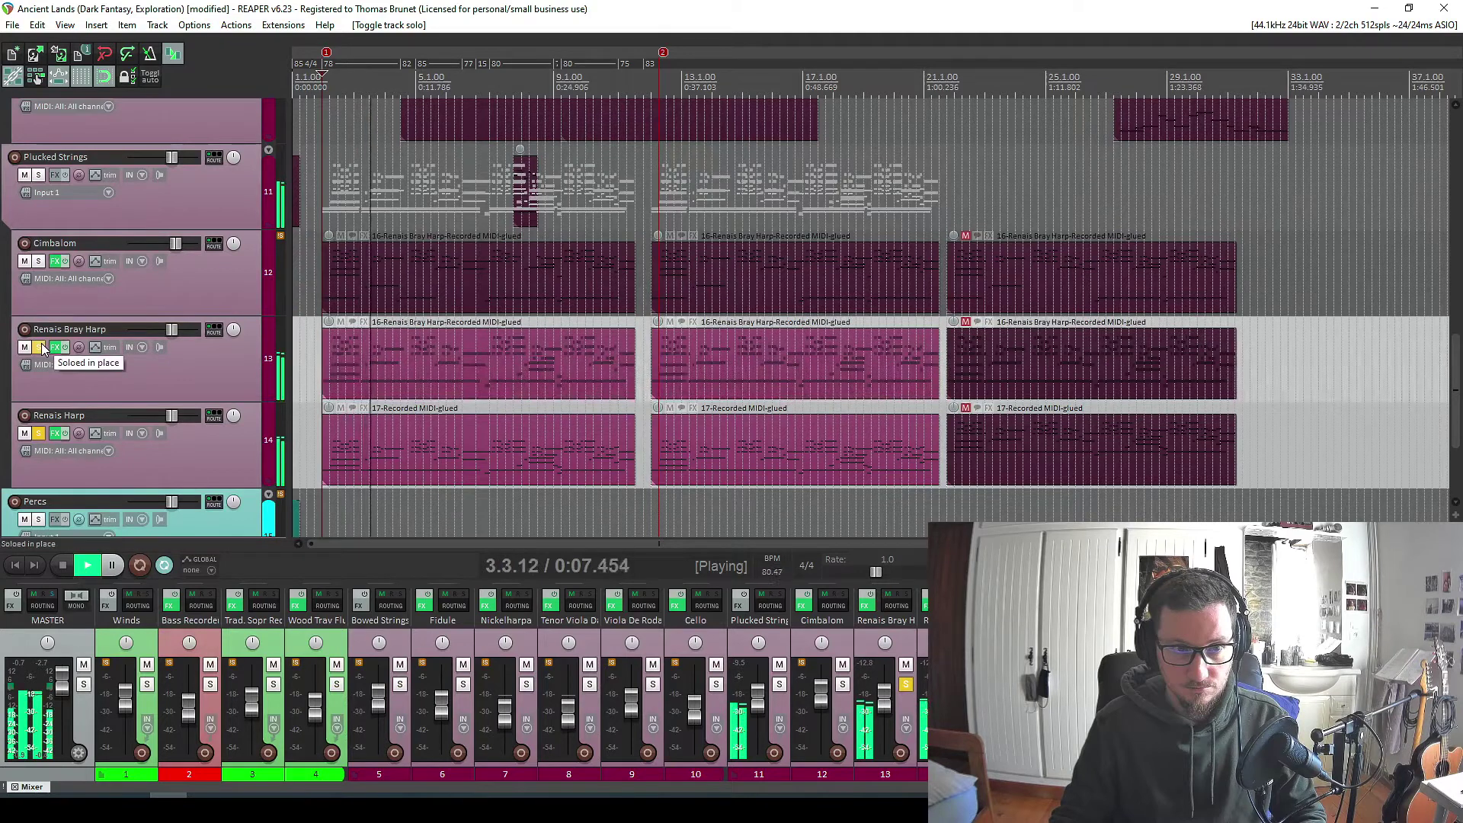
{"action": "left_click", "coordinate": [39, 434]}
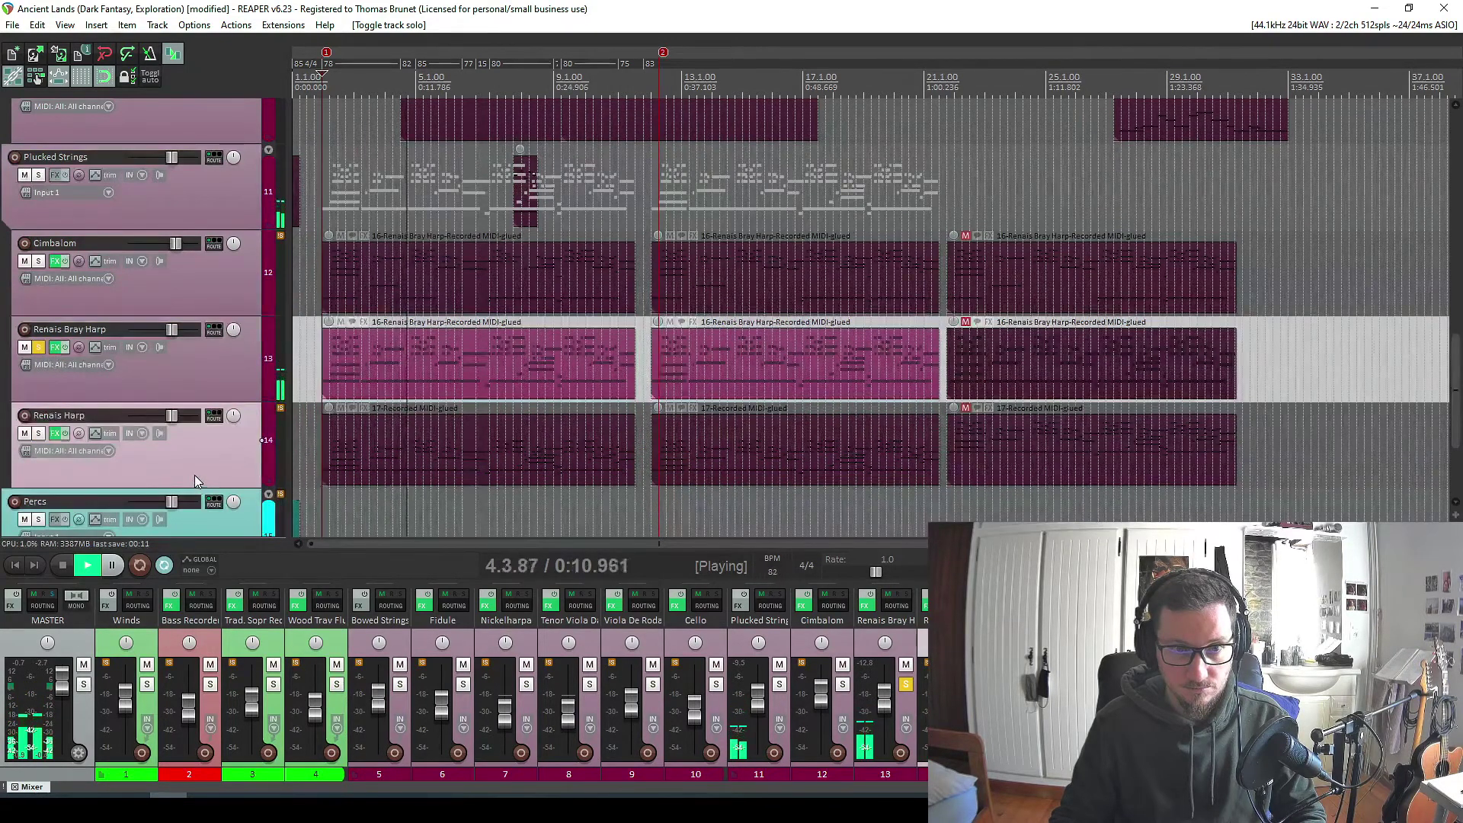
{"action": "left_click", "coordinate": [40, 349]}
{"action": "key", "text": "space"}
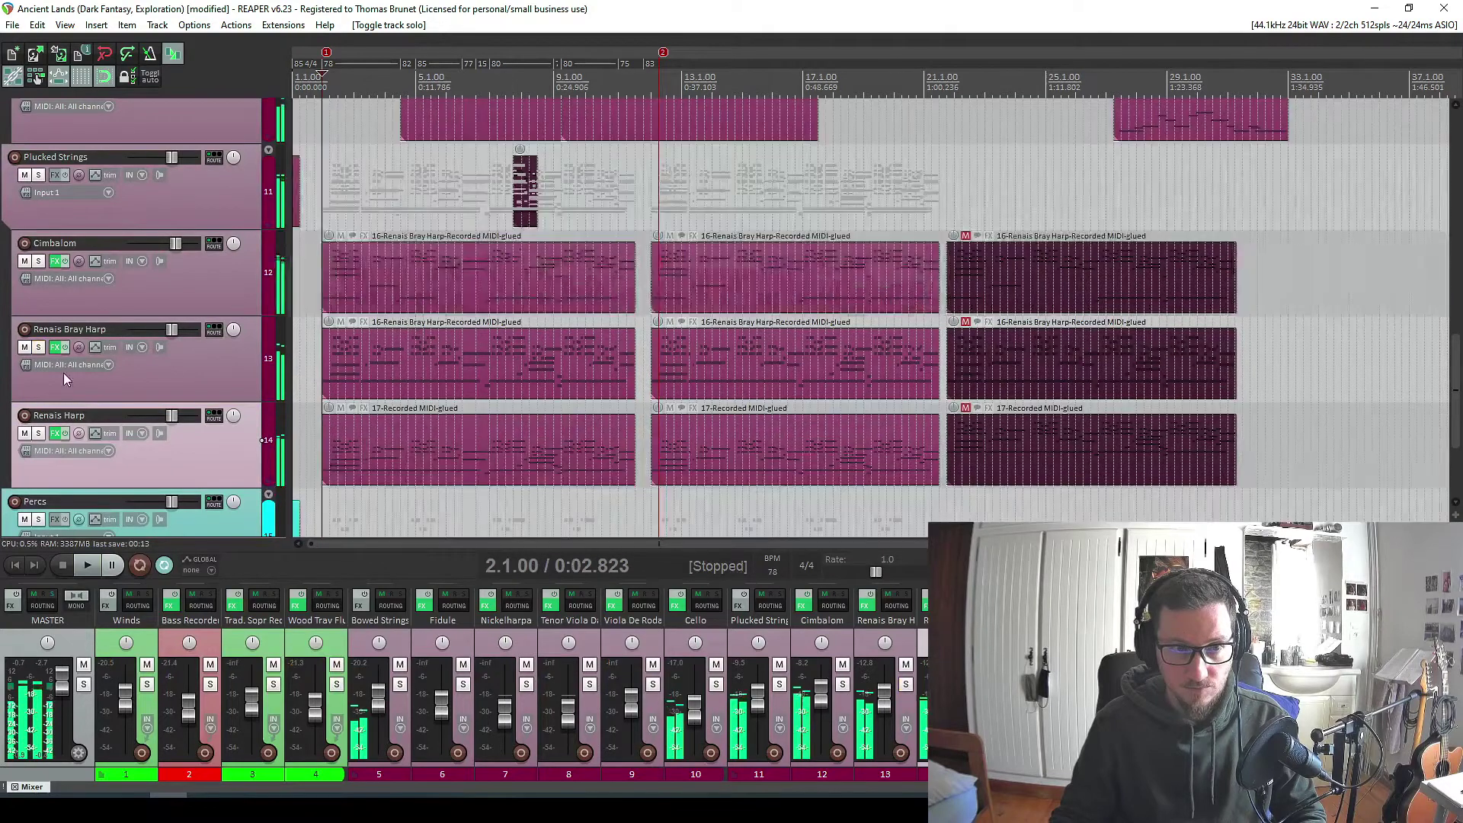
Open the ENGINE instrument in the Renais Bray Harp's effects chain and mute that track.
{"action": "left_click", "coordinate": [204, 381]}
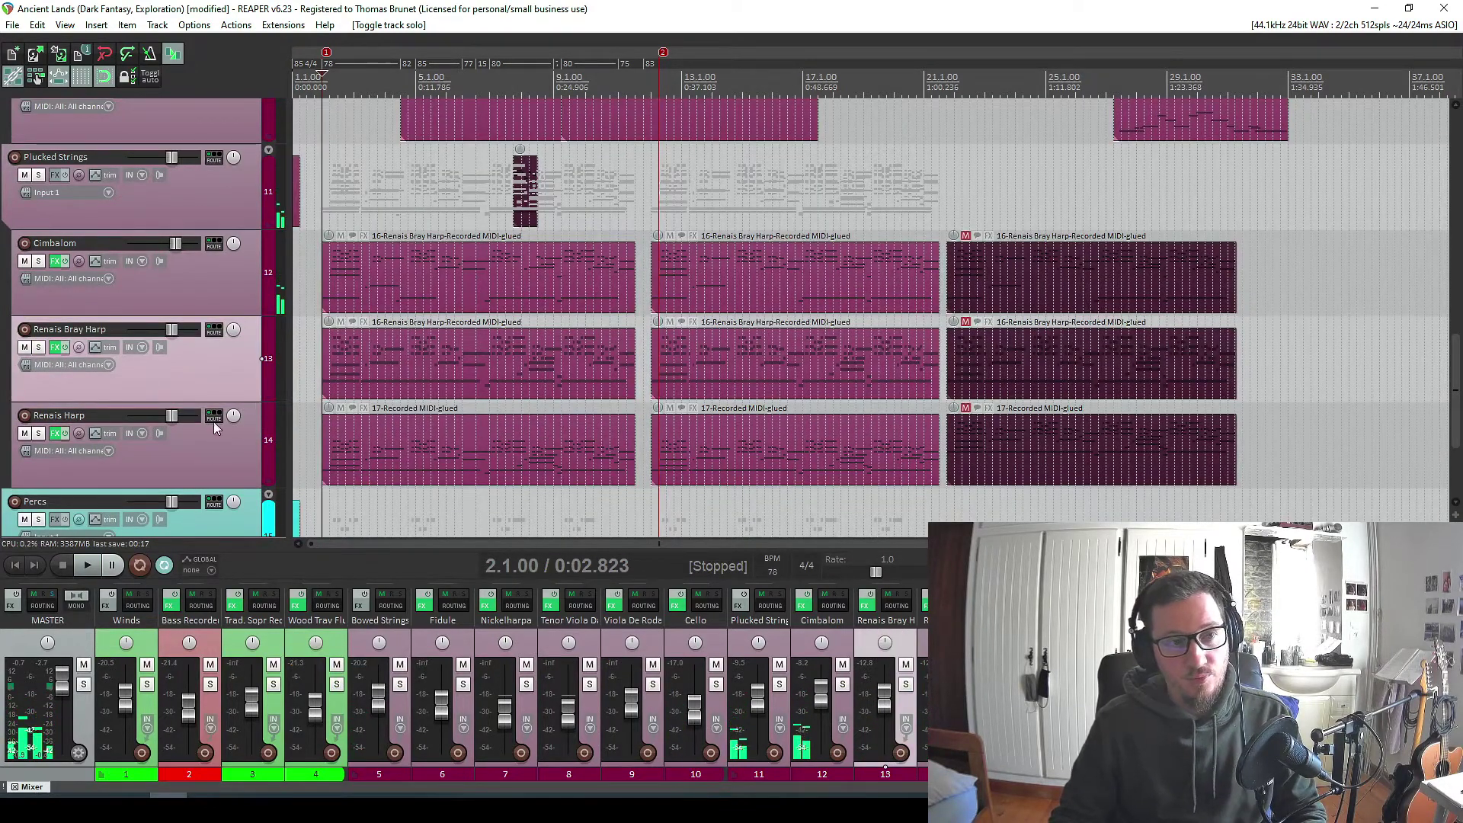
{"action": "left_click", "coordinate": [58, 348]}
{"action": "left_click", "coordinate": [346, 49]}
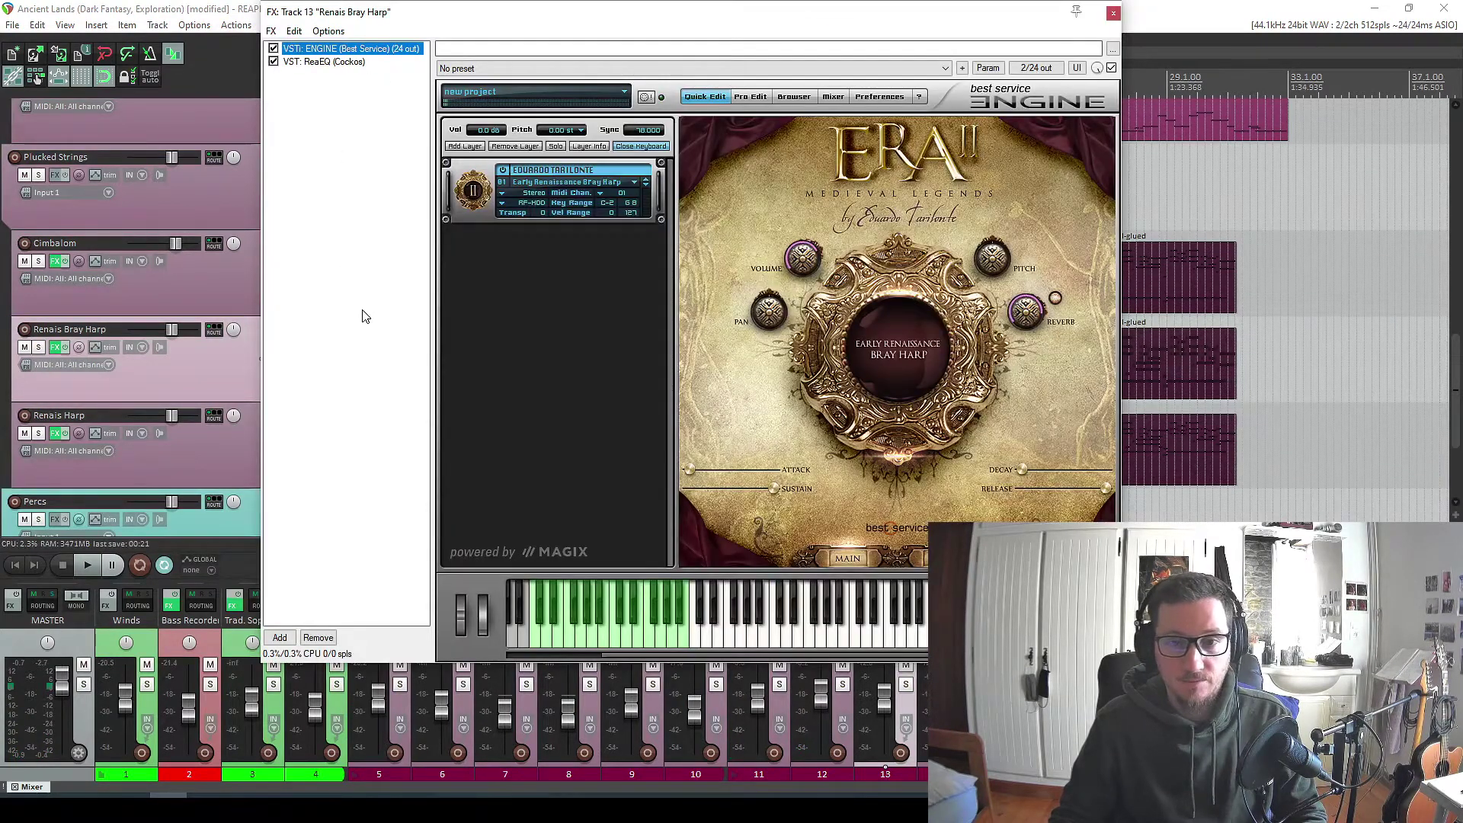
{"action": "left_click", "coordinate": [173, 483]}
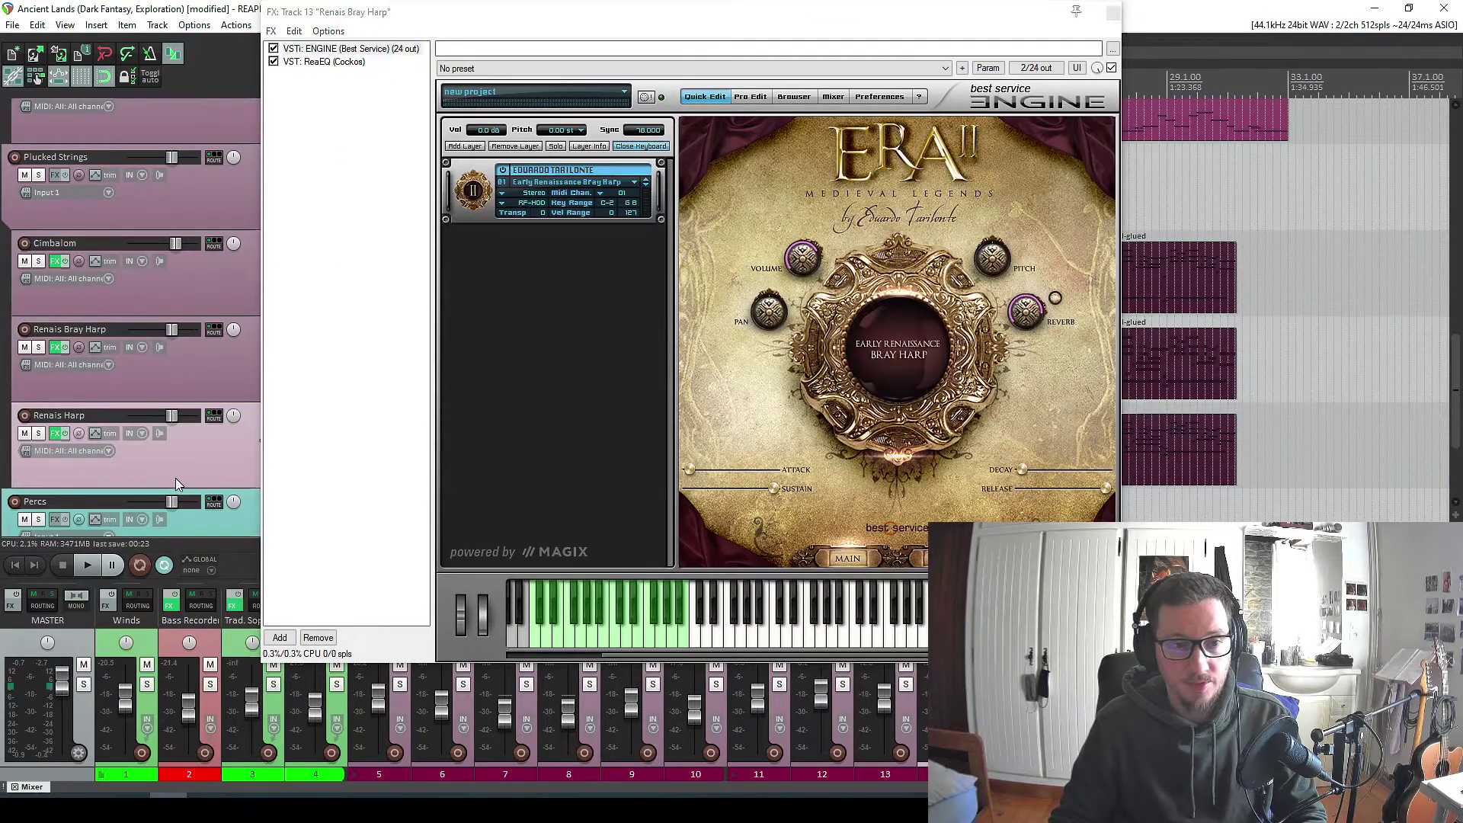
{"action": "left_click", "coordinate": [27, 347]}
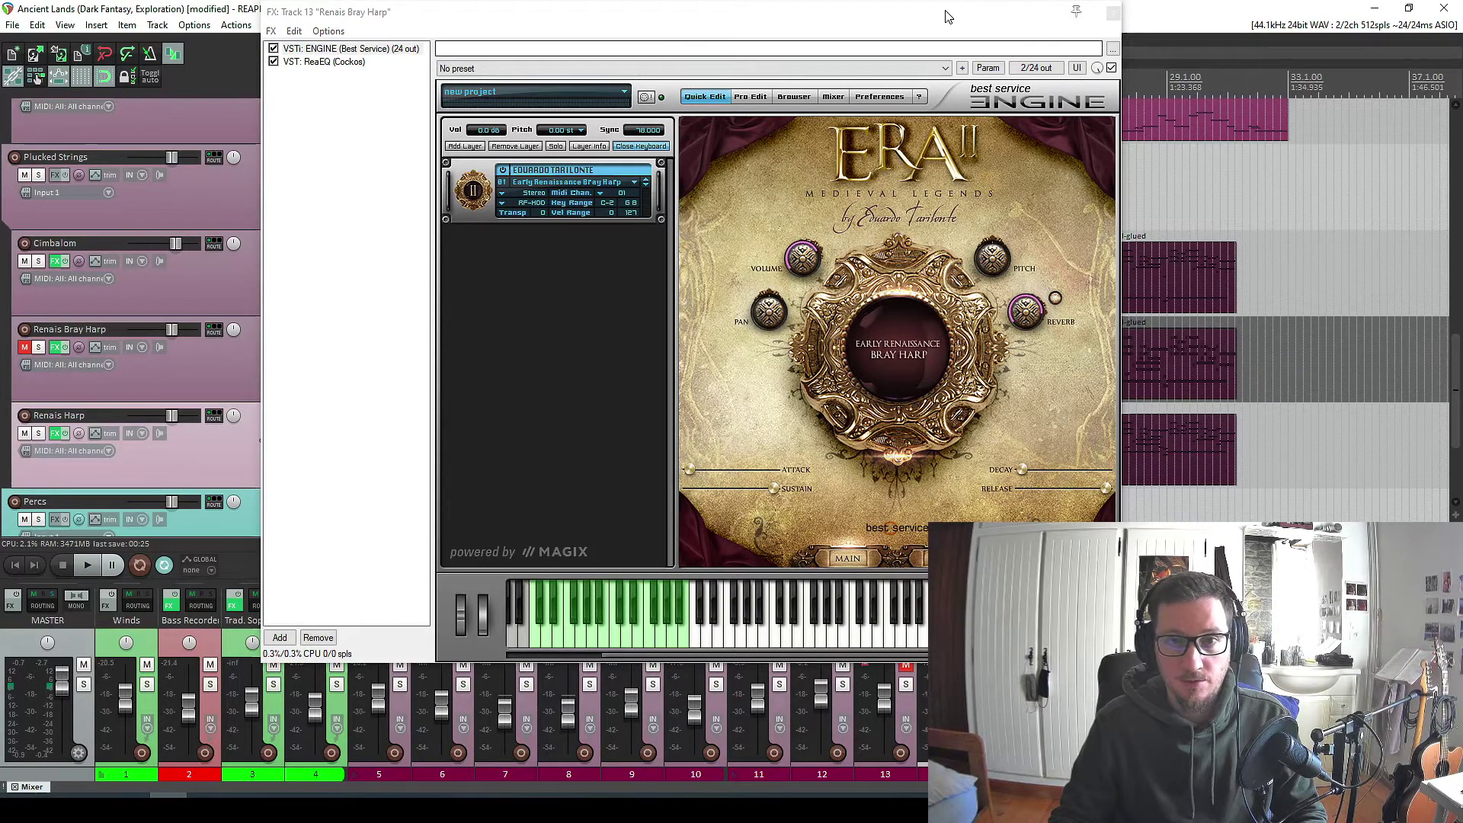
{"action": "mouse_move", "coordinate": [1043, 318]}
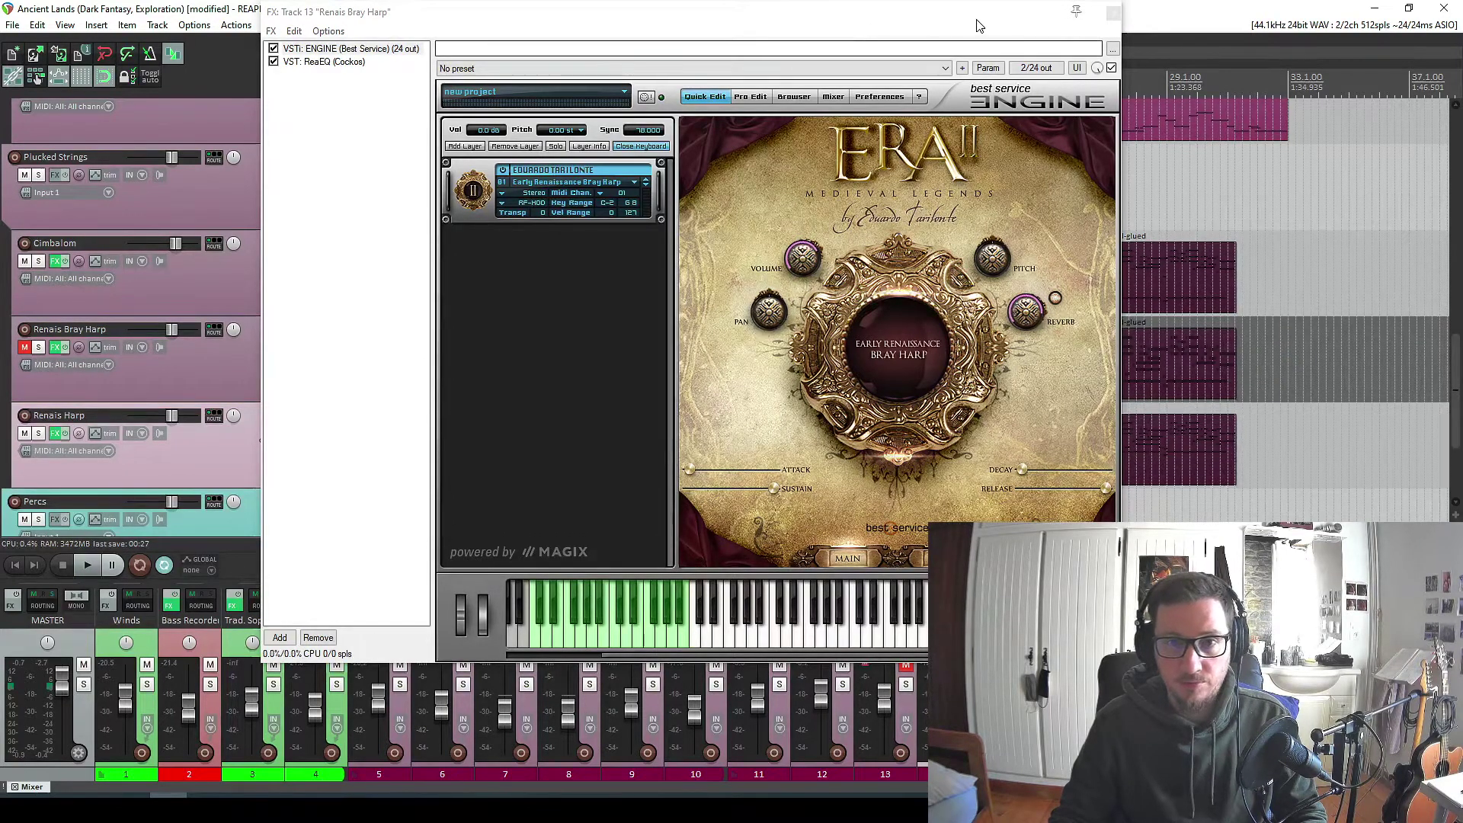
Close the Bray Harp's effects chain and check the ENGINE instrument in the Renais Harp's effects chain.
{"action": "key", "text": "Escape"}
{"action": "left_click", "coordinate": [55, 433]}
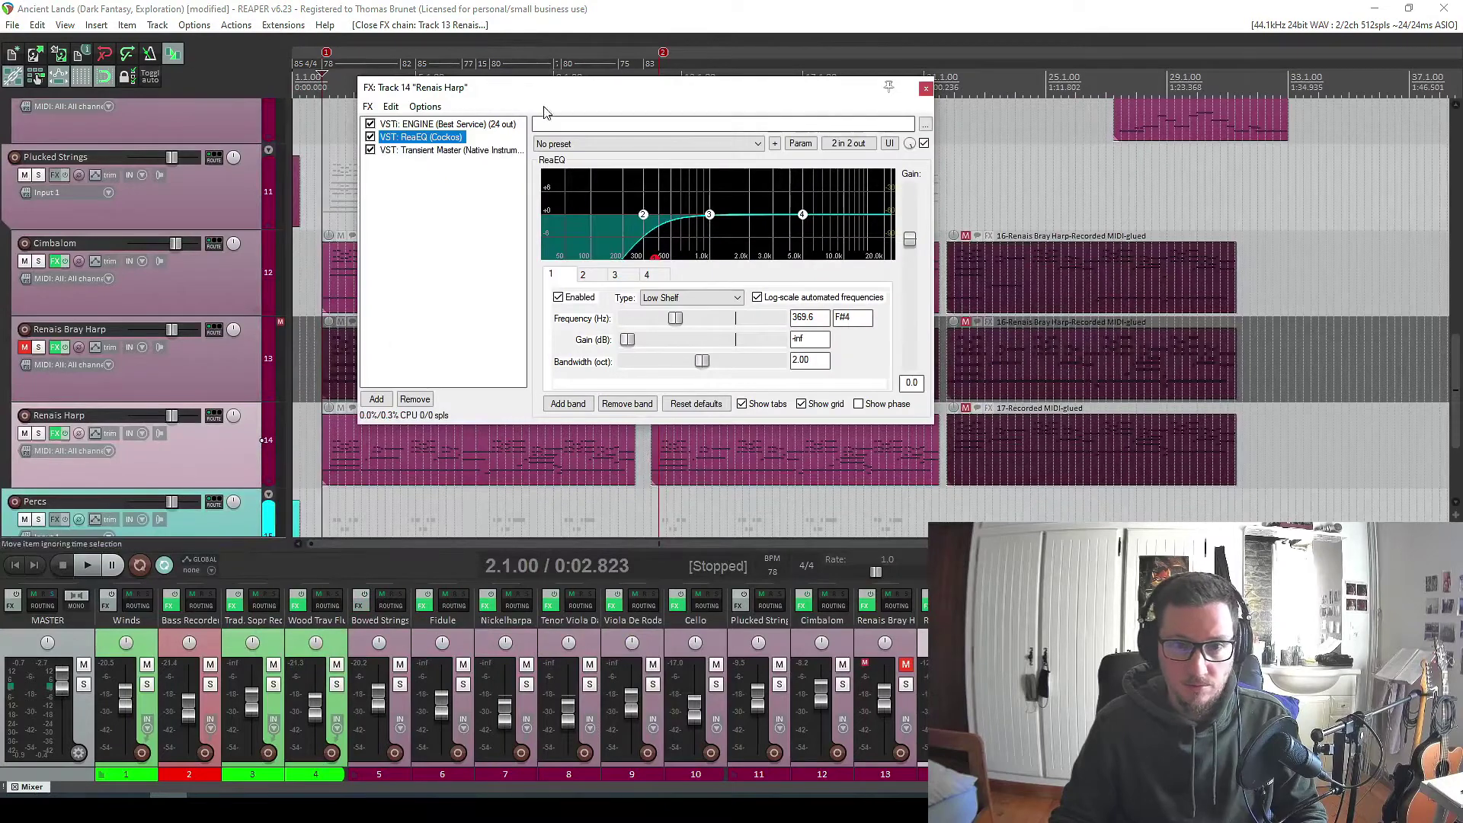
{"action": "left_click", "coordinate": [438, 124]}
{"action": "key", "text": "Escape"}
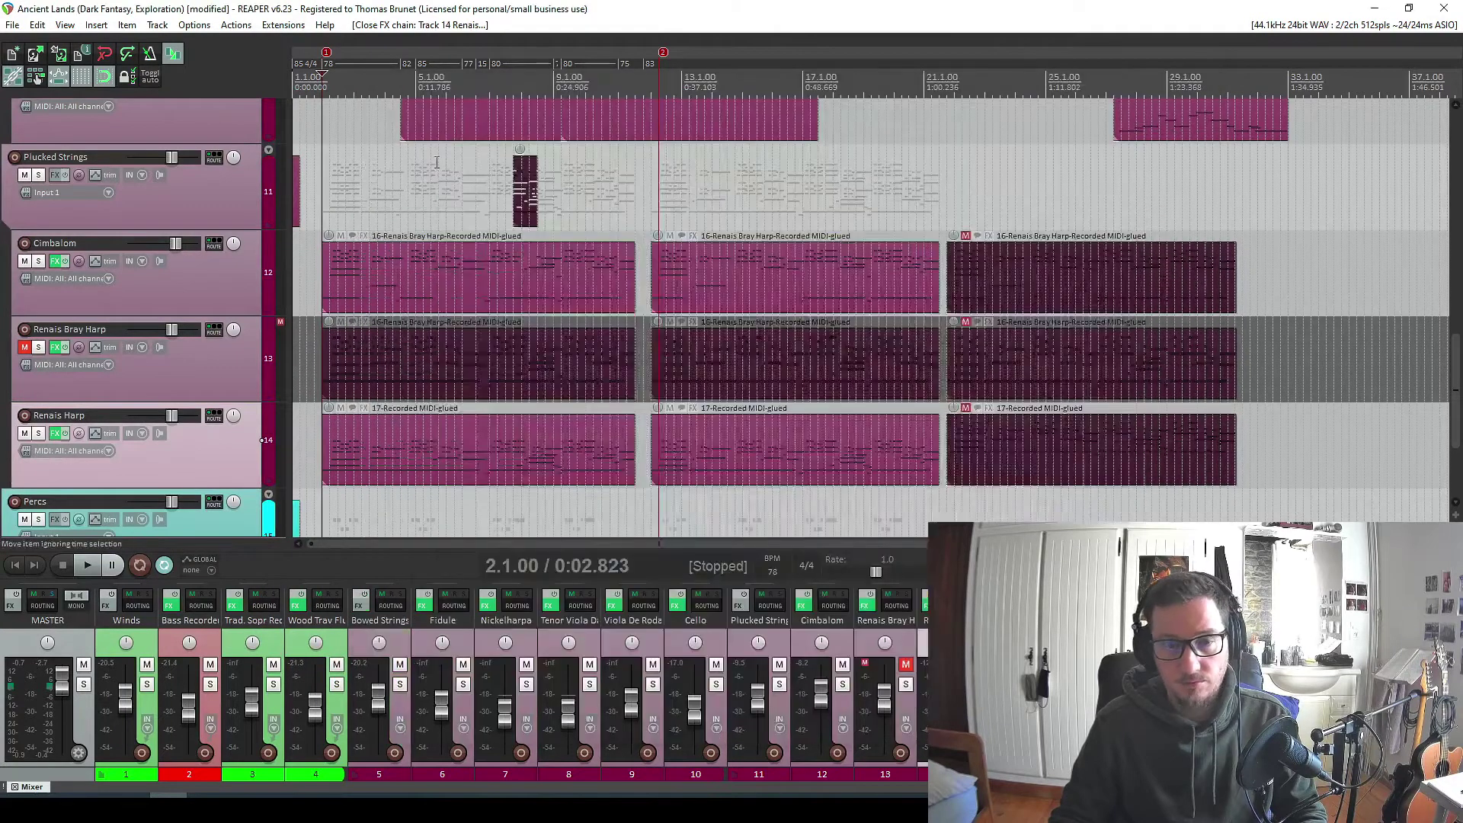
Play the section from bar 2 and compare it with the Renais Bray Harp unmuted and muted, leaving that track muted.
{"action": "key", "text": "space"}
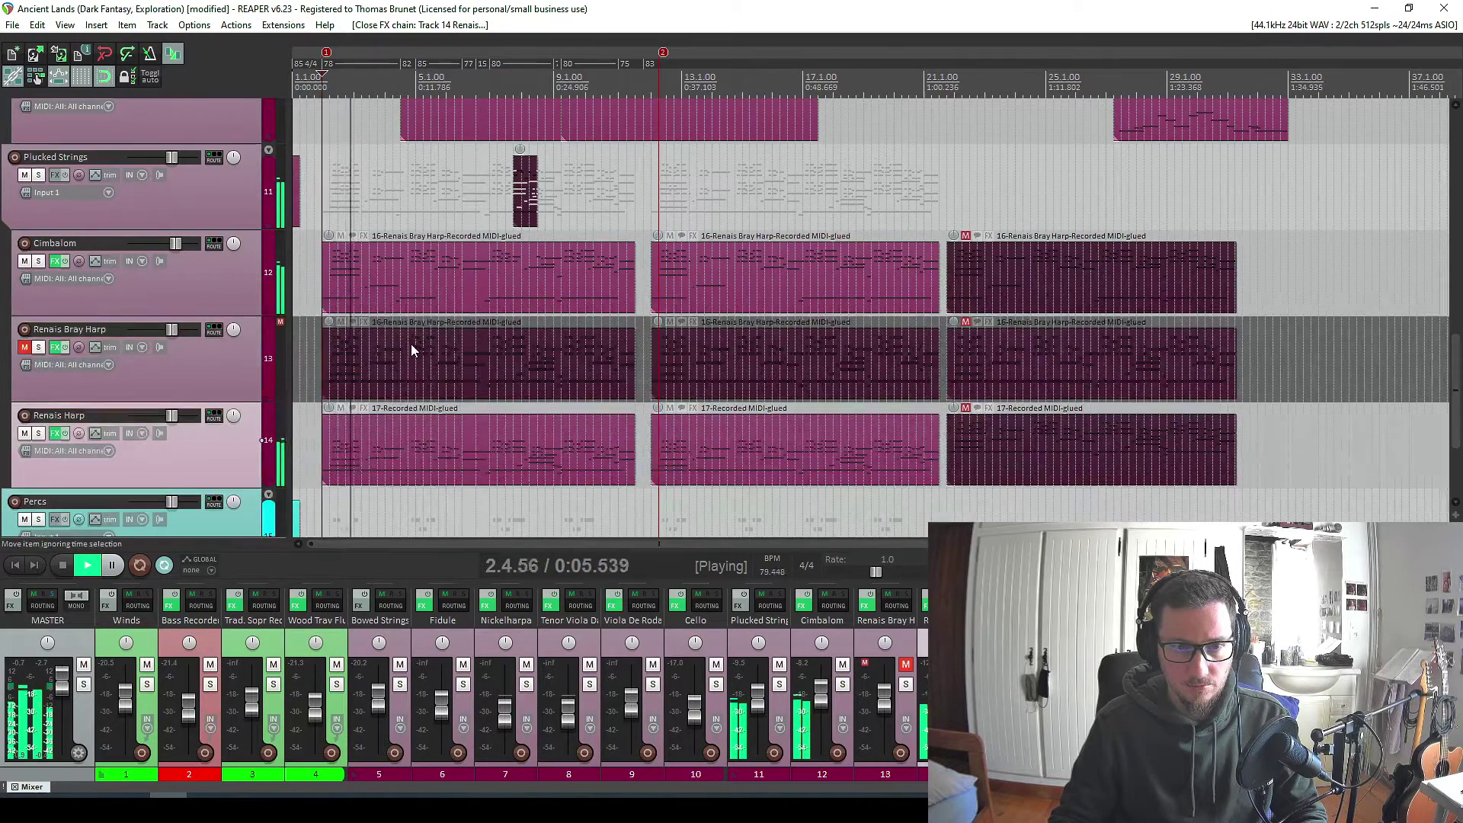
{"action": "left_click", "coordinate": [25, 346]}
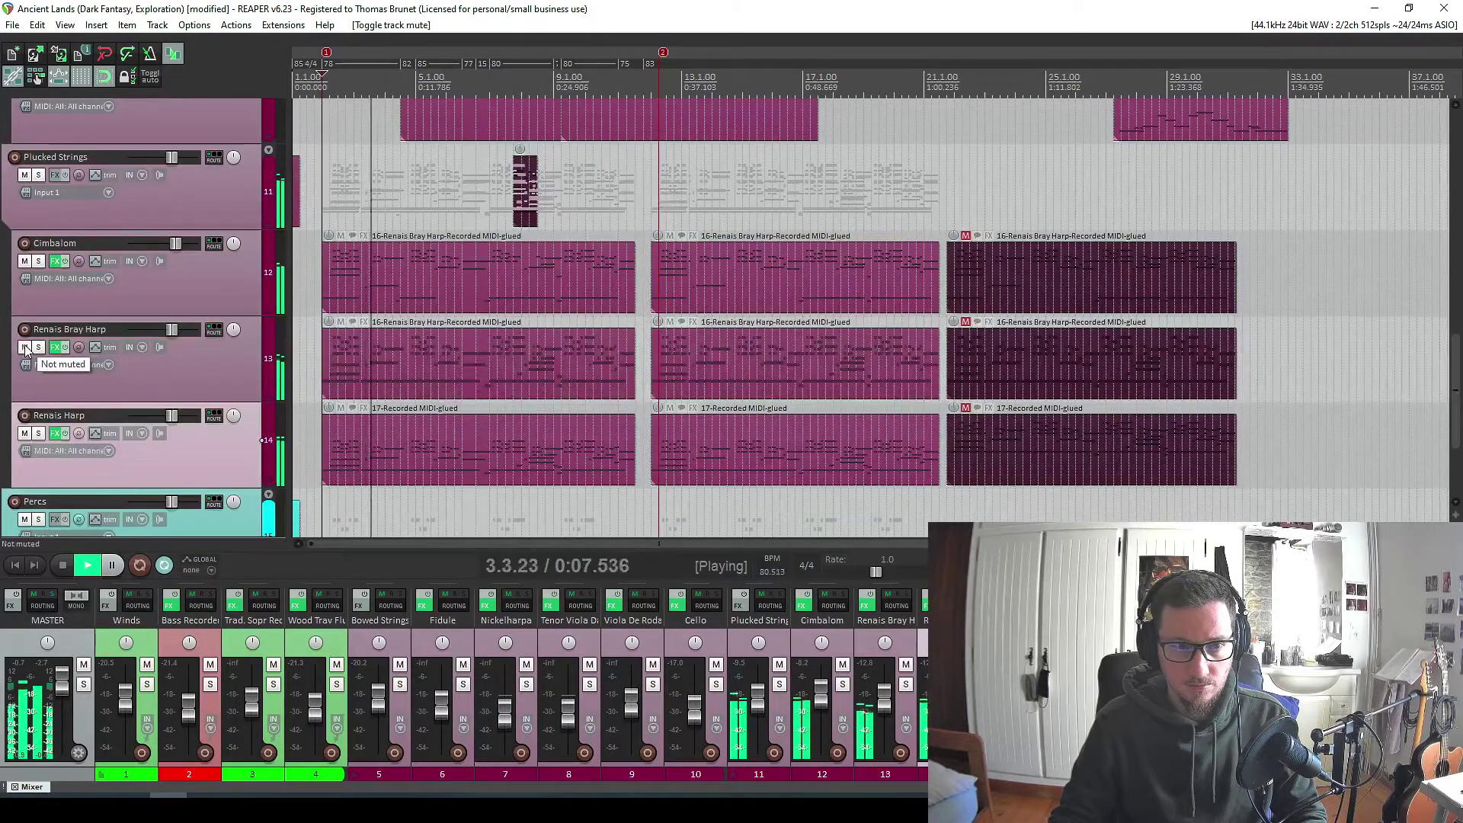
{"action": "left_click", "coordinate": [25, 347]}
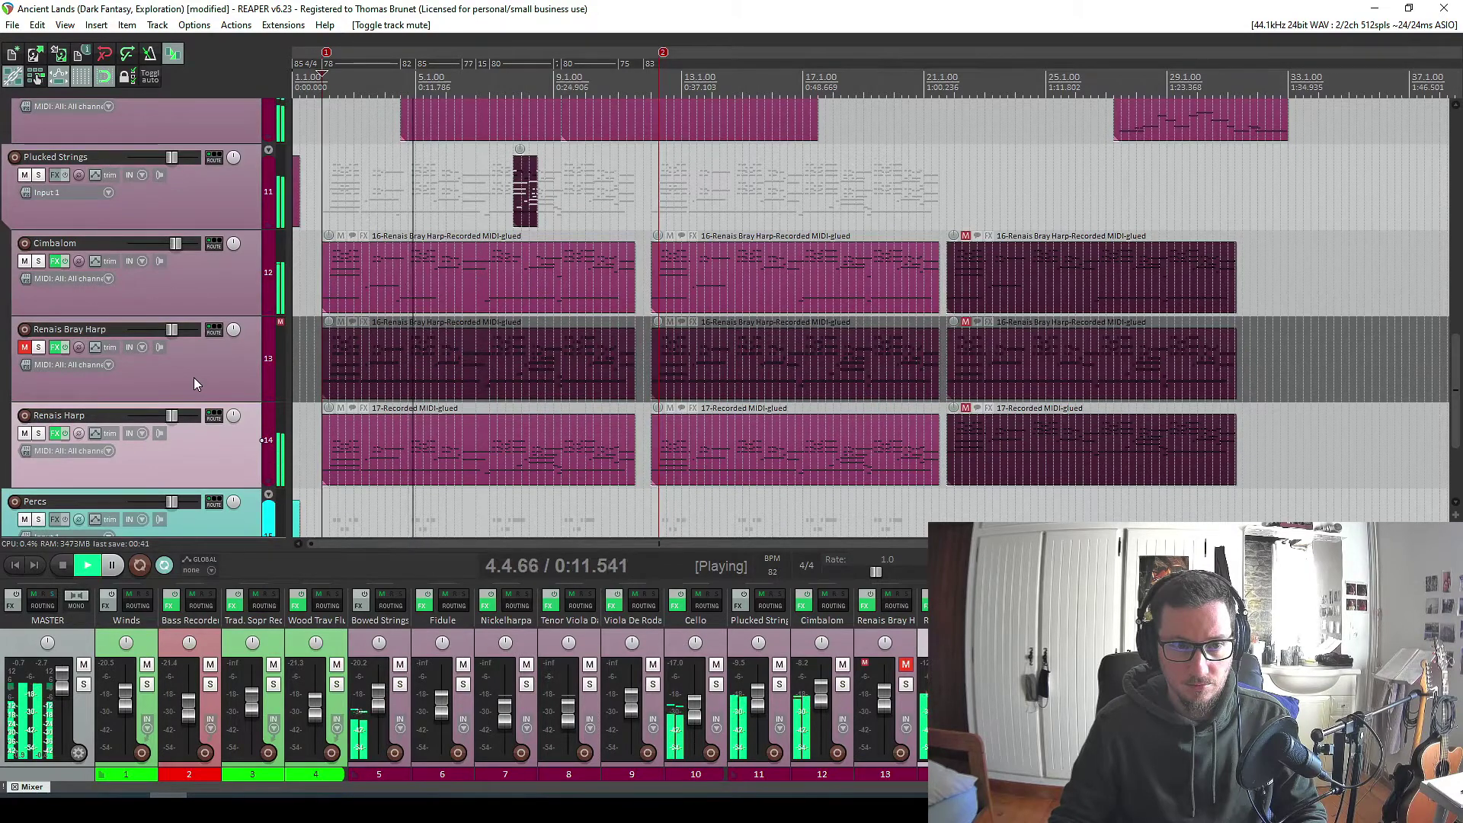
{"action": "left_click", "coordinate": [194, 377]}
{"action": "key", "text": "space"}
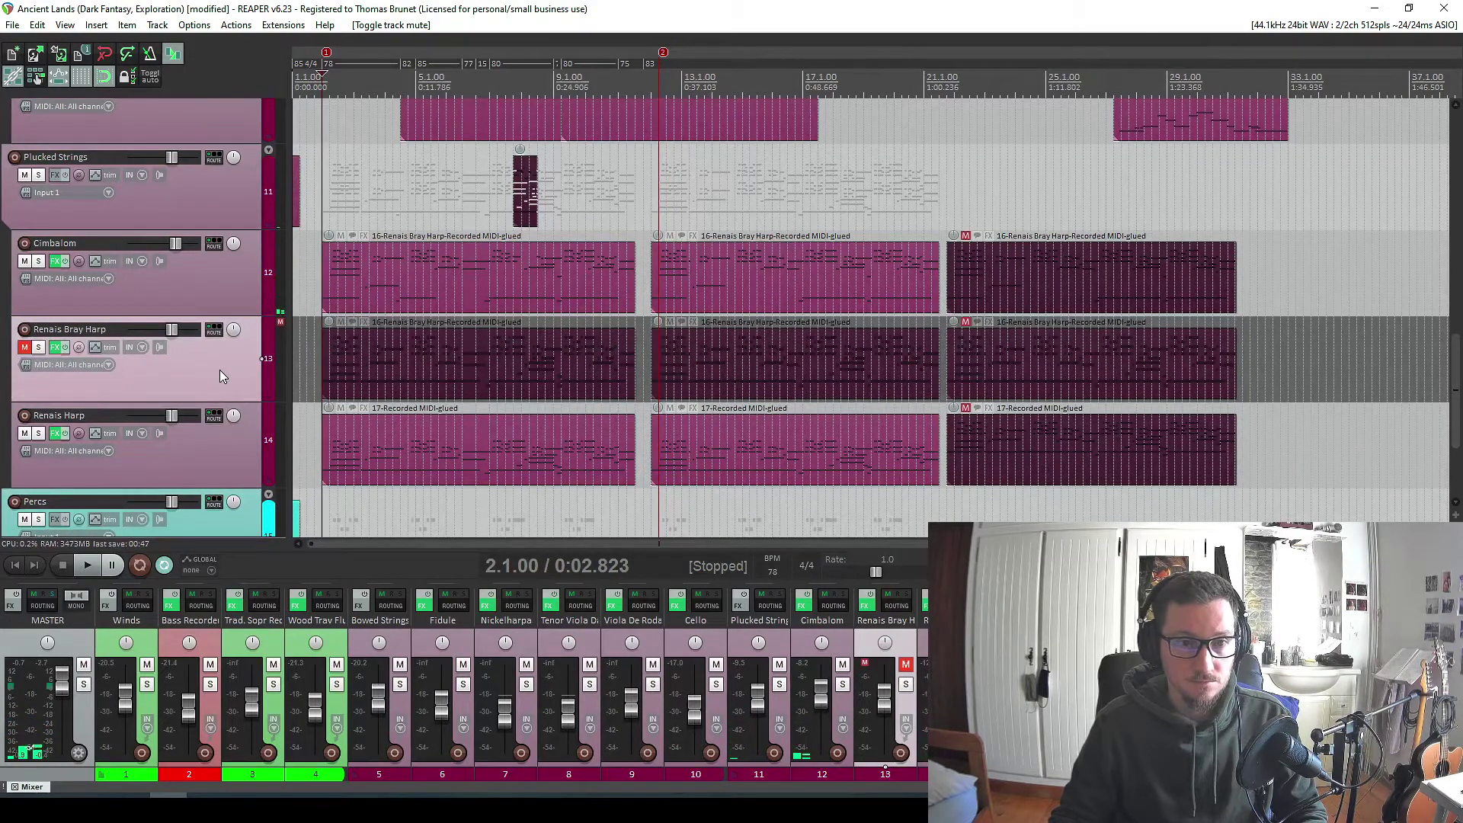
{"action": "left_click", "coordinate": [192, 220]}
{"action": "key", "text": "v"}
{"action": "key", "text": "v"}
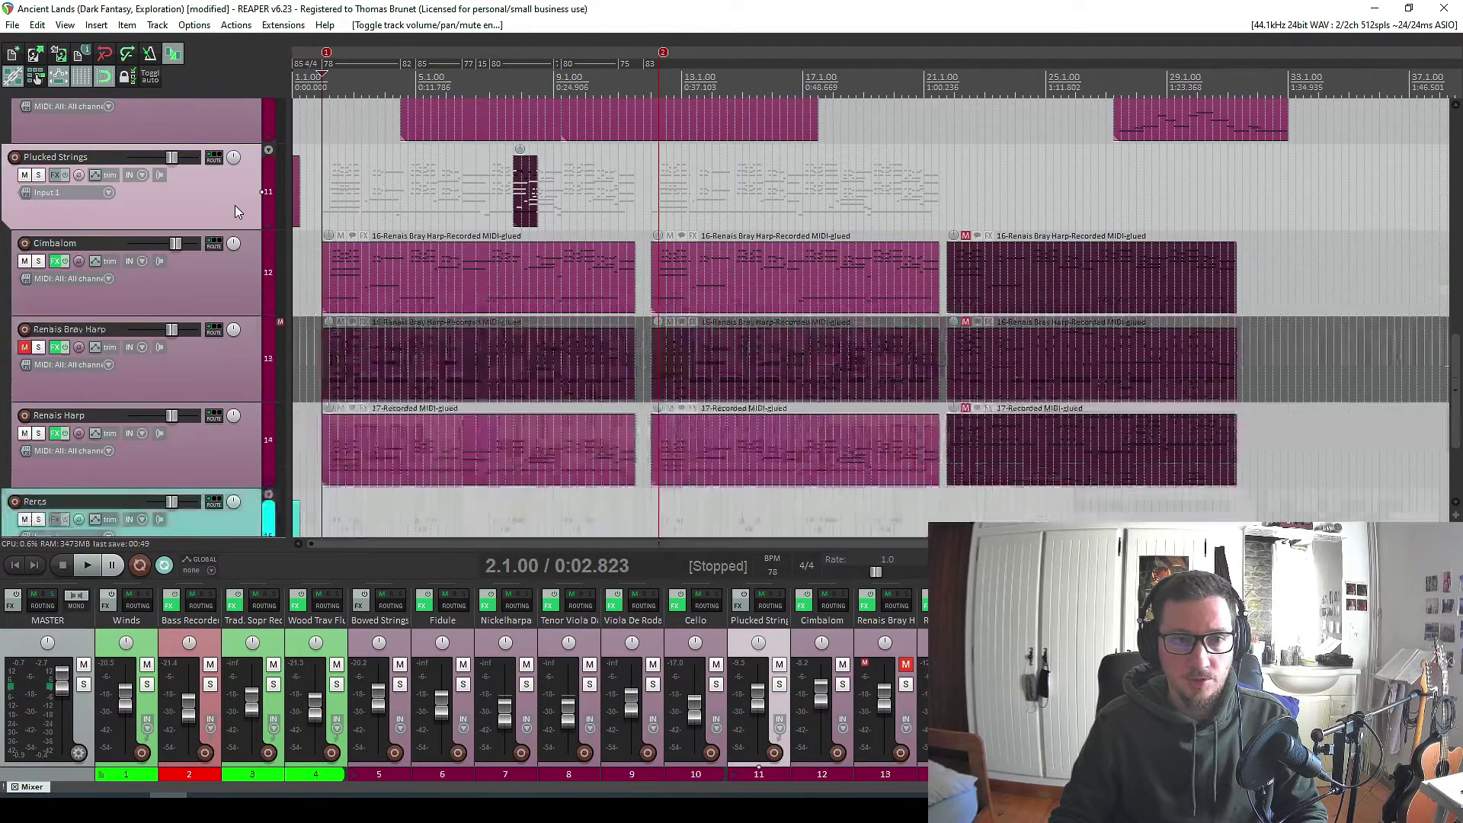
{"action": "key", "text": "ctrl+alt+v"}
{"action": "scroll", "coordinate": [224, 340], "scroll_direction": "down", "scroll_amount": 3}
{"action": "left_click", "coordinate": [218, 342]}
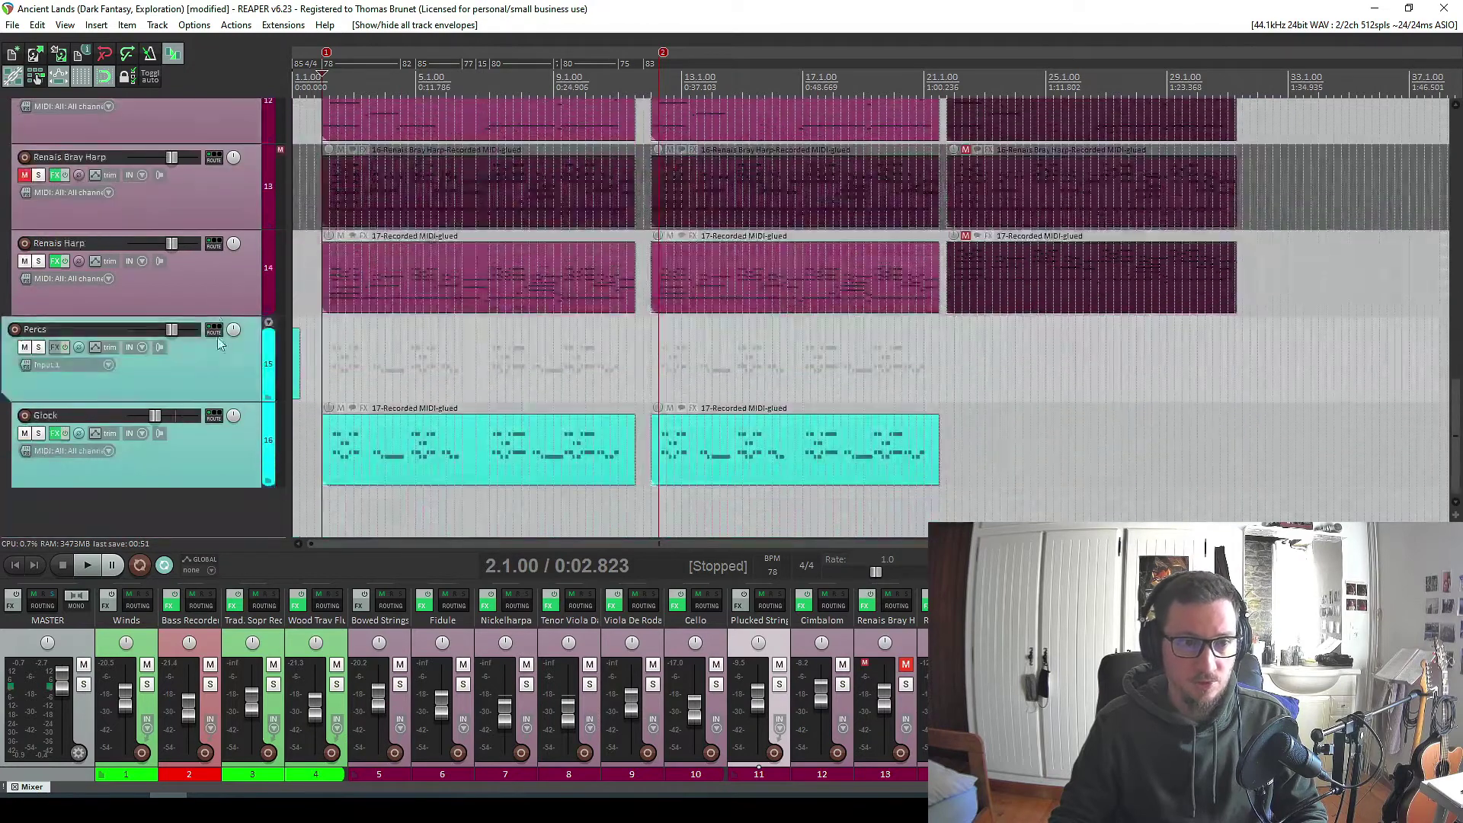
{"action": "scroll", "coordinate": [237, 213], "scroll_direction": "up", "scroll_amount": 3}
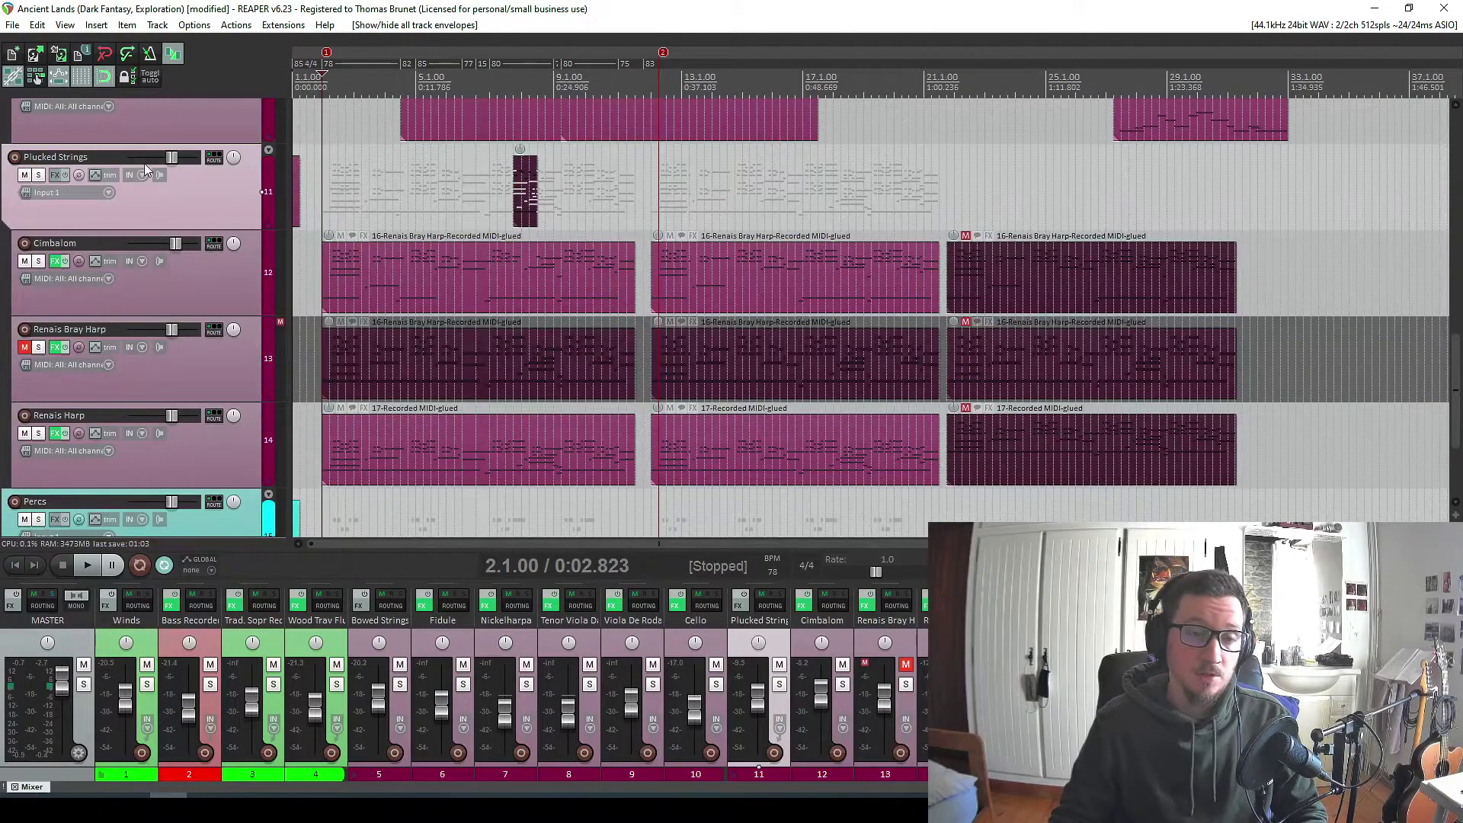
Move the muted Renais Bray Harp track out of the Plucked Strings folder to the end of the track list, below Glock.
{"action": "left_click", "coordinate": [173, 242]}
{"action": "left_click", "coordinate": [234, 451], "text": "shift"}
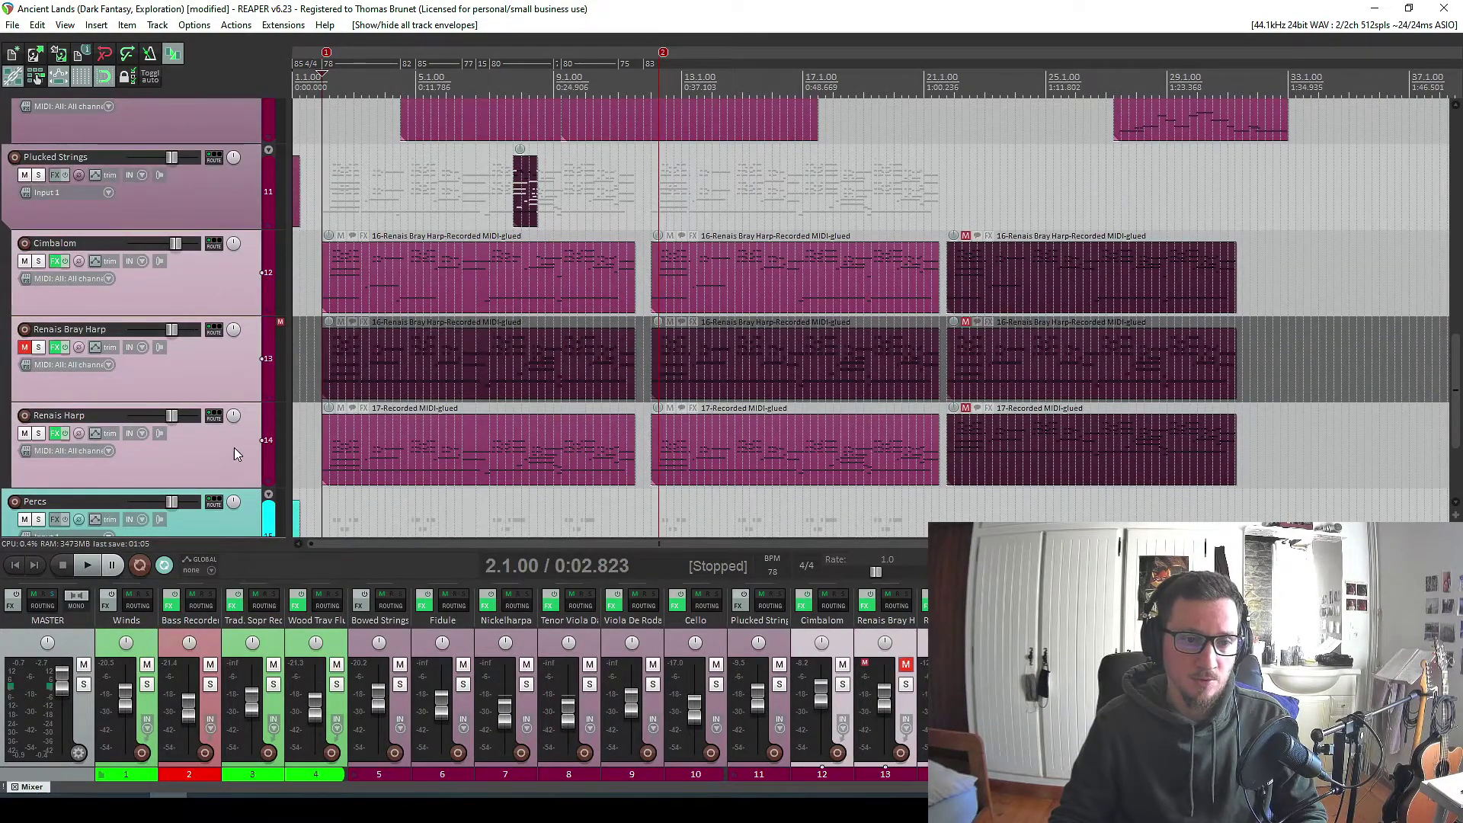
{"action": "scroll", "coordinate": [162, 459], "scroll_direction": "down", "scroll_amount": 2}
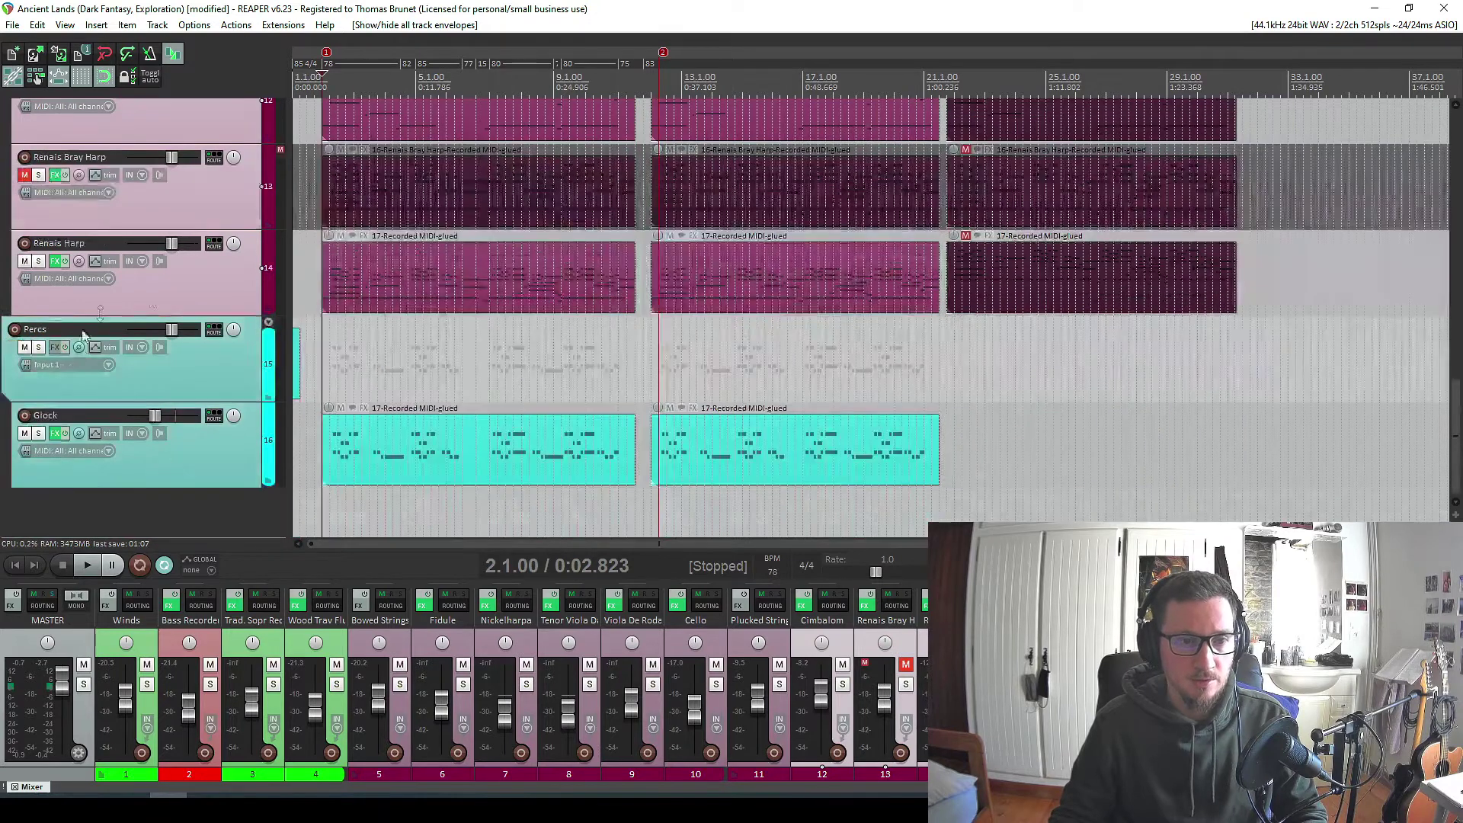
{"action": "left_click", "coordinate": [149, 372]}
{"action": "left_click", "coordinate": [212, 446], "text": "shift"}
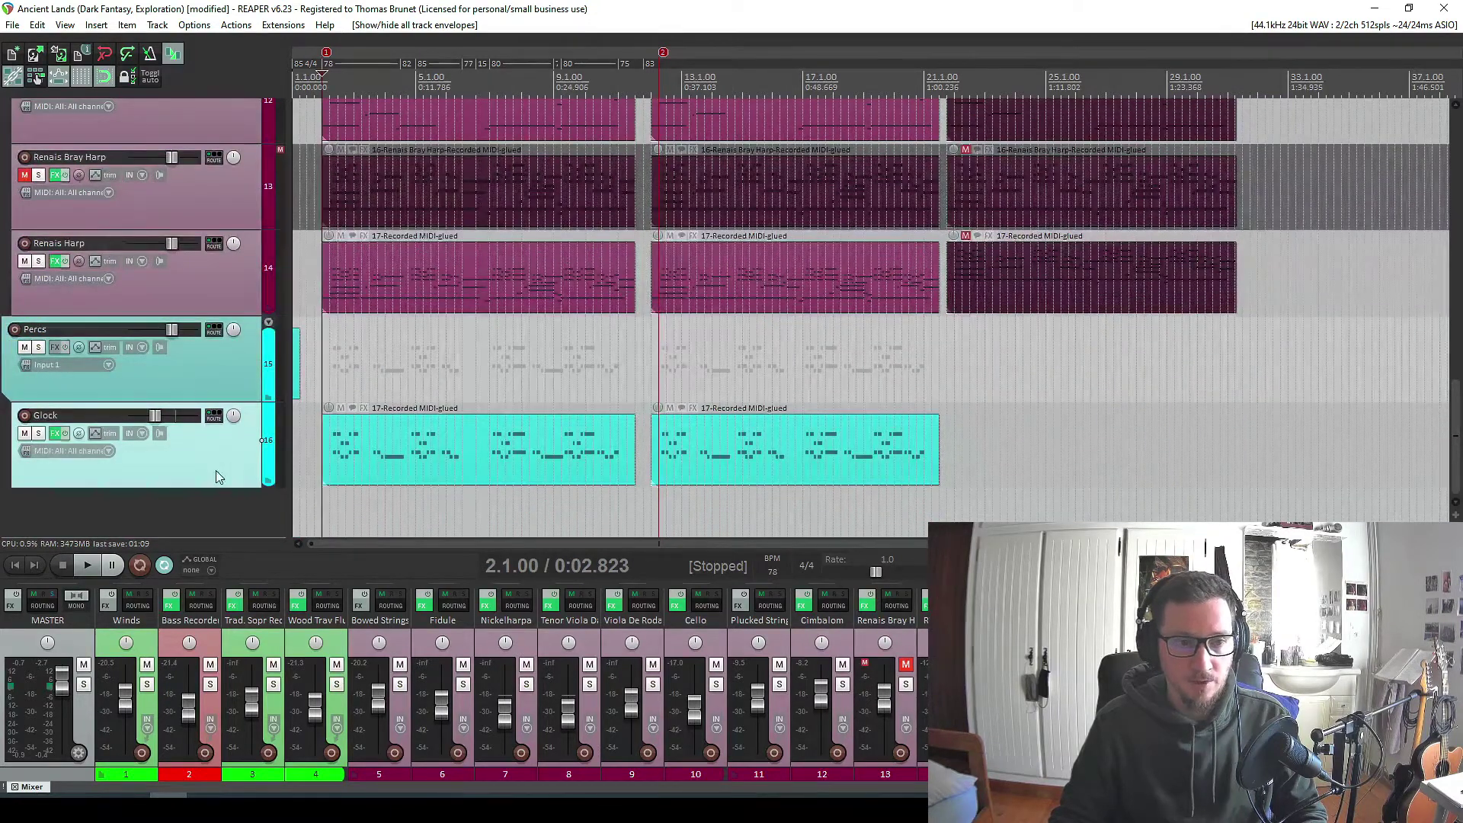
{"action": "left_click", "coordinate": [204, 380]}
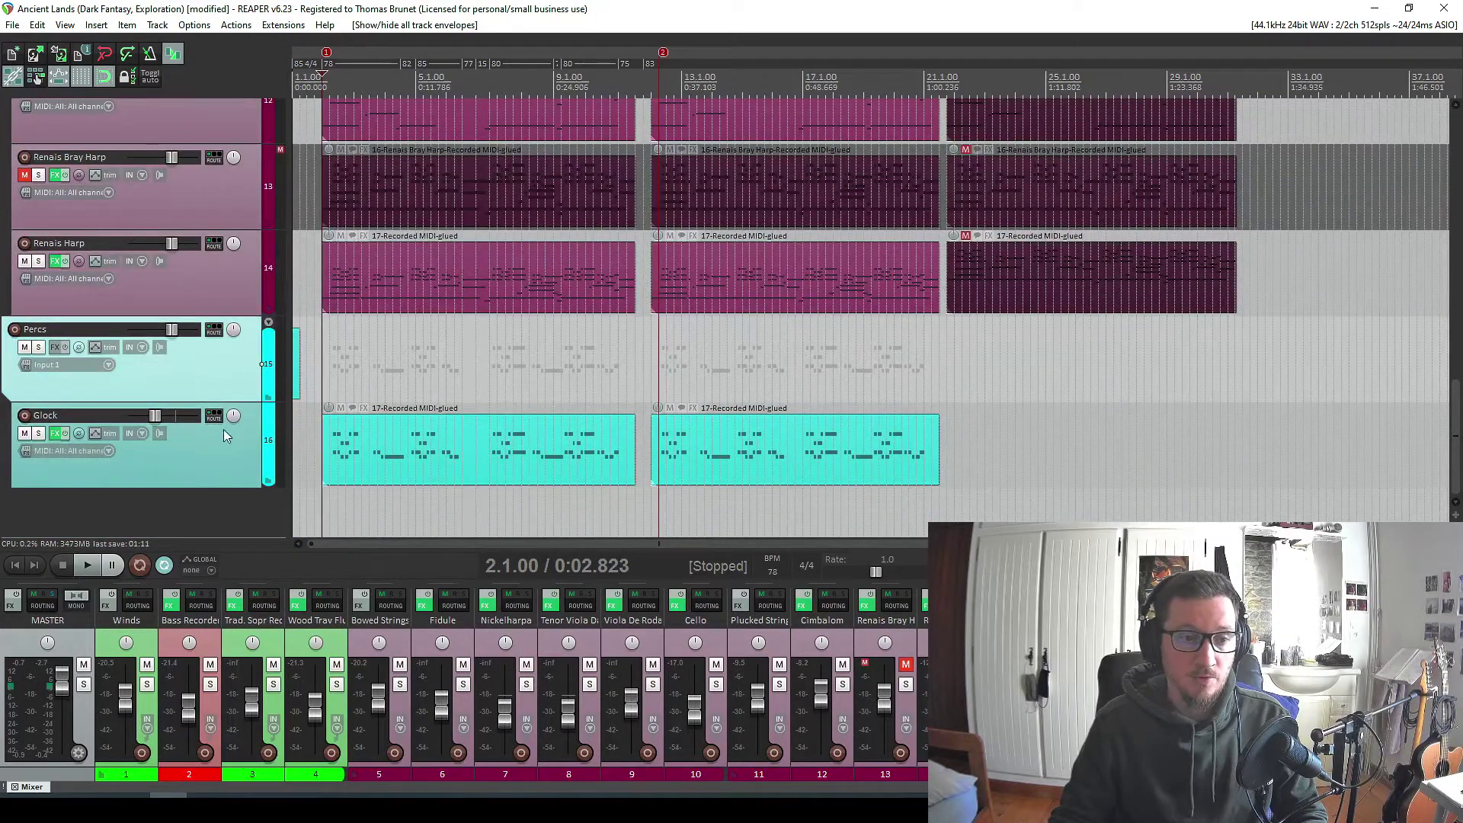
{"action": "left_click", "coordinate": [138, 457], "text": "shift"}
{"action": "left_click_drag", "start_coordinate": [213, 443], "coordinate": [135, 568]}
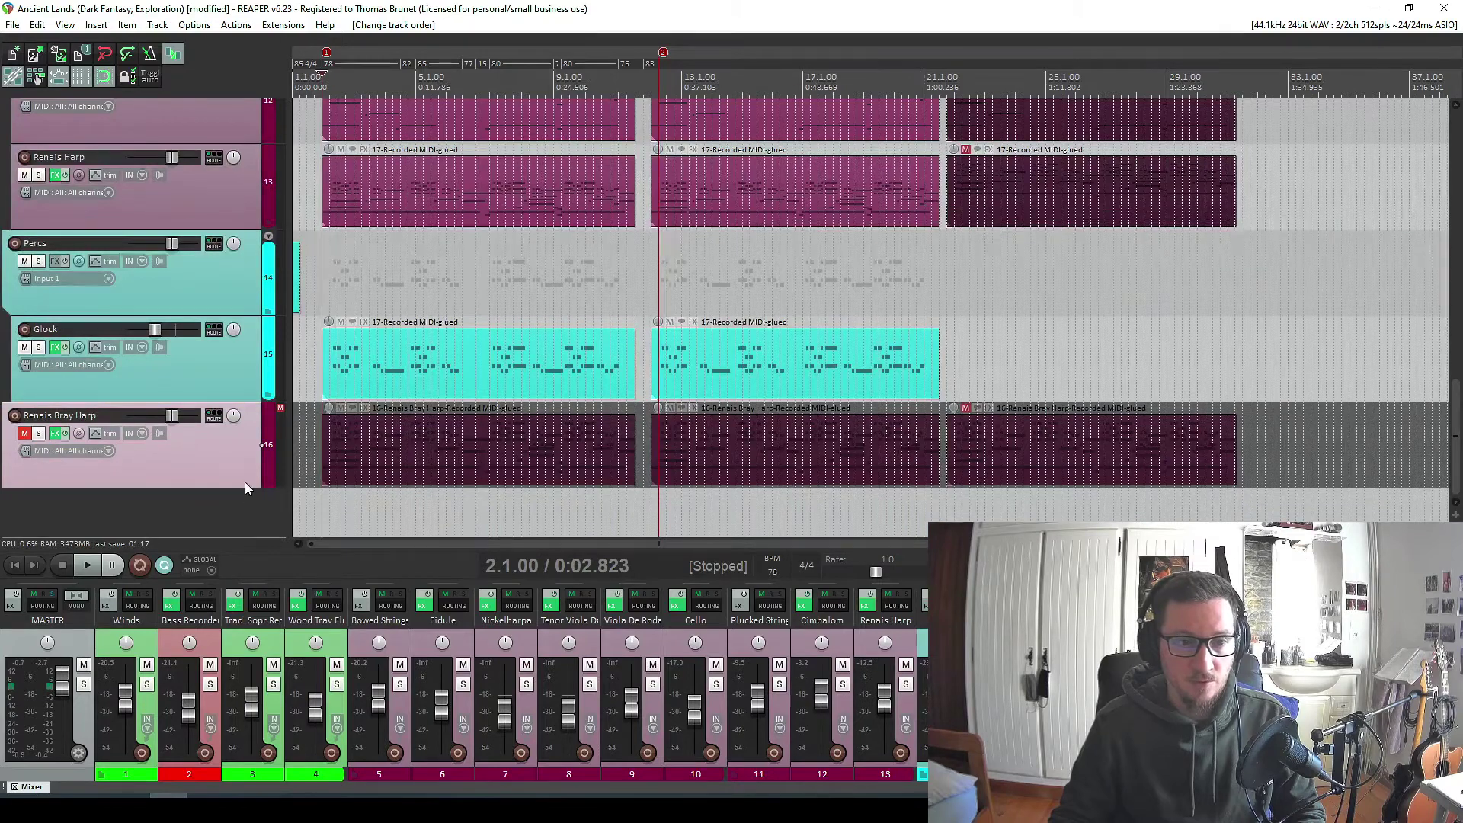
{"action": "key", "text": "Page_Down"}
{"action": "key", "text": "Page_Down"}
{"action": "key", "text": "Page_Down"}
{"action": "key", "text": "Page_Down"}
{"action": "key", "text": "Page_Down"}
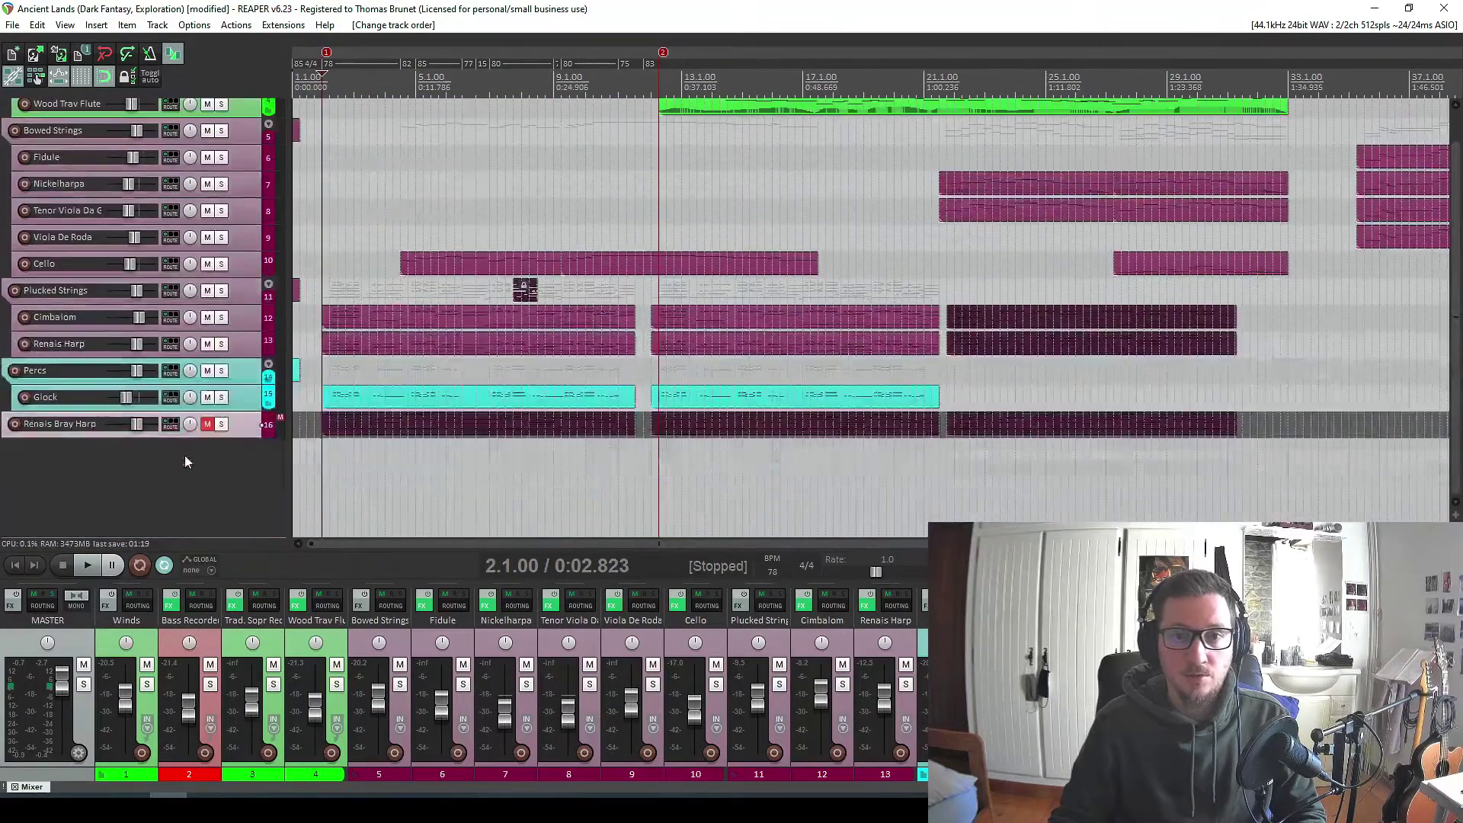
{"action": "key", "text": "minus"}
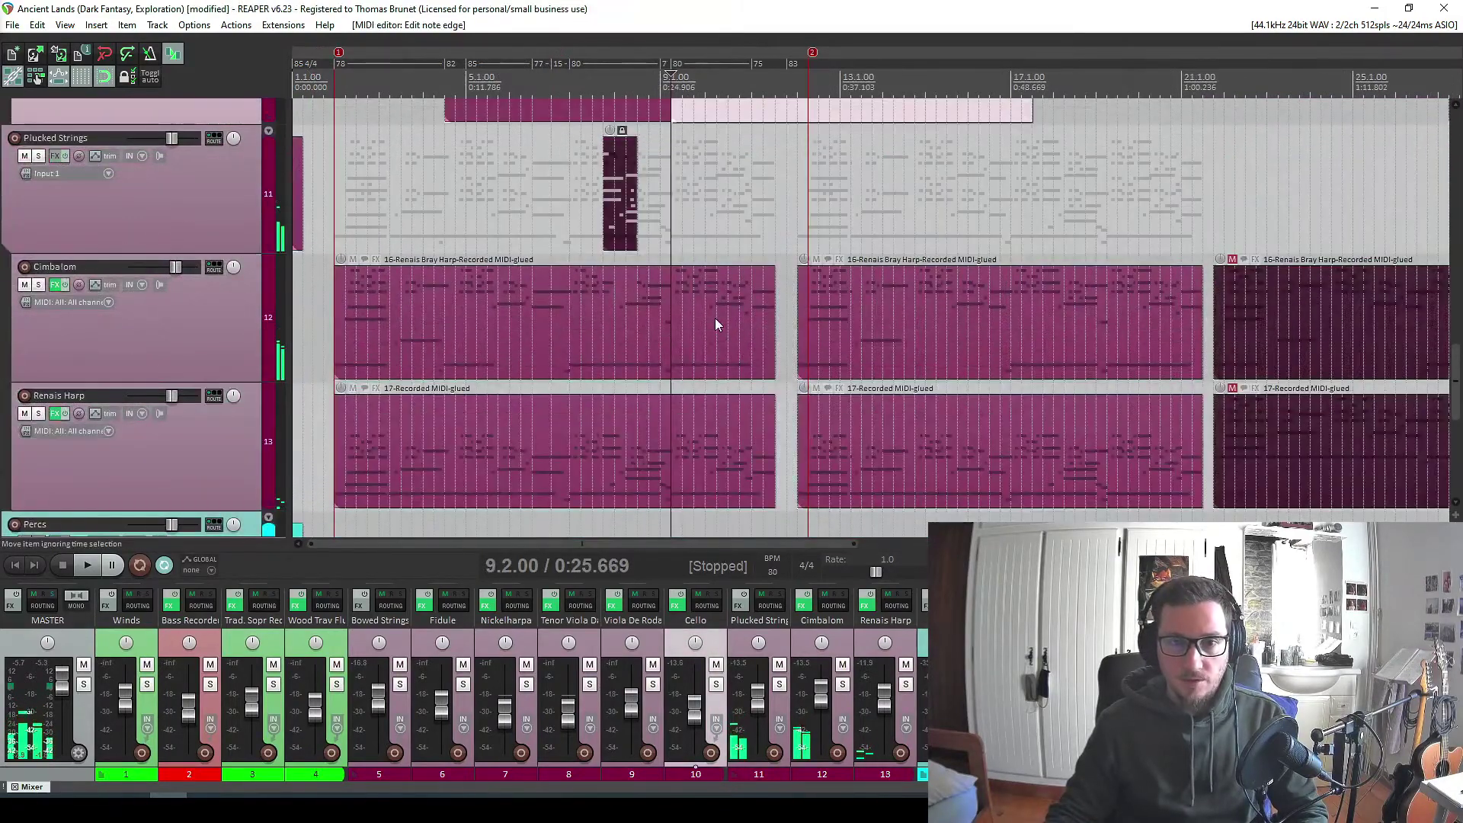
Open the first Cimbalom item in the MIDI editor, listen from 9.2, and shift the two short upper notes after 9.4 slightly earlier.
{"action": "double_click", "coordinate": [715, 319]}
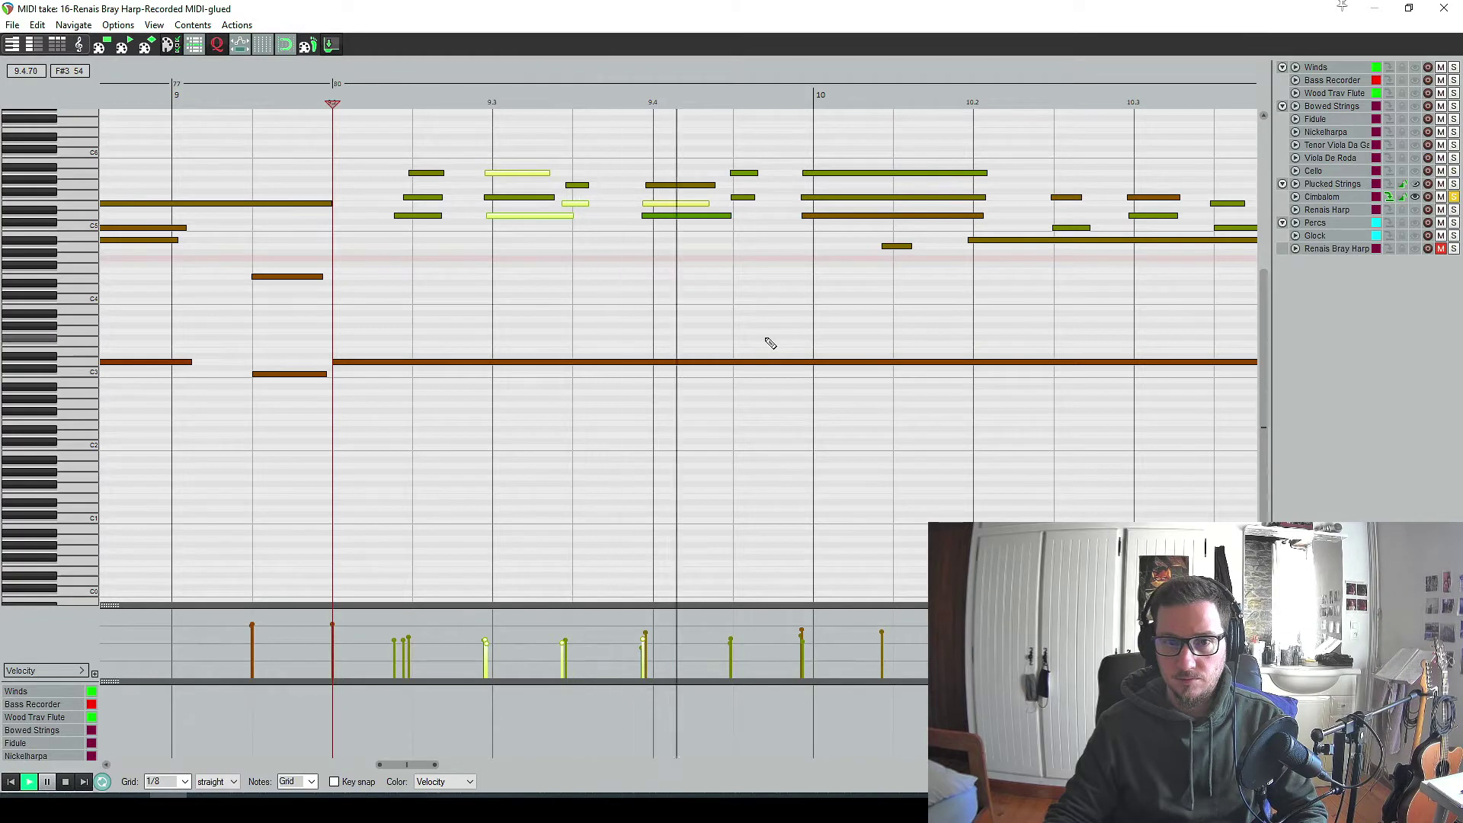
{"action": "key", "text": "space"}
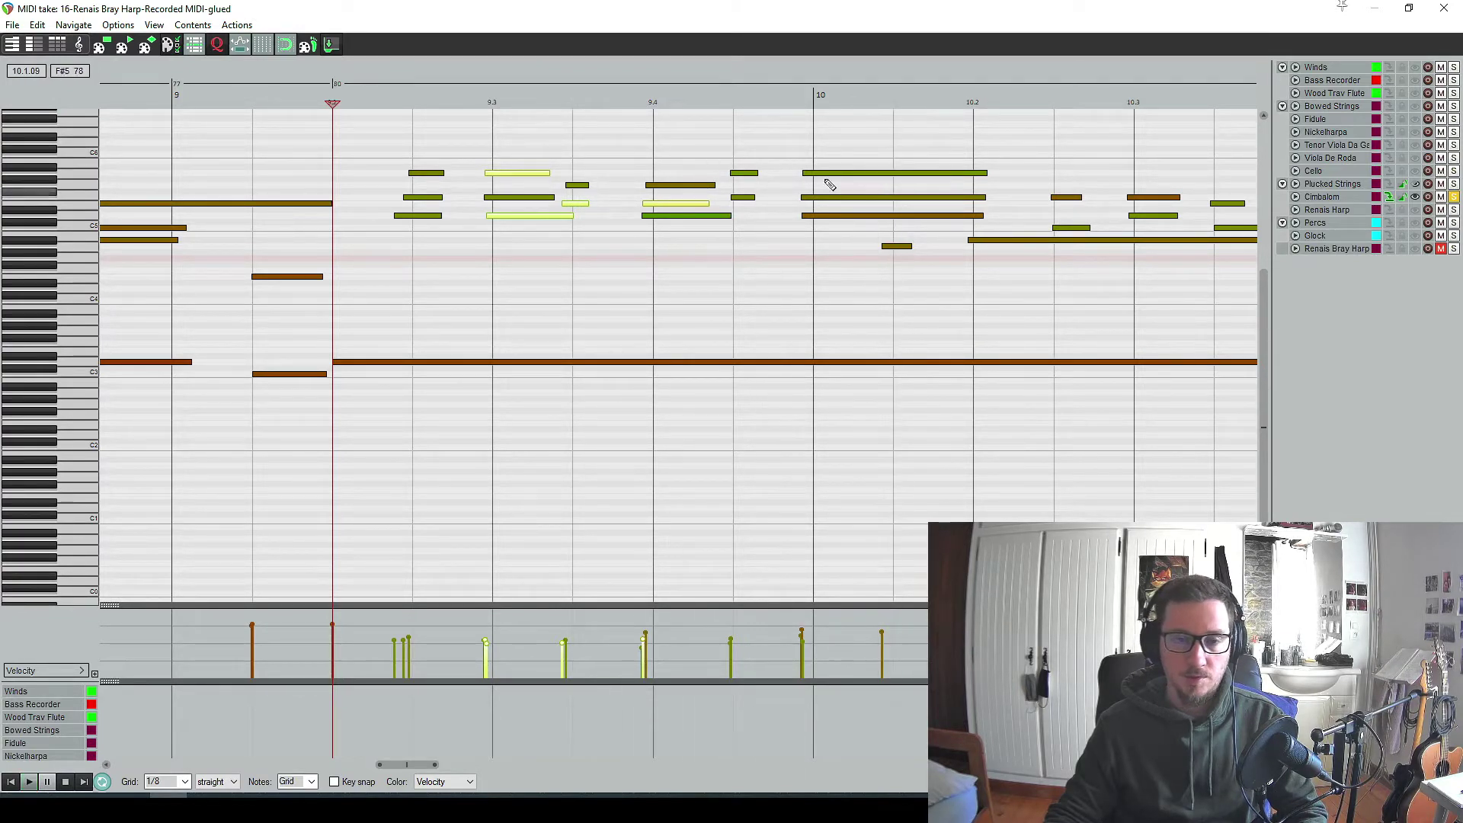
{"action": "key", "text": "space"}
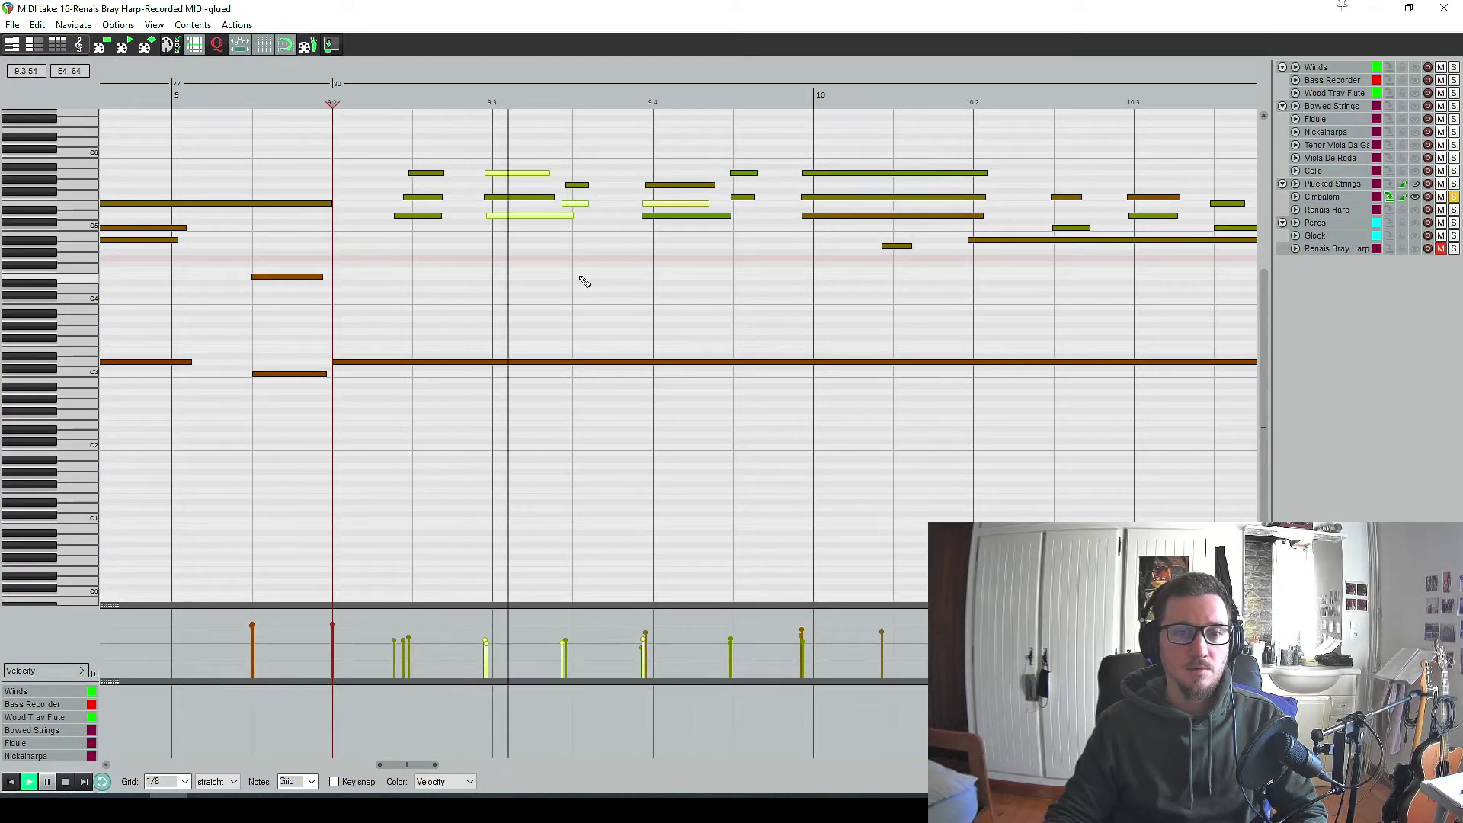
{"action": "key", "text": "space"}
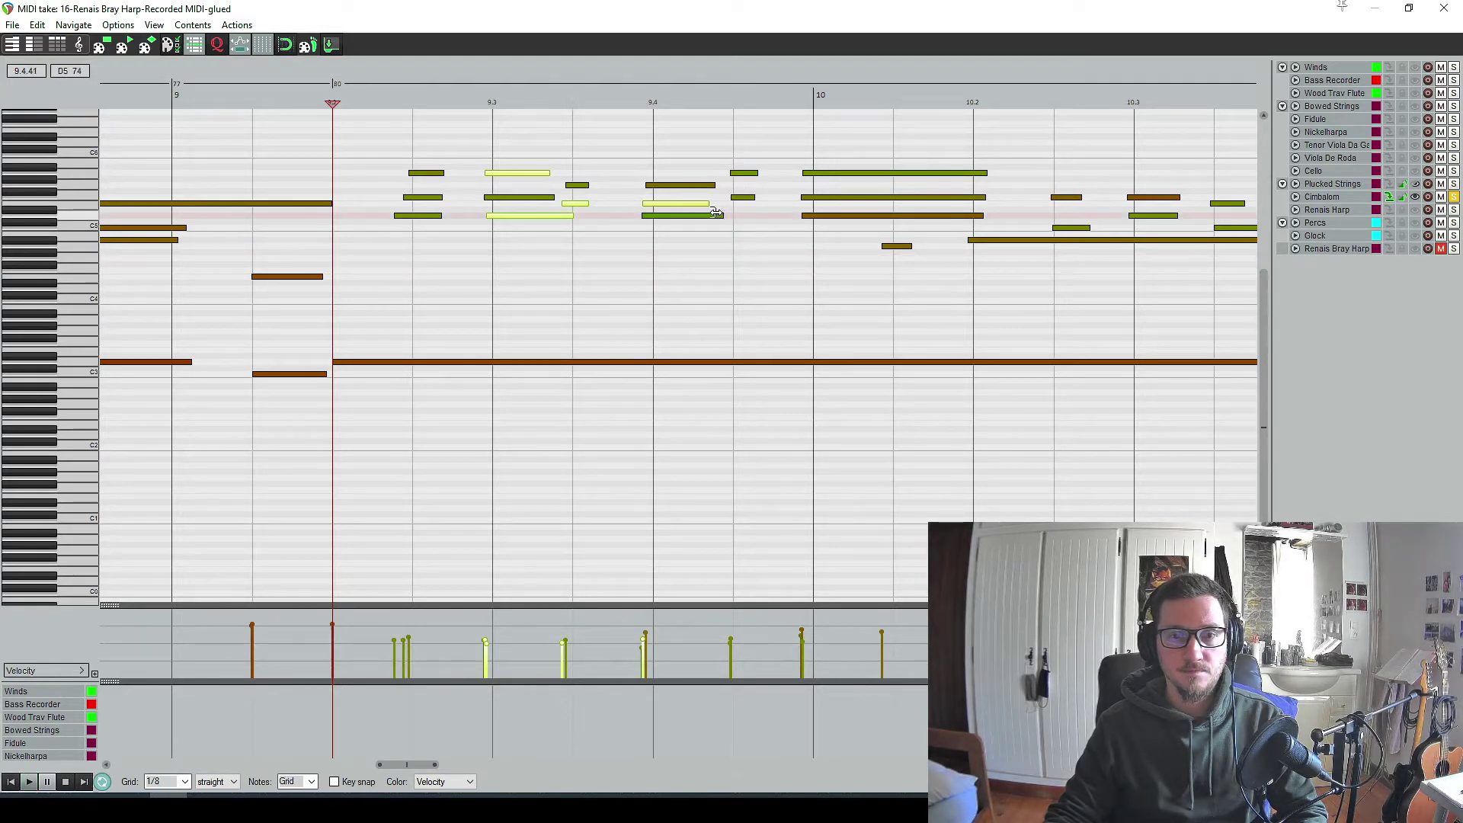
{"action": "mouse_move", "coordinate": [724, 166]}
{"action": "left_mouse_down"}
{"action": "mouse_move", "coordinate": [757, 222]}
{"action": "mouse_move", "coordinate": [734, 173]}
{"action": "left_mouse_up"}
{"action": "key", "text": "space"}
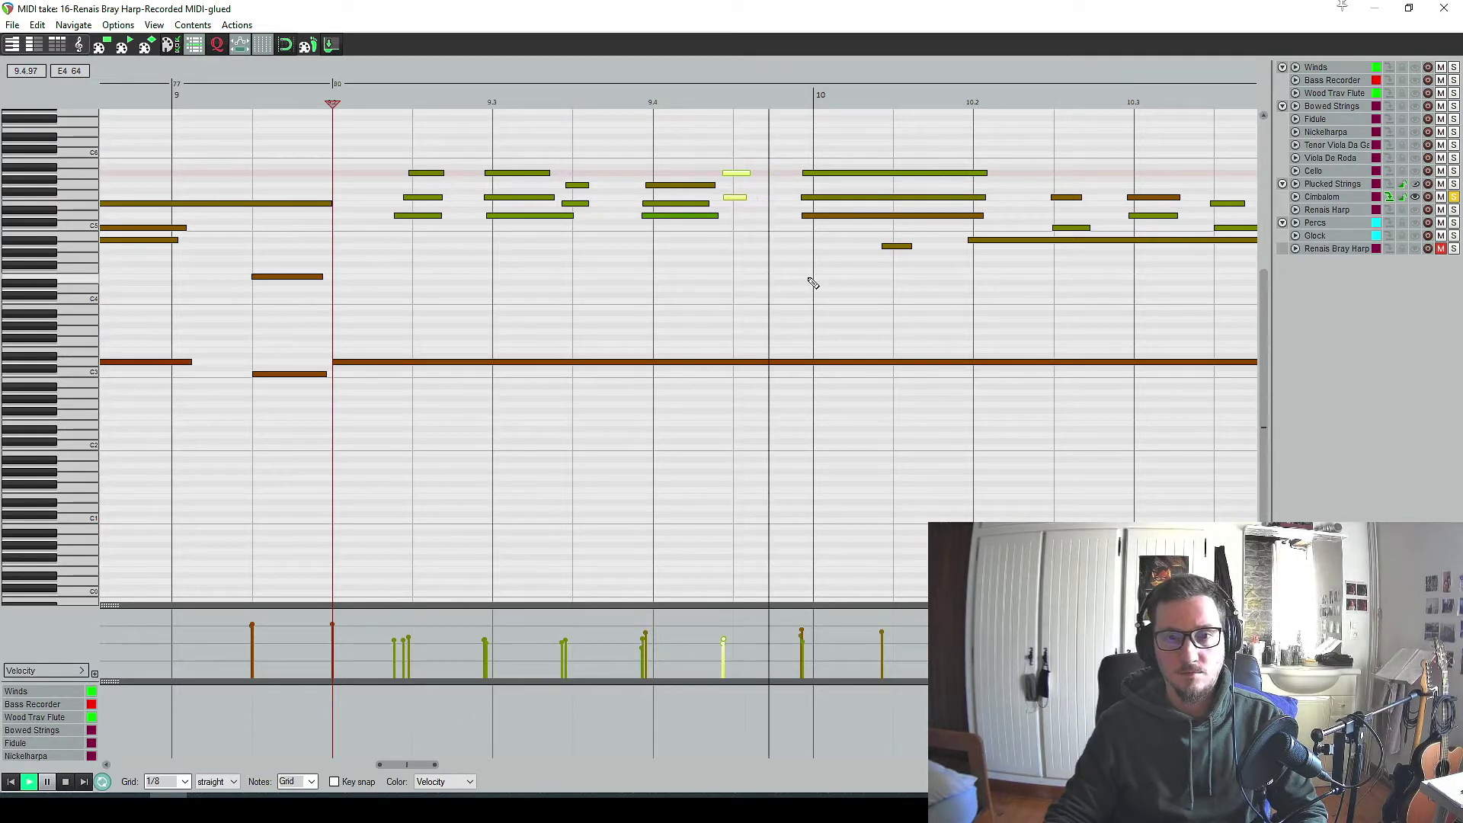
{"action": "key", "text": "space"}
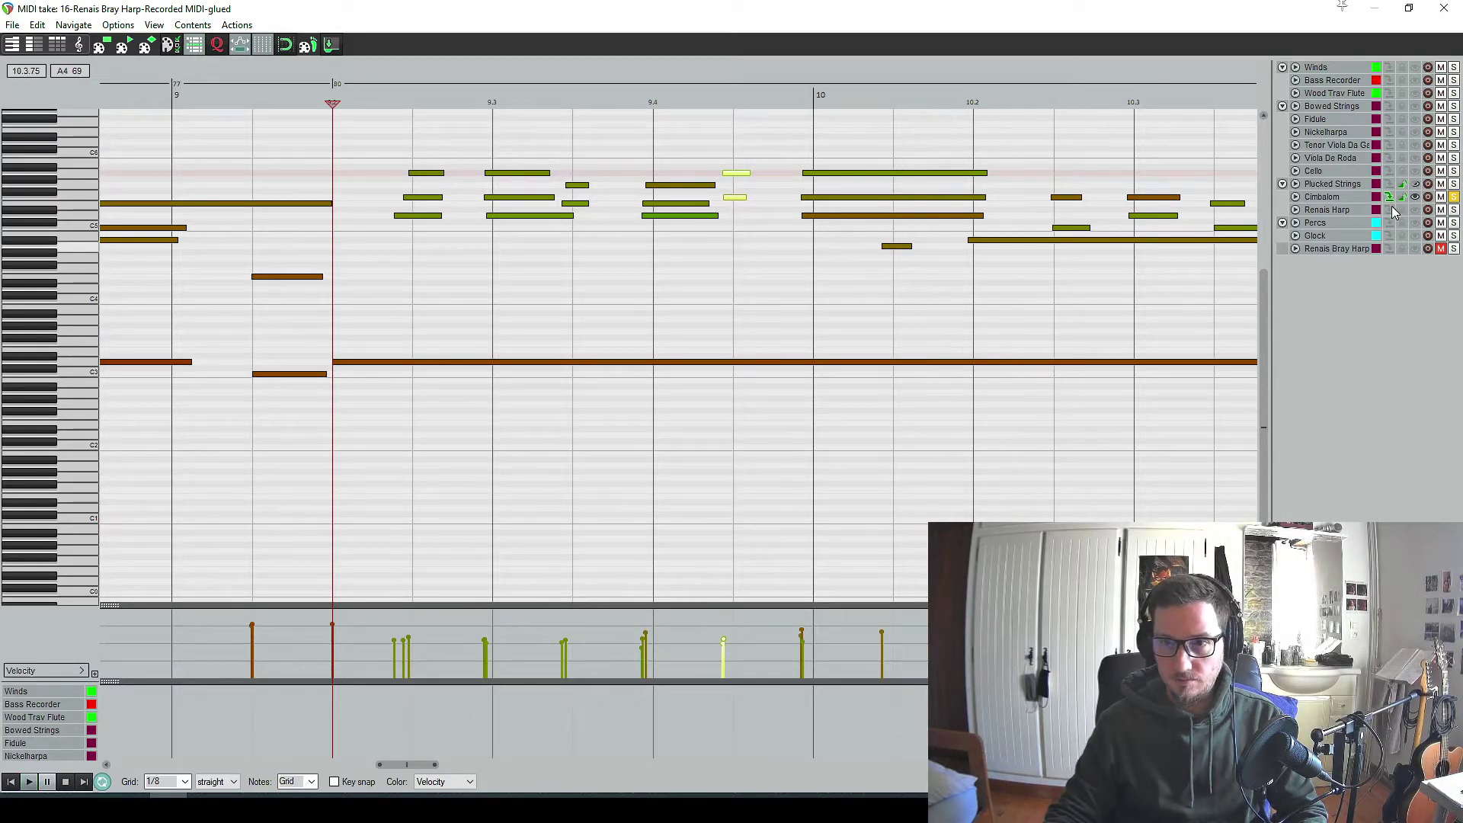
Shift the matching two short notes after 9.4 in the Renais Harp part slightly earlier, check by playing, and close the MIDI editor.
{"action": "left_click", "coordinate": [1390, 207]}
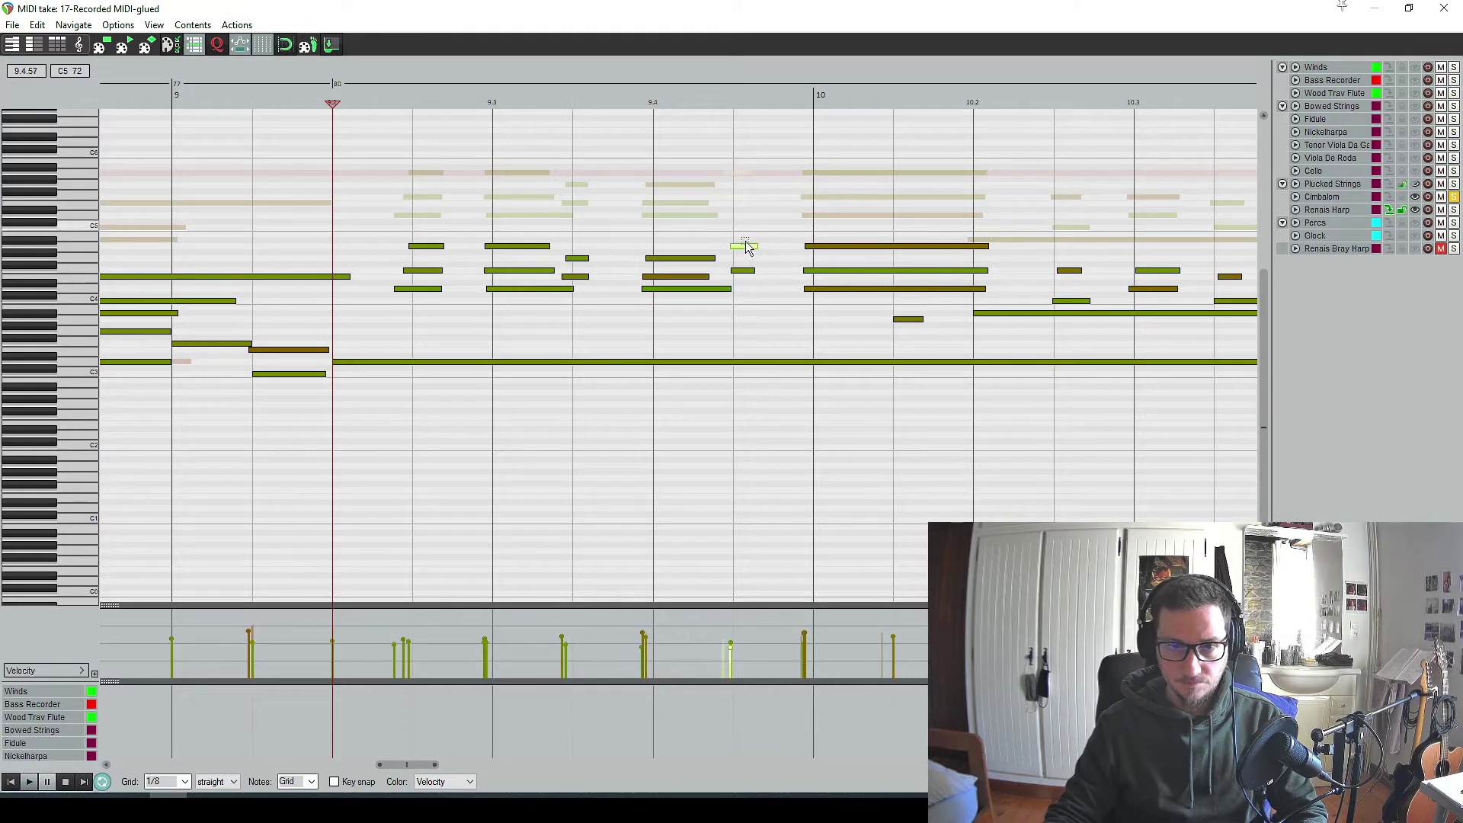
{"action": "left_click", "coordinate": [745, 271]}
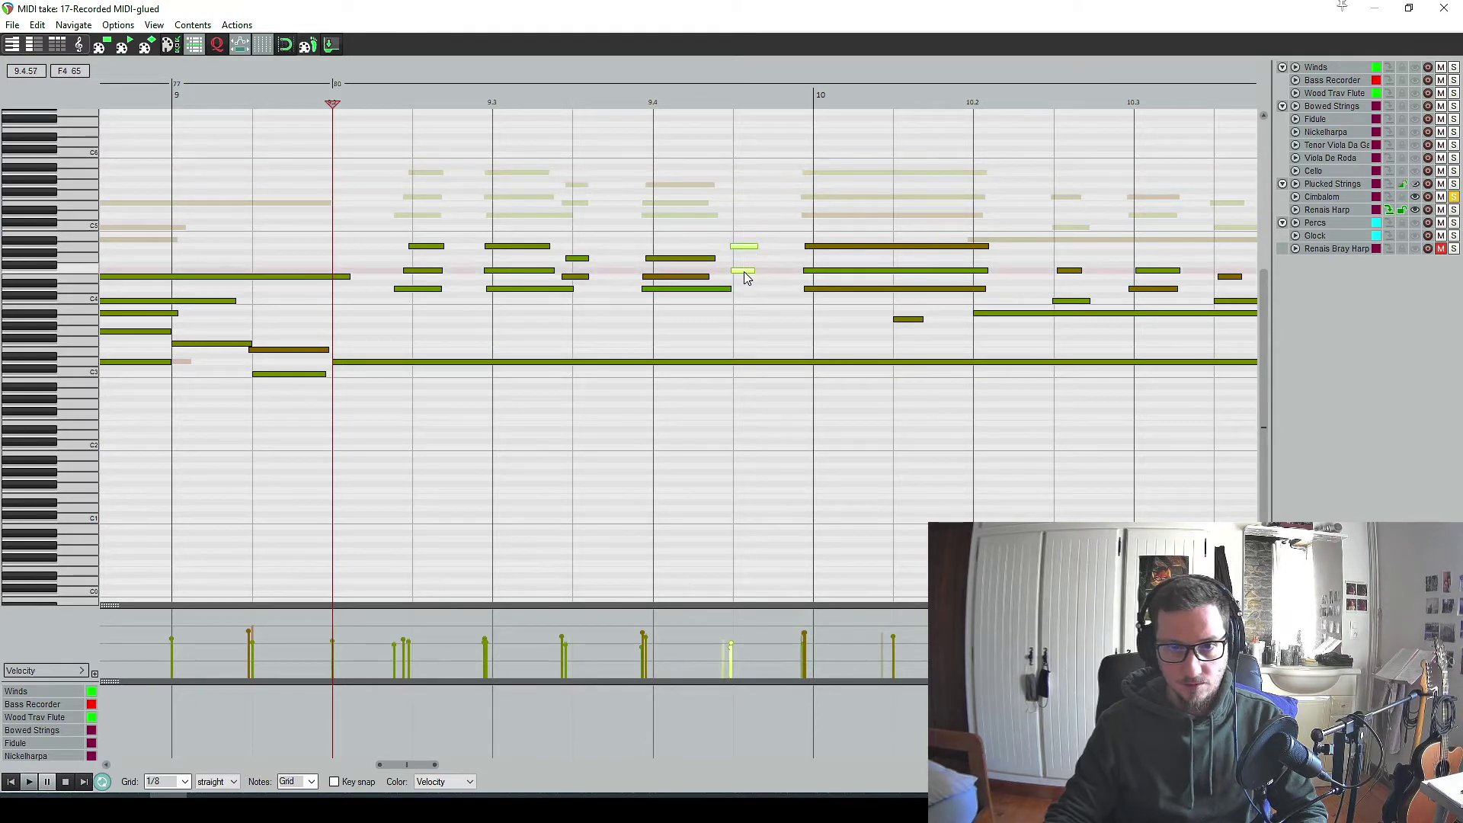
{"action": "left_click_drag", "start_coordinate": [744, 272], "coordinate": [737, 271]}
{"action": "key", "text": "space"}
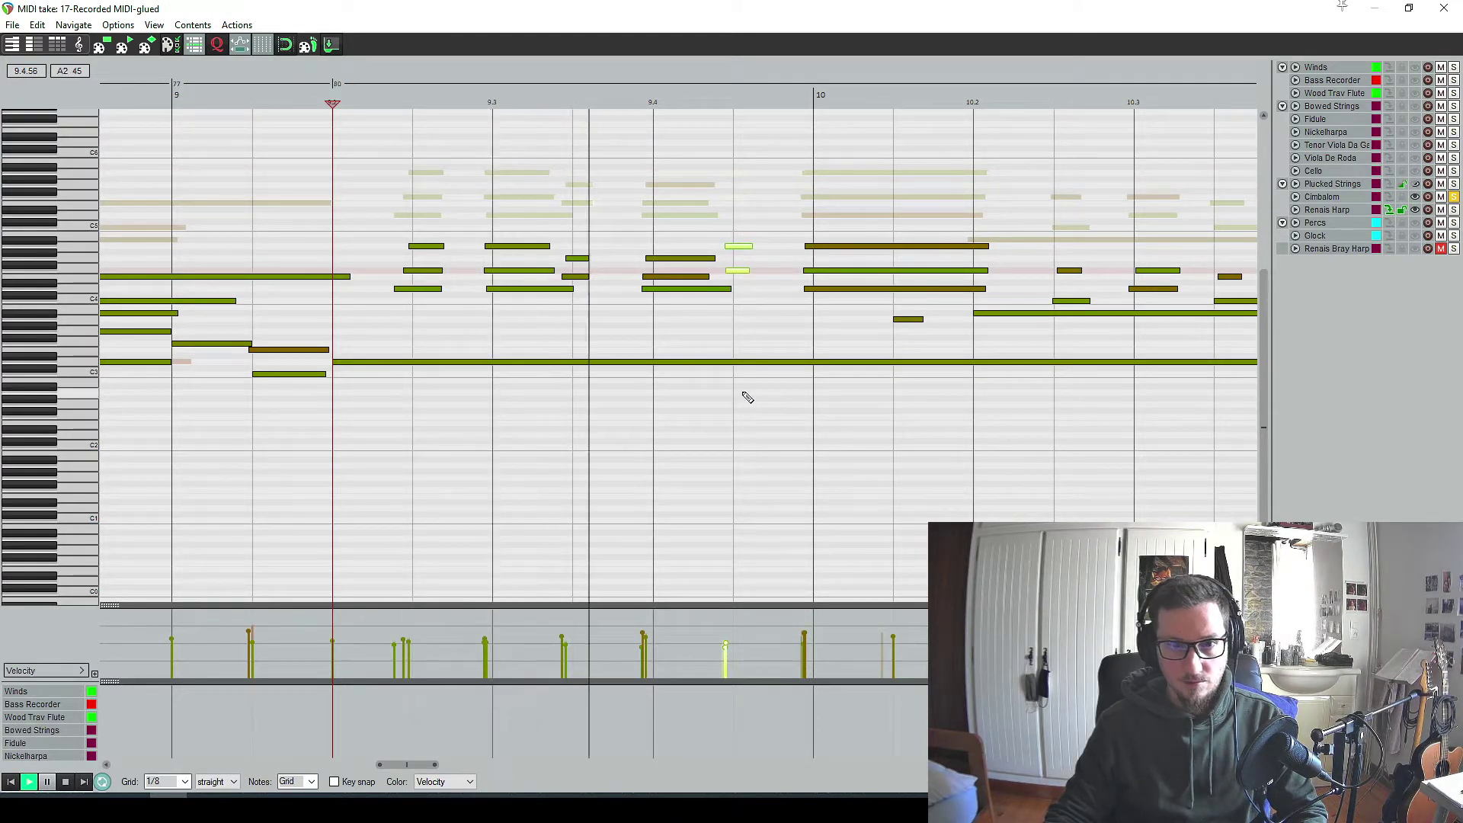
{"action": "key", "text": "space"}
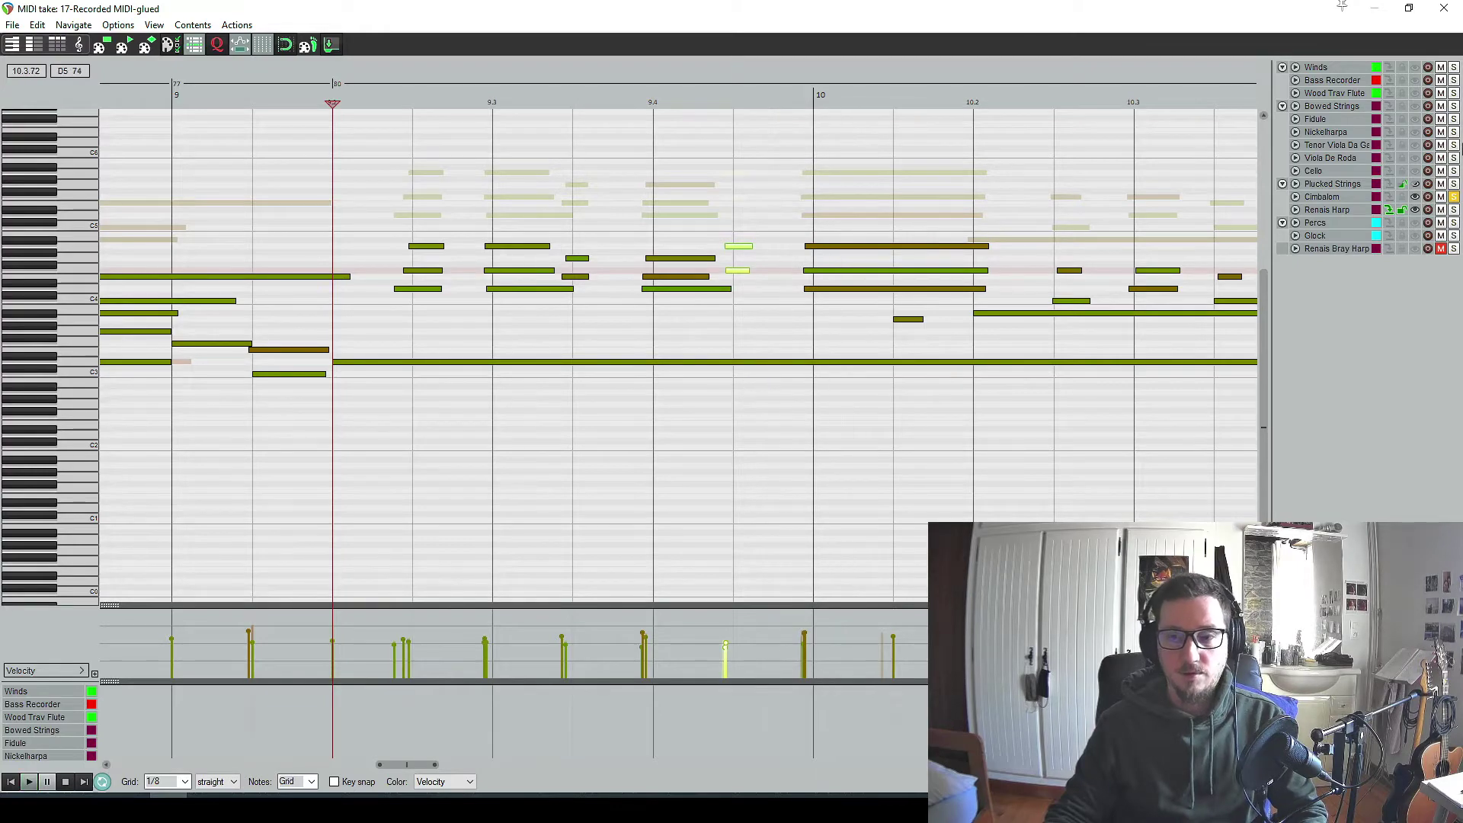
{"action": "key", "text": "Escape"}
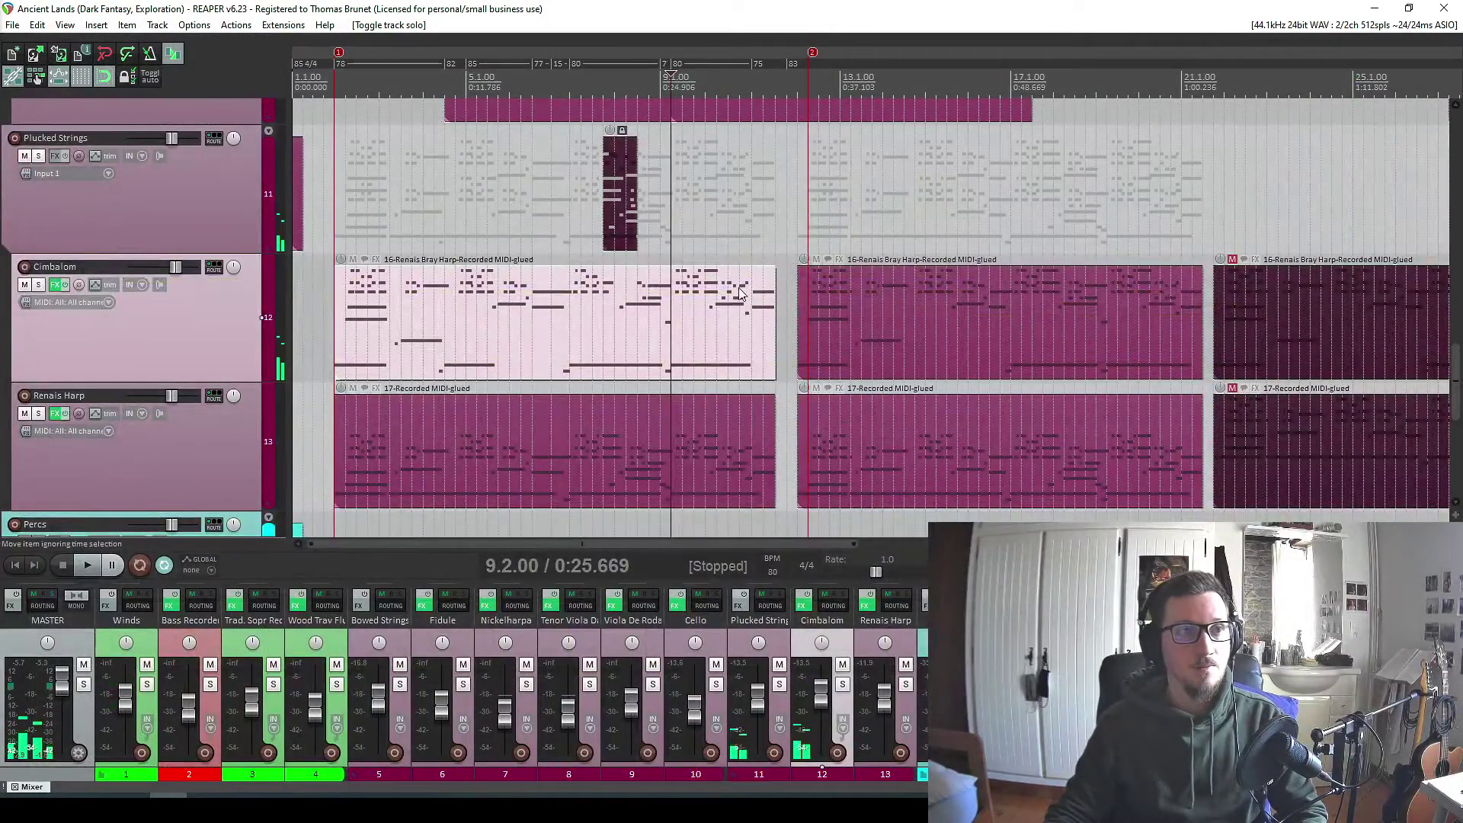
Look over the plucked string, Glock and Bray Harp parts around the first section in the arrangement.
{"action": "scroll", "coordinate": [753, 311], "scroll_direction": "up", "scroll_amount": 8}
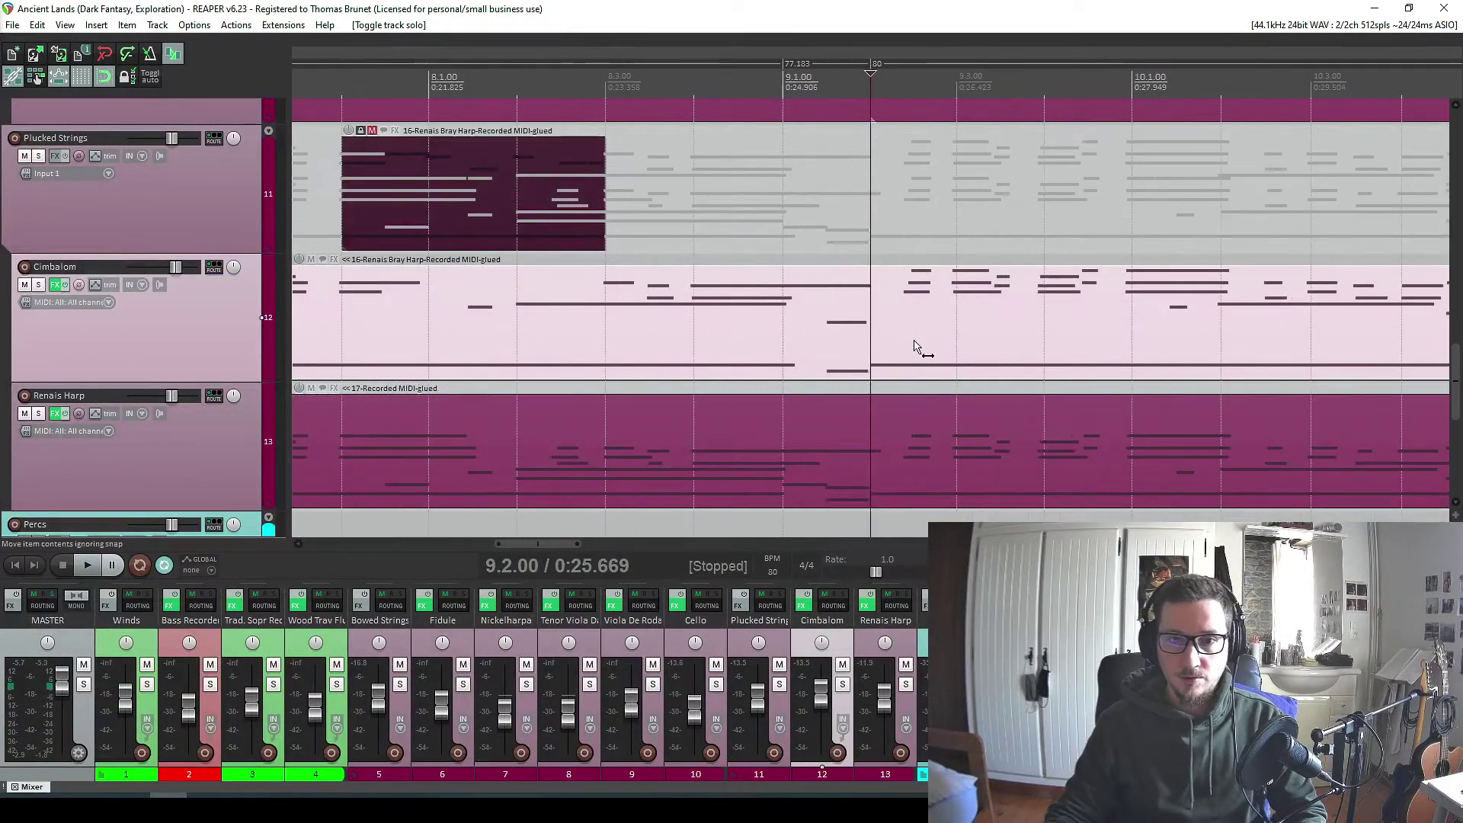
{"action": "scroll", "coordinate": [193, 319], "scroll_direction": "down", "scroll_amount": 3}
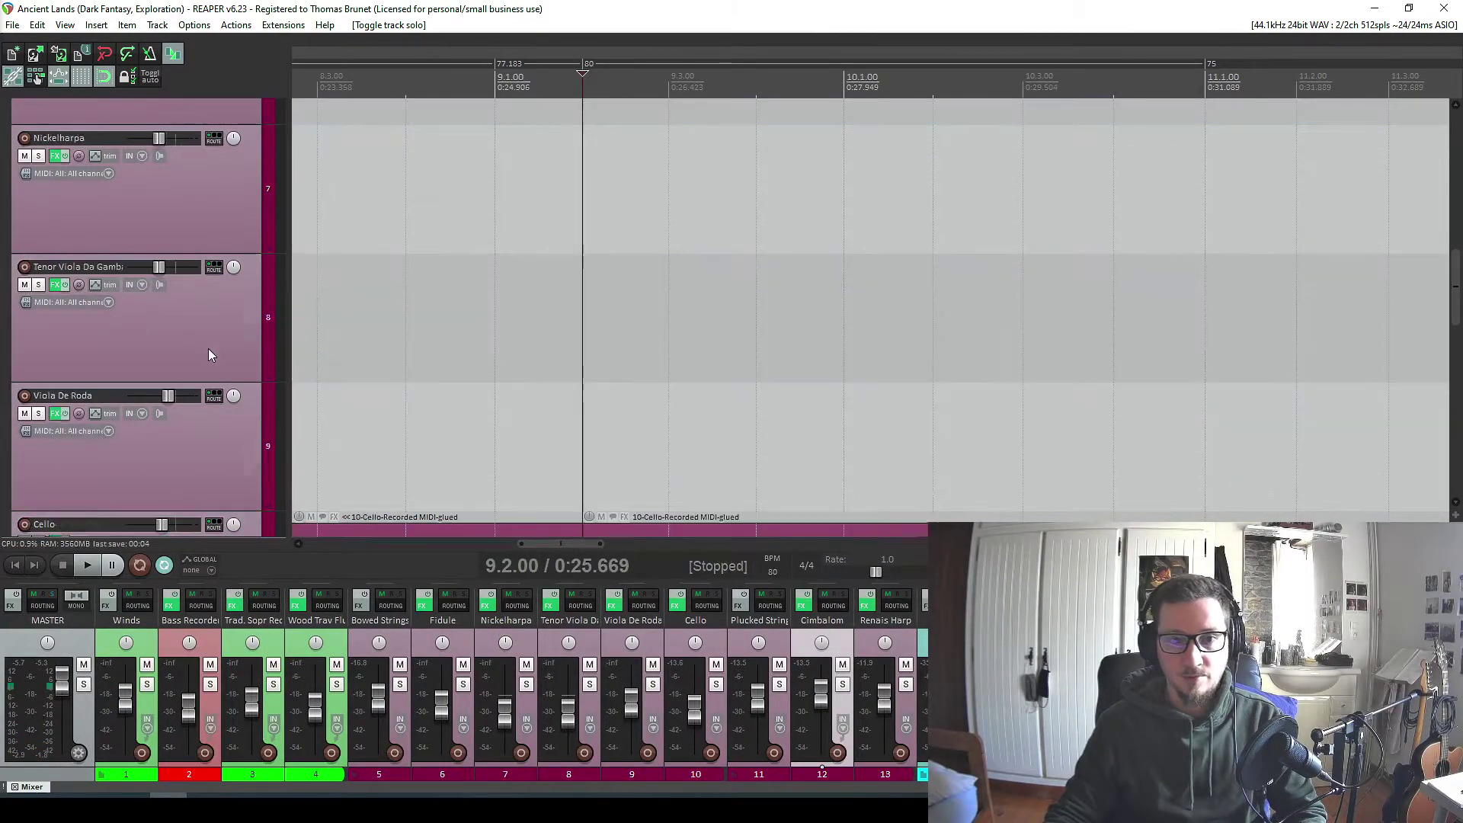
{"action": "scroll", "coordinate": [208, 349], "scroll_direction": "up", "scroll_amount": 3}
{"action": "scroll", "coordinate": [231, 363], "scroll_direction": "down", "scroll_amount": 5}
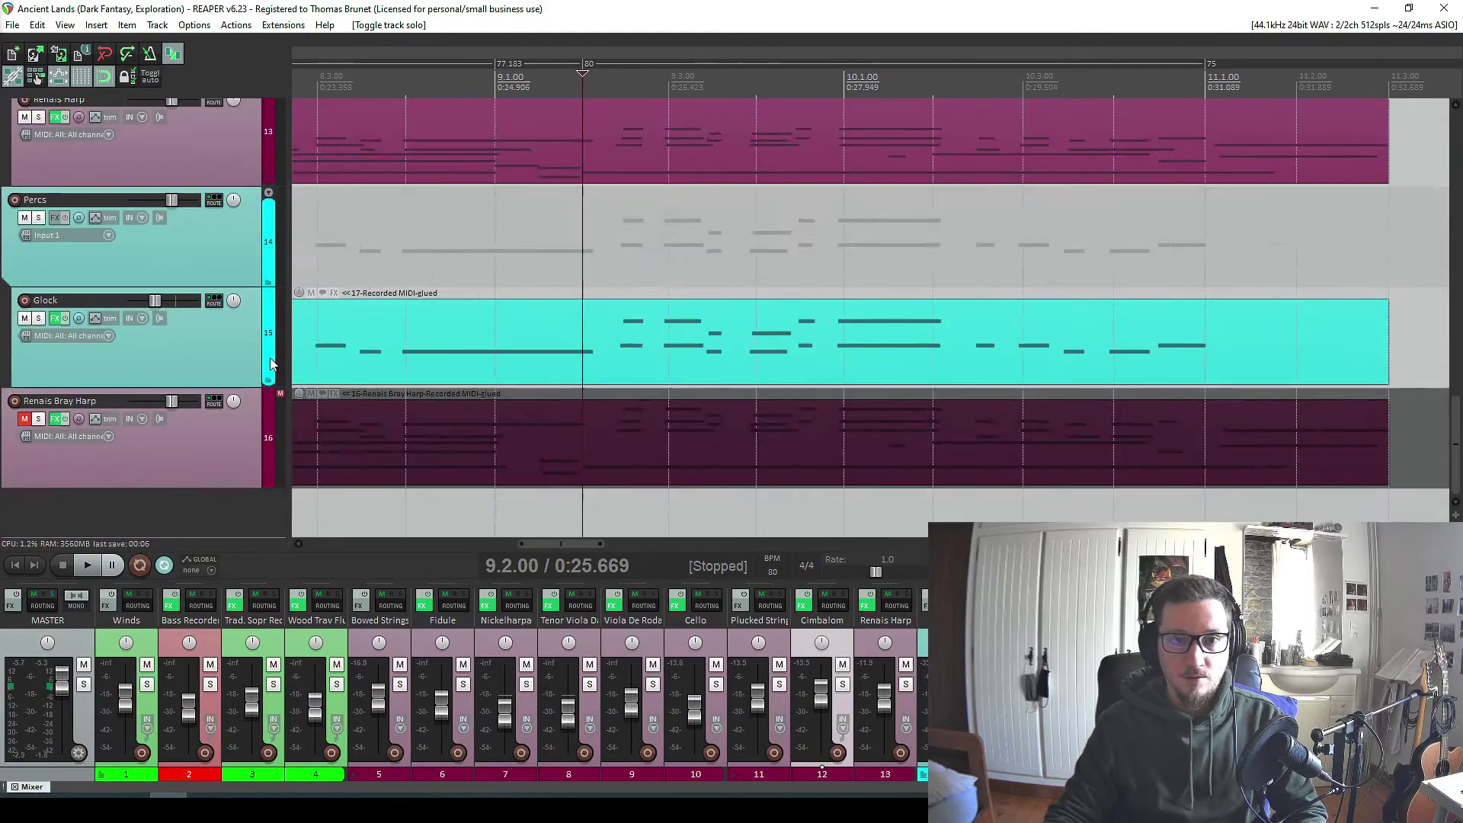
{"action": "scroll", "coordinate": [269, 358], "scroll_direction": "down", "scroll_amount": 9}
{"action": "scroll", "coordinate": [81, 317], "scroll_direction": "up", "scroll_amount": 1}
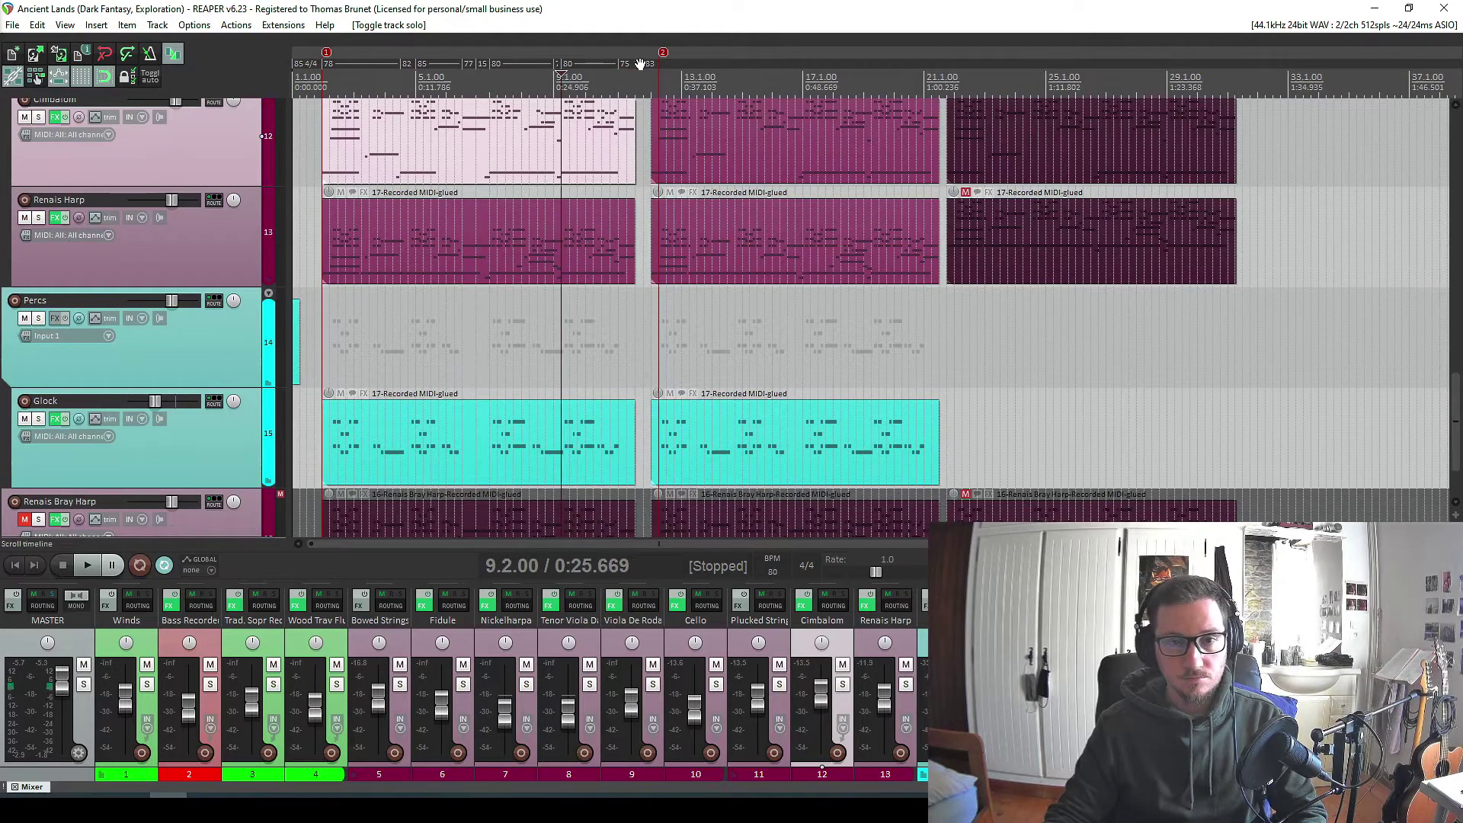
{"action": "scroll", "coordinate": [431, 91], "scroll_direction": "up", "scroll_amount": 2}
{"action": "scroll", "coordinate": [430, 91], "scroll_direction": "up", "scroll_amount": 2}
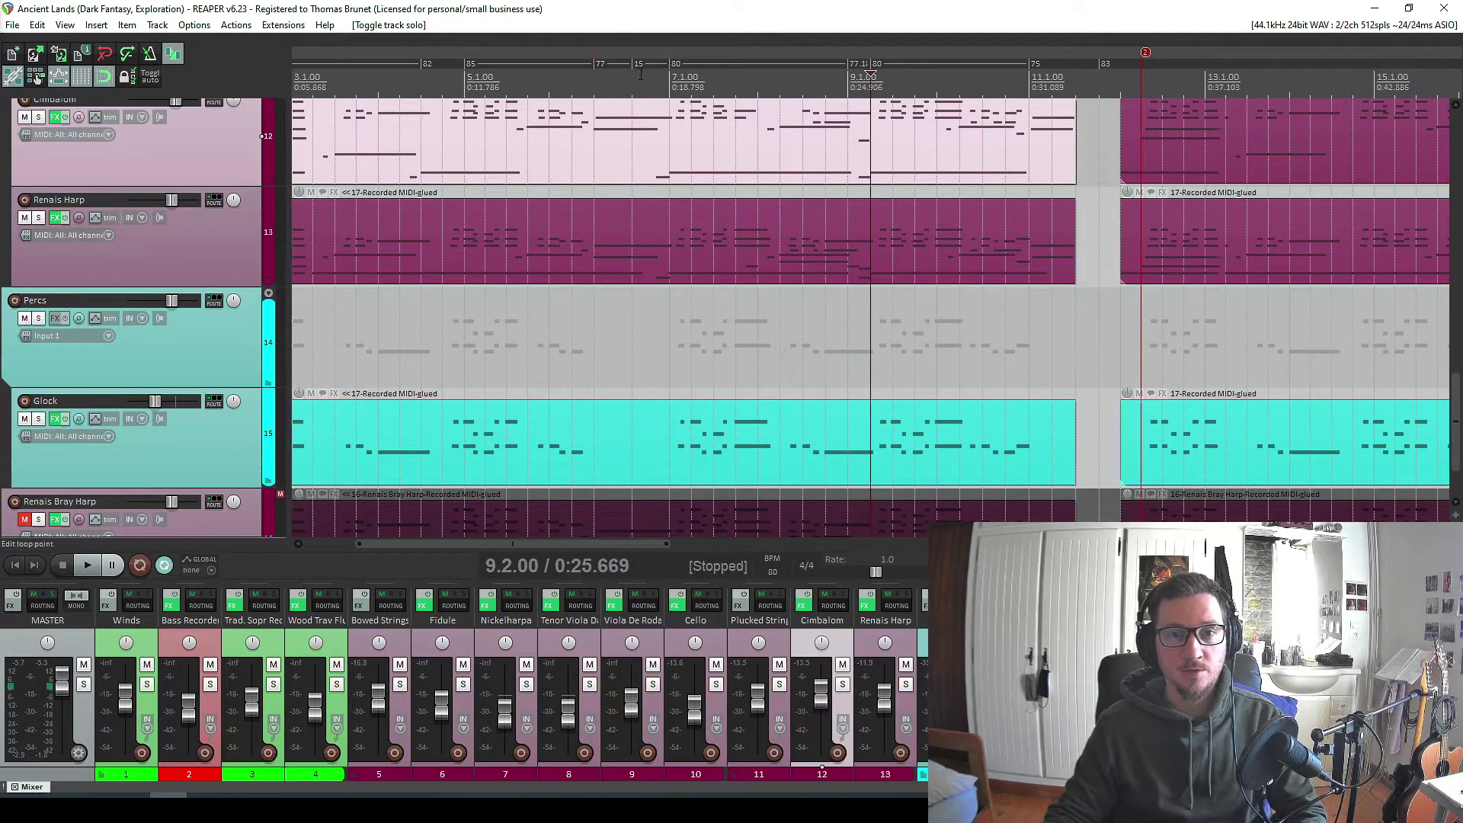
{"action": "scroll", "coordinate": [741, 272], "scroll_direction": "down", "scroll_amount": 2}
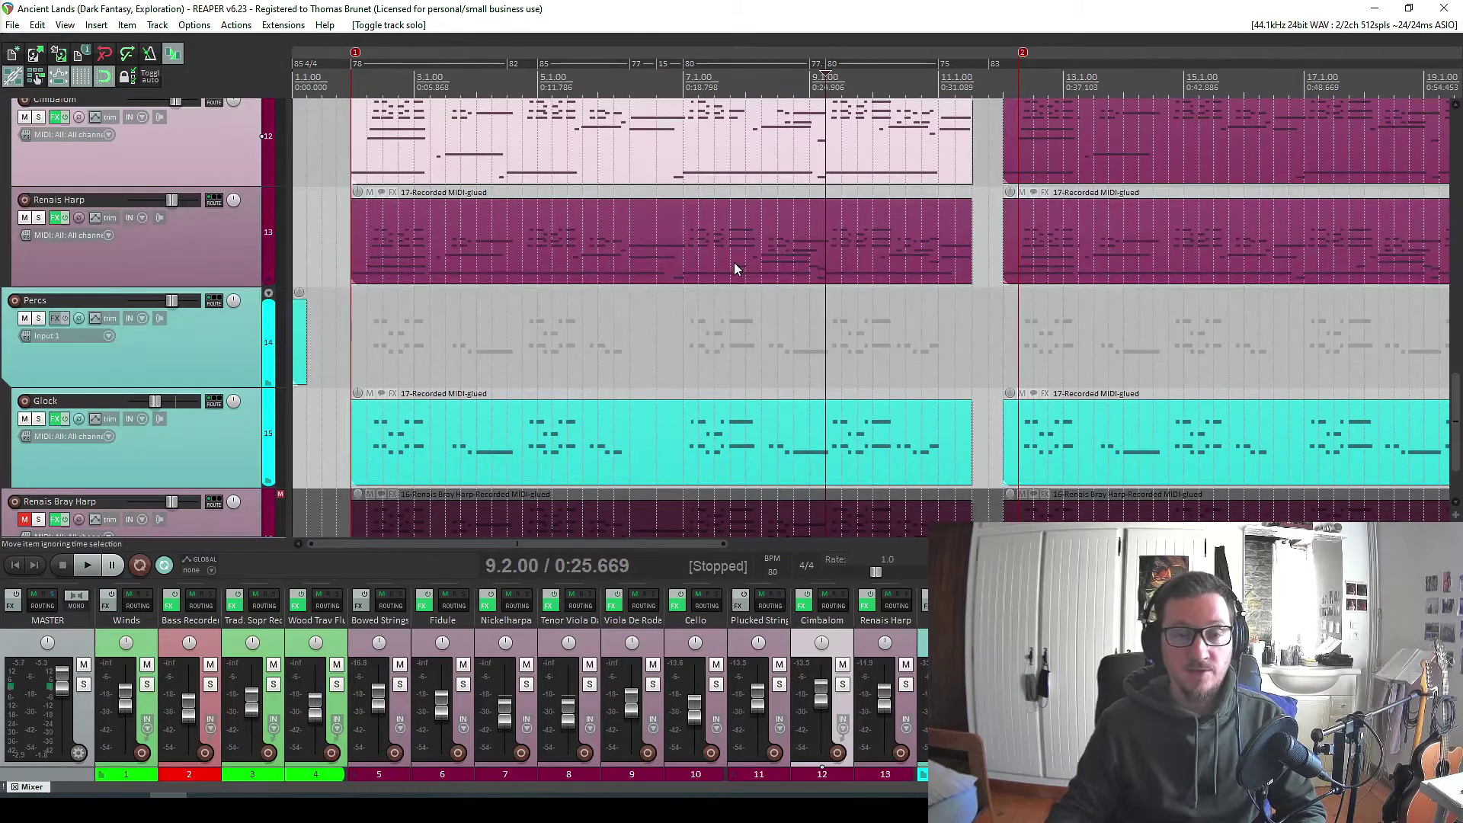
Open the first Cimbalom item in the MIDI editor, examine the notes around bars 9 and 10, and close the editor.
{"action": "double_click", "coordinate": [888, 168]}
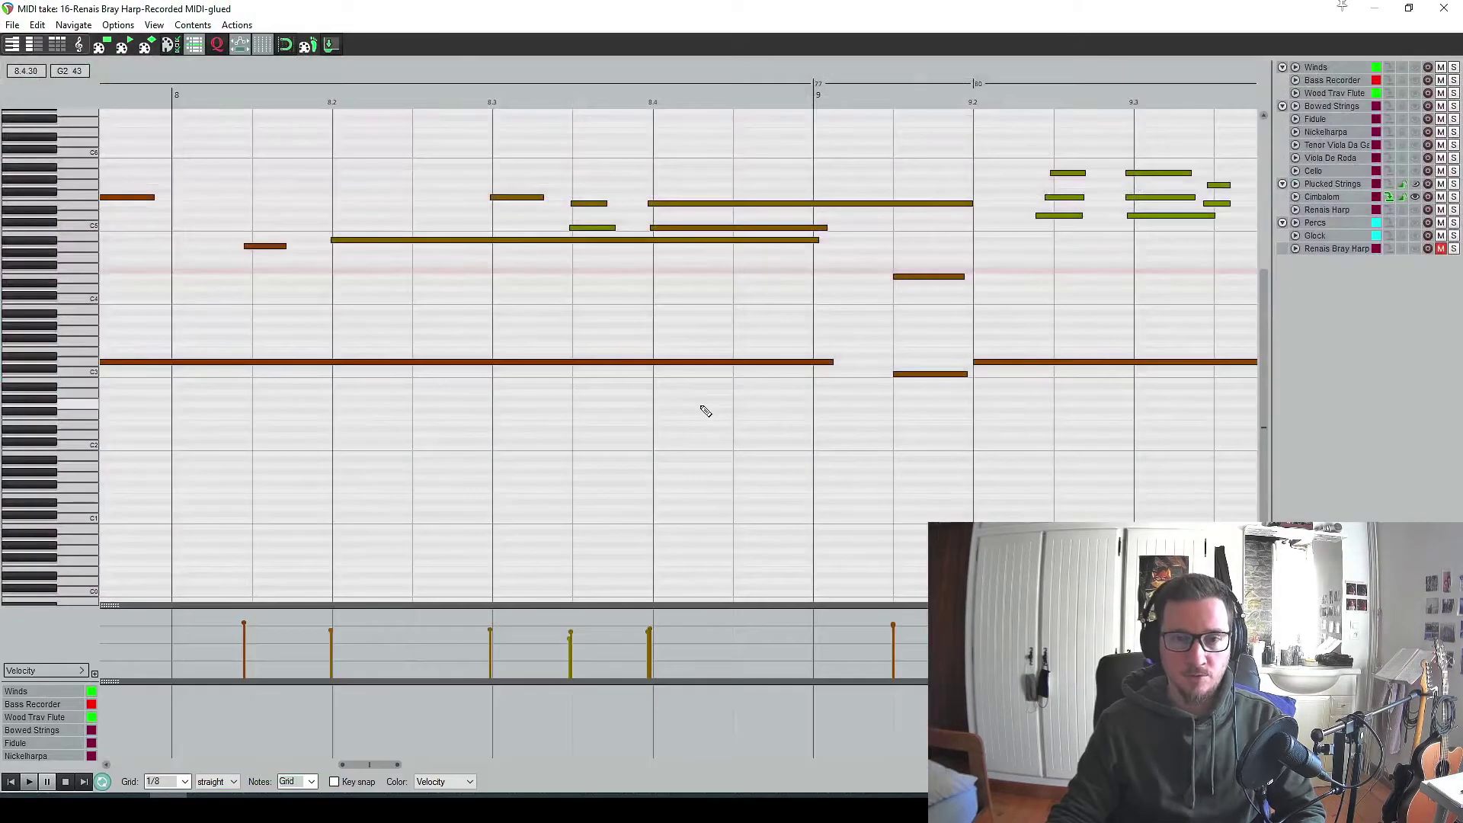
{"action": "scroll", "coordinate": [702, 408], "scroll_direction": "down", "scroll_amount": 4}
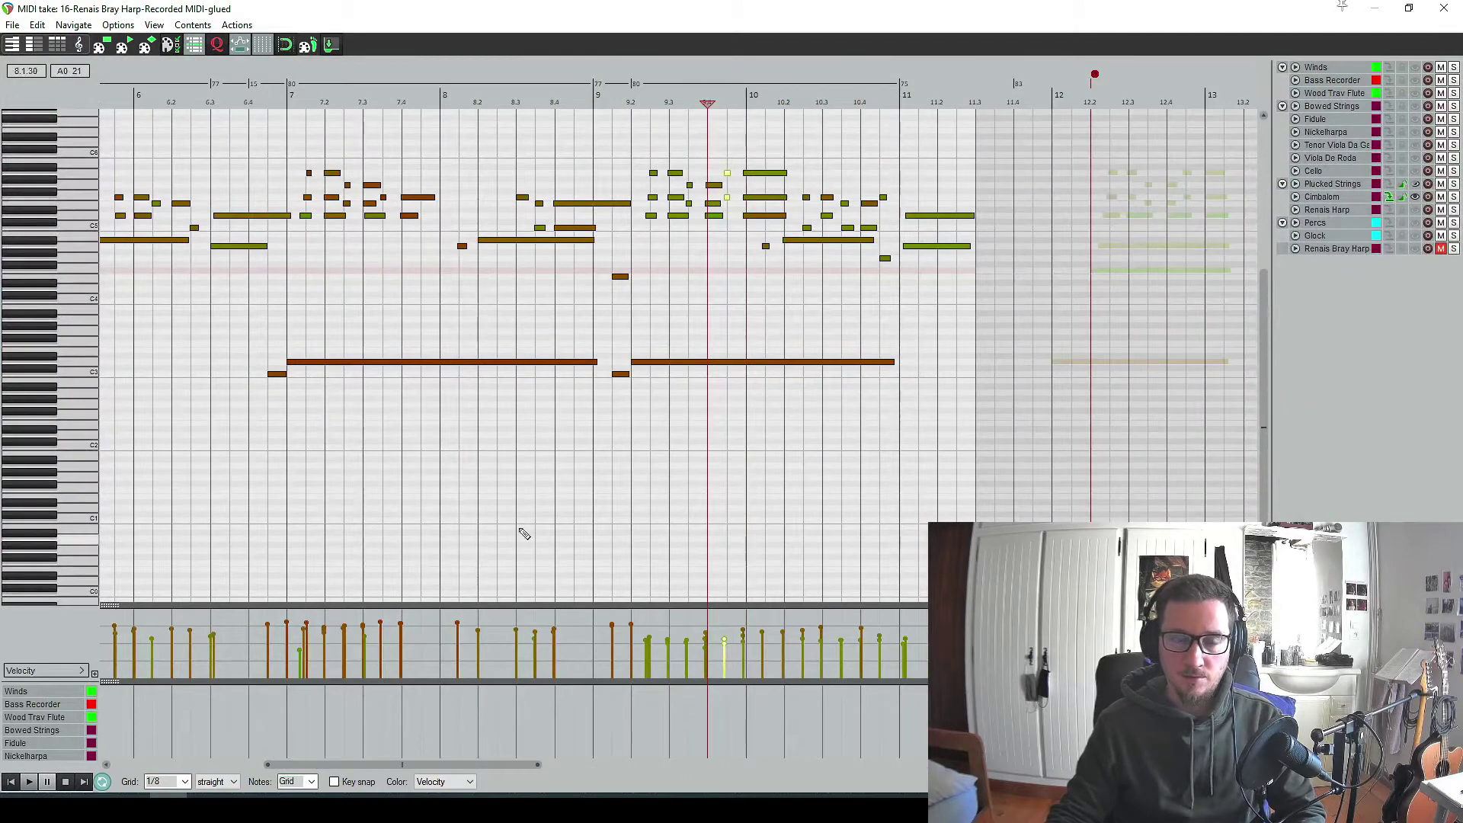
{"action": "scroll", "coordinate": [758, 233], "scroll_direction": "up", "scroll_amount": 5}
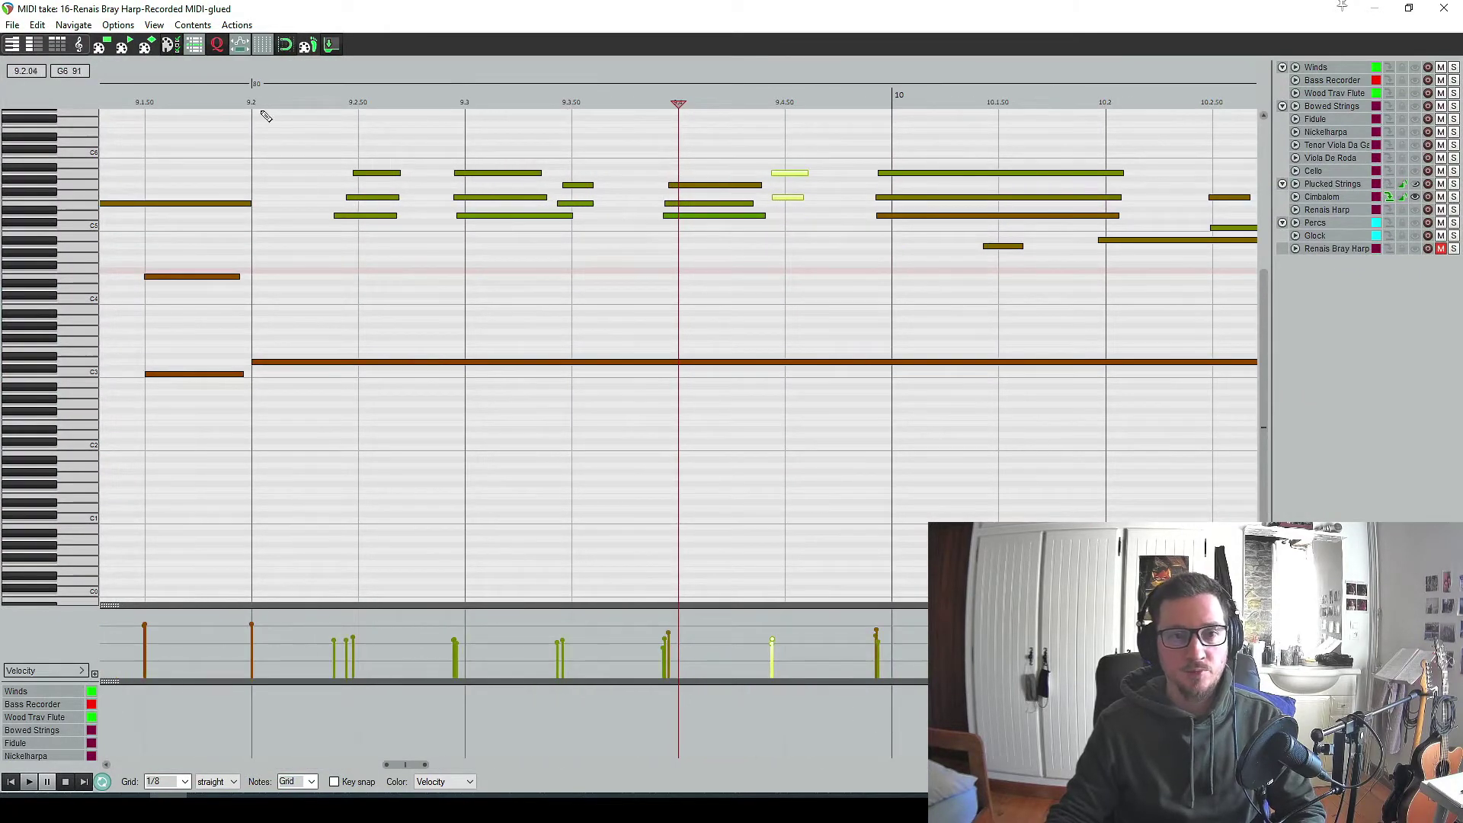
{"action": "scroll", "coordinate": [819, 183], "scroll_direction": "down", "scroll_amount": 1}
{"action": "scroll", "coordinate": [819, 183], "scroll_direction": "down", "scroll_amount": 1}
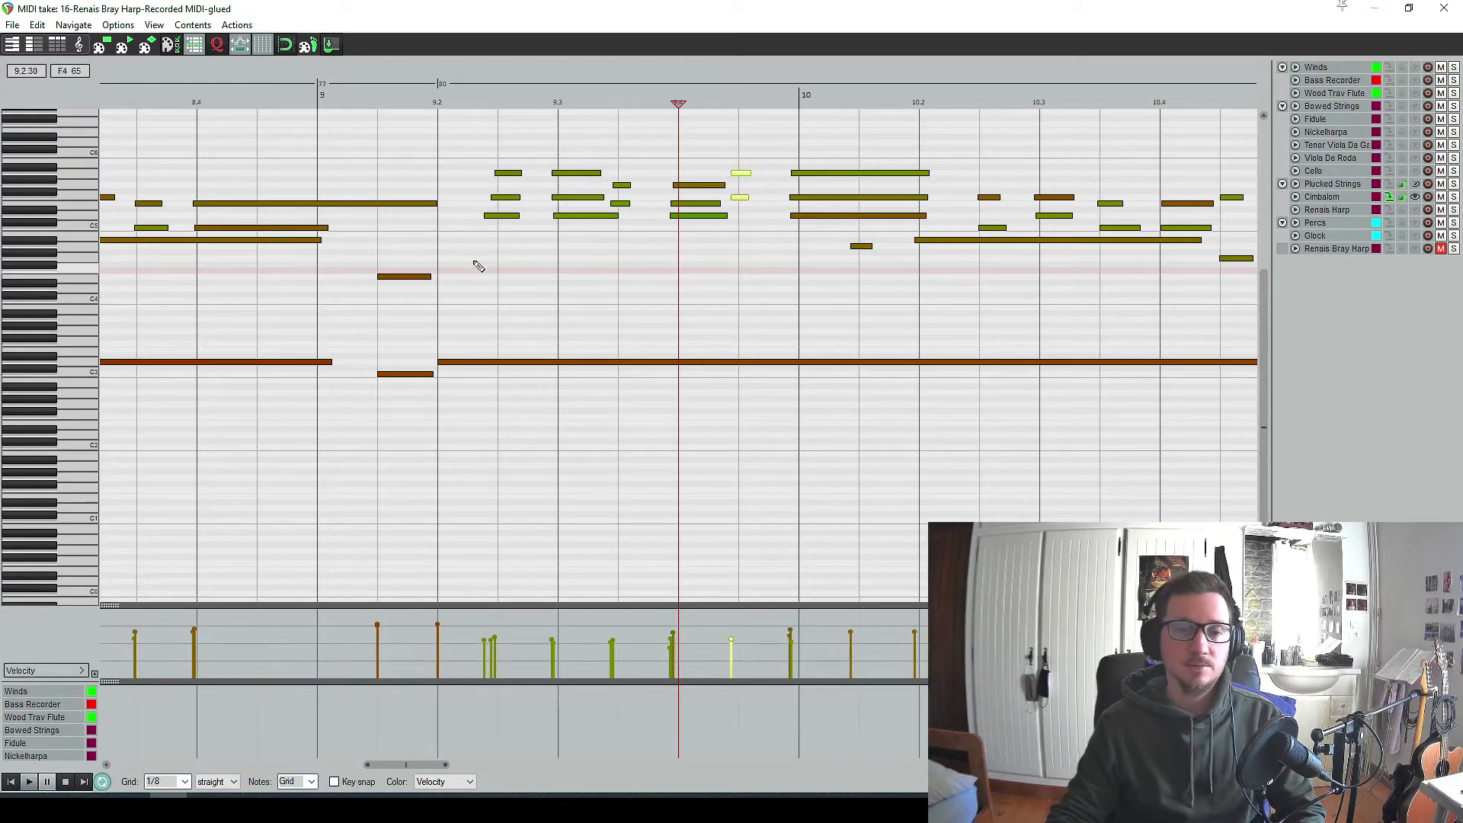
{"action": "scroll", "coordinate": [556, 327], "scroll_direction": "up", "scroll_amount": 3}
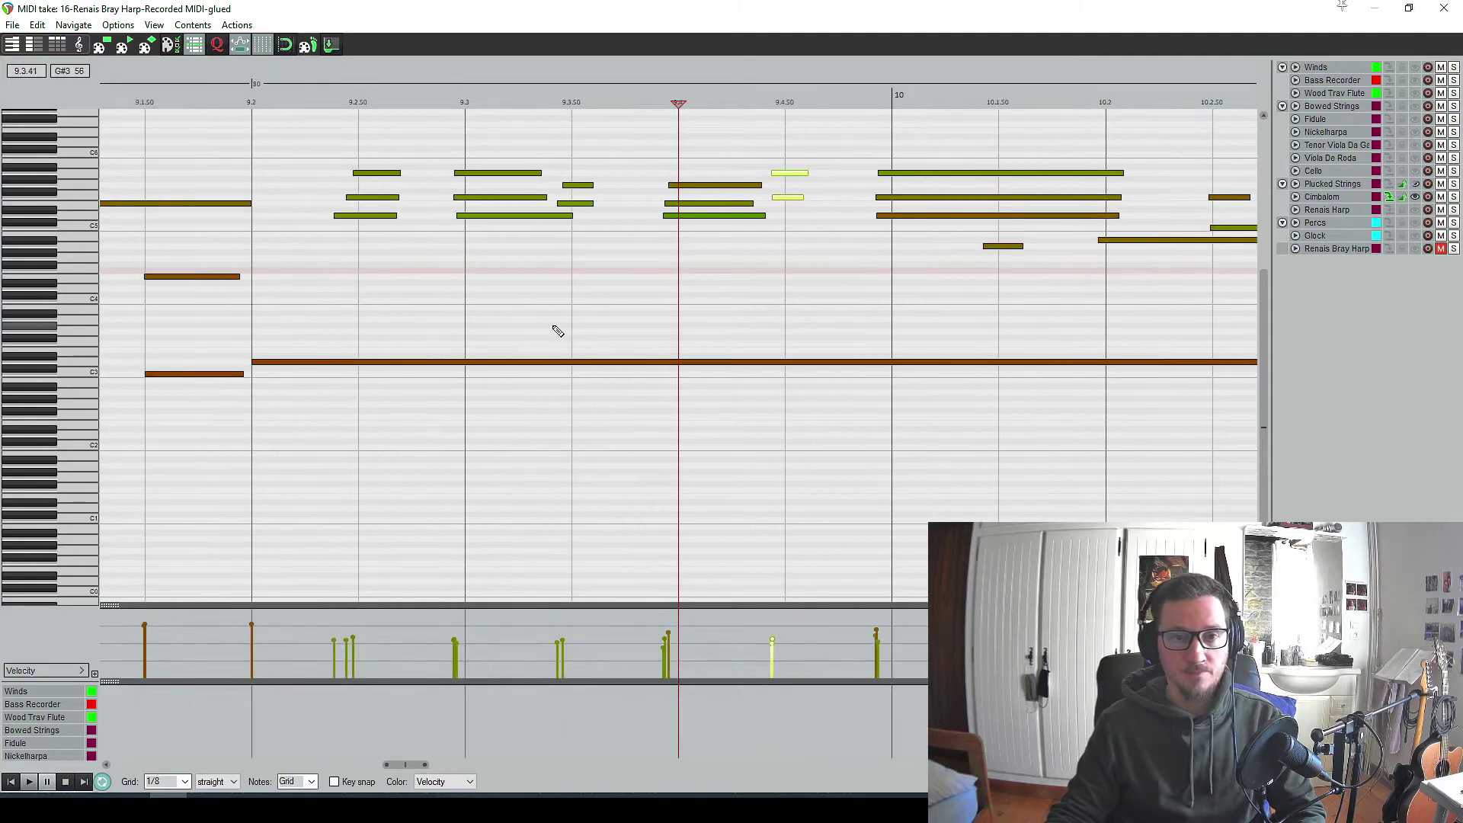
{"action": "left_click", "coordinate": [1444, 8]}
Play the full arrangement from 9.1 to check how the plucked strings, cello and Glock parts sound together.
{"action": "scroll", "coordinate": [756, 345], "scroll_direction": "down", "scroll_amount": 4}
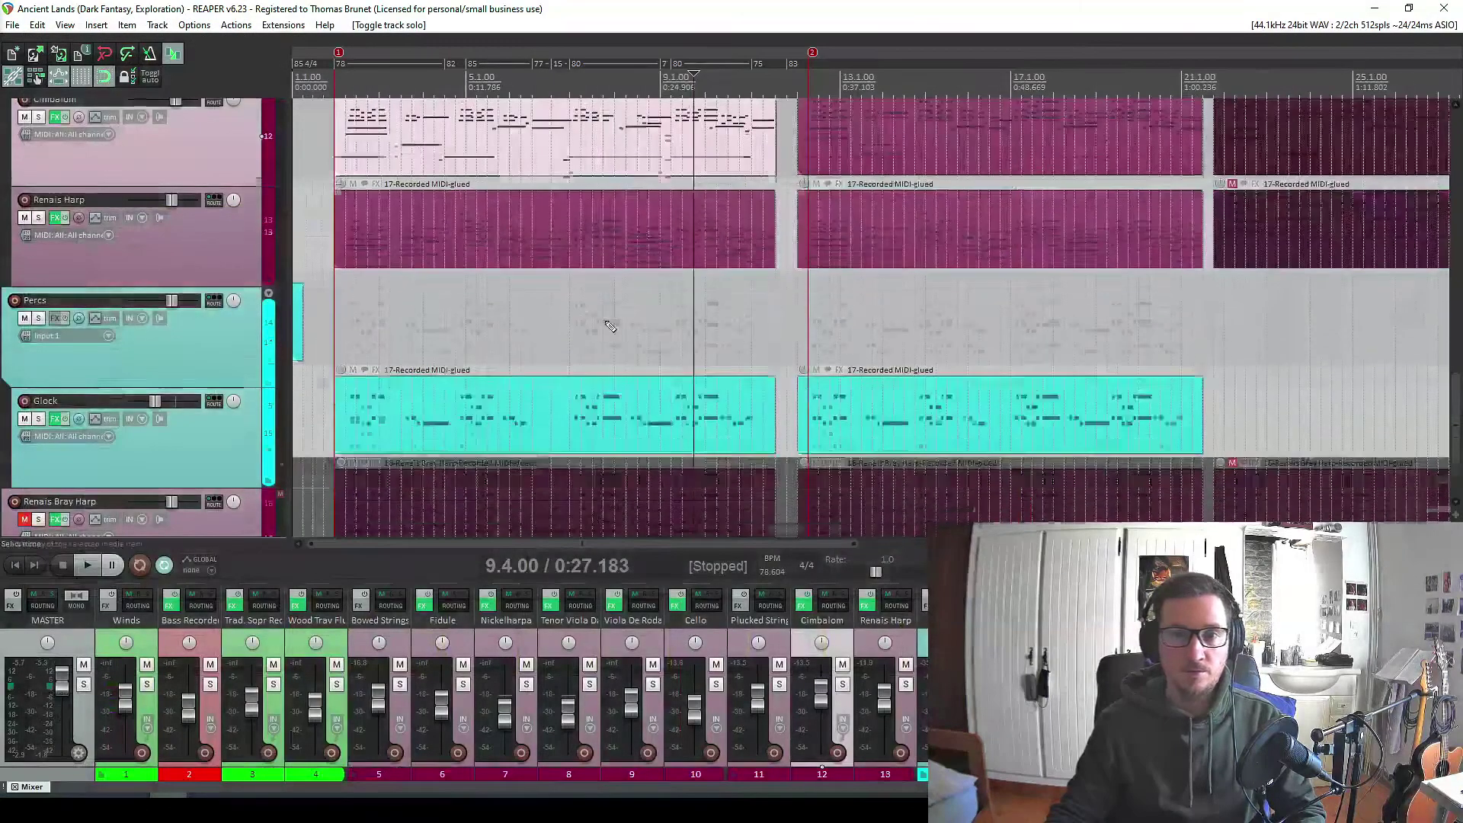
{"action": "scroll", "coordinate": [647, 328], "scroll_direction": "down", "scroll_amount": 4}
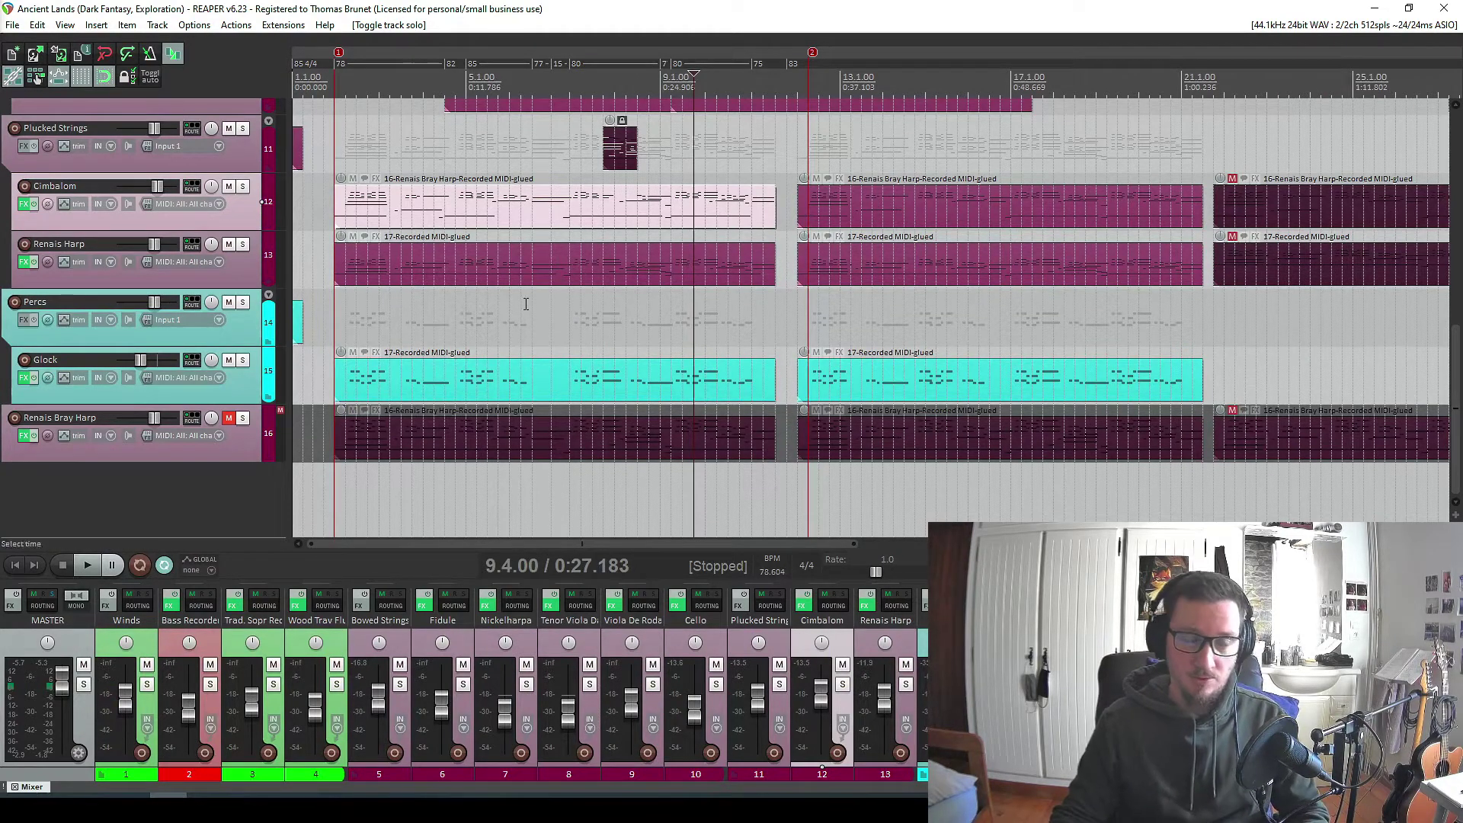
{"action": "key", "text": "1"}
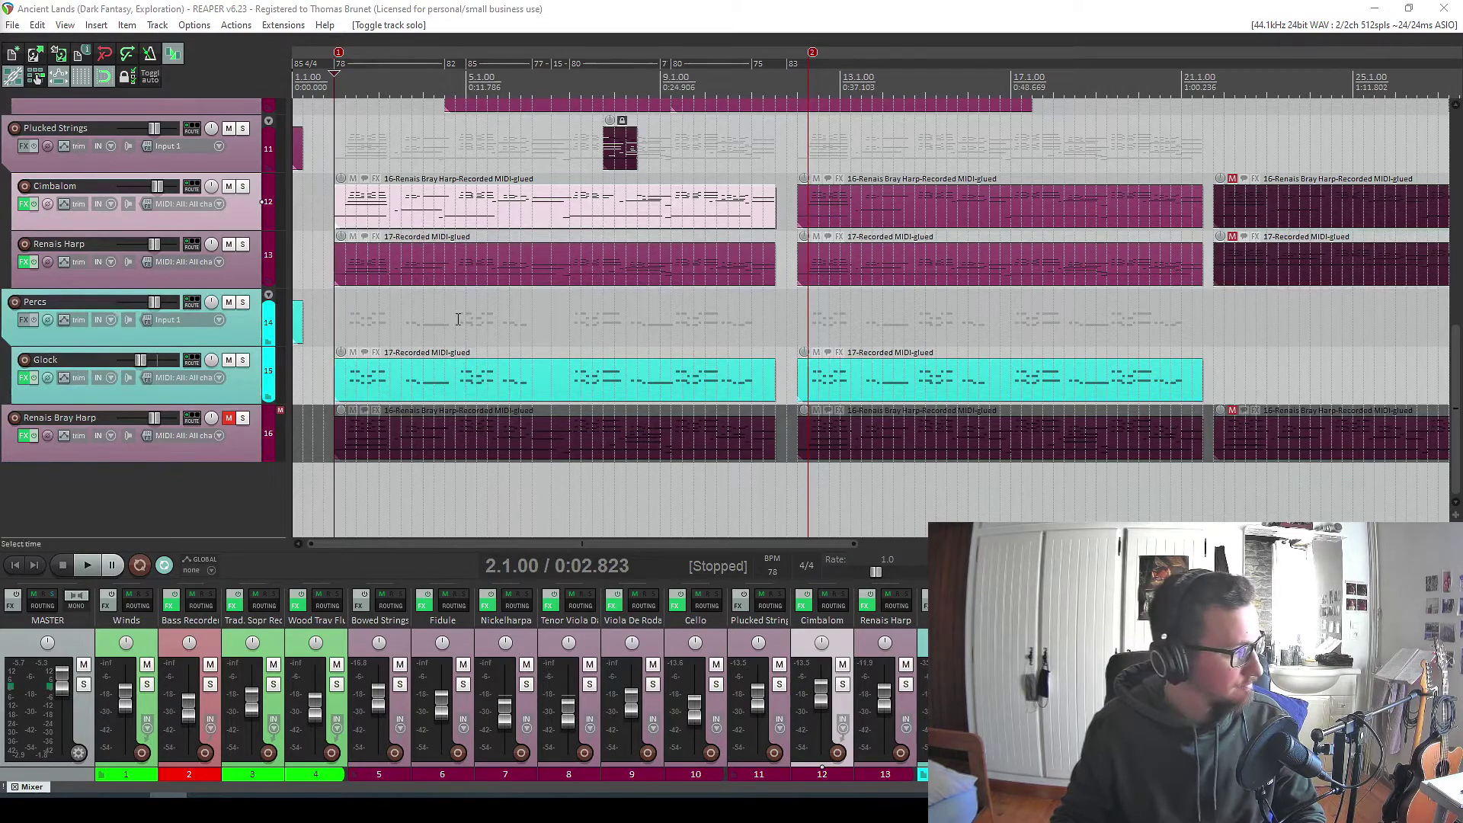
{"action": "left_click", "coordinate": [669, 303]}
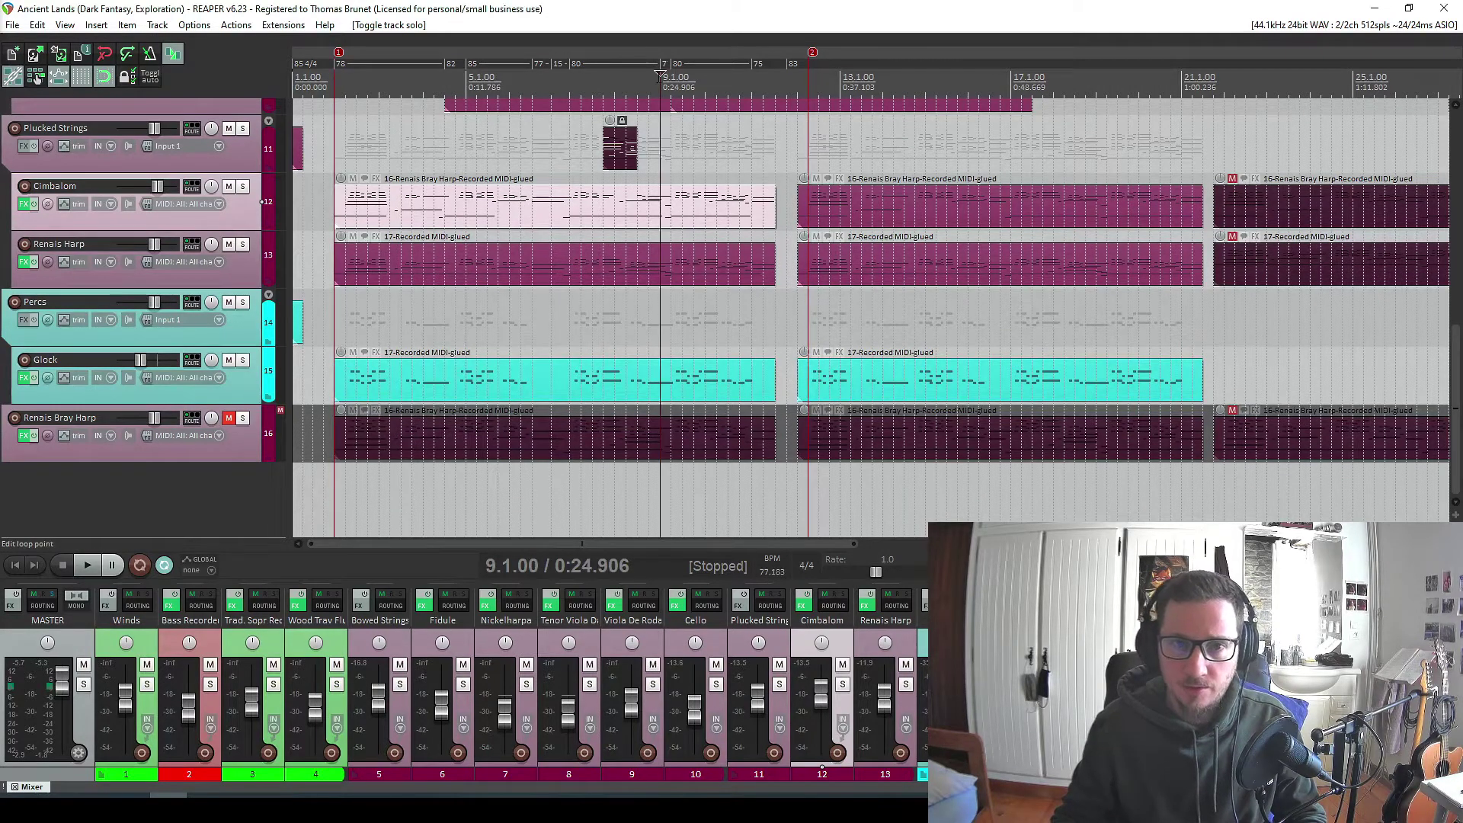
{"action": "scroll", "coordinate": [228, 305], "scroll_direction": "up", "scroll_amount": 2}
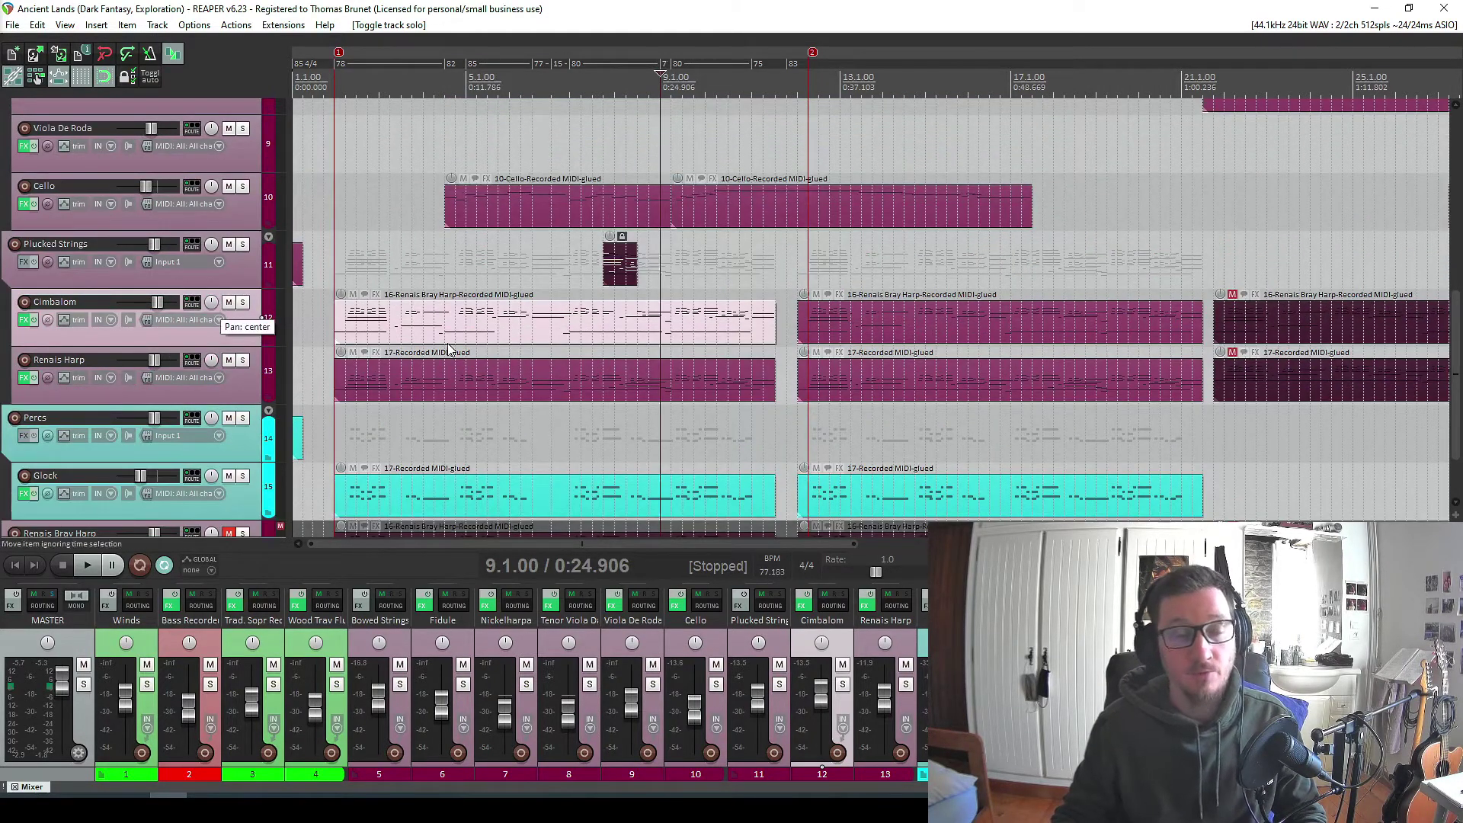
{"action": "key", "text": "space"}
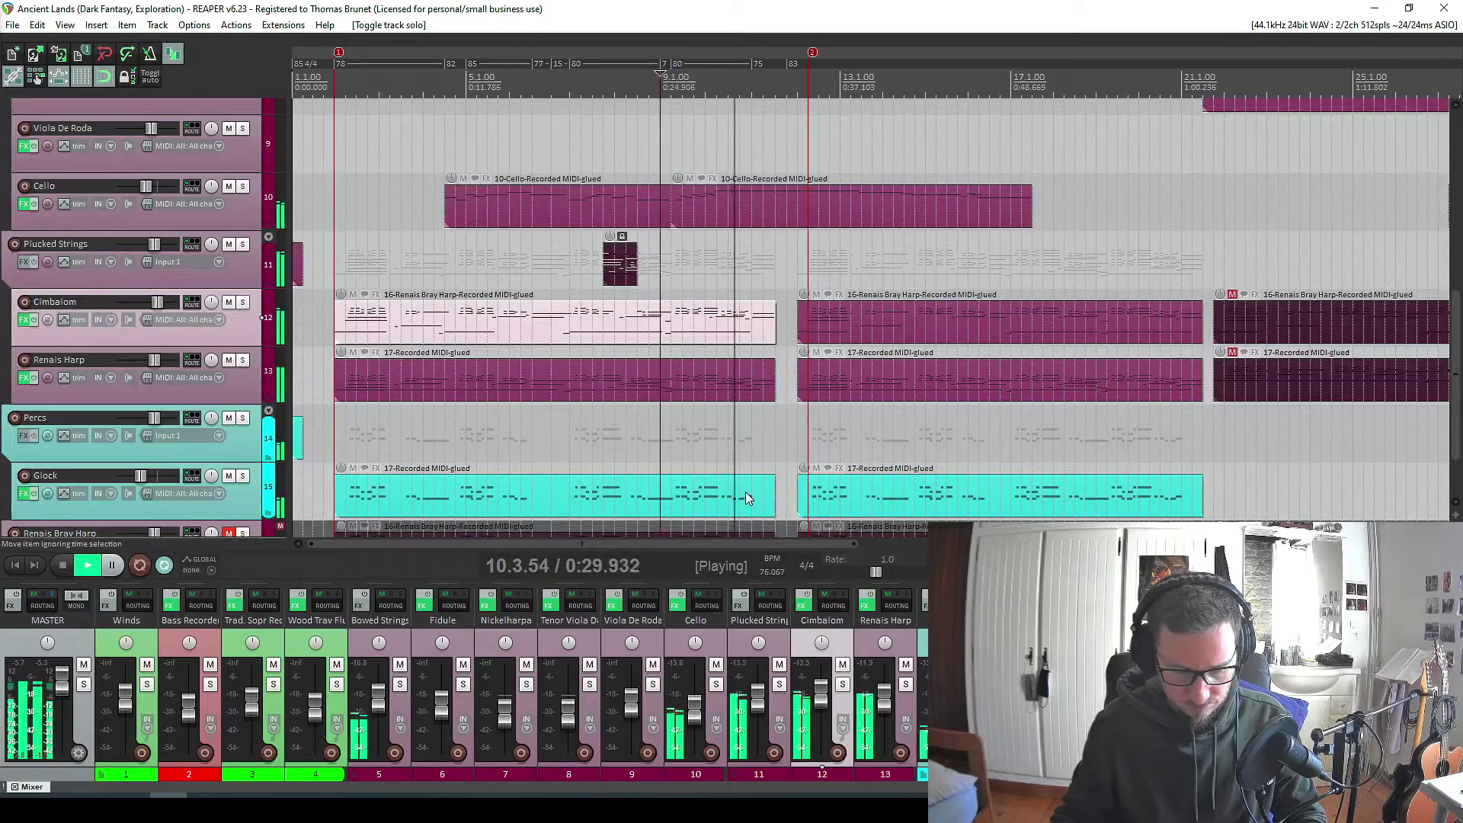
Inspect the selected Cimbalom item's notes around 9.2 in the MIDI editor and return to the arrangement.
{"action": "key", "text": "ctrl+alt+e"}
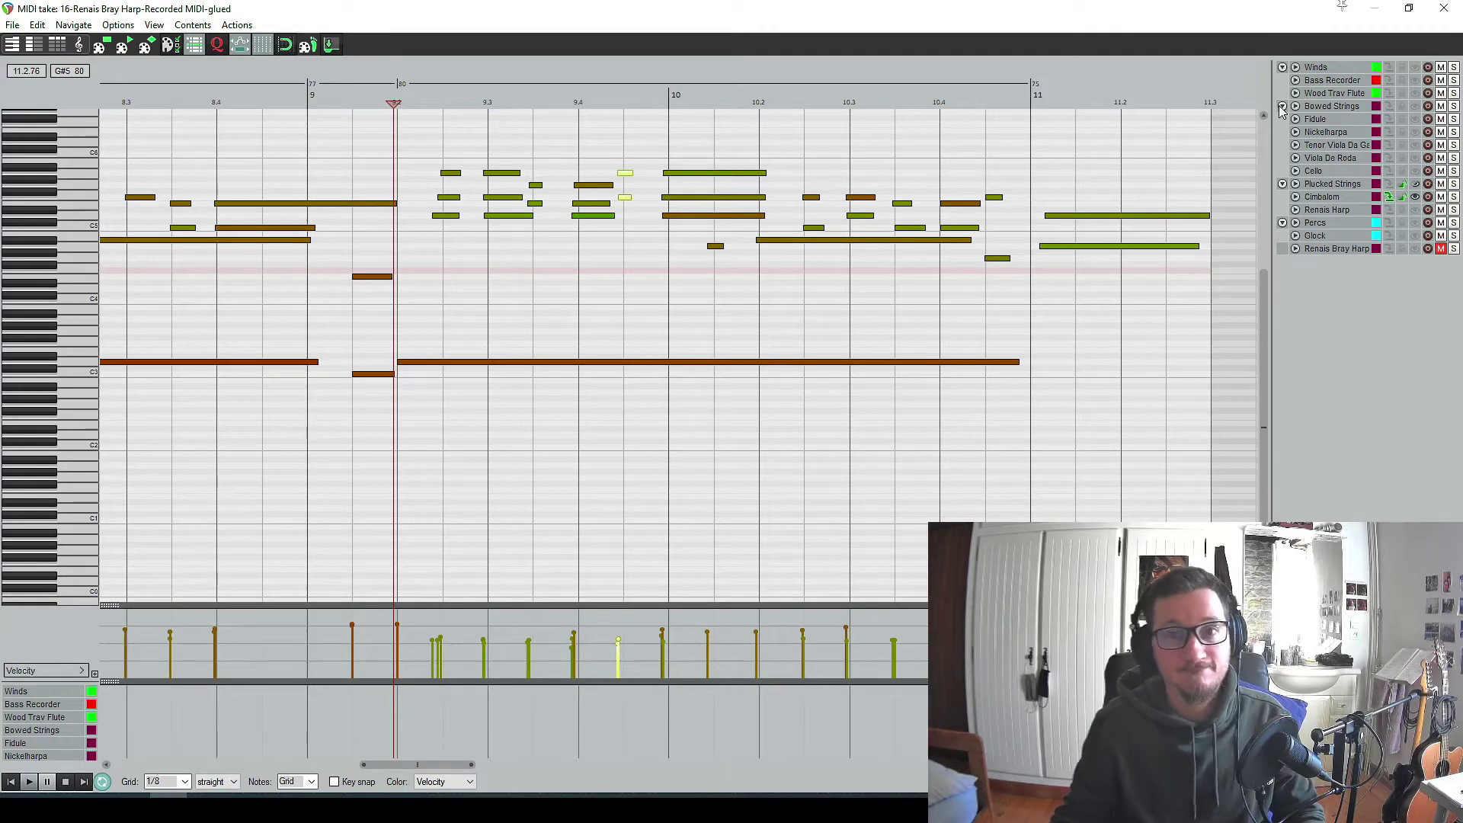
{"action": "left_click", "coordinate": [1443, 8]}
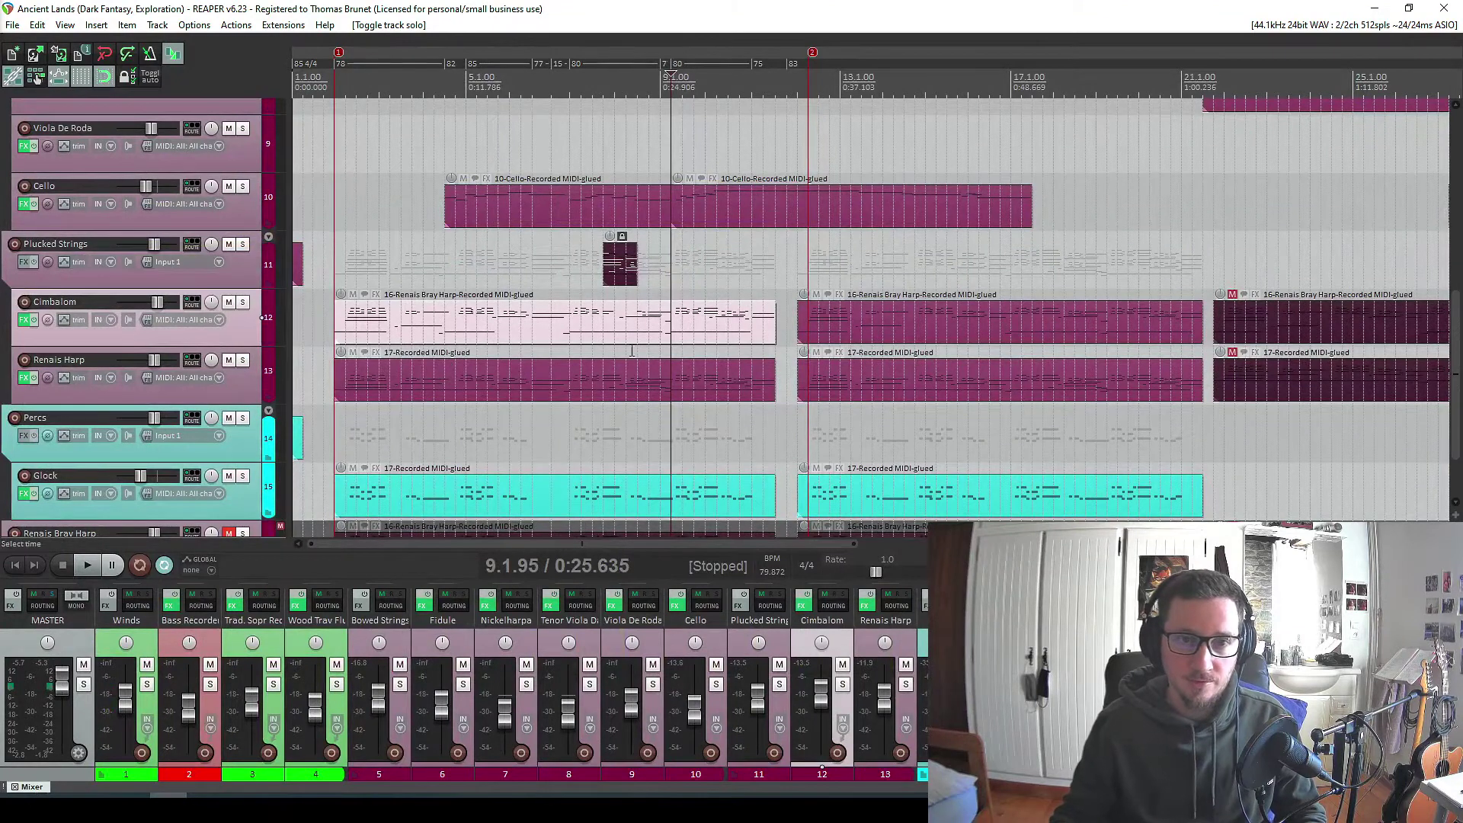
{"action": "scroll", "coordinate": [695, 409], "scroll_direction": "down", "scroll_amount": 3}
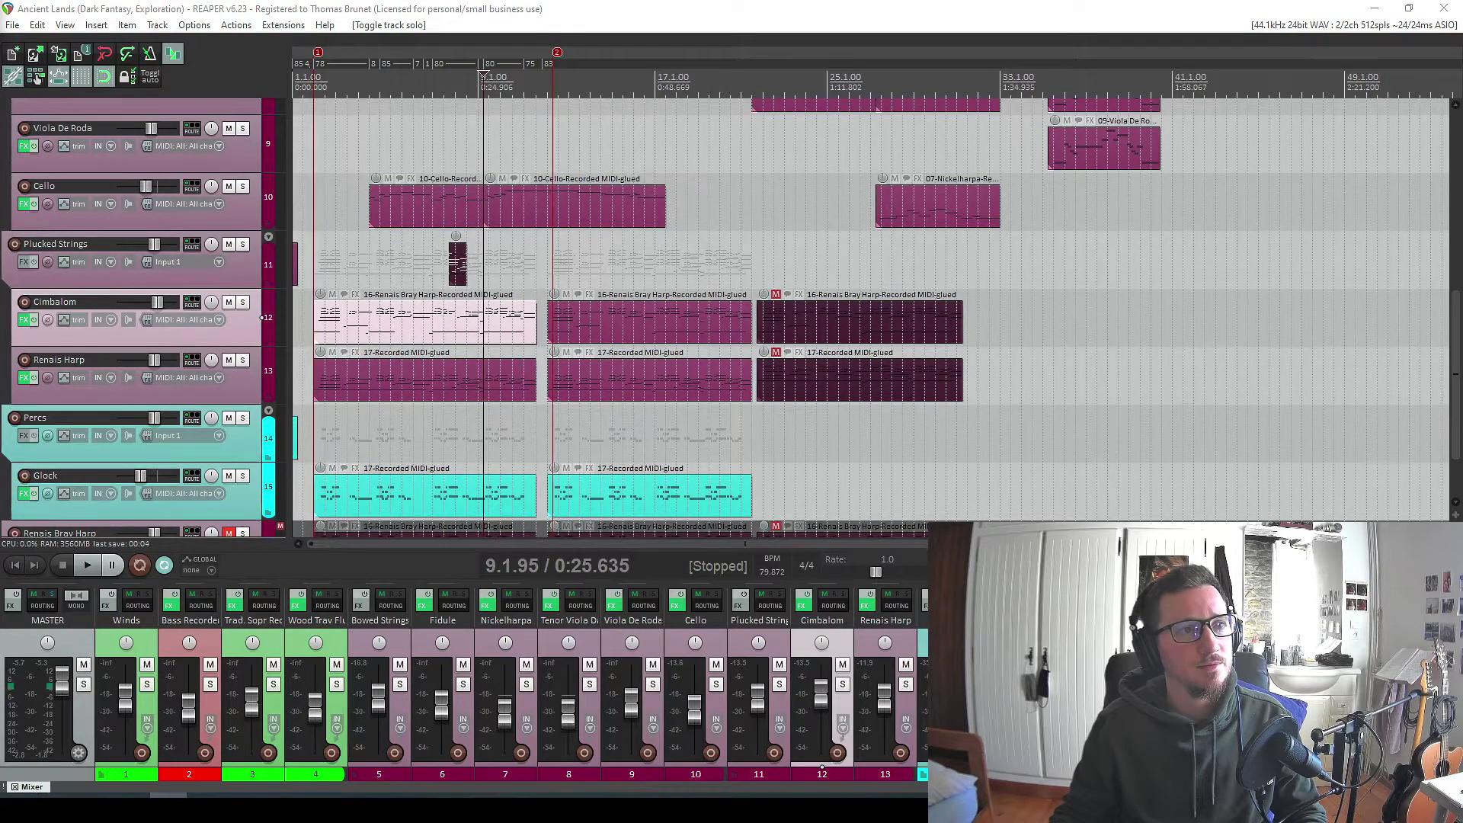
Set the Transient Master attack on the Renais Harp track to -36% while playing the soloed Plucked Strings folder.
{"action": "key", "text": "s"}
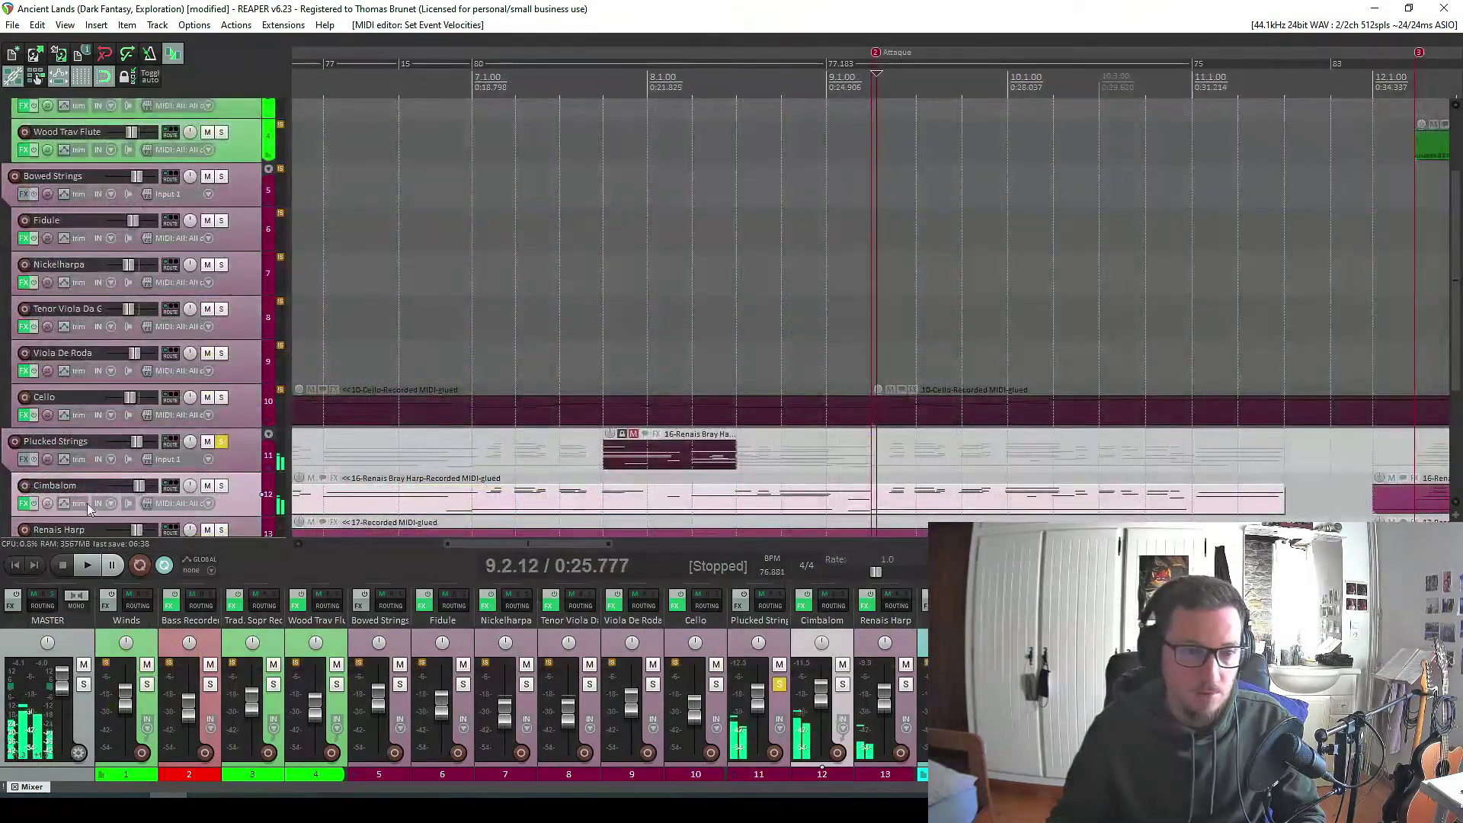
{"action": "left_click", "coordinate": [25, 459]}
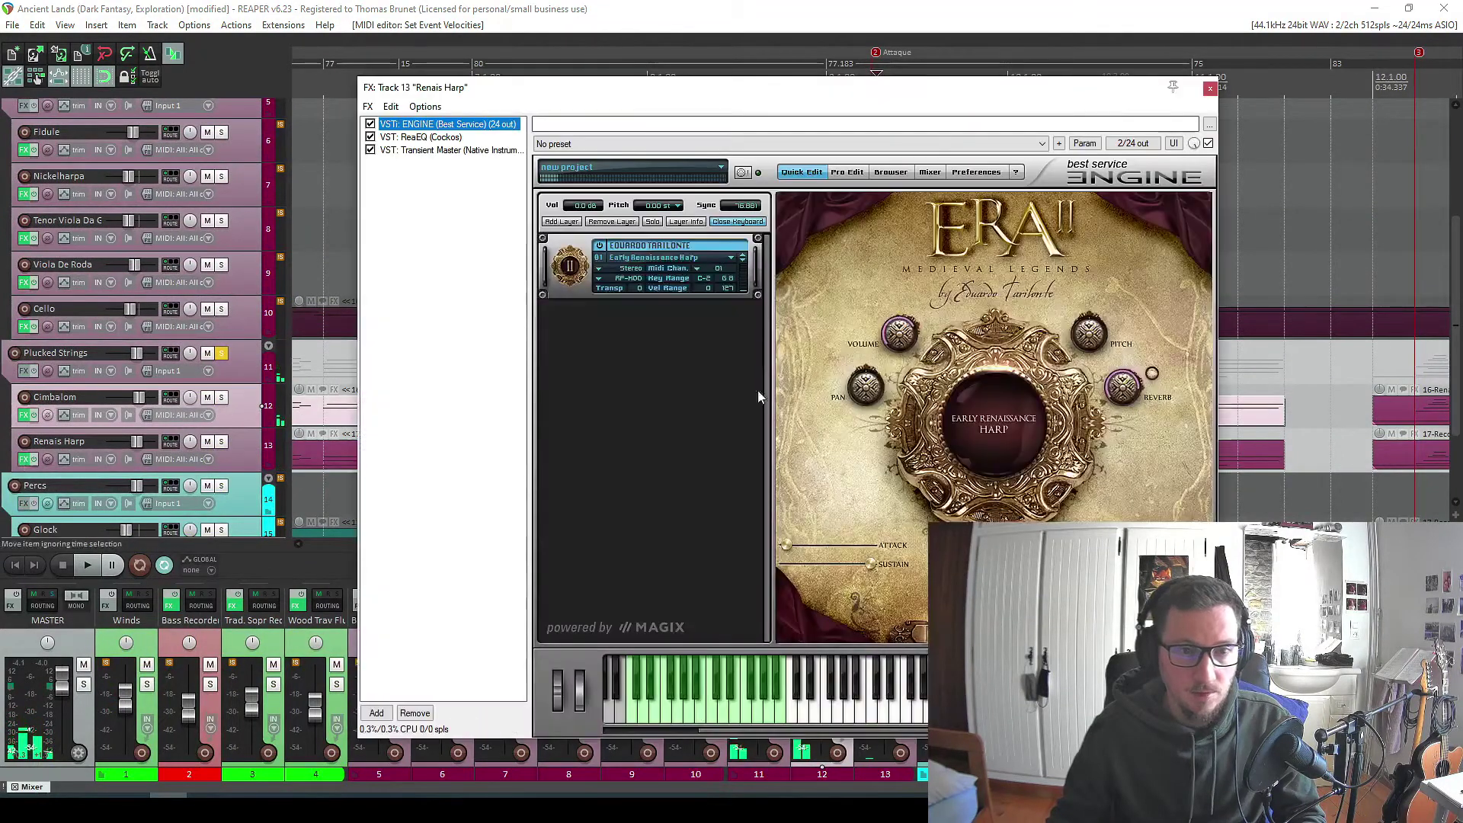
{"action": "left_click", "coordinate": [449, 150]}
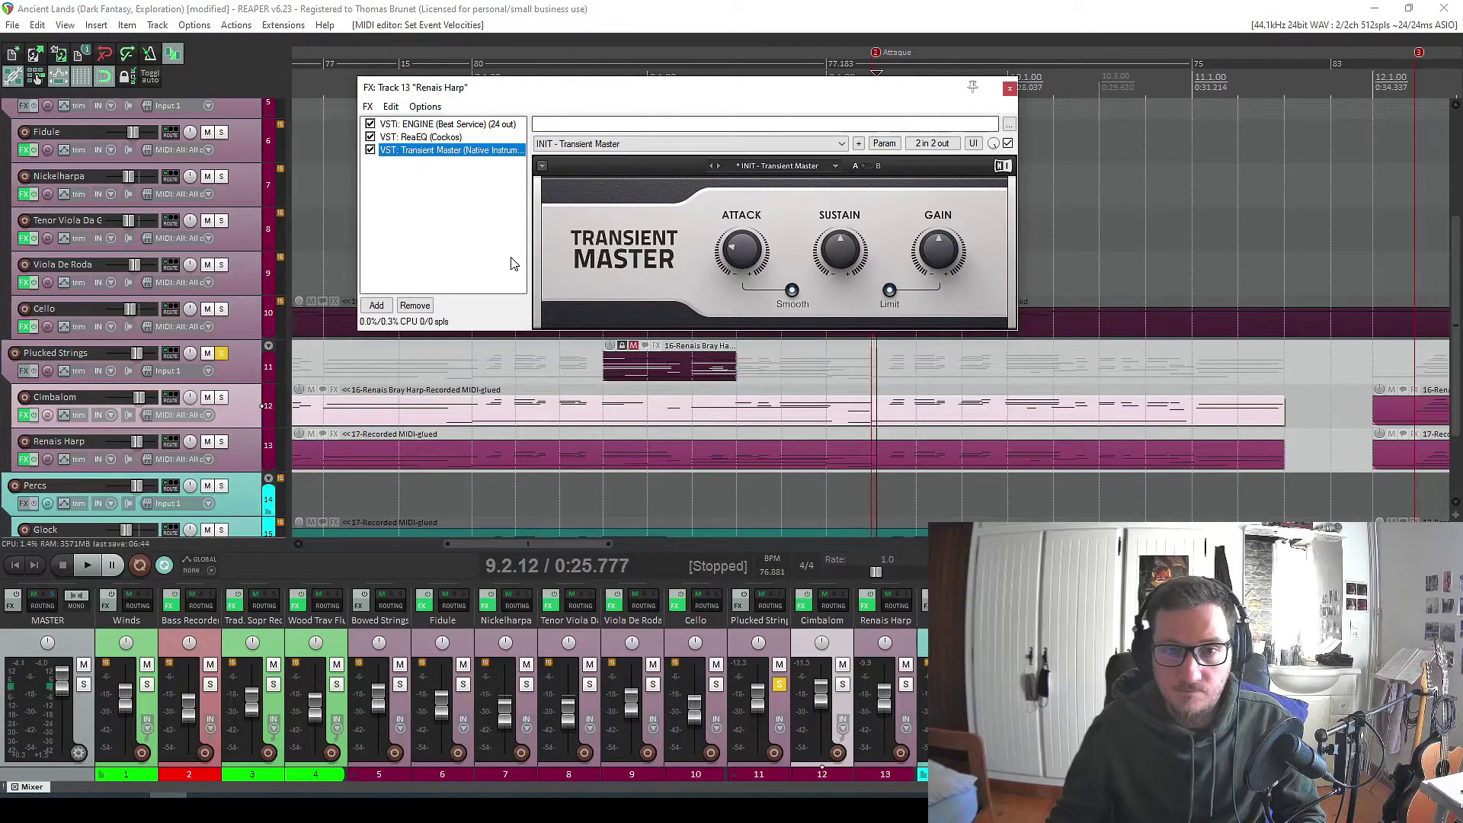
{"action": "mouse_move", "coordinate": [751, 262]}
{"action": "key", "text": "space"}
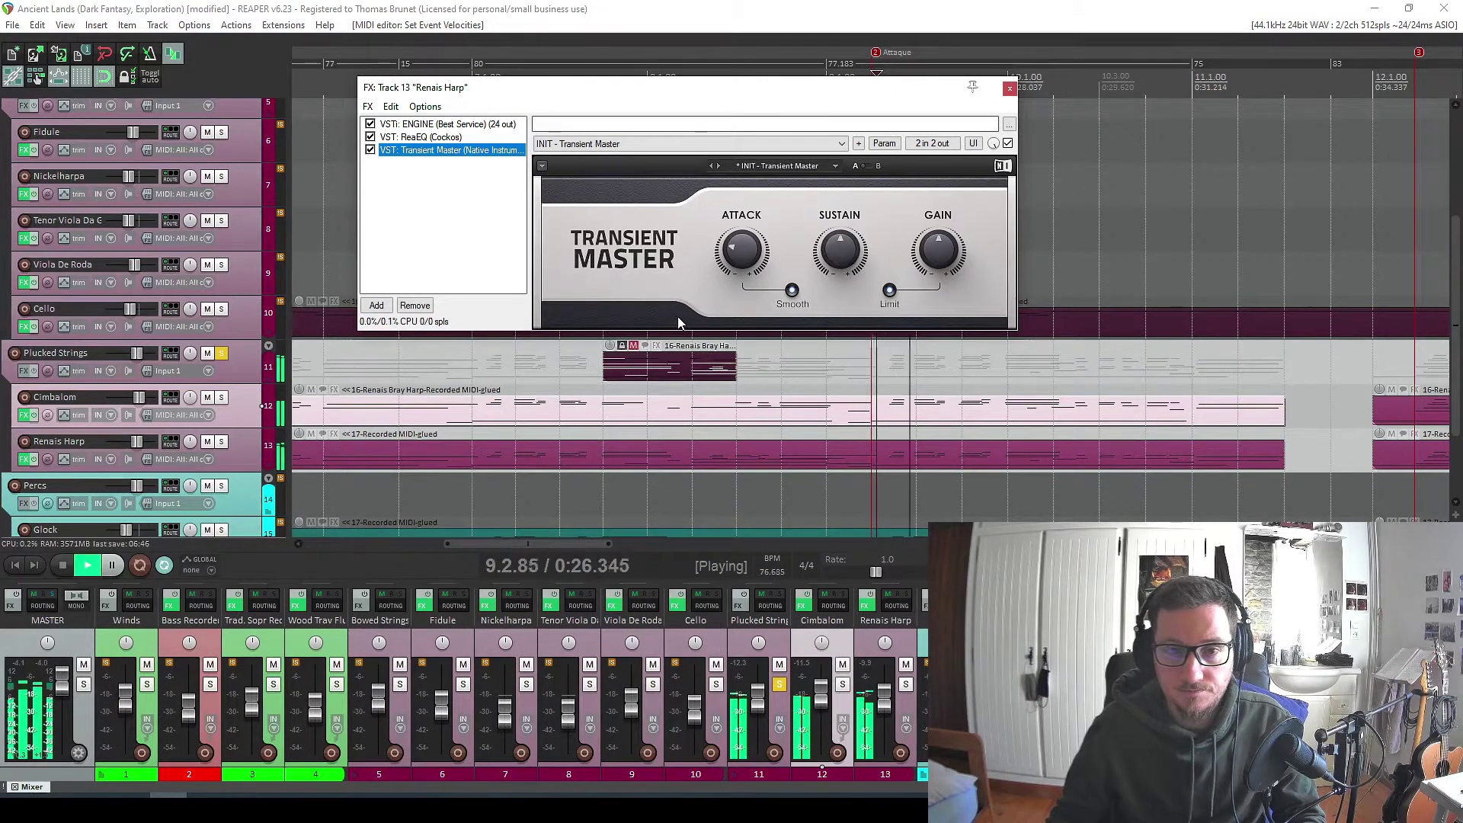
{"action": "left_click_drag", "start_coordinate": [751, 263], "coordinate": [746, 259]}
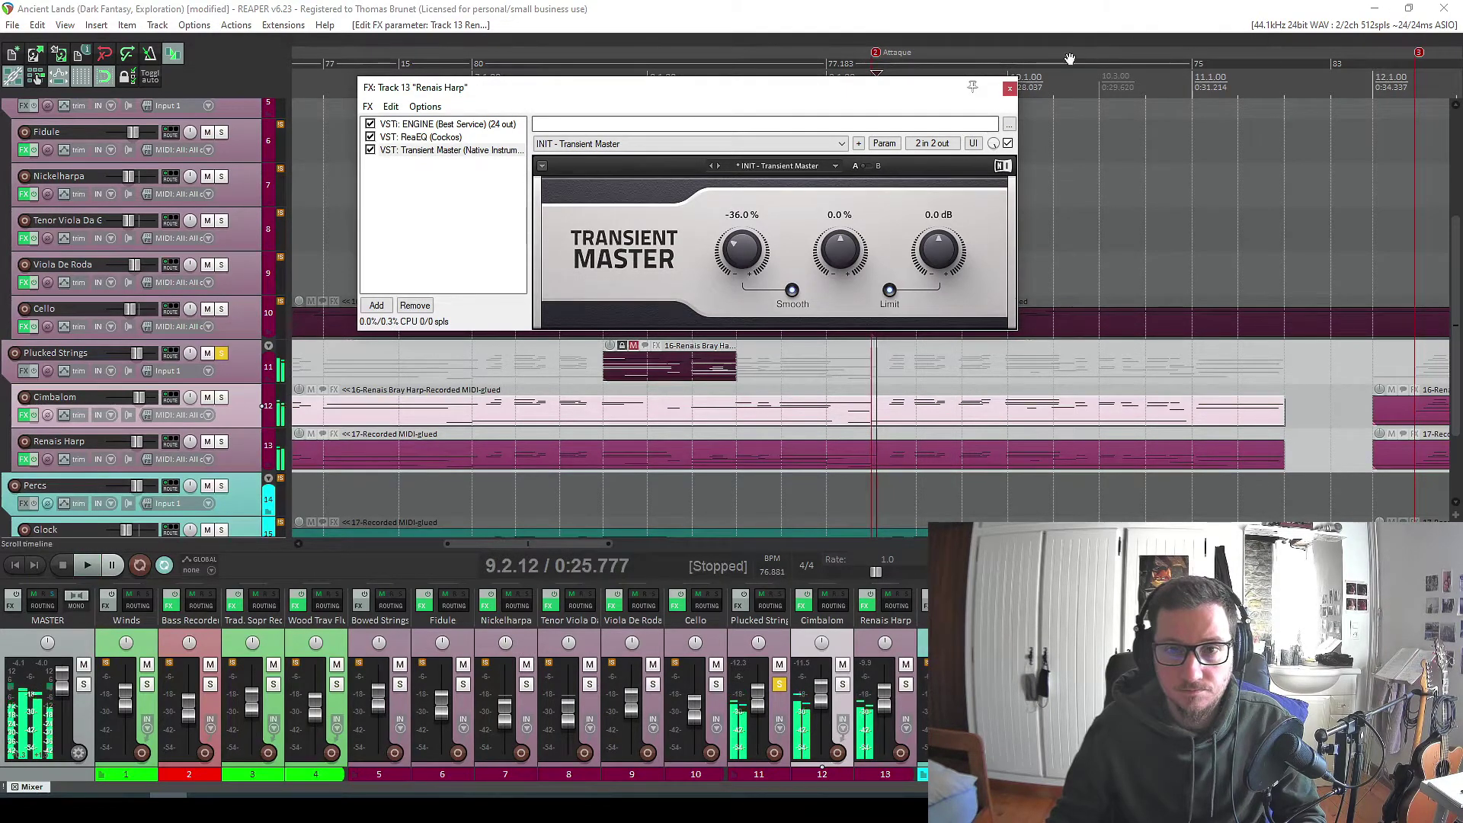
{"action": "left_click", "coordinate": [1009, 89]}
Listen to the soloed plucked strings from 9.1 through bar 11 and turn off the Plucked Strings solo.
{"action": "key", "text": "space"}
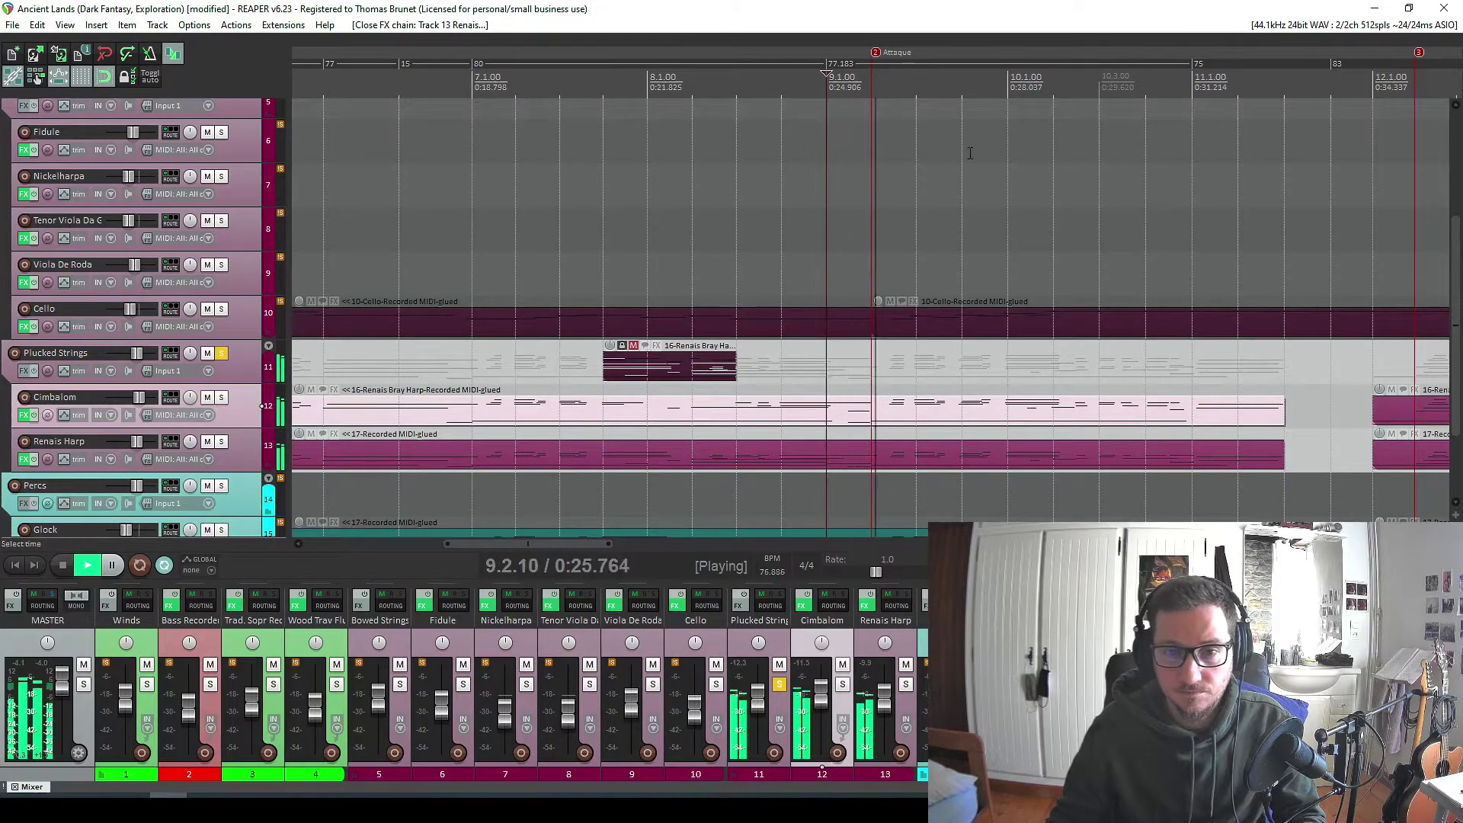
{"action": "scroll", "coordinate": [1049, 253], "scroll_direction": "down", "scroll_amount": 4}
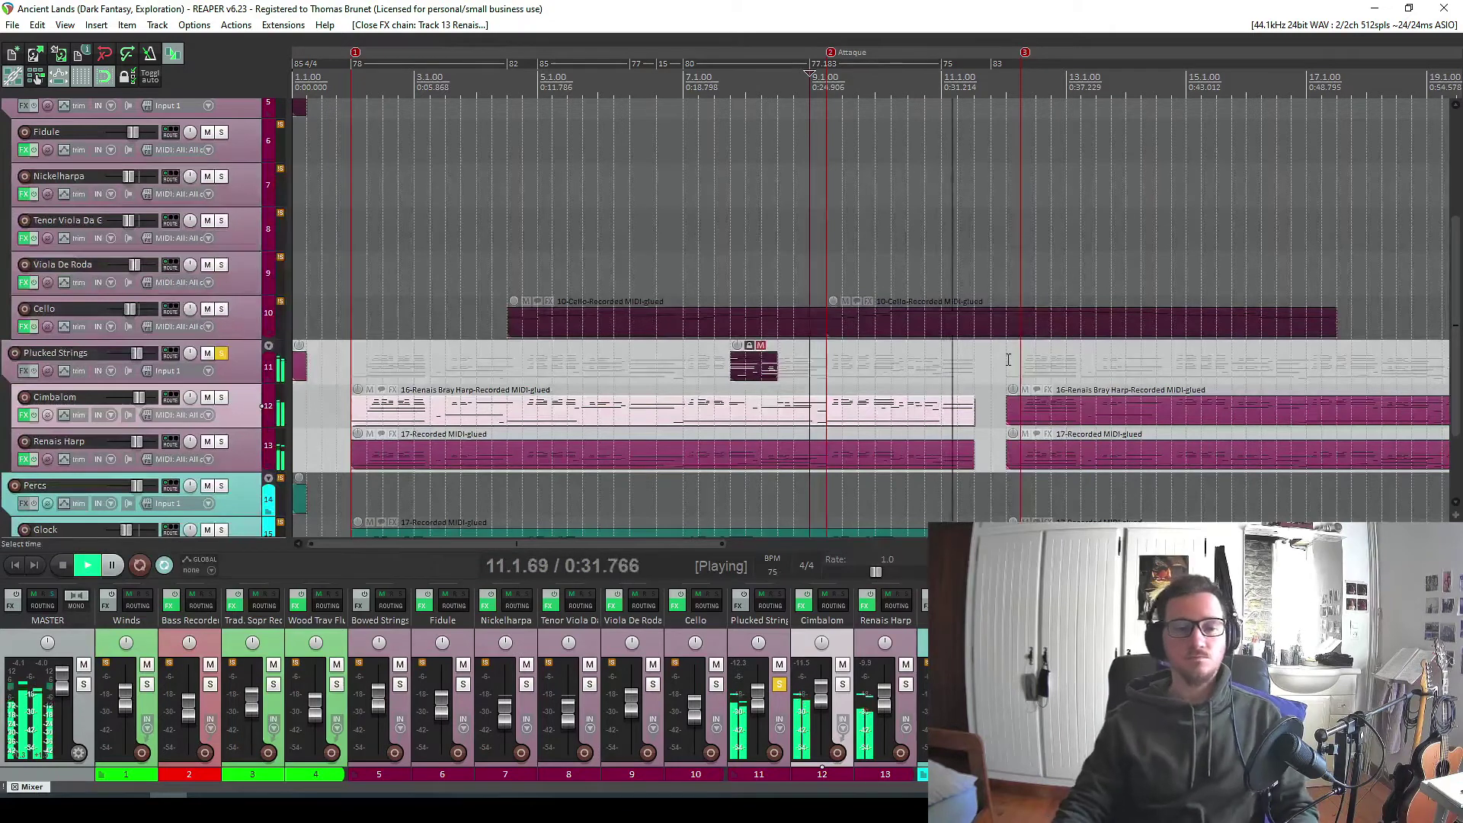
{"action": "key", "text": "space"}
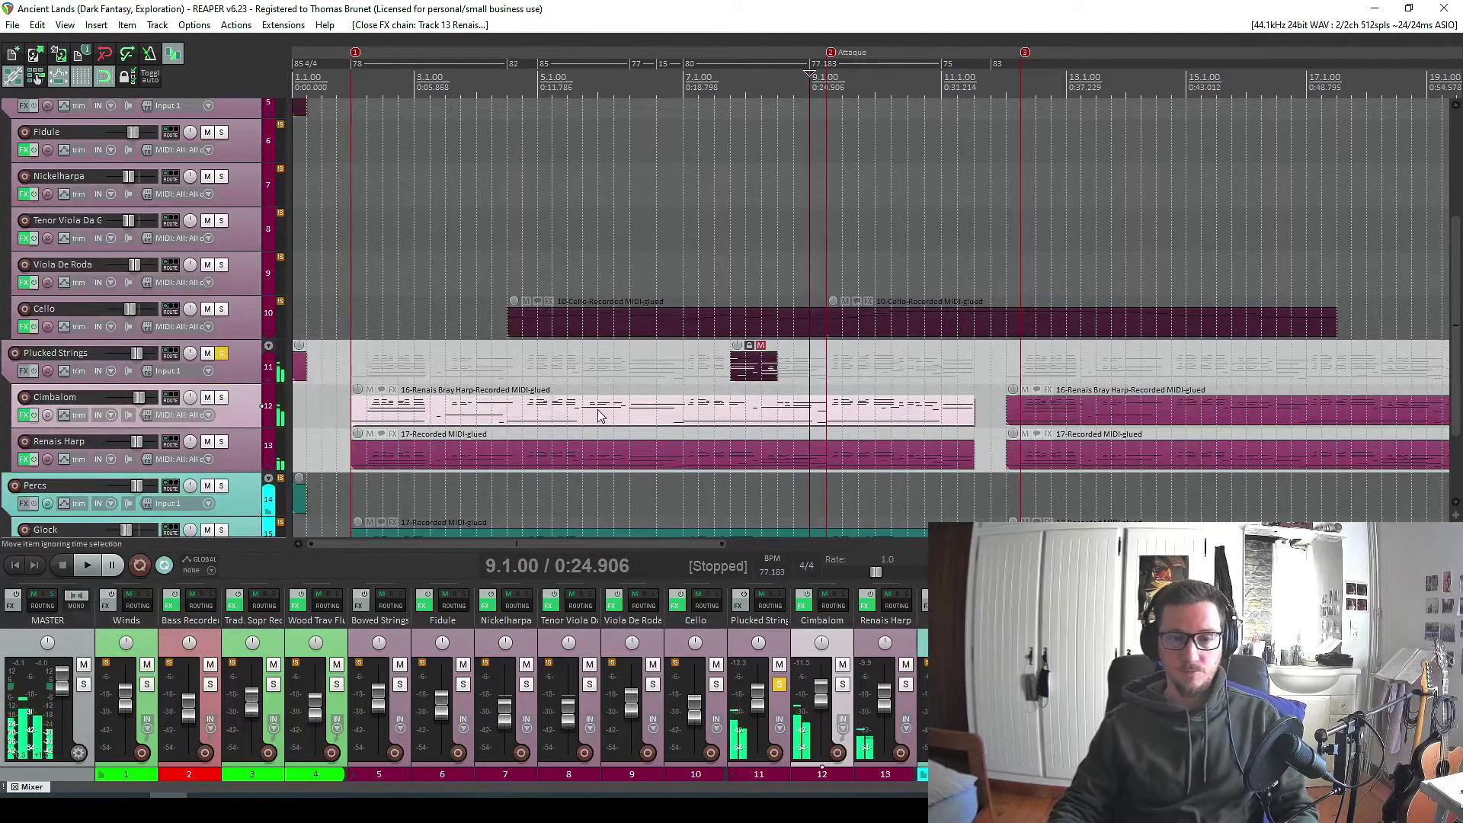
{"action": "left_click", "coordinate": [222, 352]}
Play all tracks from 12.2 and inspect the Wood Trav Flute track's ENGINE instrument during playback.
{"action": "scroll", "coordinate": [612, 264], "scroll_direction": "down", "scroll_amount": 4}
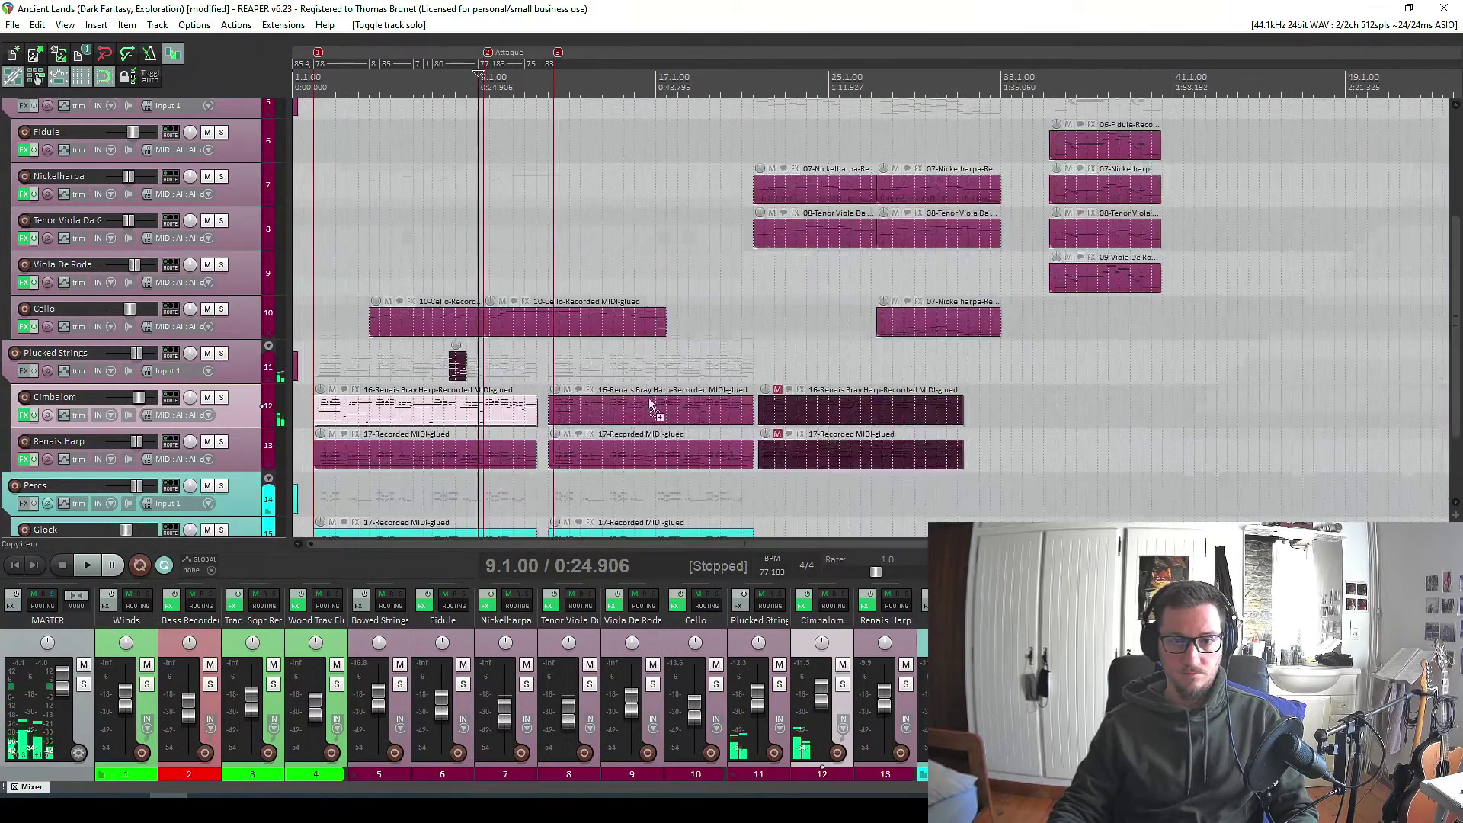
{"action": "scroll", "coordinate": [612, 264], "scroll_direction": "down", "scroll_amount": 3}
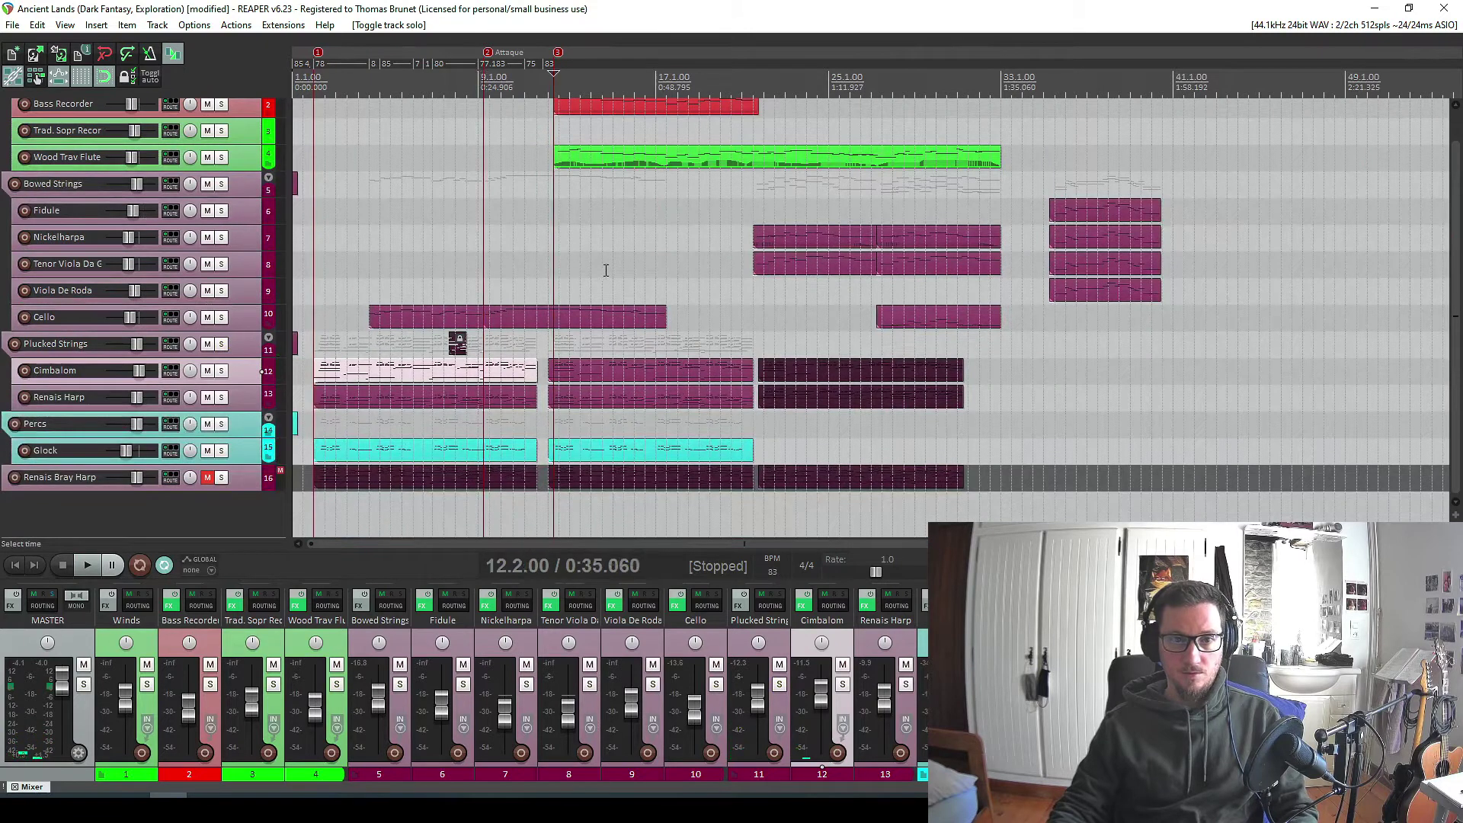
{"action": "key", "text": "space"}
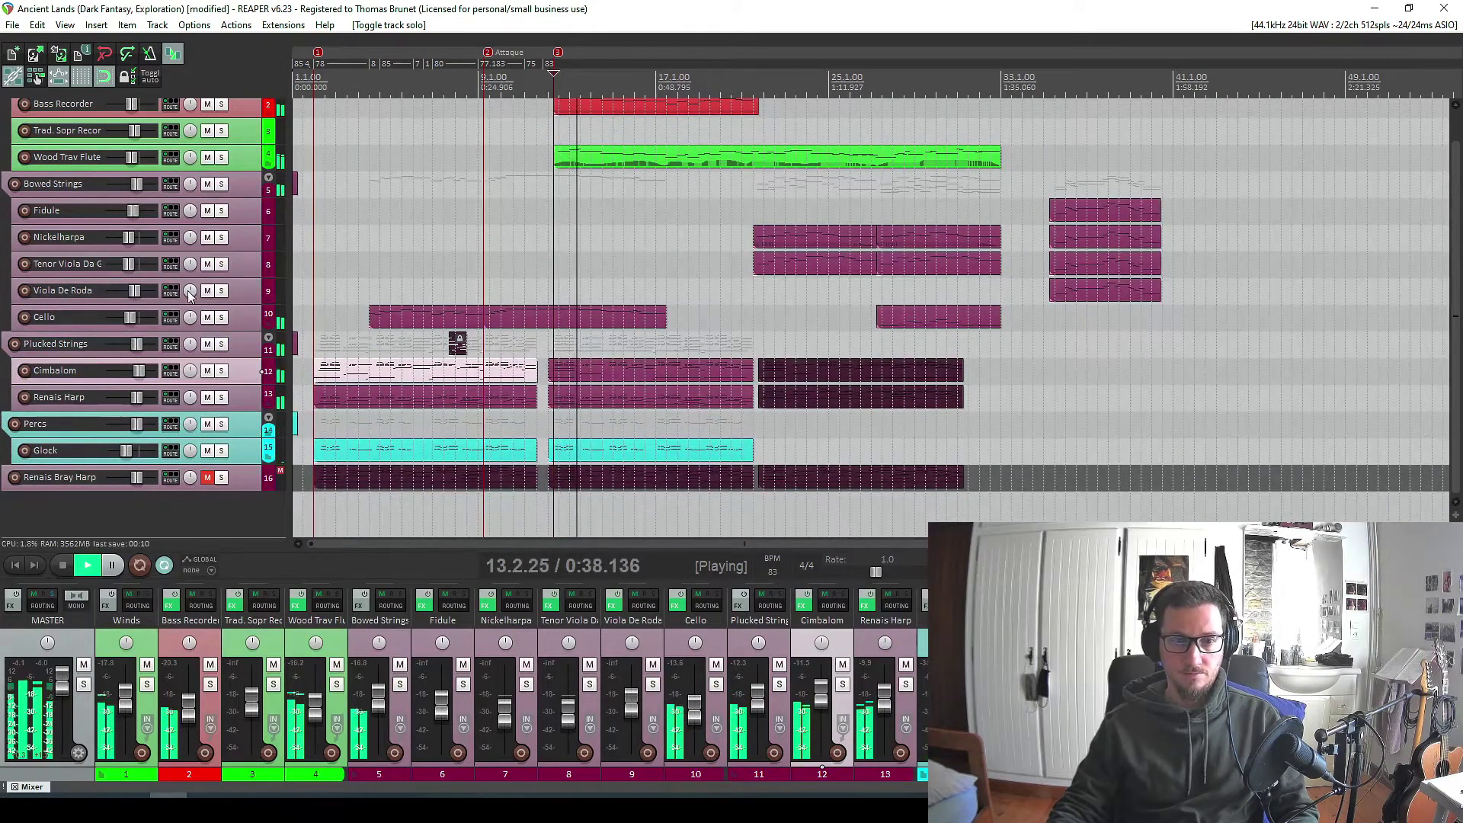
{"action": "scroll", "coordinate": [187, 290], "scroll_direction": "up", "scroll_amount": 1}
{"action": "scroll", "coordinate": [236, 227], "scroll_direction": "up", "scroll_amount": 3}
{"action": "scroll", "coordinate": [236, 227], "scroll_direction": "up", "scroll_amount": 3}
{"action": "left_click", "coordinate": [24, 204]}
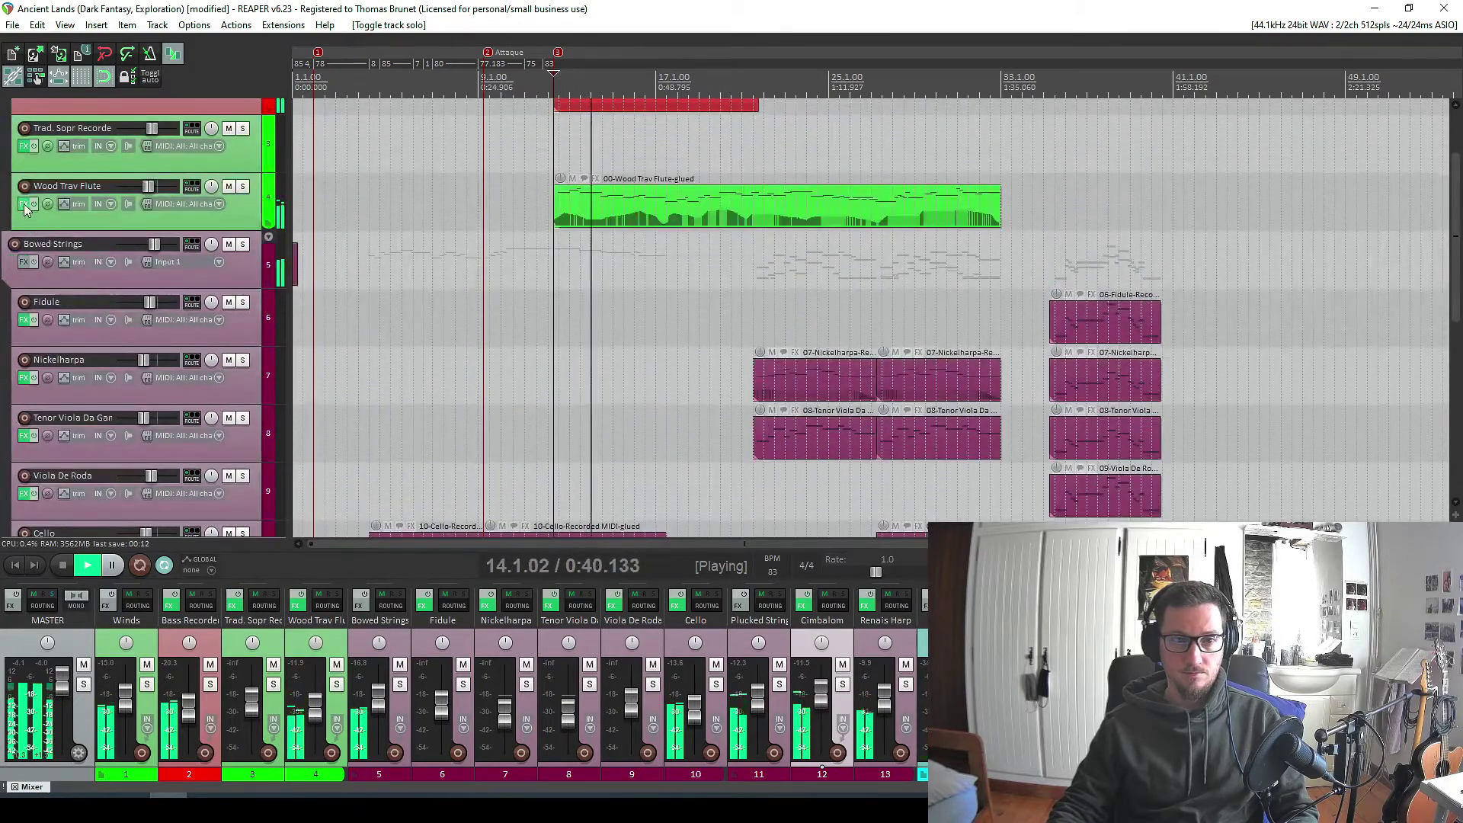
{"action": "key", "text": "Up"}
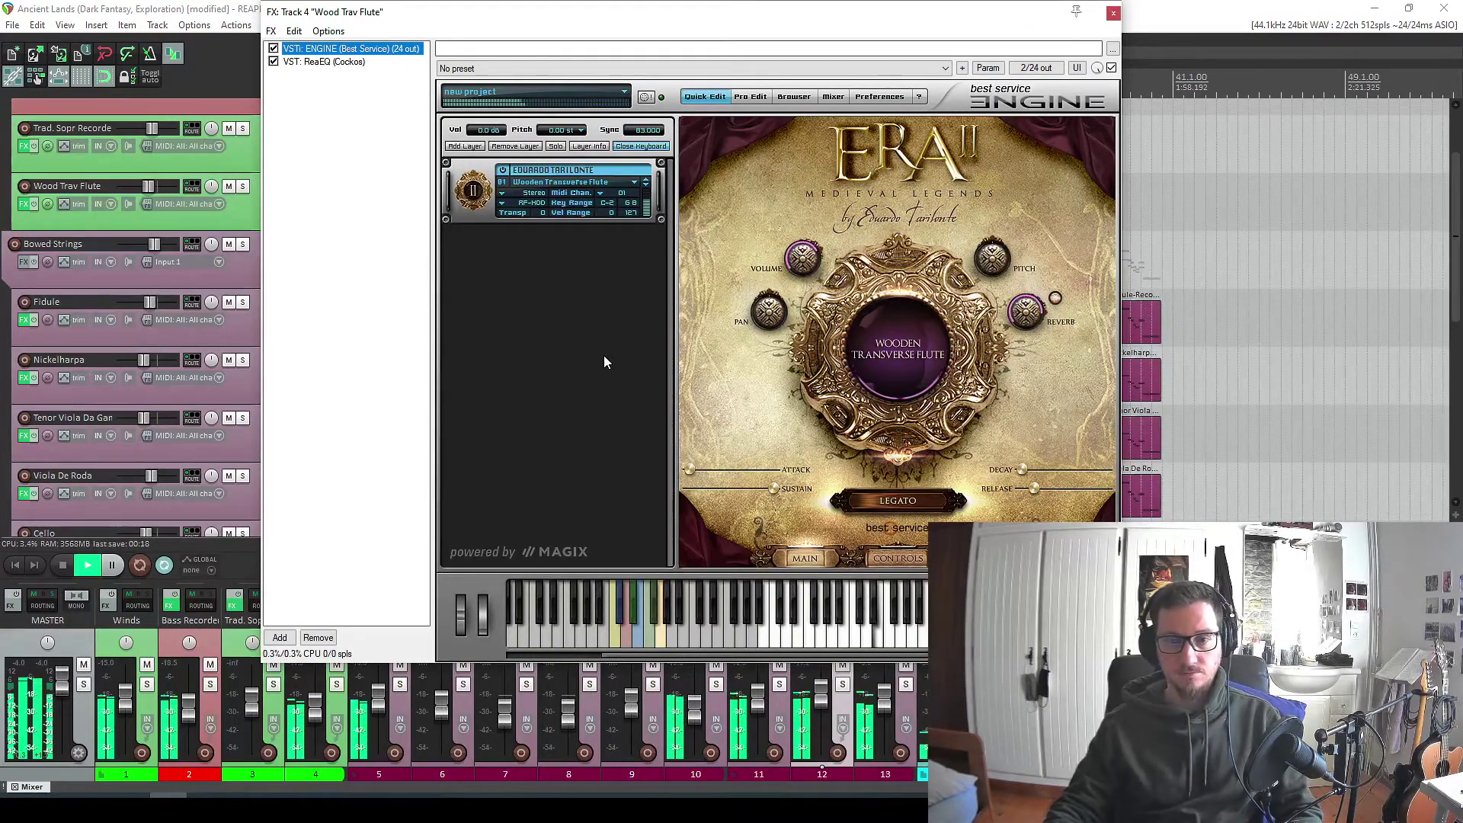
{"action": "left_click", "coordinate": [1113, 12]}
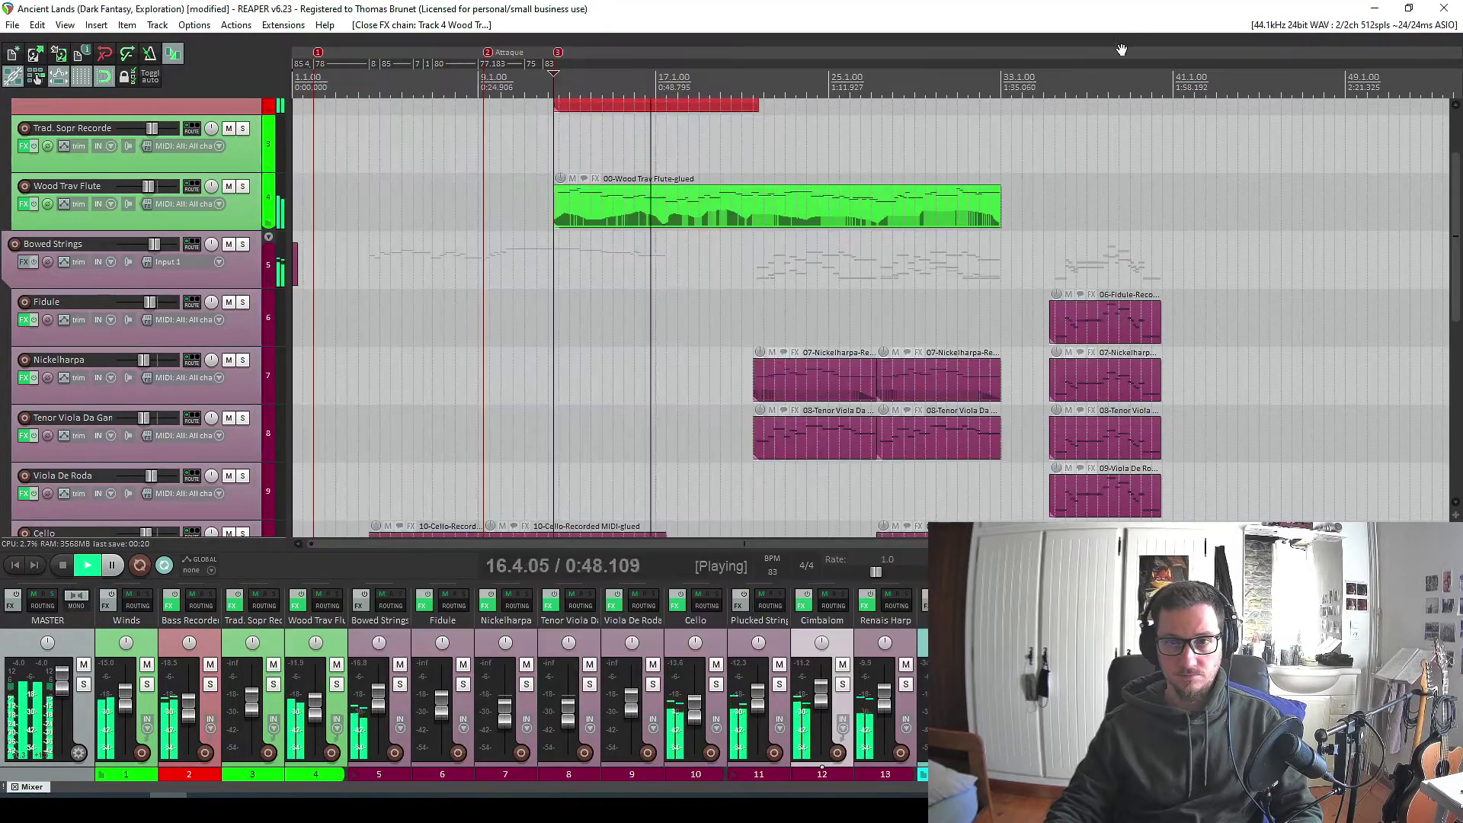
{"action": "scroll", "coordinate": [195, 227], "scroll_direction": "up", "scroll_amount": 2}
{"action": "key", "text": "space"}
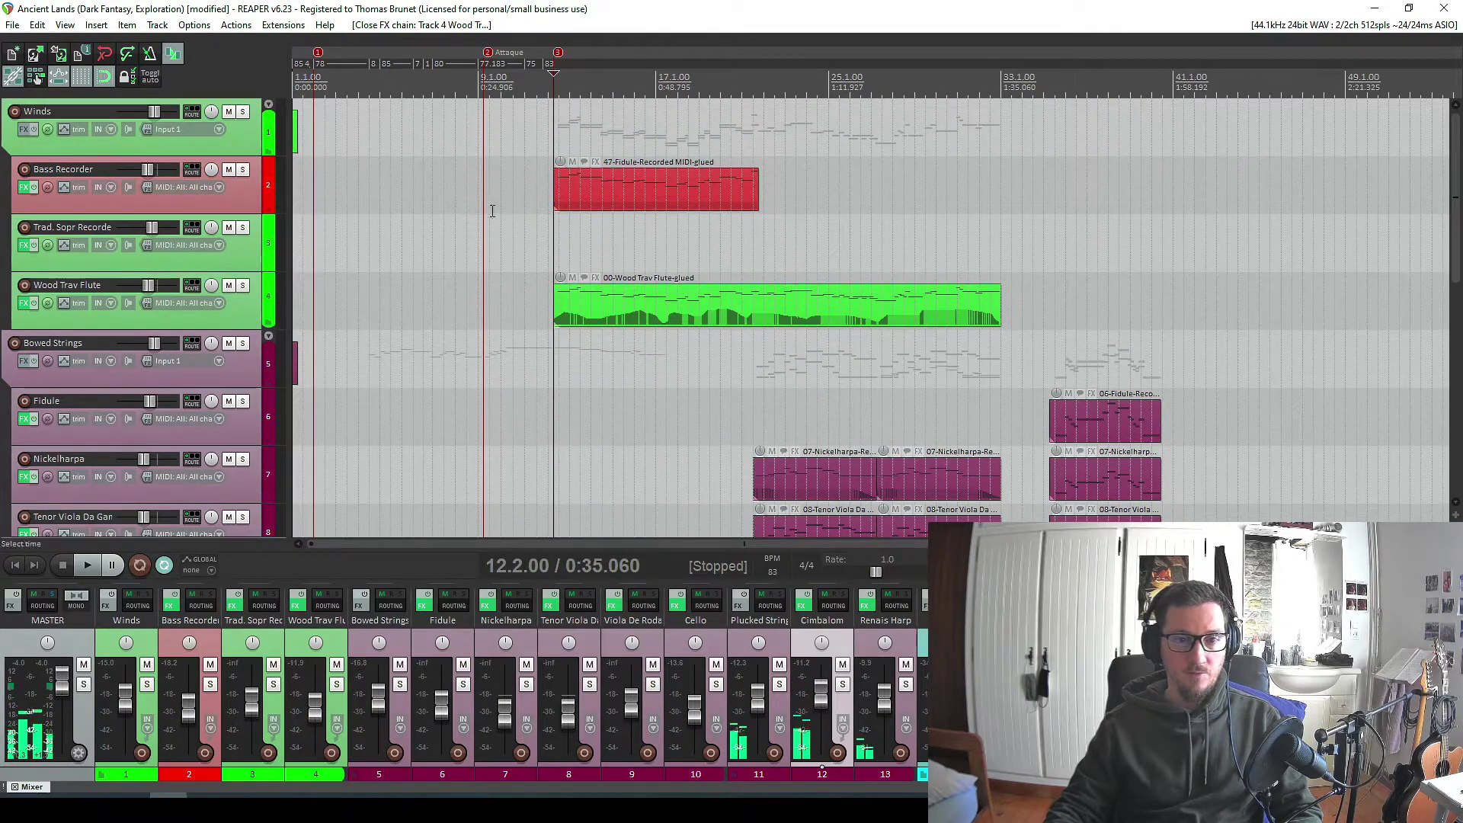
Open the Wood Trav Flute item in the MIDI editor, play it from 12.2, and make the Bass Recorder notes visible and editable alongside.
{"action": "double_click", "coordinate": [601, 309]}
{"action": "scroll", "coordinate": [698, 376], "scroll_direction": "down", "scroll_amount": 3}
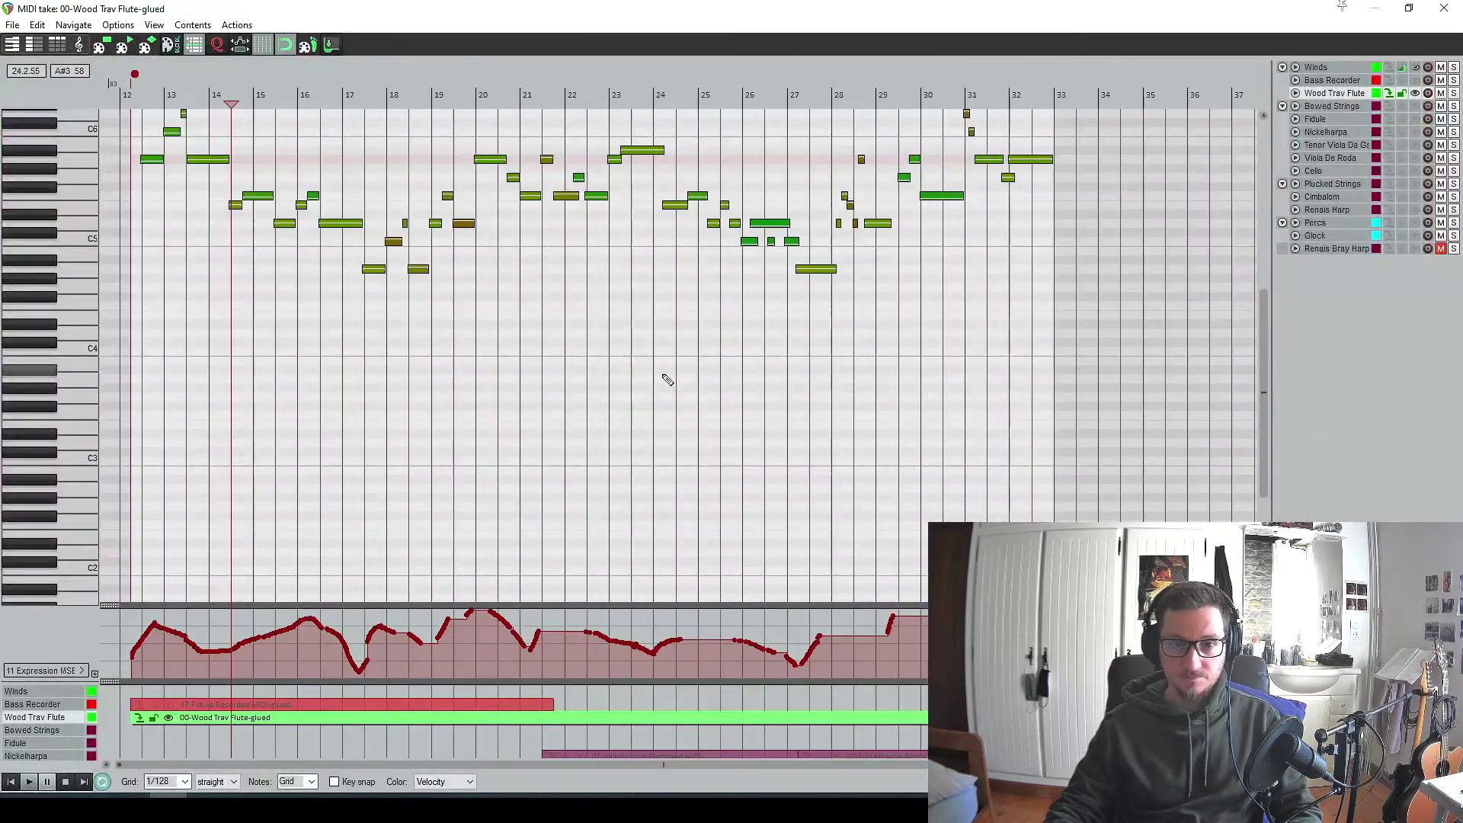
{"action": "scroll", "coordinate": [666, 382], "scroll_direction": "up", "scroll_amount": 3}
{"action": "key", "text": "space"}
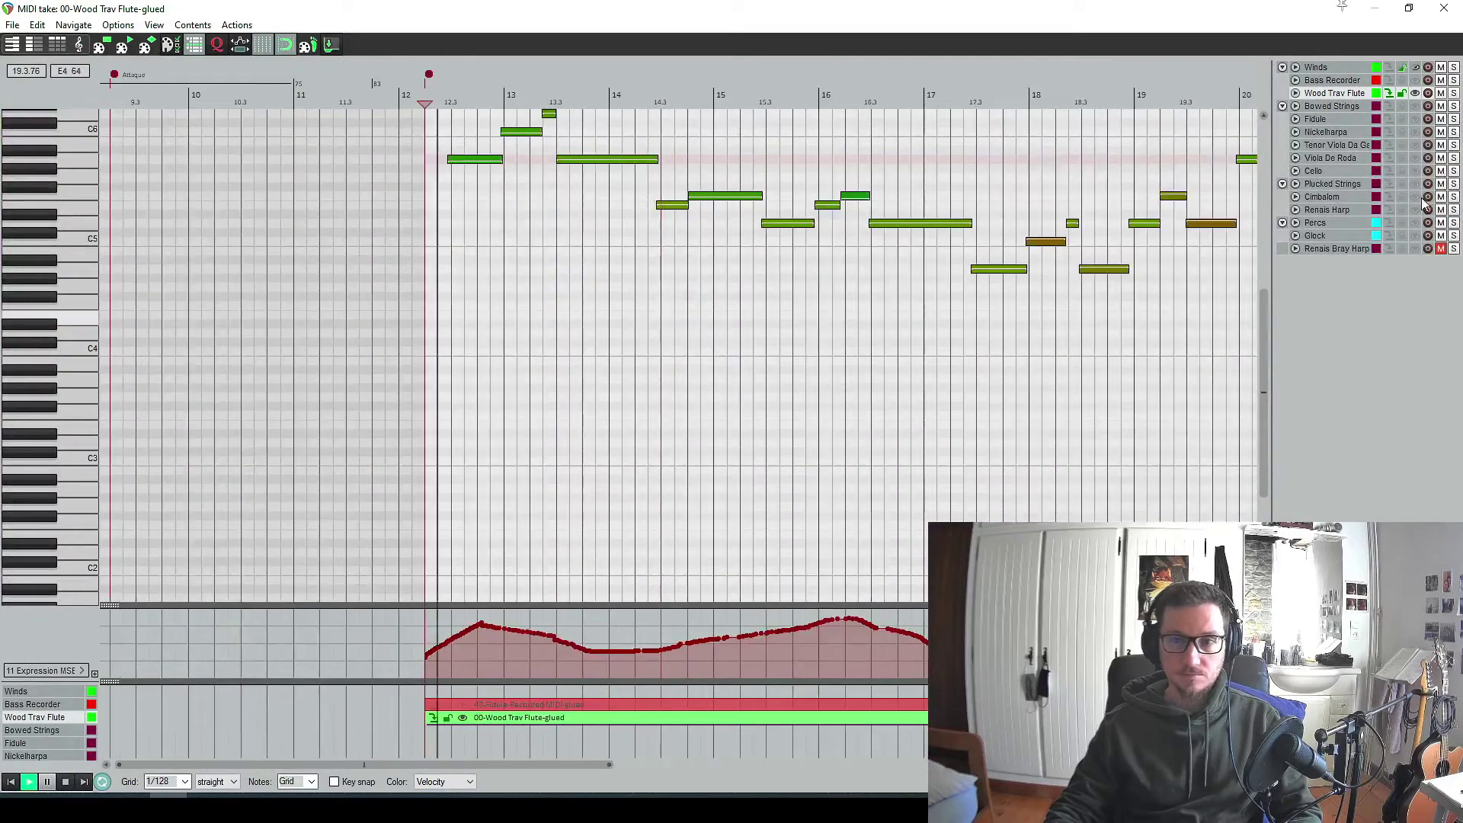
{"action": "left_click", "coordinate": [1401, 80]}
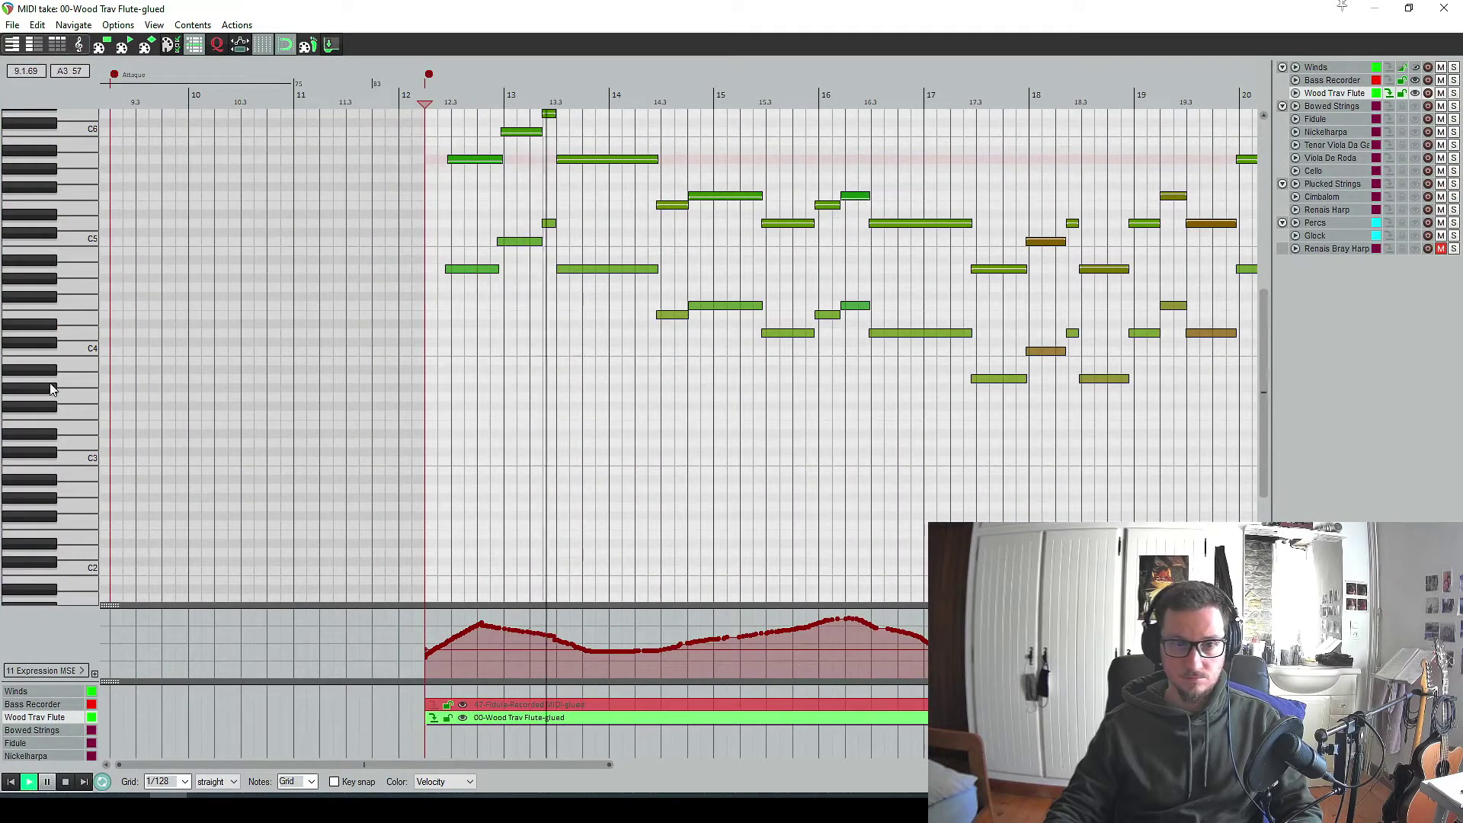
Make the first two Bass Recorder notes start slightly later and extend the first note's end past bar 13, checking by playing.
{"action": "scroll", "coordinate": [473, 327], "scroll_direction": "up", "scroll_amount": 1}
{"action": "left_click_drag", "start_coordinate": [458, 259], "coordinate": [474, 305]}
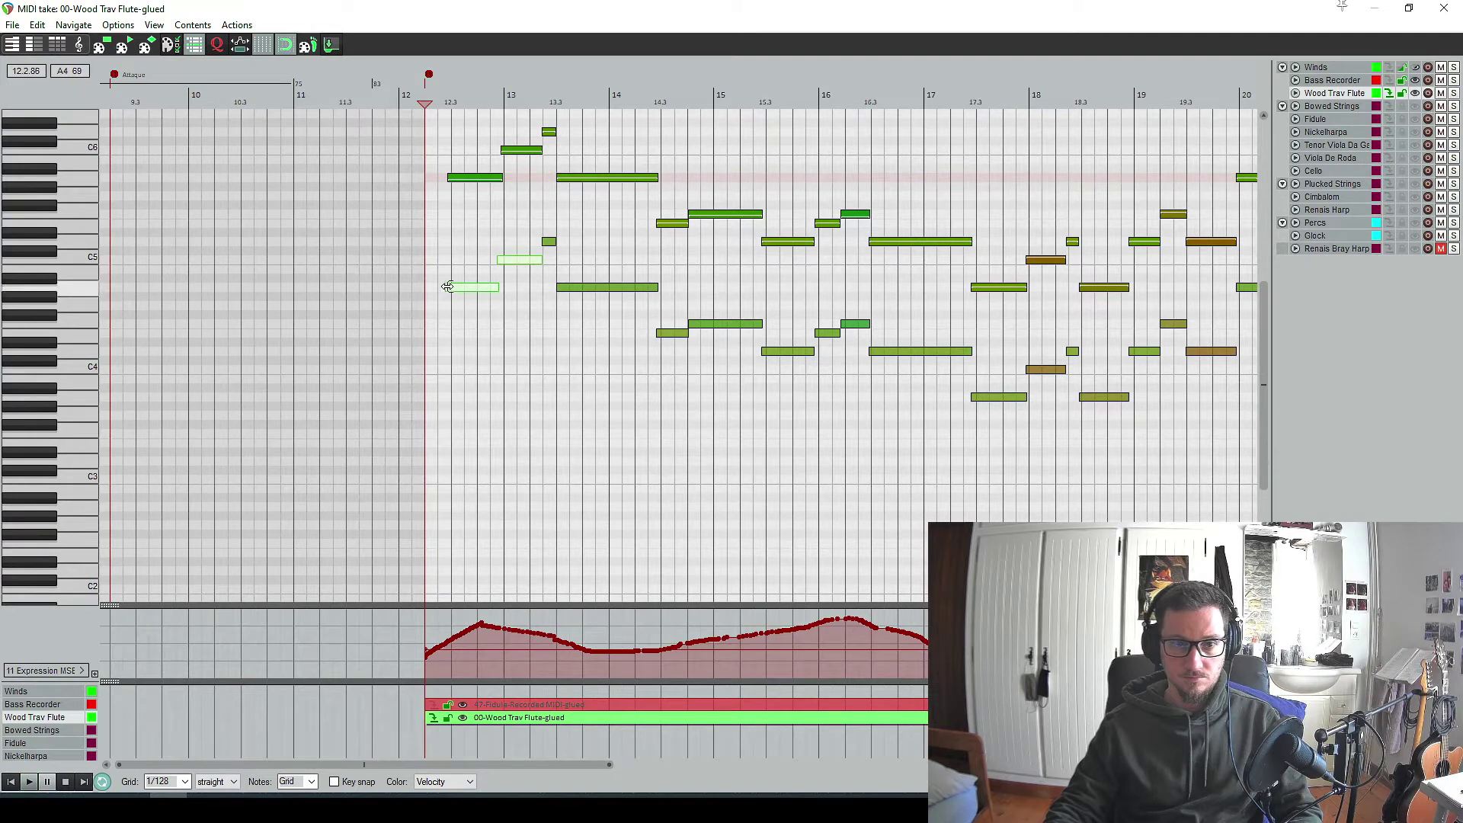
{"action": "key", "text": "space"}
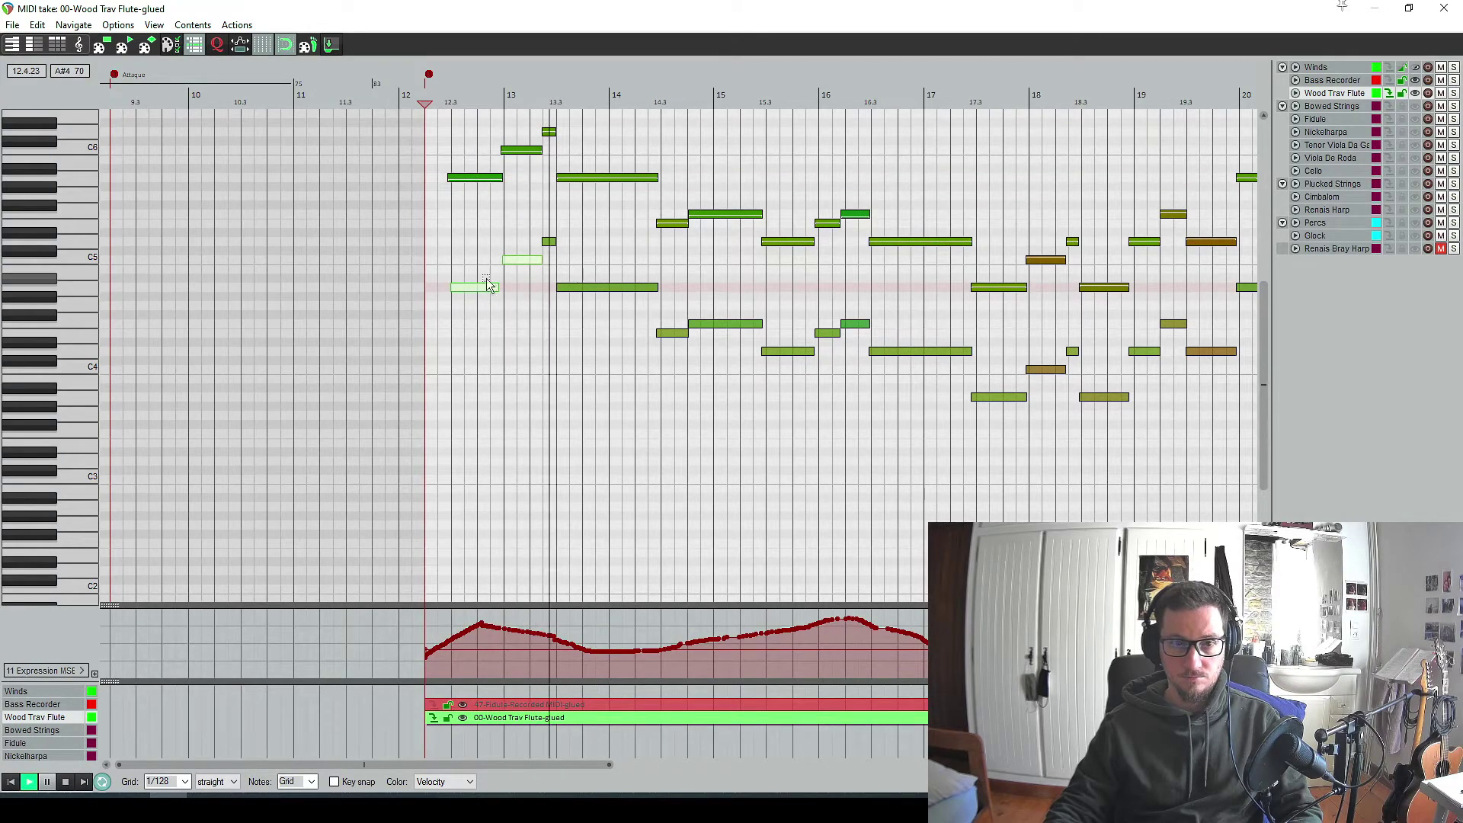
{"action": "left_click_drag", "start_coordinate": [495, 287], "coordinate": [507, 288]}
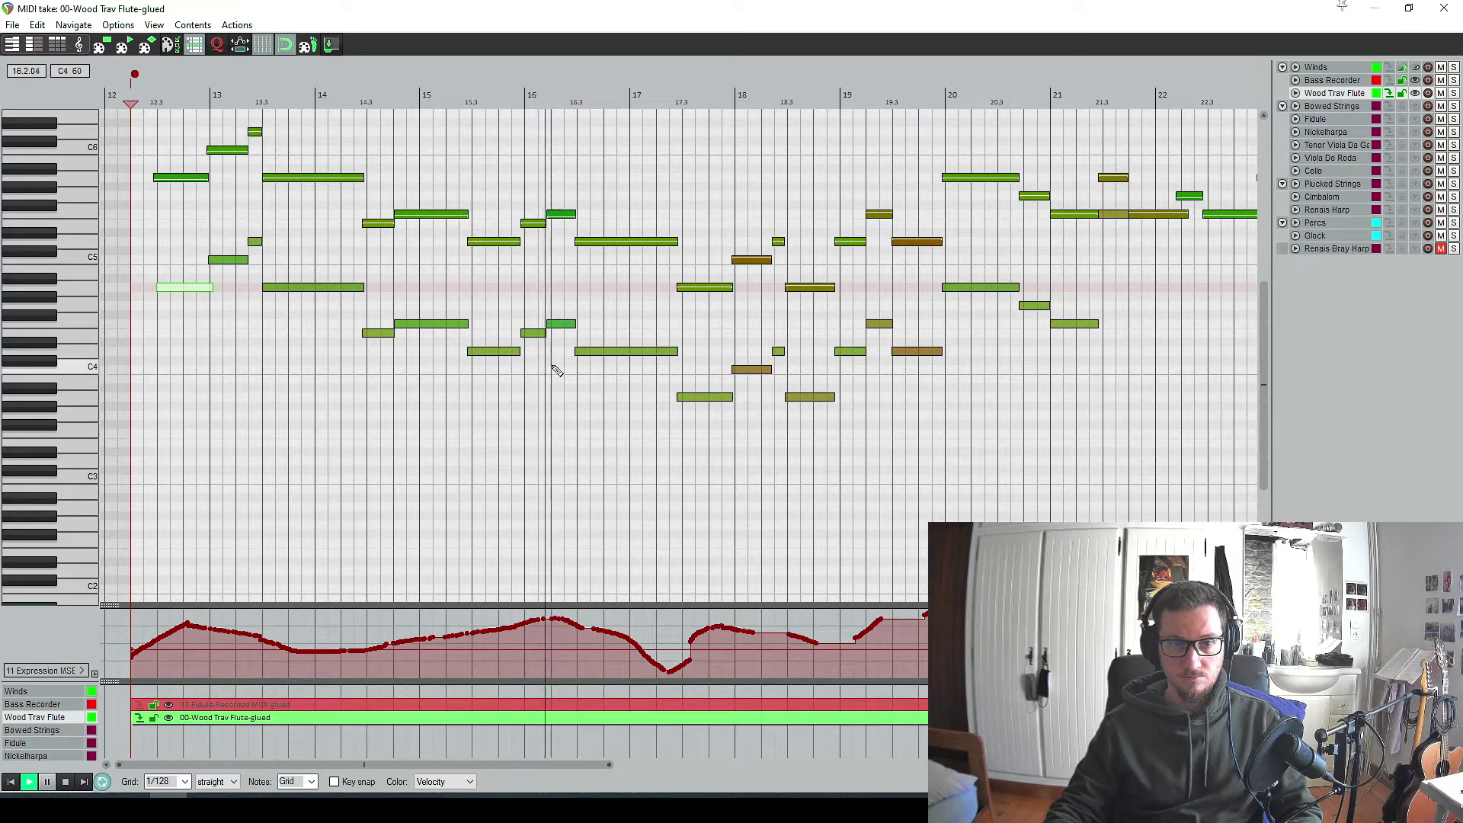
Extend the flute and Bass Recorder notes before bar 16 and start the short notes at bar 16 slightly later.
{"action": "left_click_drag", "start_coordinate": [546, 344], "coordinate": [525, 349]}
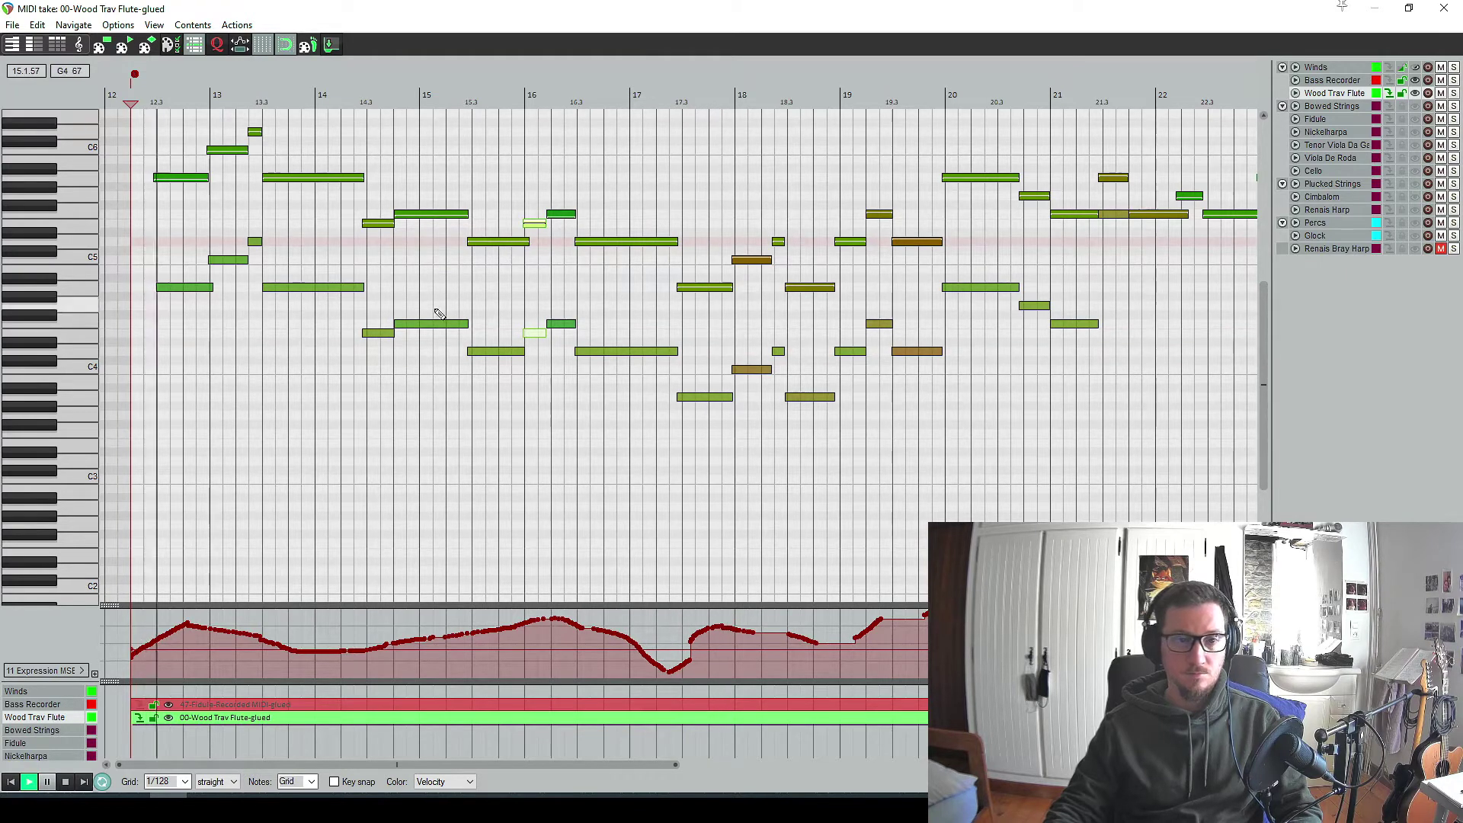
{"action": "scroll", "coordinate": [461, 339], "scroll_direction": "up", "scroll_amount": 1}
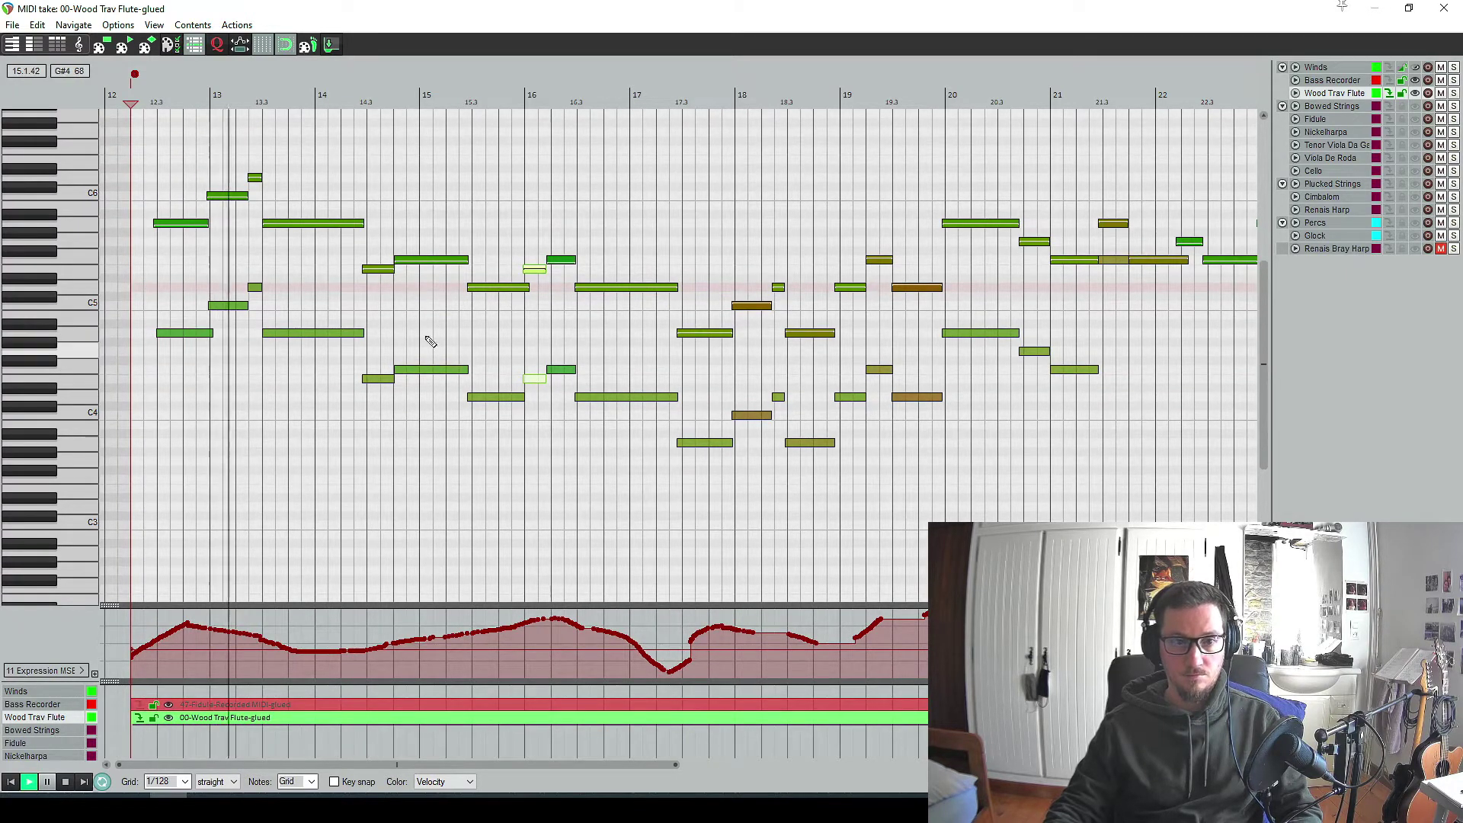
Float the MIDI editor above the arrangement and trim the ends of both parts' long notes starting at 13.3 and 16.3, playing from 12.2.
{"action": "left_click_drag", "start_coordinate": [347, 183], "coordinate": [321, 388]}
{"action": "left_click_drag", "start_coordinate": [364, 333], "coordinate": [348, 336]}
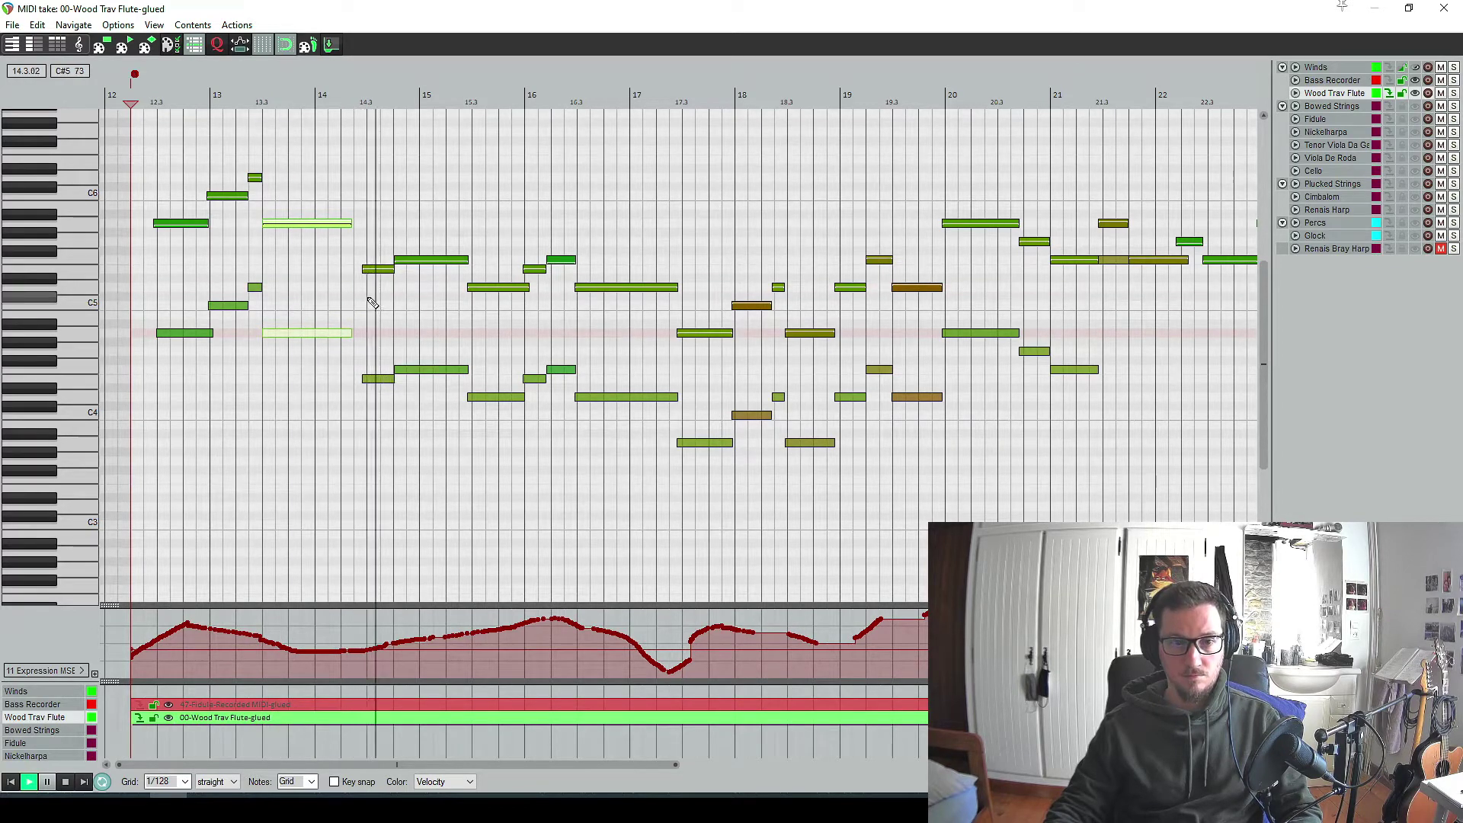
{"action": "left_click_drag", "start_coordinate": [1006, 9], "coordinate": [959, 236]}
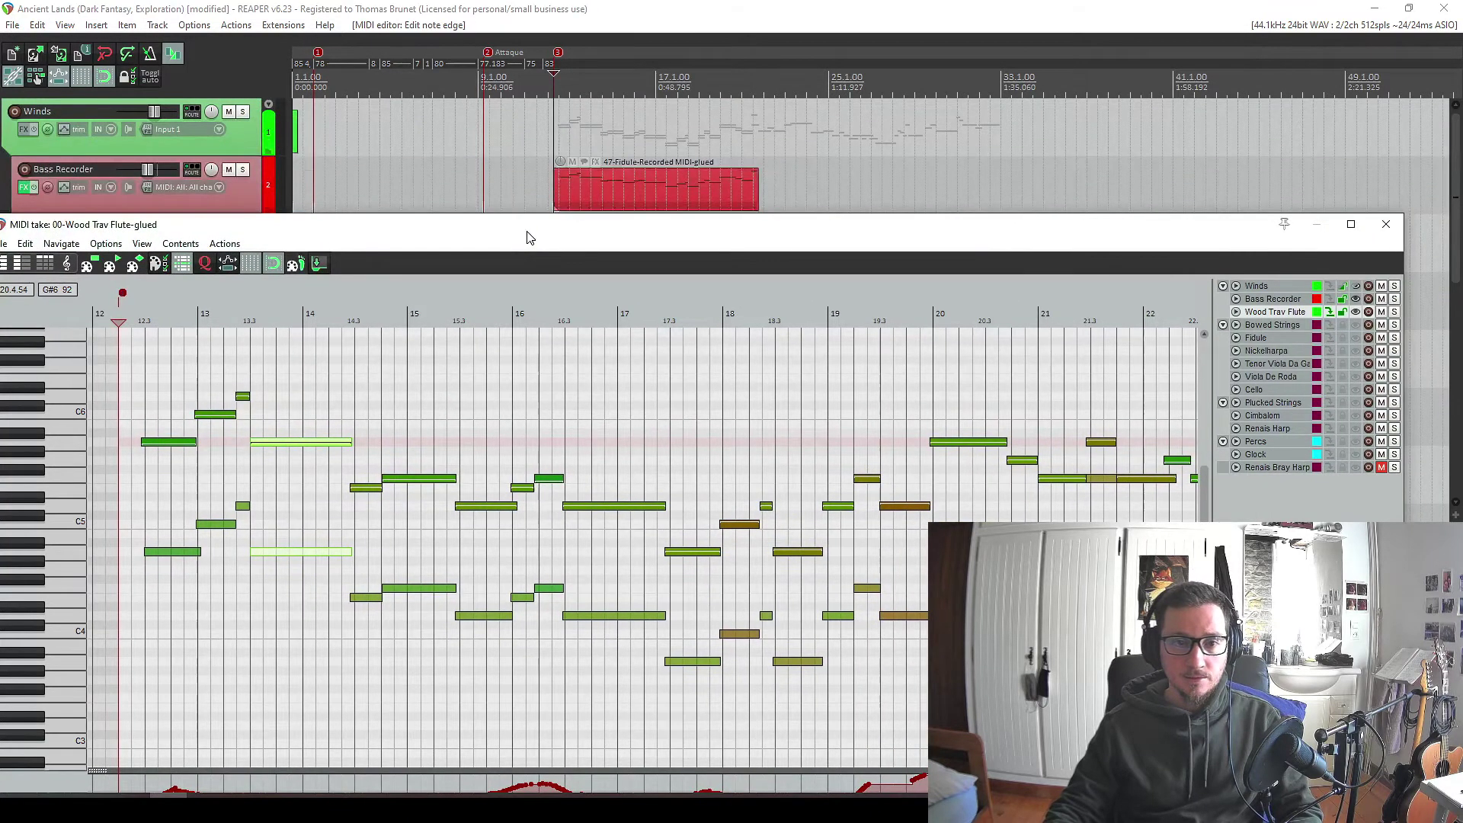
{"action": "left_click_drag", "start_coordinate": [526, 231], "coordinate": [557, 19]}
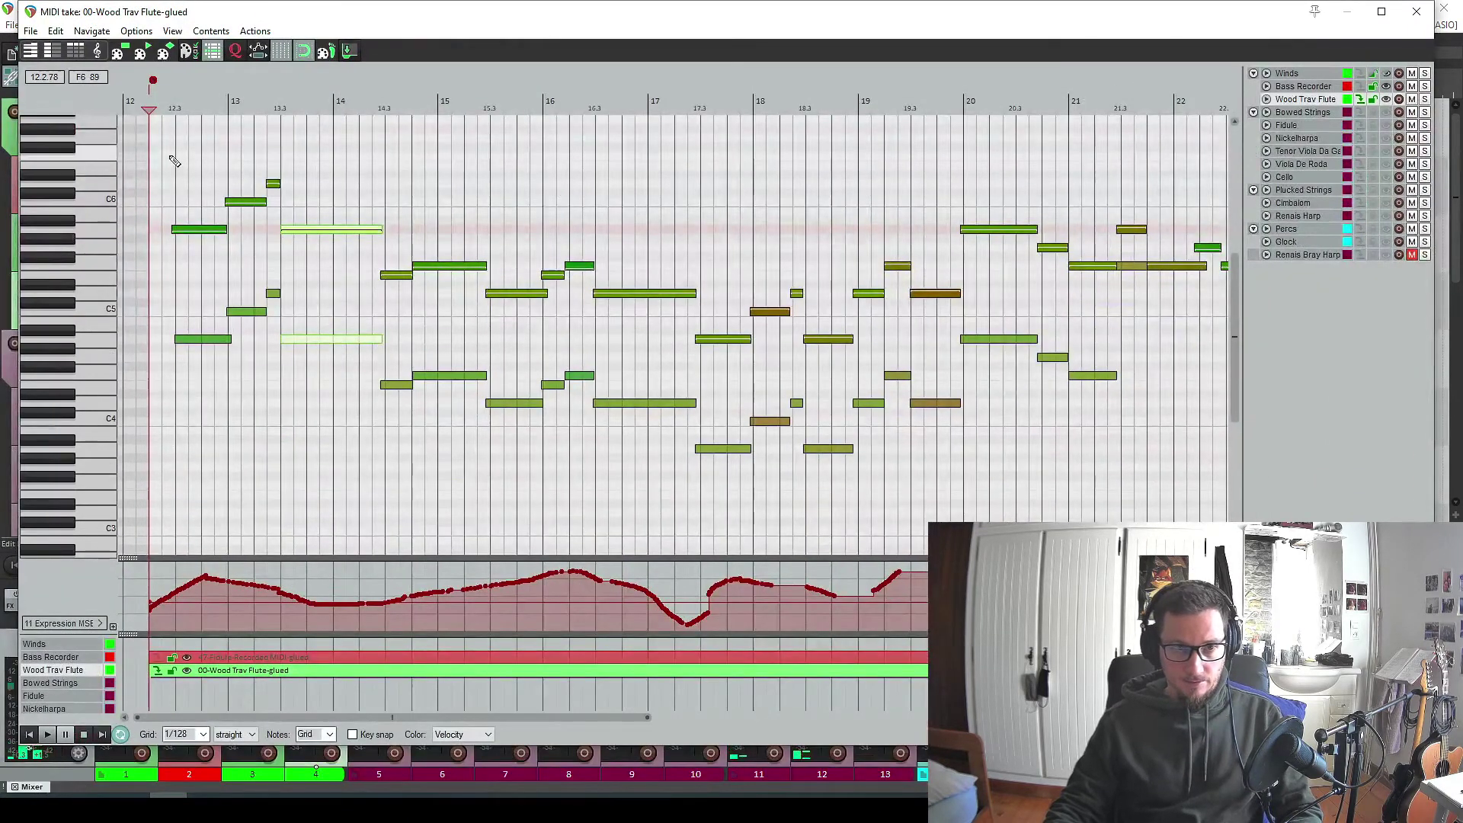
{"action": "key", "text": "space"}
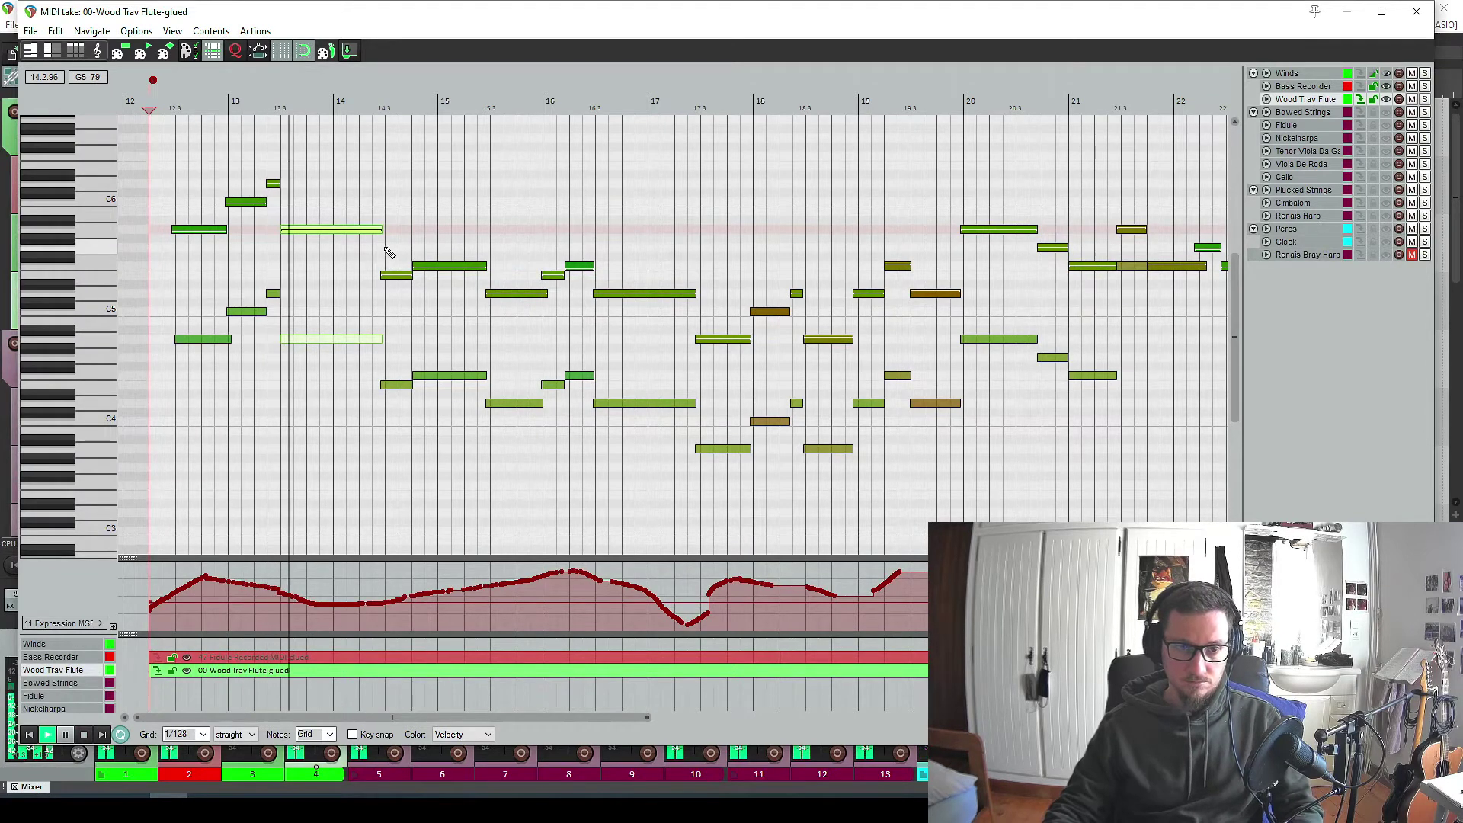
{"action": "left_click_drag", "start_coordinate": [379, 228], "coordinate": [368, 229]}
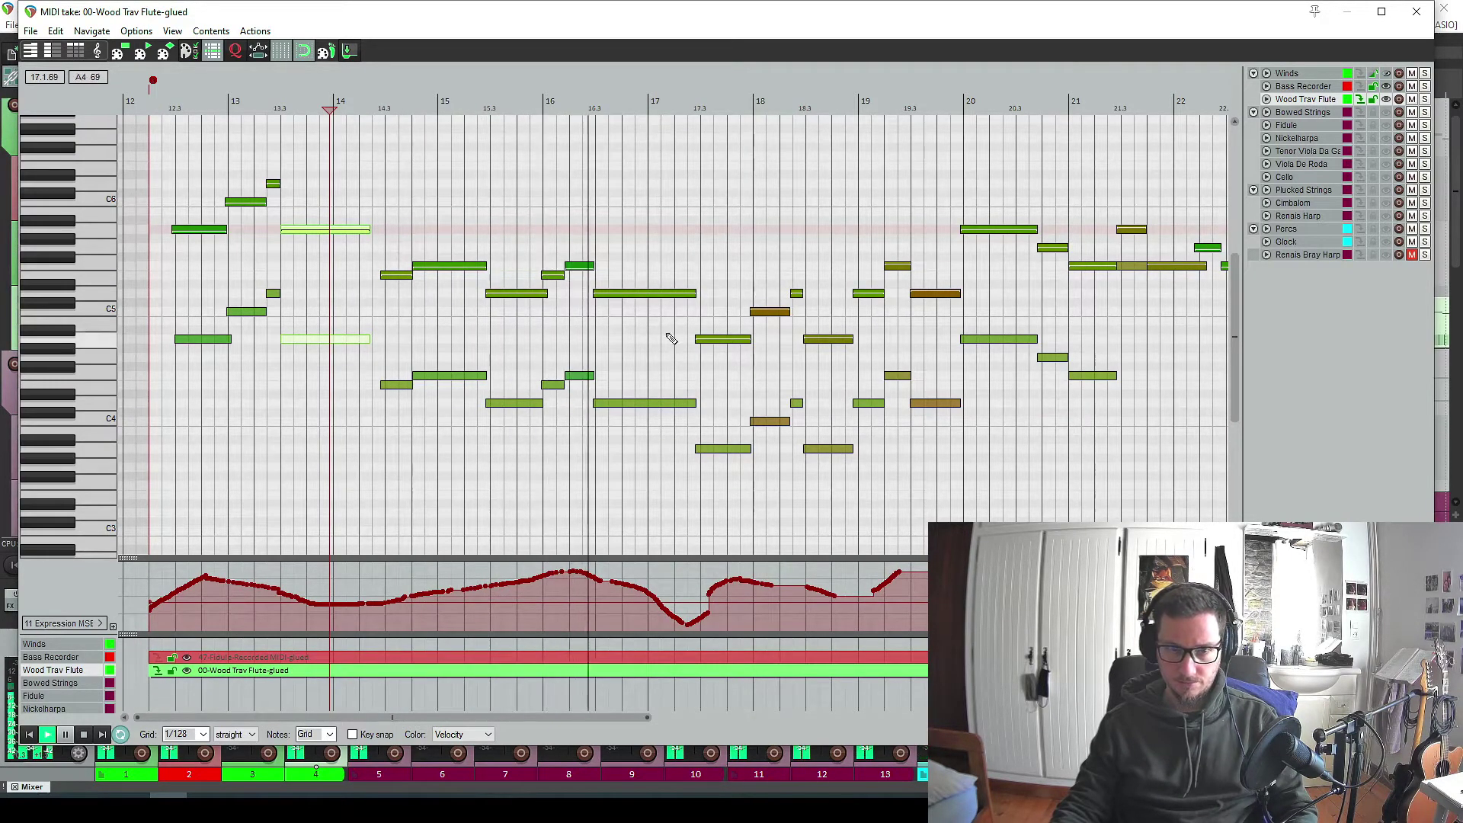
{"action": "left_click", "coordinate": [682, 293]}
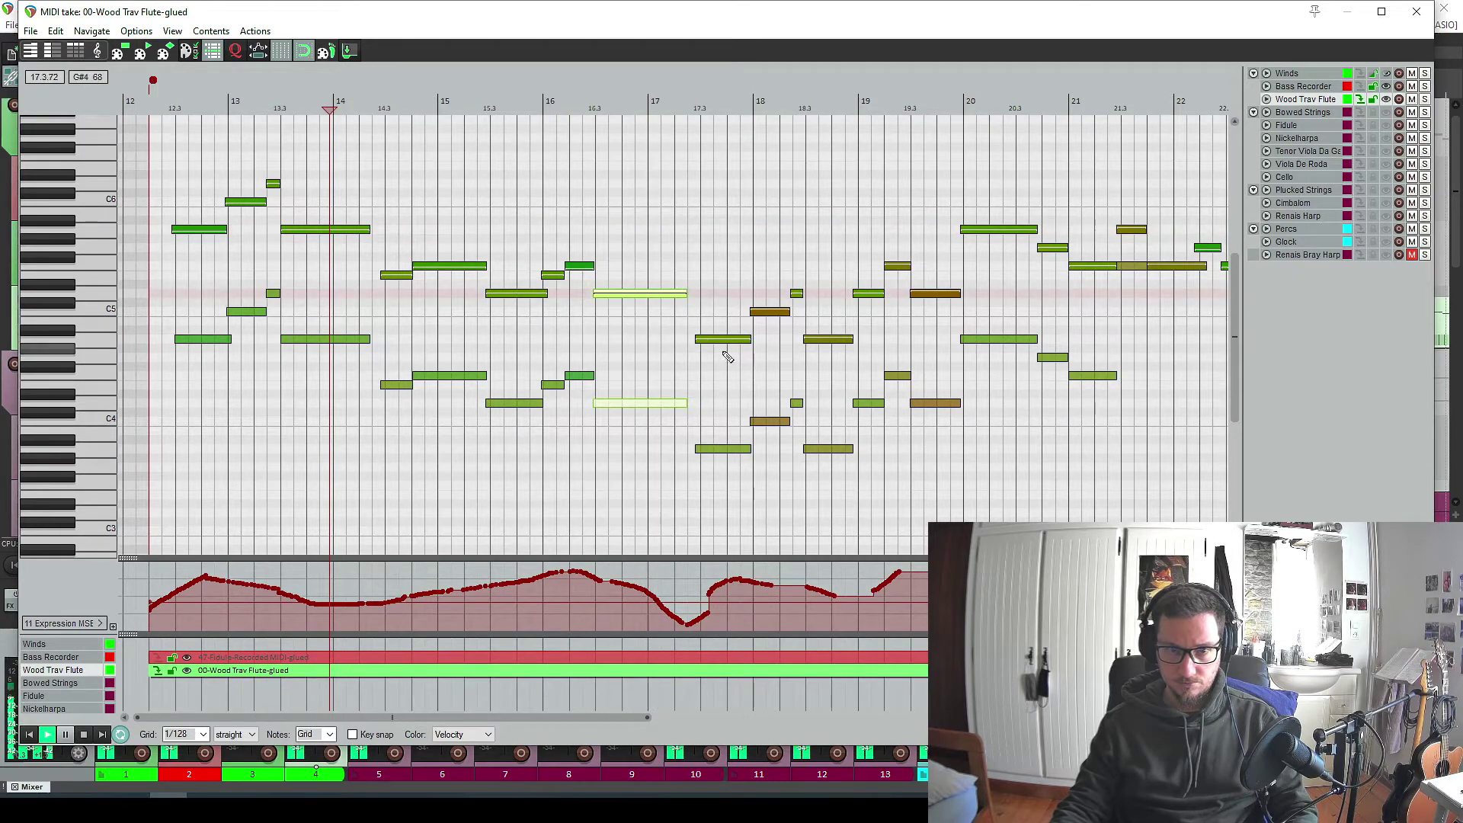
Extend the low Bass Recorder note starting at bar 21 to the end of its item and close the MIDI editor.
{"action": "scroll", "coordinate": [669, 487], "scroll_direction": "right", "scroll_amount": 5}
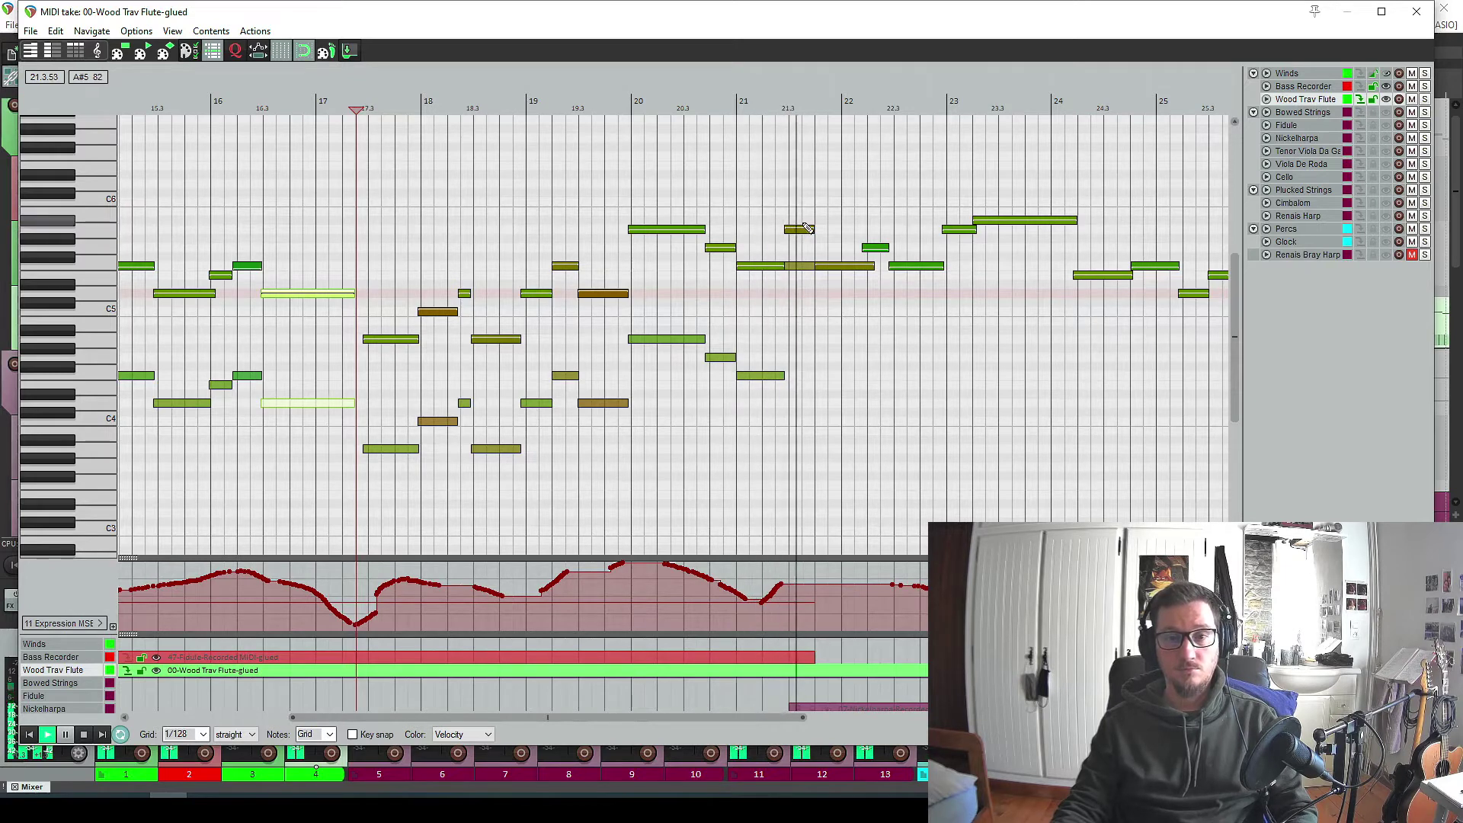
{"action": "left_click", "coordinate": [779, 375]}
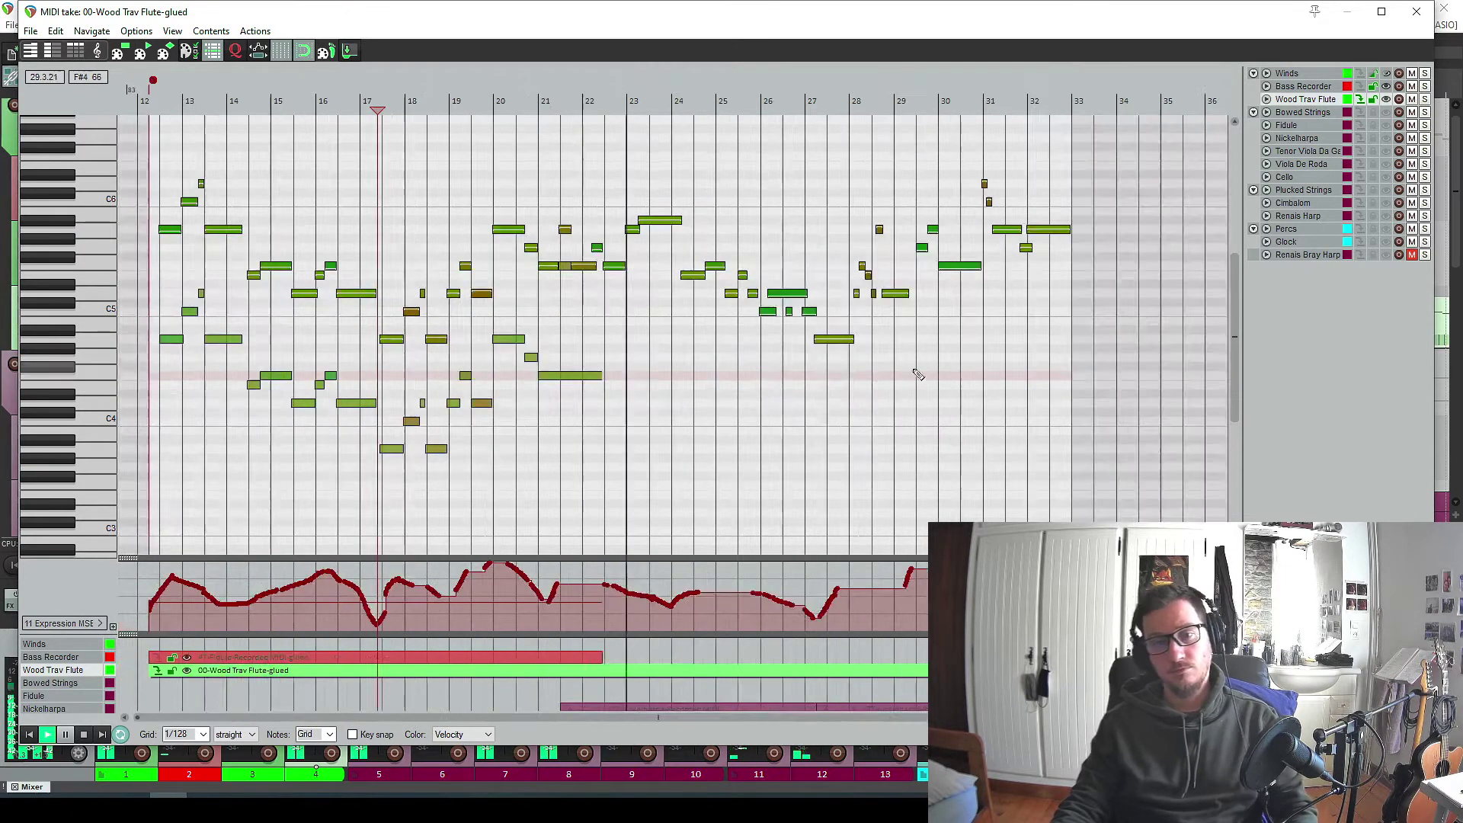
{"action": "key", "text": "Escape"}
Stop playback and place the edit cursor at 21.3, where the Nickelharpa and Tenor Viola Da Gamba items start.
{"action": "scroll", "coordinate": [847, 403], "scroll_direction": "down", "scroll_amount": 3}
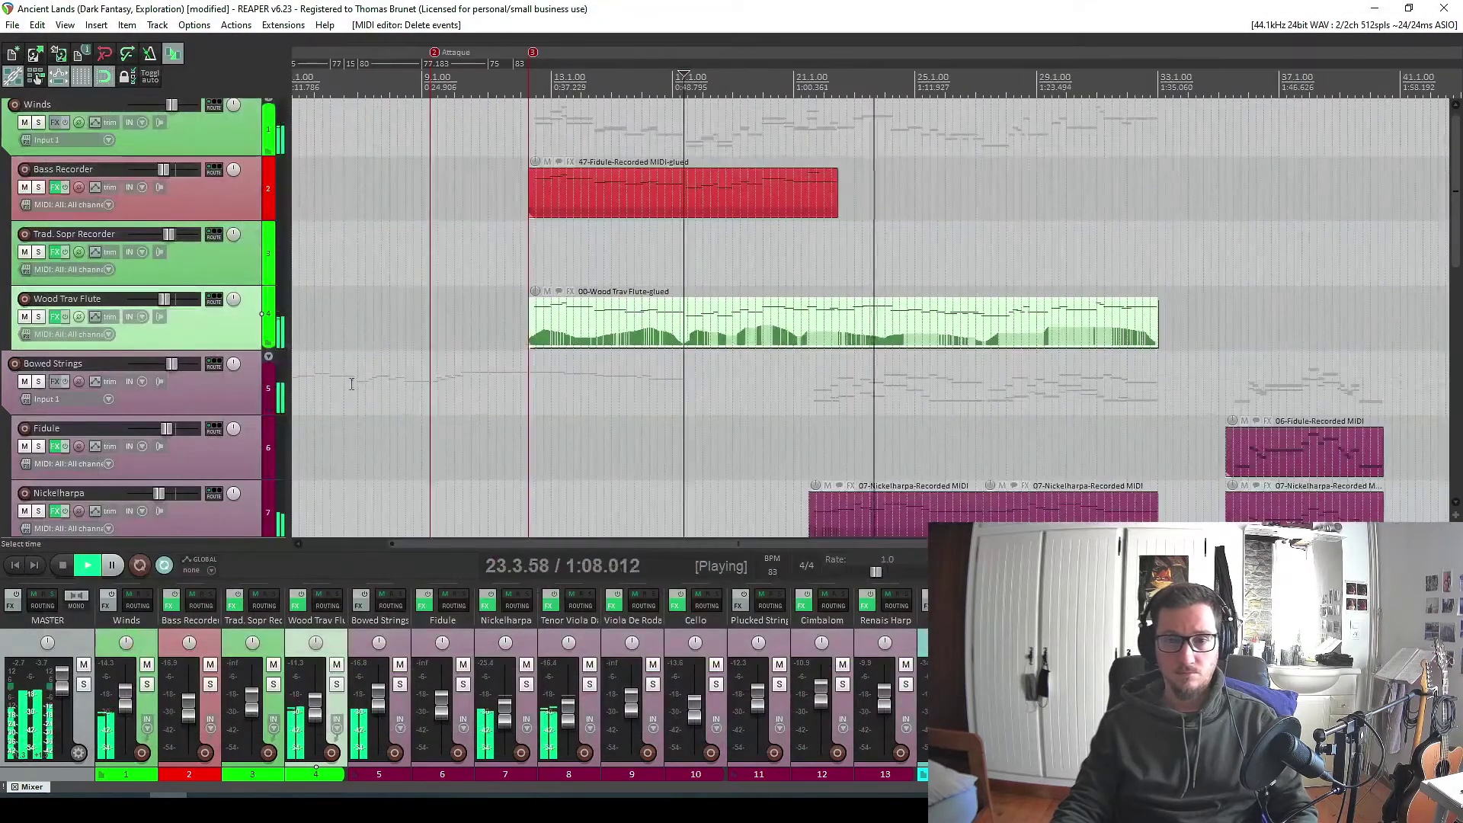
{"action": "scroll", "coordinate": [199, 366], "scroll_direction": "down", "scroll_amount": 3}
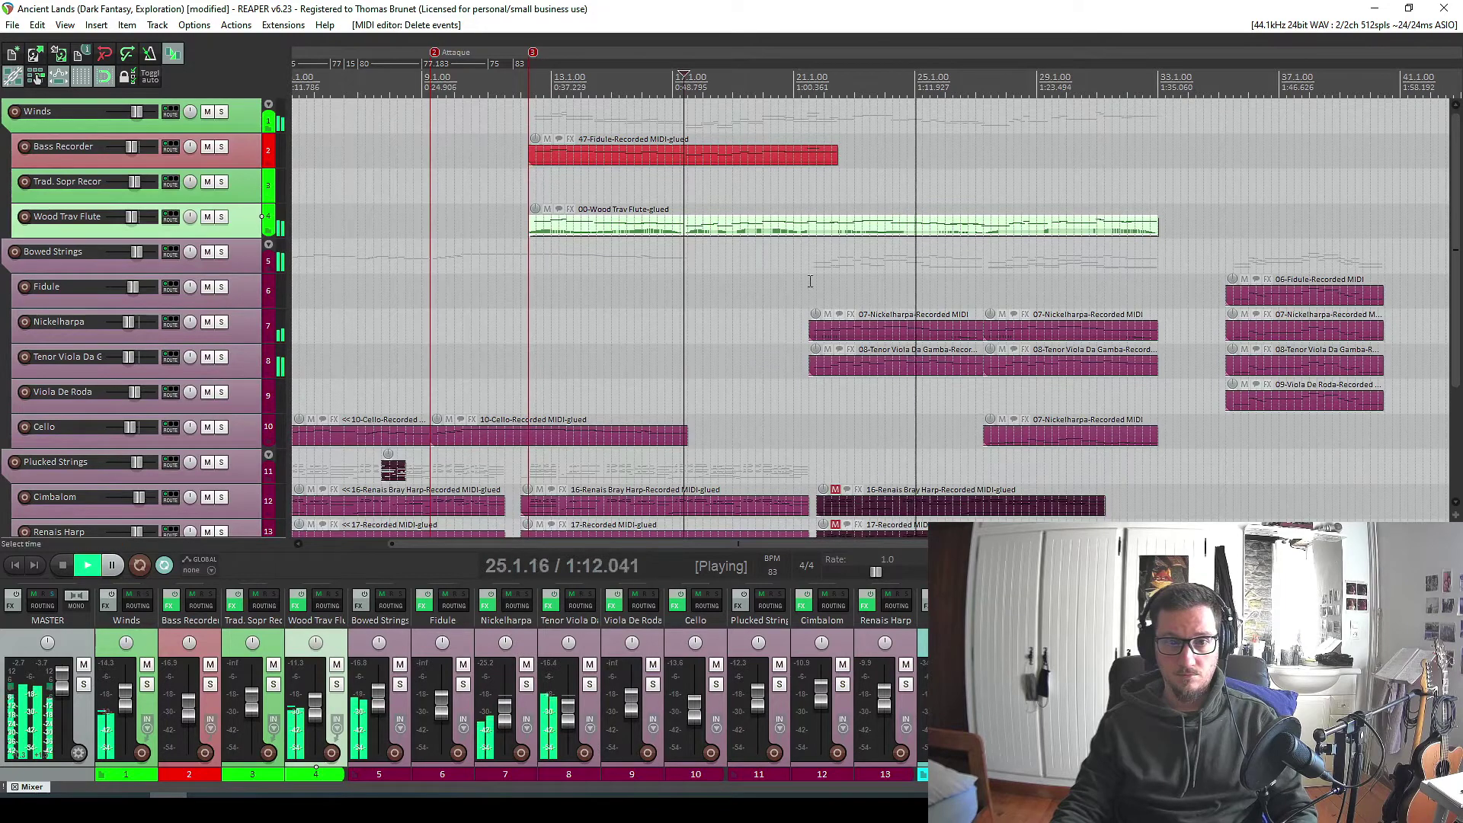
{"action": "key", "text": "space"}
{"action": "left_click", "coordinate": [812, 227]}
{"action": "scroll", "coordinate": [957, 322], "scroll_direction": "up", "scroll_amount": 3}
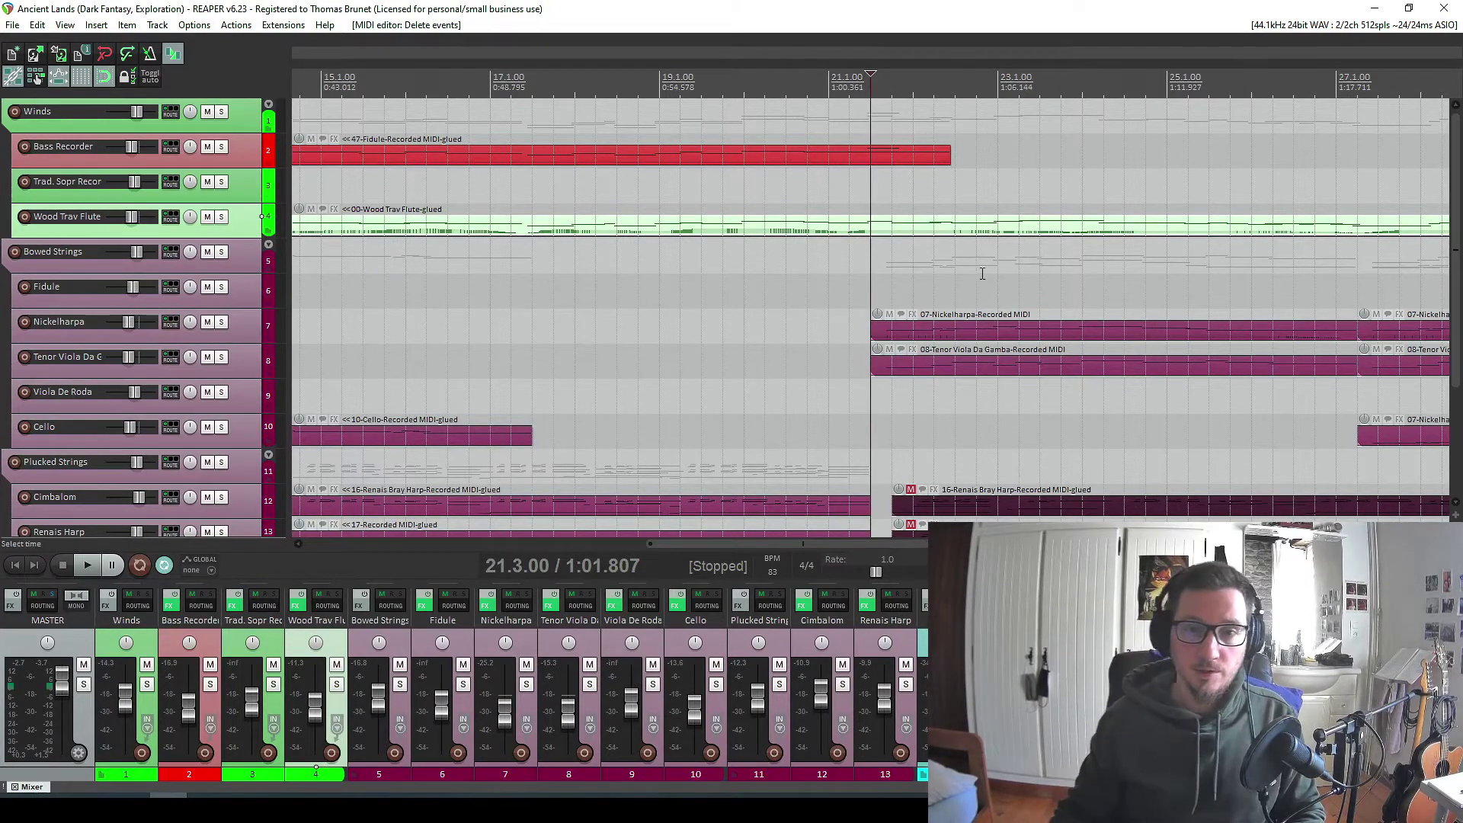
Examine the Wood Trav Flute notes around 21.3 in the MIDI editor, then split the flute item at 21.3.
{"action": "scroll", "coordinate": [1000, 275], "scroll_direction": "down", "scroll_amount": 5}
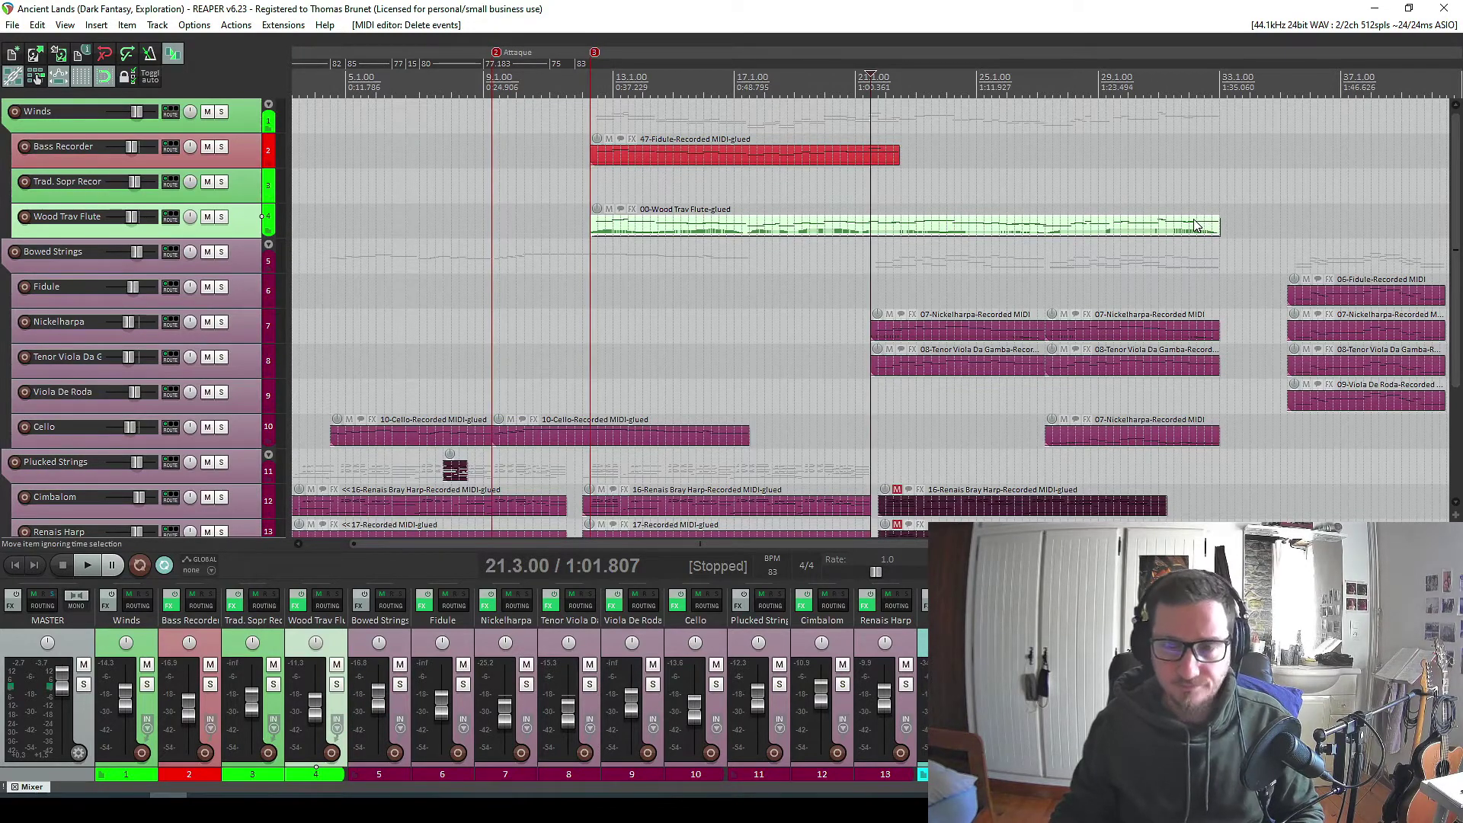
{"action": "scroll", "coordinate": [1177, 408], "scroll_direction": "up", "scroll_amount": 2}
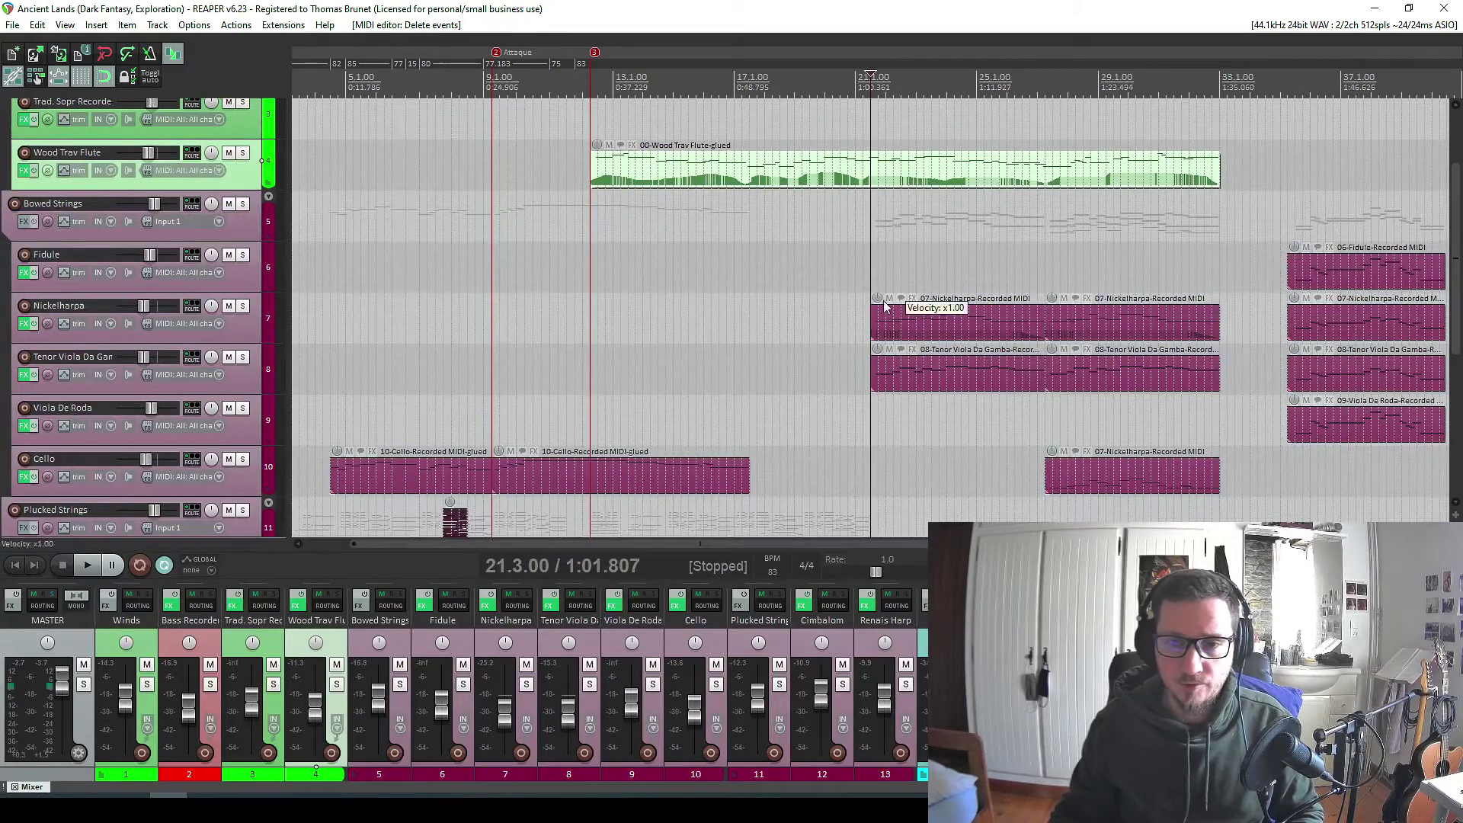
{"action": "scroll", "coordinate": [936, 392], "scroll_direction": "right", "scroll_amount": 3}
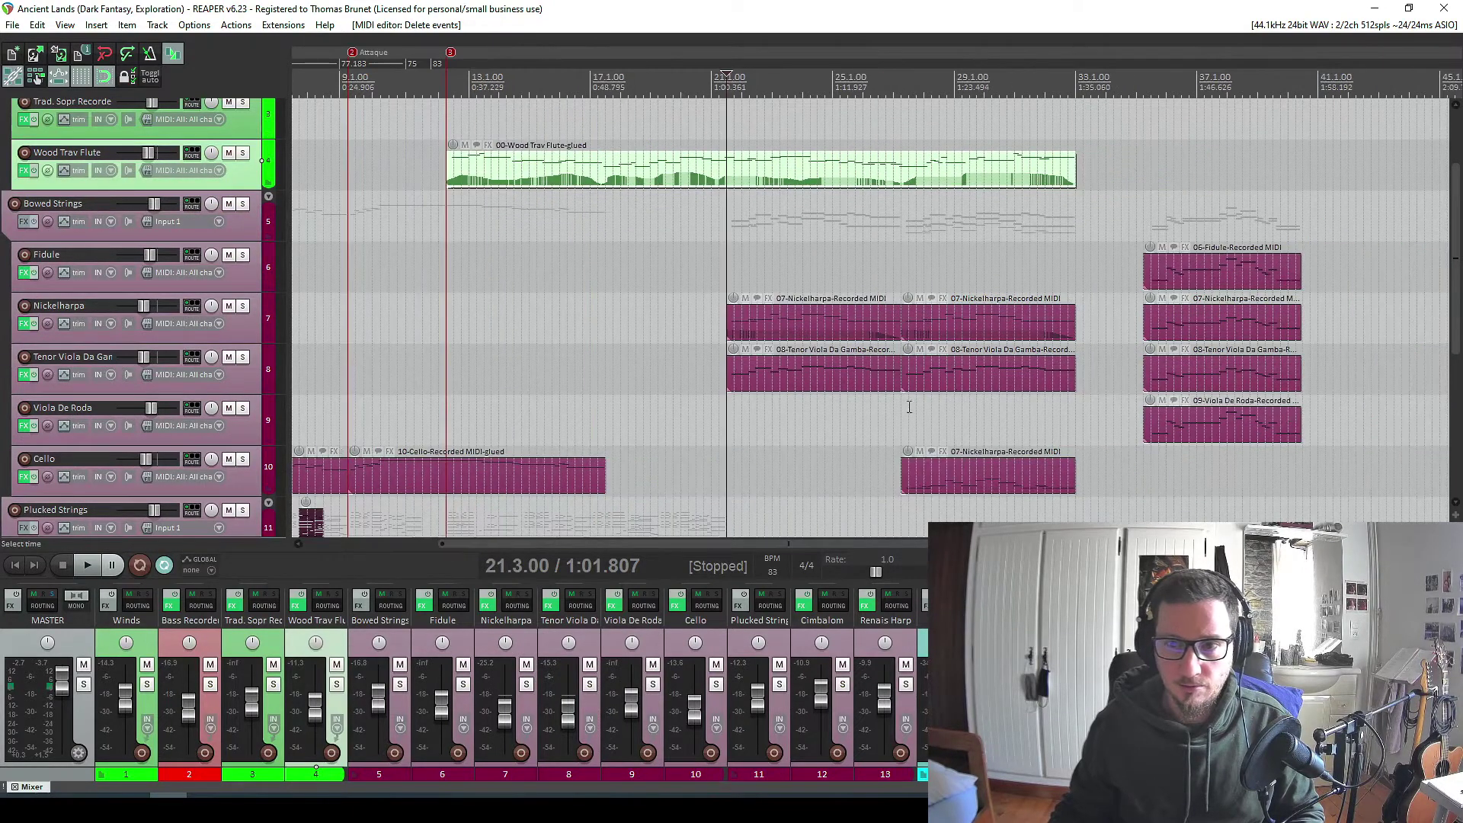
{"action": "scroll", "coordinate": [731, 175], "scroll_direction": "up", "scroll_amount": 5}
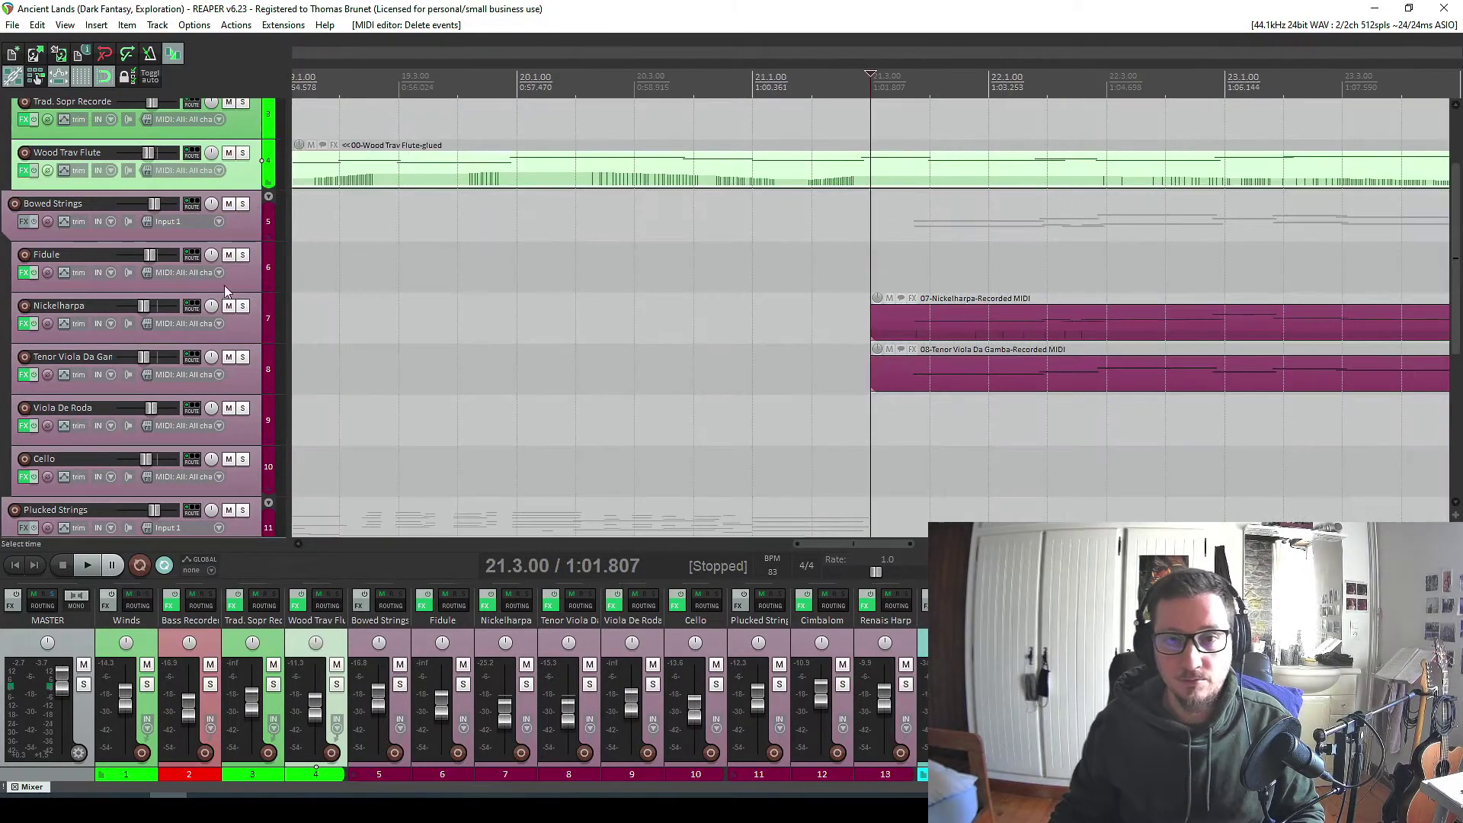
{"action": "scroll", "coordinate": [838, 305], "scroll_direction": "up", "scroll_amount": 2}
{"action": "scroll", "coordinate": [878, 342], "scroll_direction": "up", "scroll_amount": 2}
{"action": "double_click", "coordinate": [857, 381]}
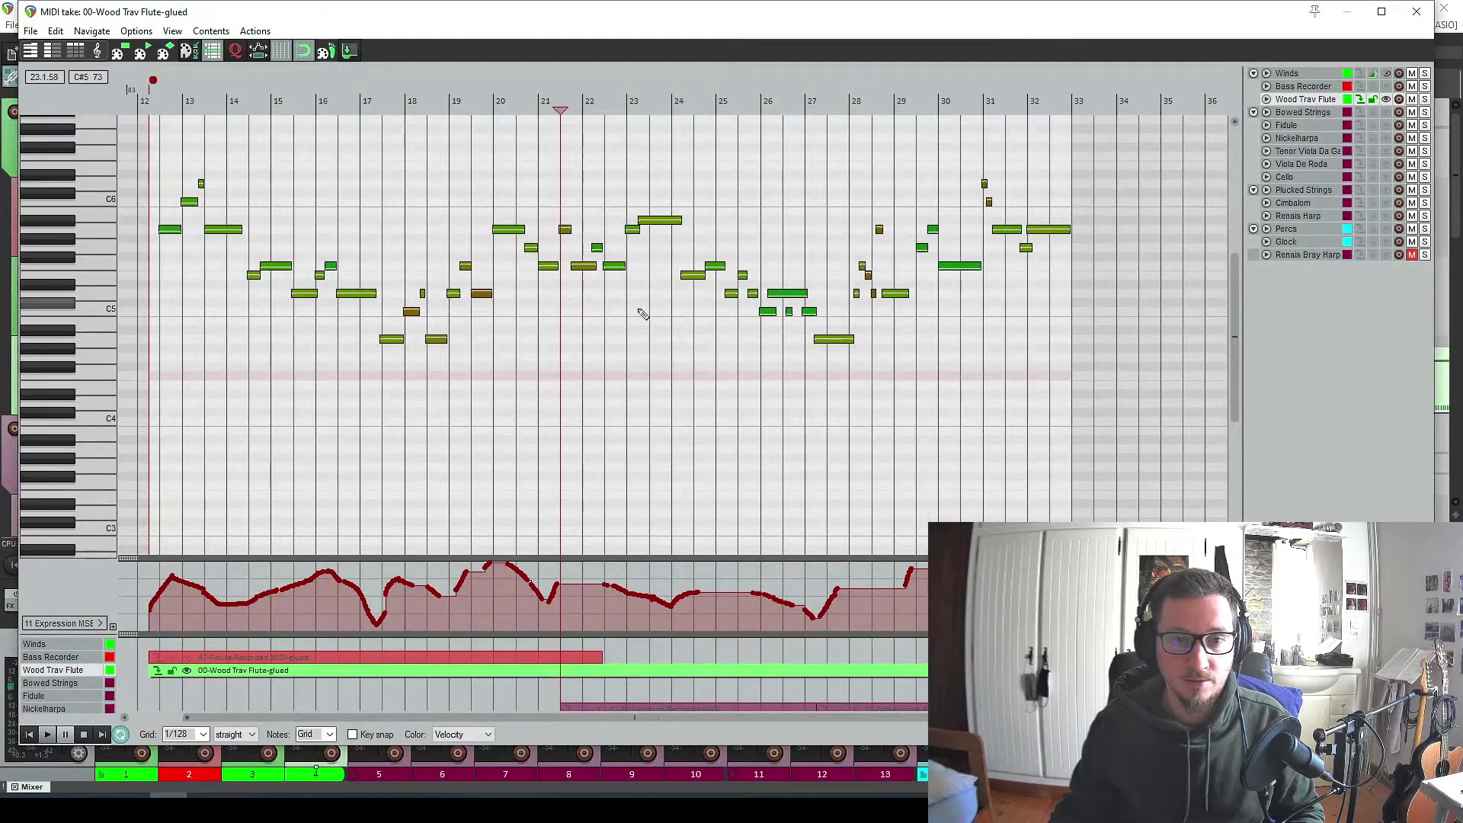
{"action": "scroll", "coordinate": [642, 314], "scroll_direction": "up", "scroll_amount": 3}
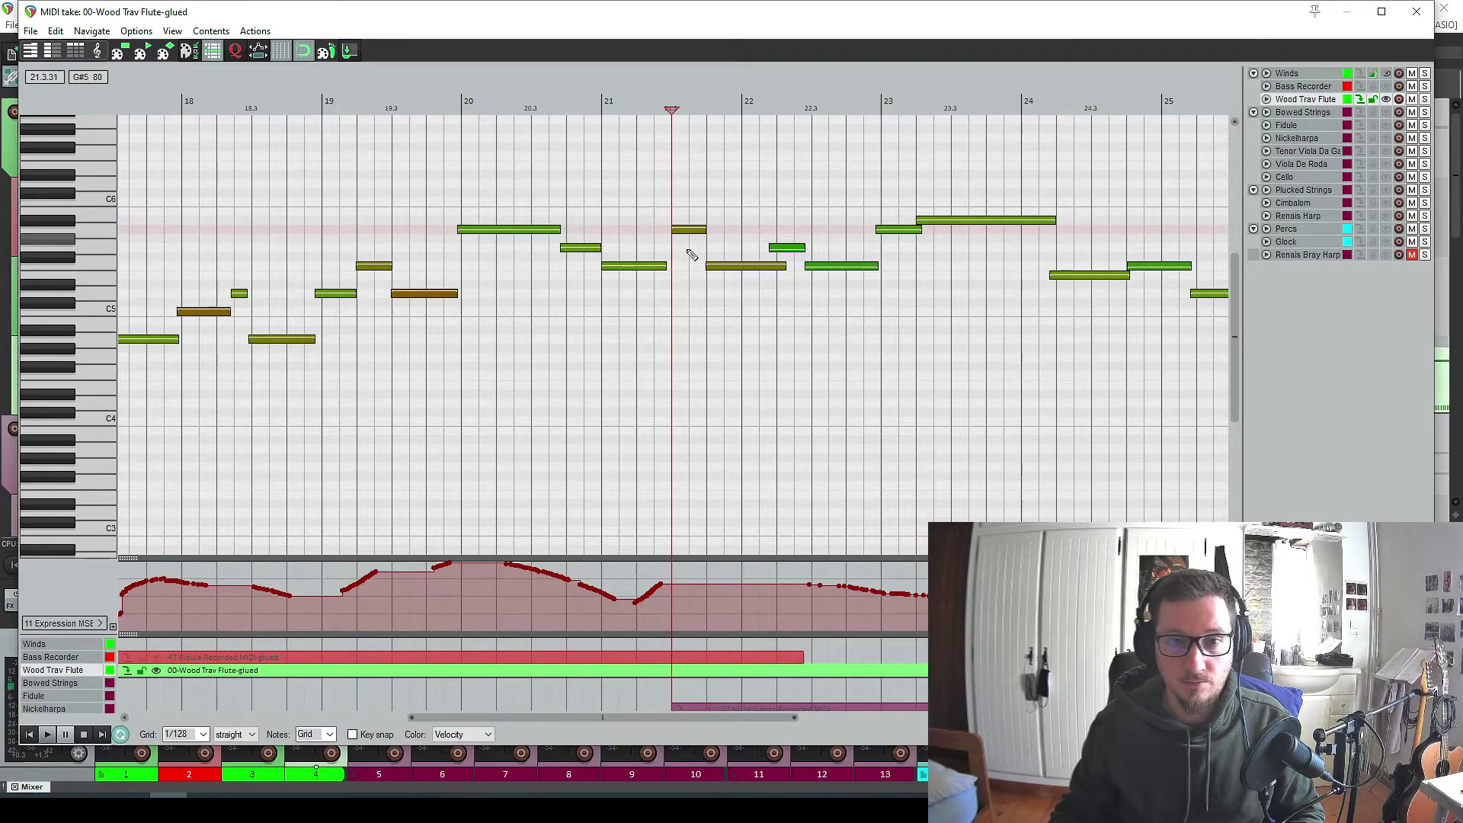
{"action": "scroll", "coordinate": [692, 255], "scroll_direction": "up", "scroll_amount": 6}
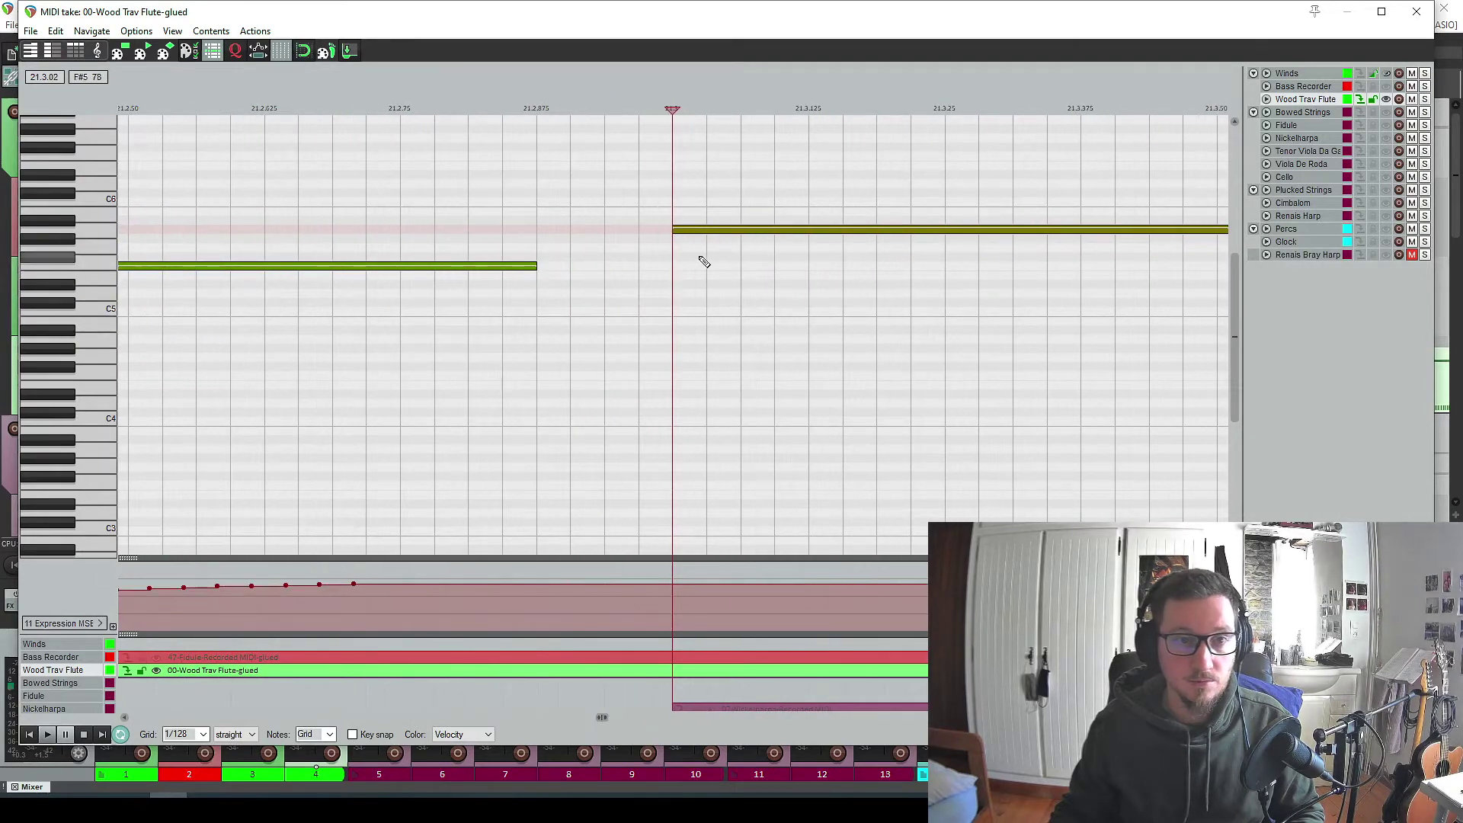
{"action": "key", "text": "Escape"}
{"action": "key", "text": "s"}
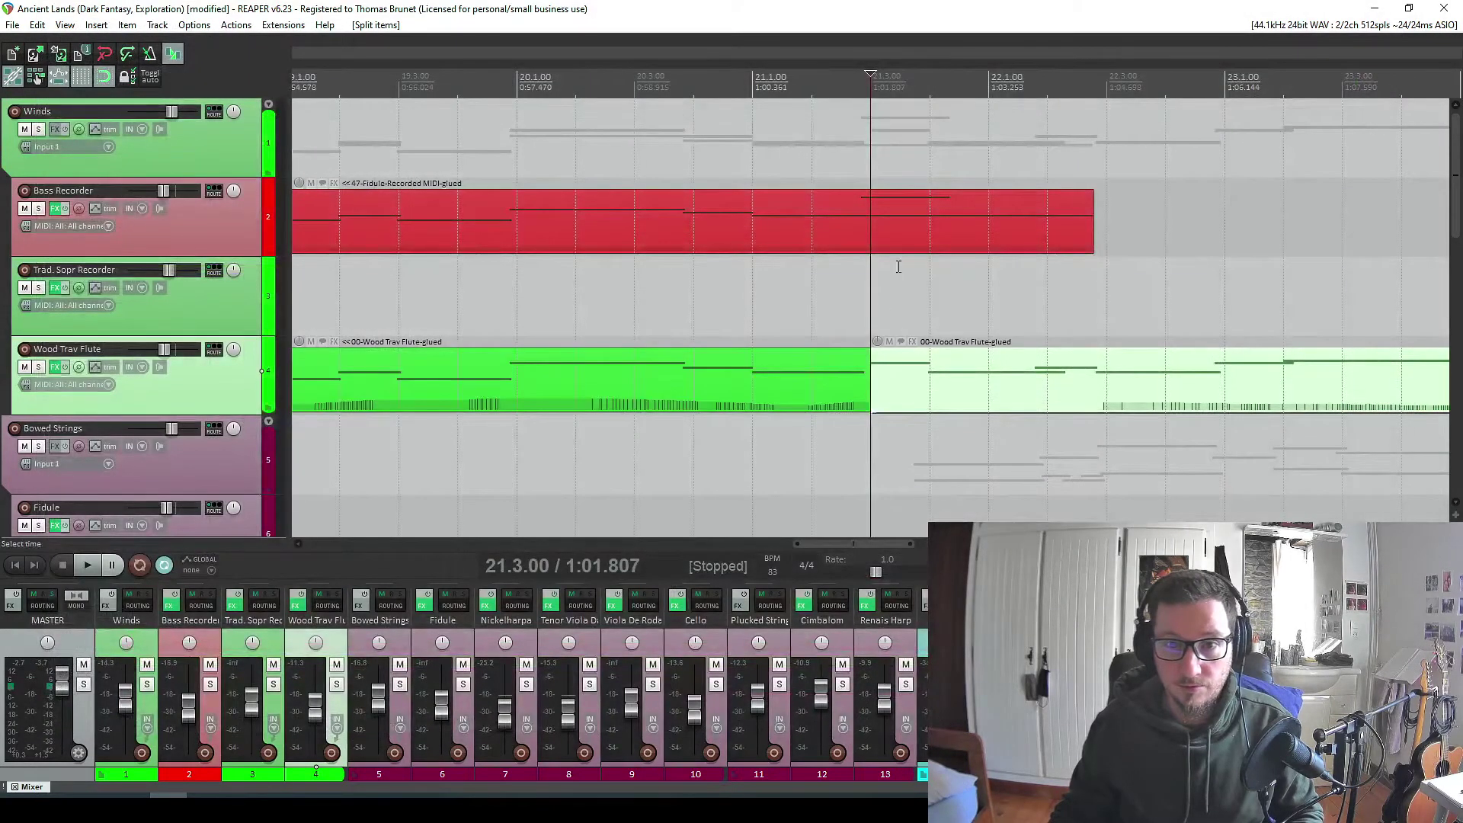
Delete the high Bass Recorder note at 21.3 in the MIDI editor and return to the arrangement.
{"action": "double_click", "coordinate": [860, 226]}
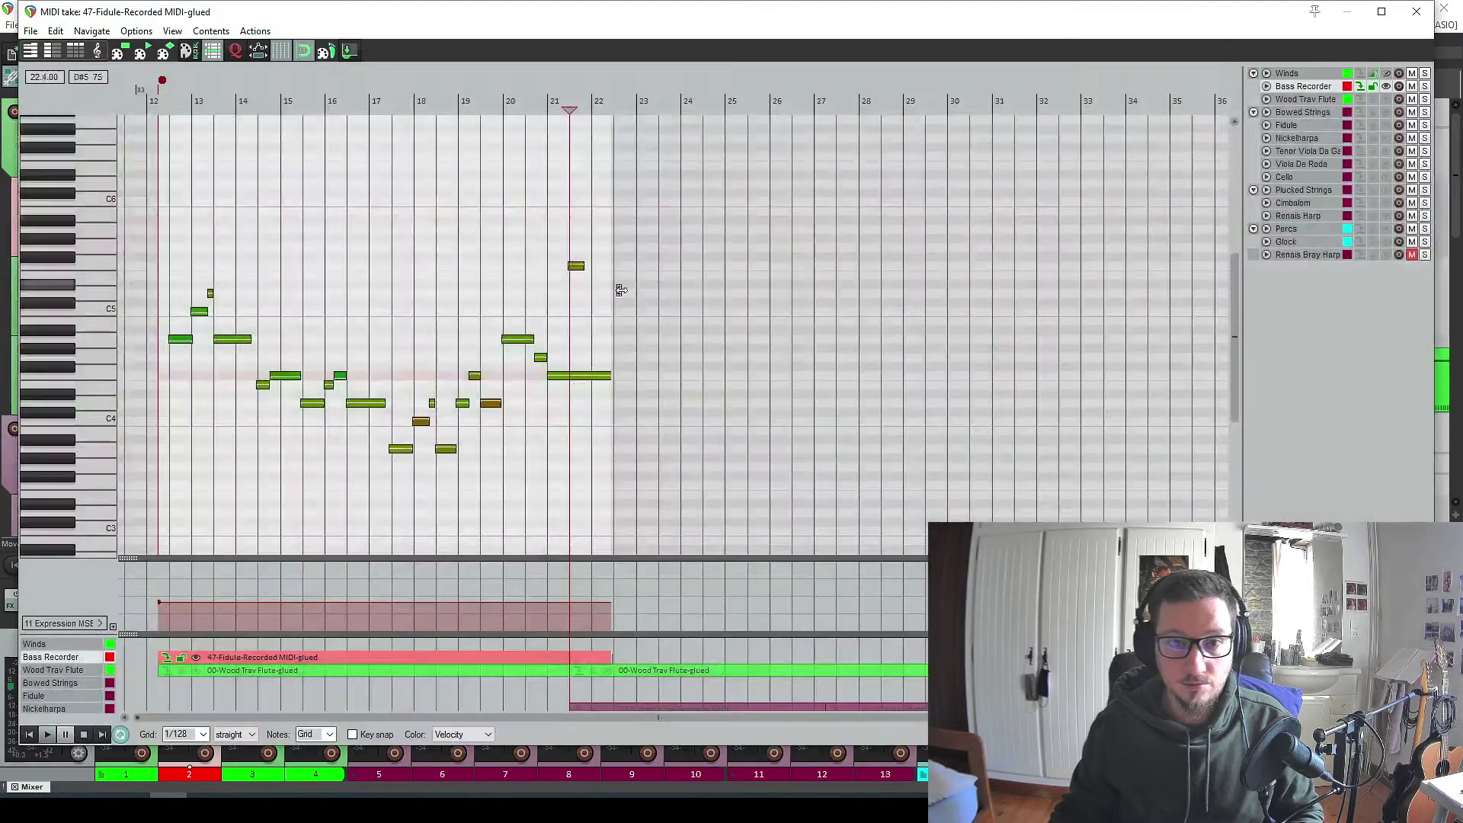
{"action": "key", "text": "Delete"}
{"action": "key", "text": "Escape"}
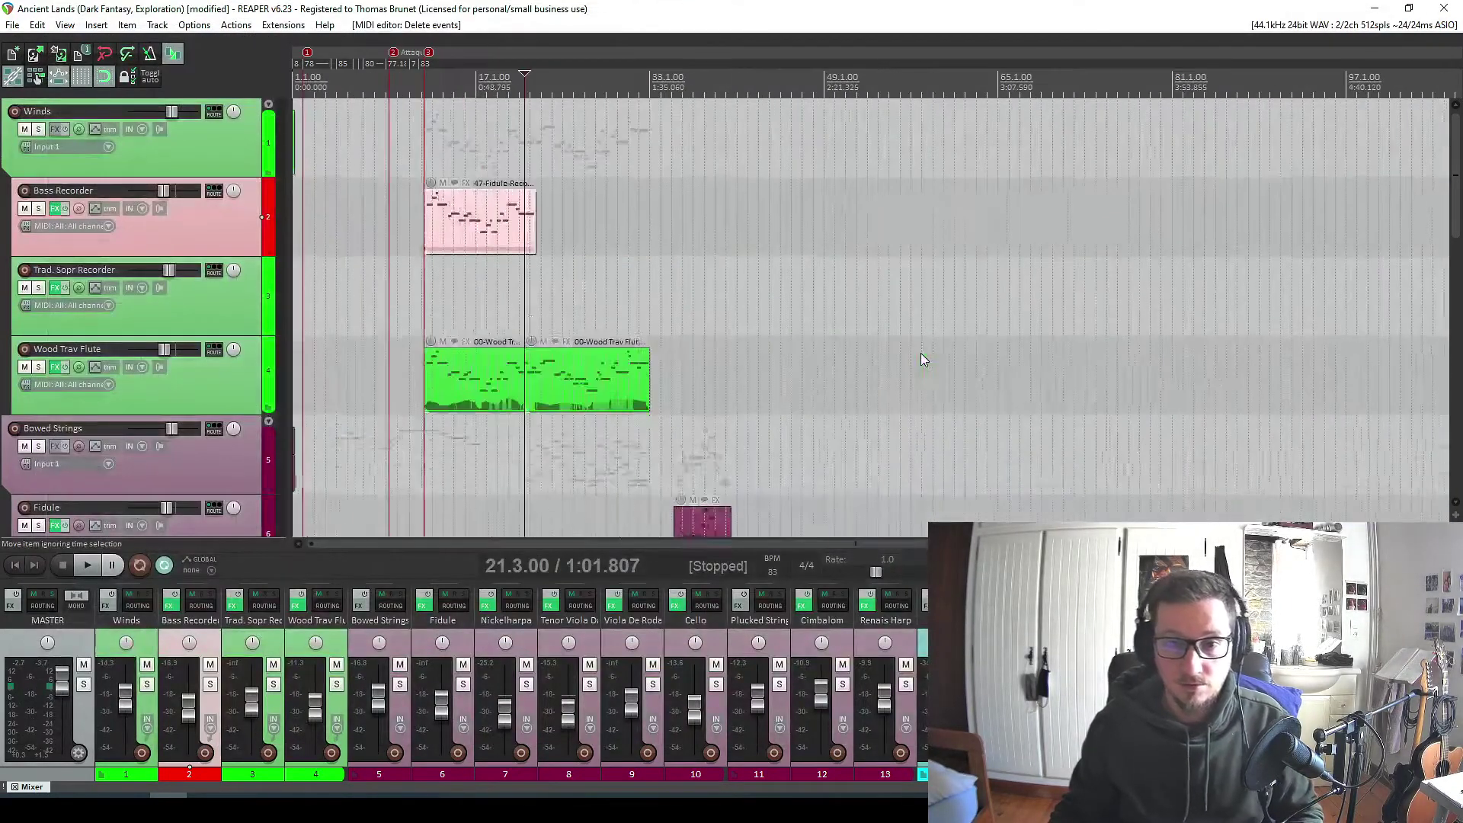
Select all items after 21.3 on every track and move them together to start around bar 51.
{"action": "key", "text": "grave"}
{"action": "left_click_drag", "start_coordinate": [562, 178], "coordinate": [880, 480]}
{"action": "left_click", "coordinate": [563, 183]}
{"action": "left_click_drag", "start_coordinate": [562, 183], "coordinate": [882, 183]}
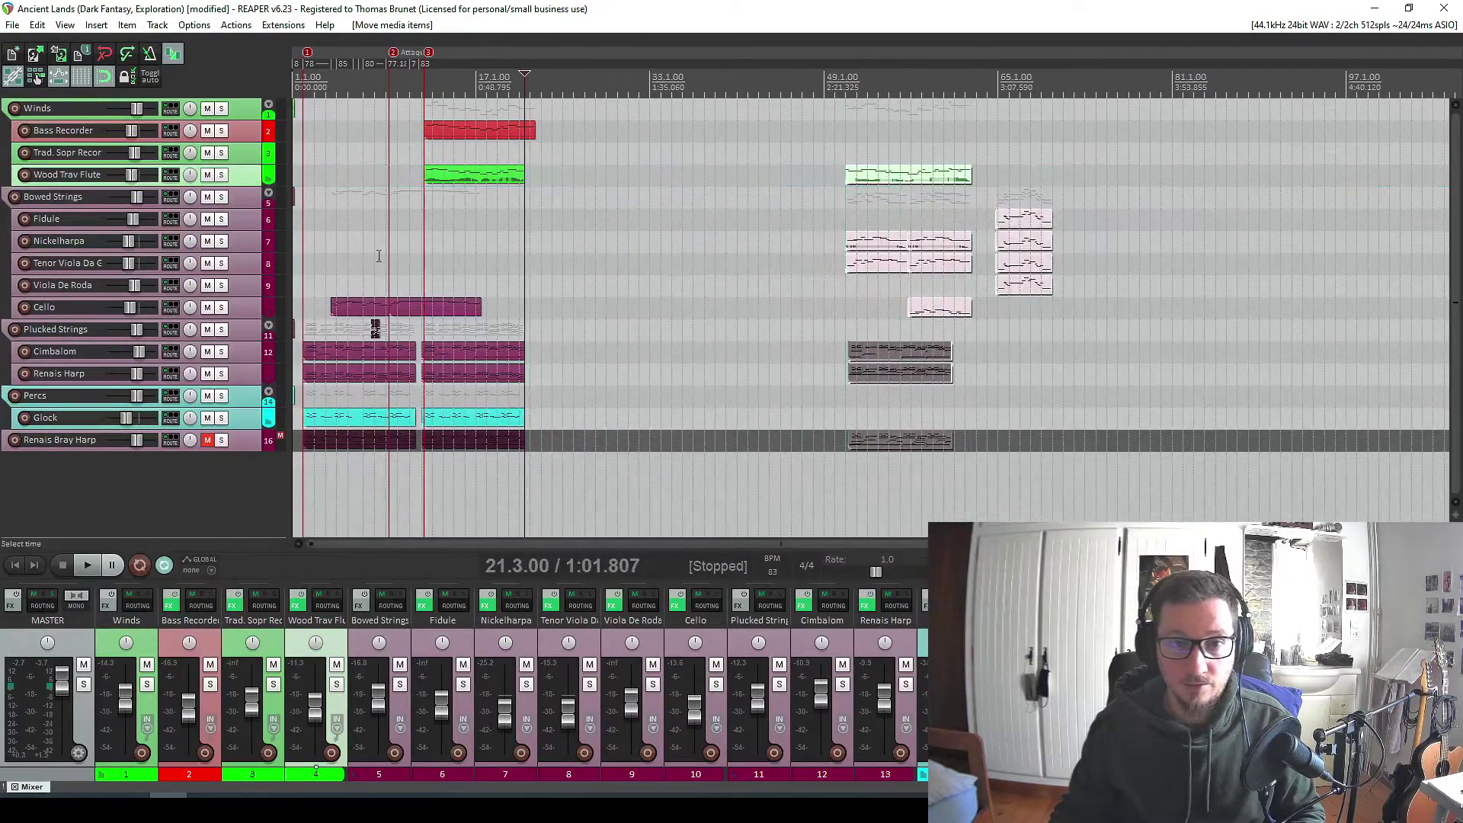
Mark a time selection from the project start to about bar 23 and review the items of that section.
{"action": "key", "text": "Page_Down"}
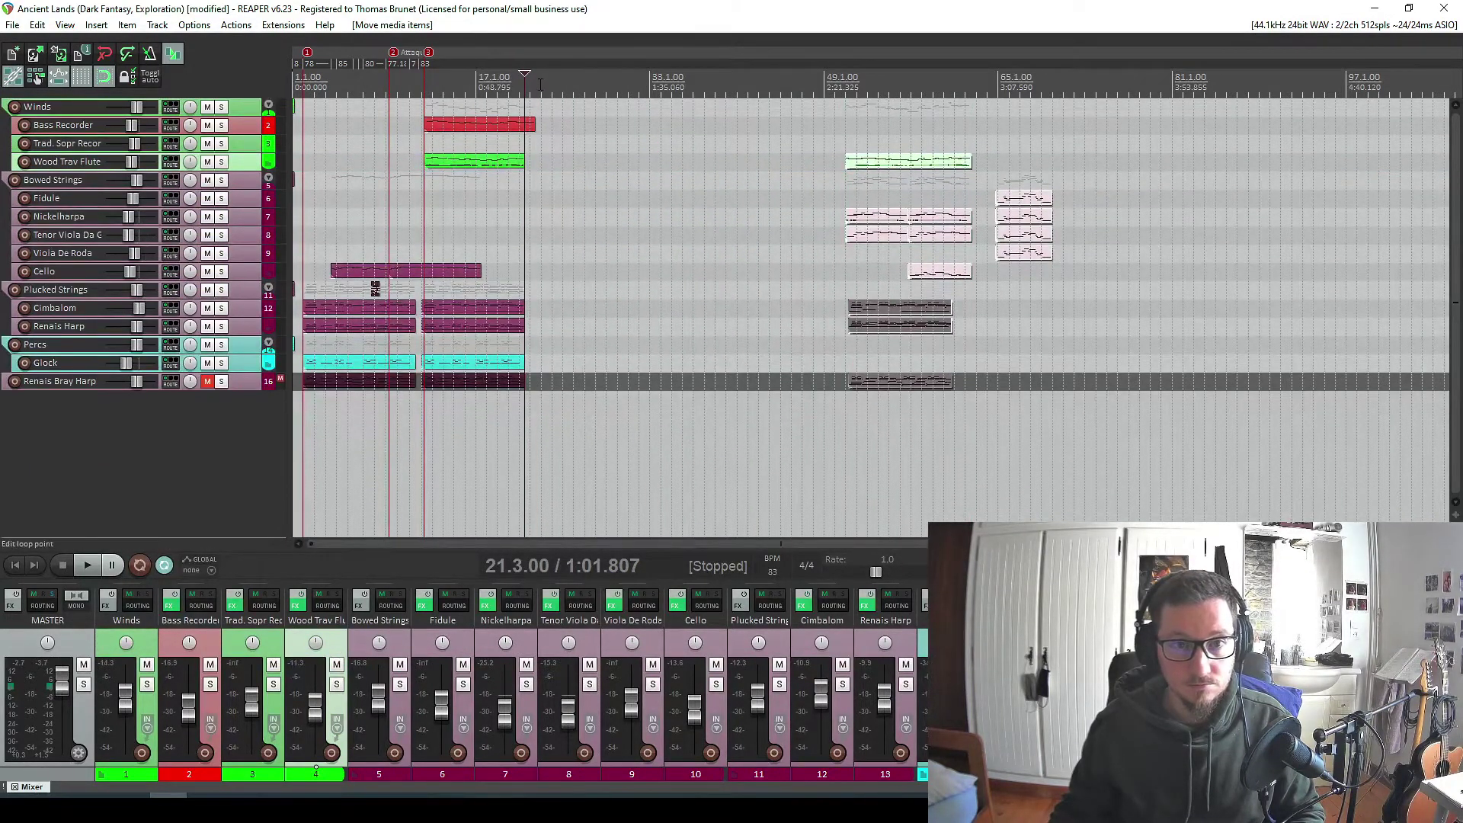
{"action": "left_click_drag", "start_coordinate": [541, 84], "coordinate": [297, 85]}
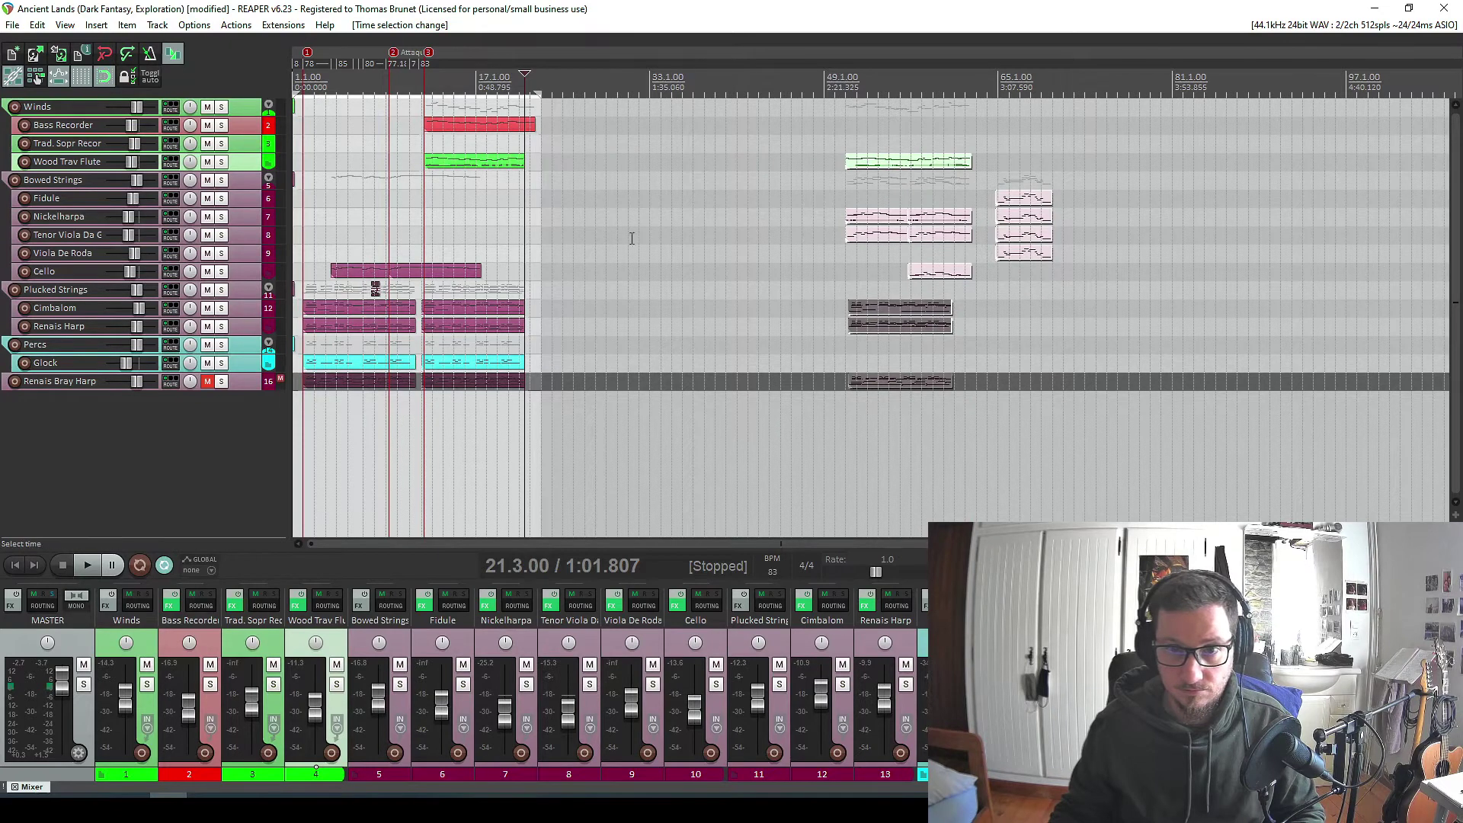
{"action": "scroll", "coordinate": [631, 239], "scroll_direction": "up", "scroll_amount": 4}
{"action": "key", "text": "Home"}
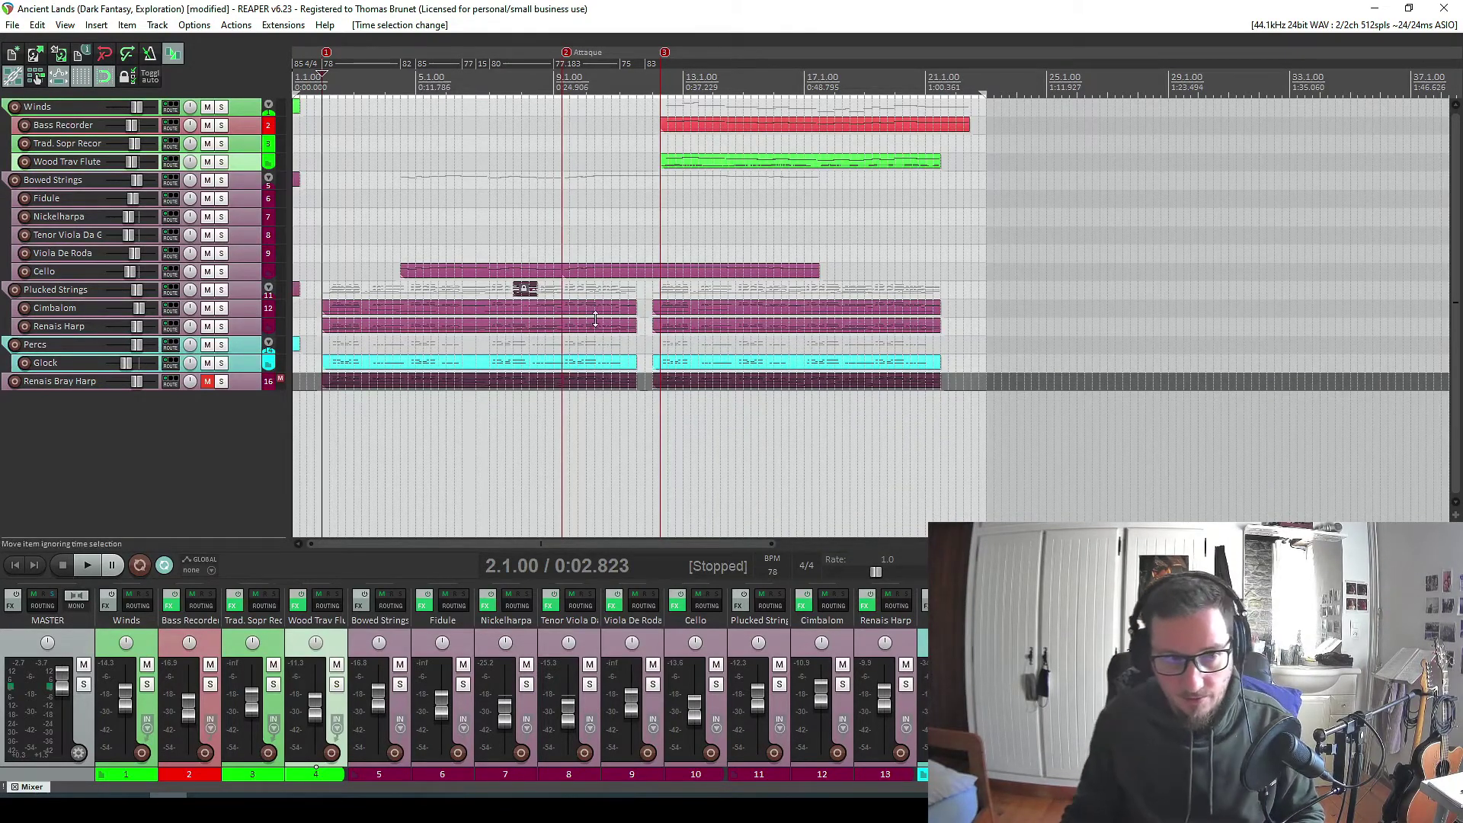
{"action": "scroll", "coordinate": [163, 378], "scroll_direction": "up", "scroll_amount": 3}
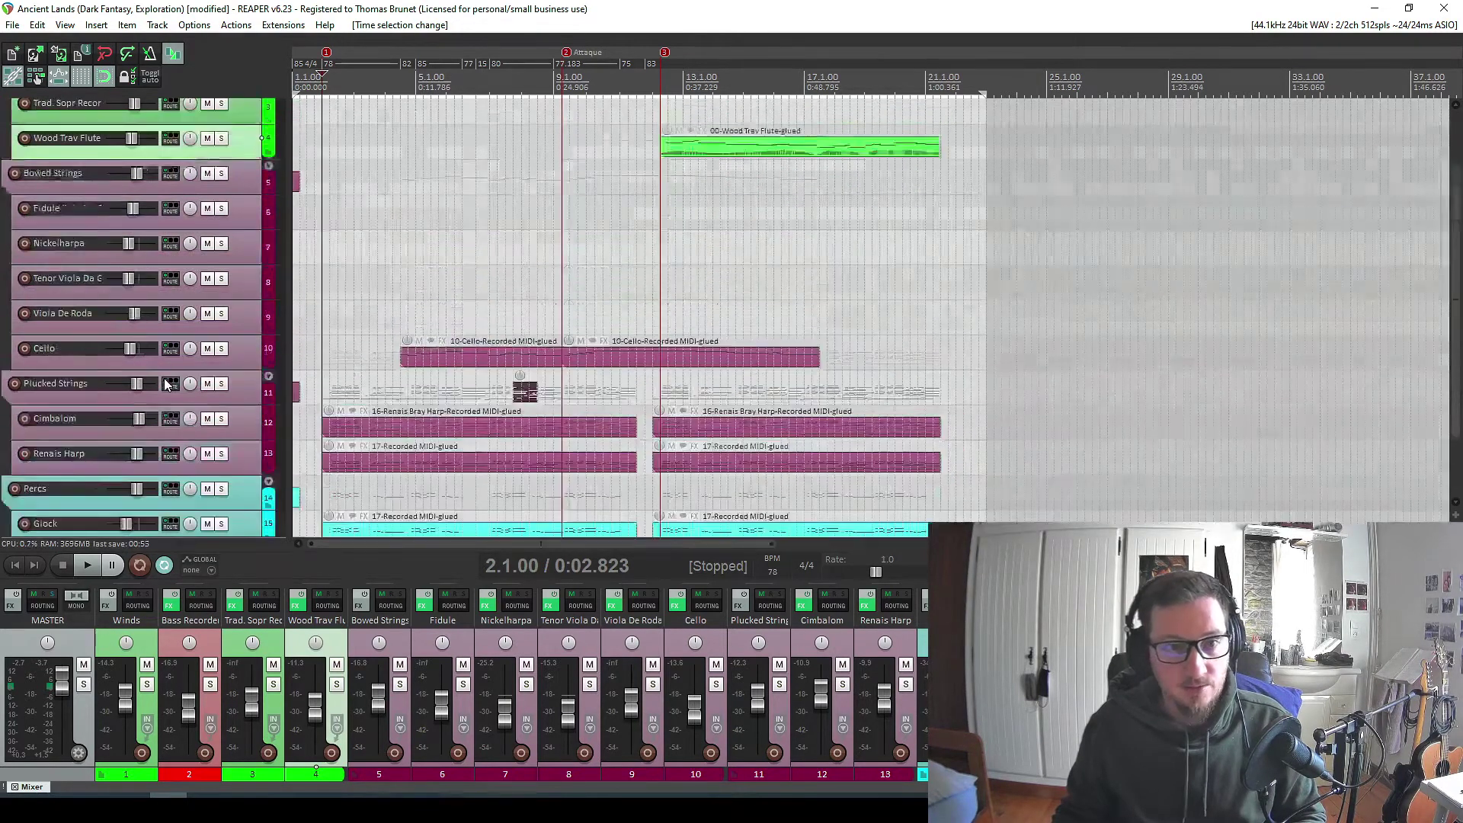
{"action": "scroll", "coordinate": [163, 377], "scroll_direction": "up", "scroll_amount": 1}
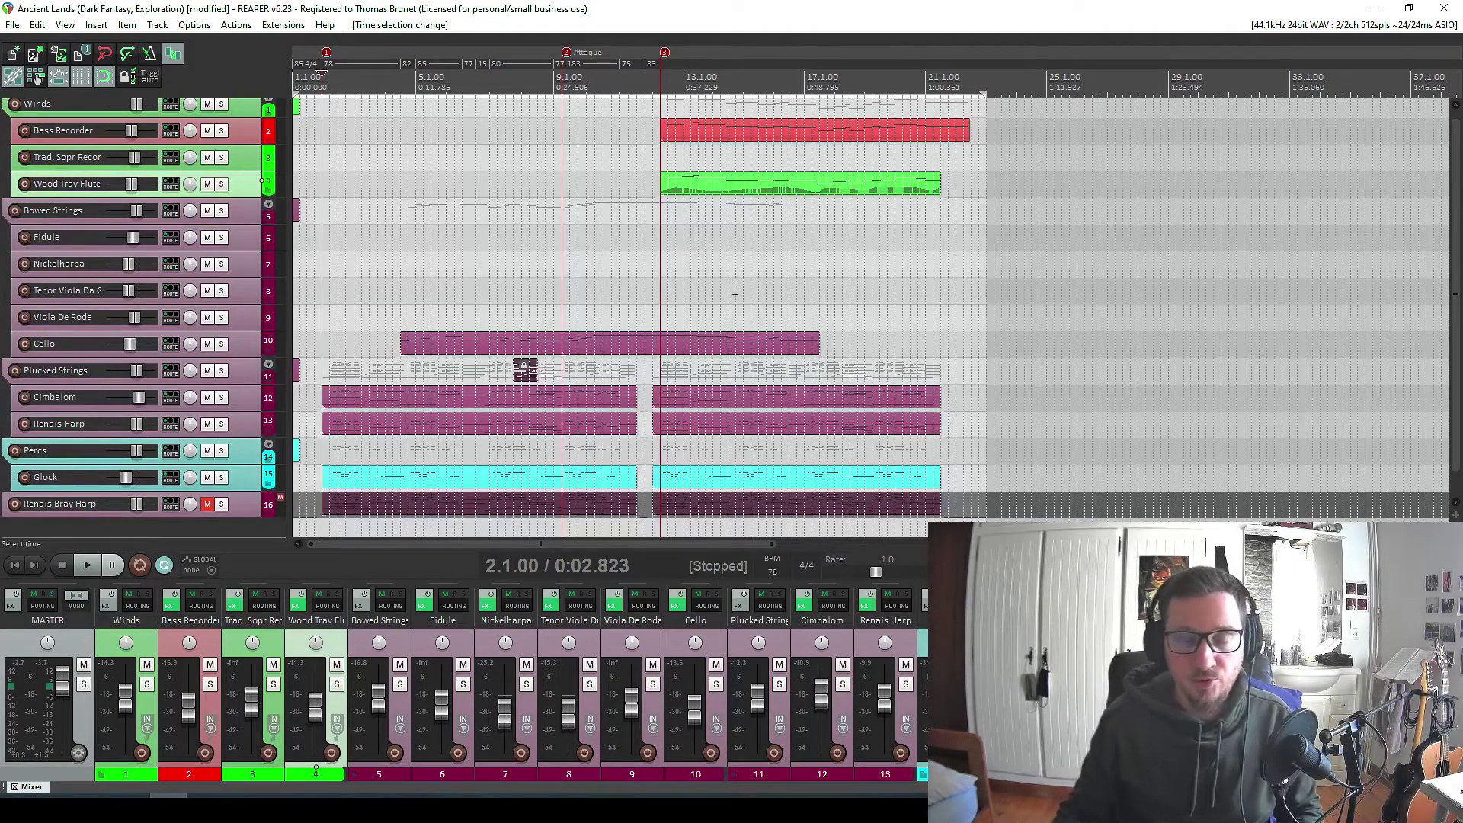
{"action": "scroll", "coordinate": [593, 276], "scroll_direction": "down", "scroll_amount": 3}
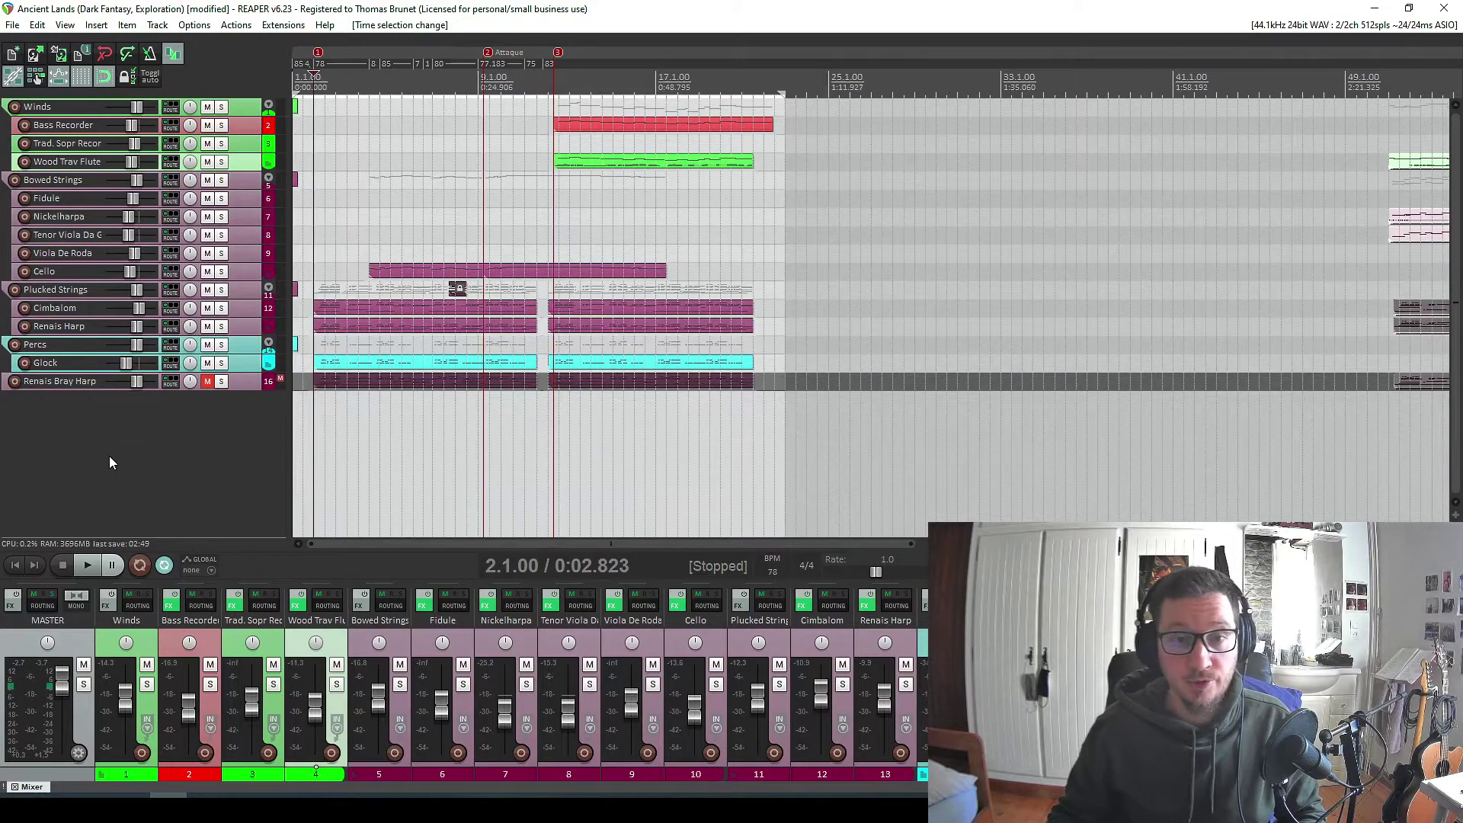
{"action": "scroll", "coordinate": [108, 456], "scroll_direction": "up", "scroll_amount": 2}
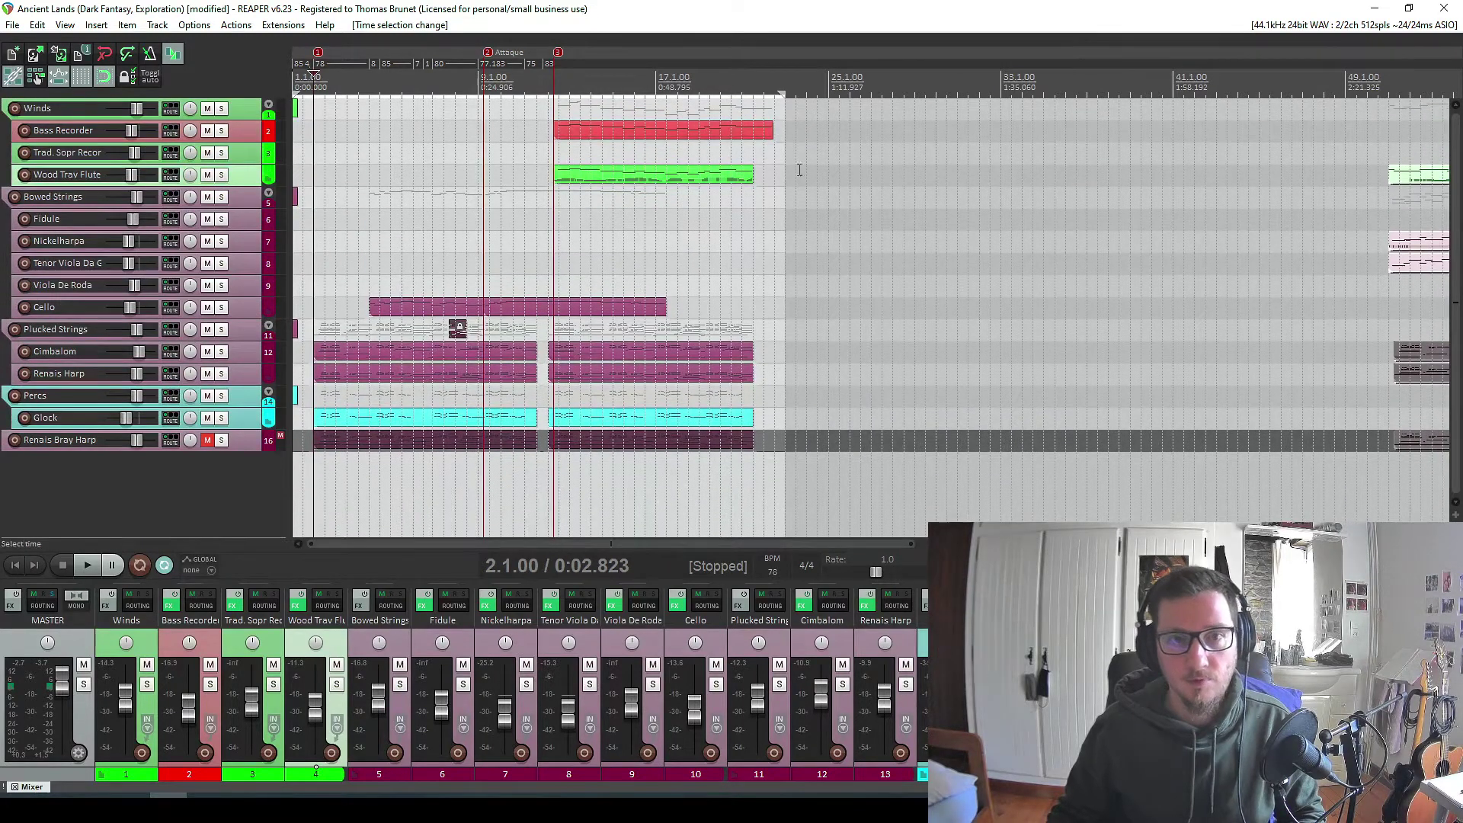
Clear the time selection and copy both sections' Cimbalom, Renais Harp and Glock items to start at 22.1.
{"action": "key", "text": "Escape"}
{"action": "left_click_drag", "start_coordinate": [408, 349], "coordinate": [838, 358]}
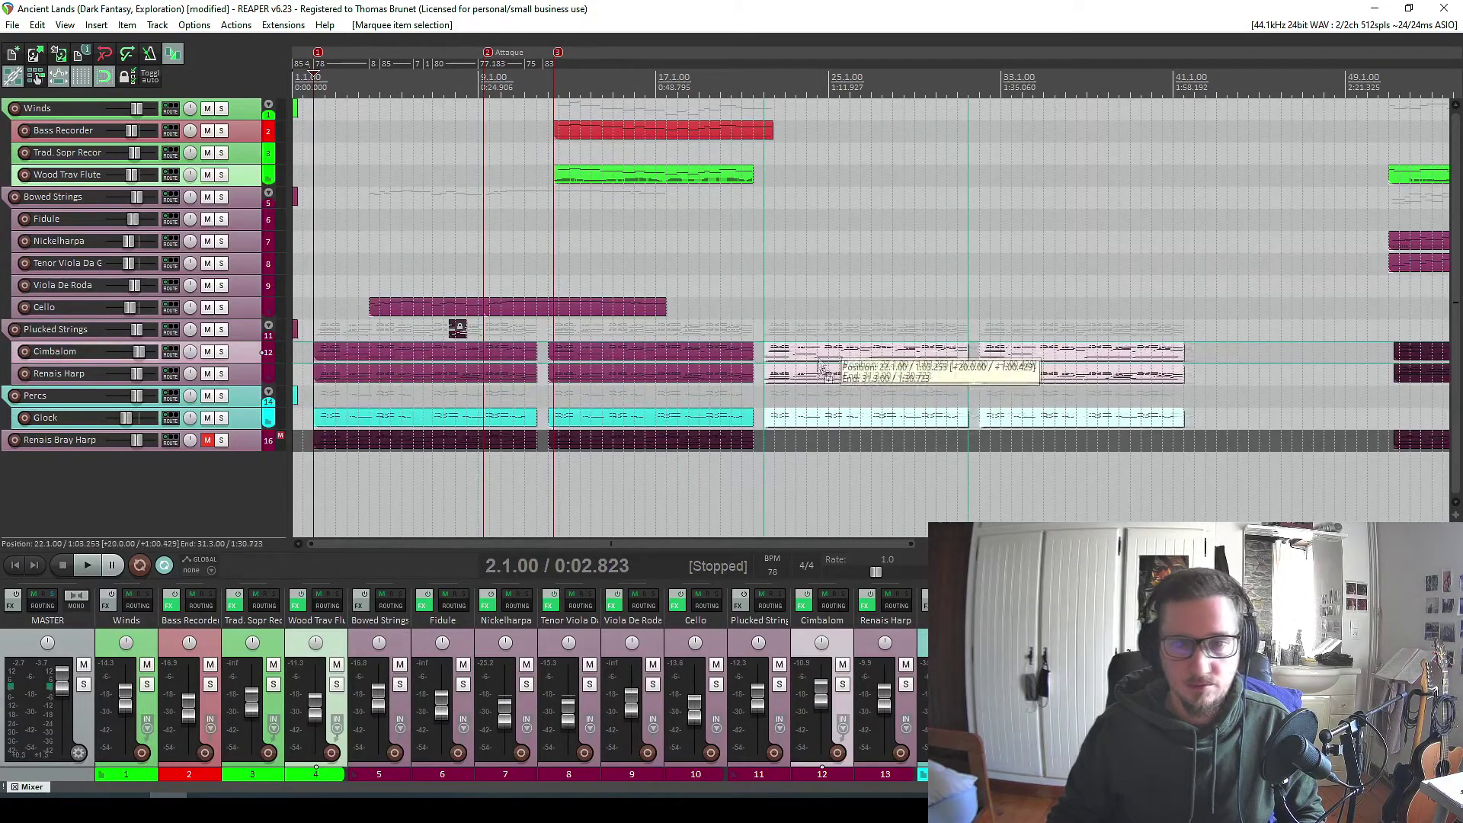
Inspect the gap between the original plucked string items after bar 11, then play from about 19.3 towards the copied items.
{"action": "left_click", "coordinate": [526, 82]}
{"action": "scroll", "coordinate": [525, 81], "scroll_direction": "up", "scroll_amount": 5}
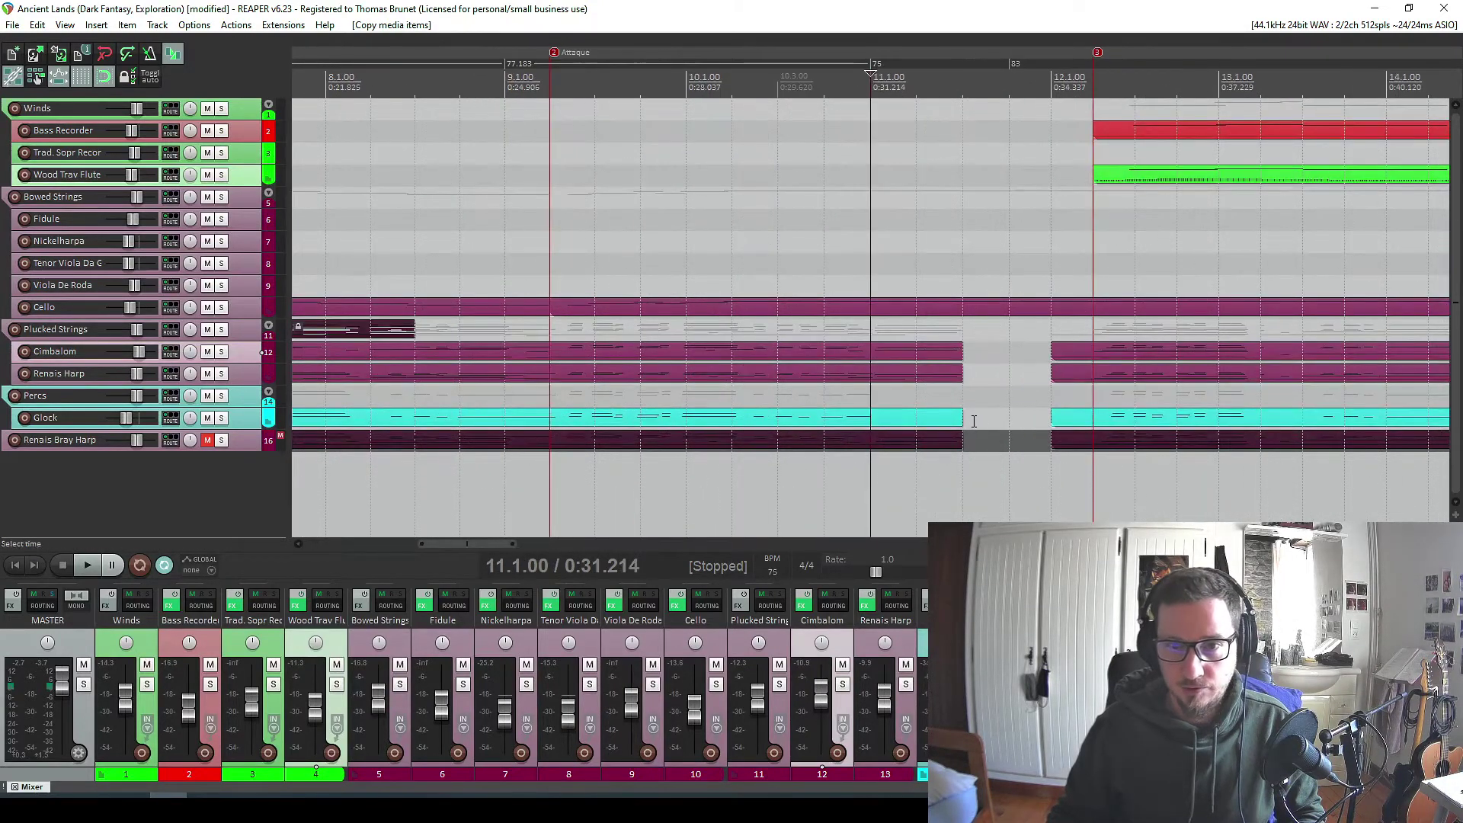
{"action": "scroll", "coordinate": [983, 411], "scroll_direction": "down", "scroll_amount": 4}
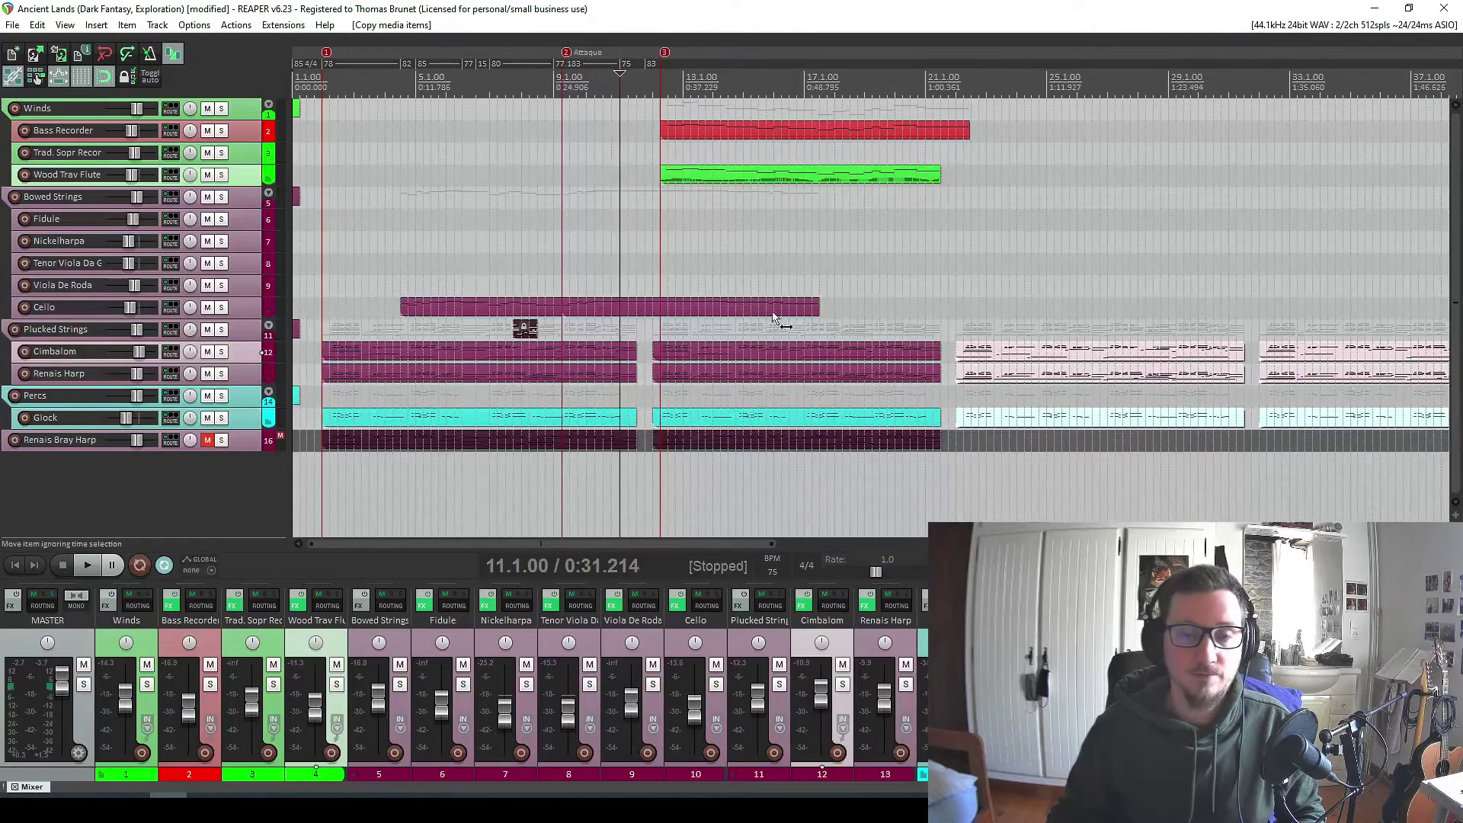
{"action": "scroll", "coordinate": [774, 319], "scroll_direction": "down", "scroll_amount": 2}
{"action": "key", "text": "space"}
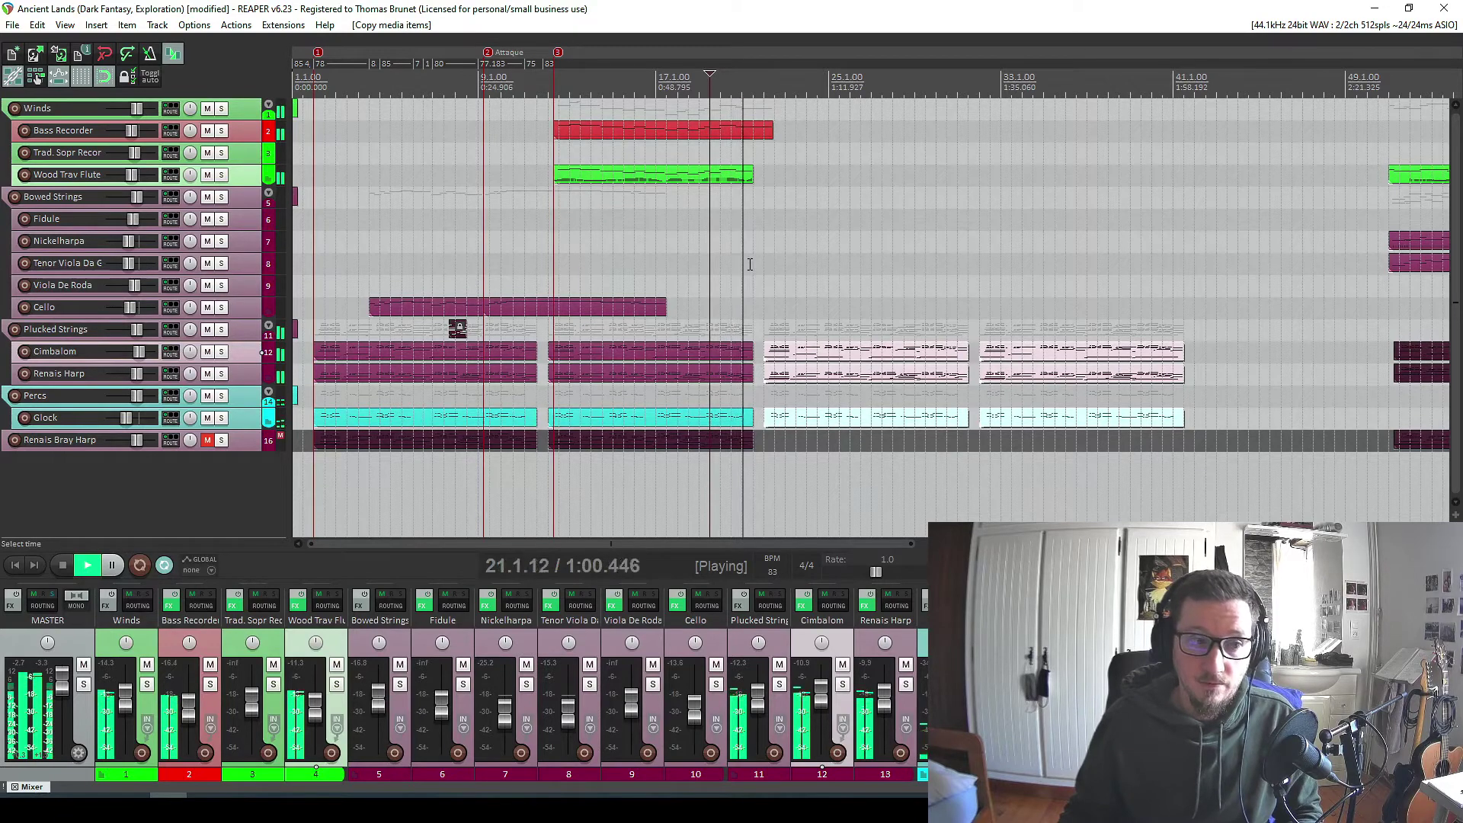
Extend the Wood Trav Flute item to the Bass Recorder item's end and lengthen its last note to about 21.4.
{"action": "left_click_drag", "start_coordinate": [753, 177], "coordinate": [772, 177]}
{"action": "double_click", "coordinate": [756, 174]}
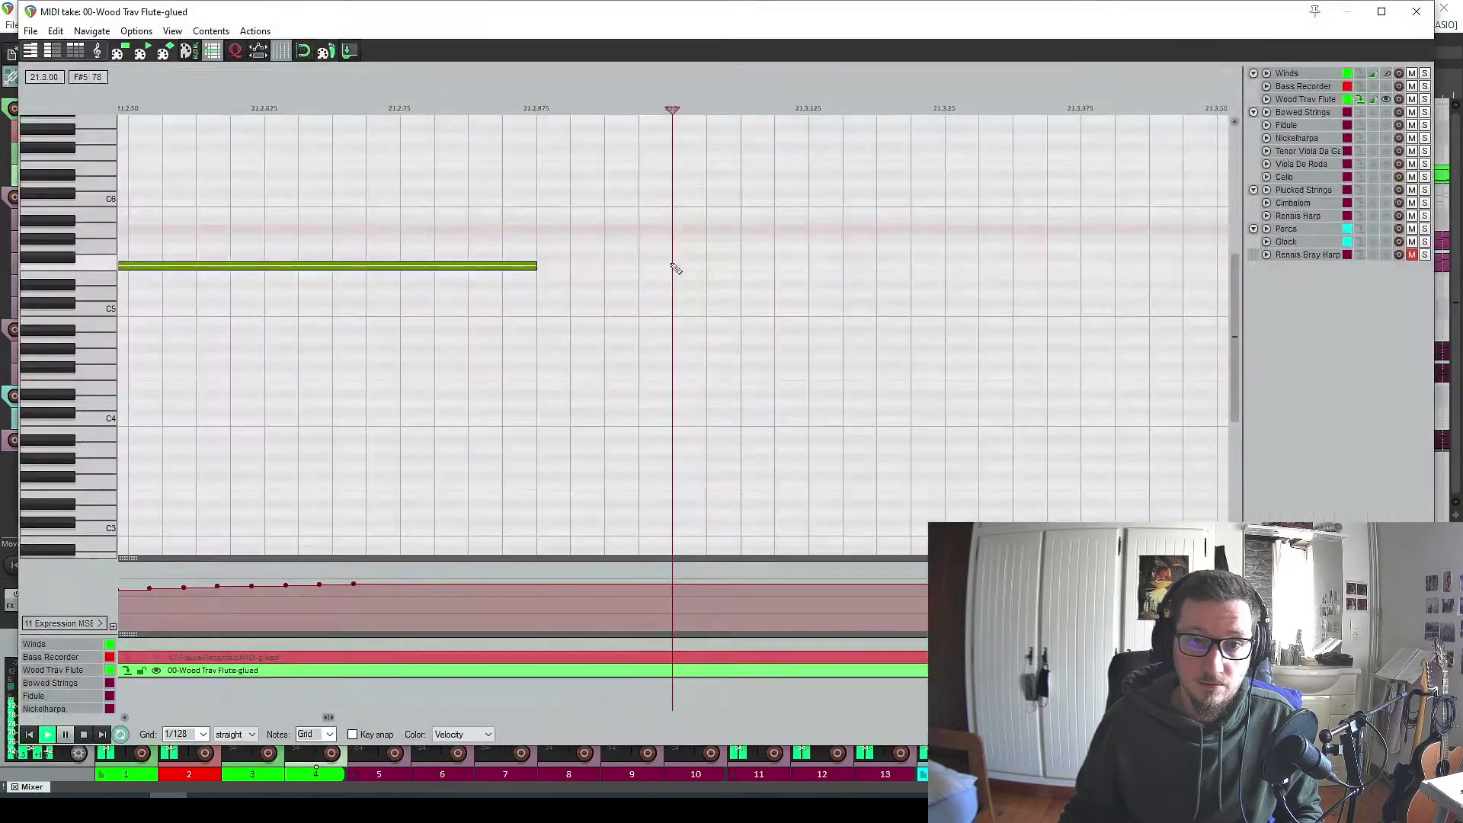
{"action": "scroll", "coordinate": [597, 382], "scroll_direction": "down", "scroll_amount": 5}
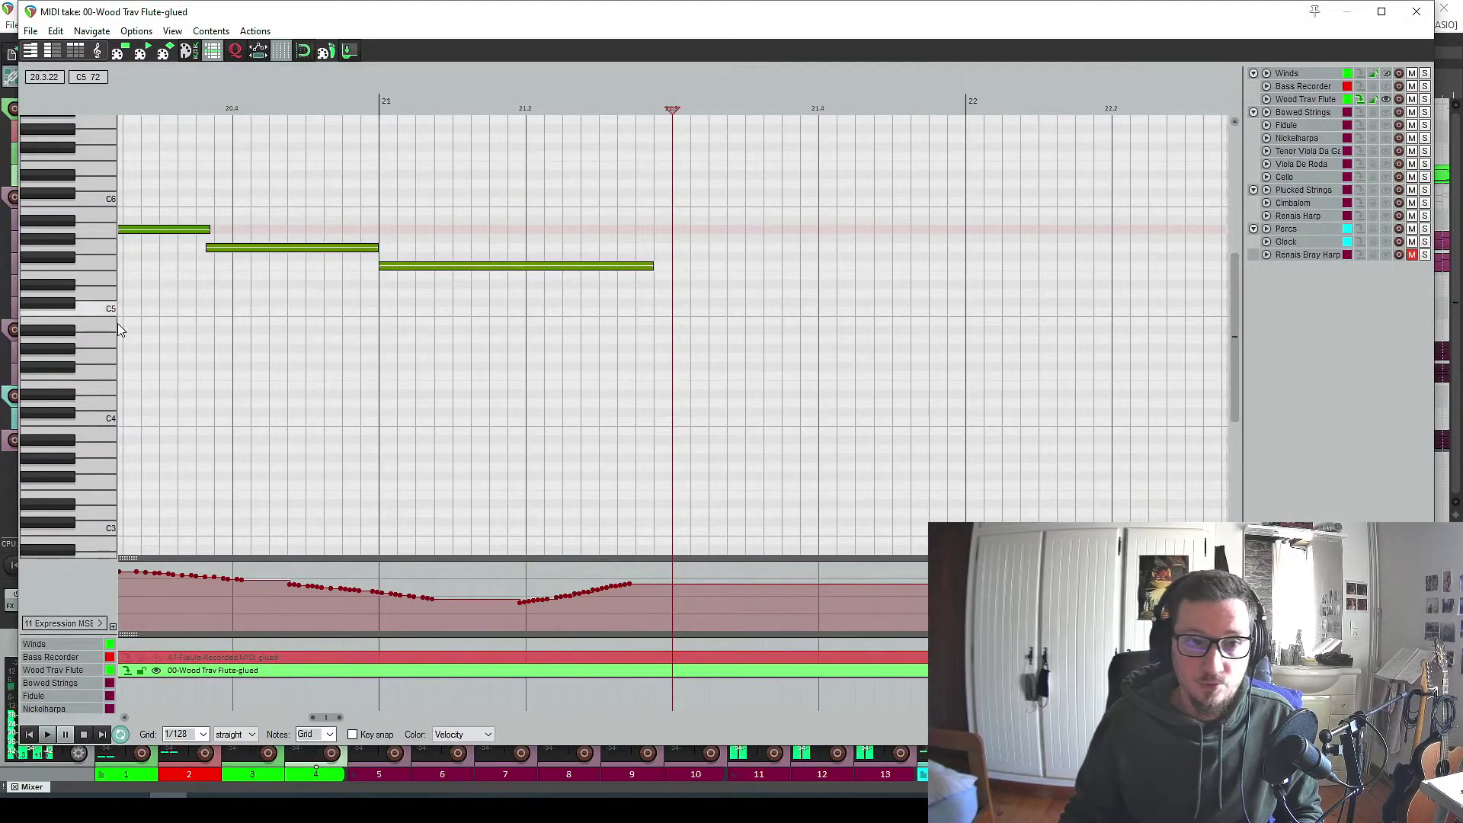
{"action": "scroll", "coordinate": [503, 316], "scroll_direction": "down", "scroll_amount": 5}
{"action": "left_click_drag", "start_coordinate": [668, 262], "coordinate": [694, 263]}
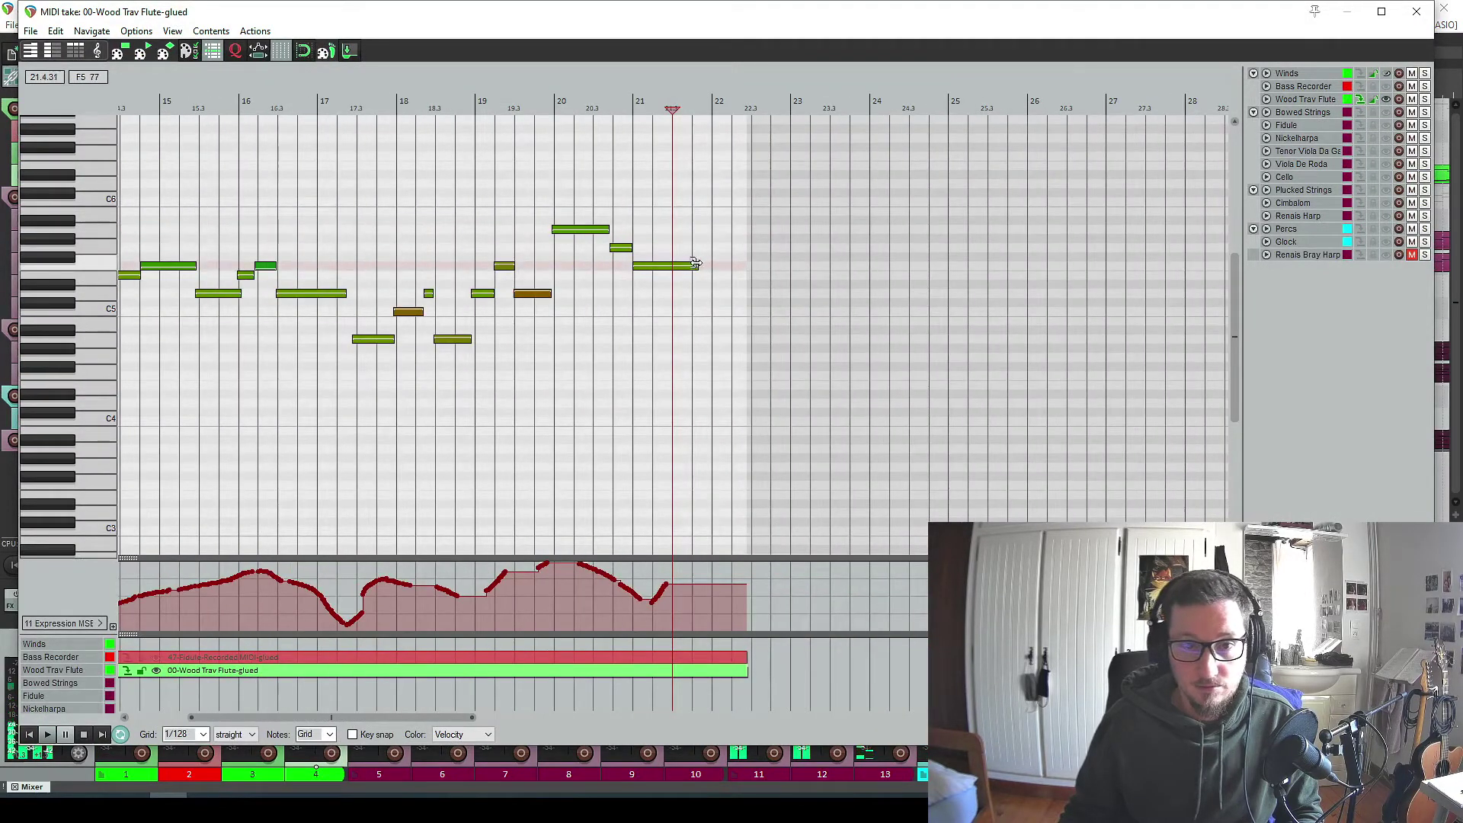
Play the flute part from about 17.2 and redraw its expression curve from about 21.1 as a fade-out to the end.
{"action": "left_click", "coordinate": [333, 150]}
{"action": "key", "text": "space"}
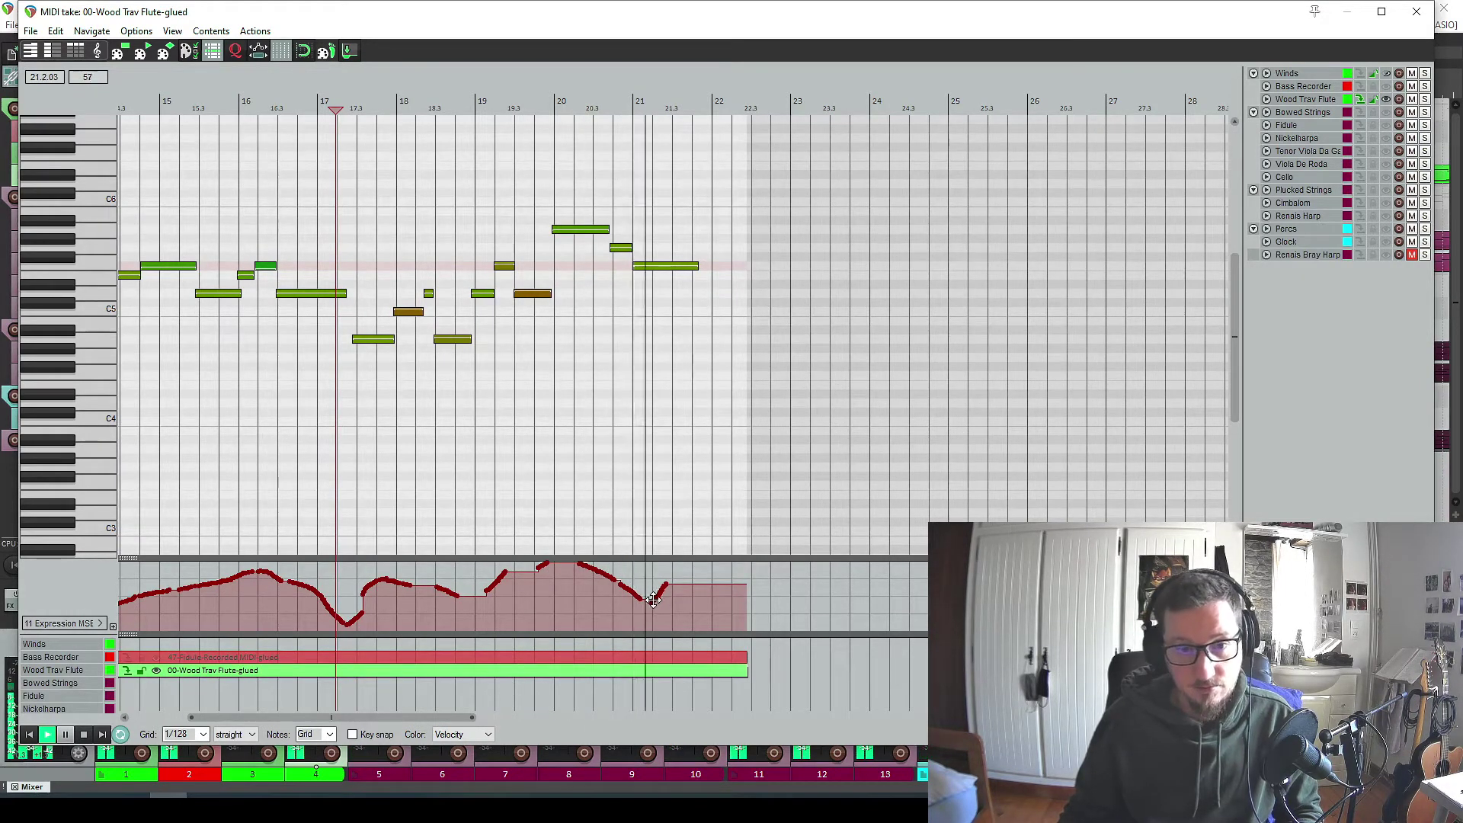
{"action": "left_click_drag", "start_coordinate": [646, 598], "coordinate": [743, 633]}
{"action": "key", "text": "space"}
Lengthen the flute's long note starting at bar 20 so it slightly overlaps the following note, and replay the passage from 17.2.
{"action": "scroll", "coordinate": [539, 349], "scroll_direction": "up", "scroll_amount": 3}
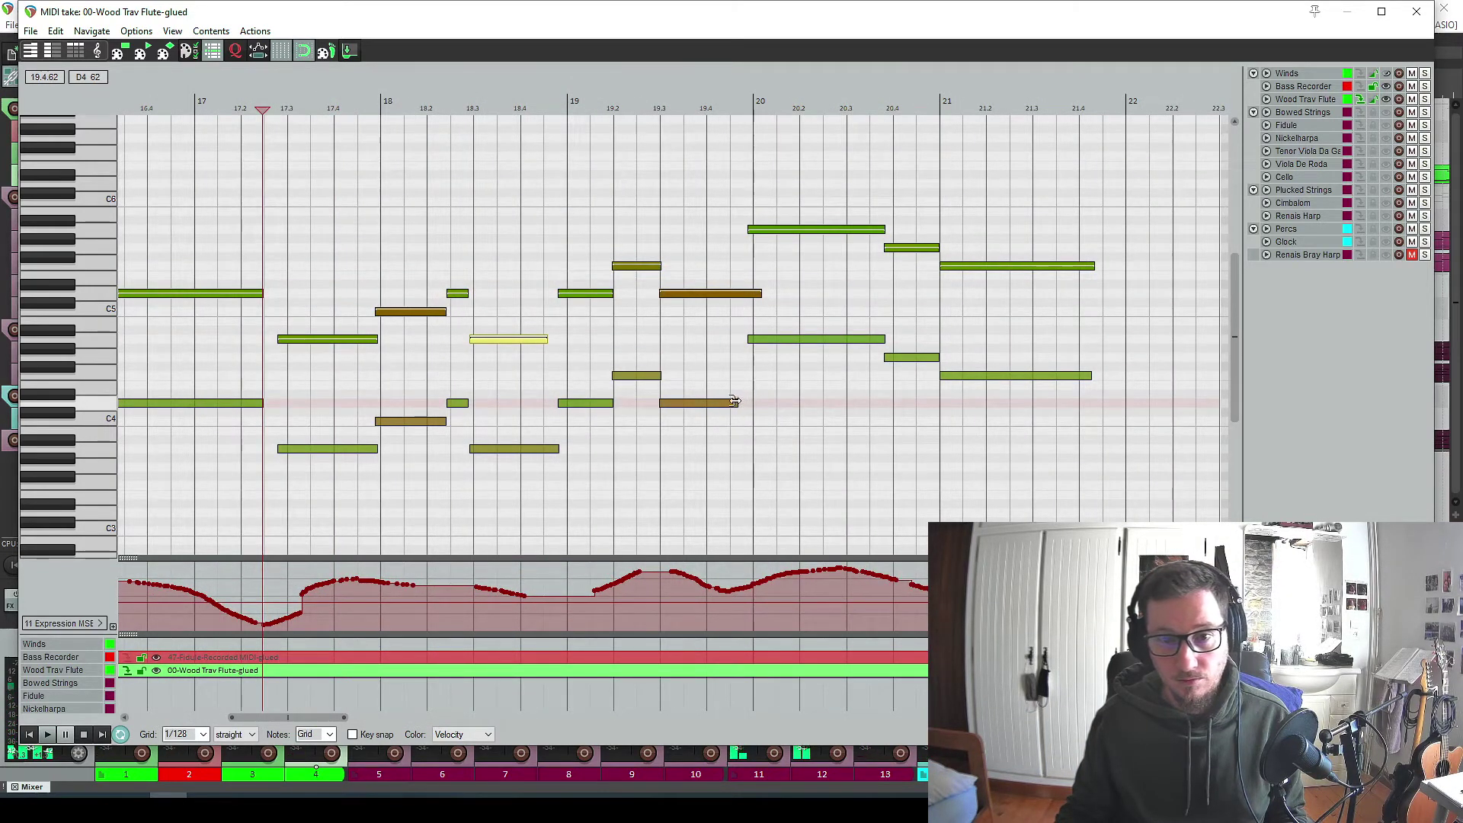
{"action": "key", "text": "space"}
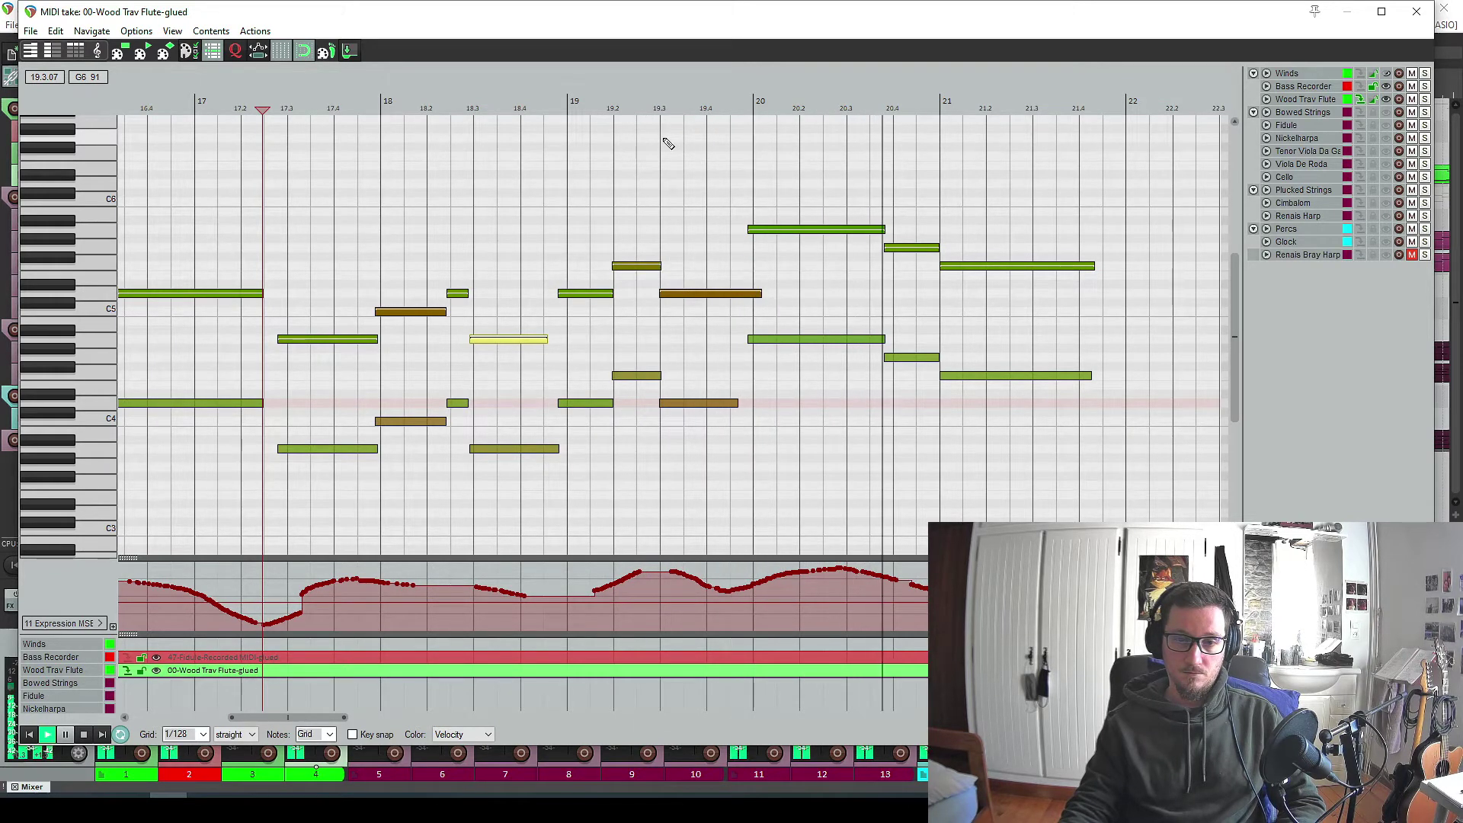
{"action": "key", "text": "space"}
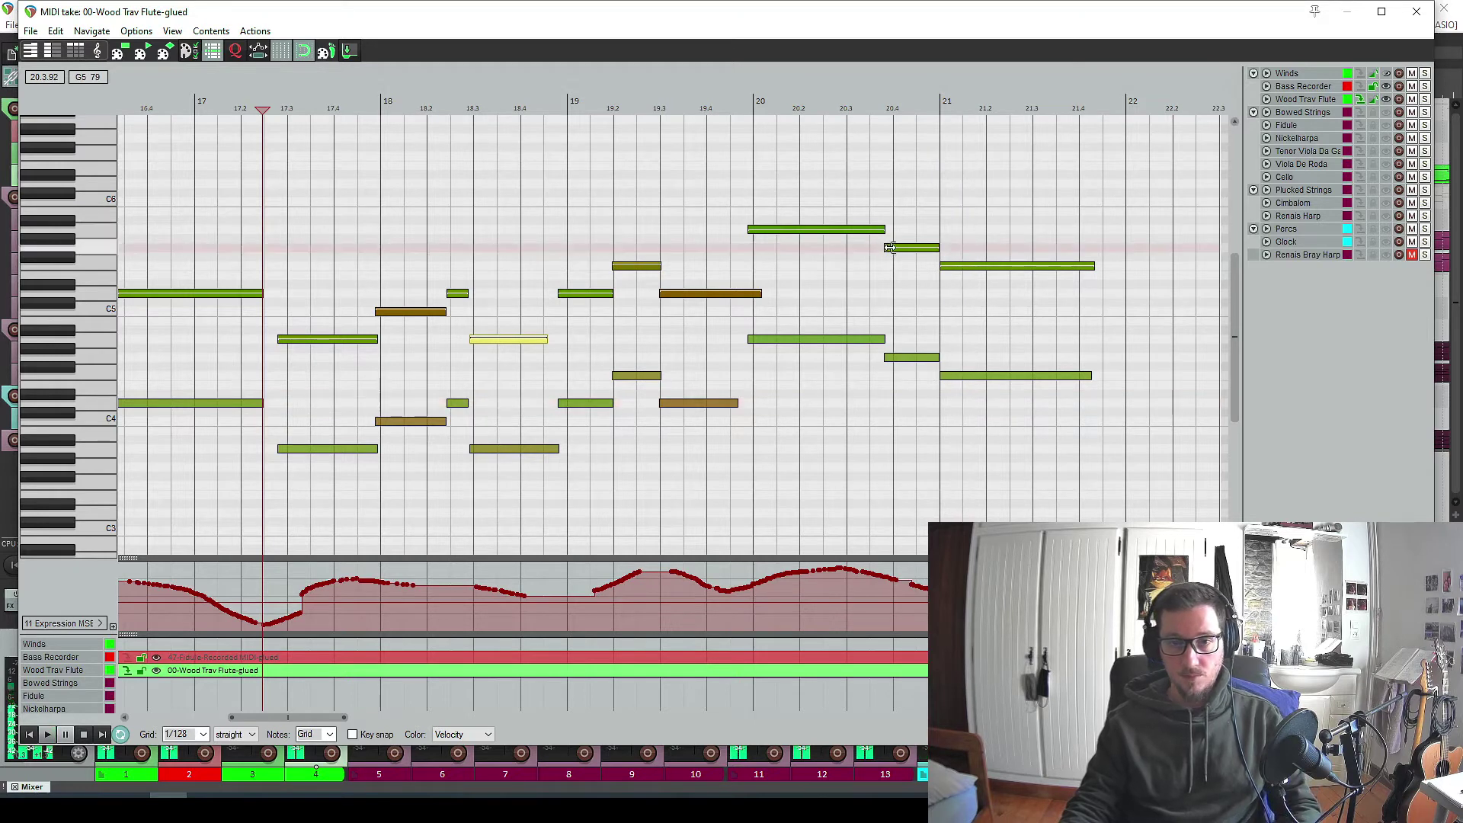
{"action": "left_click_drag", "start_coordinate": [878, 225], "coordinate": [889, 226]}
{"action": "key", "text": "space"}
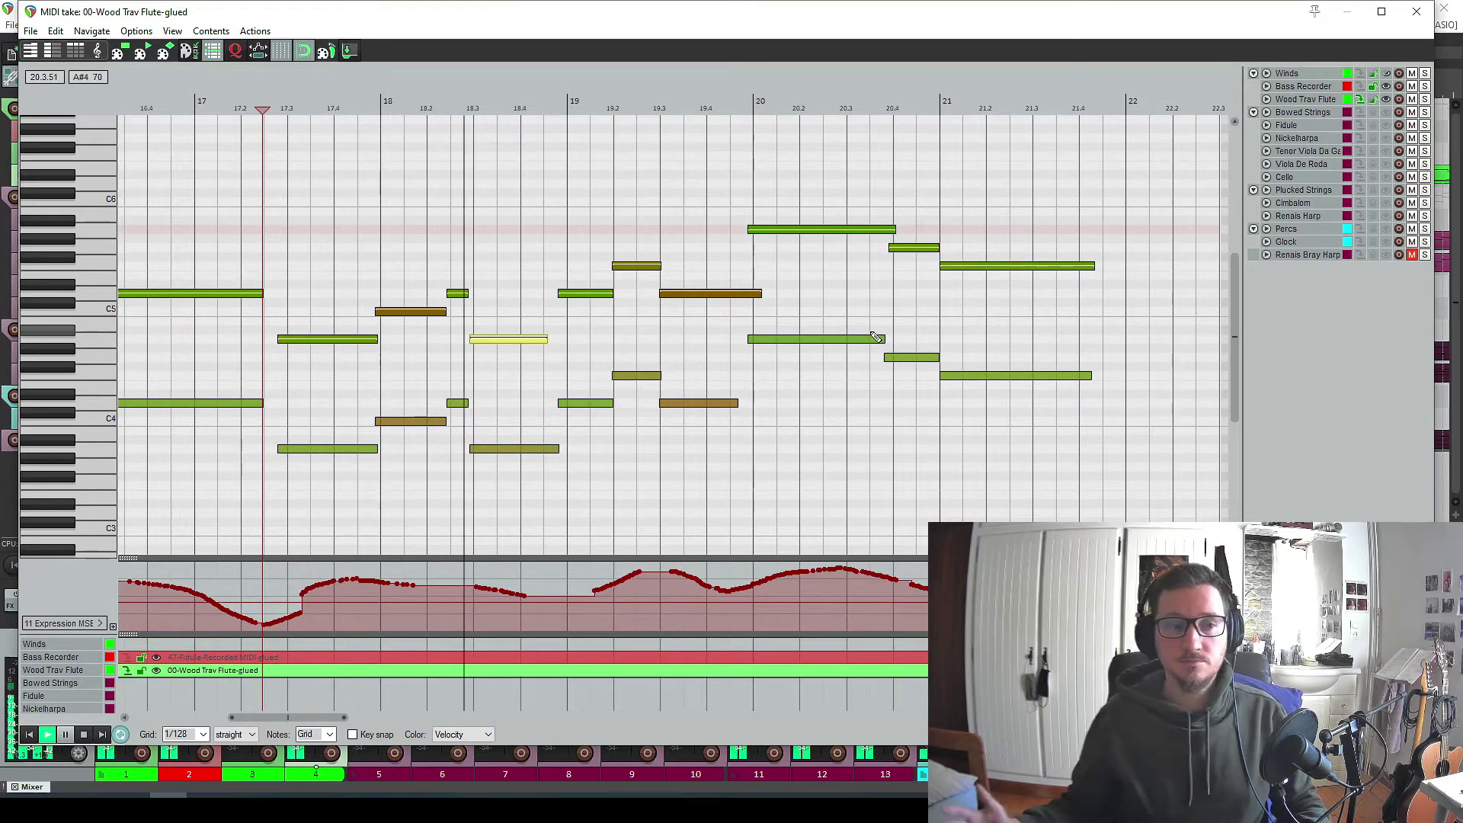
Open the Bass Recorder part, solo its track and play it from its start.
{"action": "double_click", "coordinate": [694, 151]}
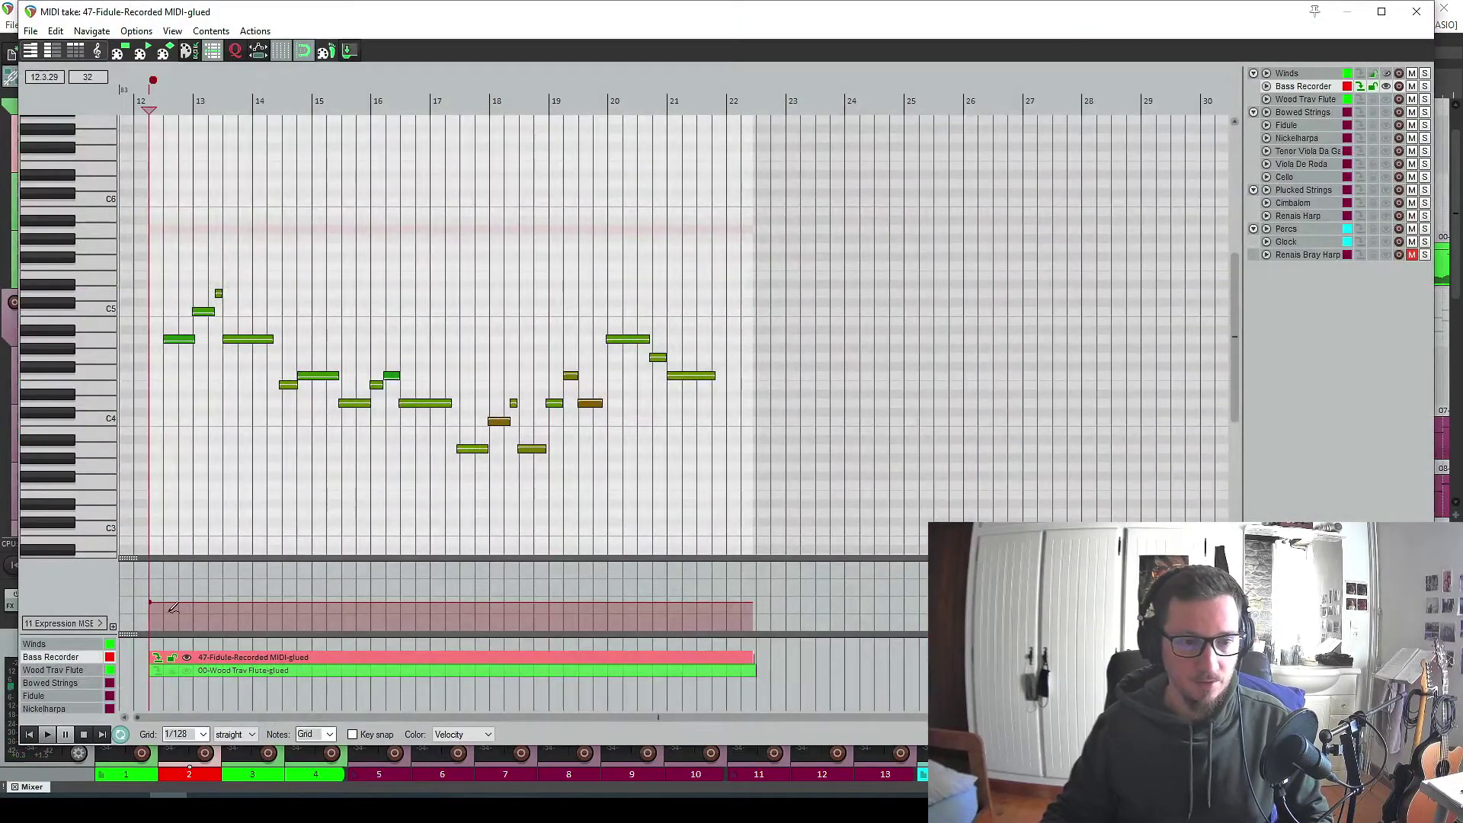
{"action": "scroll", "coordinate": [461, 519], "scroll_direction": "up", "scroll_amount": 5}
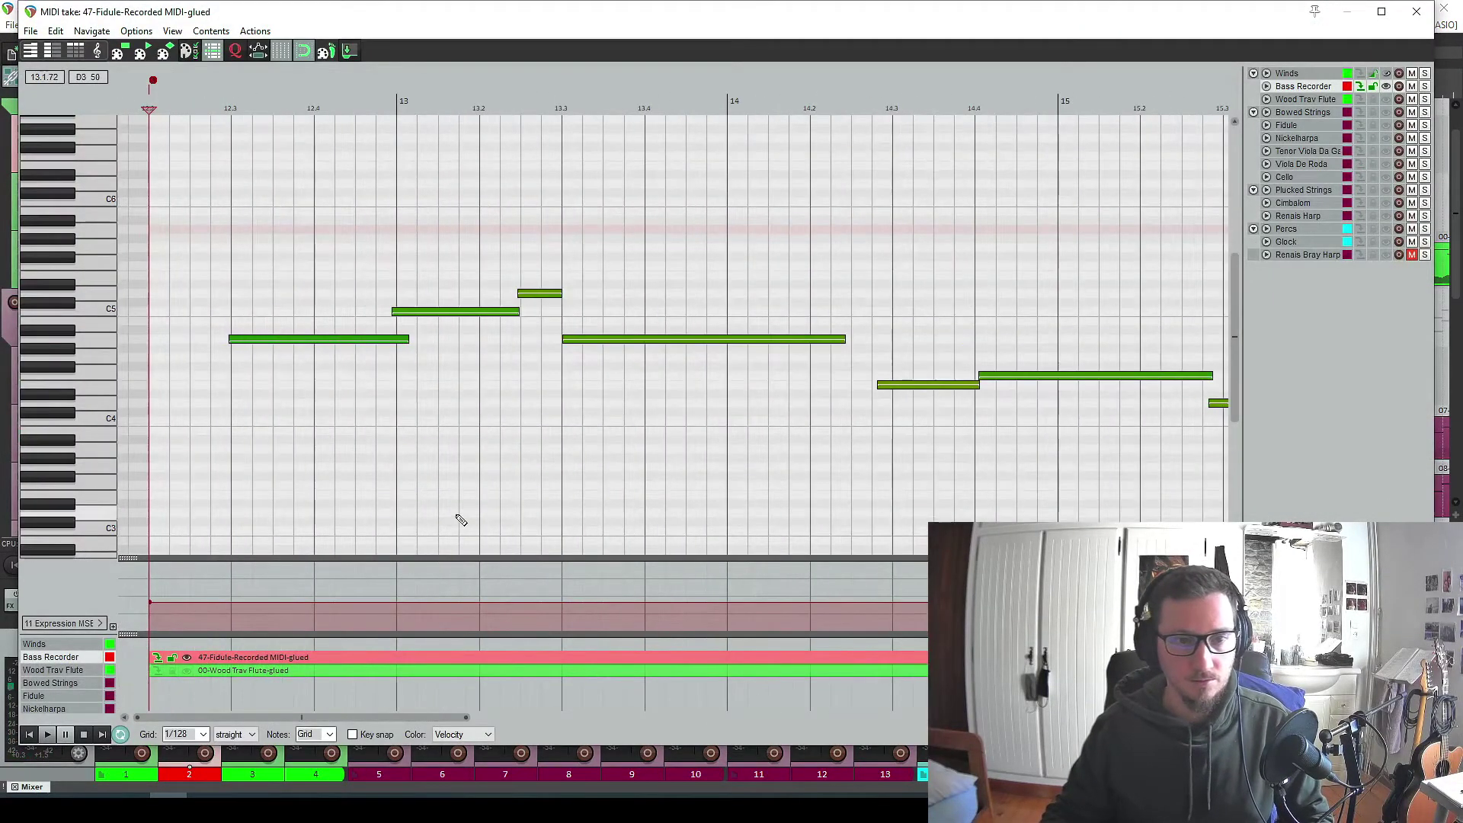
{"action": "left_click", "coordinate": [1424, 86]}
{"action": "key", "text": "space"}
{"action": "scroll", "coordinate": [457, 472], "scroll_direction": "down", "scroll_amount": 3}
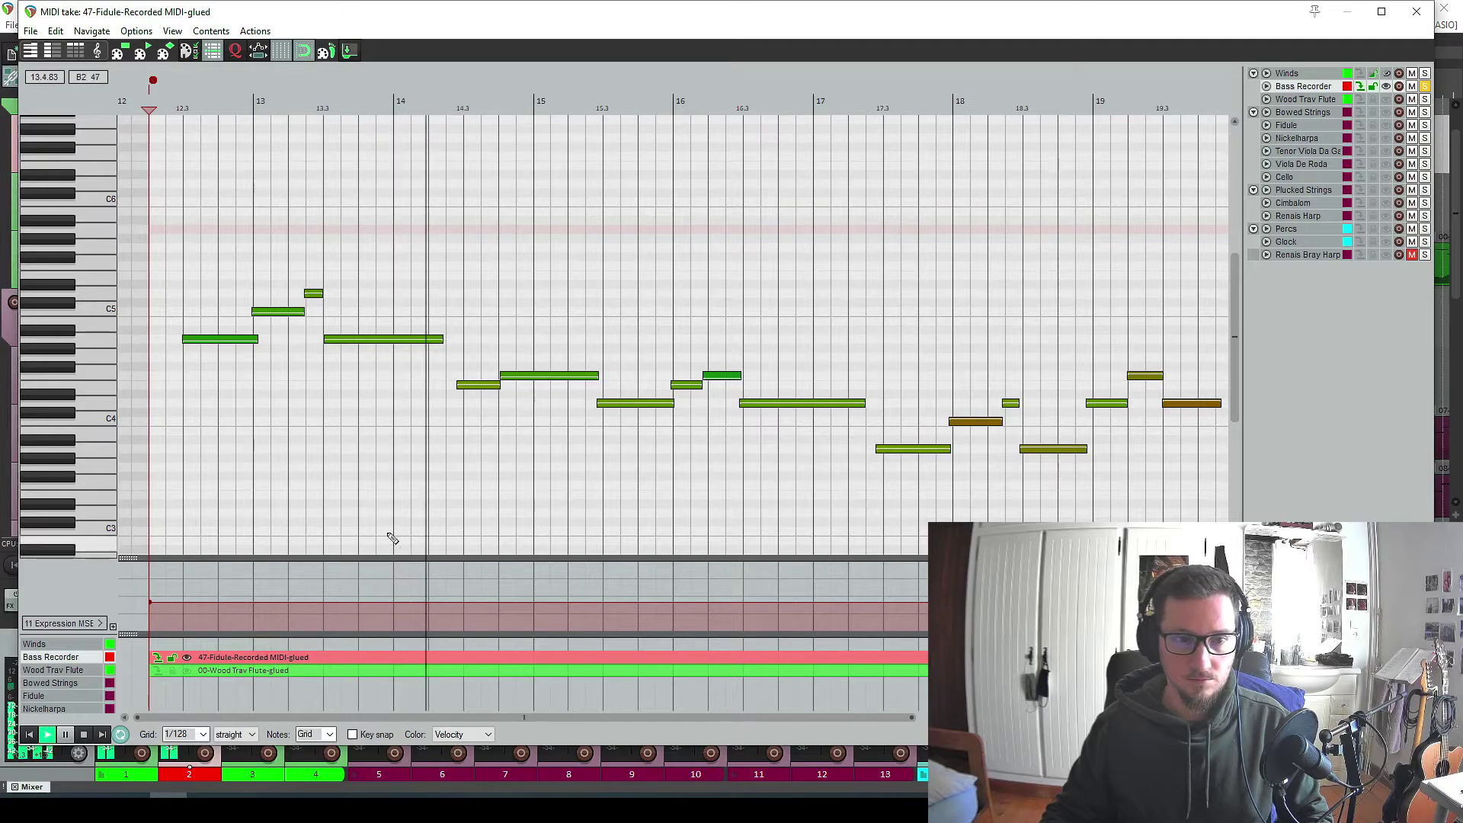
Try a steep rise to the maximum at the start of the Bass Recorder's expression, and undo it.
{"action": "left_click_drag", "start_coordinate": [154, 597], "coordinate": [183, 548]}
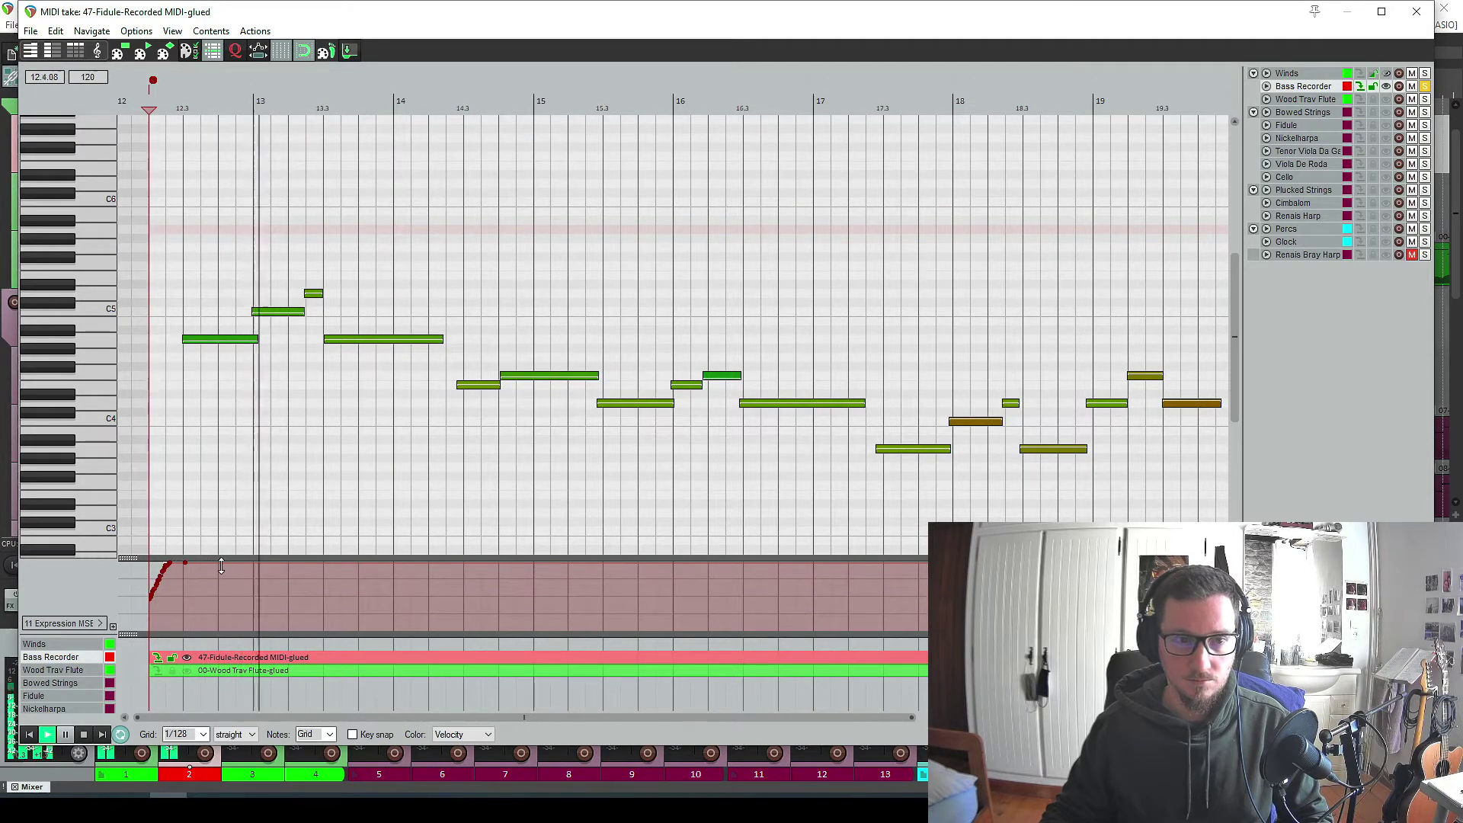
{"action": "key", "text": "ctrl+z"}
{"action": "key", "text": "space"}
Solo the Wood Trav Flute together with the Bass Recorder to compare them, and open the flute part for editing.
{"action": "left_click", "coordinate": [1423, 101]}
{"action": "key", "text": "space"}
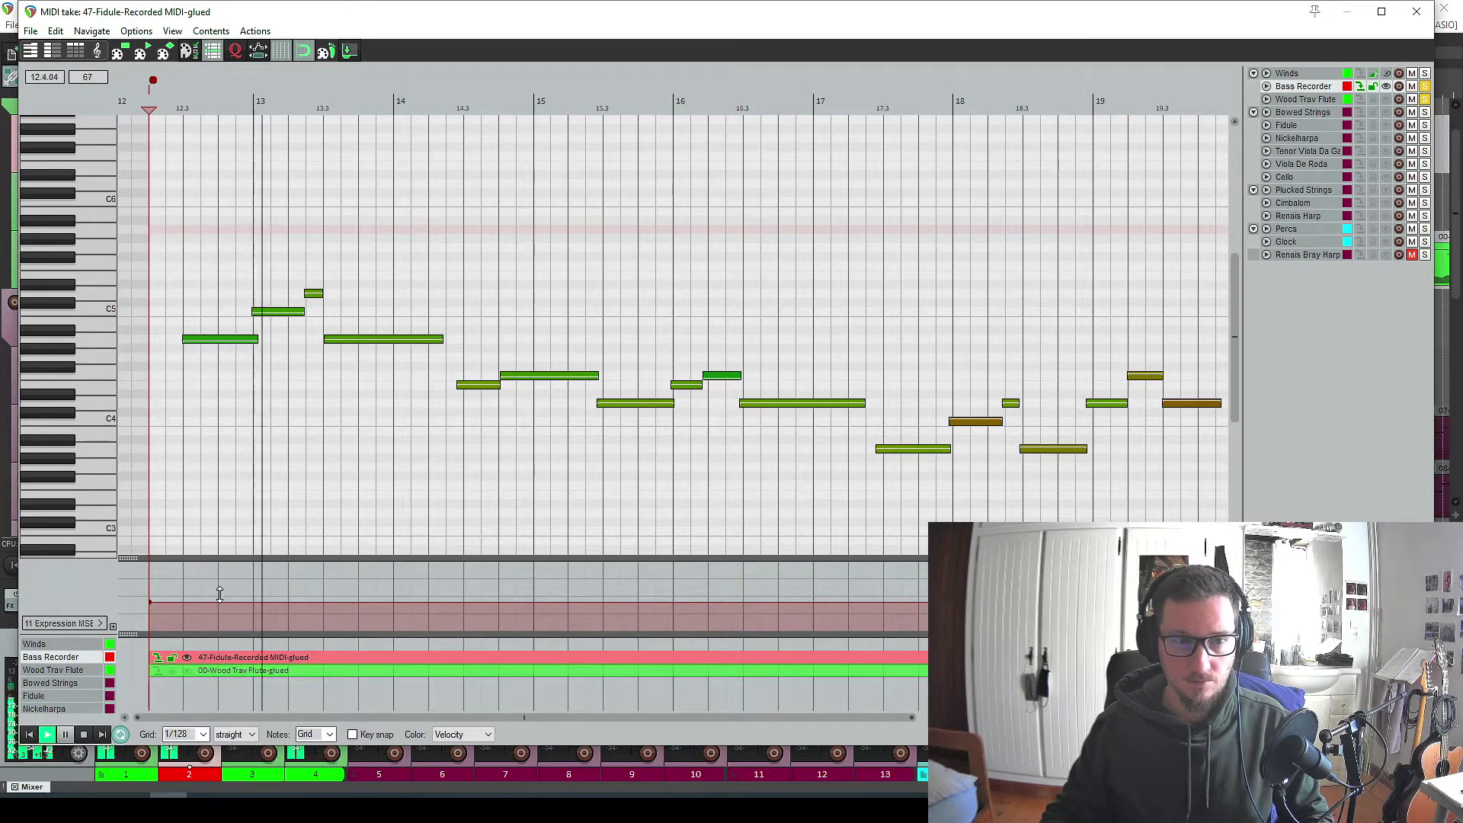
{"action": "left_click", "coordinate": [1416, 12]}
{"action": "key", "text": "ctrl+alt+e"}
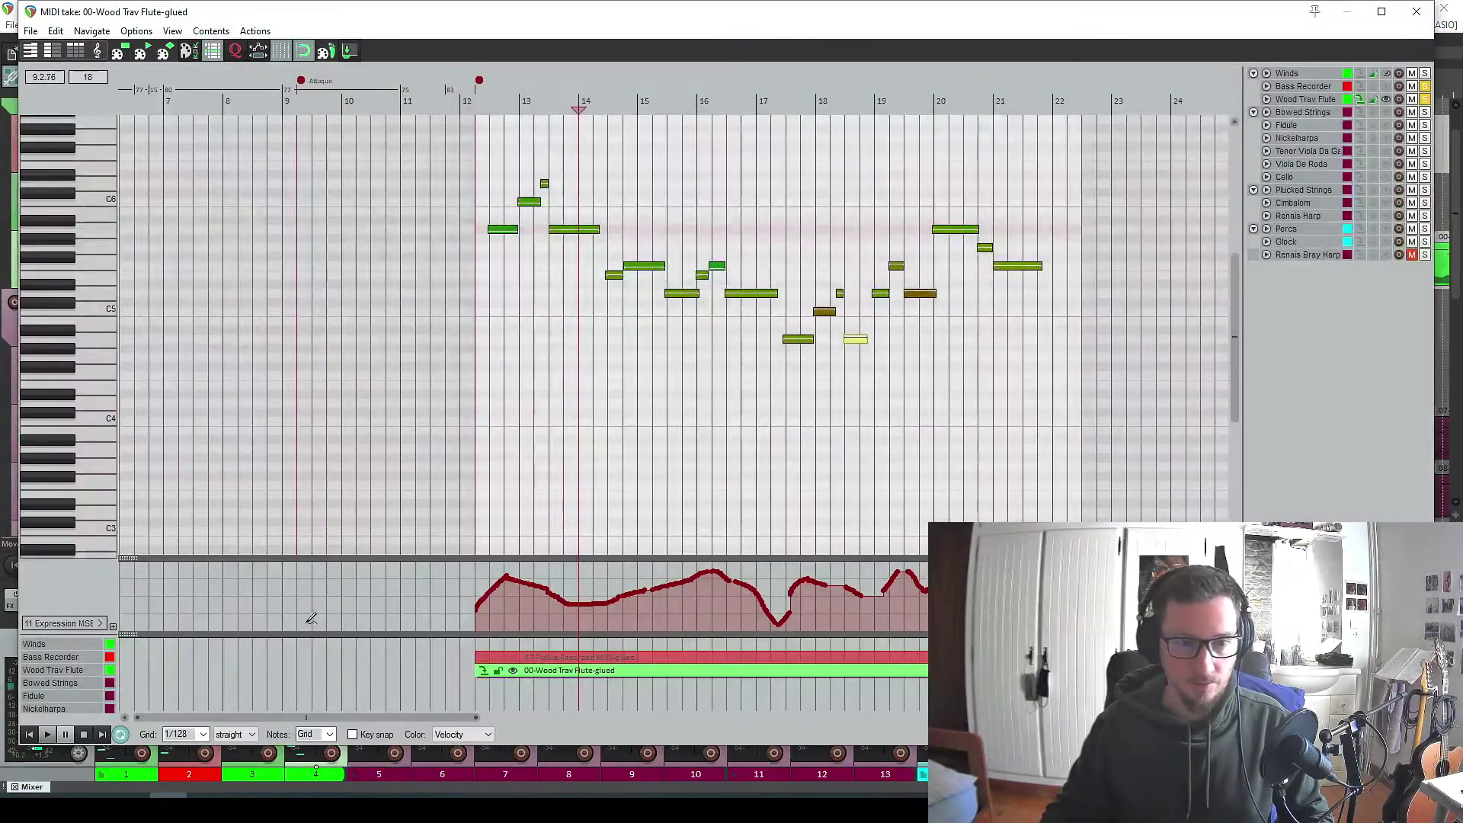
Lower the Wood Trav Flute's entire expression curve moderately, undoing an excessive reduction and checking the level from the part's start.
{"action": "key", "text": "ctrl+a"}
{"action": "left_click_drag", "start_coordinate": [508, 573], "coordinate": [508, 590]}
{"action": "left_click", "coordinate": [494, 109]}
{"action": "key", "text": "space"}
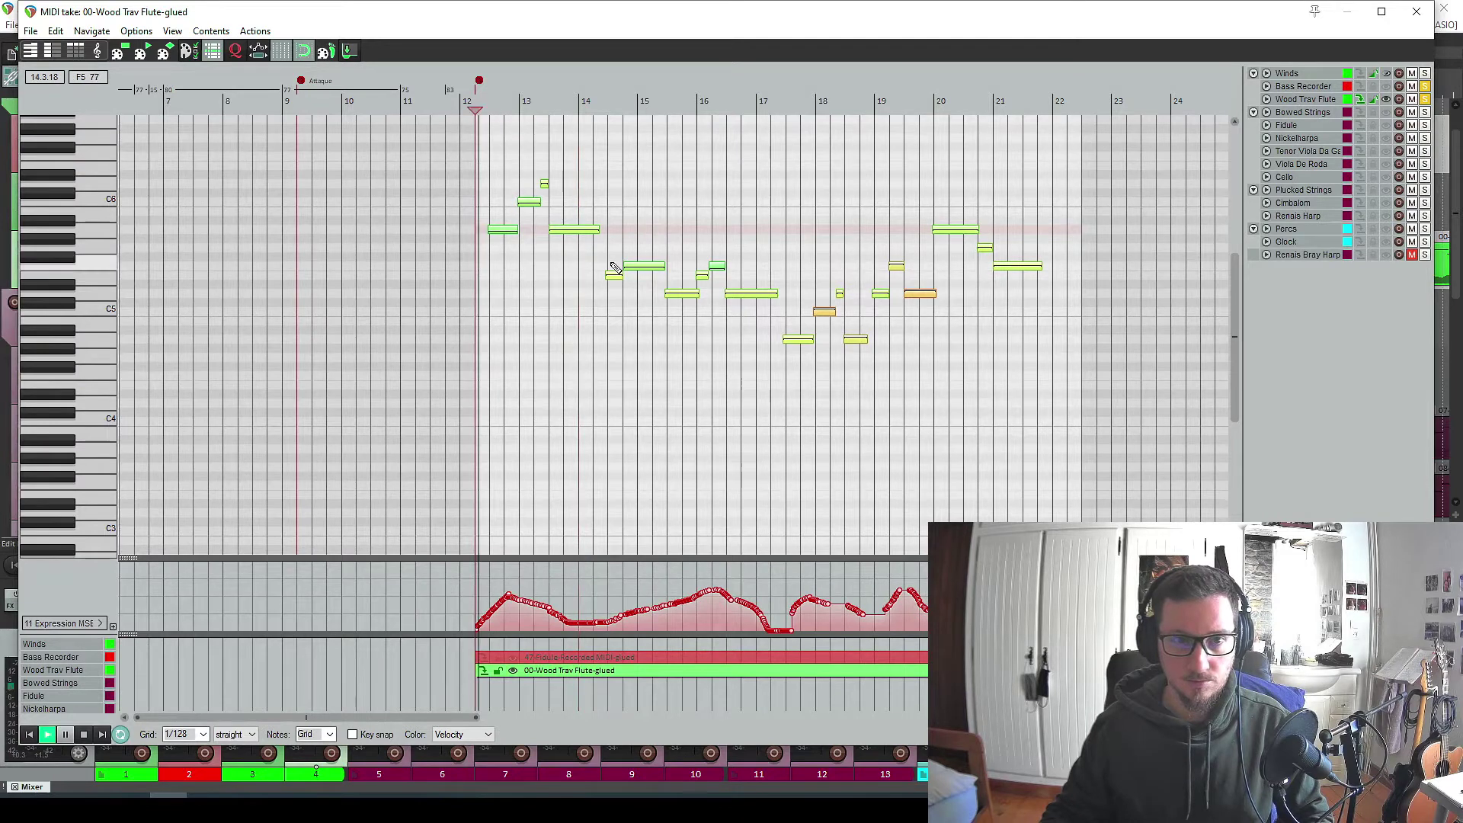
{"action": "left_click_drag", "start_coordinate": [508, 604], "coordinate": [508, 620]}
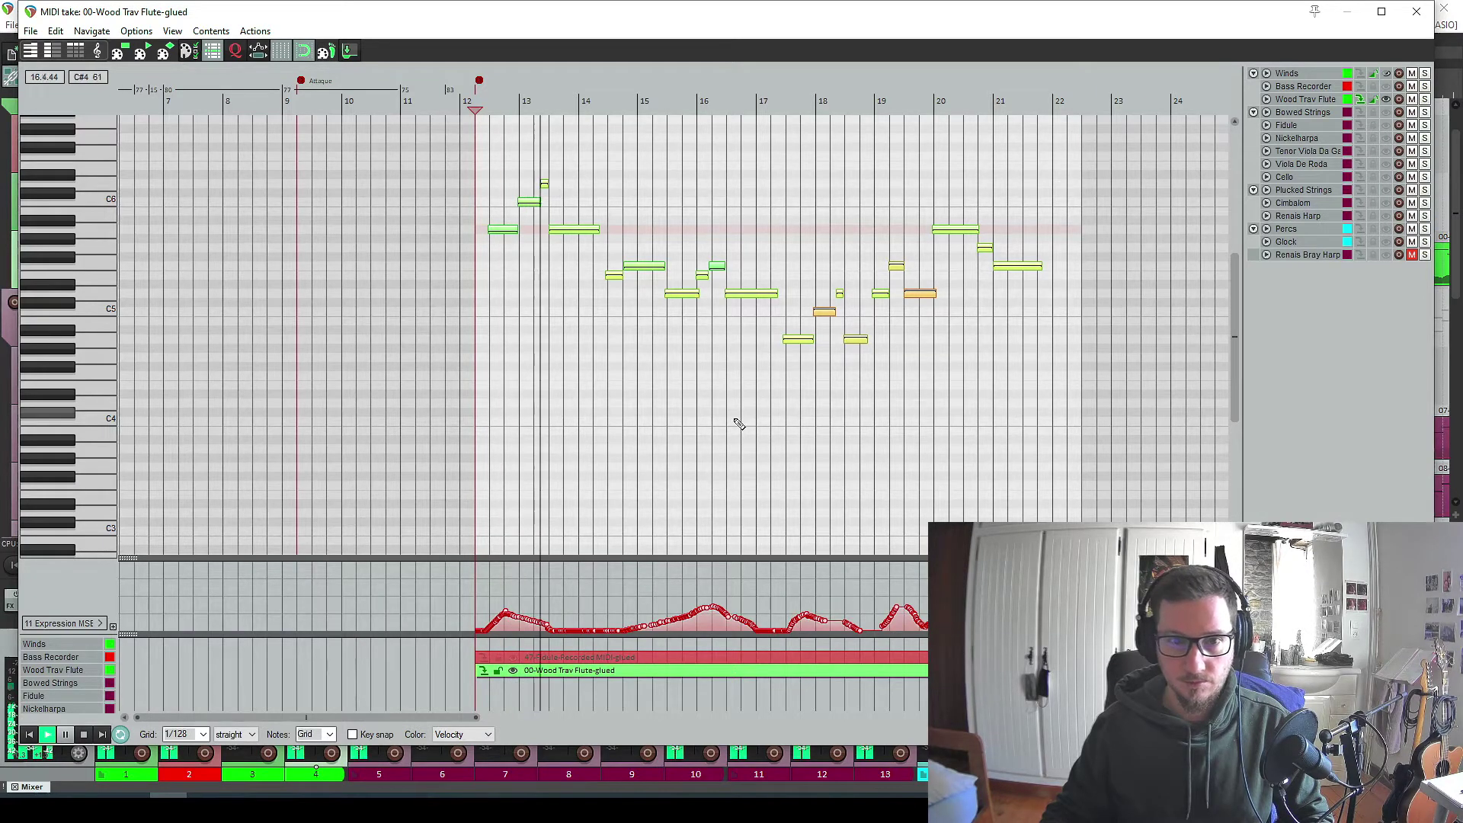
{"action": "key", "text": "ctrl+z"}
{"action": "key", "text": "space"}
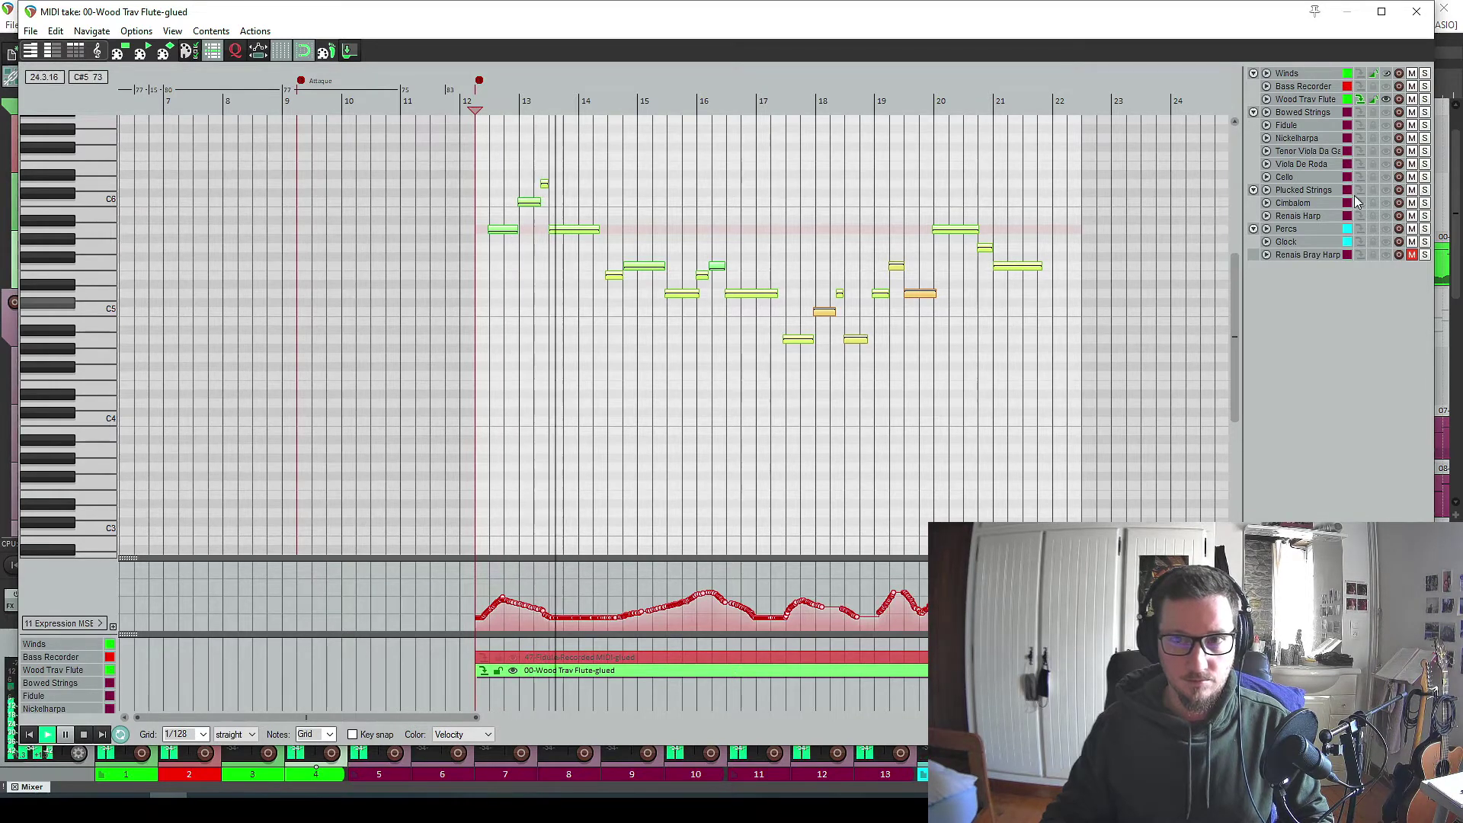
Switch to the Bass Recorder with the flute part visible, and draw its expression as an initial rise followed by swells up to about bar 18.
{"action": "left_click", "coordinate": [1361, 125]}
{"action": "left_click", "coordinate": [1362, 99]}
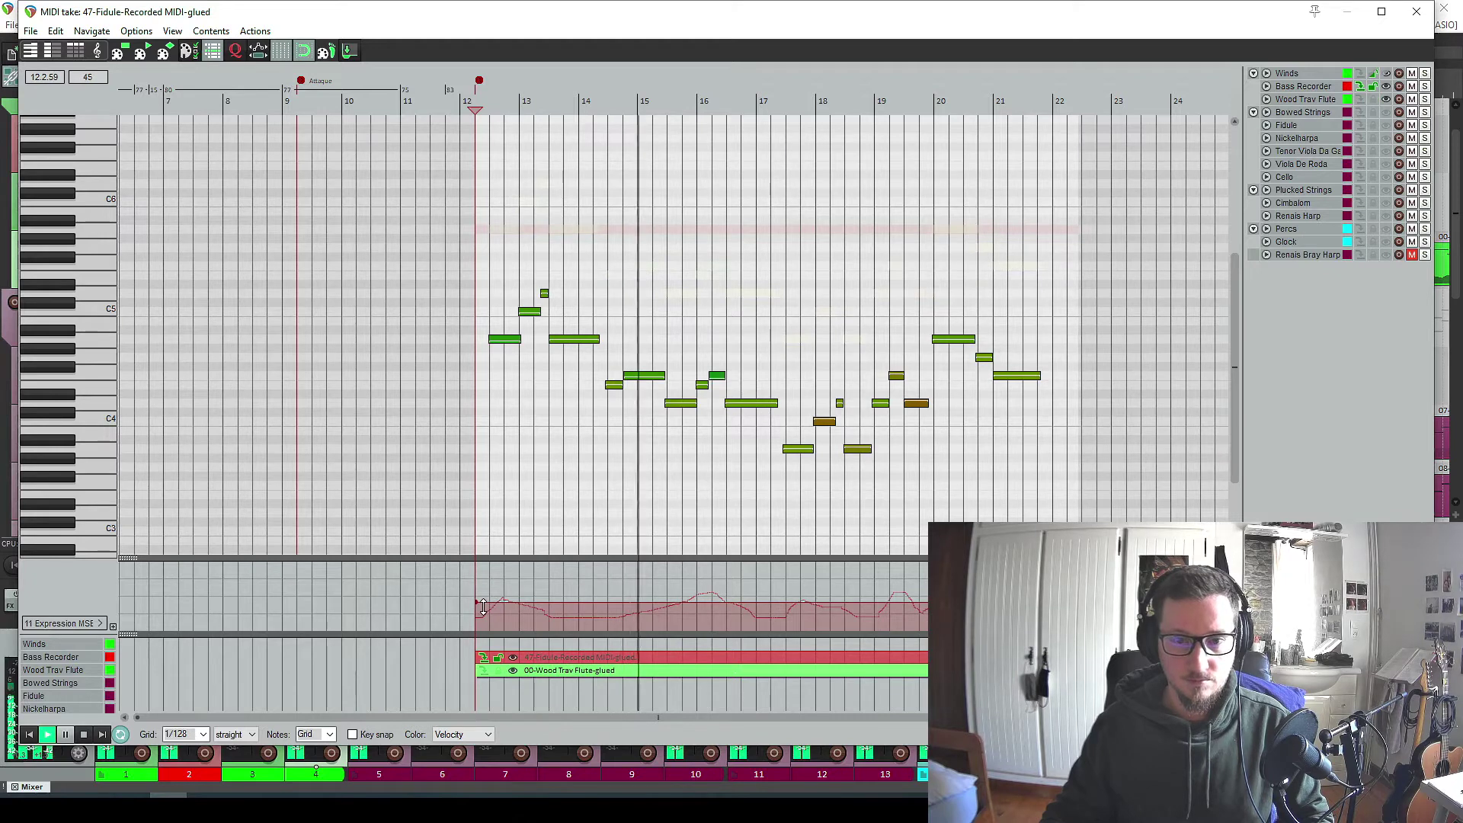
{"action": "key", "text": "space"}
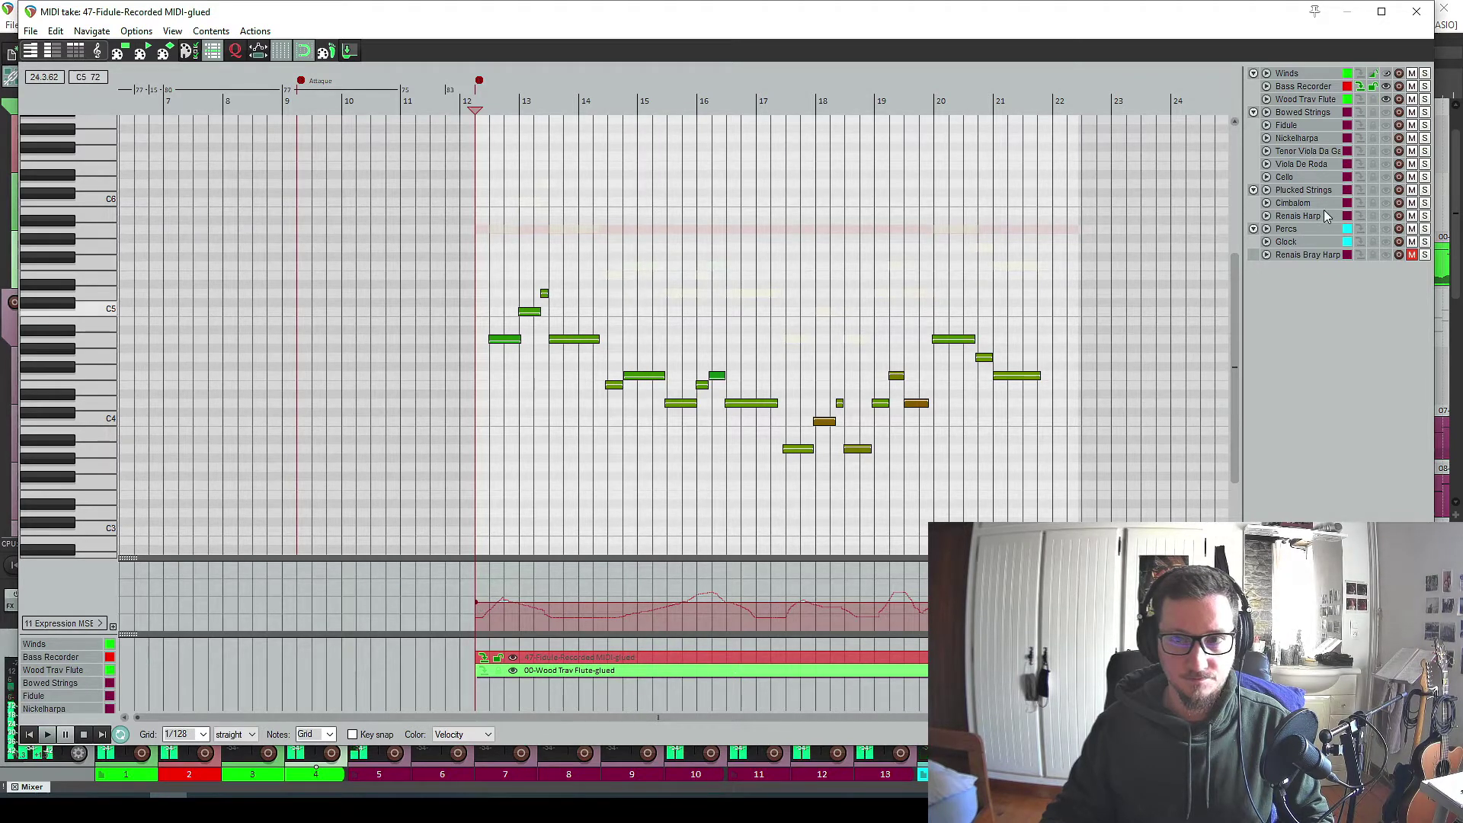
{"action": "left_click_drag", "start_coordinate": [479, 597], "coordinate": [489, 583]}
{"action": "key", "text": "space"}
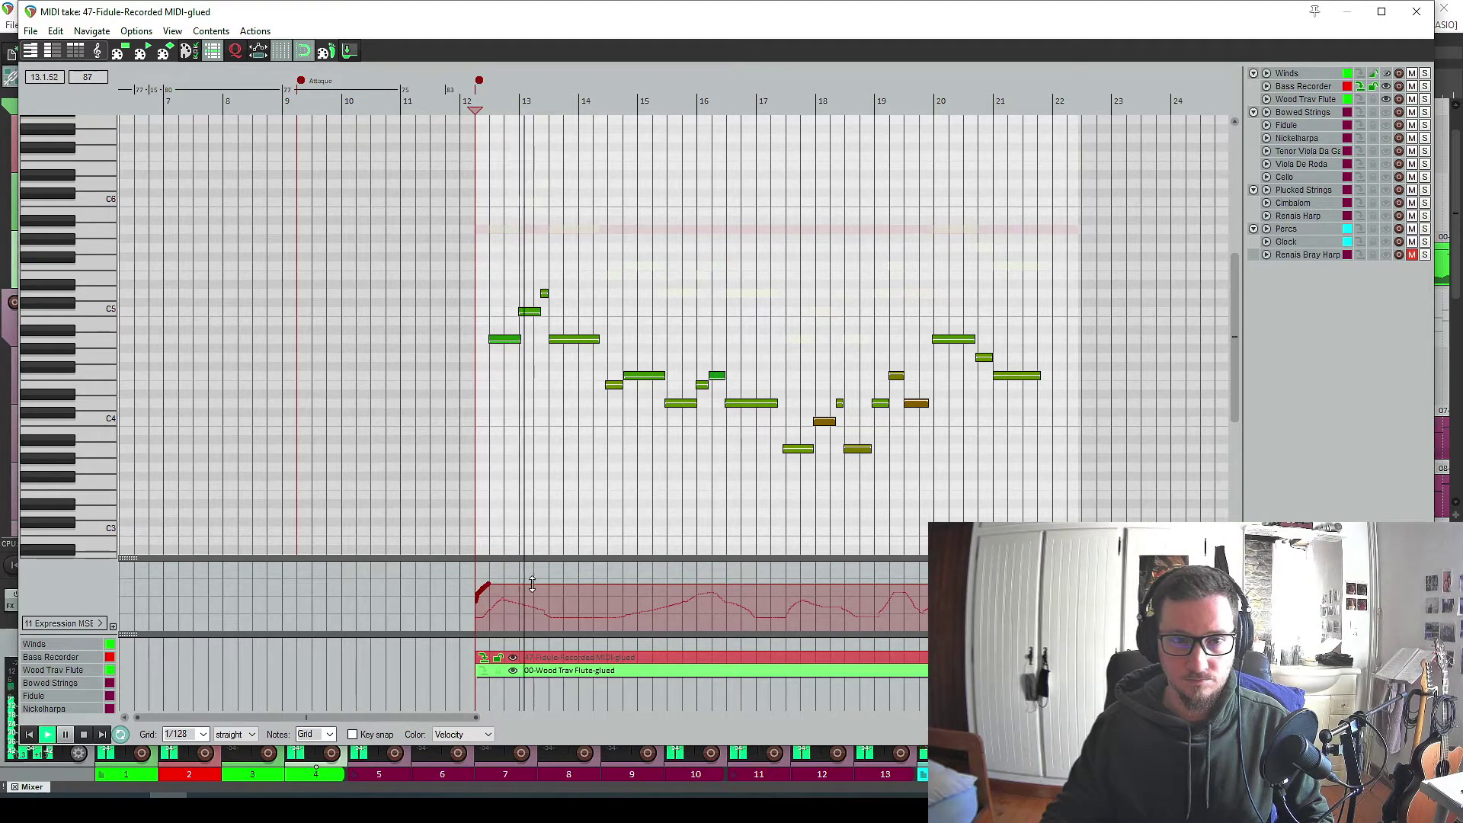
{"action": "mouse_move", "coordinate": [544, 582]}
{"action": "left_mouse_down"}
{"action": "mouse_move", "coordinate": [587, 605]}
{"action": "mouse_move", "coordinate": [657, 577]}
{"action": "mouse_move", "coordinate": [685, 591]}
{"action": "mouse_move", "coordinate": [709, 570]}
{"action": "mouse_move", "coordinate": [783, 607]}
{"action": "mouse_move", "coordinate": [802, 600]}
{"action": "mouse_move", "coordinate": [293, 592]}
{"action": "mouse_move", "coordinate": [373, 575]}
{"action": "left_mouse_up"}
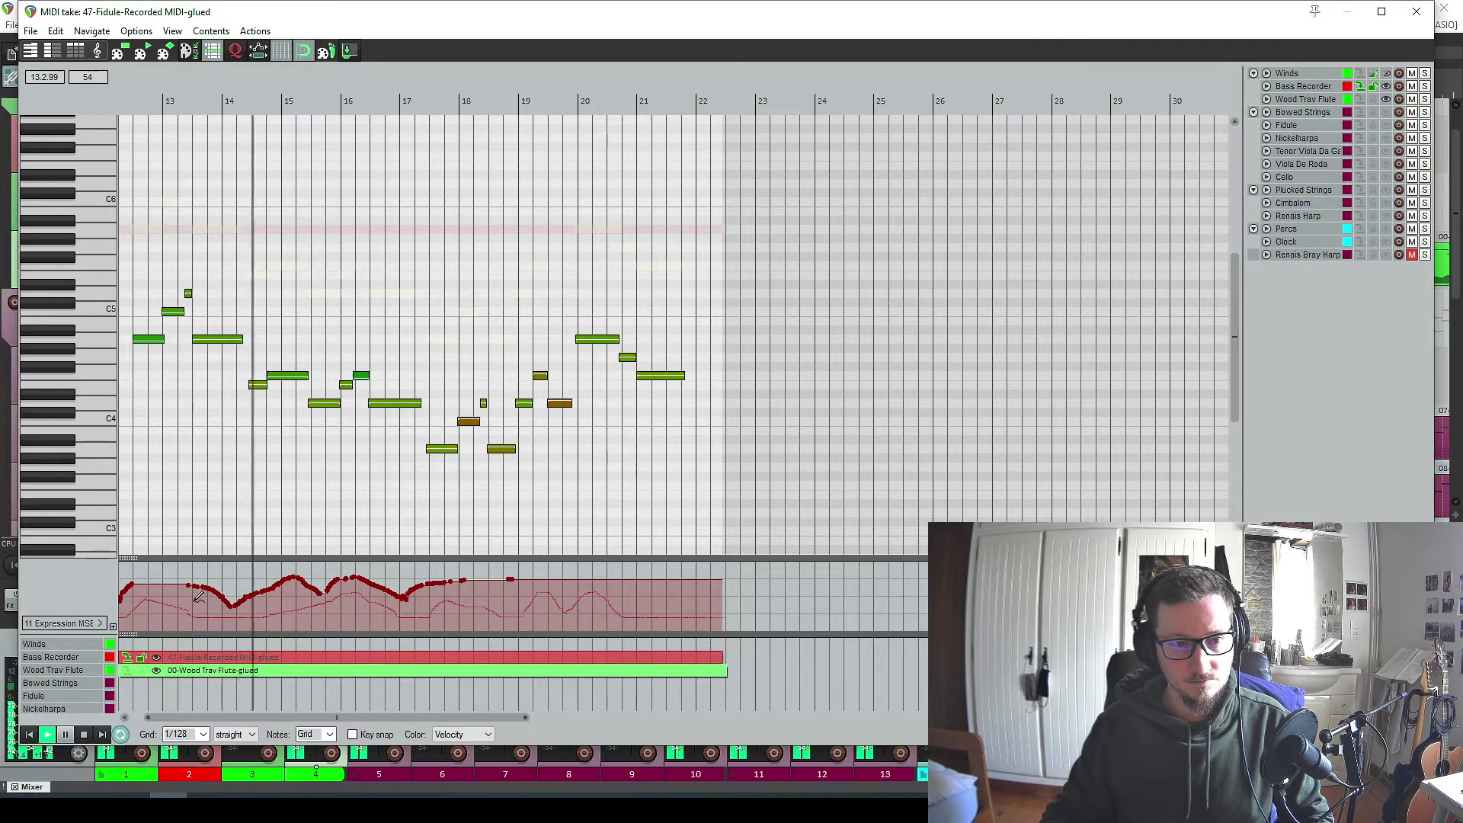
{"action": "key", "text": "space"}
Lengthen the Bass Recorder note crossing bar 14 so it overlaps the start of the next note, and replay the passage.
{"action": "scroll", "coordinate": [478, 425], "scroll_direction": "up", "scroll_amount": 5}
{"action": "scroll", "coordinate": [487, 412], "scroll_direction": "up", "scroll_amount": 2}
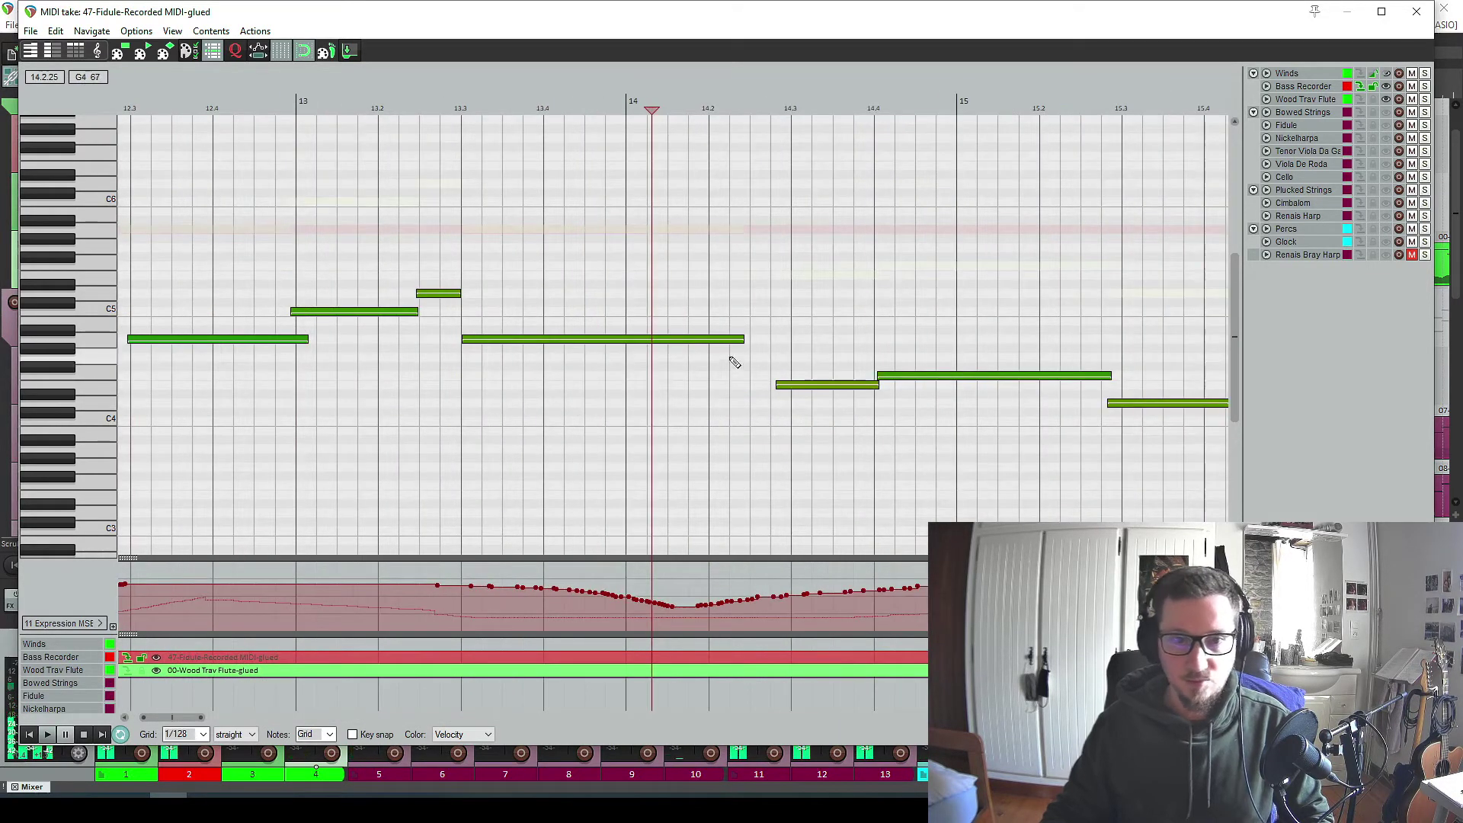
{"action": "left_click_drag", "start_coordinate": [740, 341], "coordinate": [791, 339]}
{"action": "key", "text": "space"}
{"action": "scroll", "coordinate": [752, 427], "scroll_direction": "down", "scroll_amount": 6}
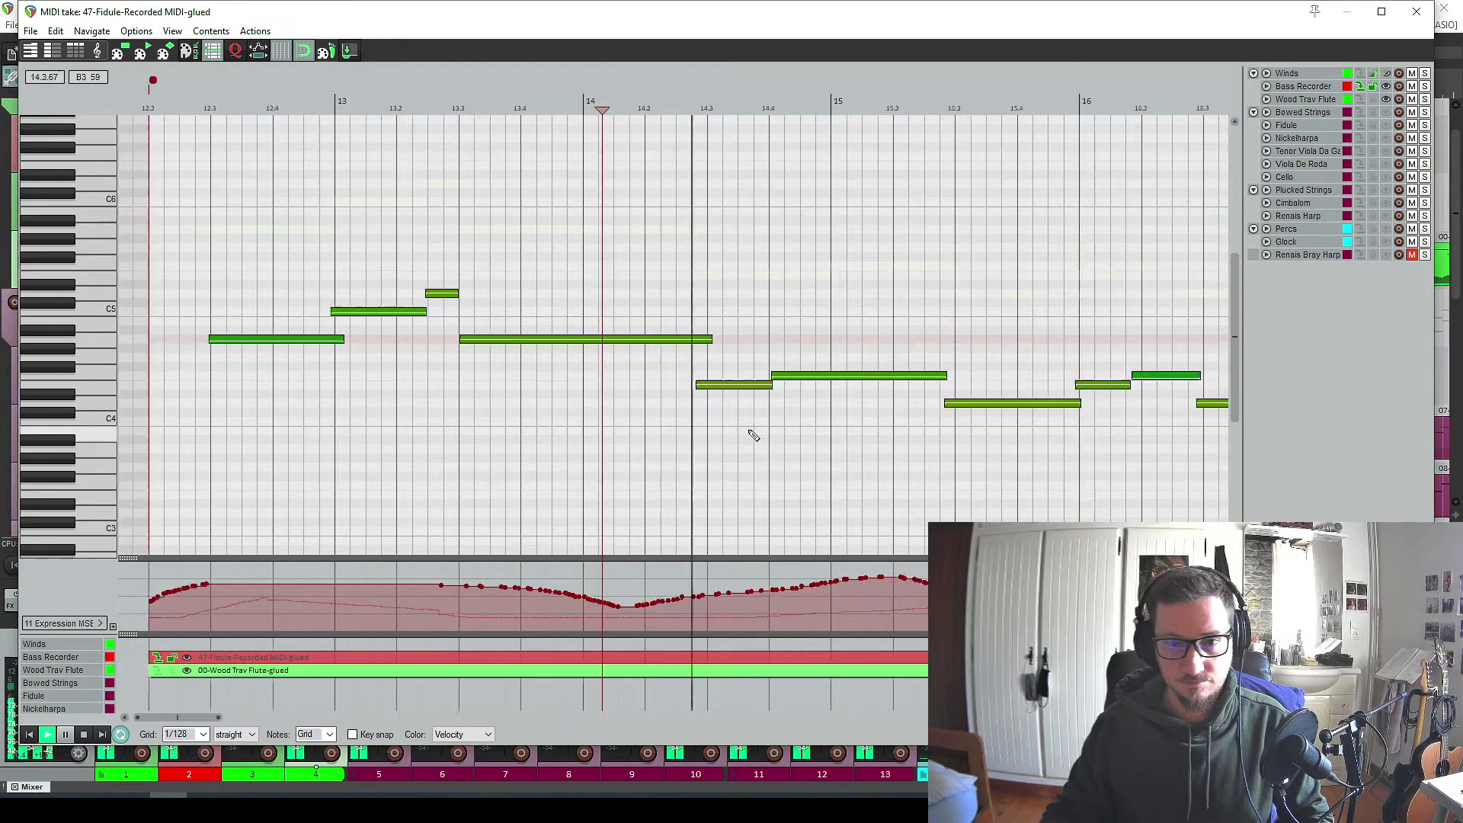
Redraw the Bass Recorder's expression from about 14.2 to 18.3 with stronger swells and deeper dips near 15.2 and bar 17.
{"action": "key", "text": "Home"}
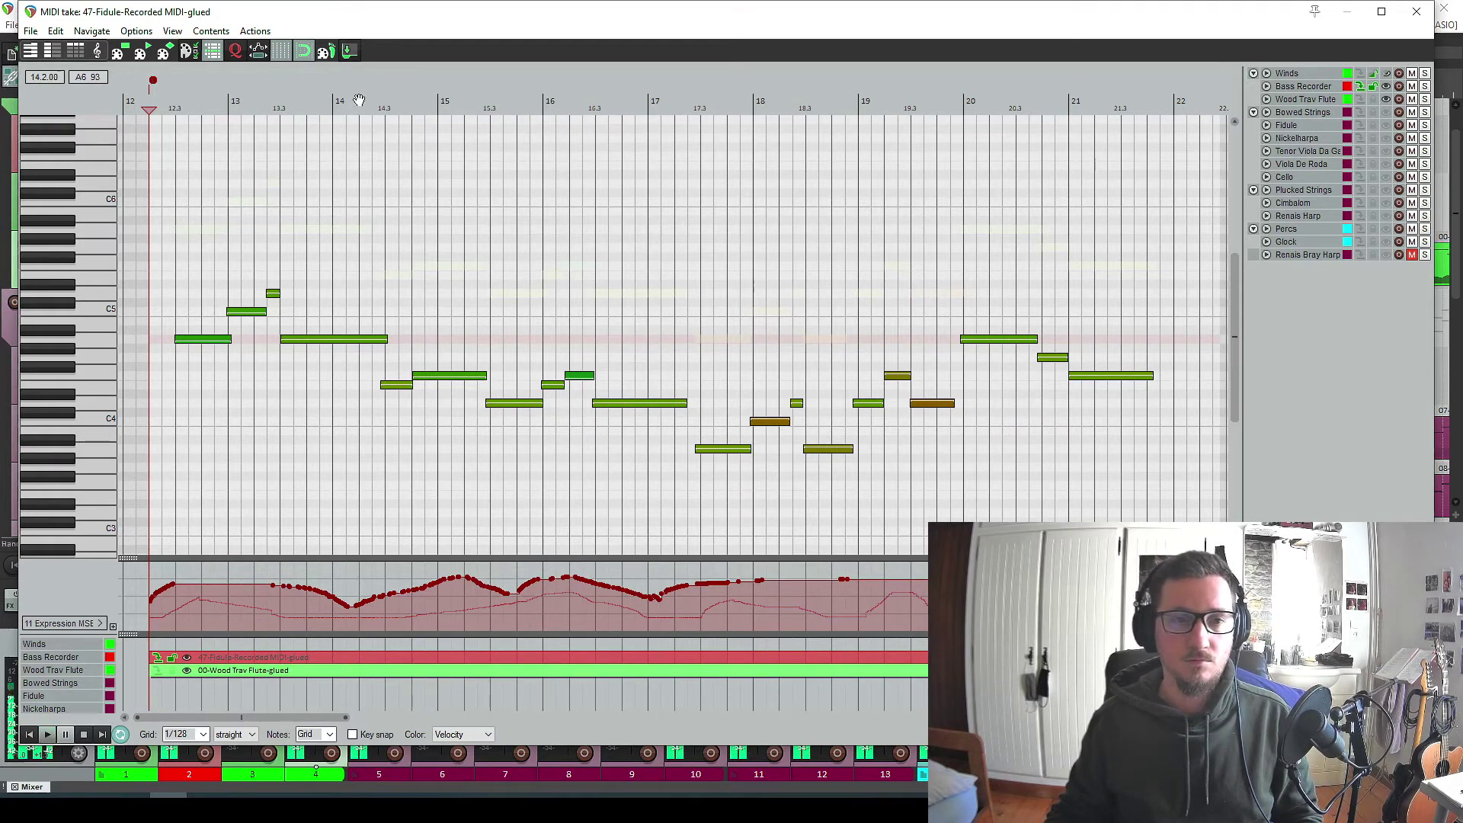
{"action": "left_click", "coordinate": [359, 286]}
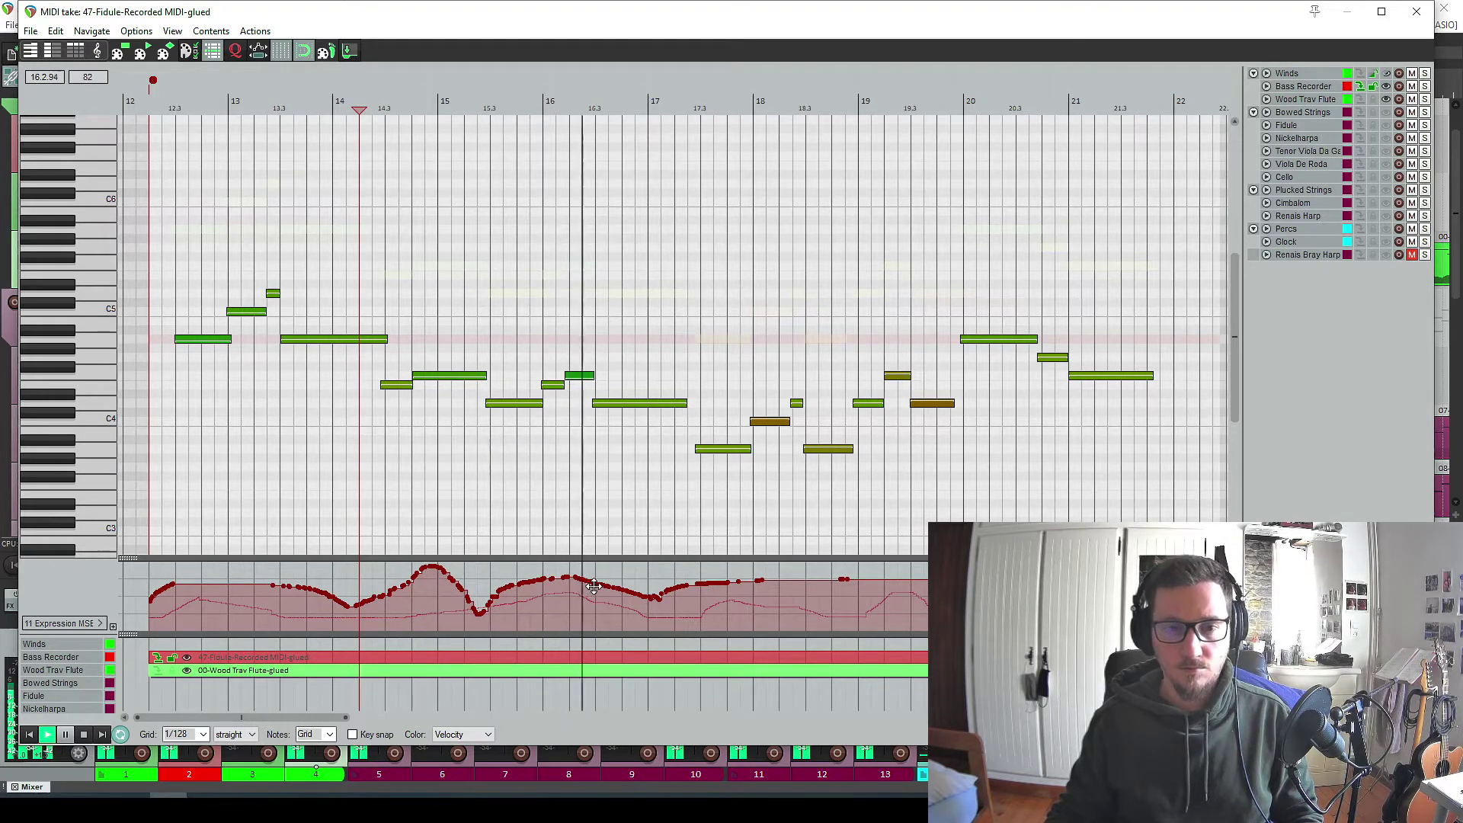
{"action": "left_click_drag", "start_coordinate": [625, 593], "coordinate": [668, 604]}
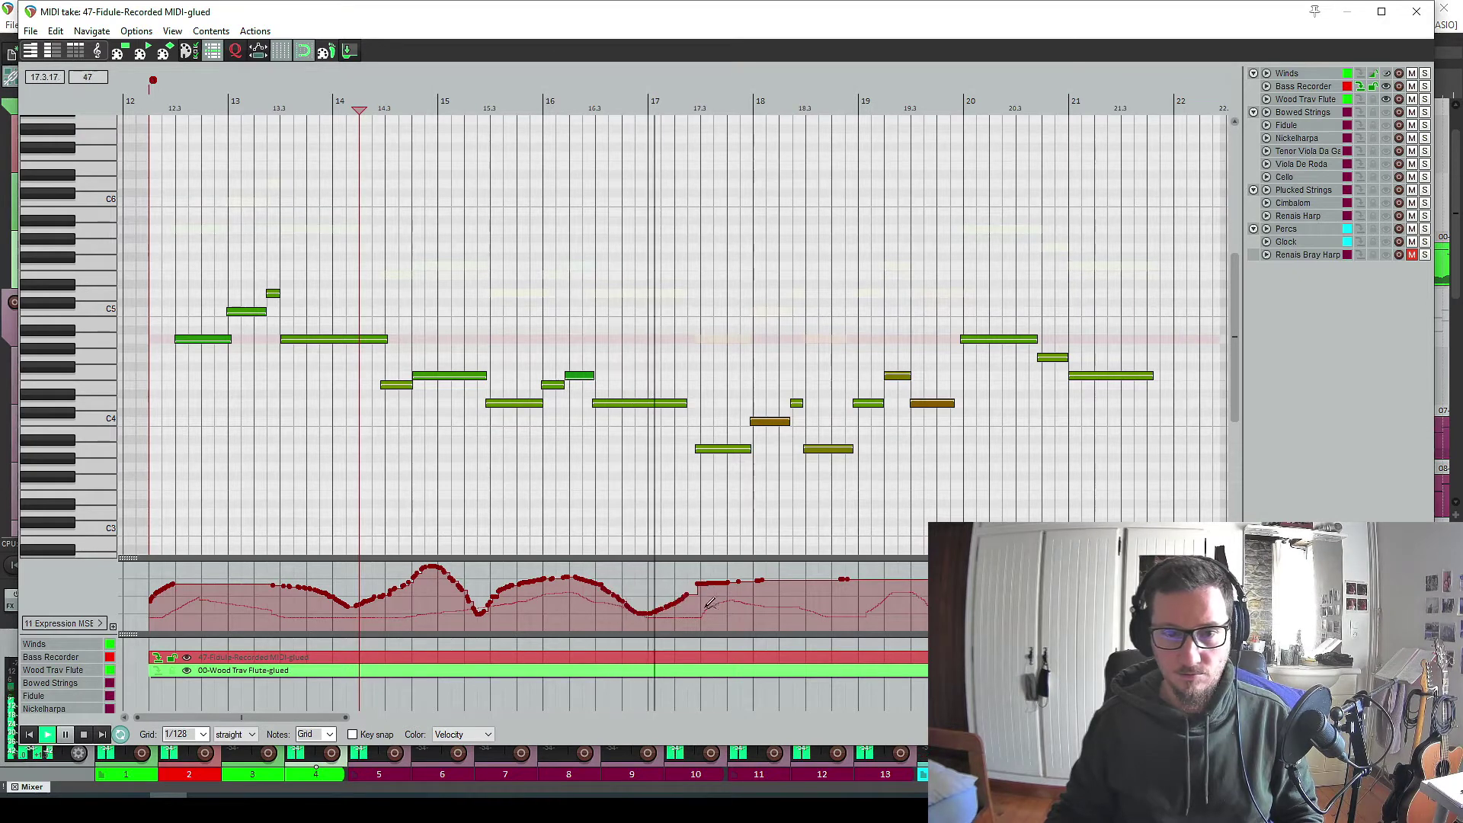
{"action": "left_click_drag", "start_coordinate": [652, 607], "coordinate": [692, 605]}
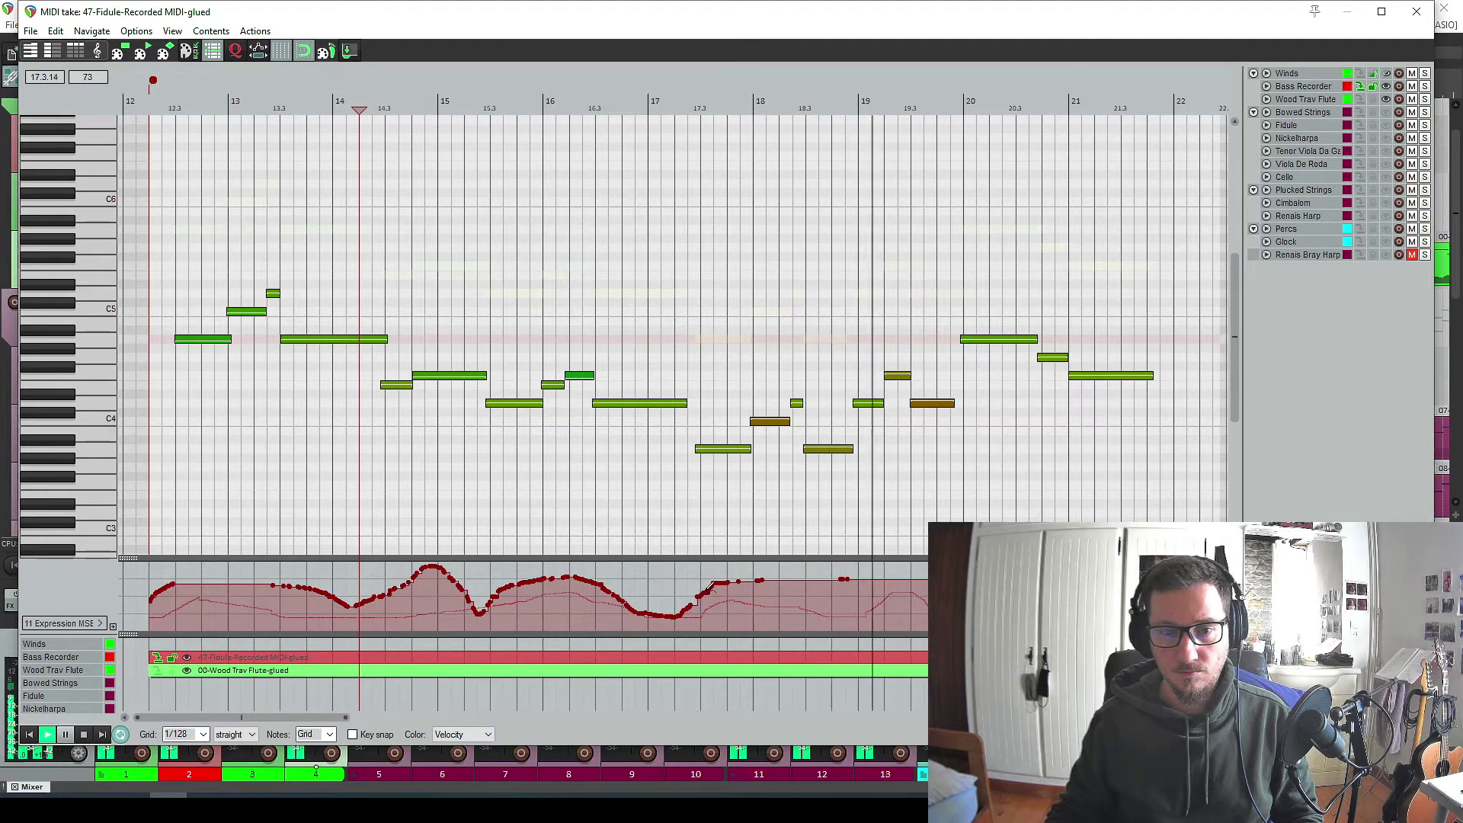
{"action": "mouse_move", "coordinate": [697, 596]}
{"action": "left_mouse_down"}
{"action": "mouse_move", "coordinate": [742, 570]}
{"action": "mouse_move", "coordinate": [809, 572]}
{"action": "left_mouse_up"}
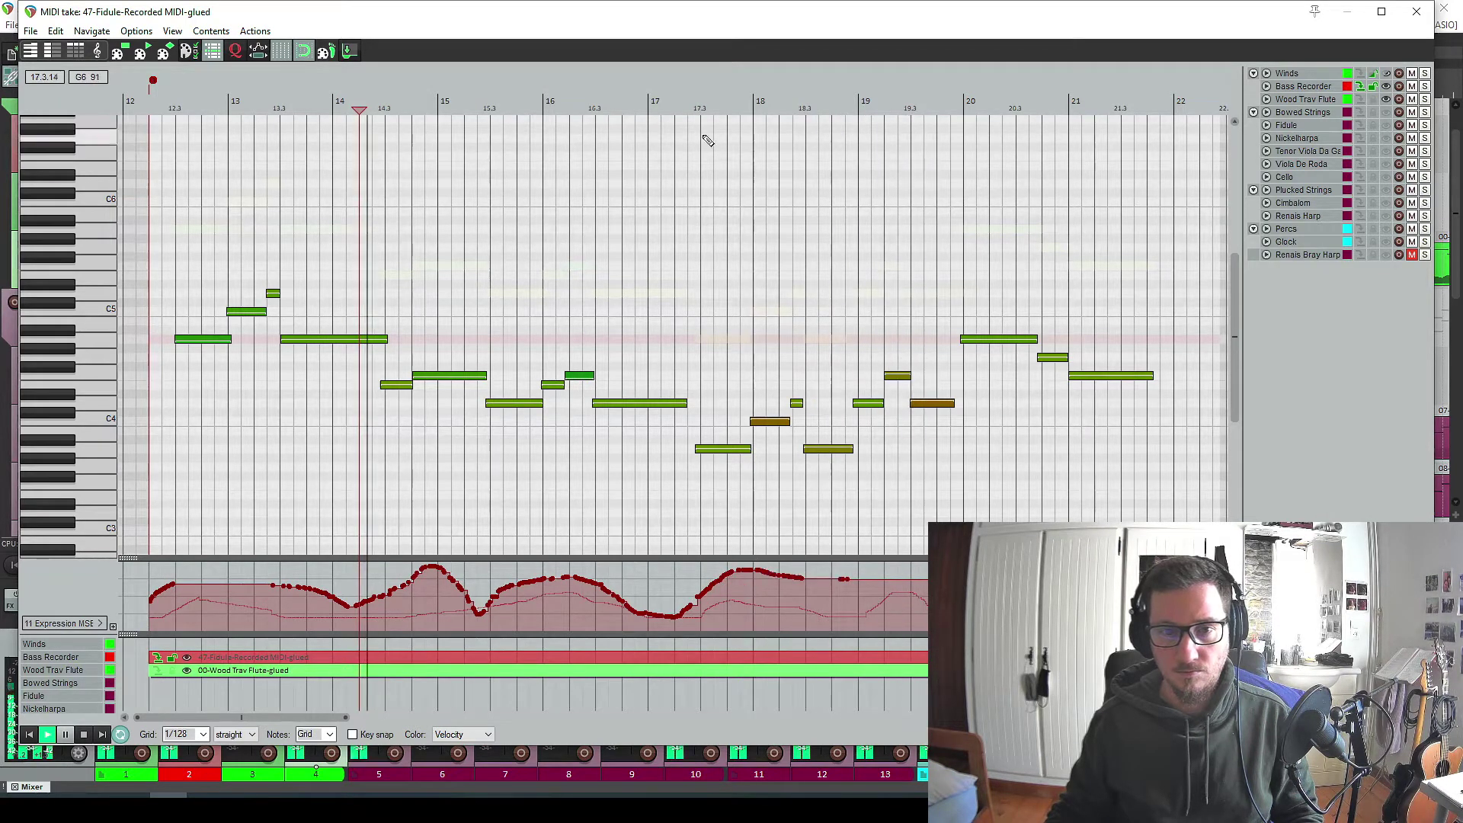
Play from about 17.2 and draw the Bass Recorder's expression from bar 18 past 21, dipping before bar 19 and swelling around bars 19 and 20.
{"action": "left_click", "coordinate": [682, 137]}
{"action": "scroll", "coordinate": [571, 365], "scroll_direction": "up", "scroll_amount": 2}
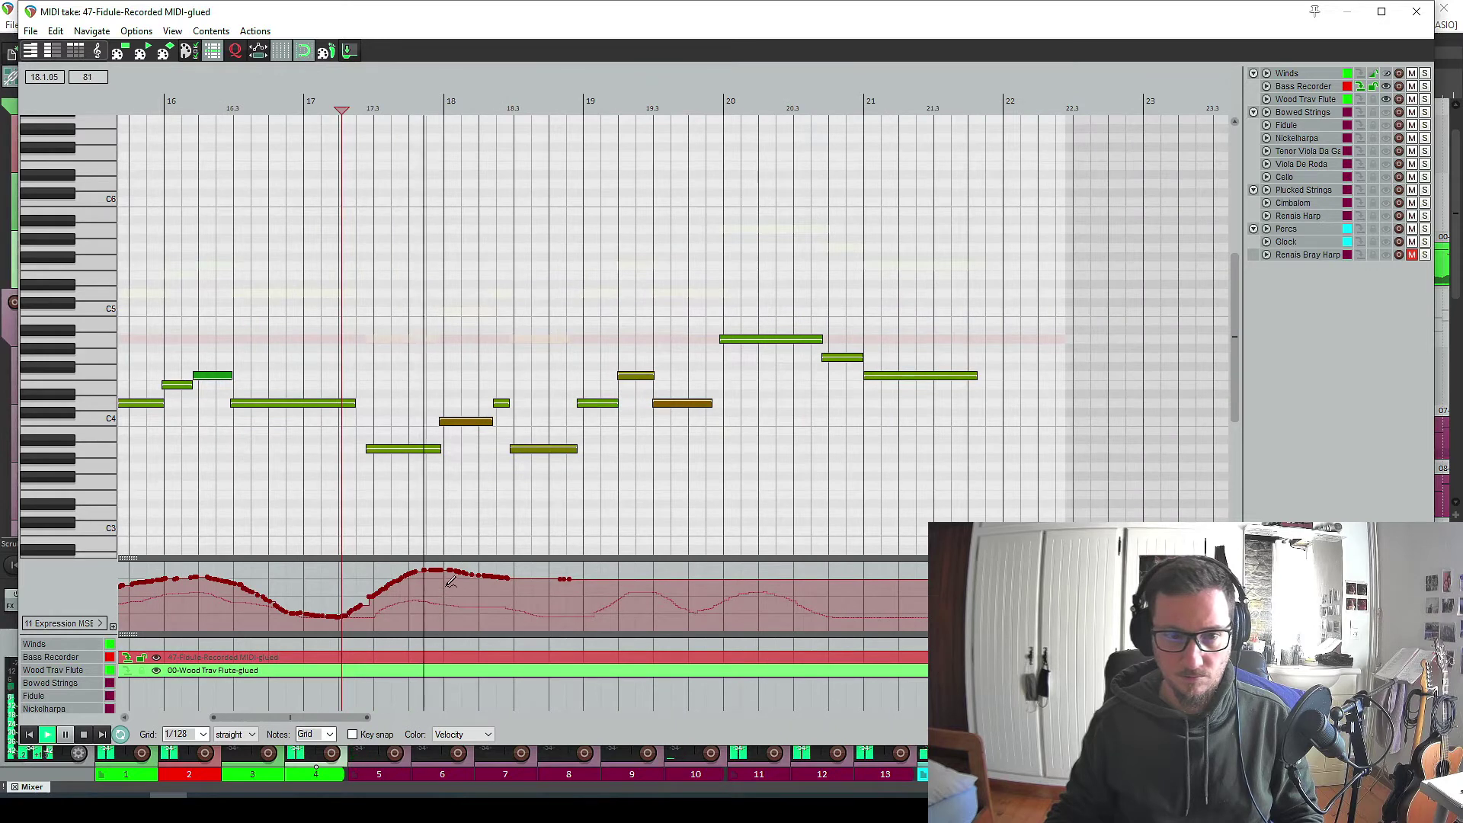
{"action": "mouse_move", "coordinate": [499, 570]}
{"action": "left_mouse_down"}
{"action": "mouse_move", "coordinate": [553, 598]}
{"action": "mouse_move", "coordinate": [629, 560]}
{"action": "mouse_move", "coordinate": [914, 585]}
{"action": "left_mouse_up"}
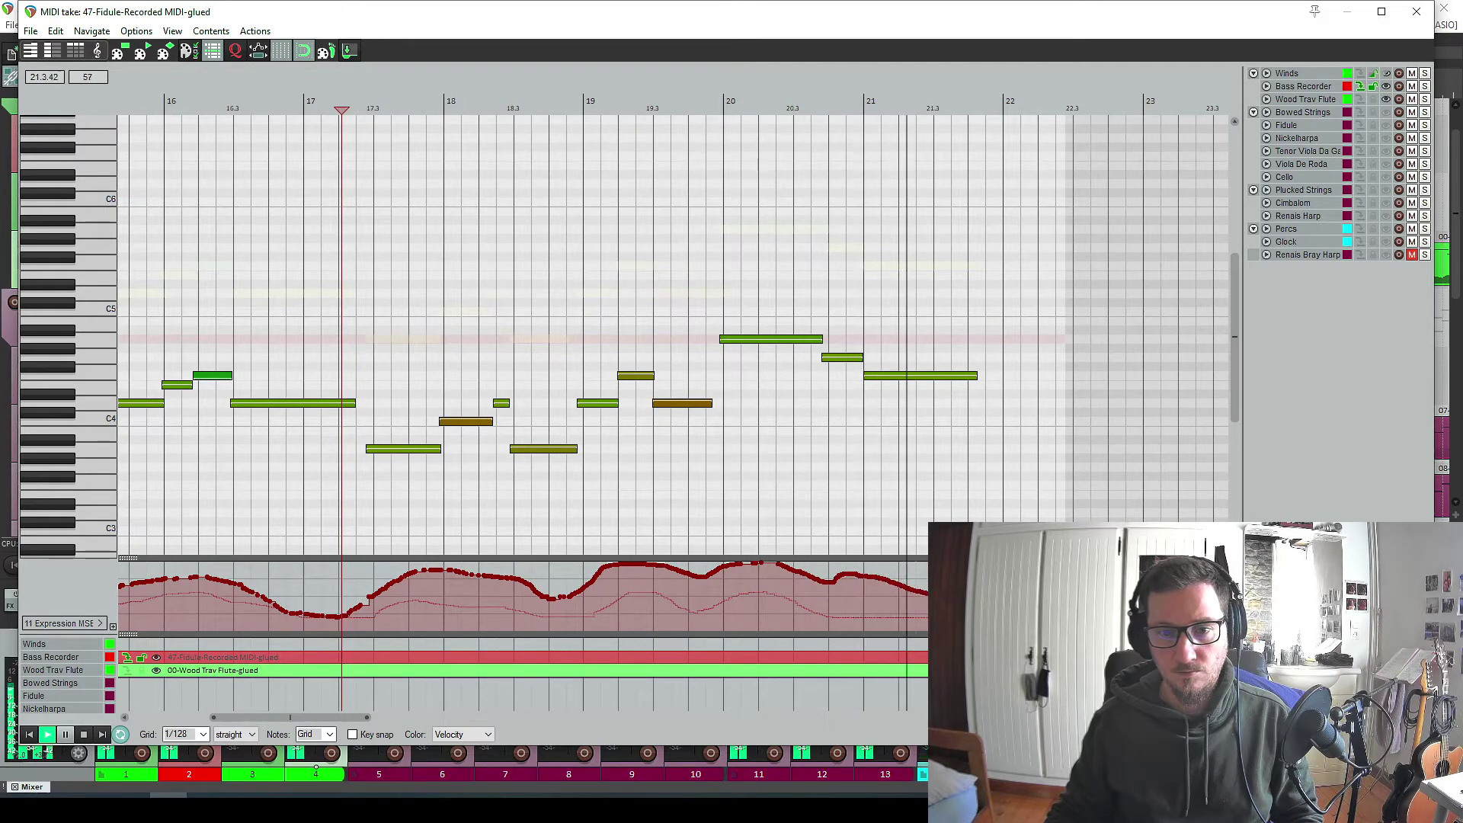
{"action": "key", "text": "space"}
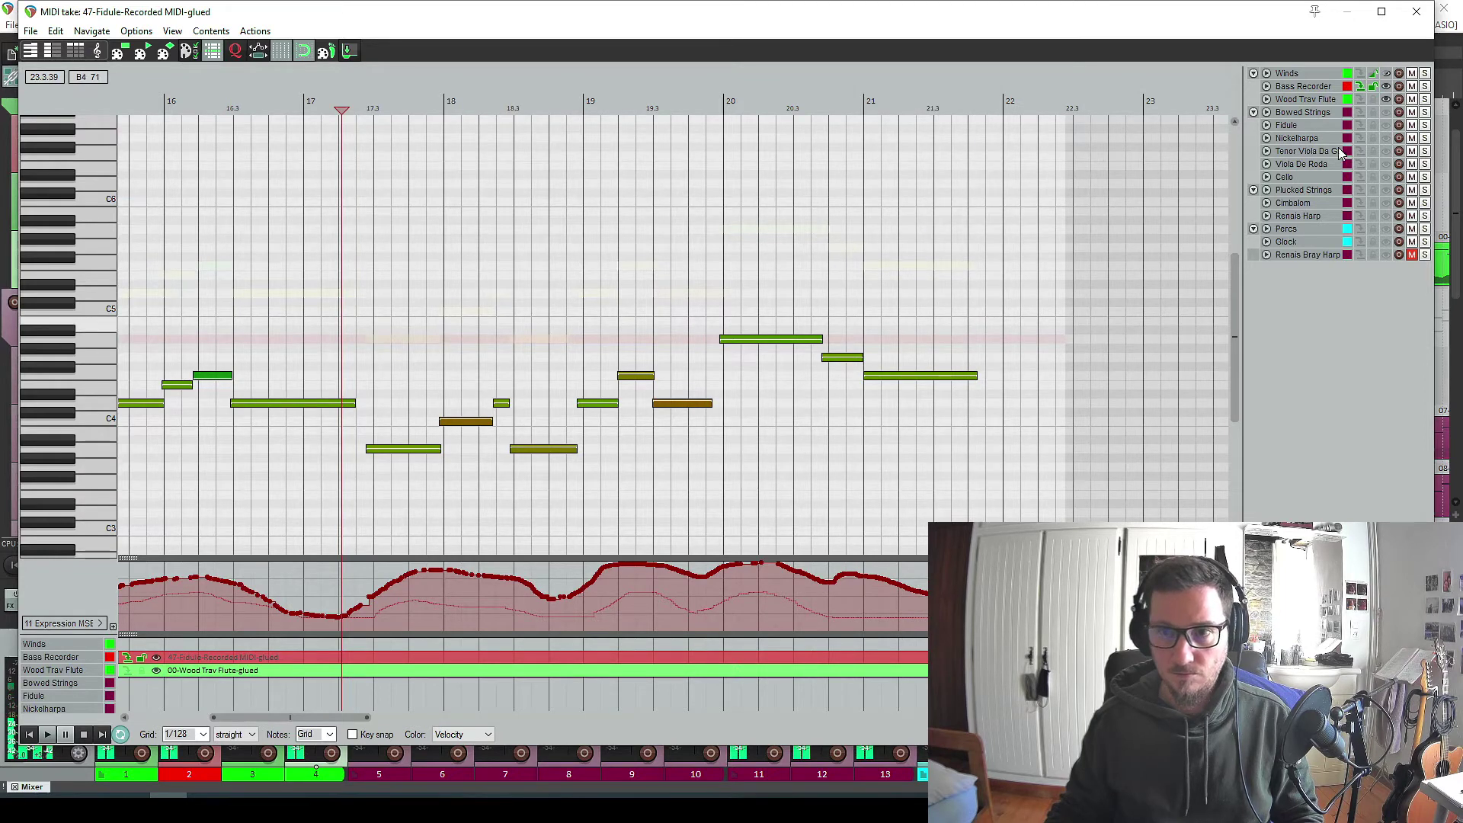
Solo the Winds group, play from 17.2, and redraw the Bass Recorder's expression higher through bar 18 and falling from bar 20 to about 20.3.
{"action": "left_click", "coordinate": [1424, 74]}
{"action": "key", "text": "space"}
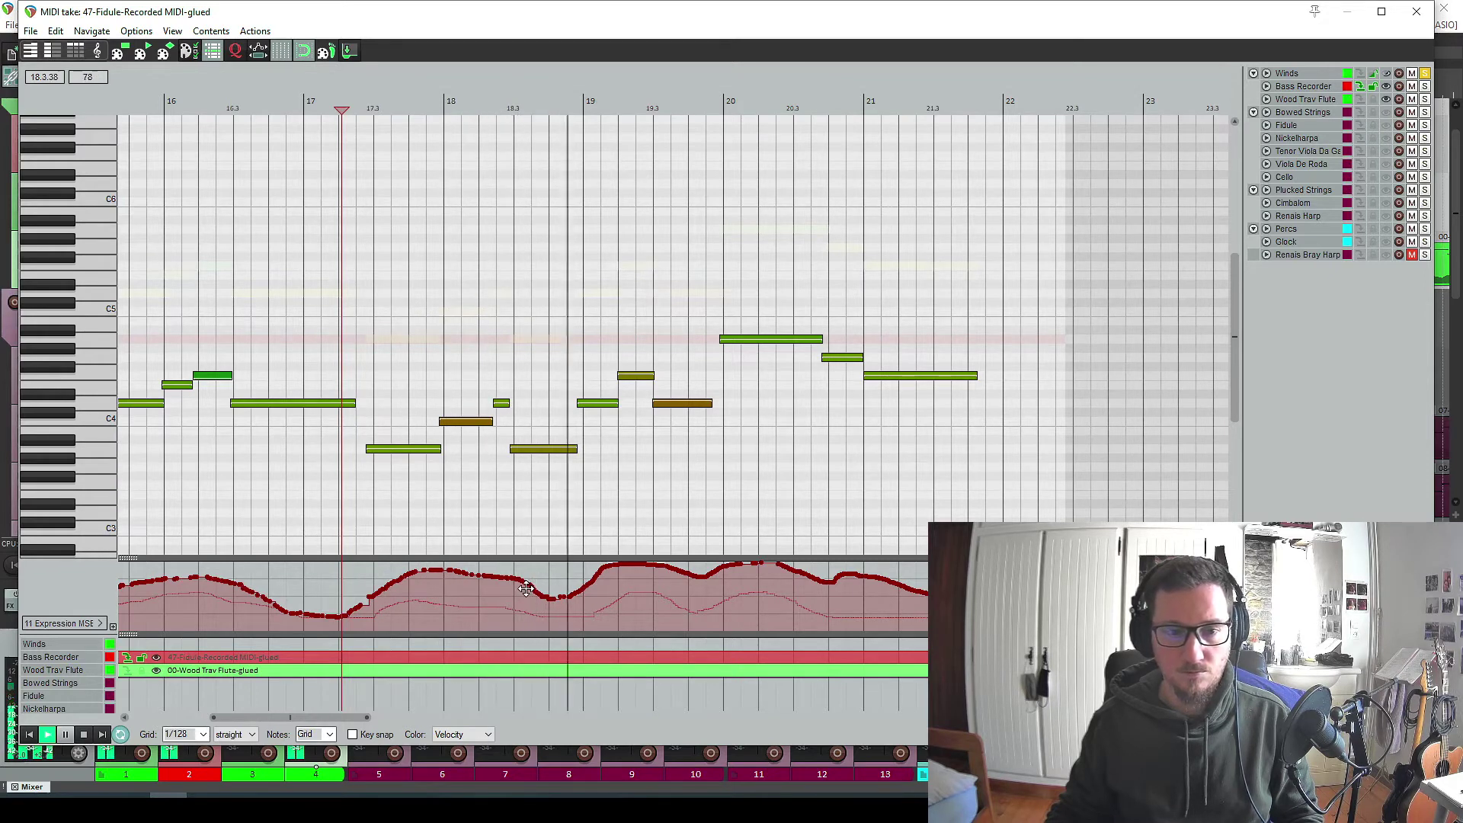
{"action": "key", "text": "space"}
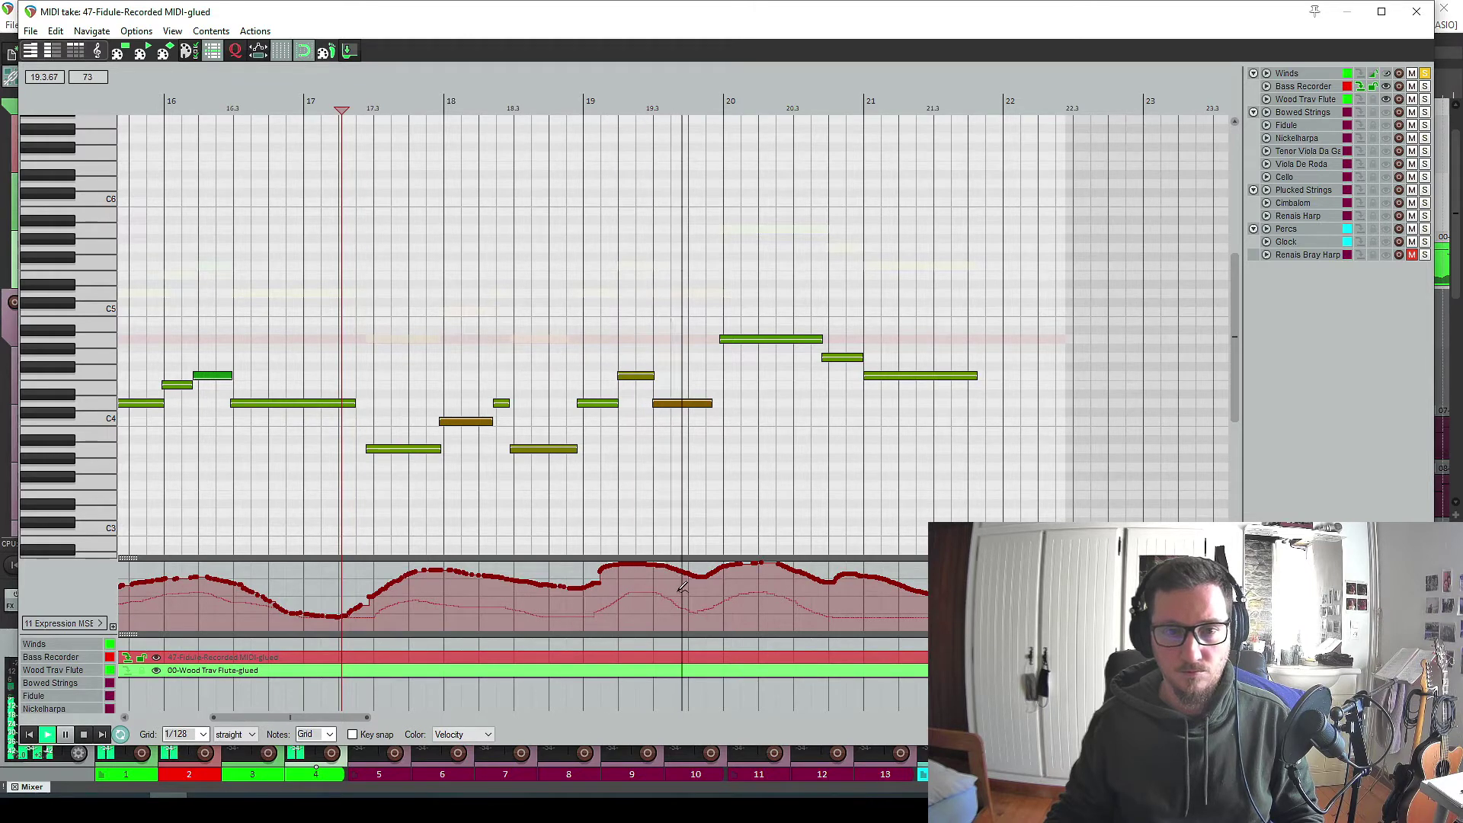
{"action": "key", "text": "space"}
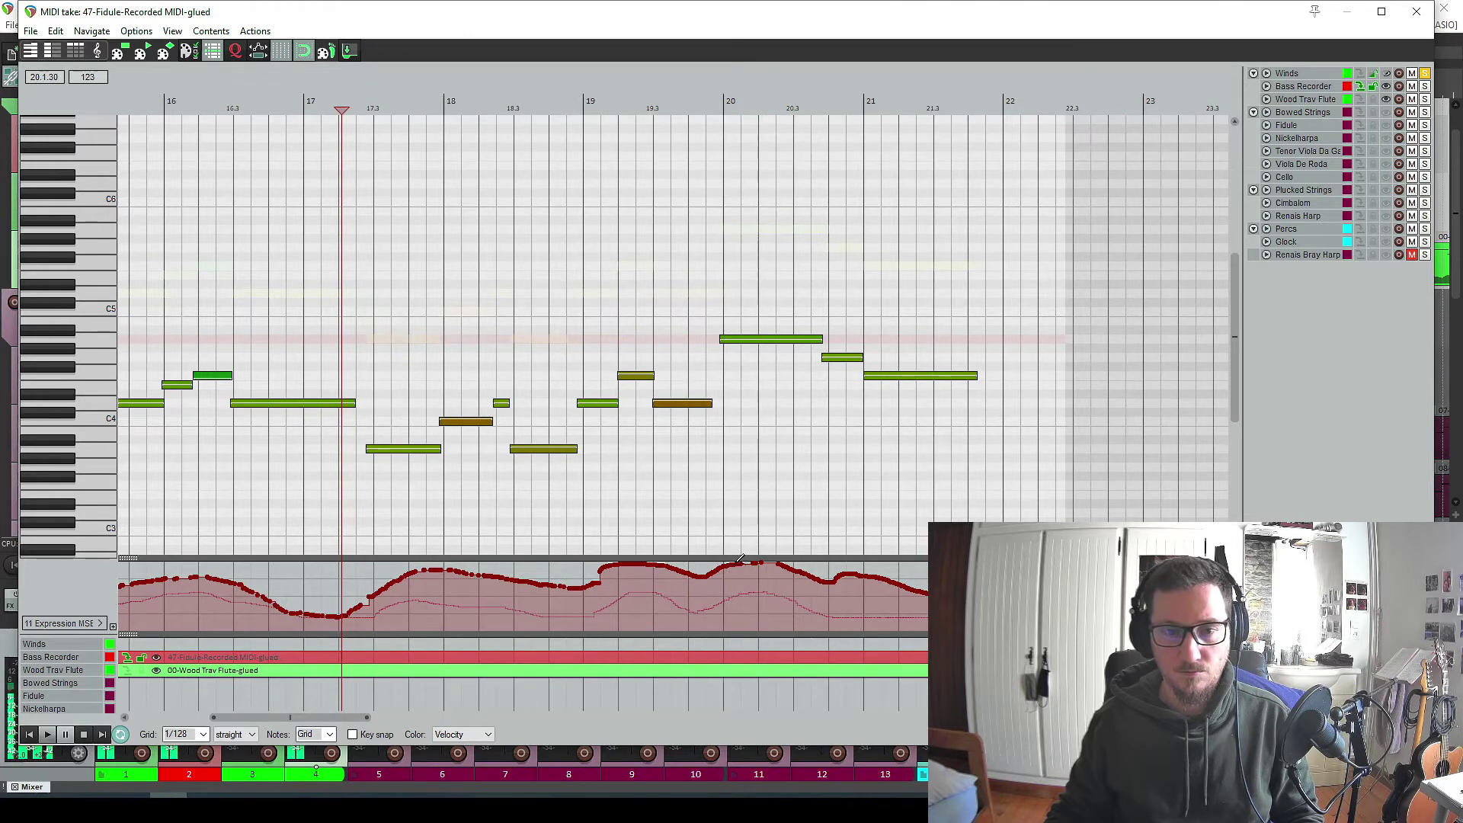
{"action": "key", "text": "space"}
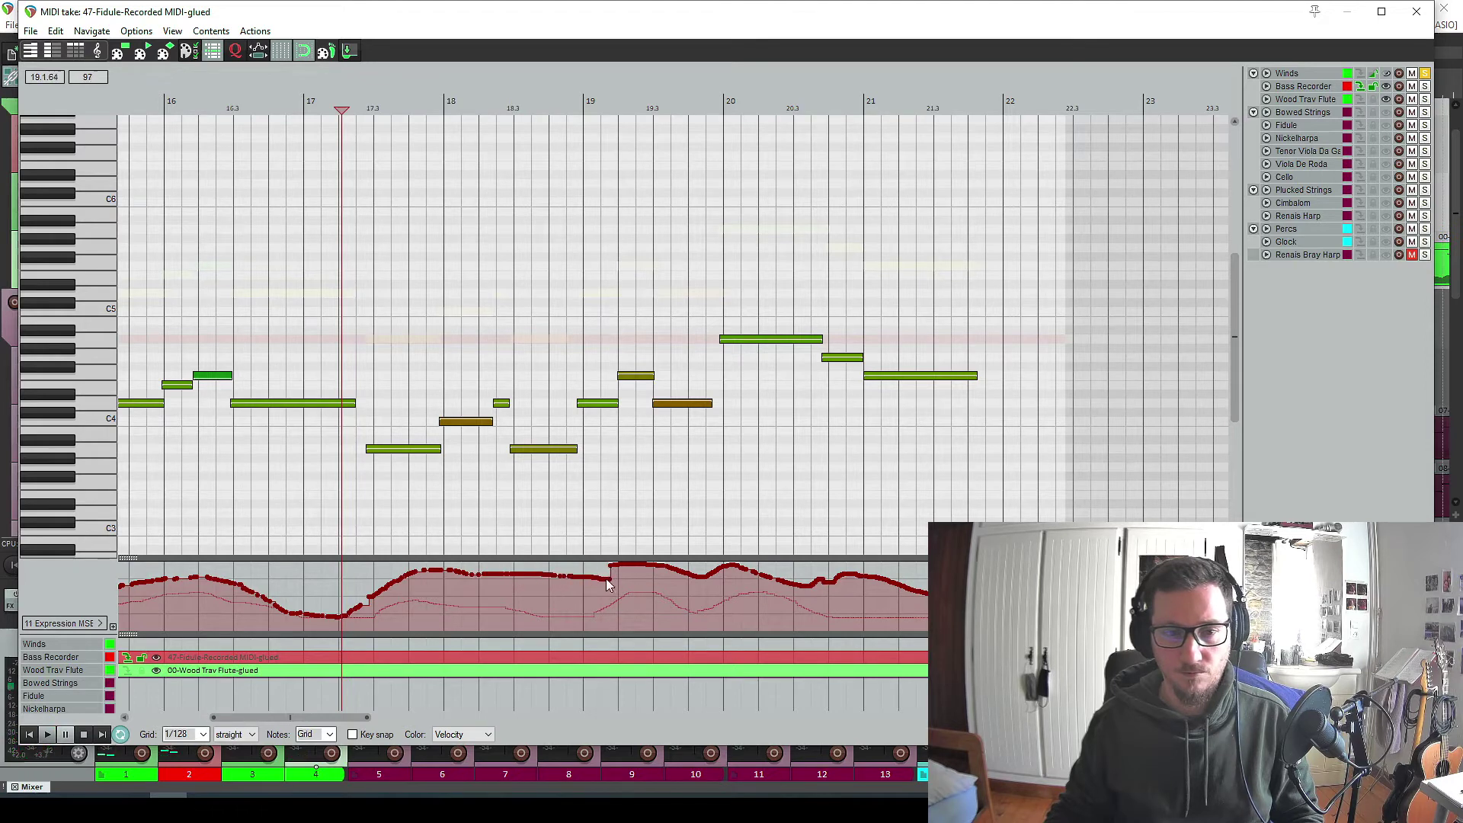
Replay the passage and redraw the Bass Recorder's expression with a dip just before bar 19 and a deeper dip around 20.3.
{"action": "key", "text": "space"}
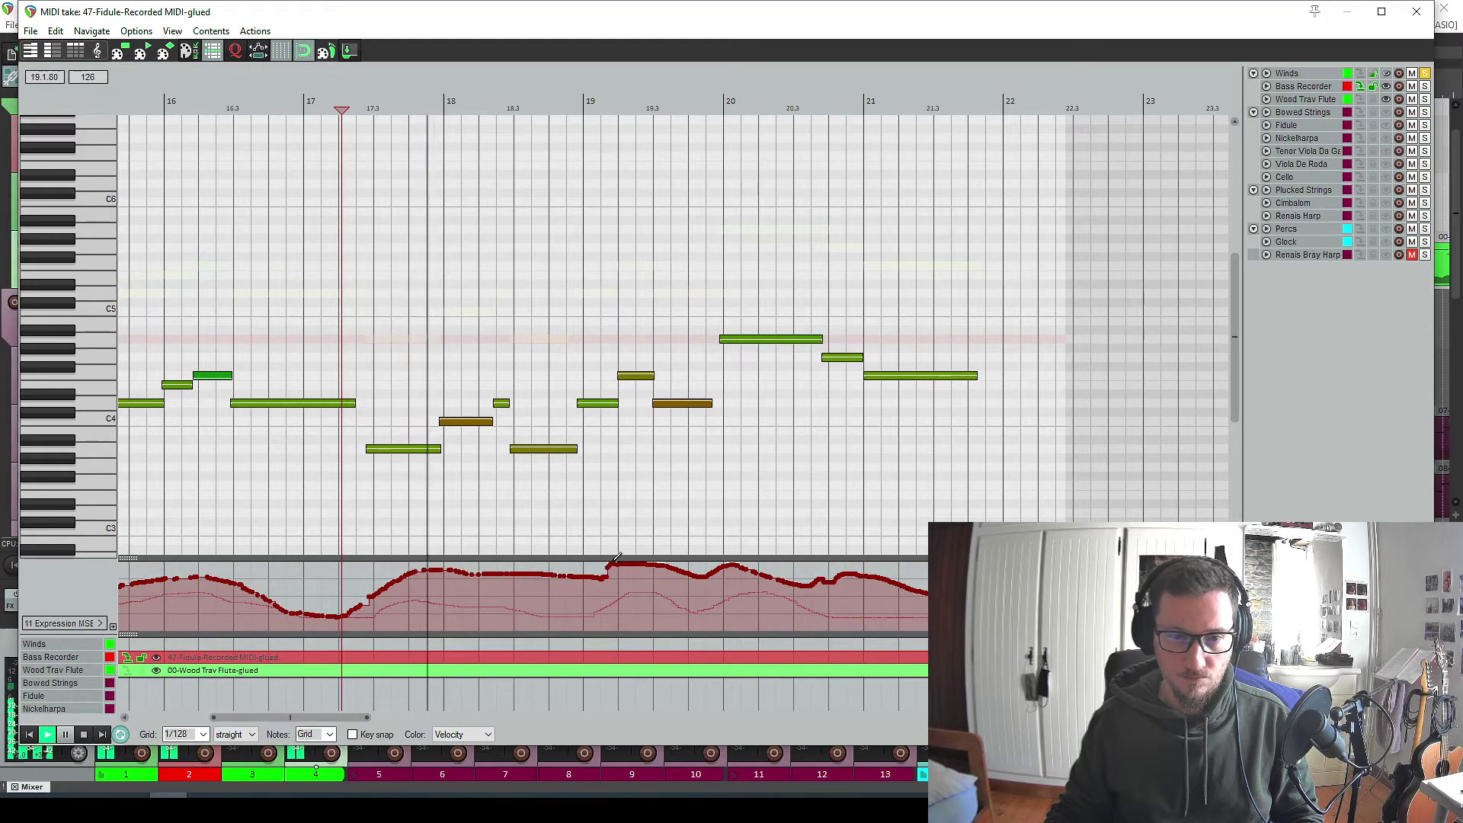
{"action": "mouse_move", "coordinate": [617, 562]}
{"action": "left_mouse_down"}
{"action": "mouse_move", "coordinate": [547, 569]}
{"action": "mouse_move", "coordinate": [583, 588]}
{"action": "mouse_move", "coordinate": [613, 567]}
{"action": "left_mouse_up"}
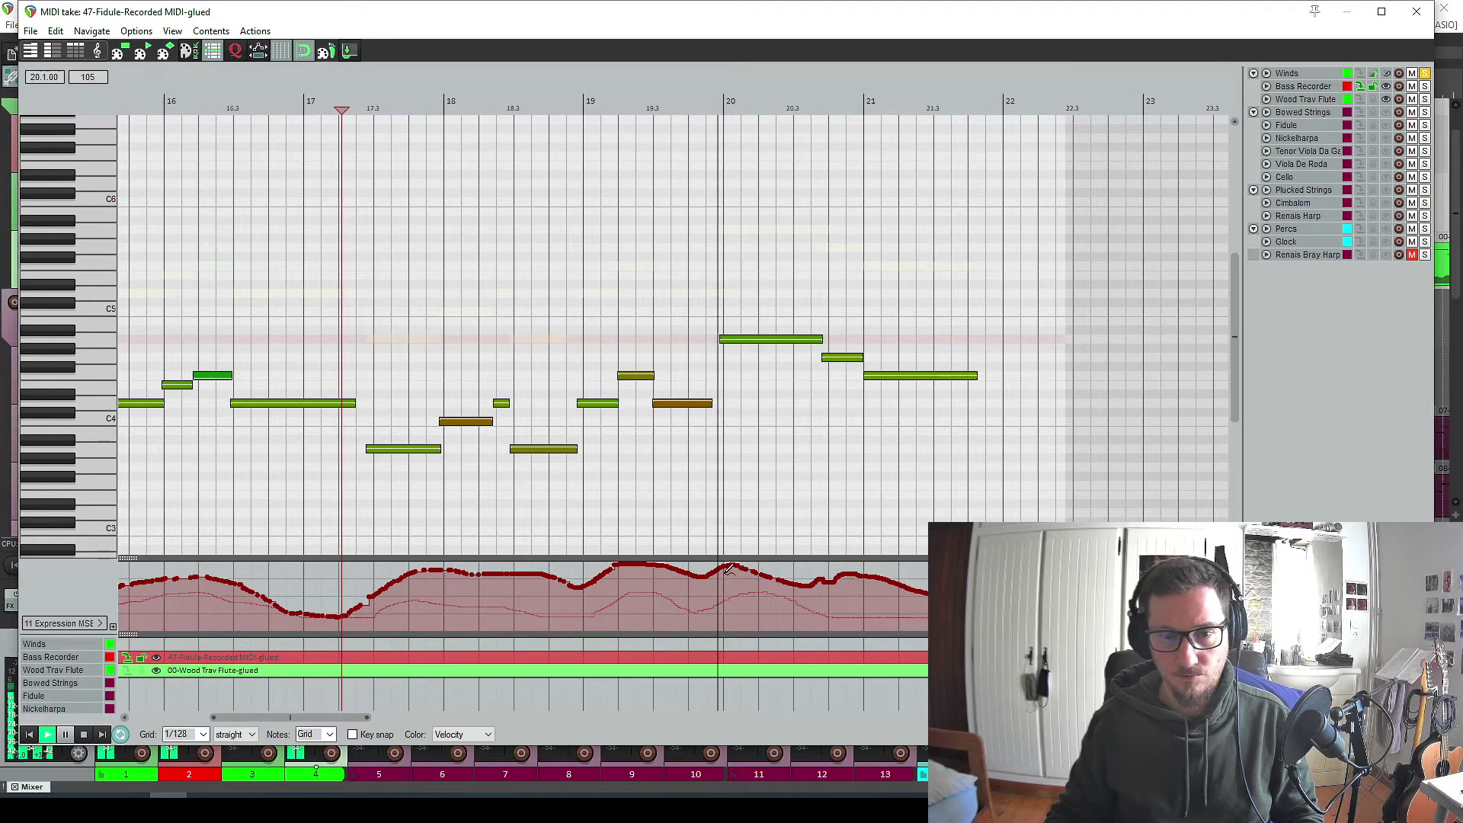
{"action": "mouse_move", "coordinate": [729, 569]}
{"action": "left_mouse_down"}
{"action": "mouse_move", "coordinate": [804, 591]}
{"action": "mouse_move", "coordinate": [834, 583]}
{"action": "left_mouse_up"}
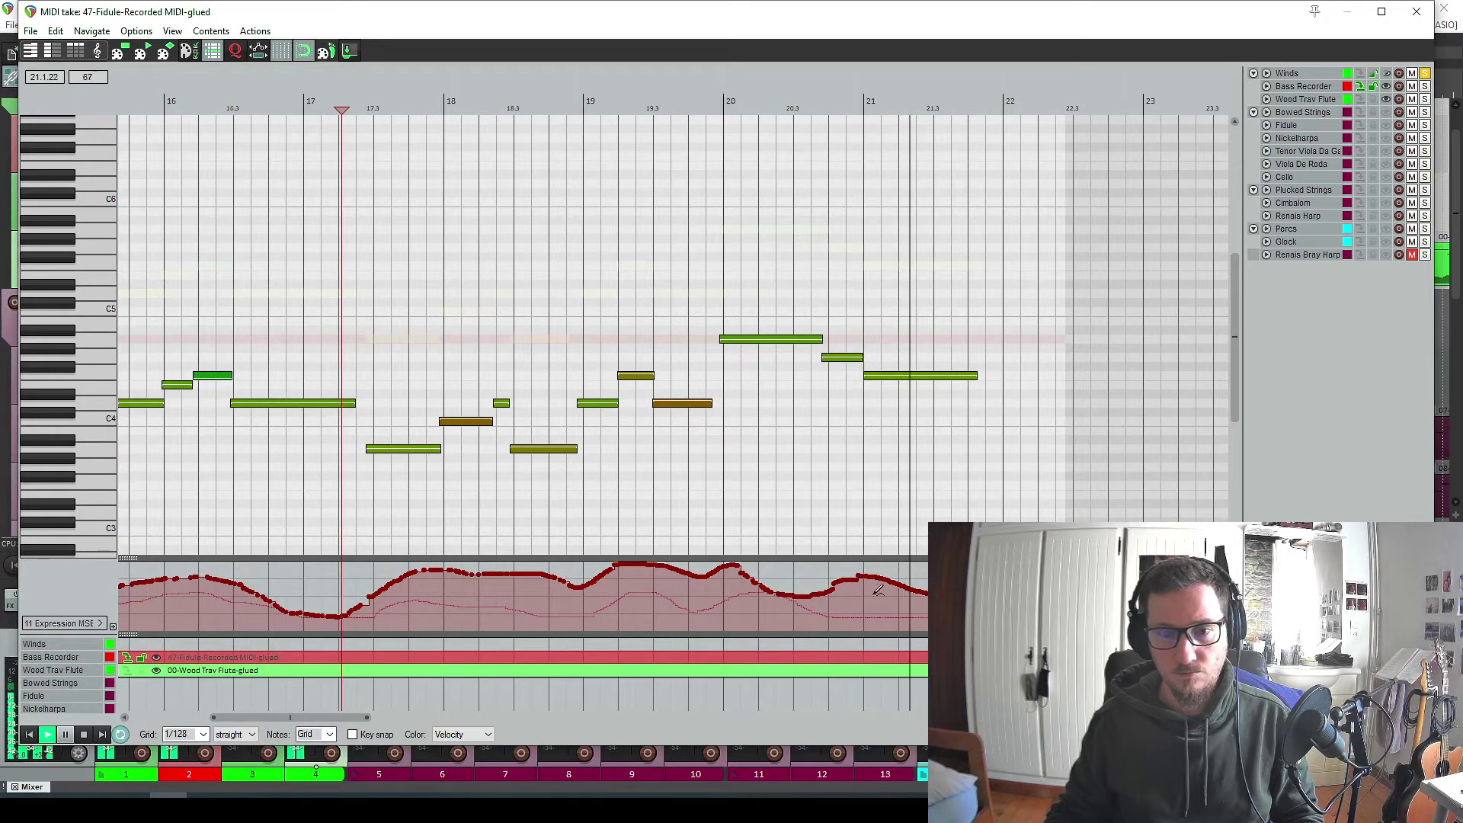
{"action": "scroll", "coordinate": [630, 466], "scroll_direction": "down", "scroll_amount": 3}
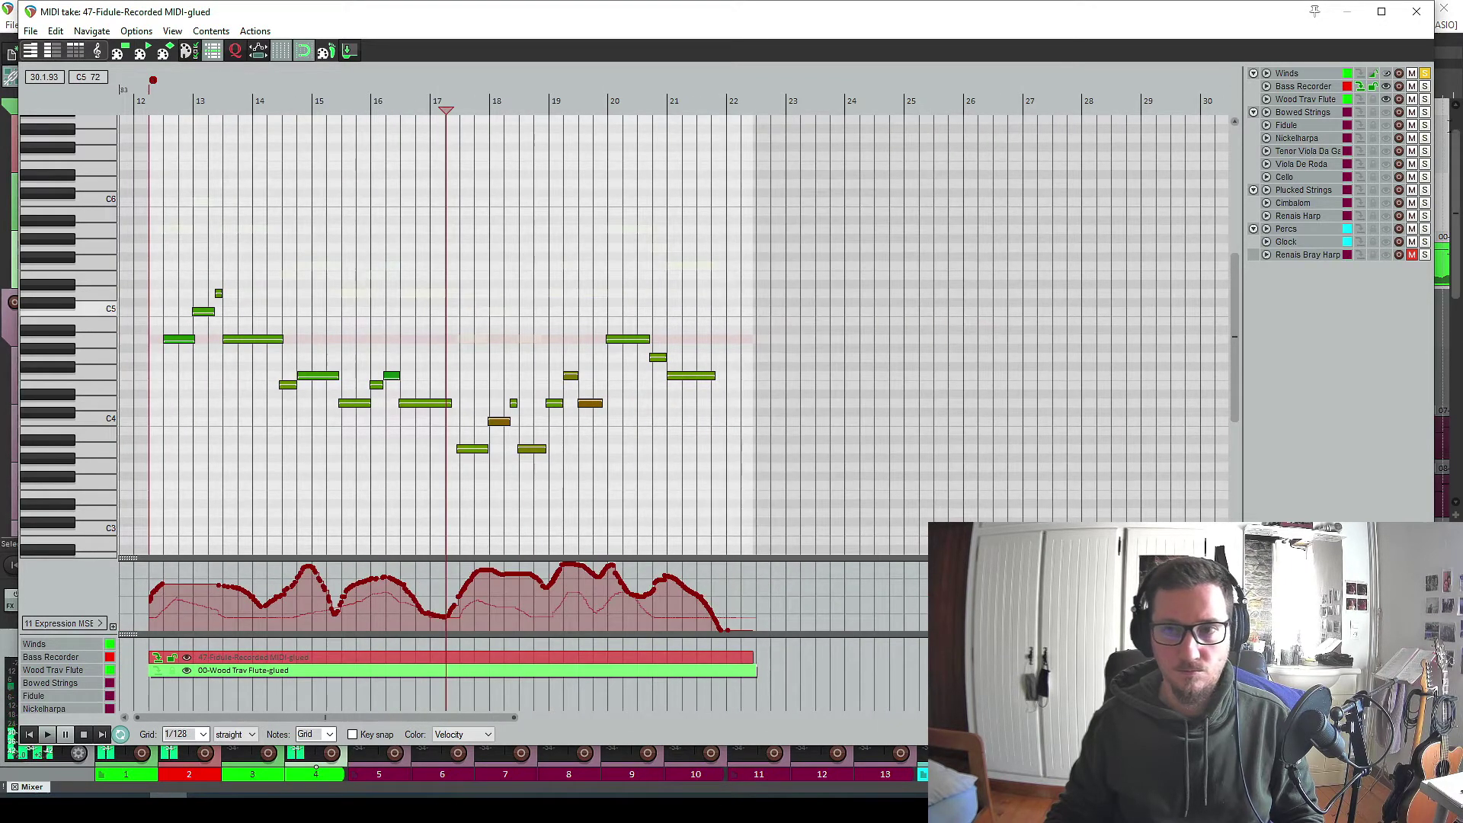
{"action": "key", "text": "space"}
Switch to the Wood Trav Flute part to compare the expression curves, return to the arrangement with compact tracks, and unsolo the Winds group.
{"action": "left_click", "coordinate": [1360, 100]}
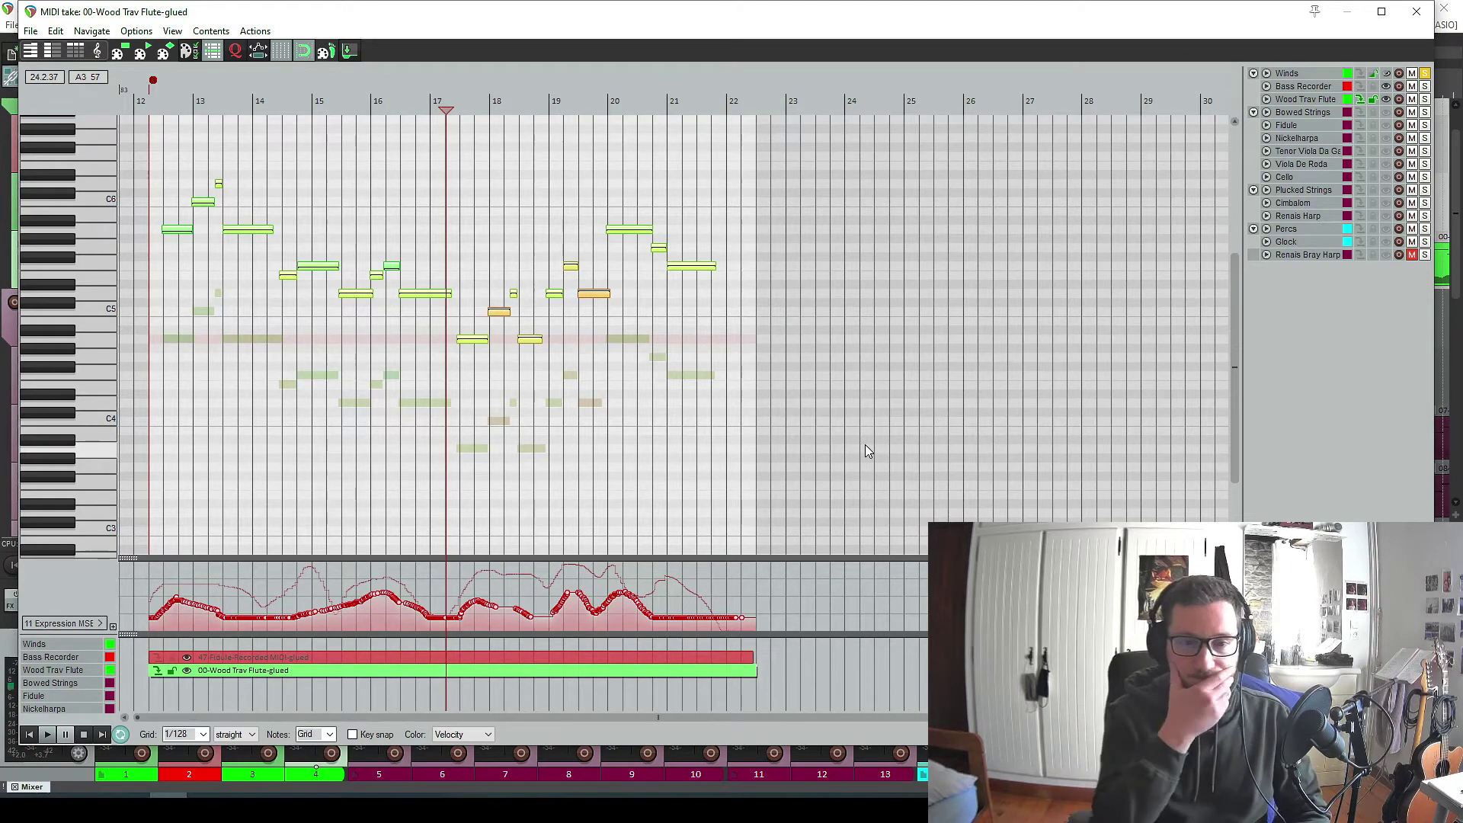
{"action": "key", "text": "Escape"}
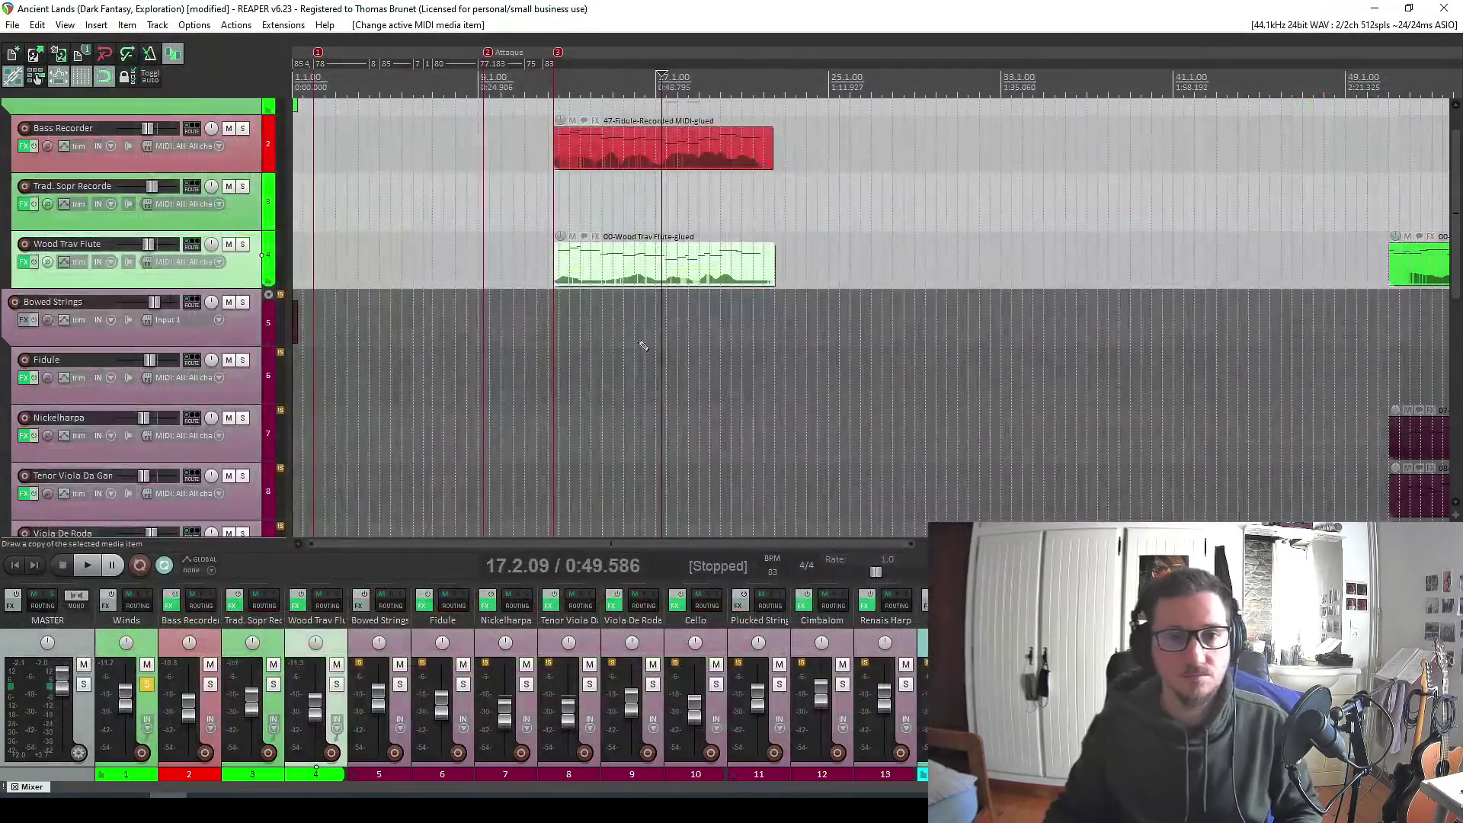
{"action": "key", "text": "ctrl+Down"}
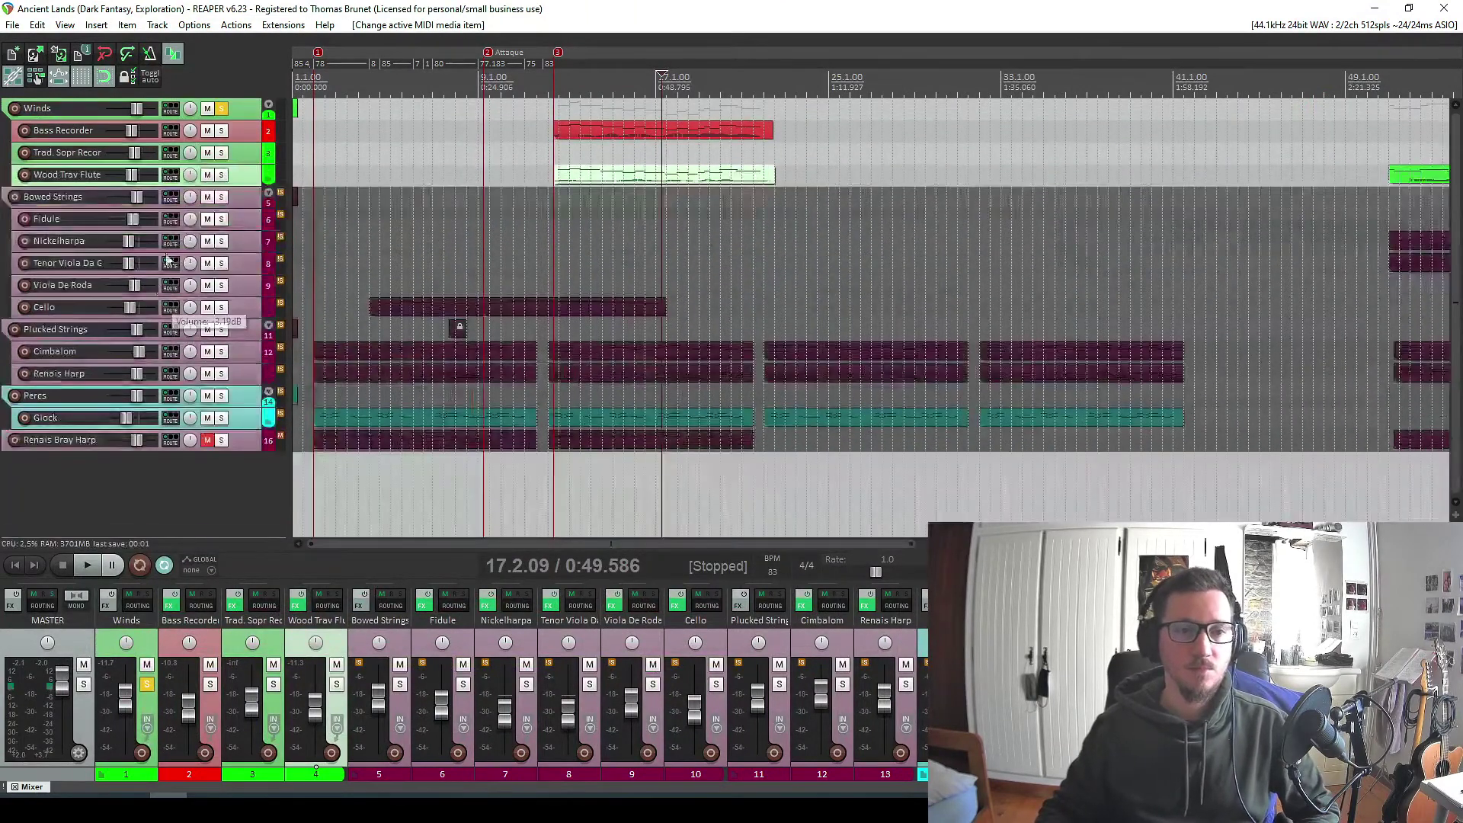
{"action": "left_click", "coordinate": [221, 109]}
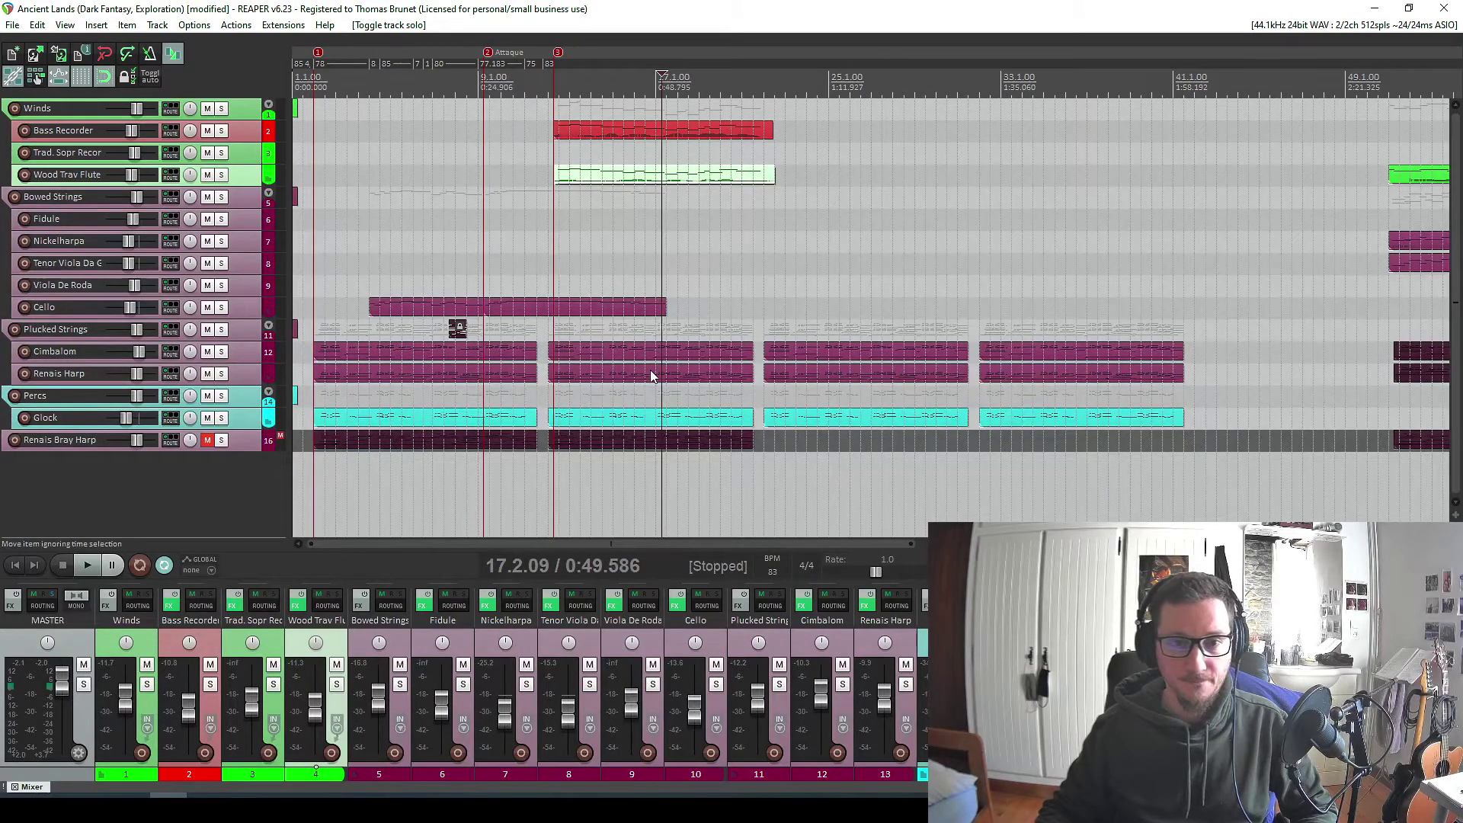
Select both Cello items of the opening section and place a copy of them after the wind parts, starting in about bar 23.
{"action": "left_click", "coordinate": [785, 102]}
{"action": "scroll", "coordinate": [865, 254], "scroll_direction": "up", "scroll_amount": 3}
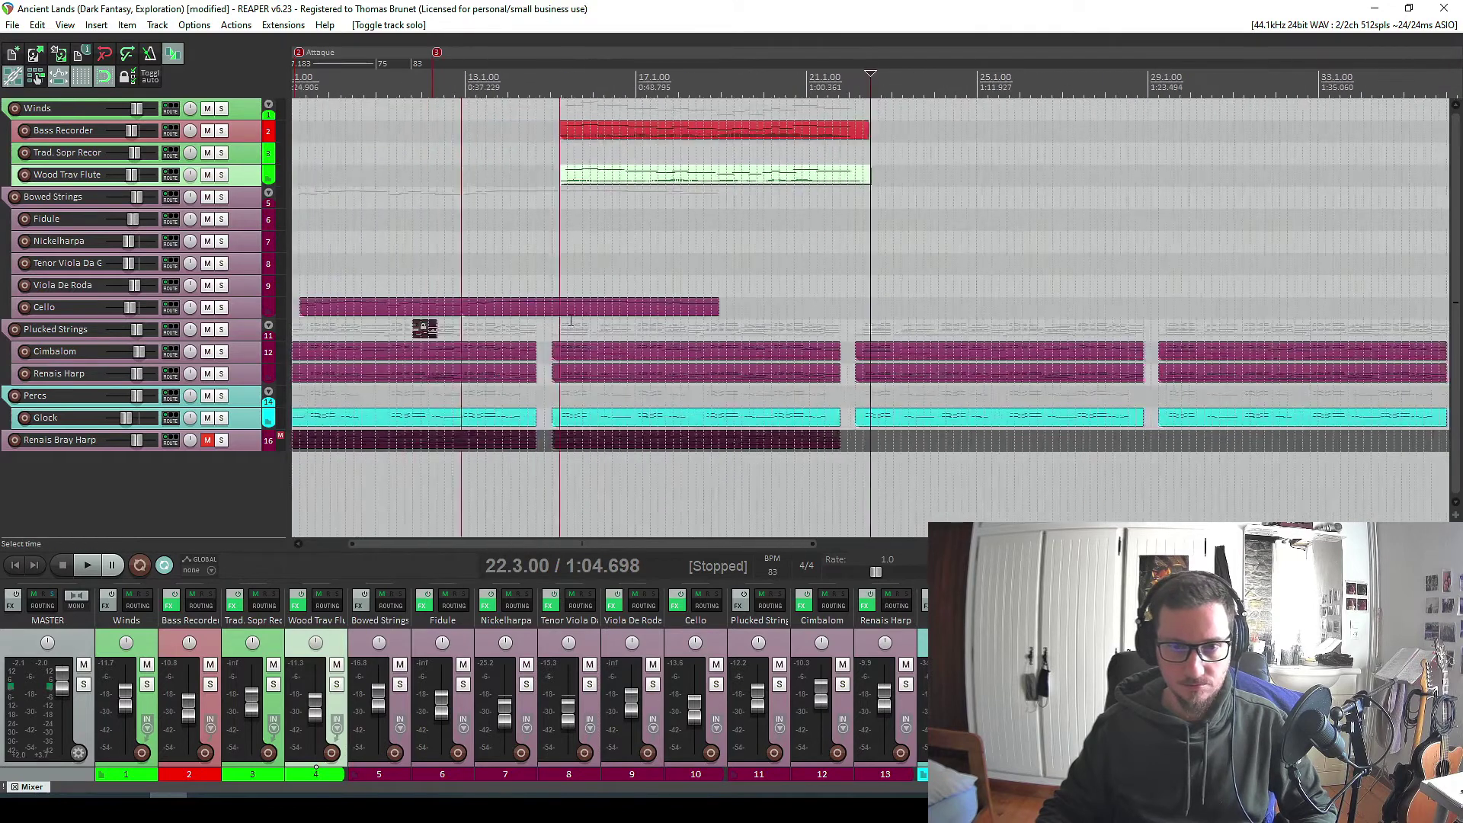
{"action": "scroll", "coordinate": [873, 305], "scroll_direction": "down", "scroll_amount": 2}
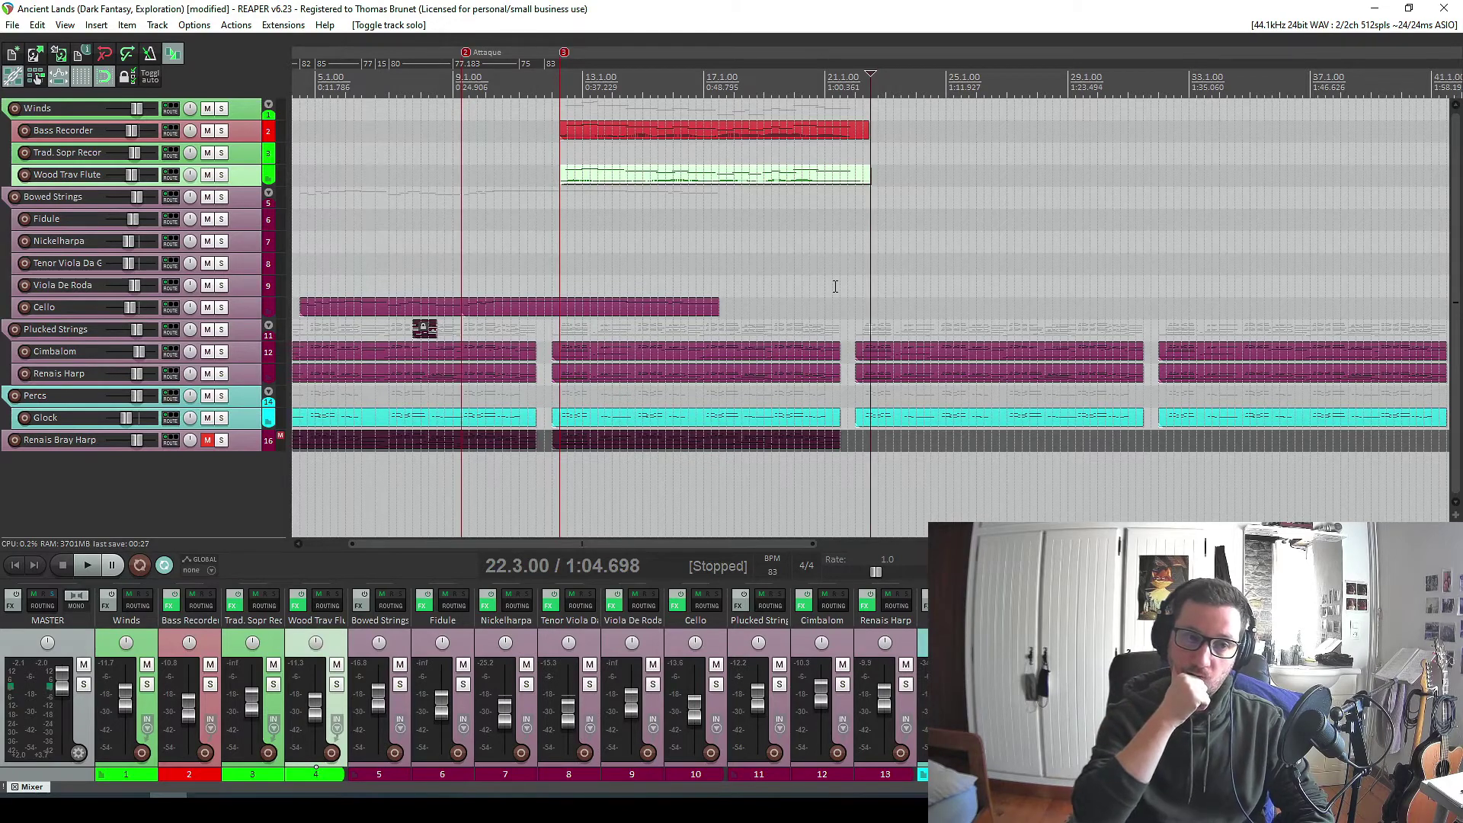
{"action": "scroll", "coordinate": [835, 286], "scroll_direction": "down", "scroll_amount": 5}
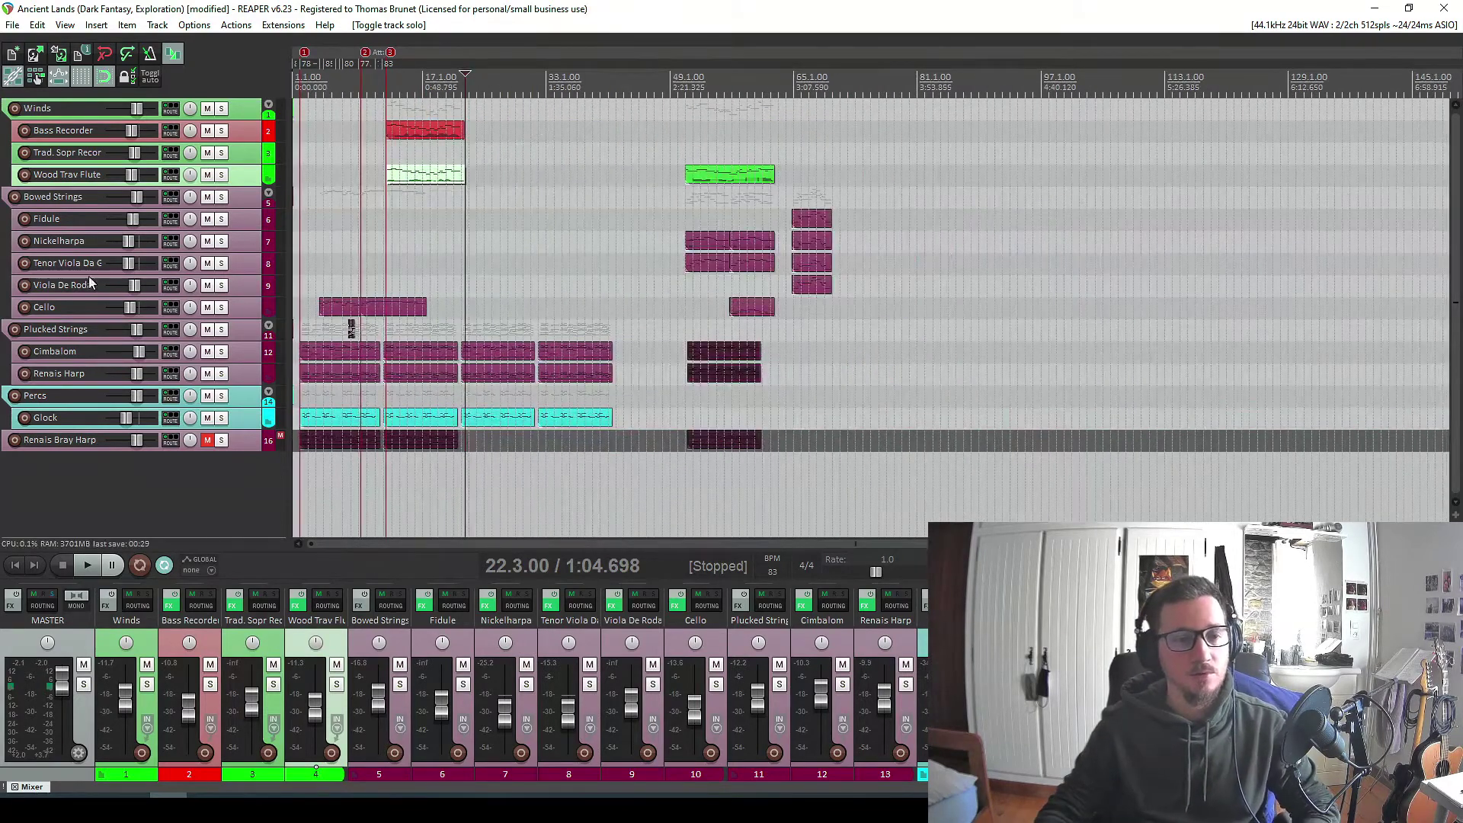
{"action": "scroll", "coordinate": [513, 322], "scroll_direction": "up", "scroll_amount": 5}
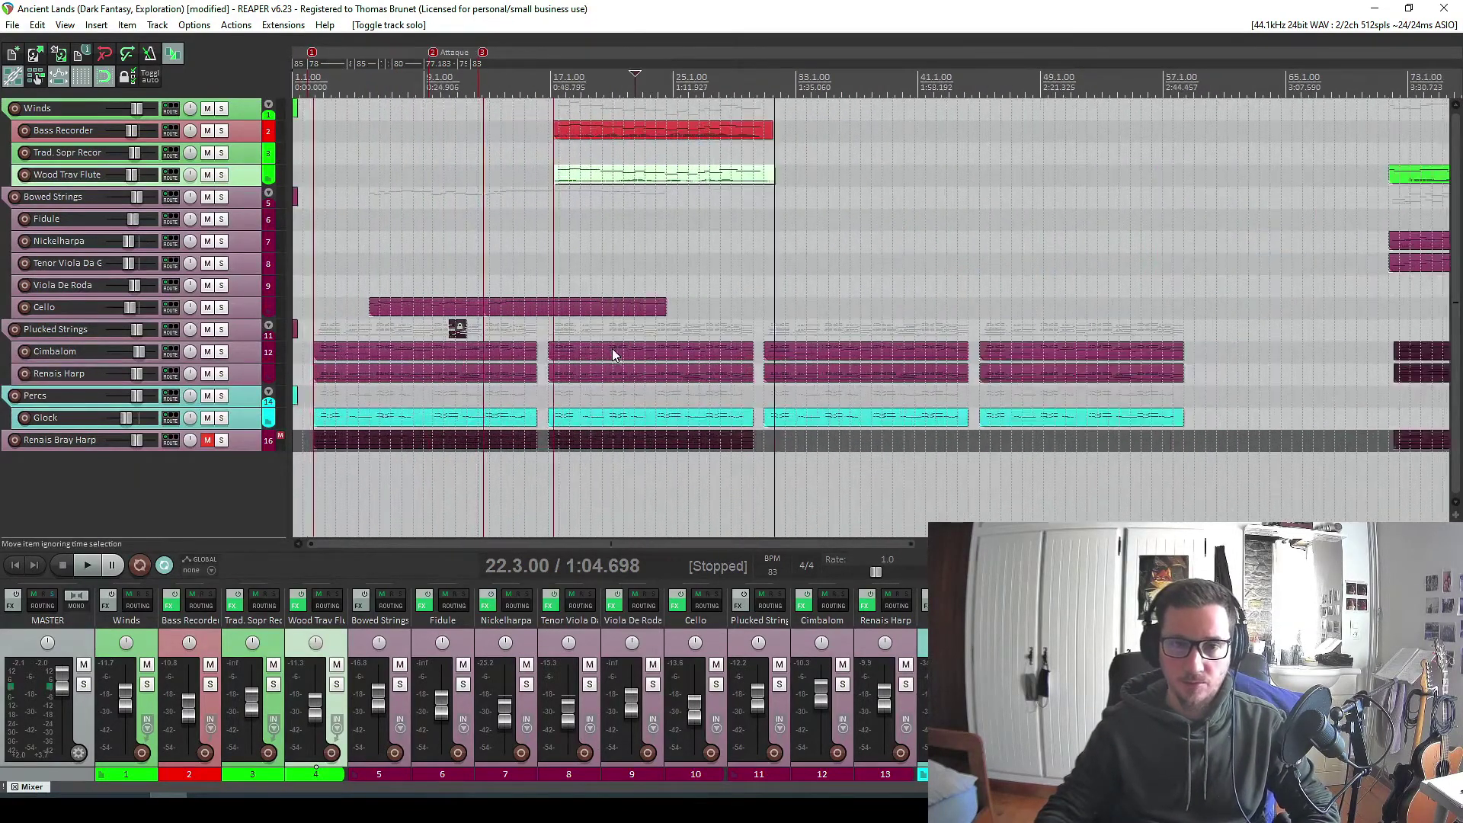
{"action": "left_click", "coordinate": [393, 304]}
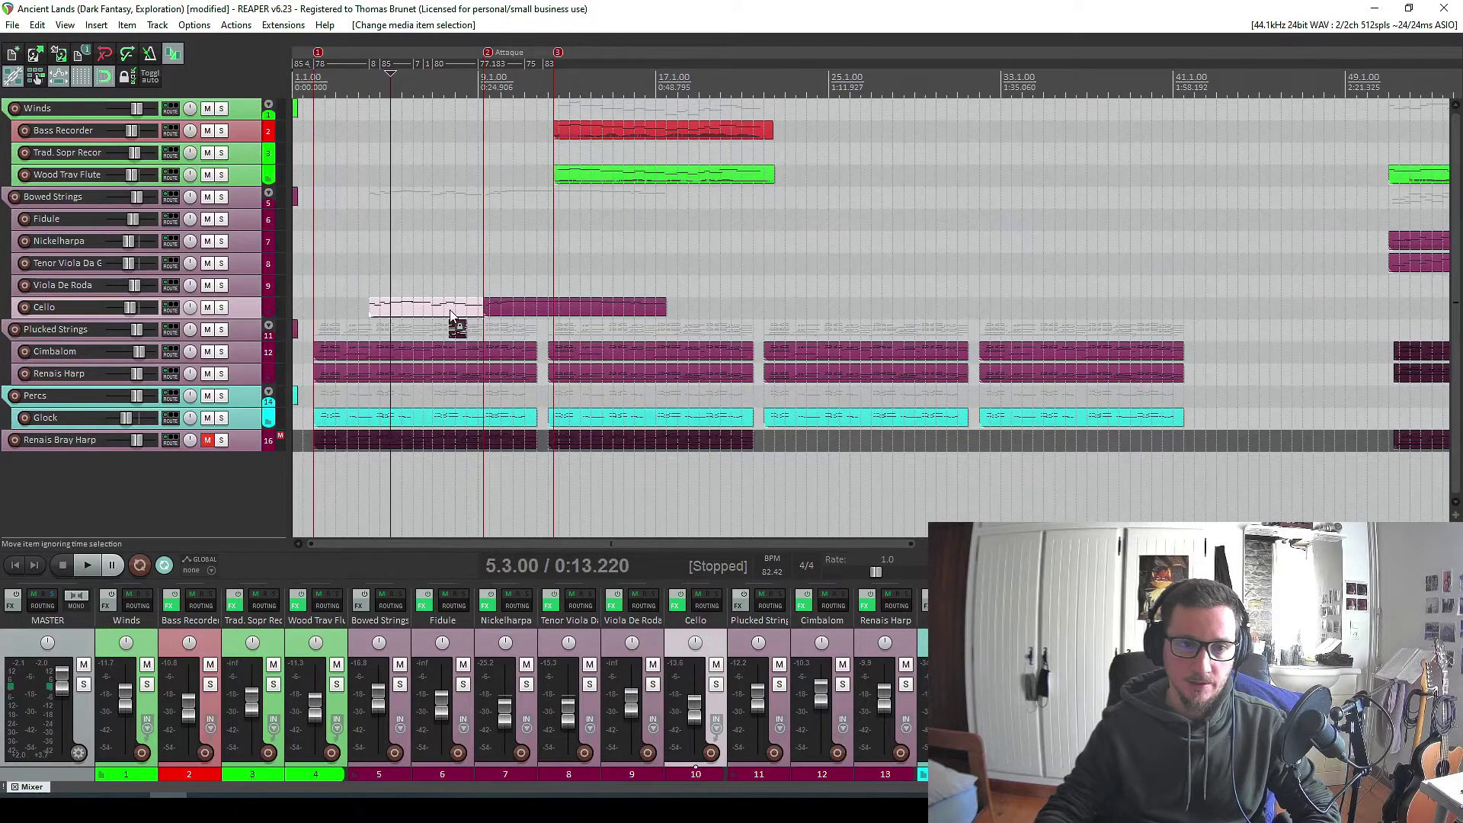
{"action": "left_click_drag", "start_coordinate": [523, 305], "coordinate": [418, 315]}
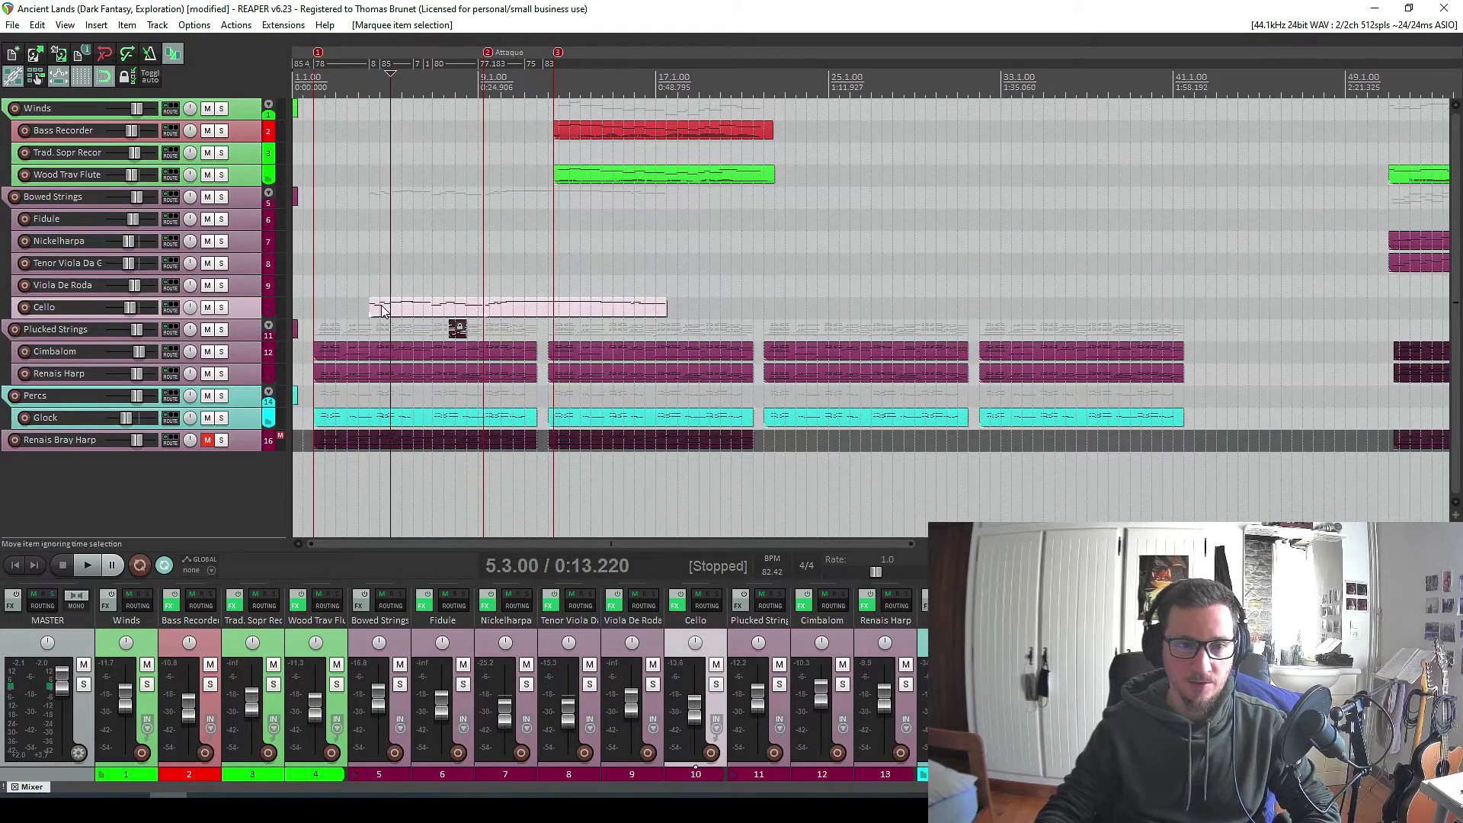
{"action": "left_click", "coordinate": [357, 81]}
{"action": "scroll", "coordinate": [707, 353], "scroll_direction": "up", "scroll_amount": 5}
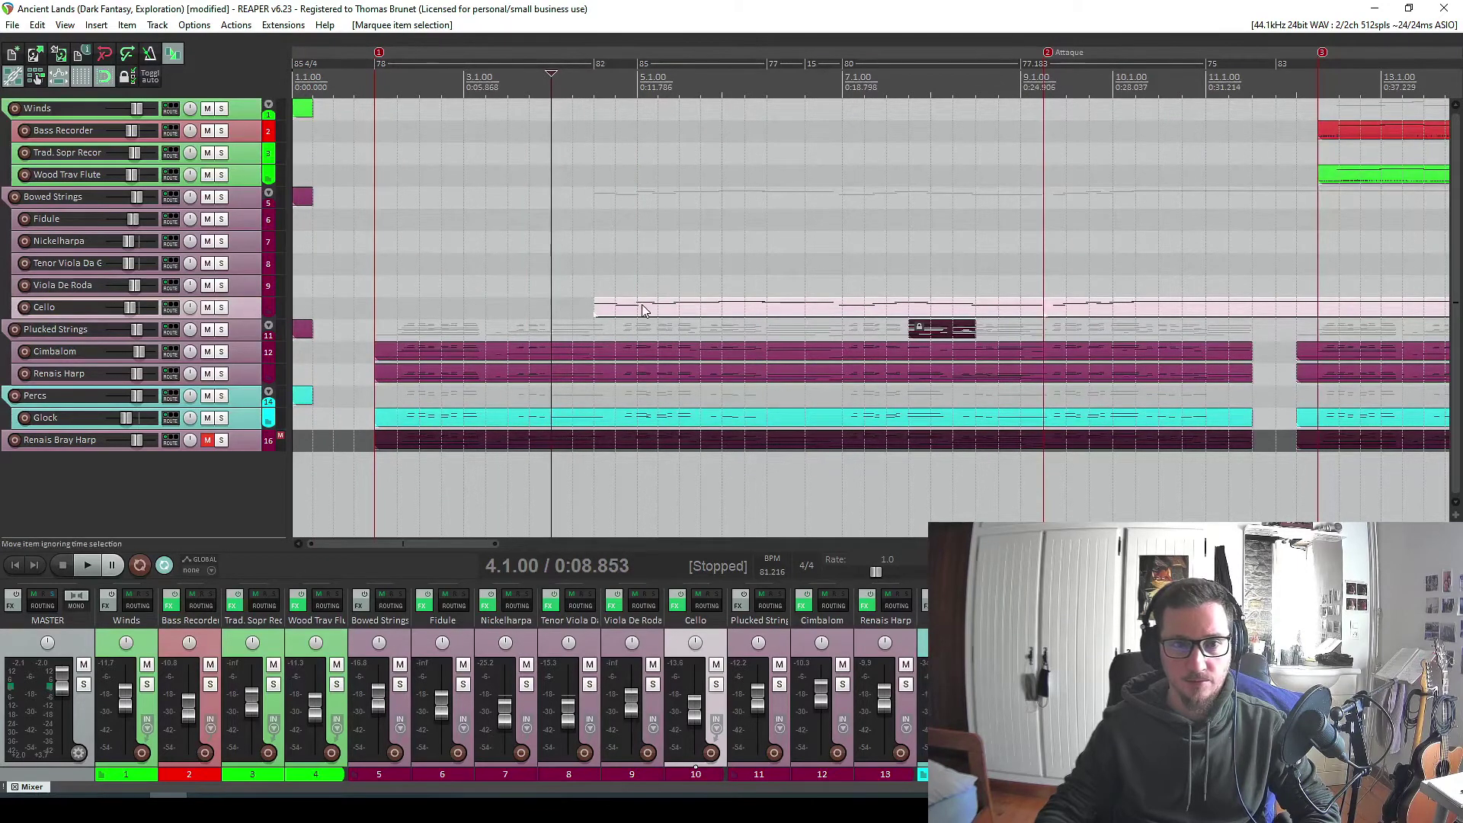
{"action": "scroll", "coordinate": [642, 311], "scroll_direction": "down", "scroll_amount": 3}
{"action": "left_click_drag", "start_coordinate": [415, 309], "coordinate": [1015, 315]}
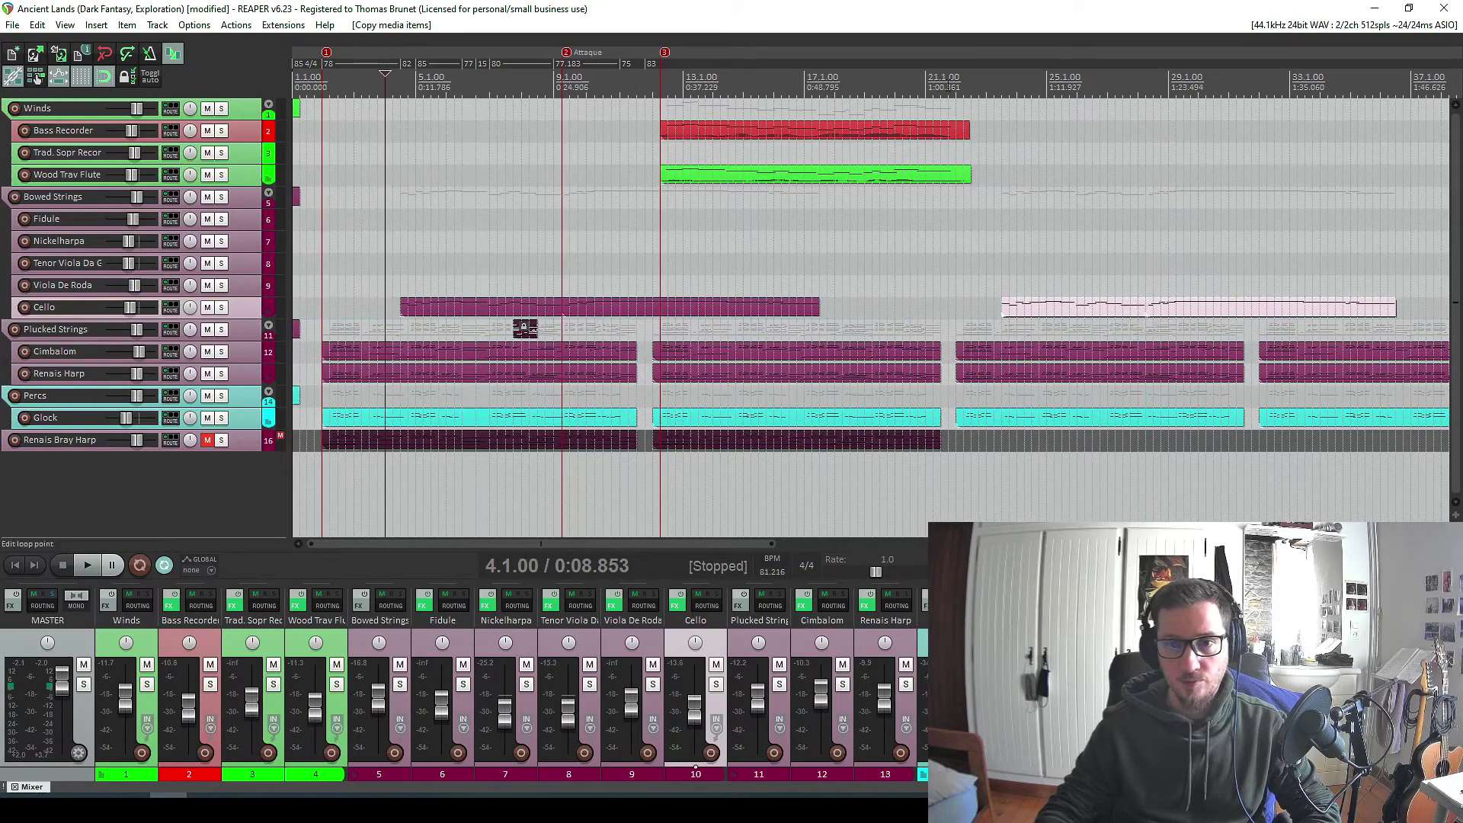
Trim the start of the first copied Cello item to shortly before bar 27 and delete the leftover notes at its beginning.
{"action": "left_click", "coordinate": [948, 412]}
{"action": "scroll", "coordinate": [949, 412], "scroll_direction": "up", "scroll_amount": 5}
{"action": "left_click", "coordinate": [919, 113]}
{"action": "scroll", "coordinate": [920, 113], "scroll_direction": "down", "scroll_amount": 3}
{"action": "left_click", "coordinate": [702, 329]}
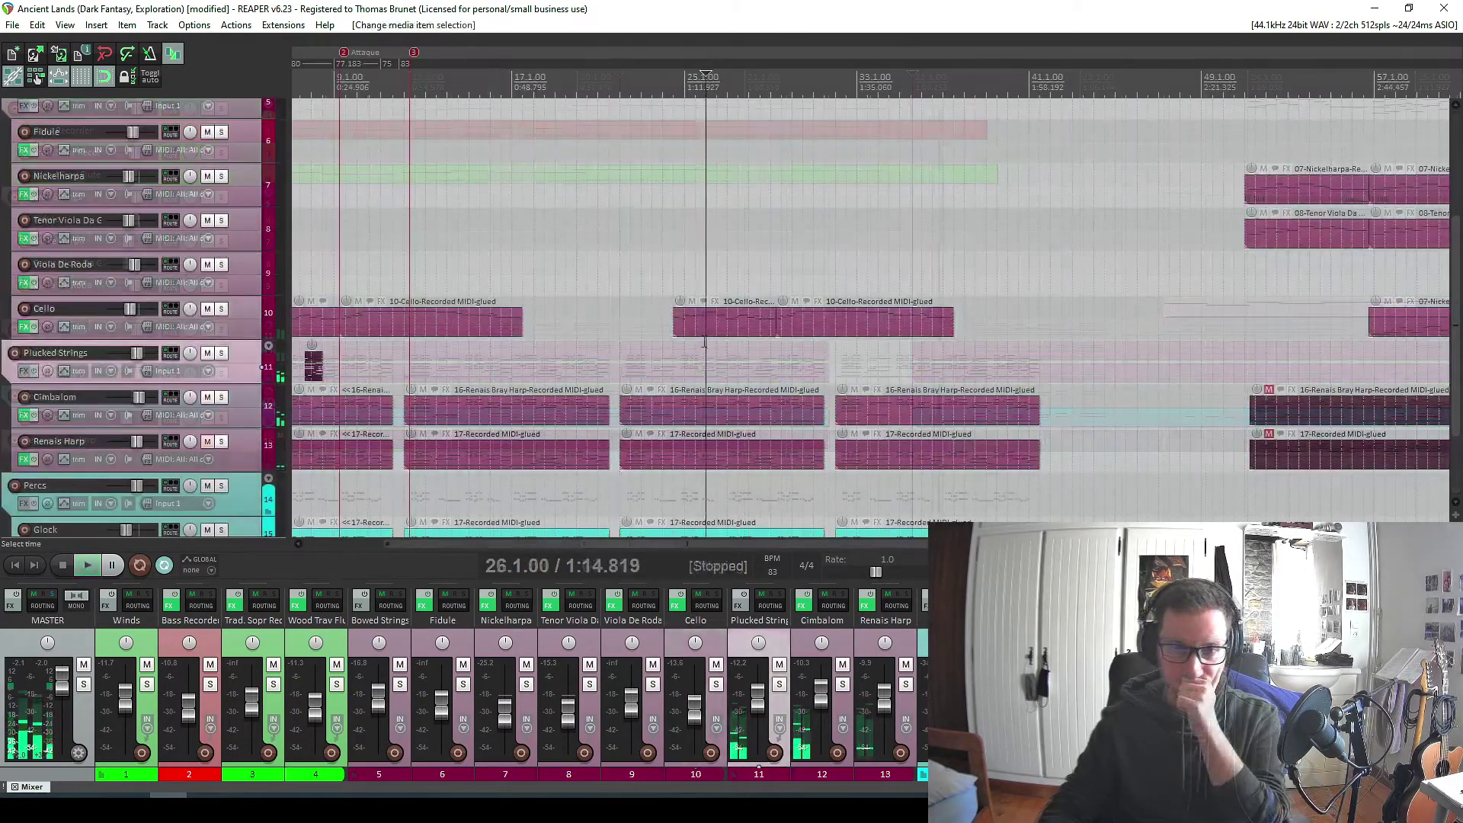
{"action": "scroll", "coordinate": [928, 386], "scroll_direction": "up", "scroll_amount": 2}
{"action": "left_click_drag", "start_coordinate": [751, 337], "coordinate": [938, 336]}
{"action": "double_click", "coordinate": [948, 327]}
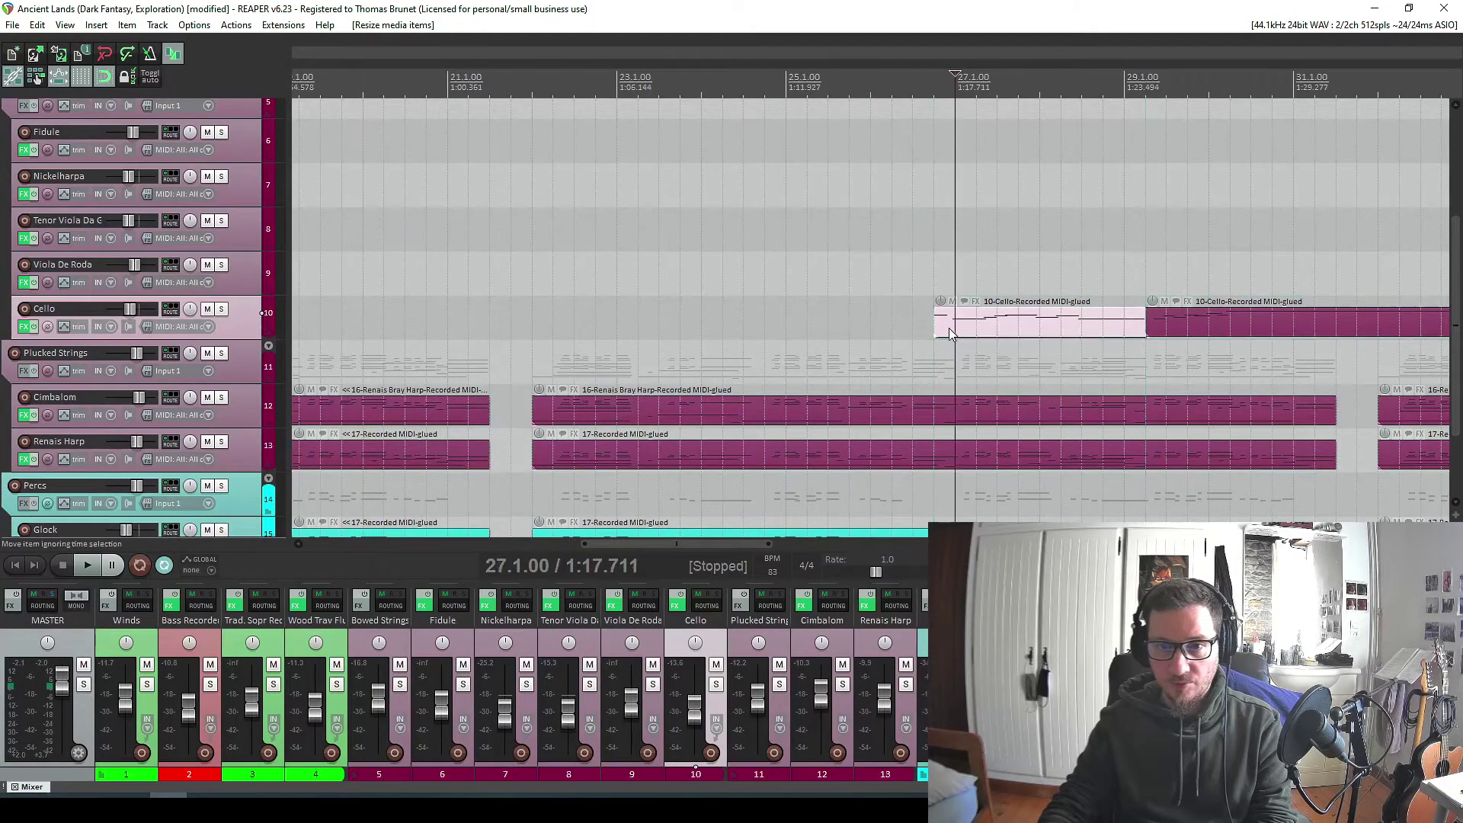
{"action": "key", "text": "Escape"}
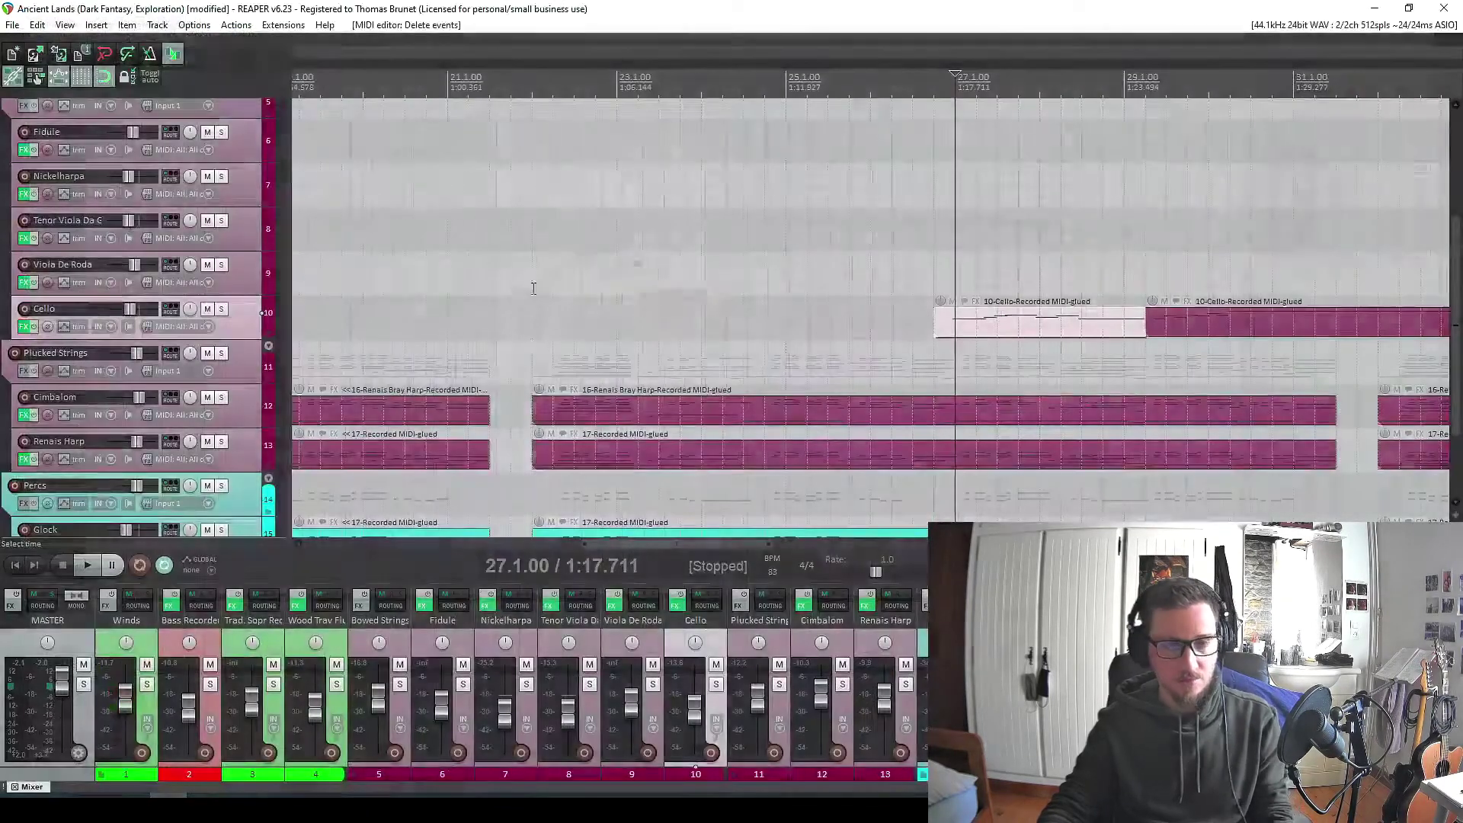
Move both copied Cello items together so they start at 21.4, just before bar 22, and play the transition.
{"action": "scroll", "coordinate": [911, 326], "scroll_direction": "up", "scroll_amount": 2}
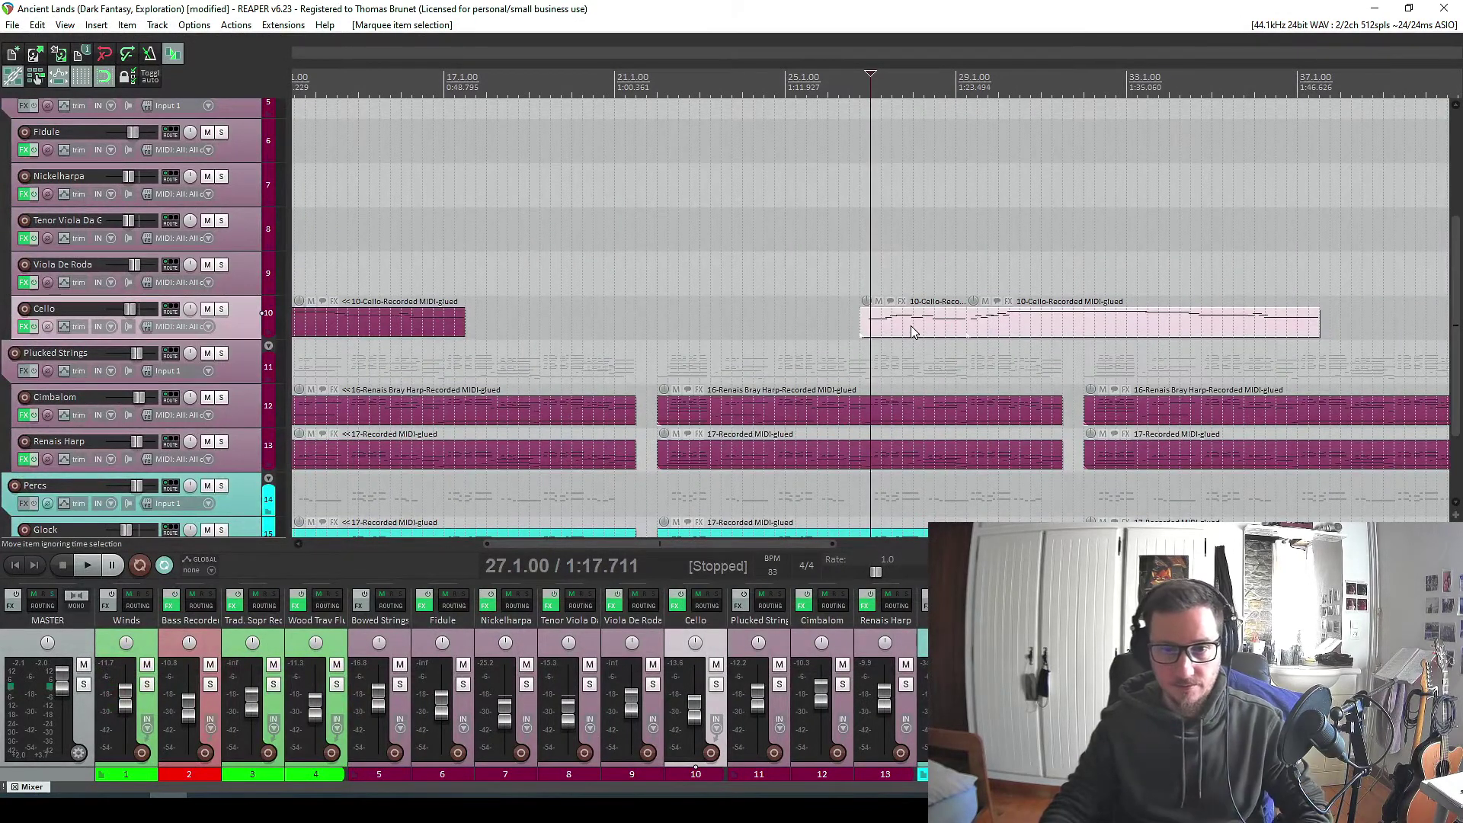
{"action": "left_click_drag", "start_coordinate": [911, 331], "coordinate": [671, 344]}
{"action": "scroll", "coordinate": [810, 120], "scroll_direction": "up", "scroll_amount": 5}
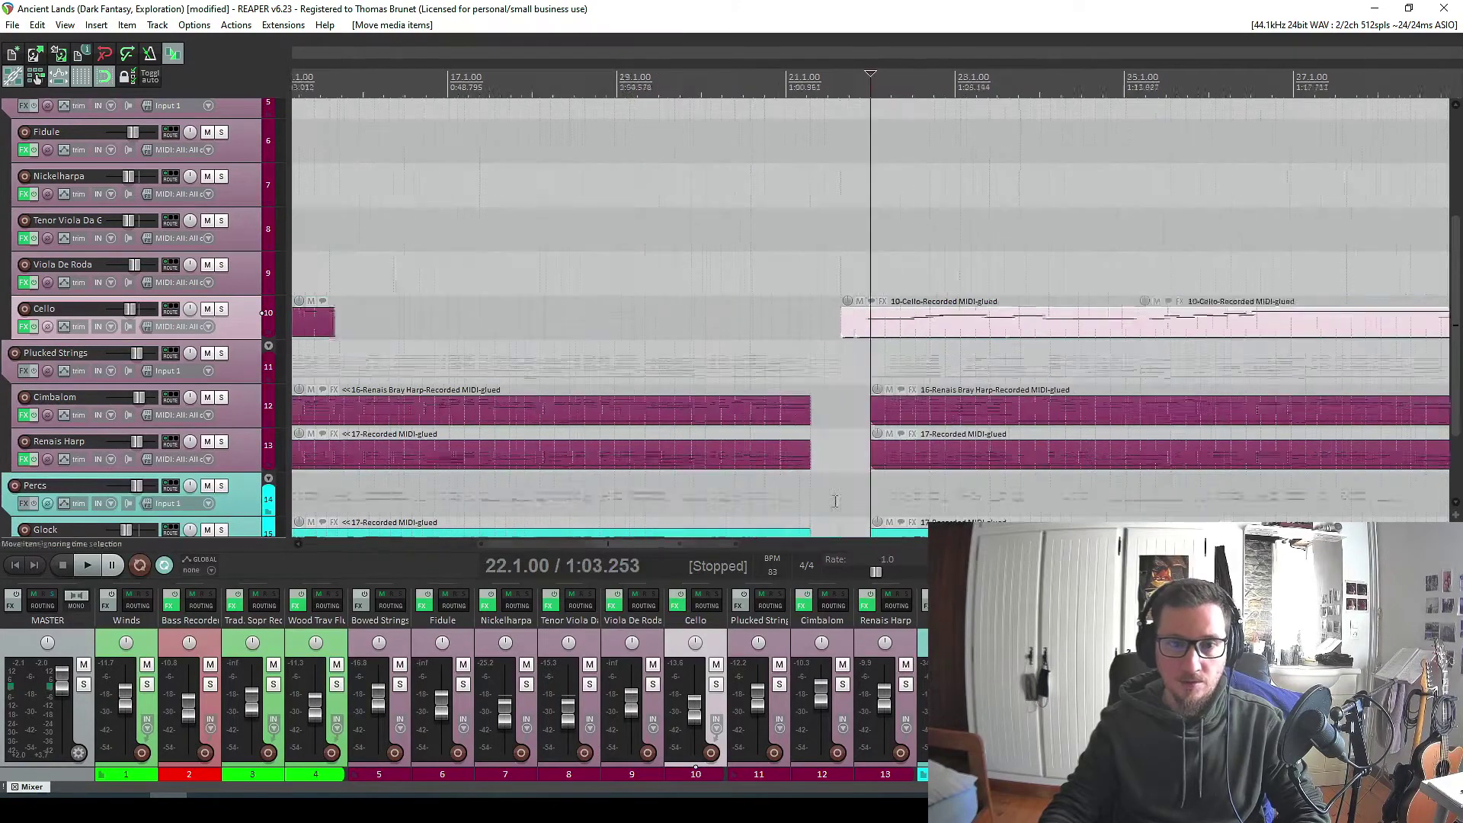
{"action": "left_click", "coordinate": [826, 90]}
{"action": "key", "text": "space"}
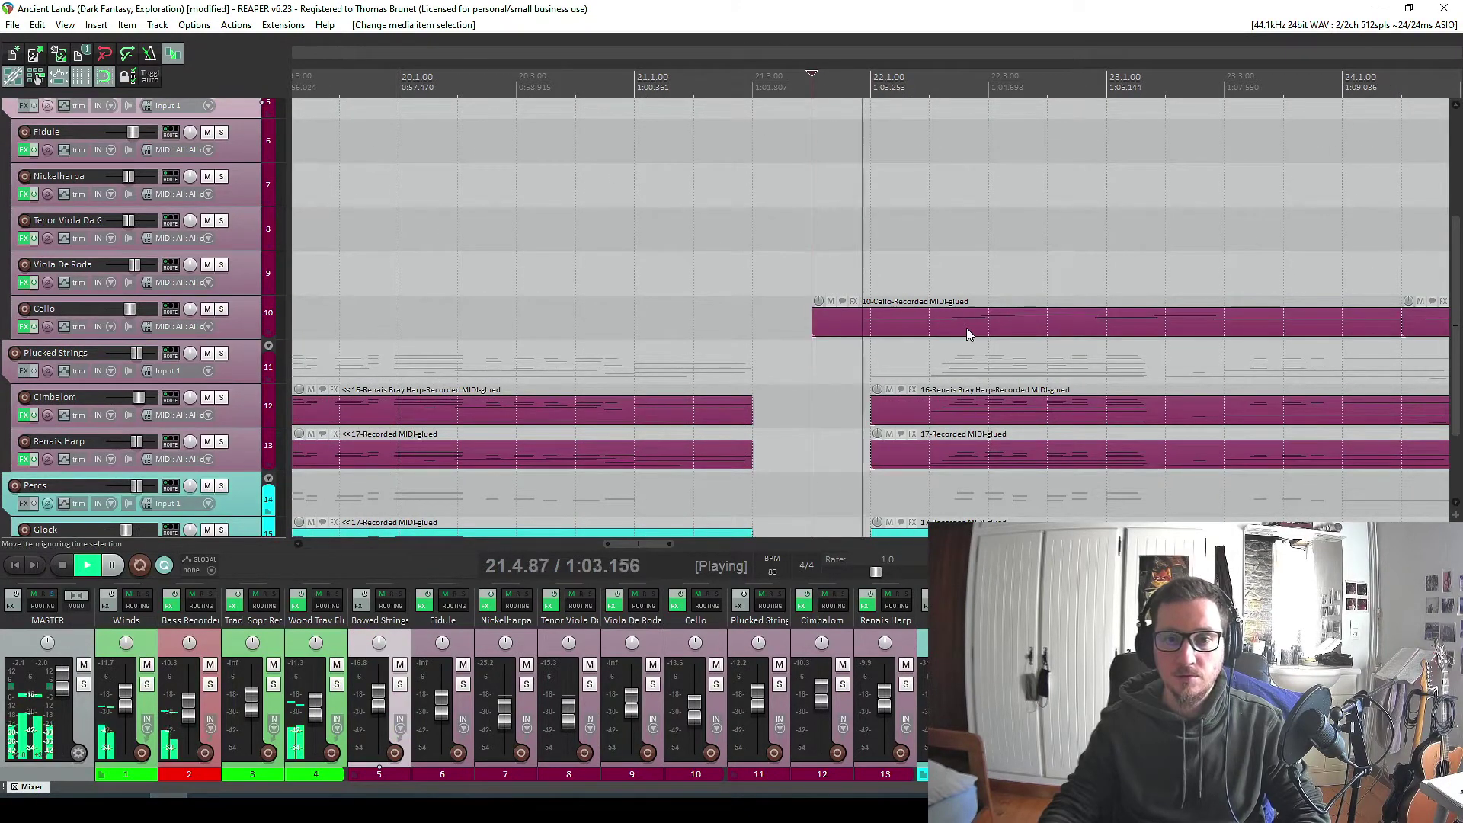
{"action": "scroll", "coordinate": [961, 455], "scroll_direction": "right", "scroll_amount": 3}
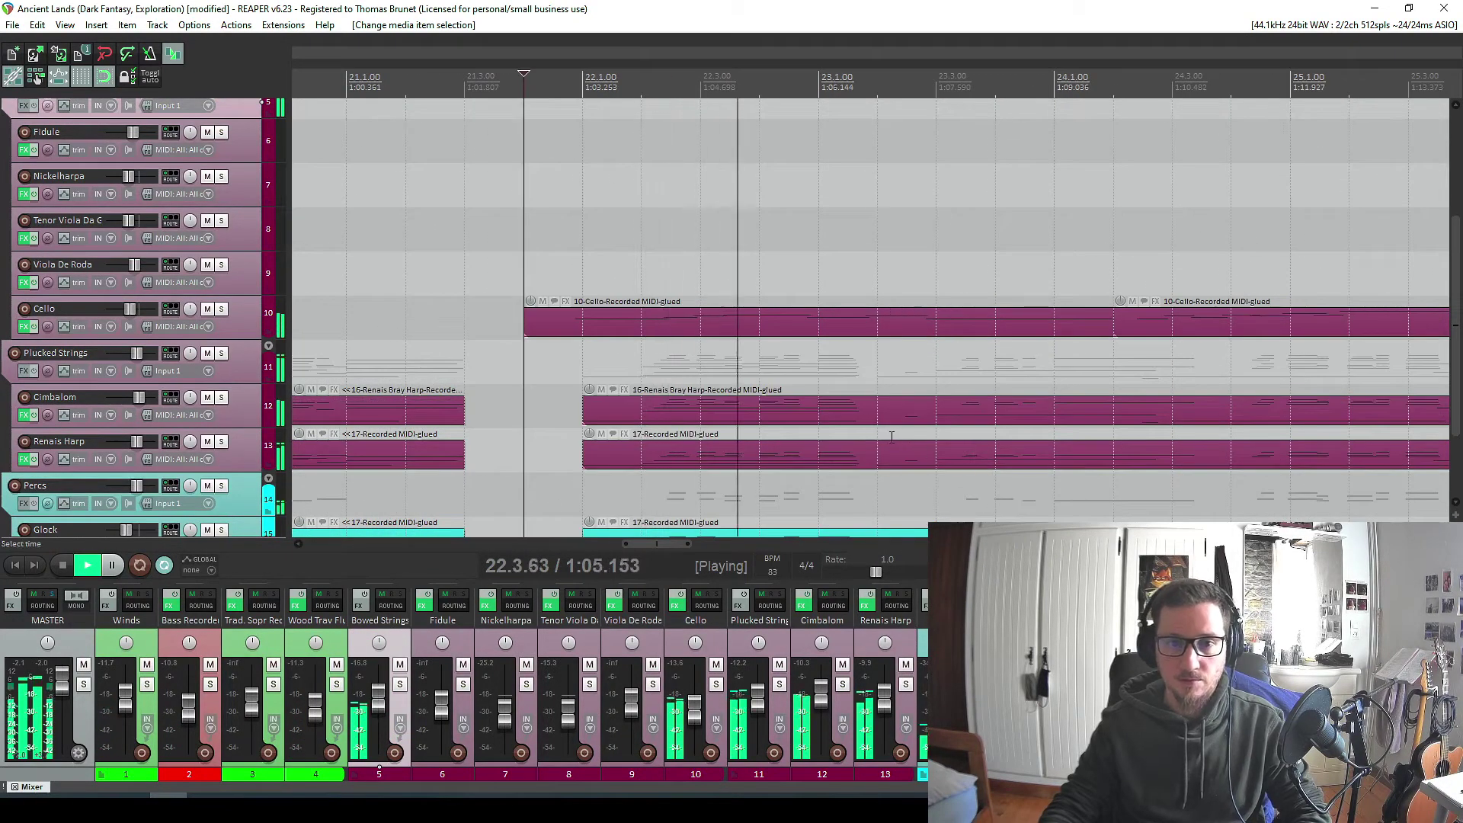
{"action": "scroll", "coordinate": [925, 435], "scroll_direction": "down", "scroll_amount": 4}
{"action": "scroll", "coordinate": [908, 442], "scroll_direction": "right", "scroll_amount": 3}
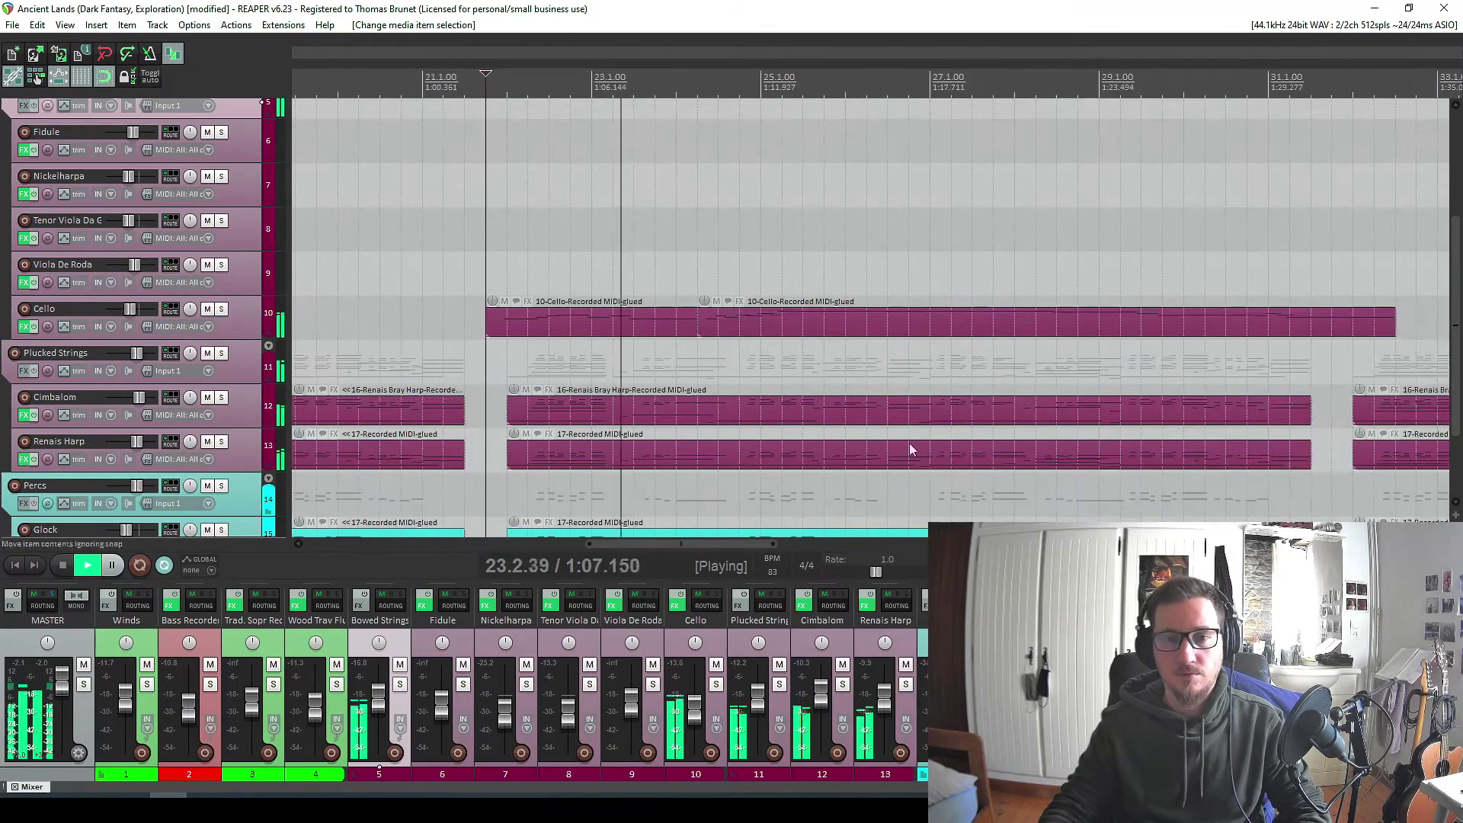
{"action": "key", "text": "space"}
Open the first copied Cello item's notes, play them from 21.4, and return to the arrangement.
{"action": "double_click", "coordinate": [588, 328]}
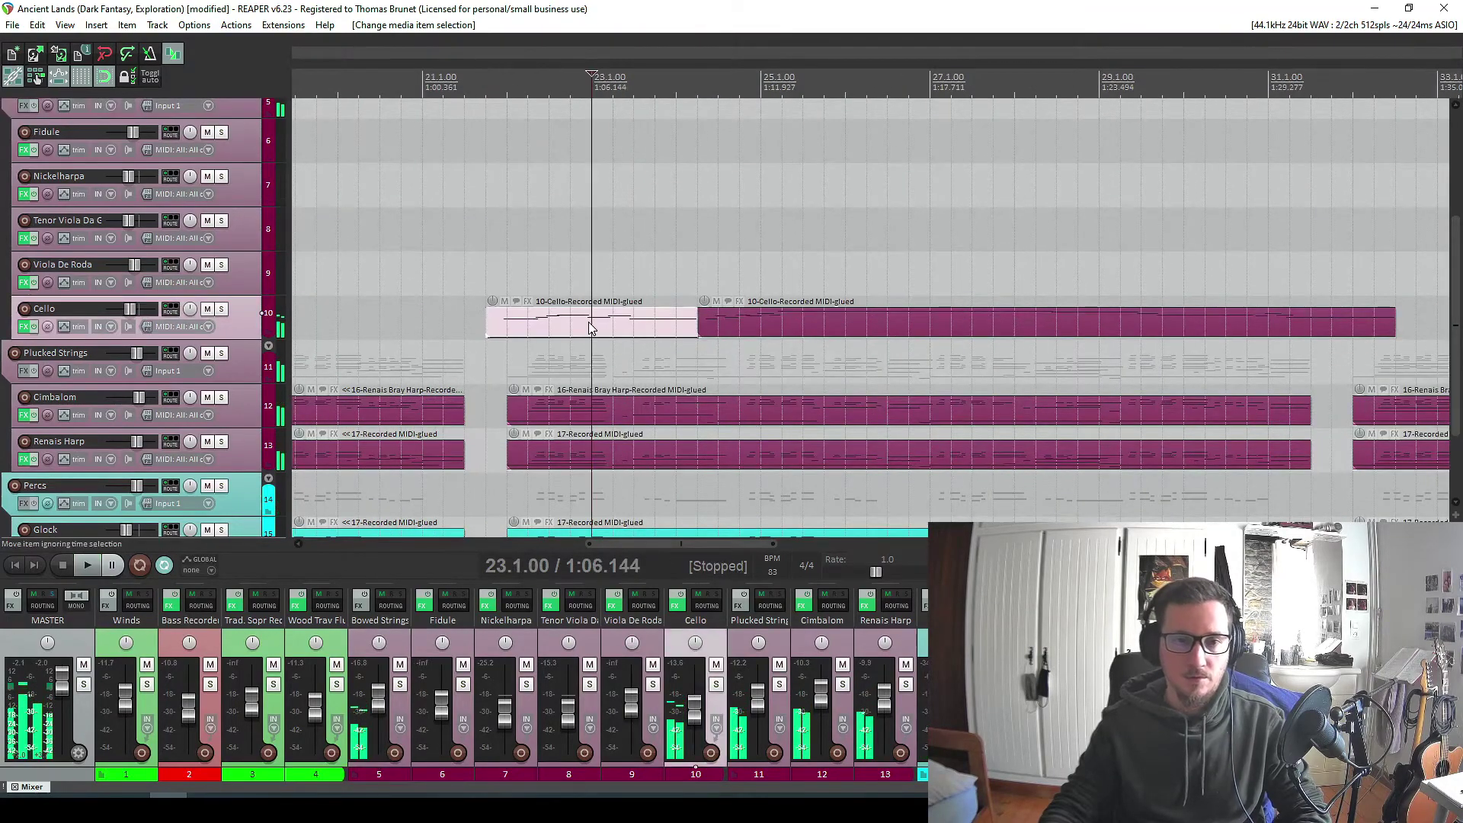
{"action": "scroll", "coordinate": [715, 413], "scroll_direction": "up", "scroll_amount": 2}
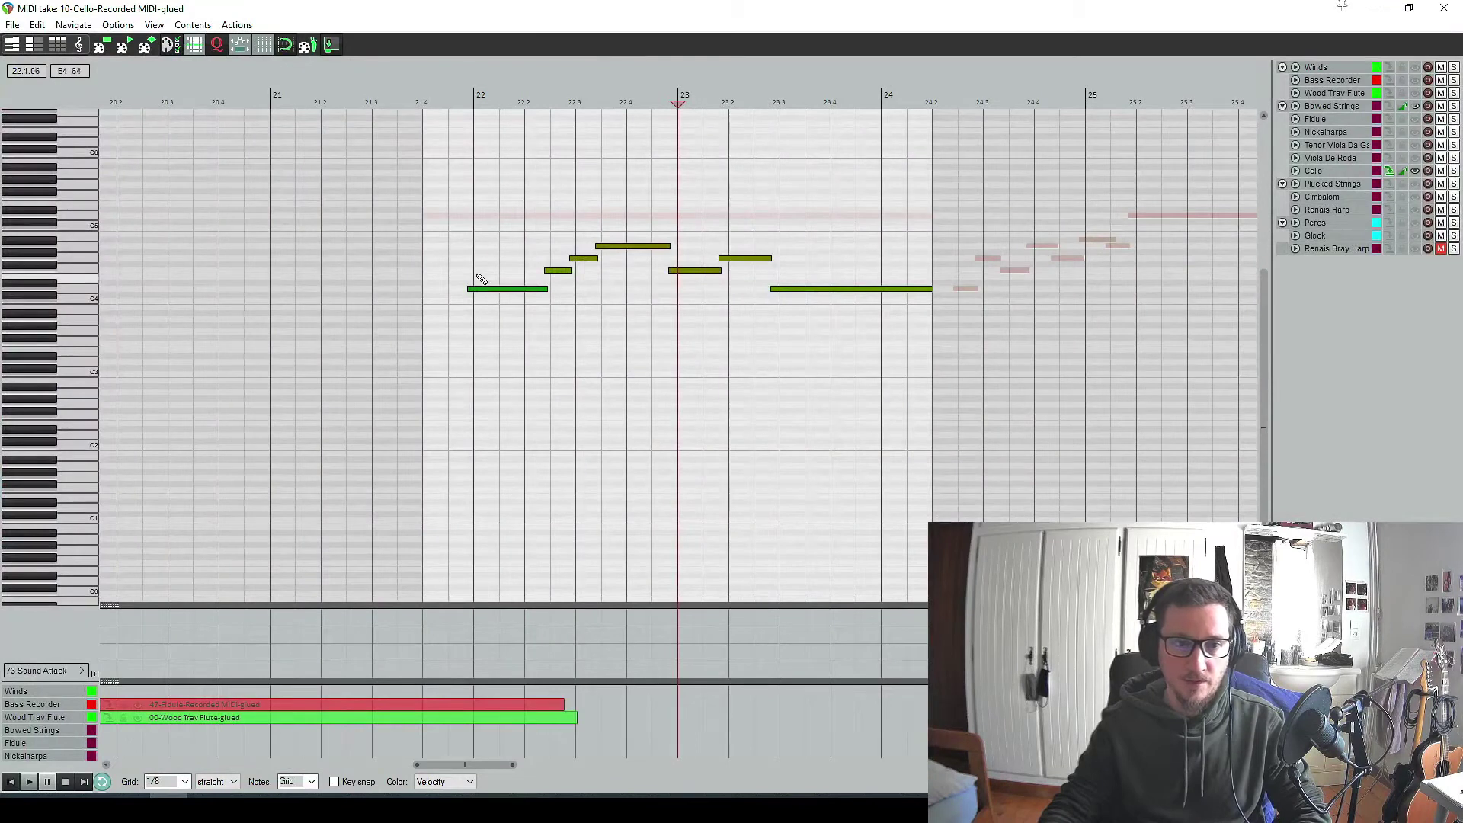
{"action": "key", "text": "space"}
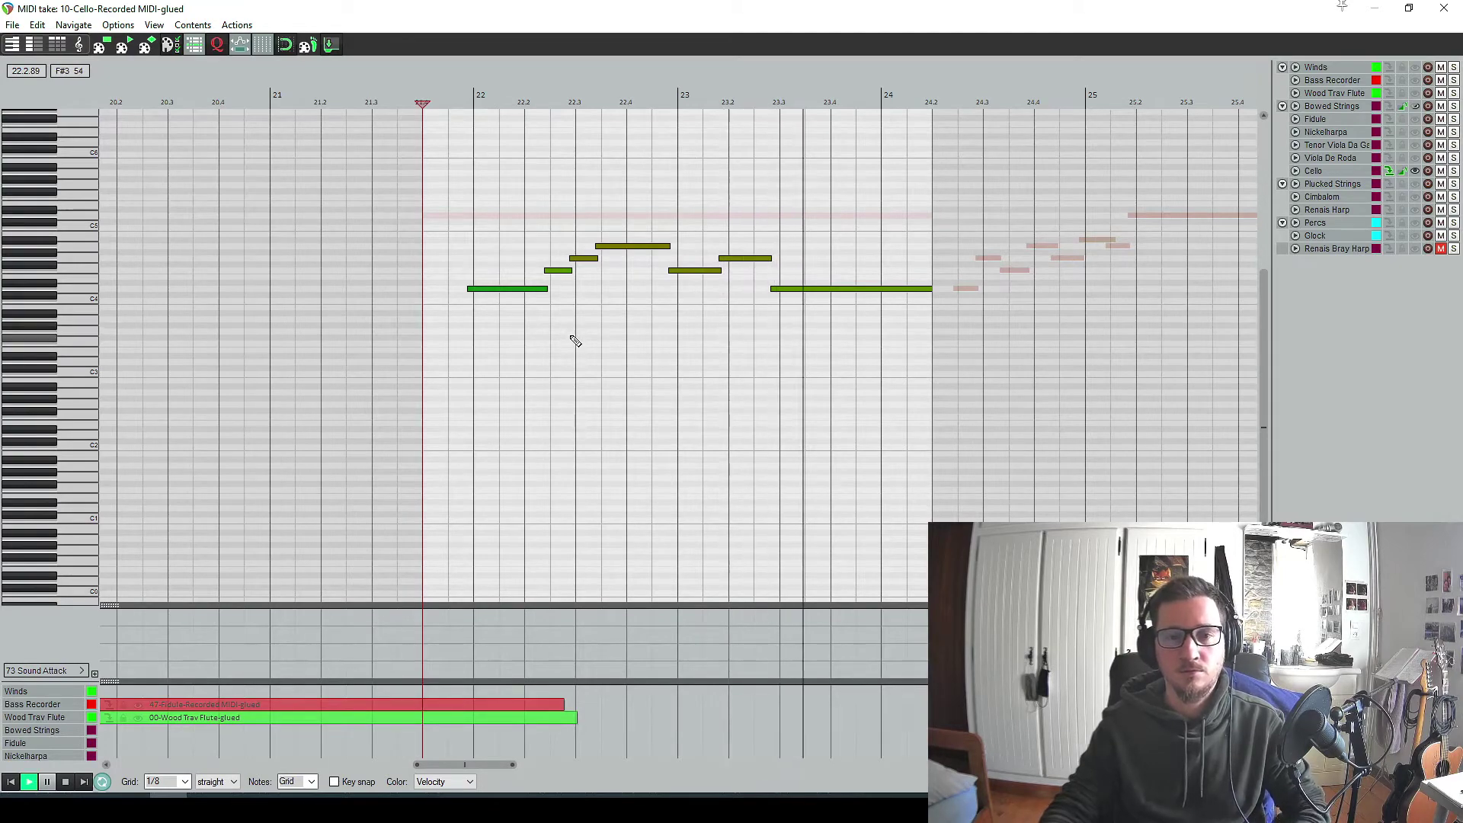
{"action": "key", "text": "space"}
{"action": "left_click", "coordinate": [1443, 7]}
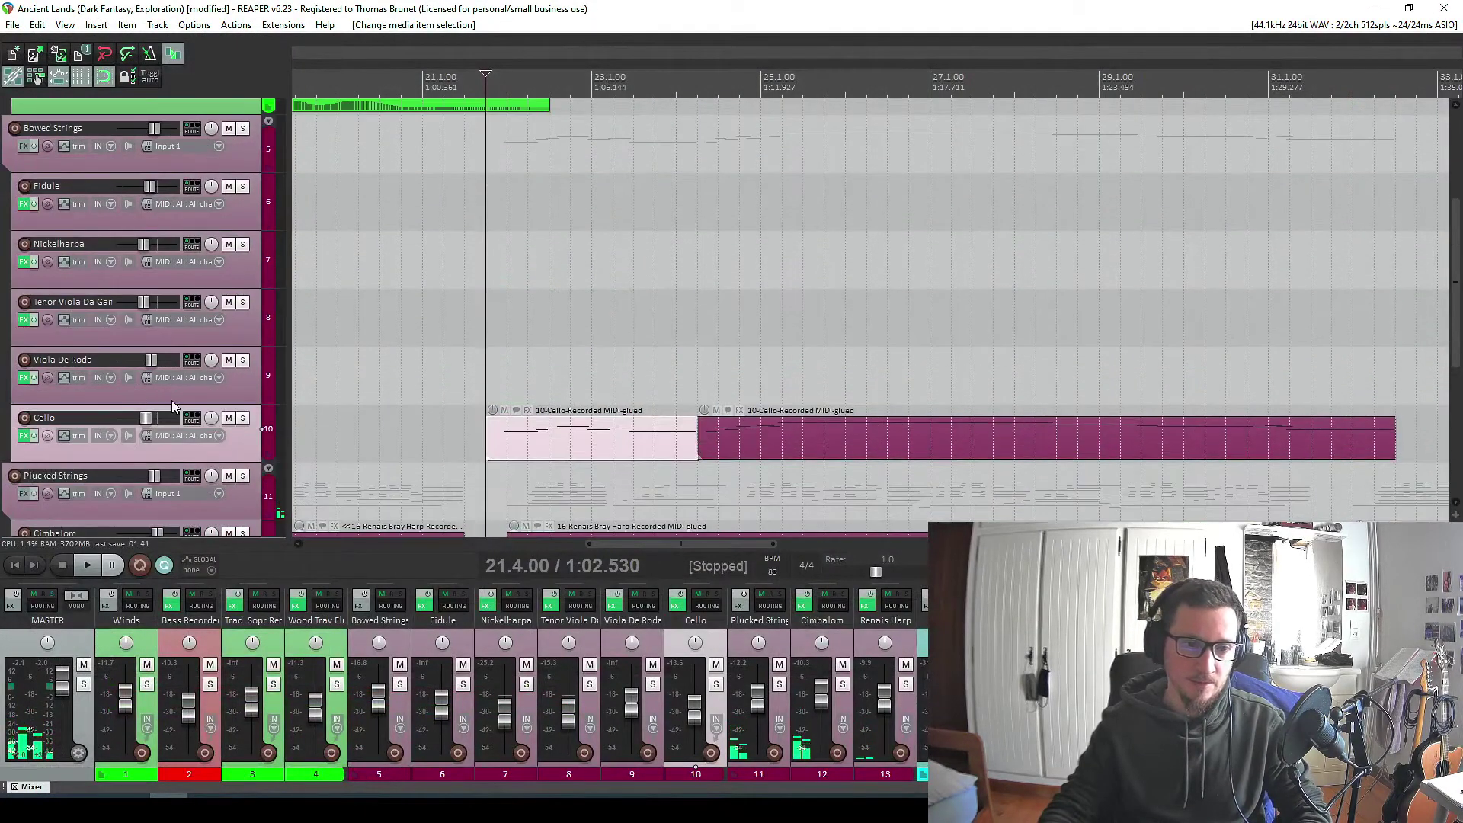
Arm the Tenor Viola Da Gamba track and record a melody from 21.4 to about bar 32.
{"action": "left_click", "coordinate": [25, 302]}
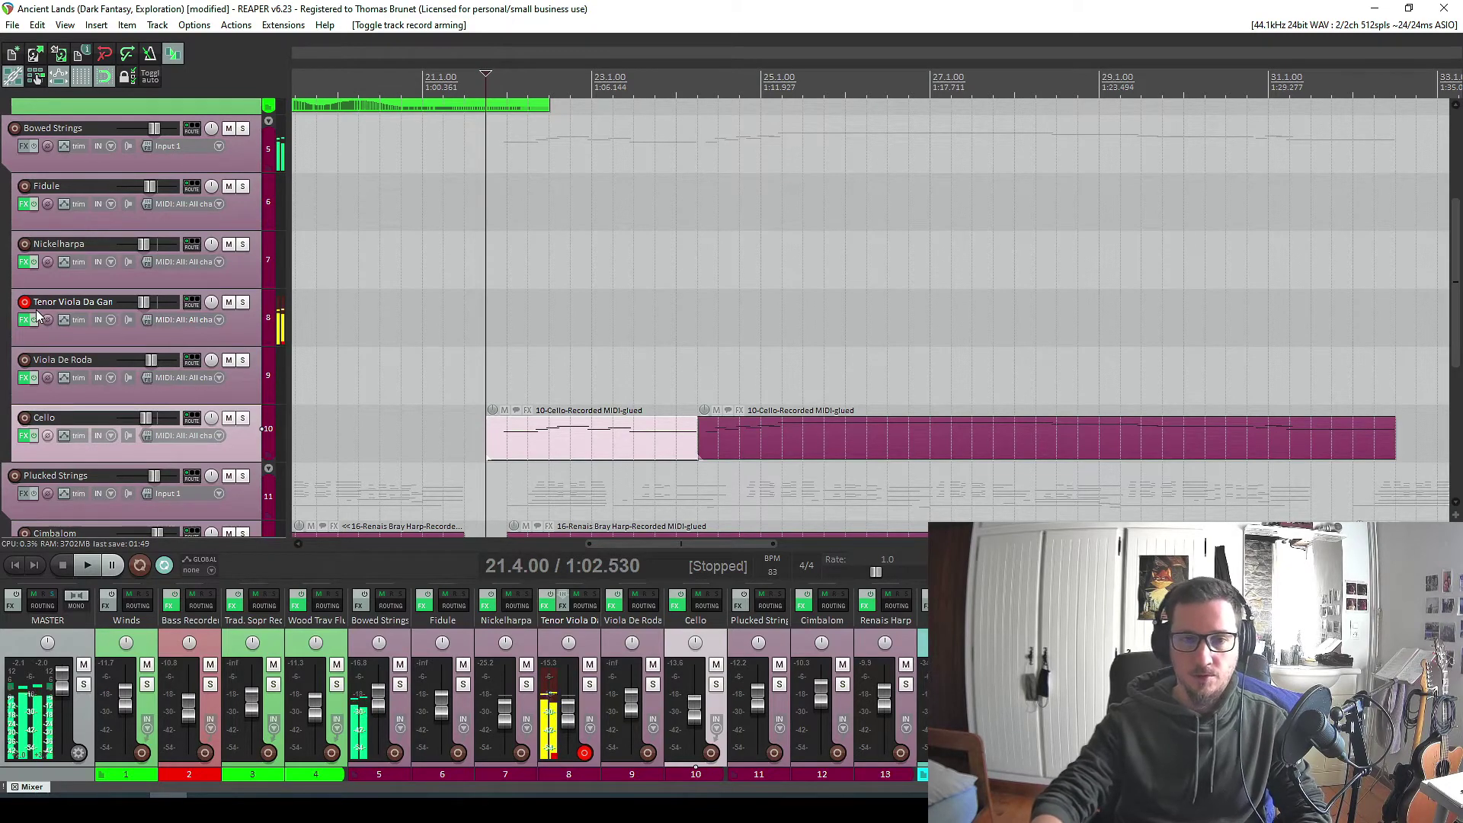
{"action": "key", "text": "ctrl+r"}
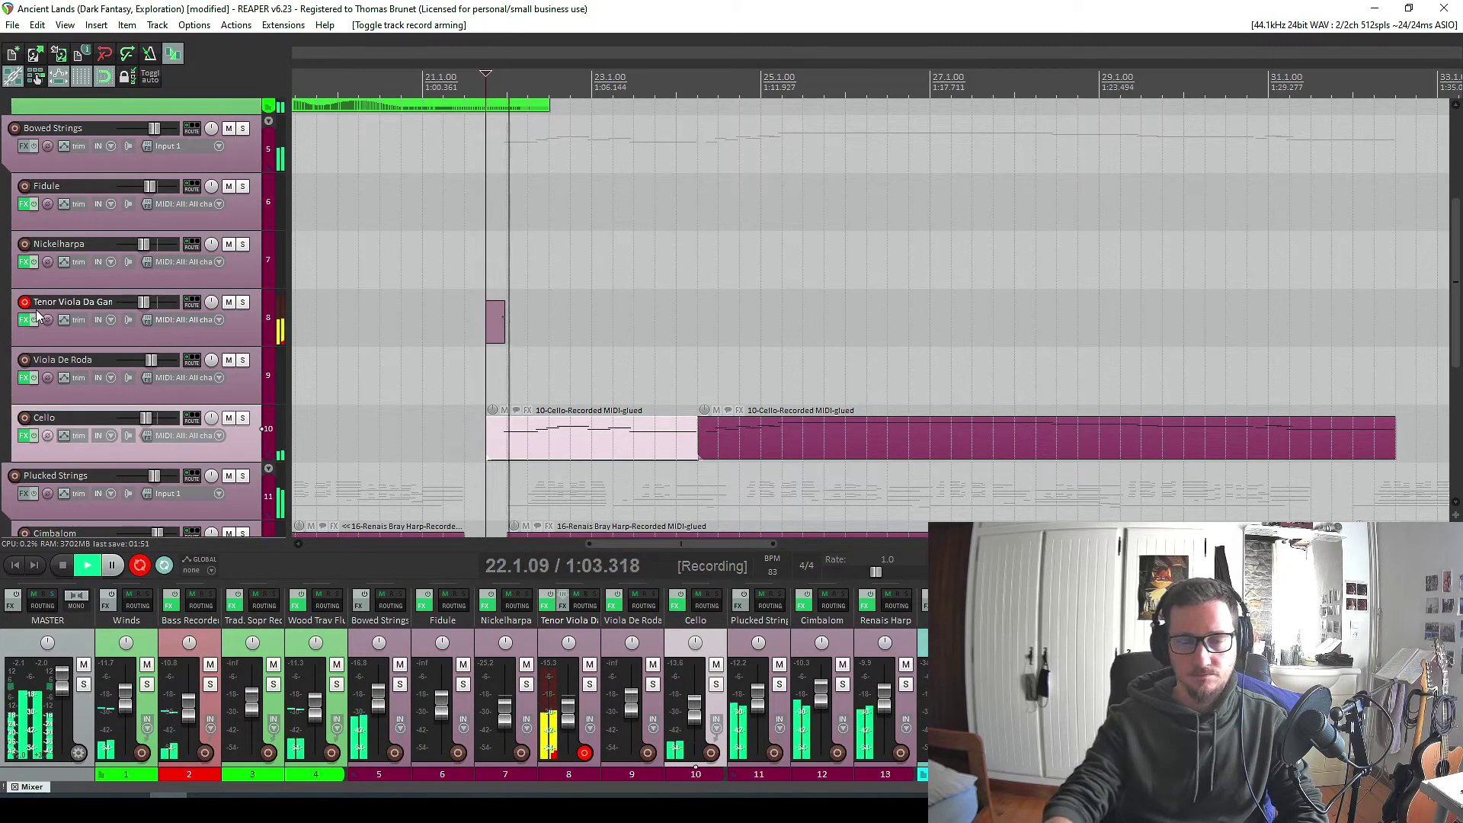
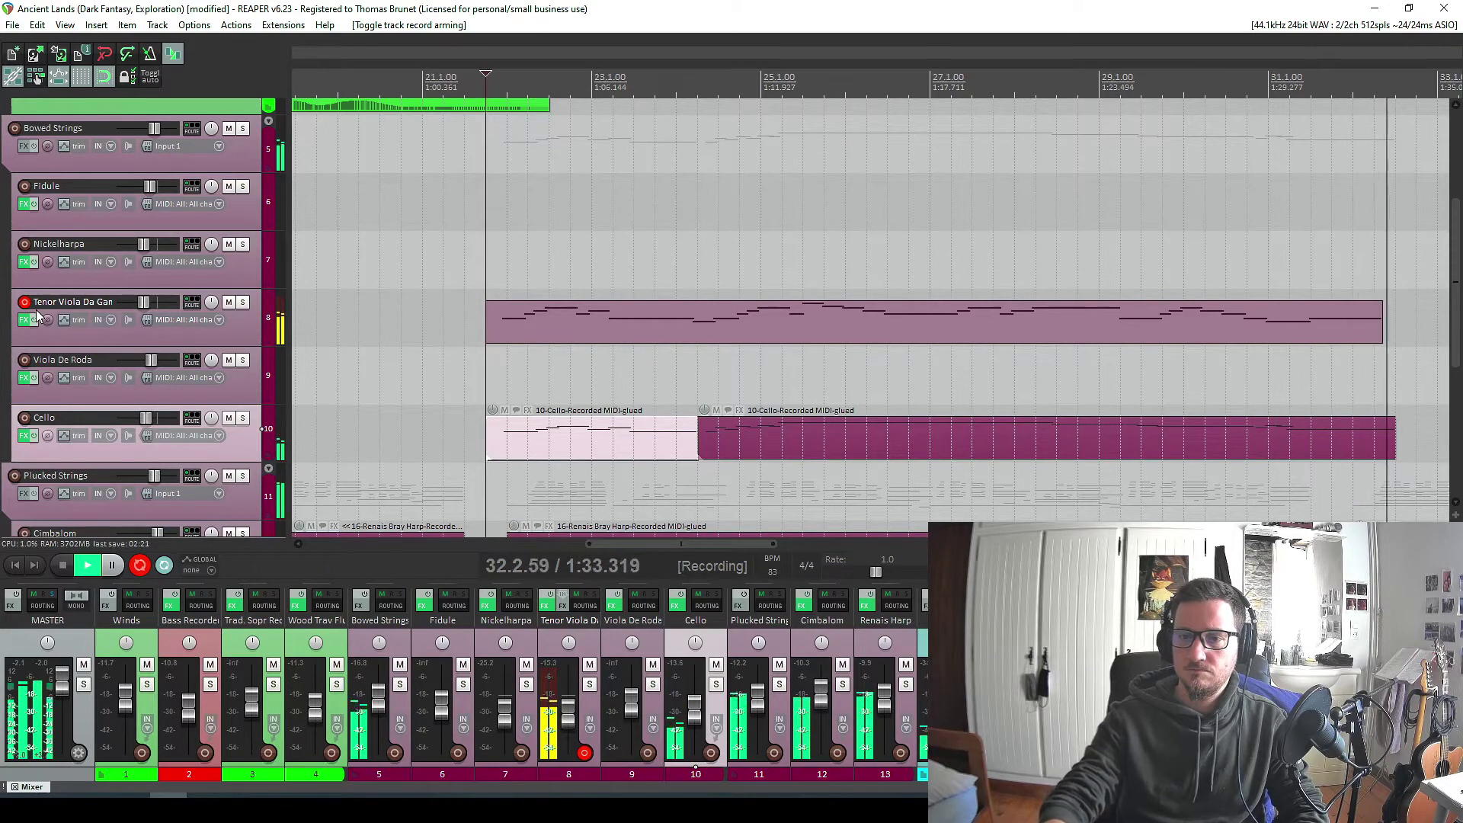
{"action": "key", "text": "space"}
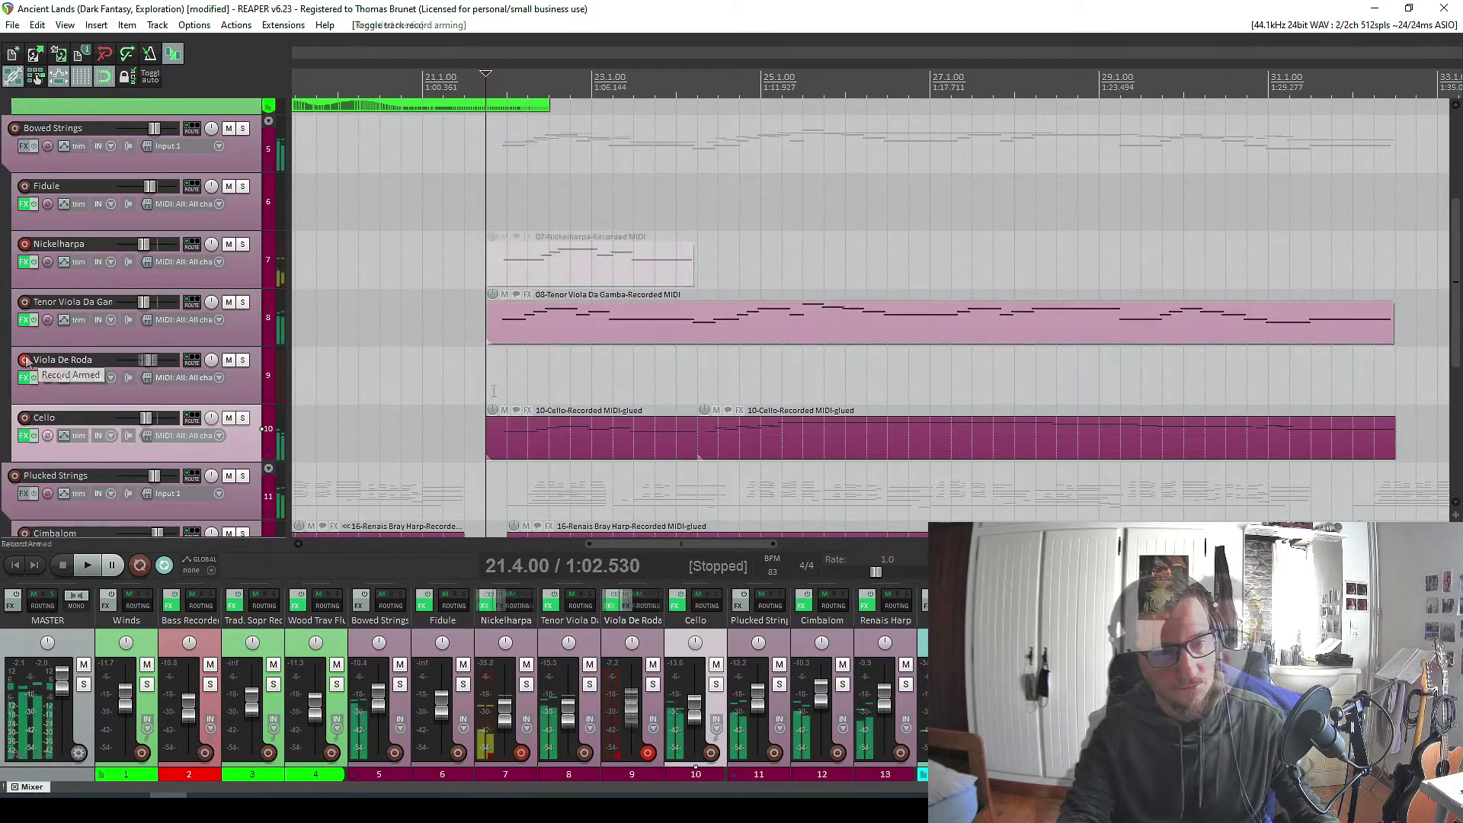
Copy the first Cello item starting at 21.4 onto the Nickelharpa track, transpose the copy up and play it from 21.4.
{"action": "left_click_drag", "start_coordinate": [555, 448], "coordinate": [550, 278]}
{"action": "key", "text": "ctrl+Up"}
{"action": "left_click", "coordinate": [491, 79]}
{"action": "key", "text": "space"}
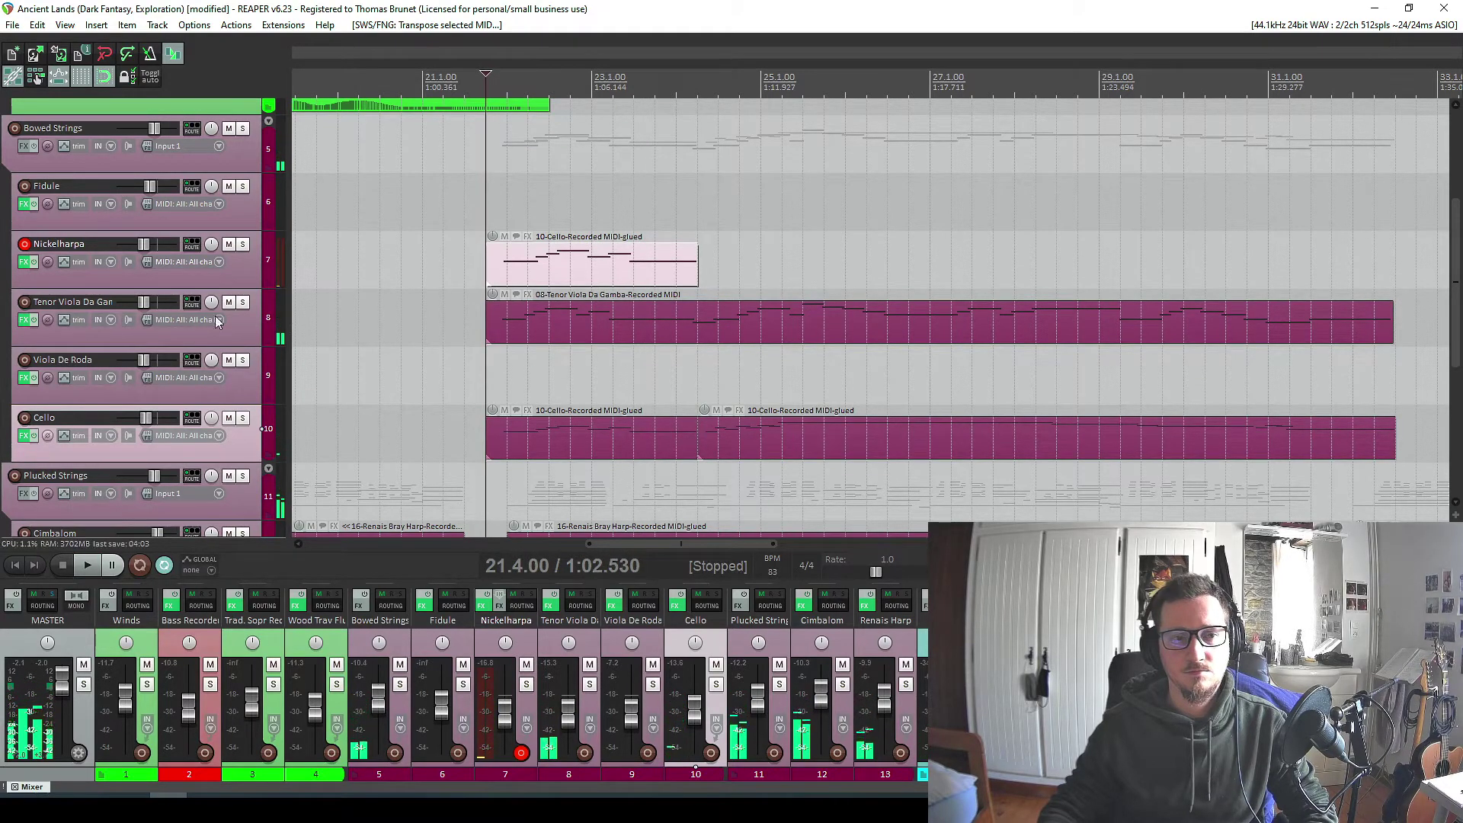
Raise the Tenor Viola Da Gamba track volume to about -3.92 dB, then bring it down slightly while playing from 21.4.
{"action": "left_click_drag", "start_coordinate": [145, 304], "coordinate": [154, 303]}
{"action": "key", "text": "space"}
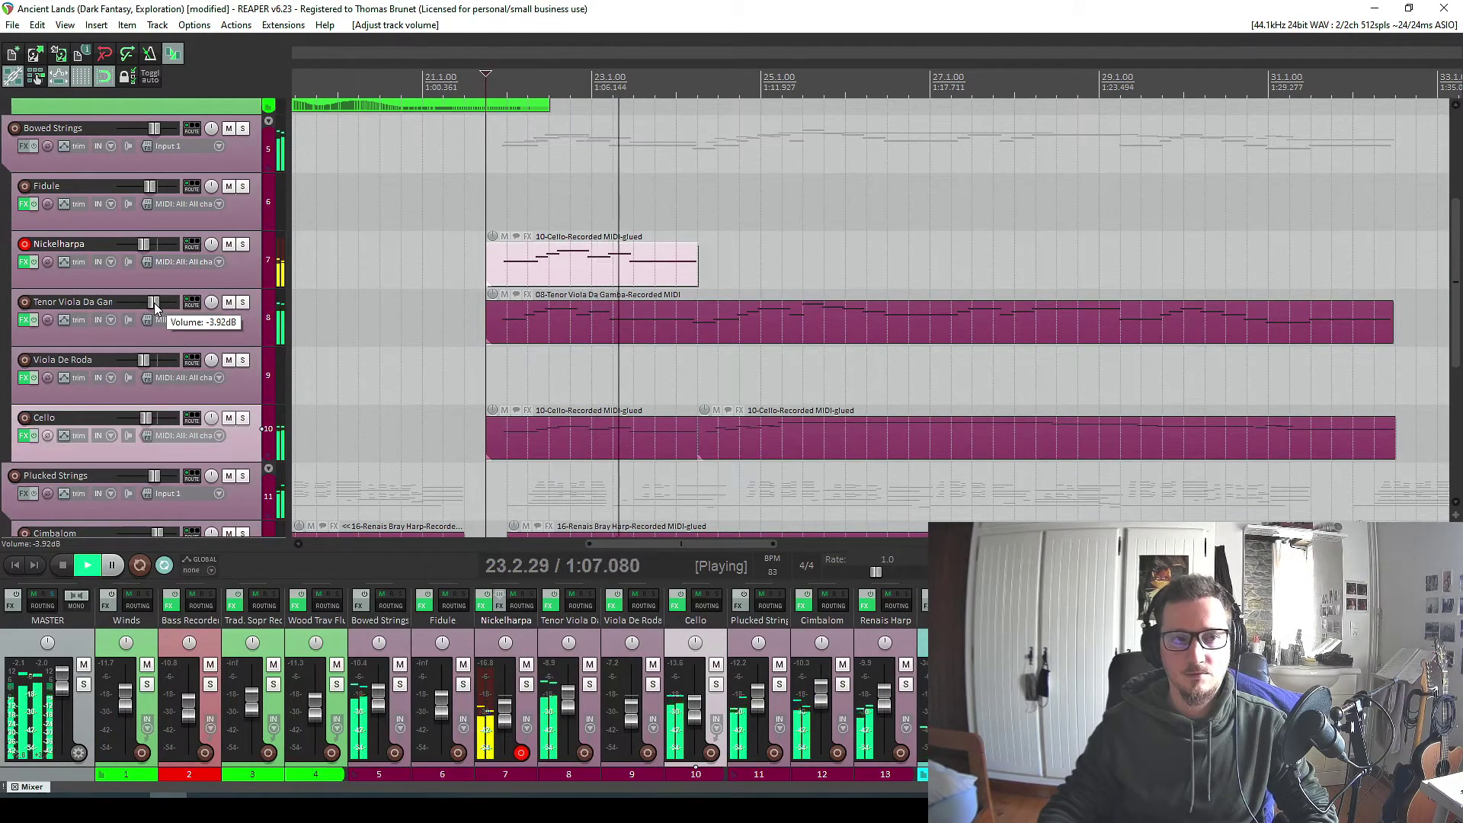
{"action": "left_click_drag", "start_coordinate": [154, 303], "coordinate": [149, 303]}
{"action": "key", "text": "space"}
Transpose the Cello item starting at 21.4 down one octave and play it with the other strings.
{"action": "left_click", "coordinate": [601, 438]}
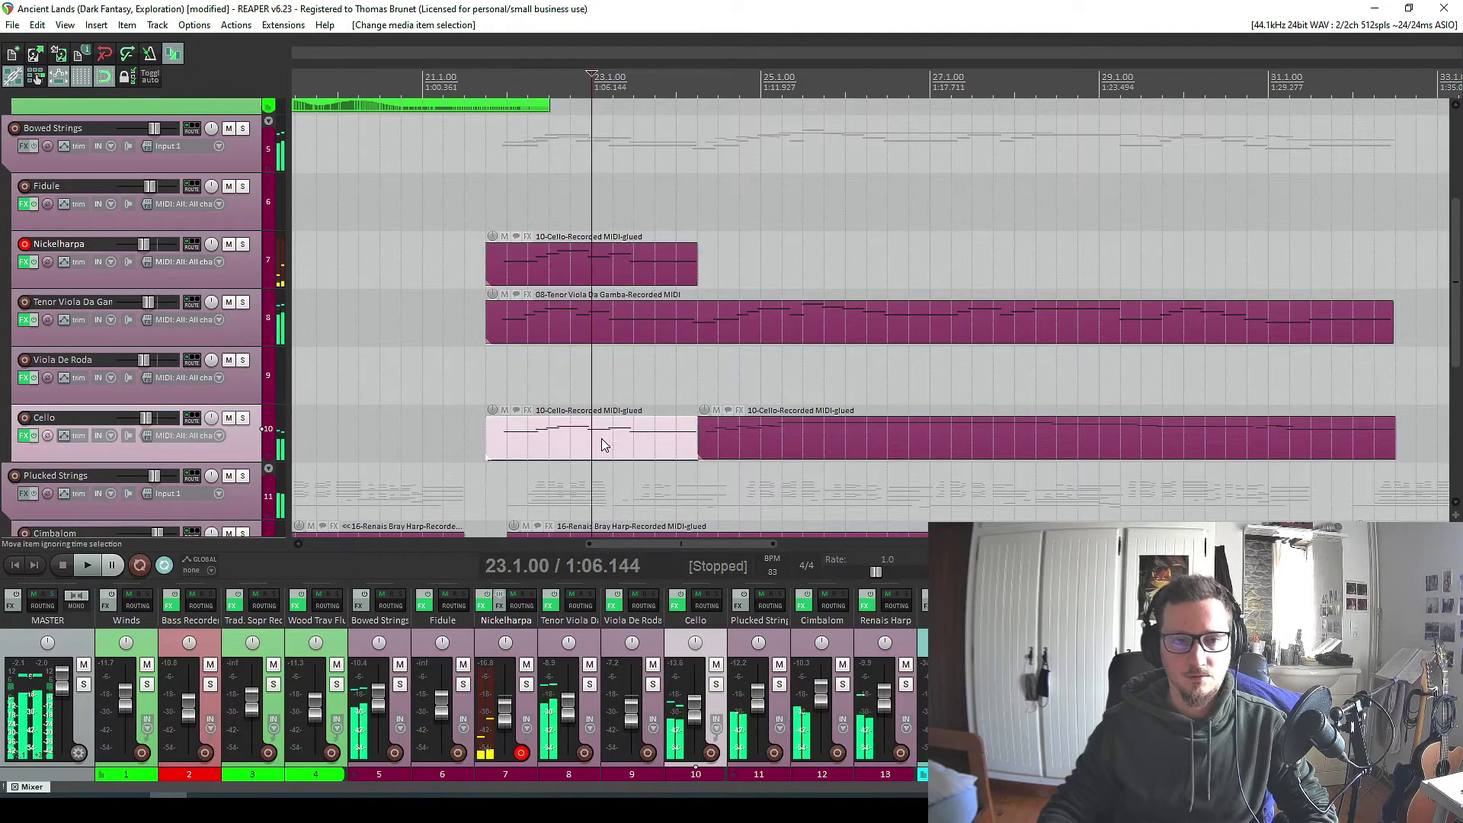
{"action": "key", "text": "alt+Down"}
{"action": "left_click", "coordinate": [488, 82]}
{"action": "key", "text": "space"}
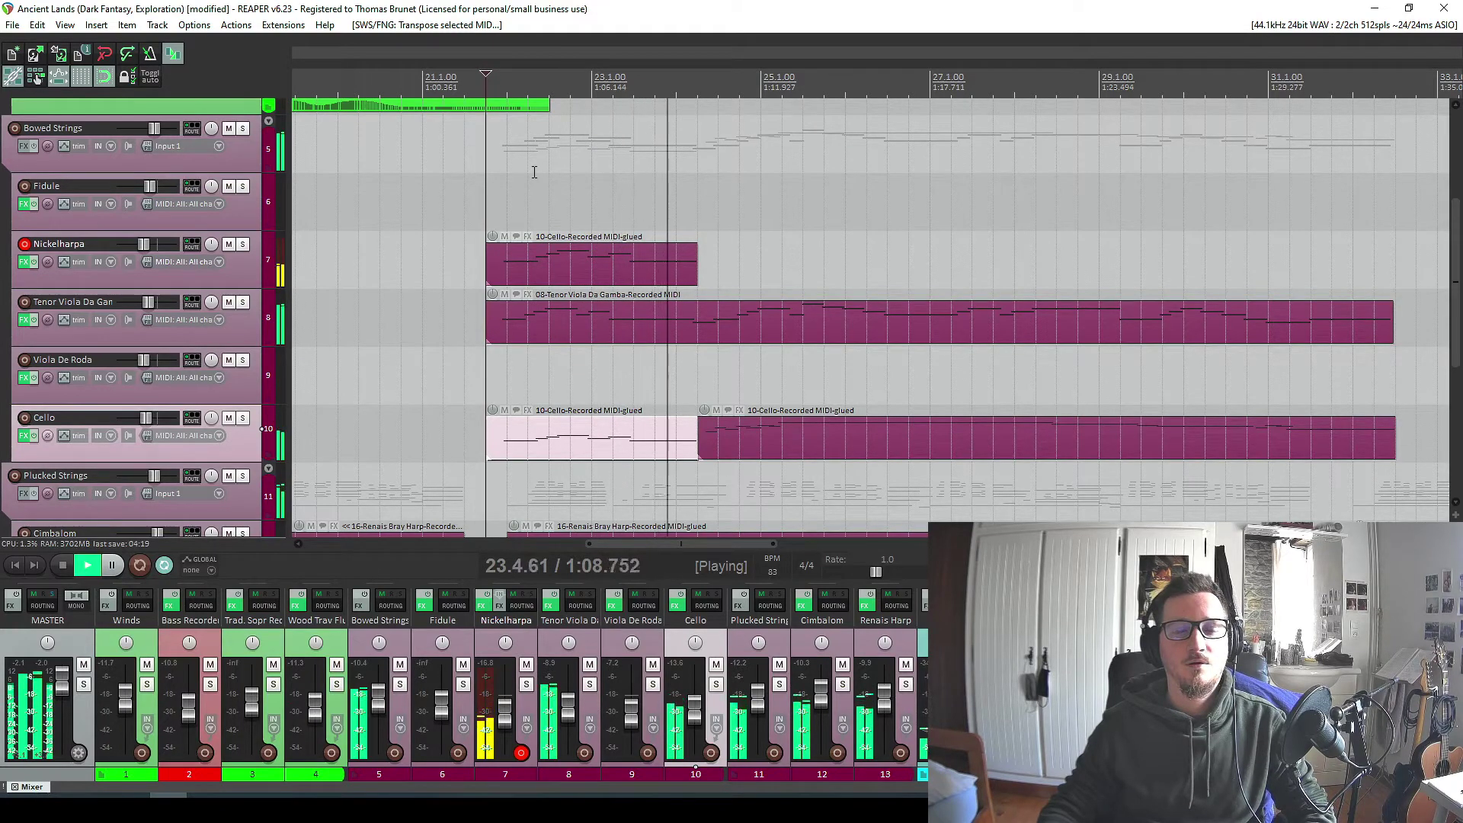
{"action": "key", "text": "space"}
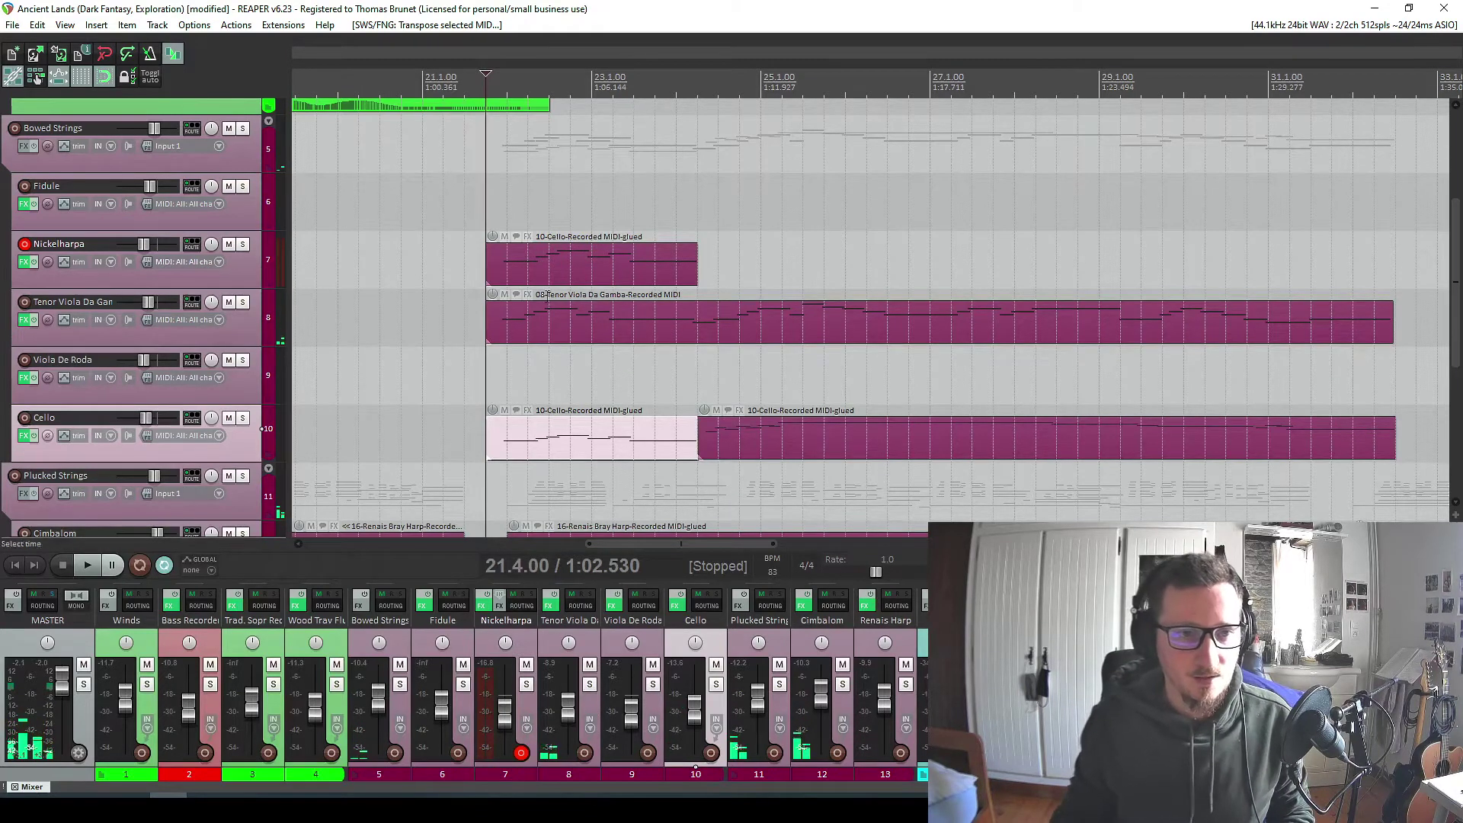
Transpose the Nickelharpa item down one octave and play the passage from 21.3.
{"action": "left_click", "coordinate": [550, 271]}
{"action": "key", "text": "shift+Down"}
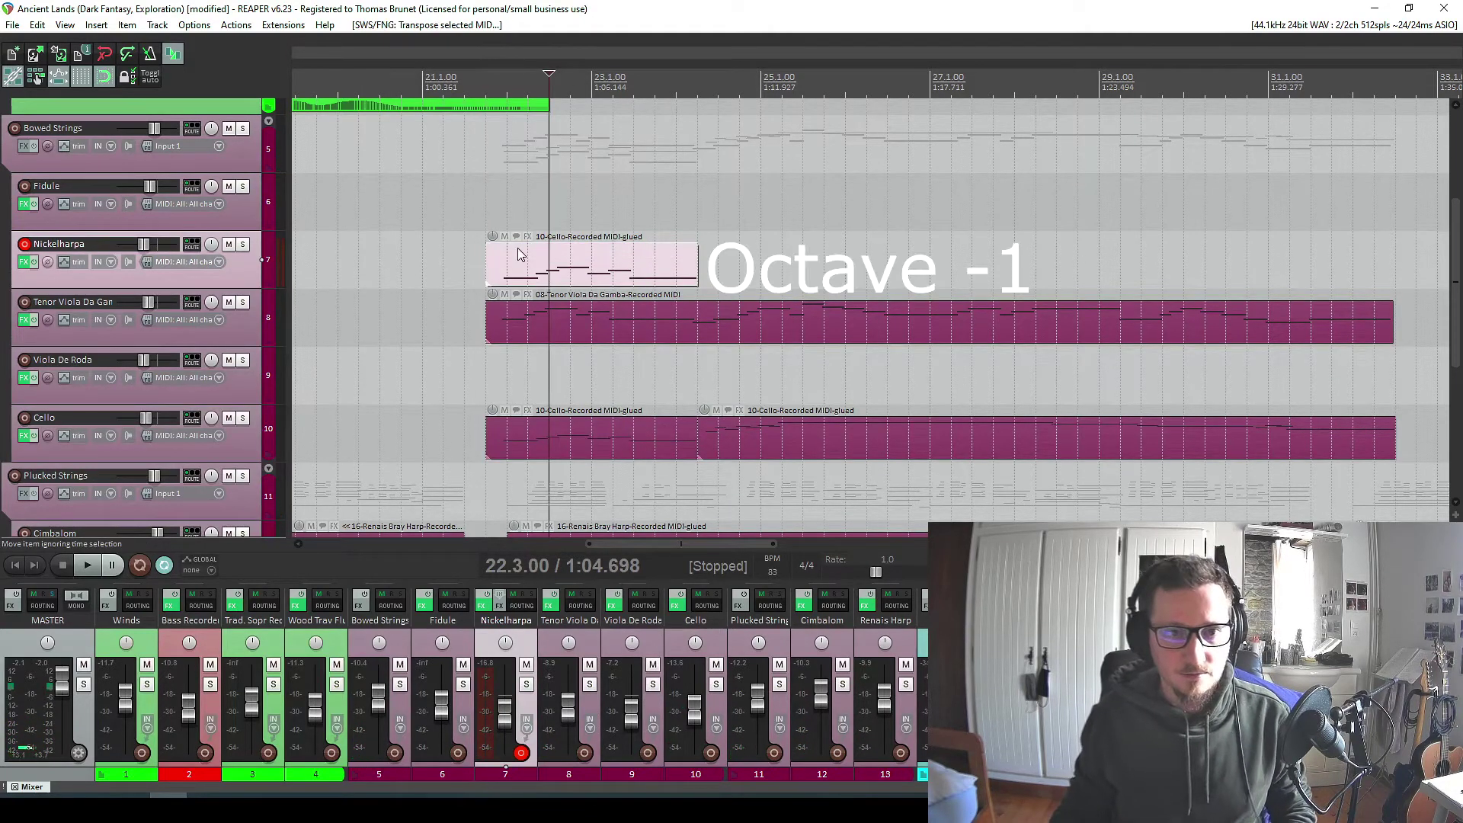
{"action": "left_click", "coordinate": [465, 64]}
{"action": "key", "text": "space"}
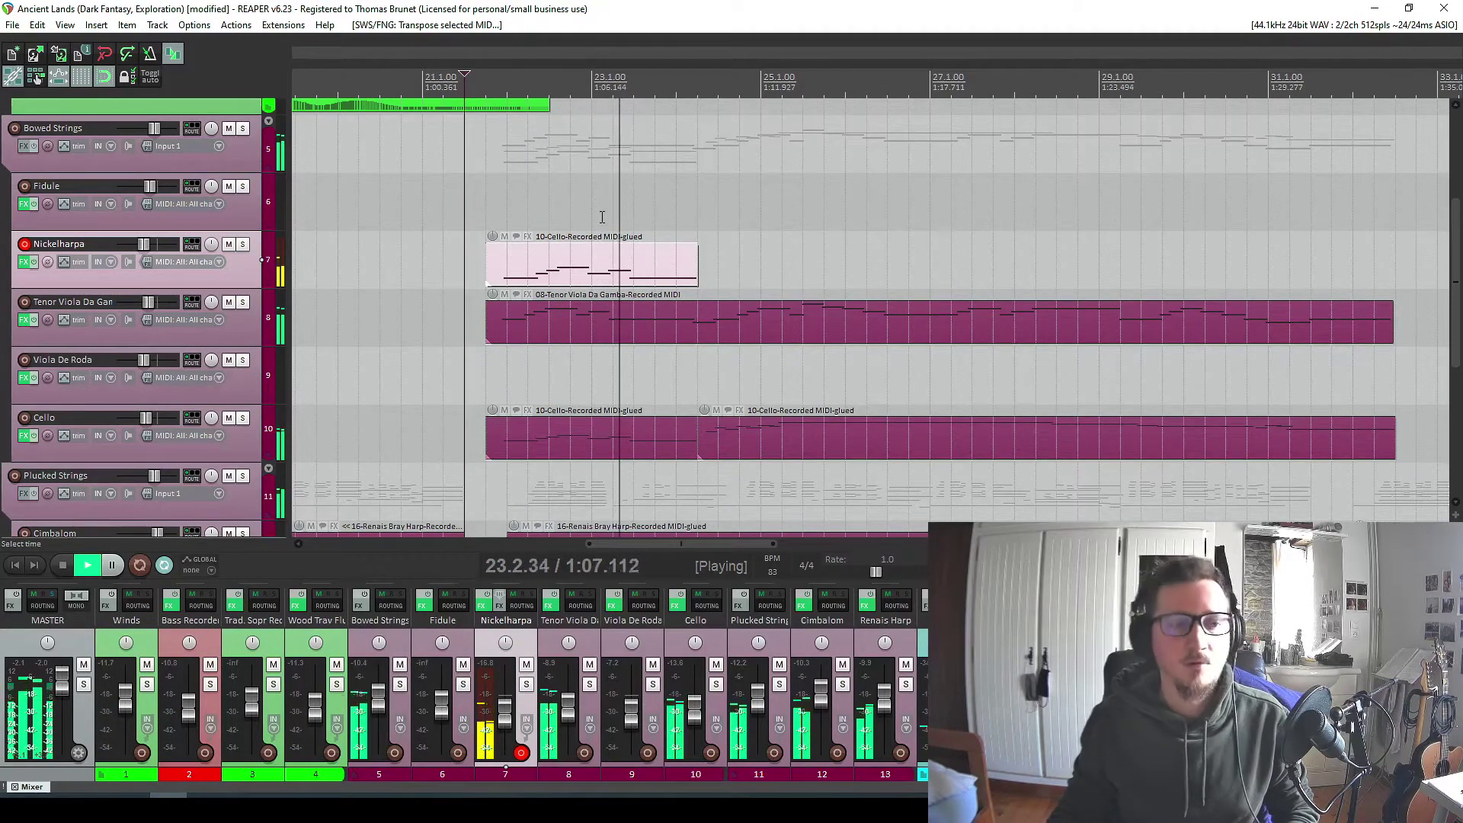
Lower the Tenor Viola Da Gamba track volume and play the passage from bar 22.
{"action": "left_click", "coordinate": [582, 322]}
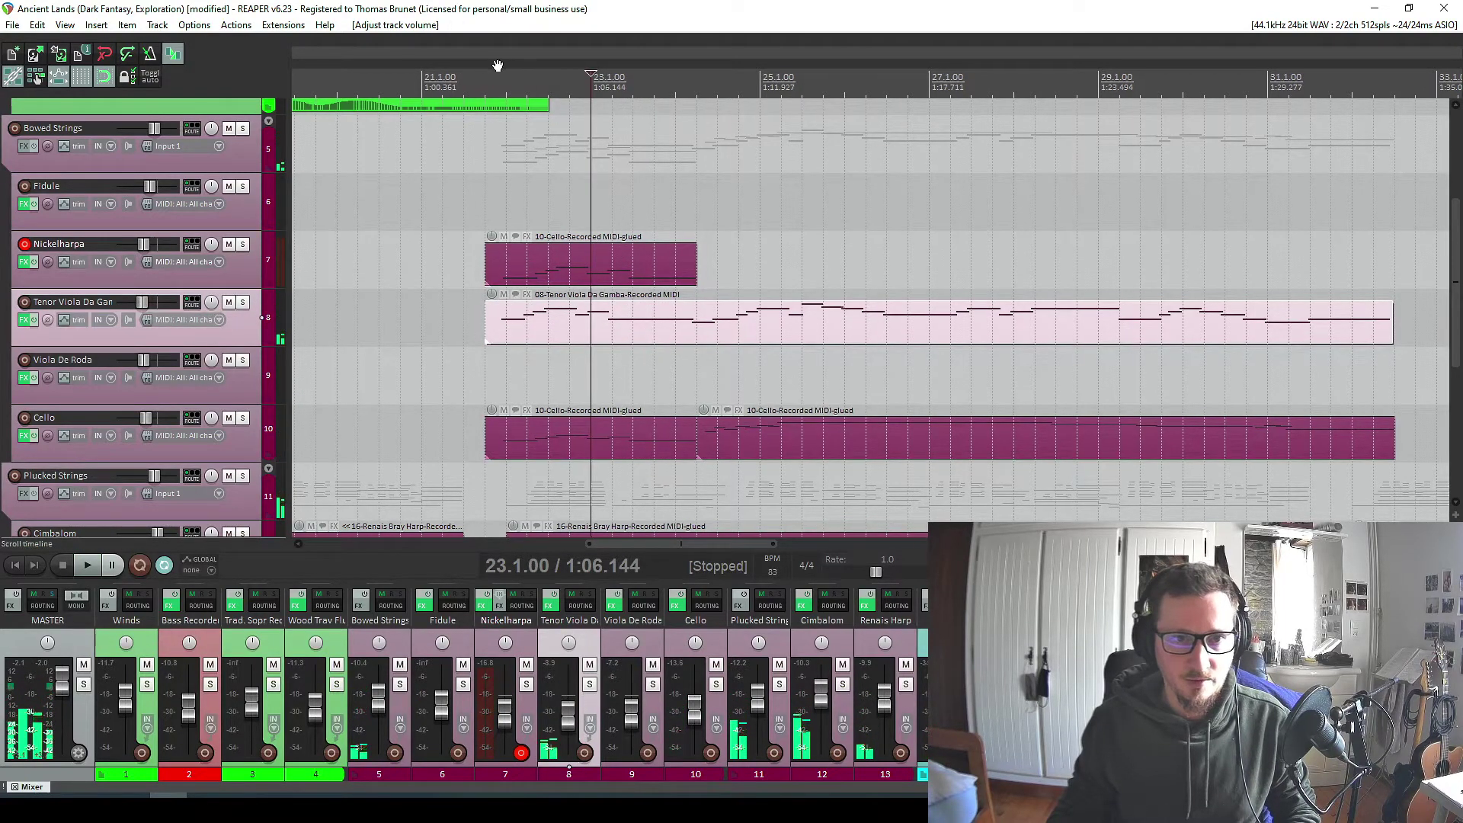
{"action": "key", "text": "space"}
{"action": "left_click", "coordinate": [506, 153]}
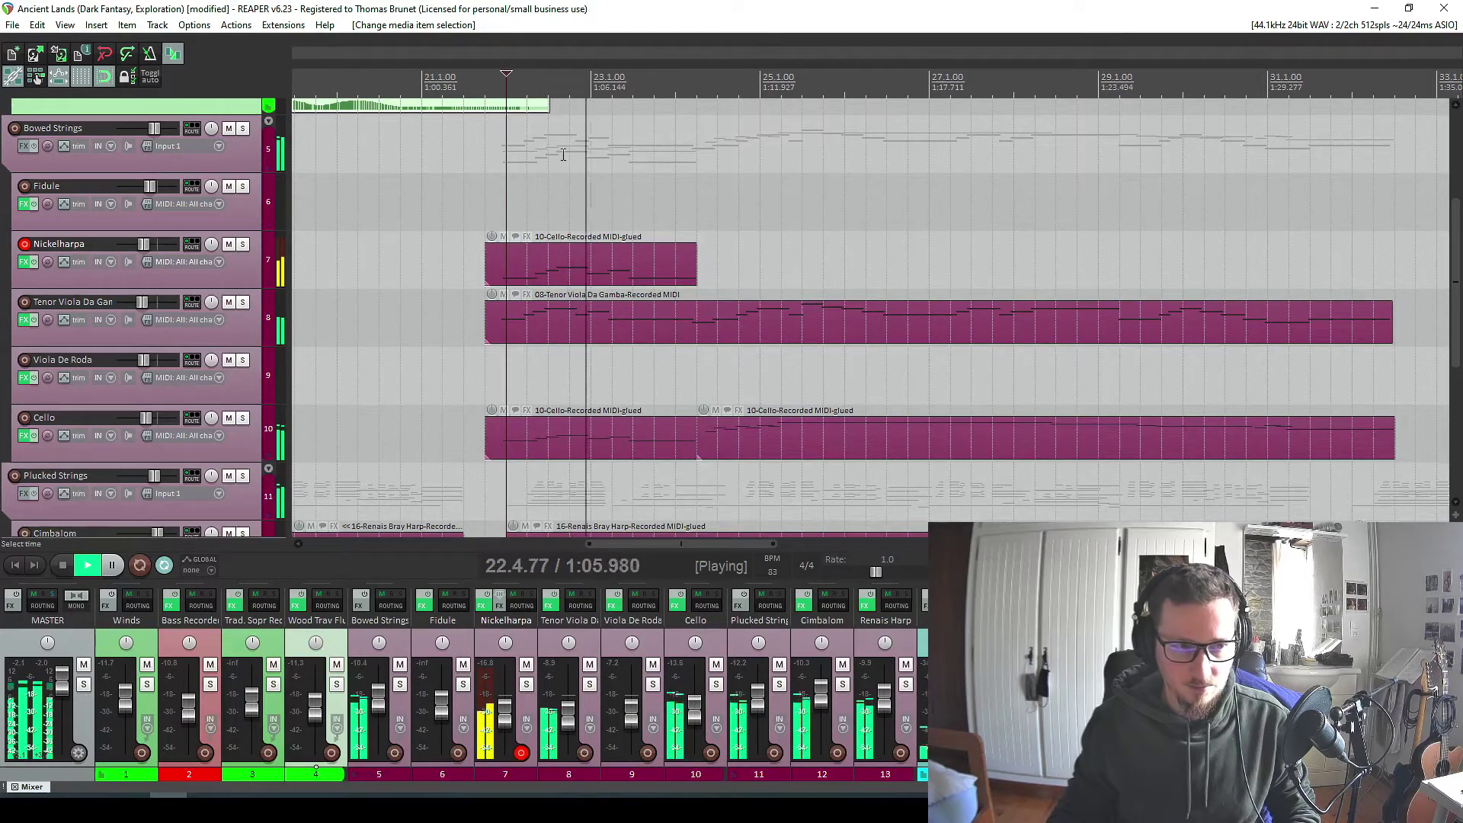
{"action": "left_click", "coordinate": [547, 307]}
{"action": "key", "text": "space"}
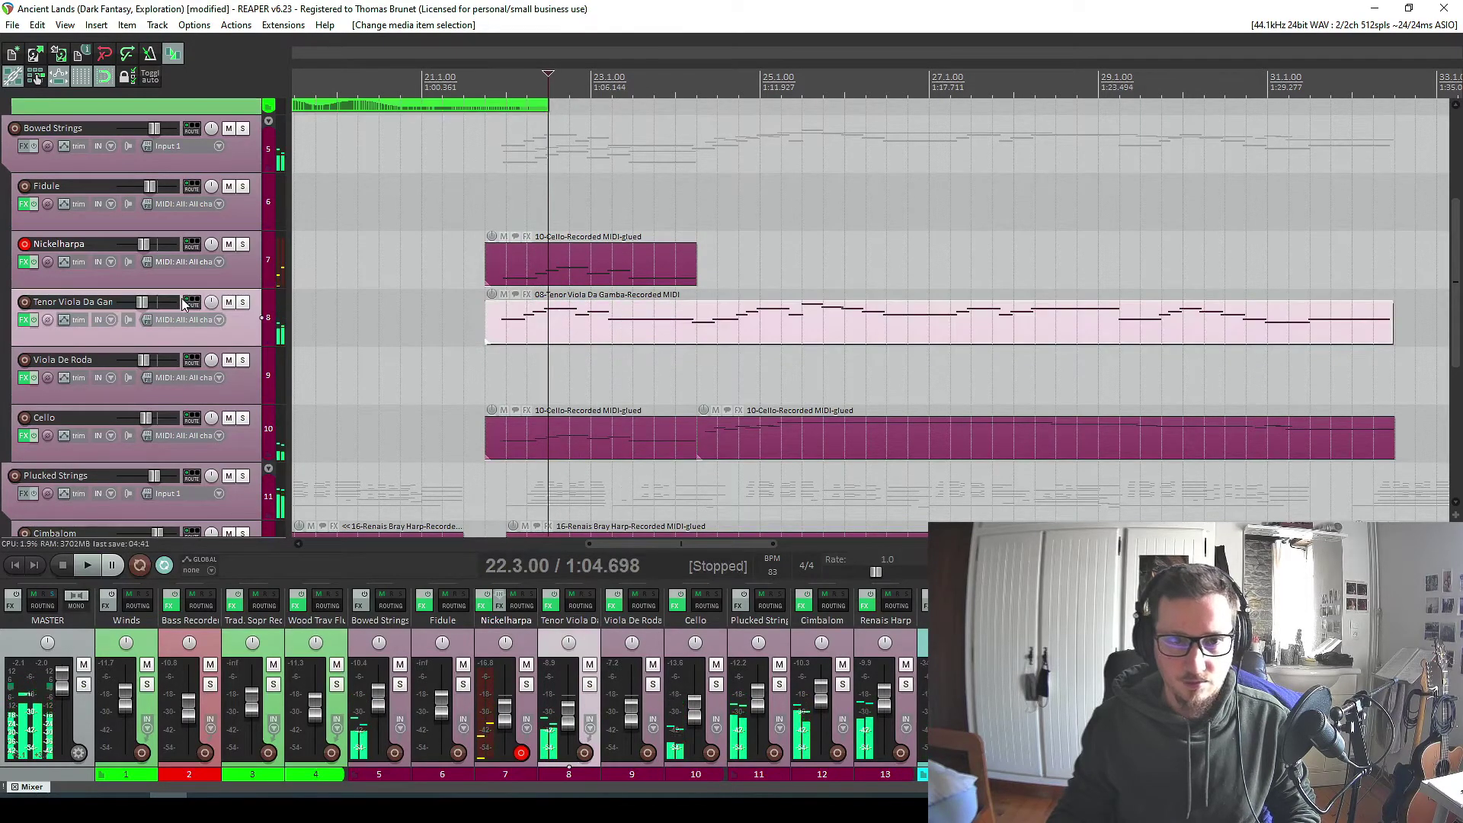
Move the recorded Tenor Viola Da Gamba melody item to the Wood Trav Flute track and play it from bar 22.
{"action": "scroll", "coordinate": [187, 302], "scroll_direction": "down", "scroll_amount": 3}
{"action": "left_click_drag", "start_coordinate": [636, 317], "coordinate": [601, 193]}
{"action": "key", "text": "space"}
{"action": "left_click", "coordinate": [503, 100]}
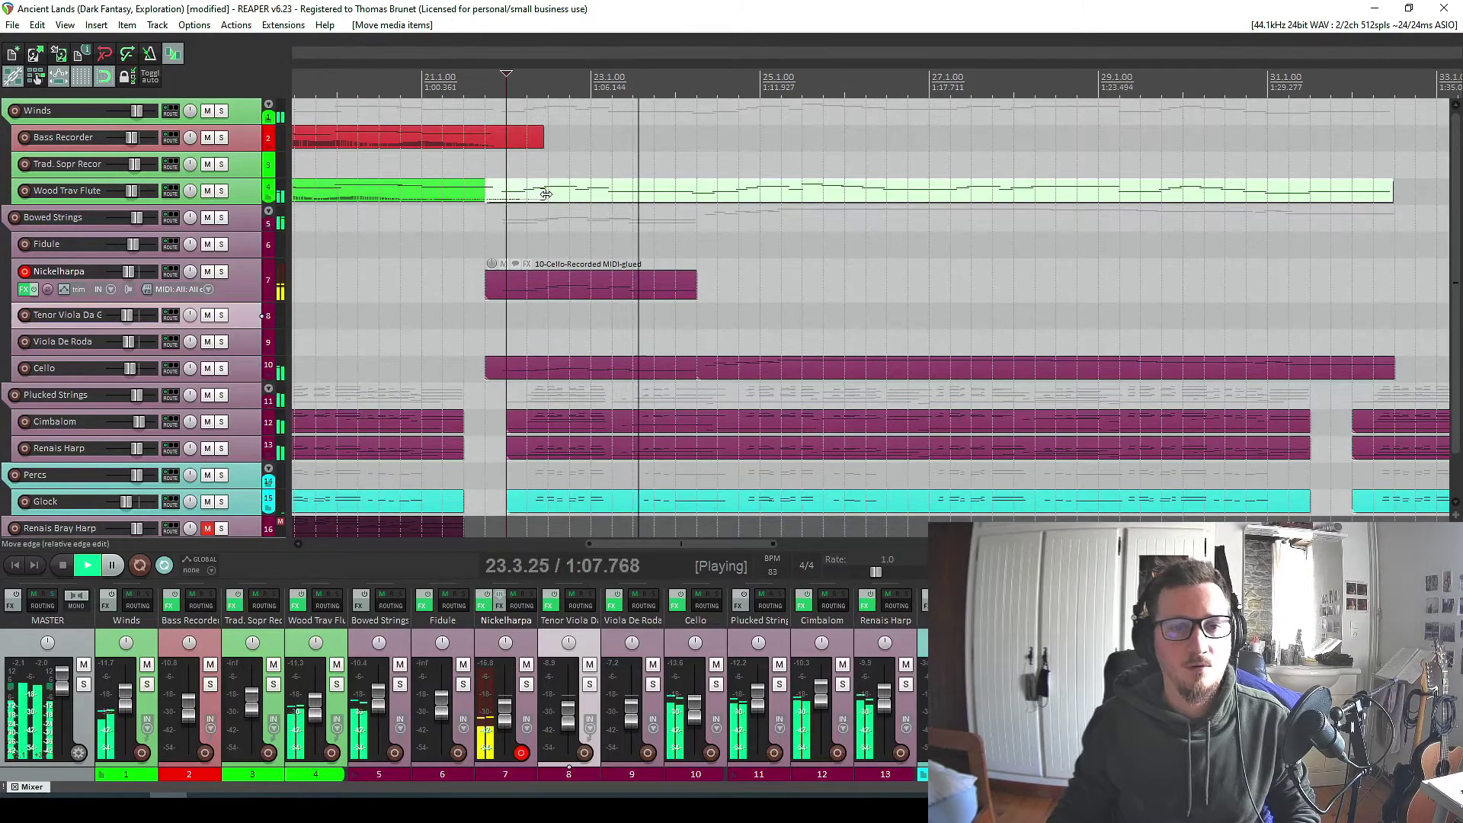
Trim the end of the earlier Wood Trav Flute item to bar 22 and listen to the melody up to bar 27.
{"action": "left_click_drag", "start_coordinate": [485, 192], "coordinate": [512, 231]}
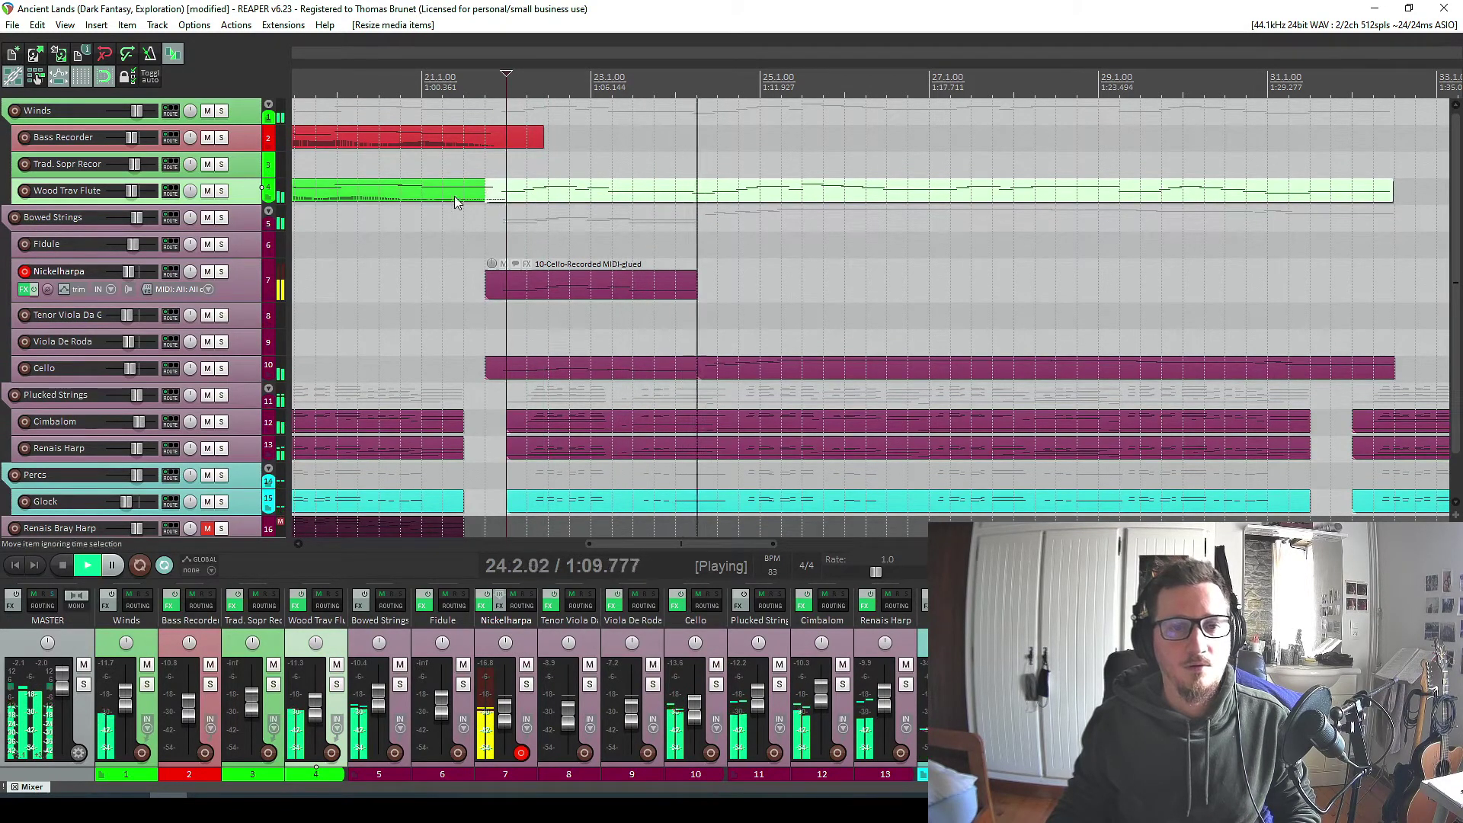
{"action": "left_click", "coordinate": [503, 200]}
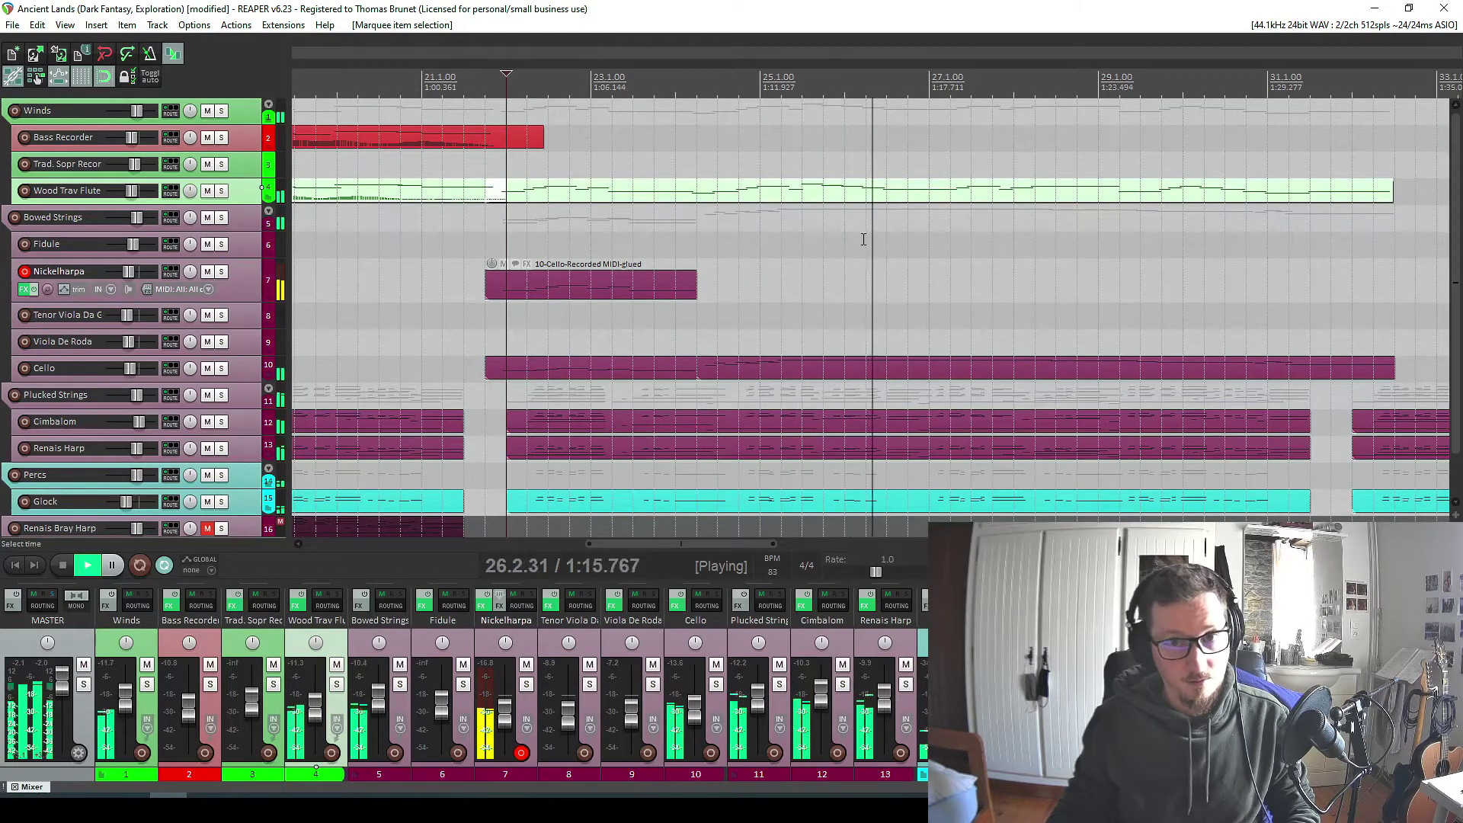
{"action": "scroll", "coordinate": [900, 270], "scroll_direction": "up", "scroll_amount": 3}
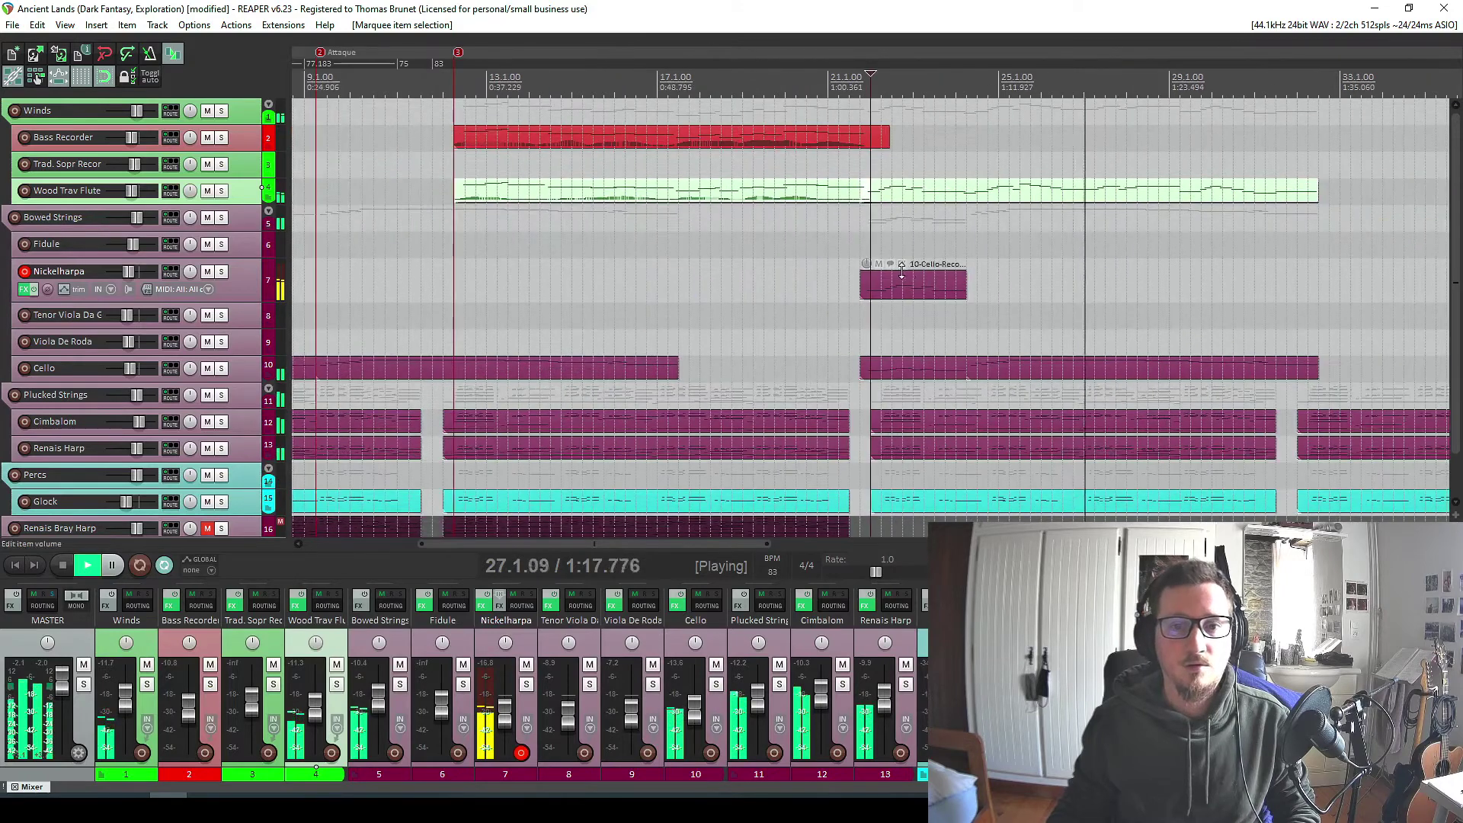
{"action": "scroll", "coordinate": [770, 284], "scroll_direction": "down", "scroll_amount": 3}
{"action": "scroll", "coordinate": [770, 285], "scroll_direction": "up", "scroll_amount": 3}
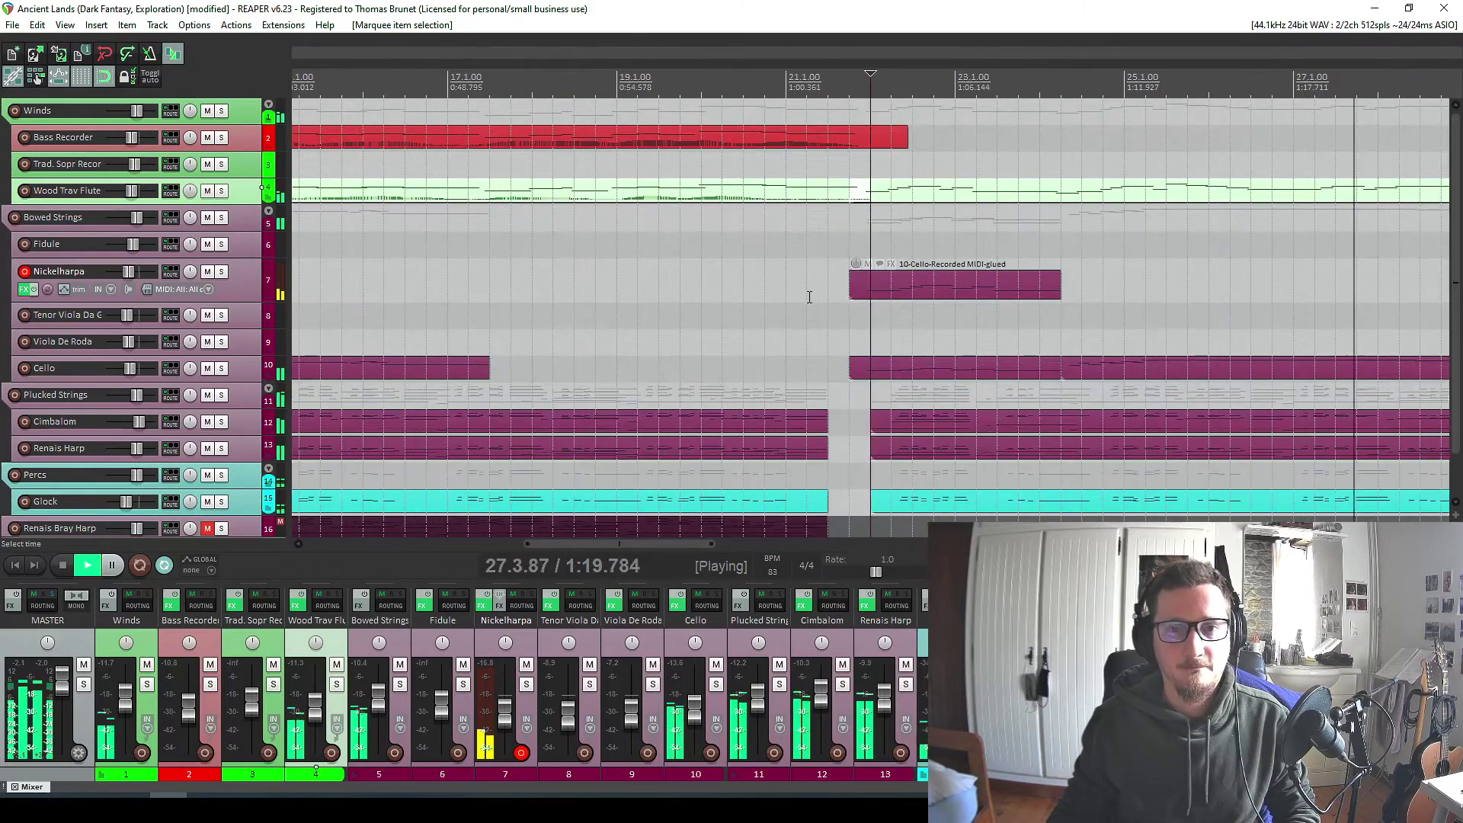
{"action": "key", "text": "space"}
{"action": "scroll", "coordinate": [774, 312], "scroll_direction": "down", "scroll_amount": 2}
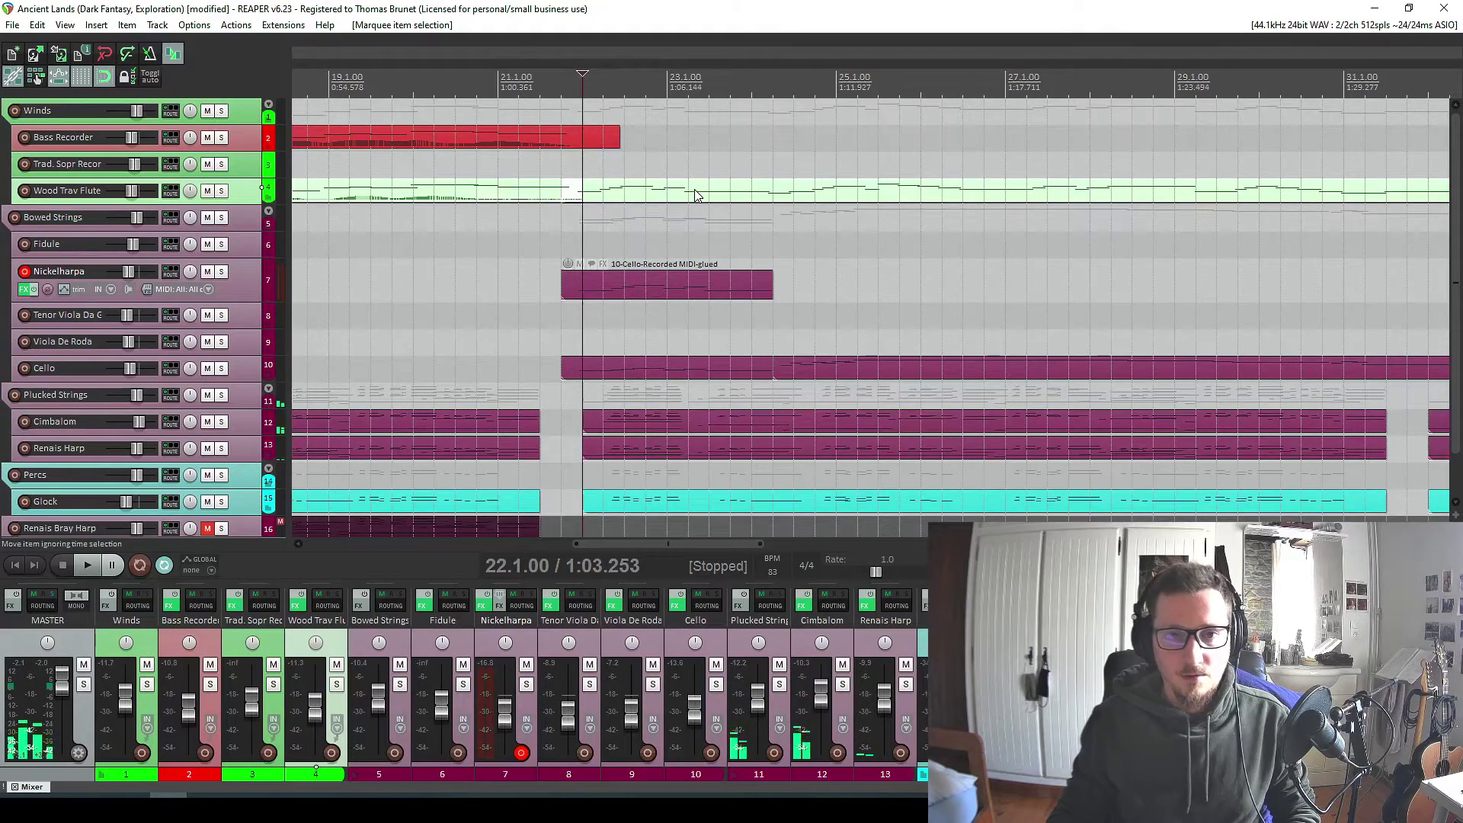
Move the melody item from Wood Trav Flute to the Bass Recorder track, transpose it up one octave and play it from bar 22.
{"action": "left_click", "coordinate": [749, 199]}
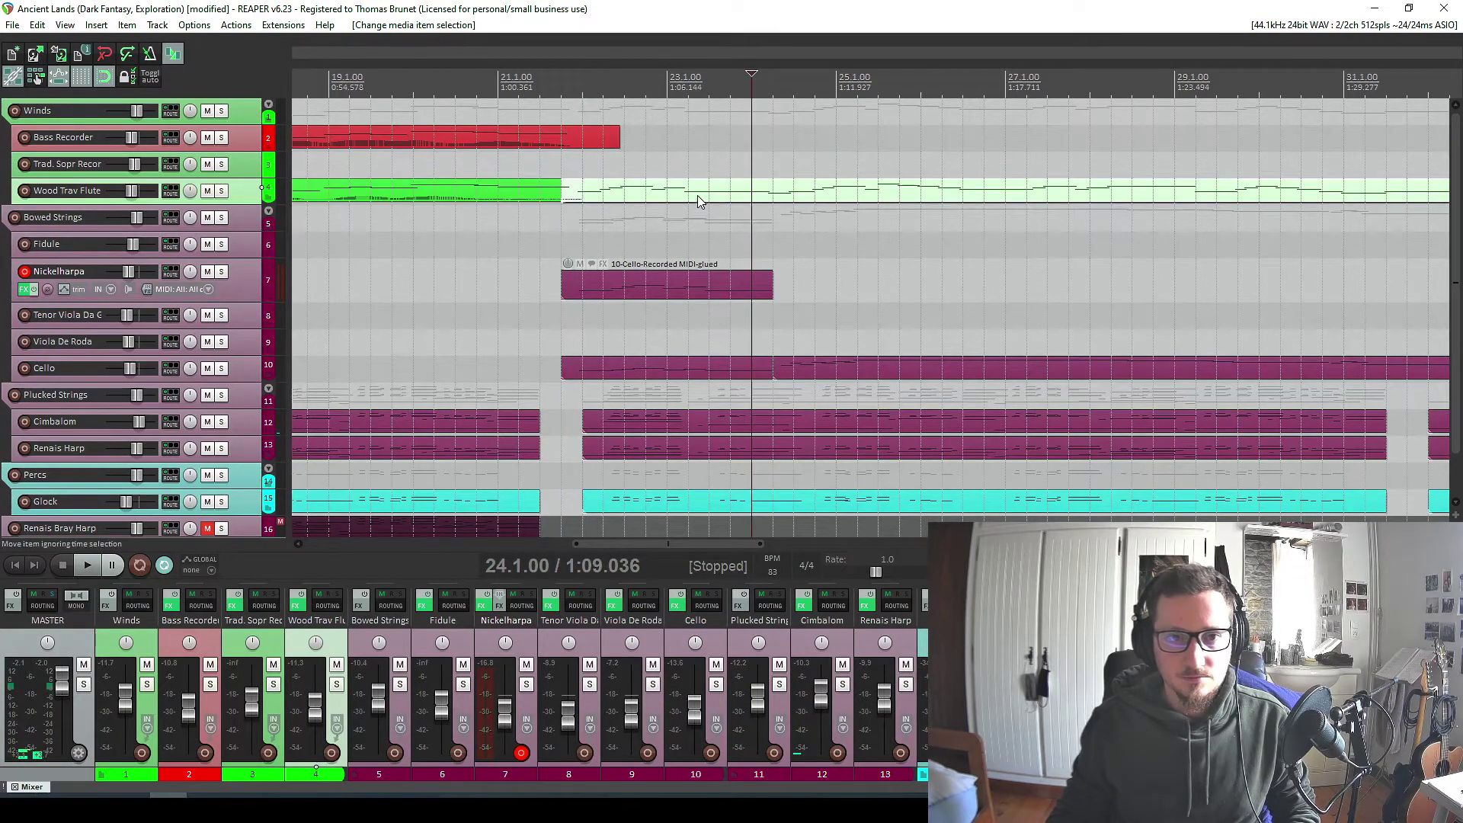
{"action": "left_click_drag", "start_coordinate": [697, 195], "coordinate": [702, 155]}
{"action": "key", "text": "space"}
{"action": "key", "text": "space"}
{"action": "key", "text": "space"}
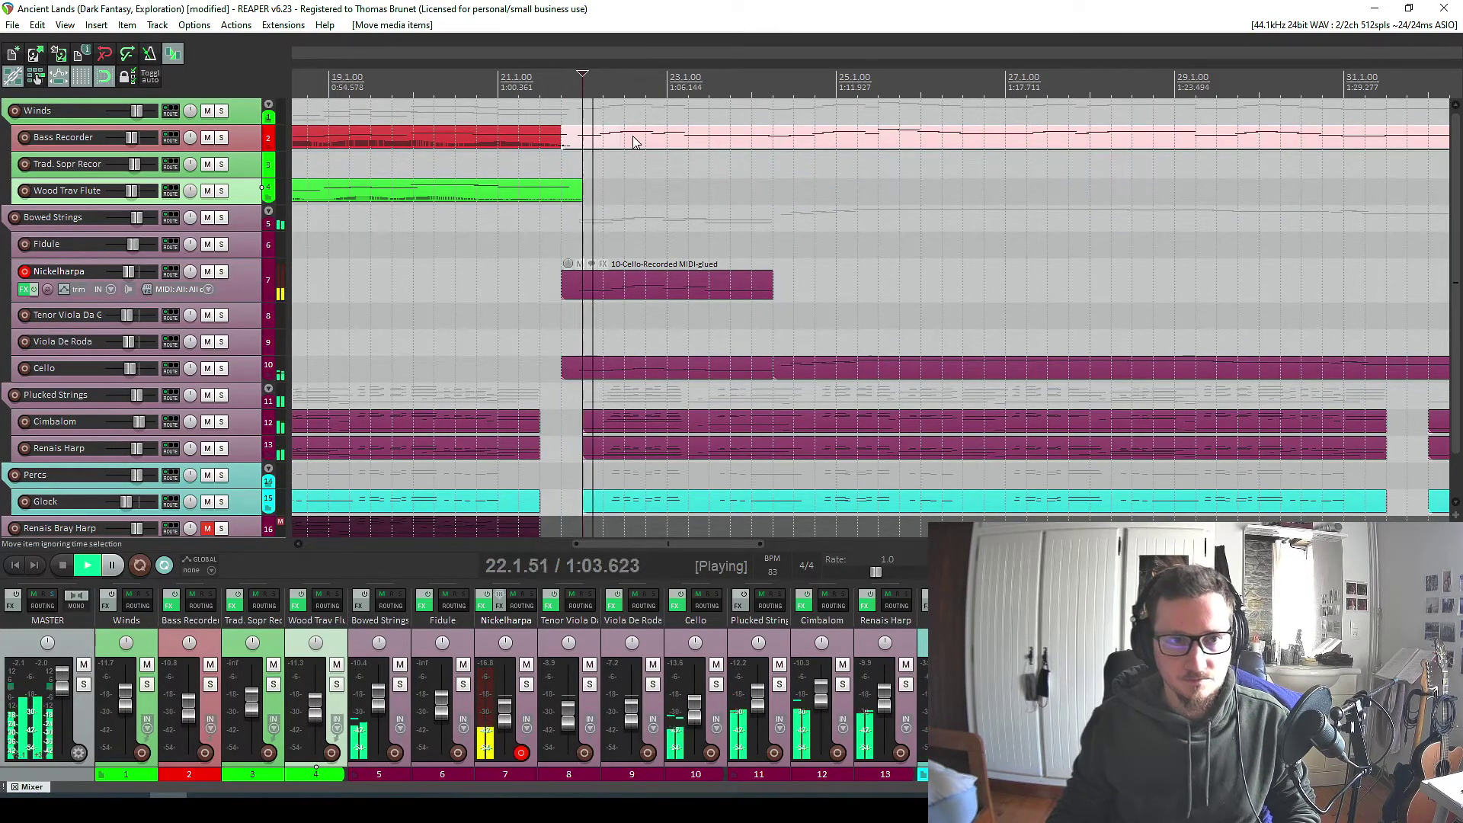
{"action": "key", "text": "alt+Up"}
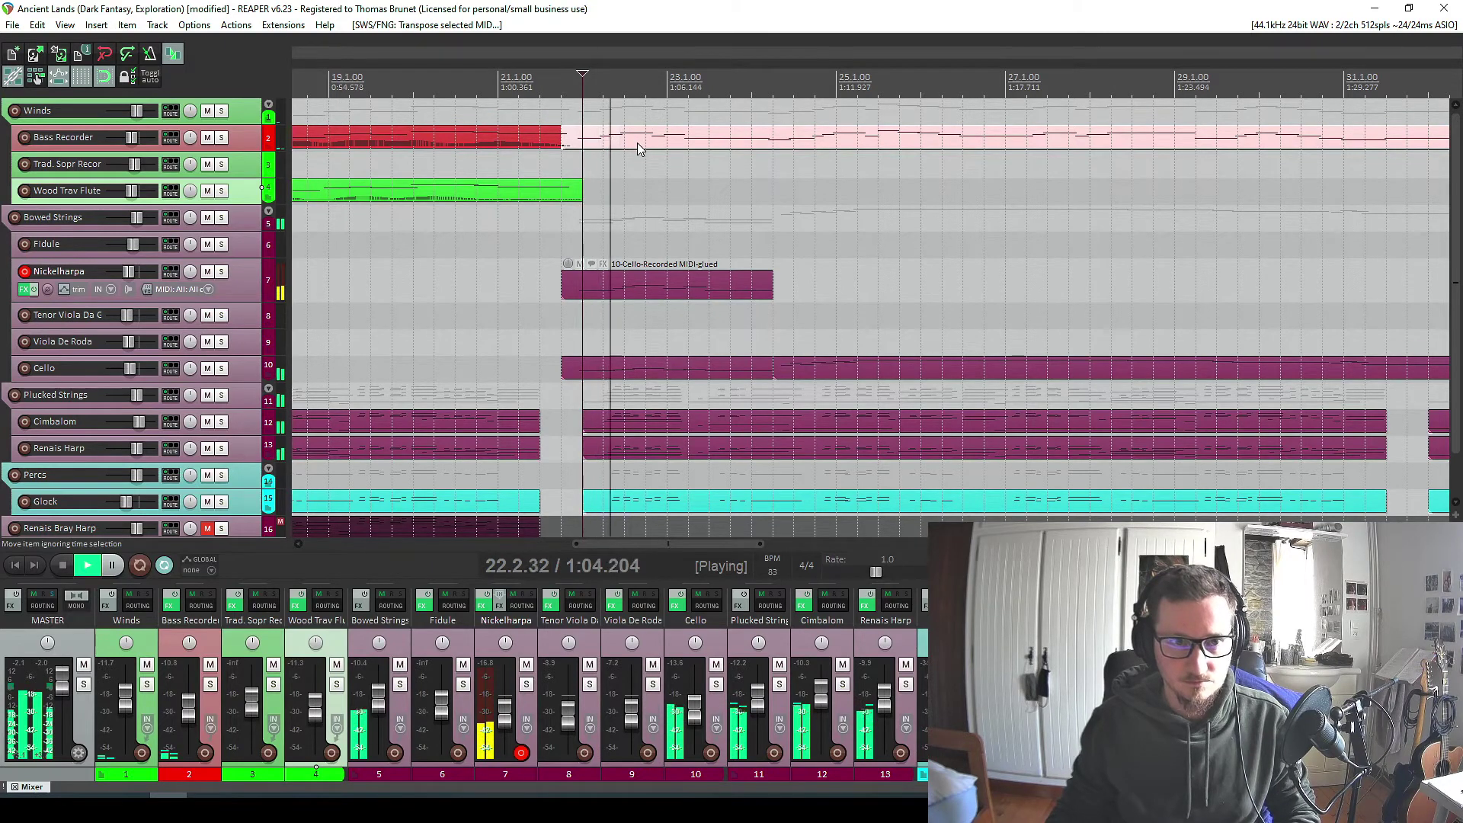
{"action": "scroll", "coordinate": [223, 268], "scroll_direction": "up", "scroll_amount": 2}
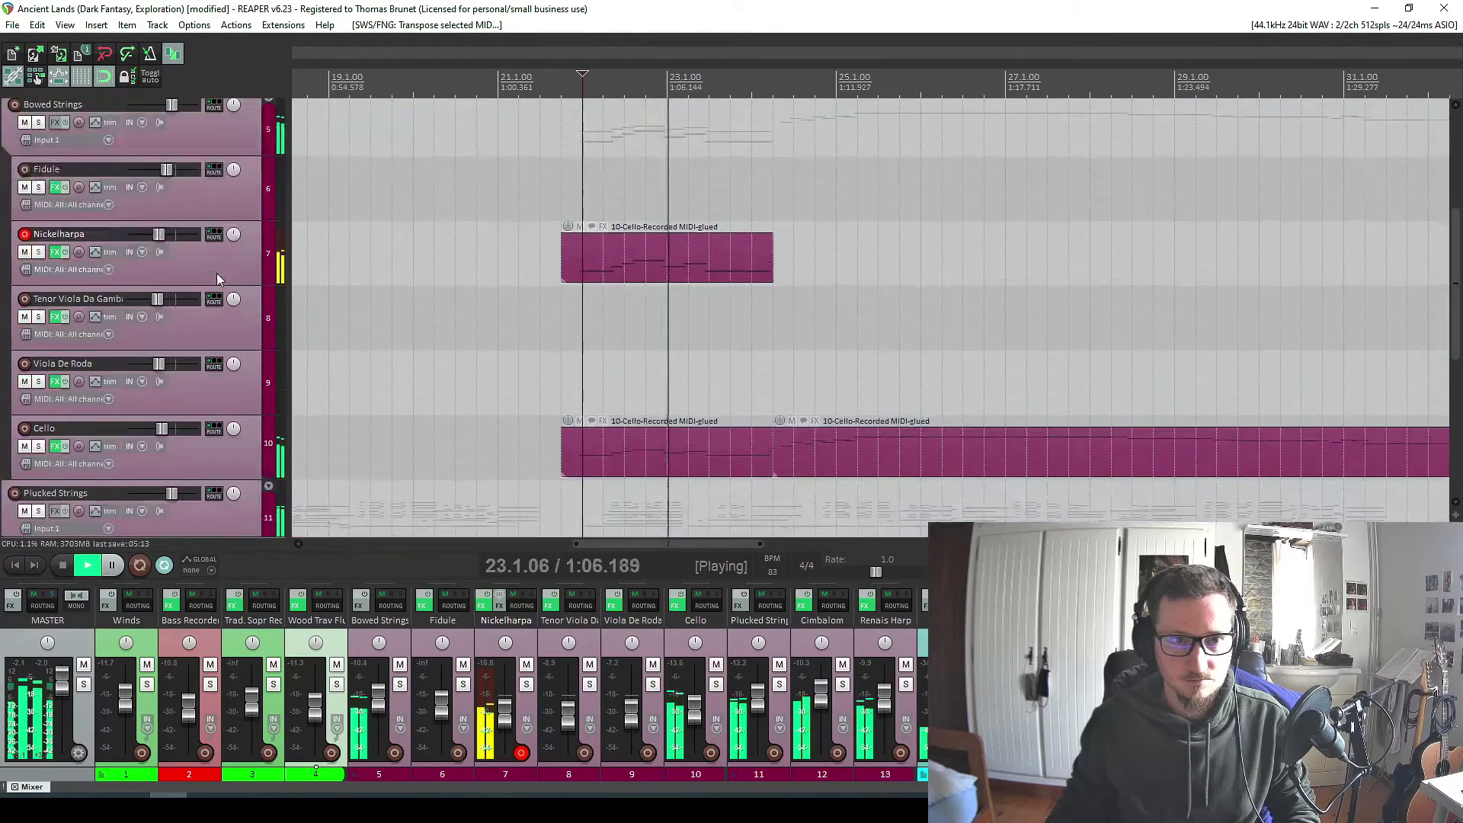
{"action": "scroll", "coordinate": [216, 272], "scroll_direction": "up", "scroll_amount": 4}
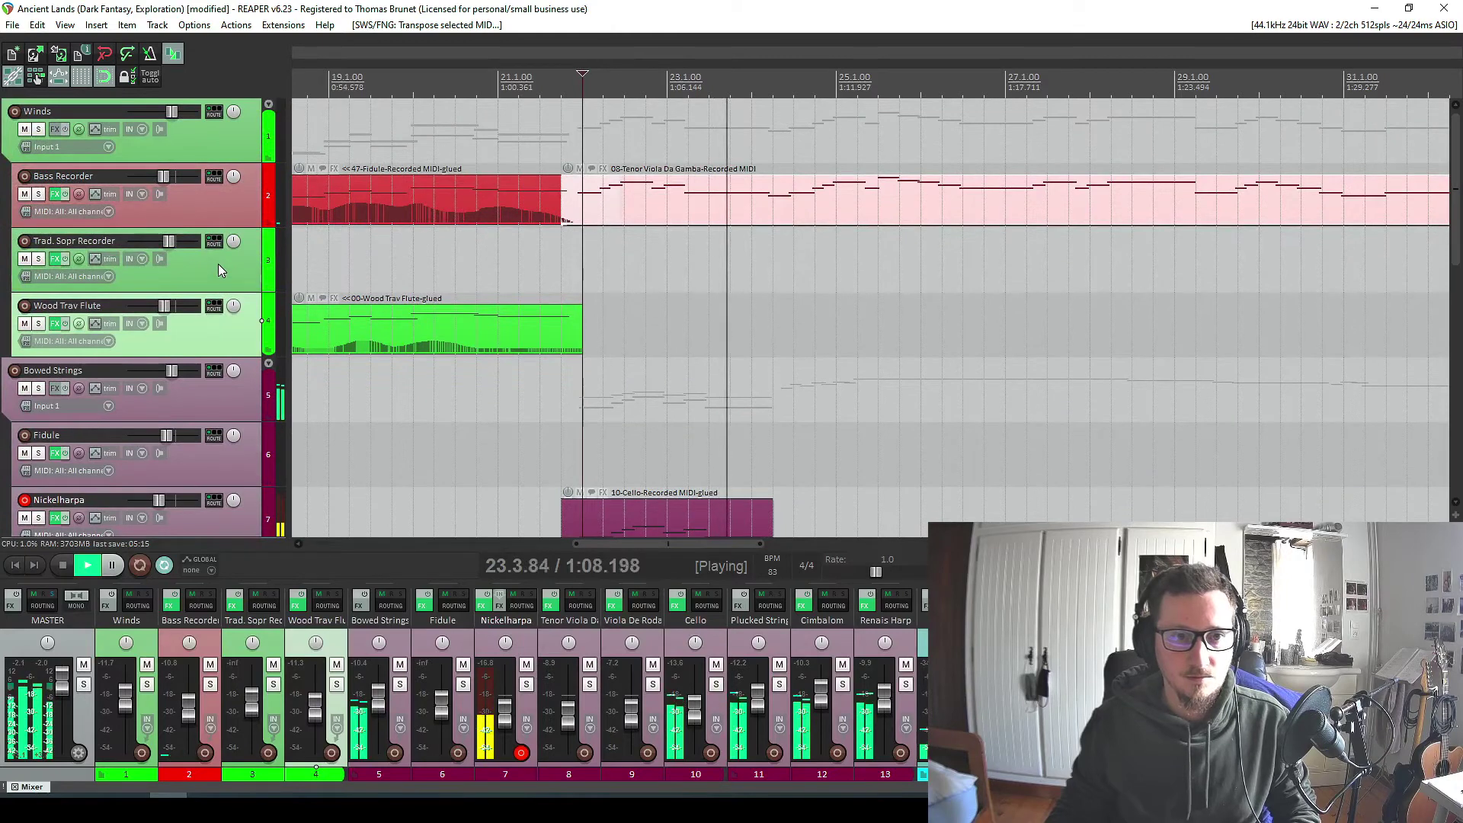
{"action": "key", "text": "space"}
{"action": "key", "text": "space"}
{"action": "key", "text": "space"}
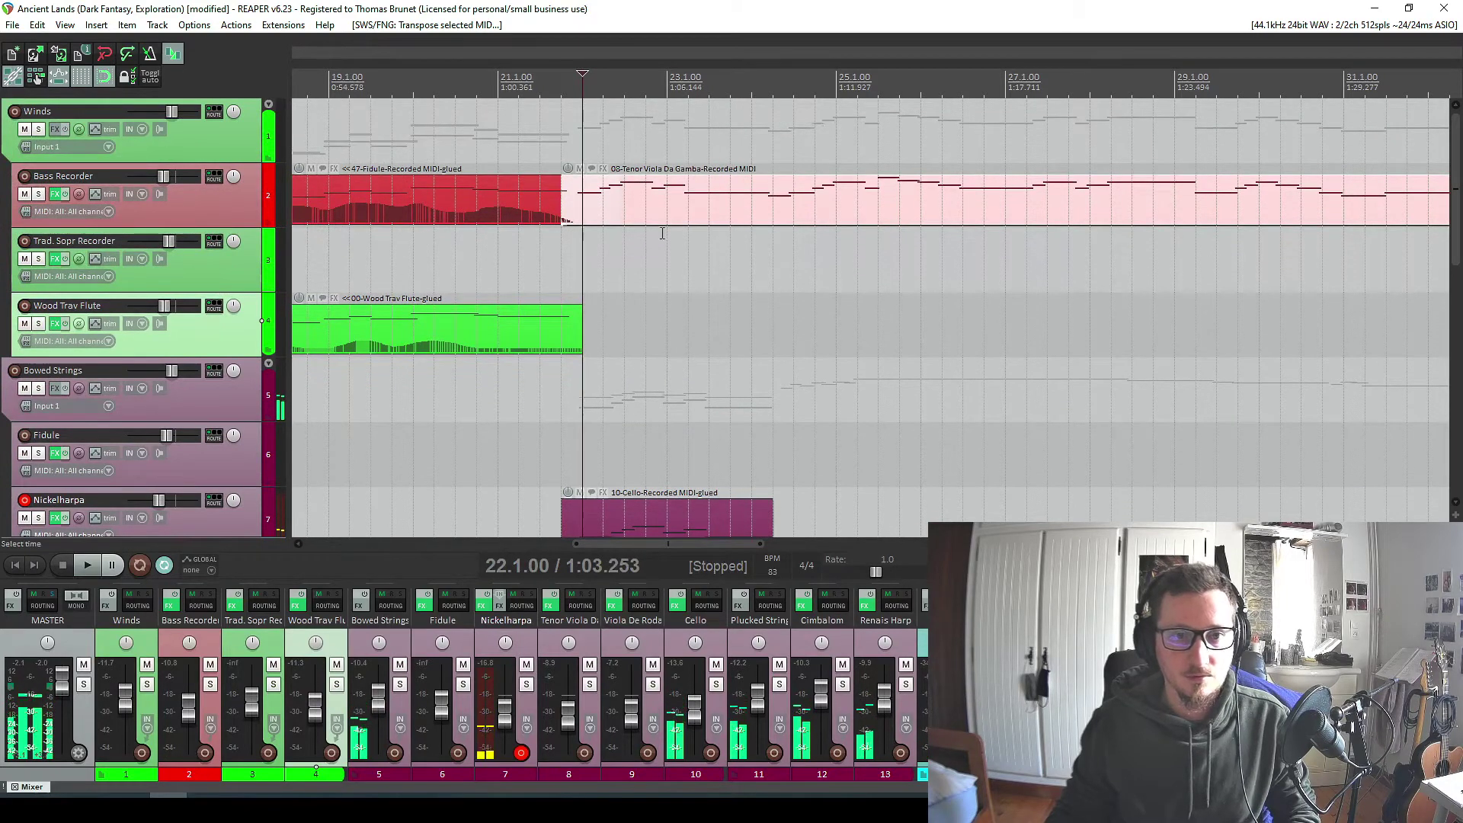
Try the transposed melody item on the Wood Trav Flute track again, playing it from bar 22.
{"action": "left_click_drag", "start_coordinate": [662, 221], "coordinate": [846, 316]}
{"action": "key", "text": "space"}
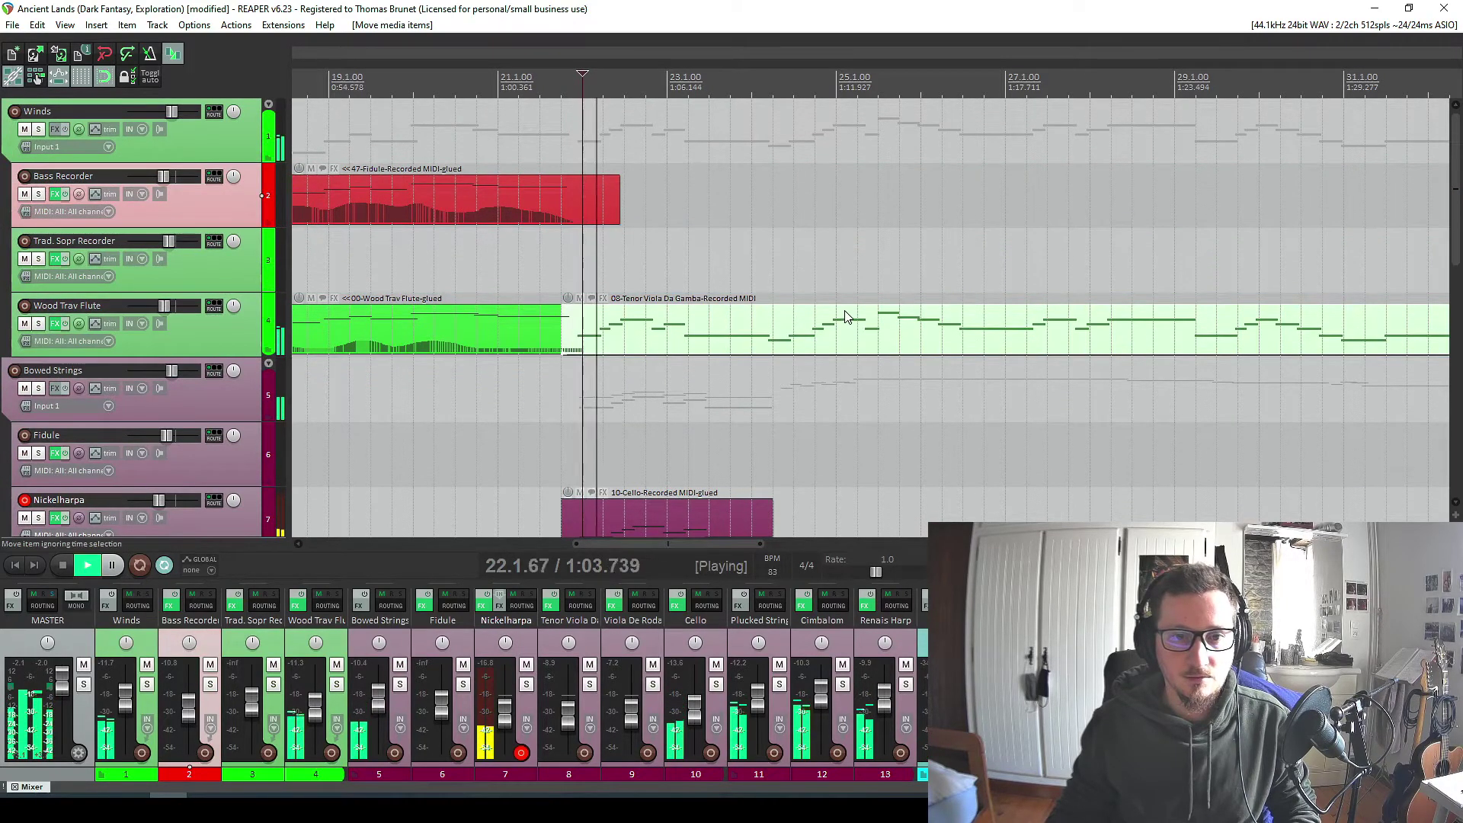
{"action": "key", "text": "space"}
Trim the end of the earlier Bass Recorder item to about bar 22 and move the melody item onto the Bass Recorder track.
{"action": "left_click_drag", "start_coordinate": [616, 217], "coordinate": [583, 221]}
{"action": "left_click_drag", "start_coordinate": [561, 345], "coordinate": [655, 204]}
Open the Bass Recorder melody's notes, show the 01 Mod Wheel MSB lane, draw high modulation from its start at 21.4 and play it.
{"action": "double_click", "coordinate": [655, 204]}
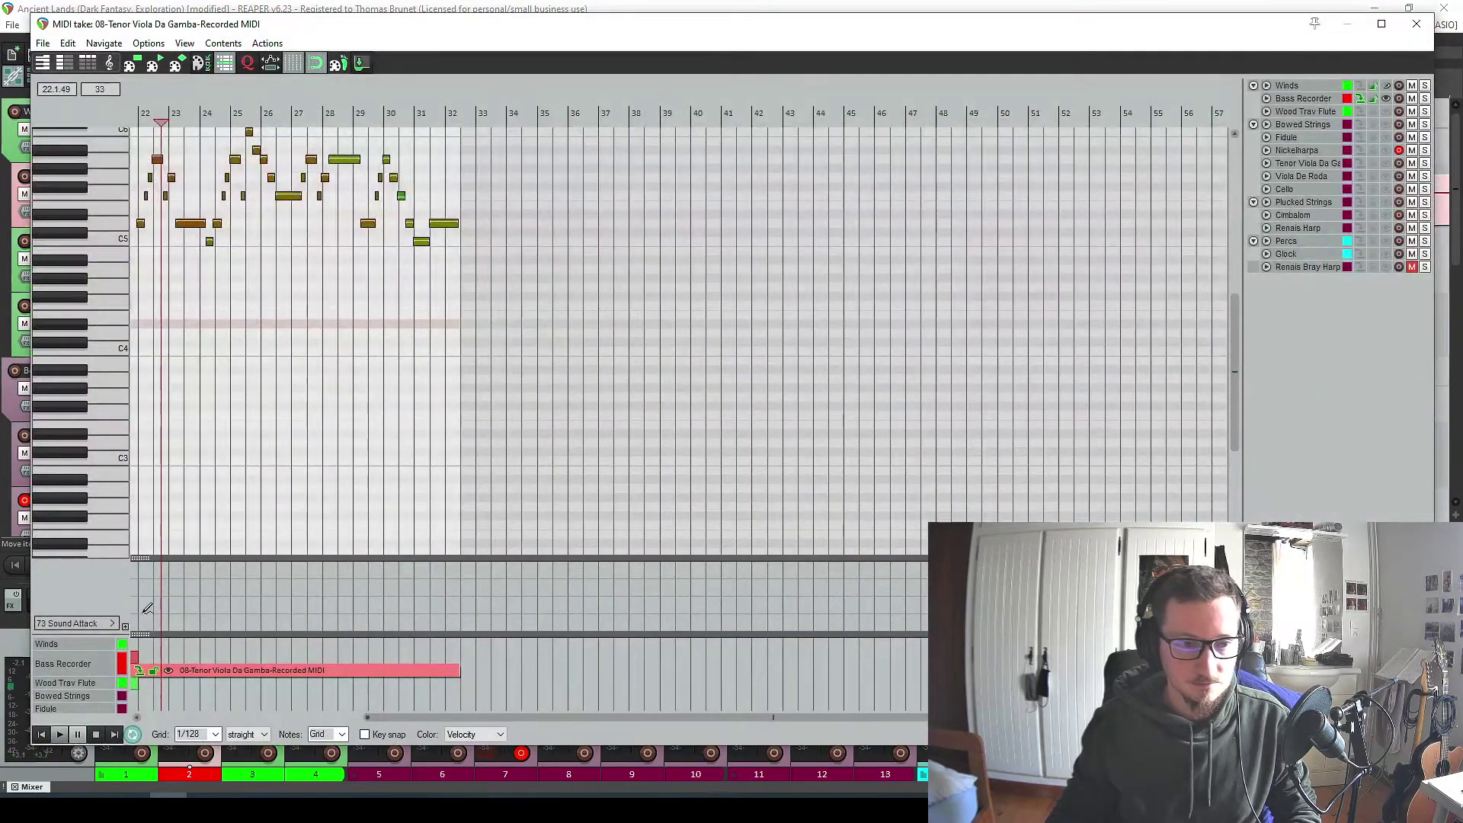
{"action": "left_click", "coordinate": [95, 617]}
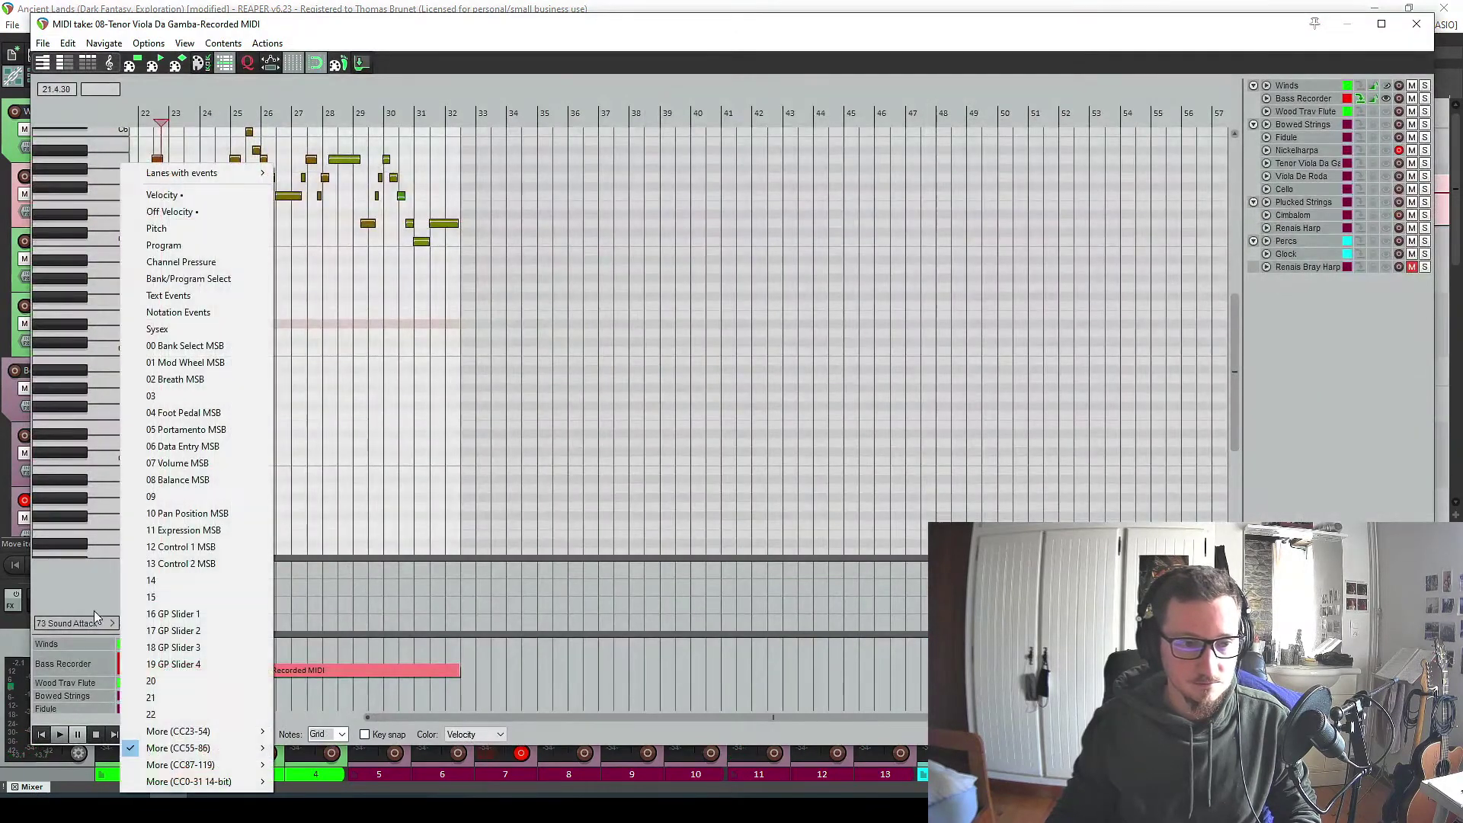
{"action": "left_click", "coordinate": [195, 363]}
{"action": "scroll", "coordinate": [430, 594], "scroll_direction": "up", "scroll_amount": 5}
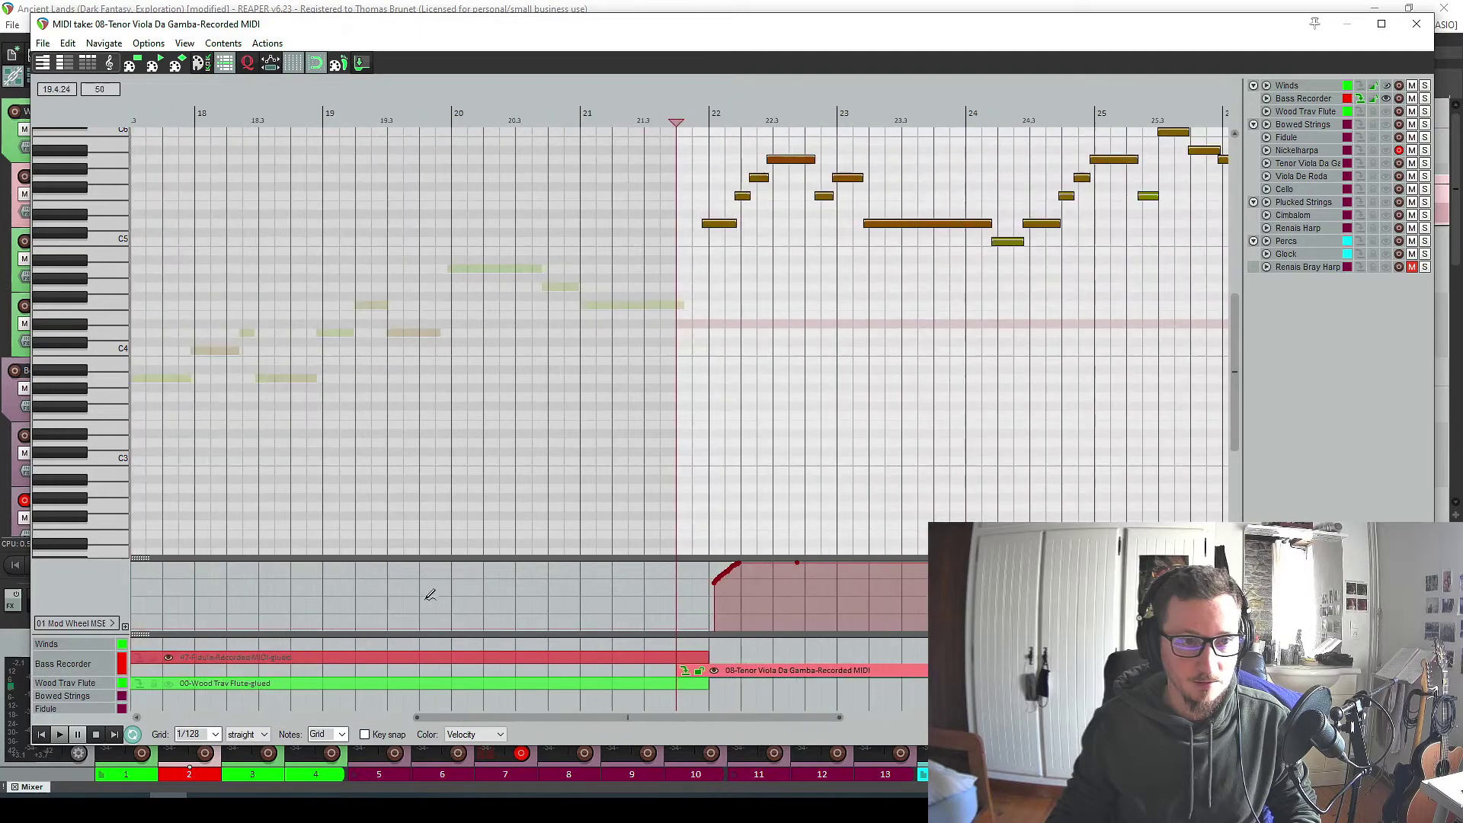
{"action": "key", "text": "space"}
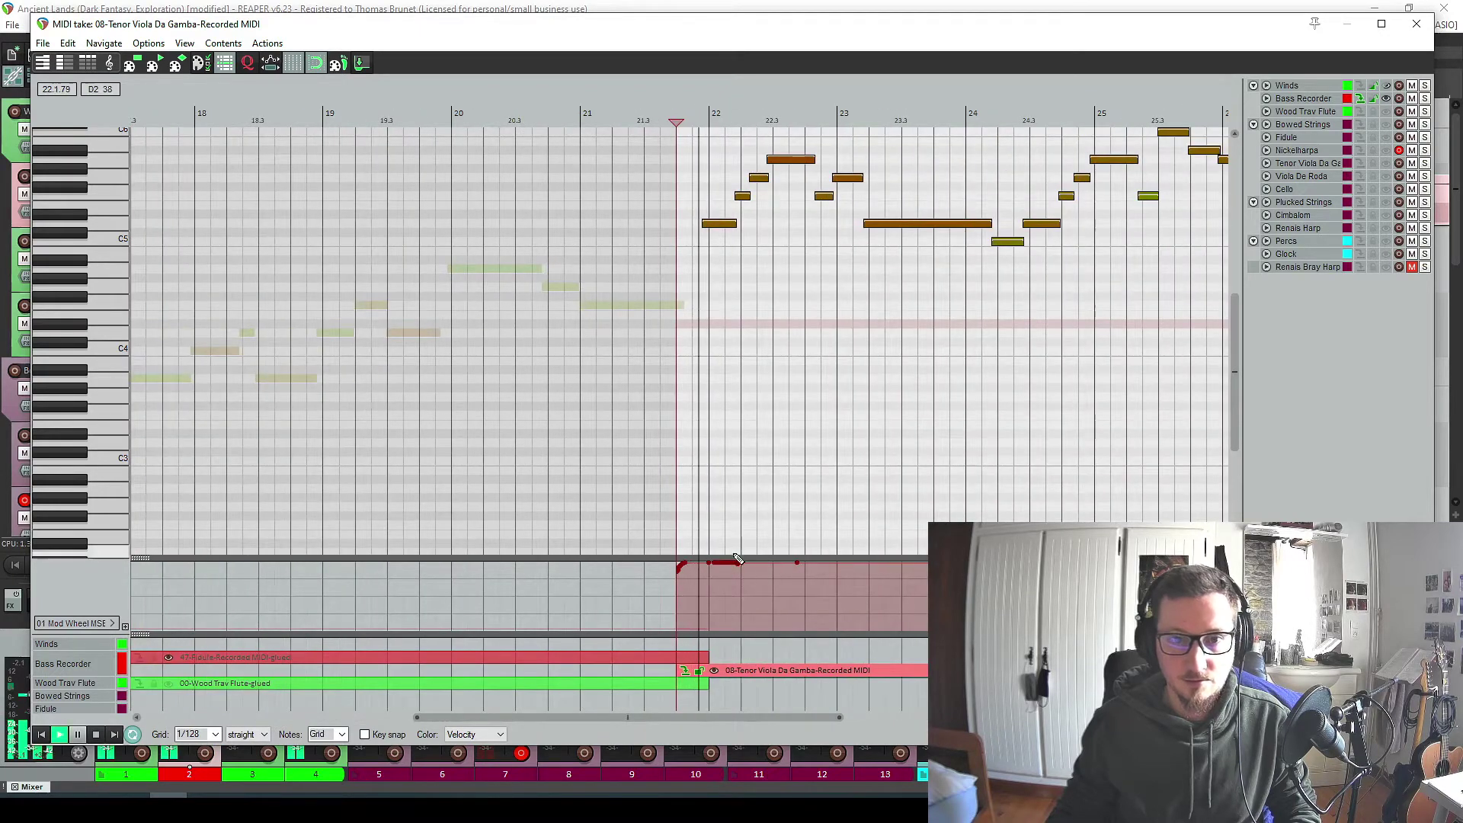
Return to the arrangement and transpose the Bass Recorder melody item down one octave while it plays.
{"action": "key", "text": "Escape"}
{"action": "key", "text": "alt+Down"}
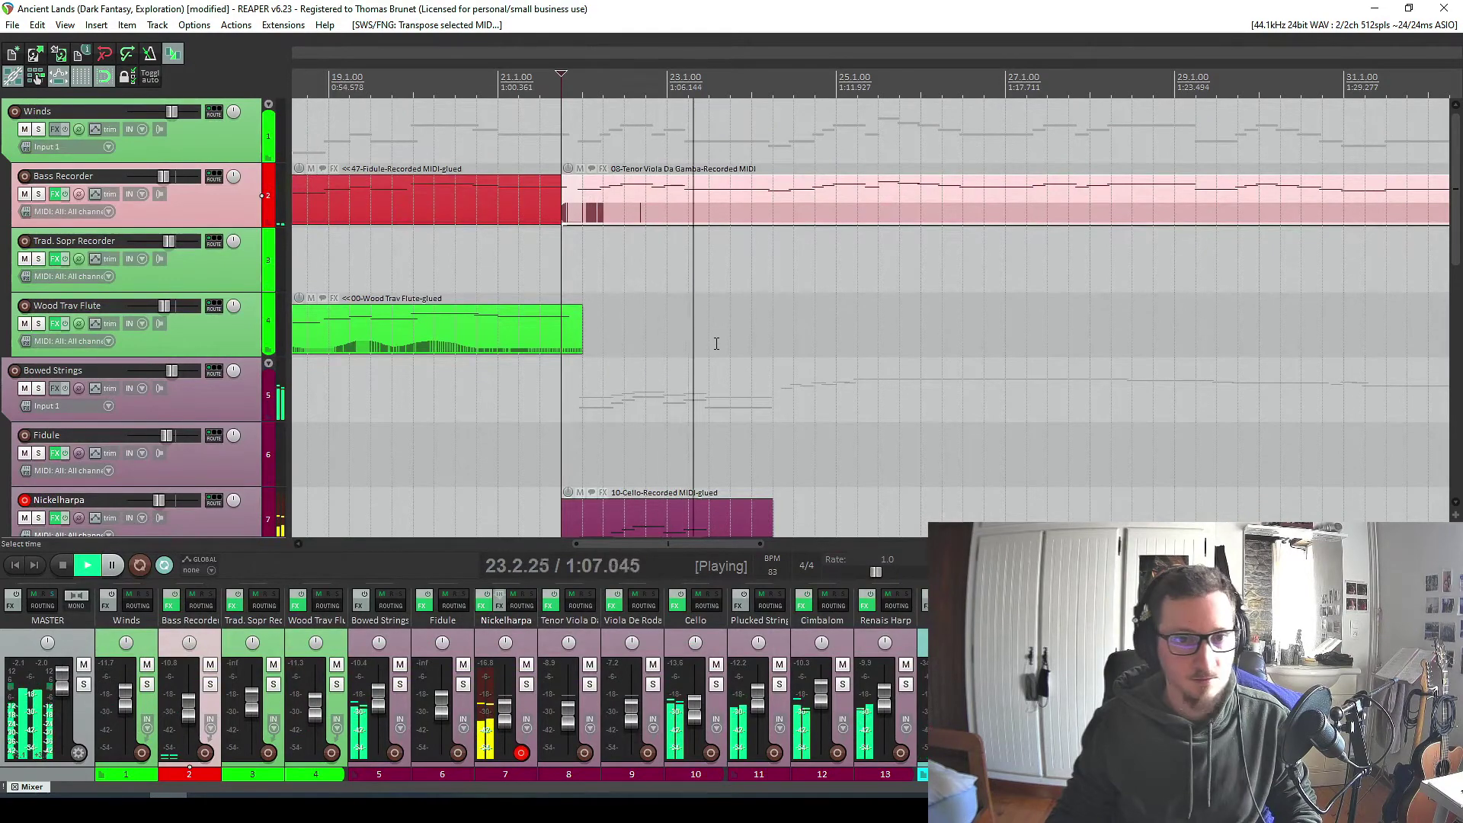
{"action": "key", "text": "space"}
Replace the Bass Recorder melody's 01 Mod Wheel MSB events with high values in the 11 Expression MSB lane from its start and play it.
{"action": "double_click", "coordinate": [751, 198]}
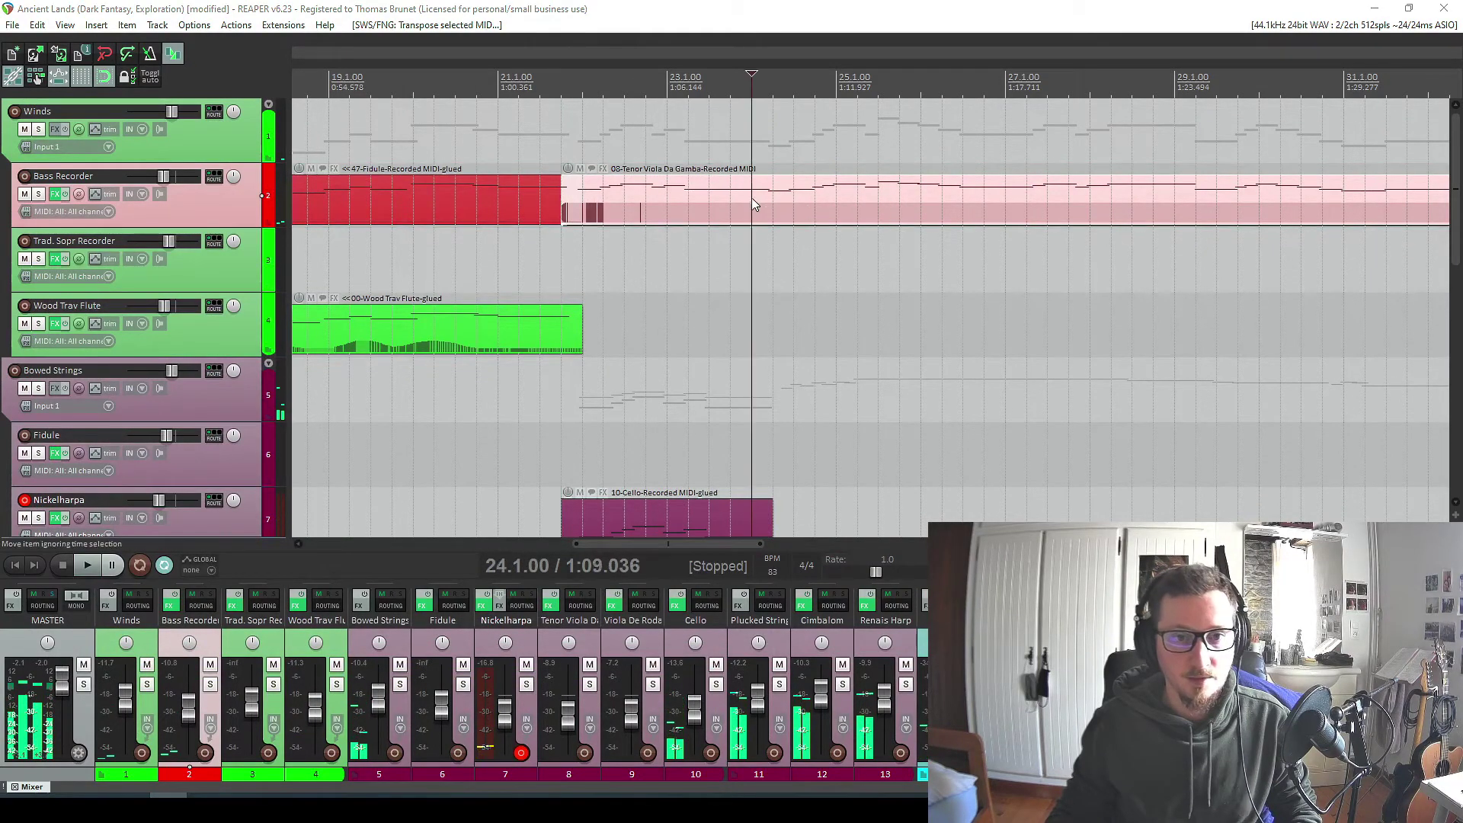
{"action": "left_click", "coordinate": [115, 625]}
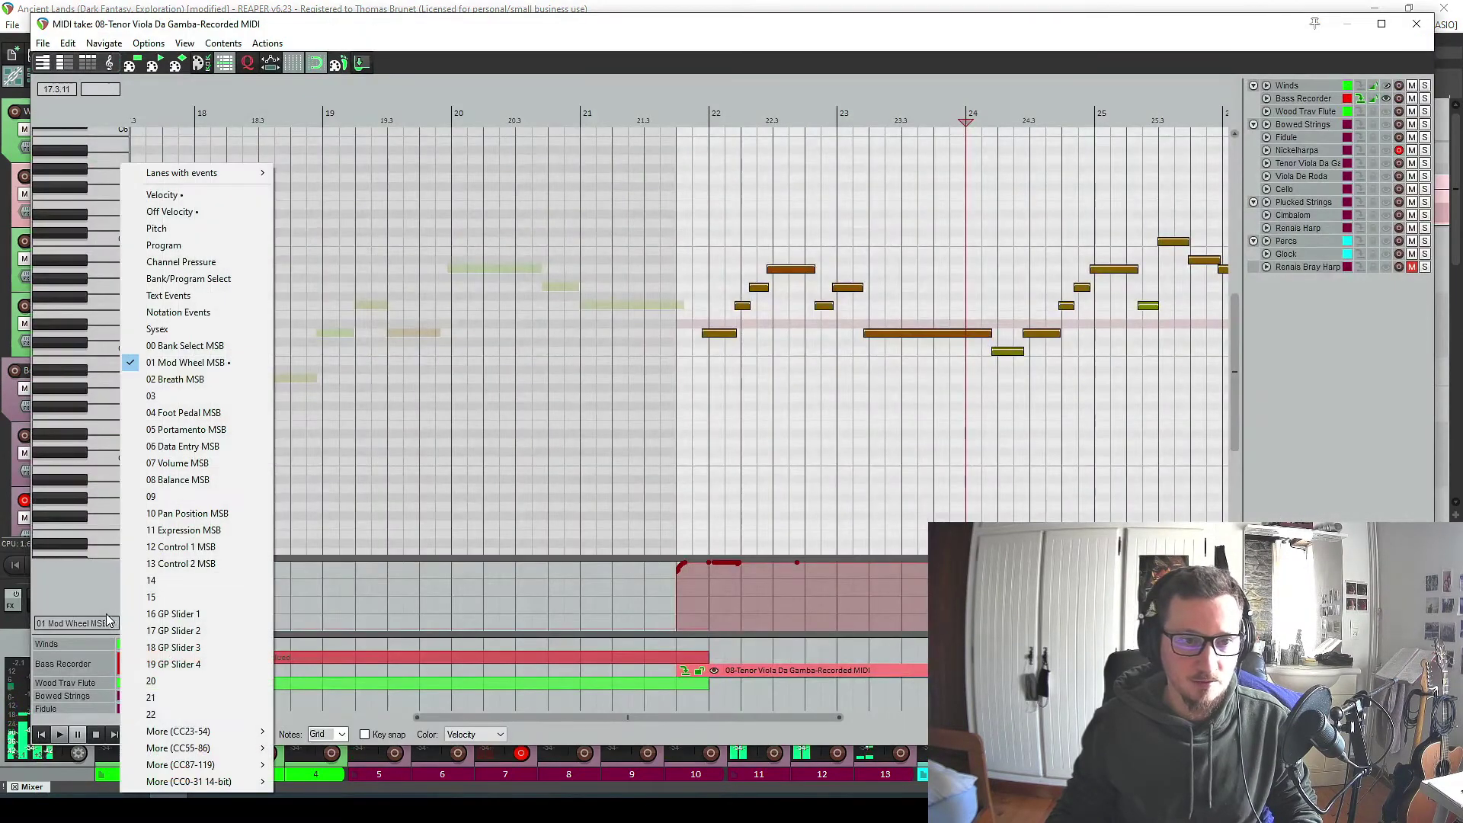
{"action": "left_click", "coordinate": [107, 619]}
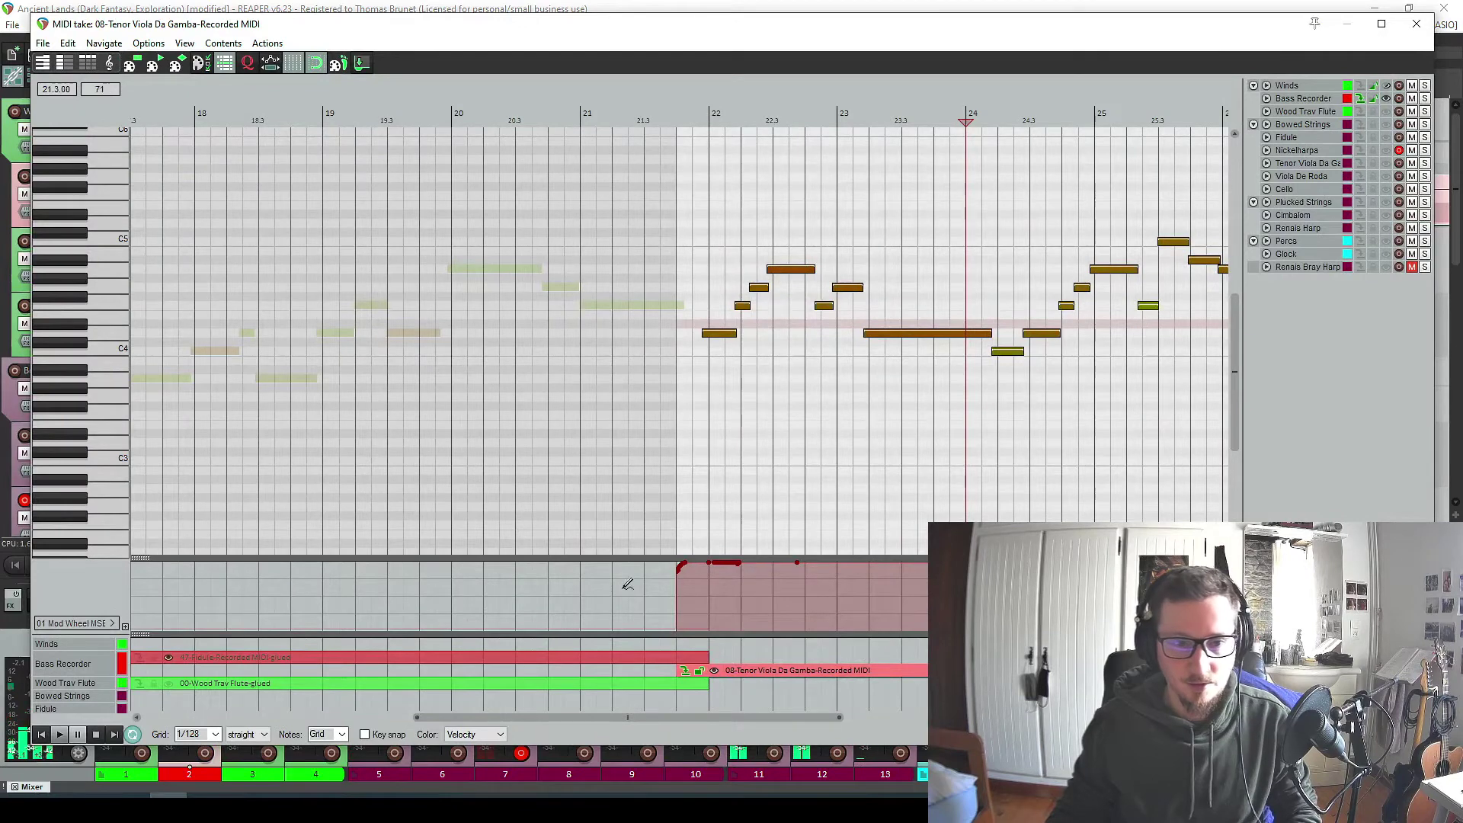
{"action": "left_click", "coordinate": [116, 625]}
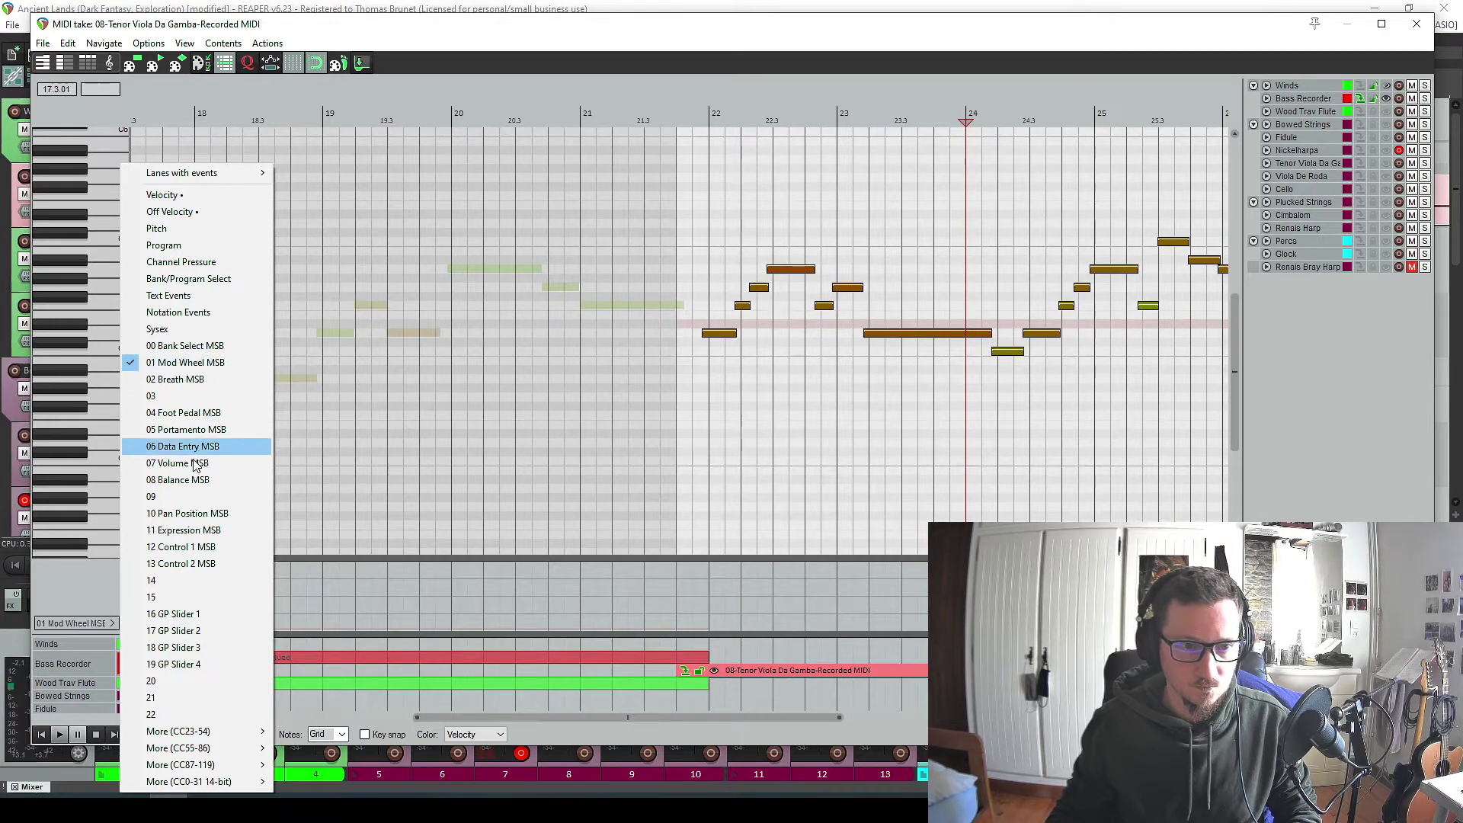
{"action": "left_click", "coordinate": [190, 529]}
{"action": "key", "text": "ctrl+r"}
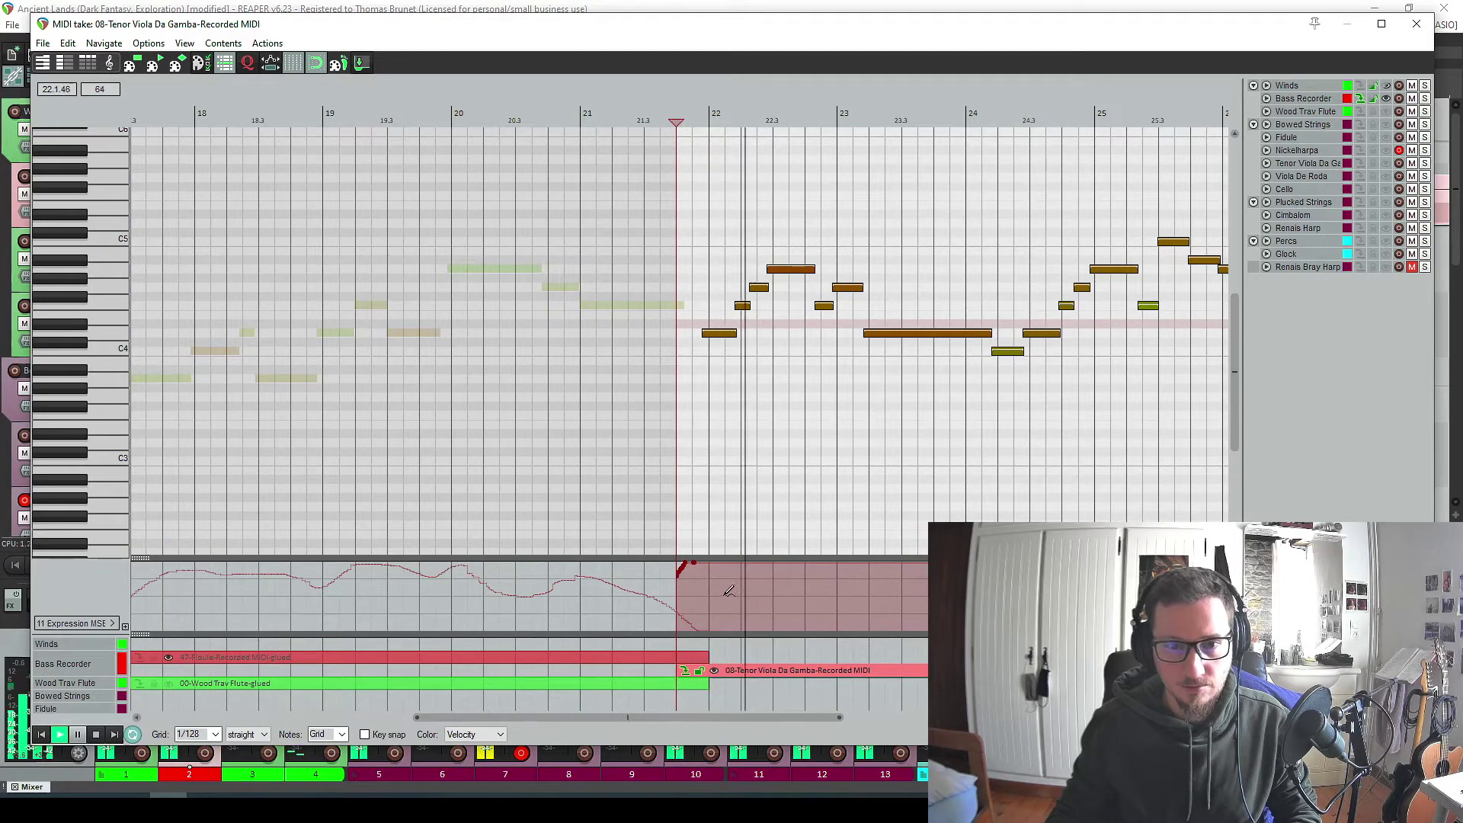
{"action": "key", "text": "space"}
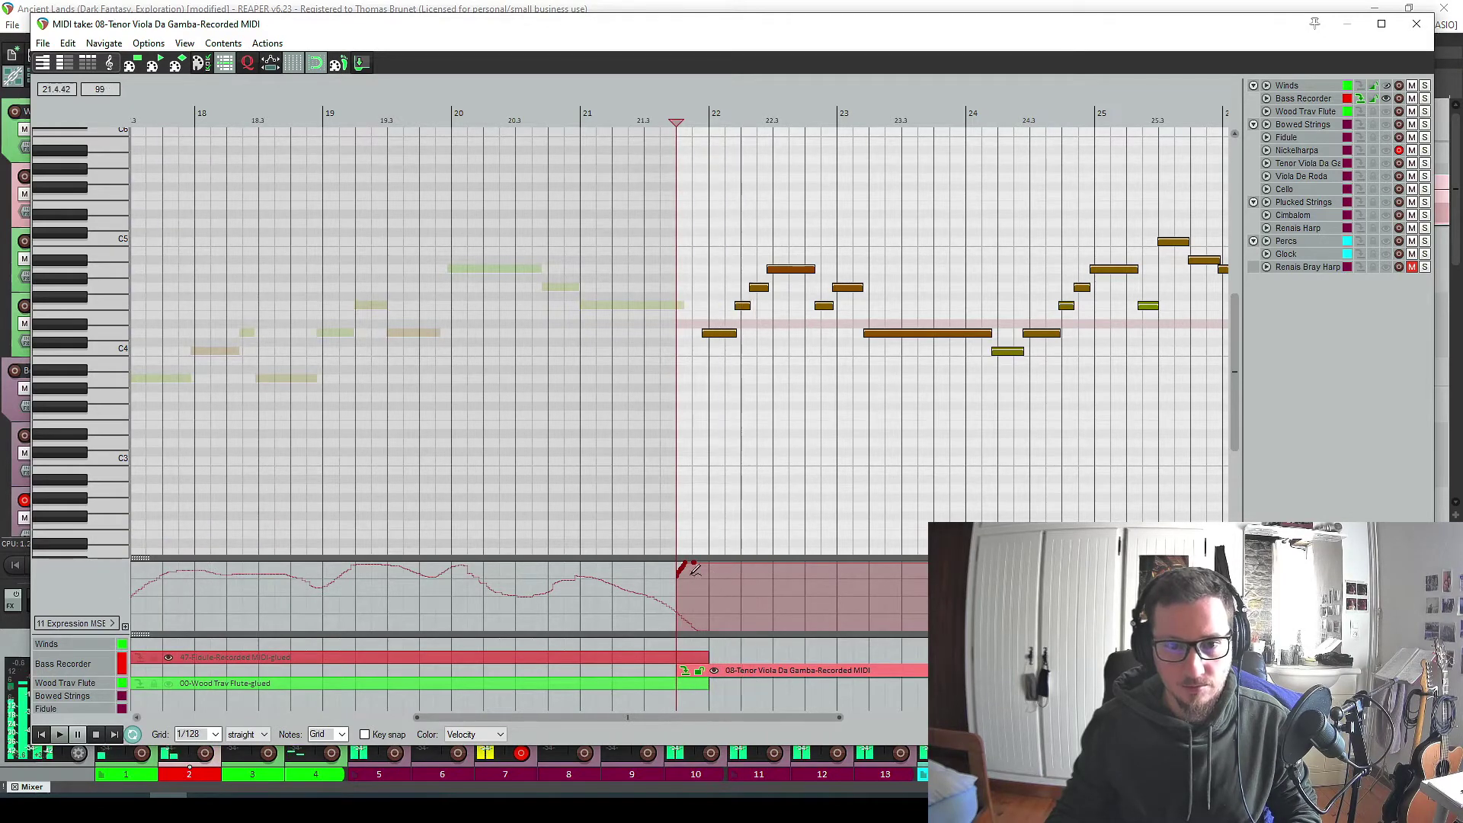
Glue the two Bass Recorder items, redraw the 11 Expression MSB curve as a gradual rise from the dip before bar 22, and play it.
{"action": "left_click", "coordinate": [1416, 25]}
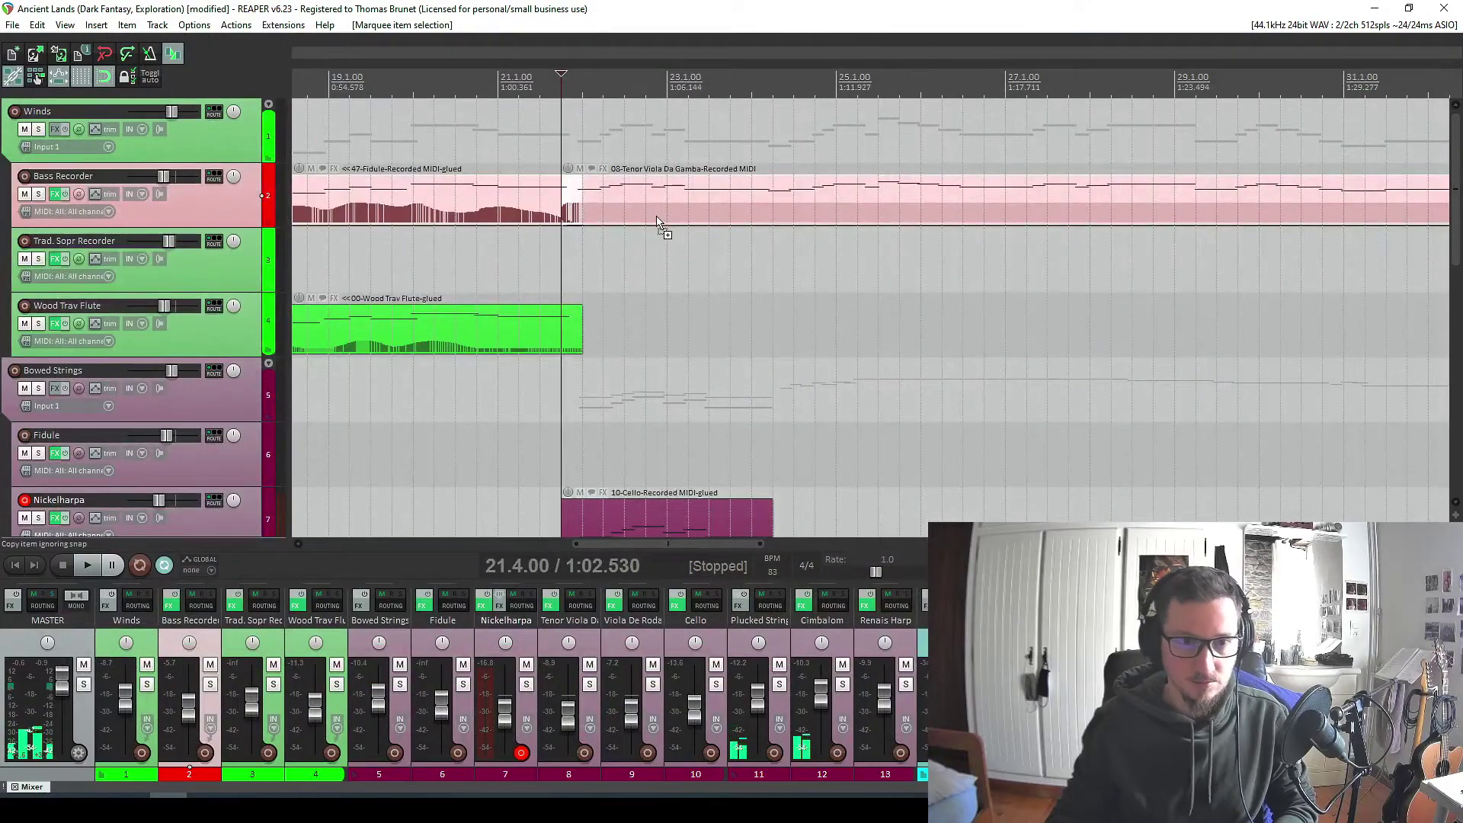
{"action": "double_click", "coordinate": [571, 200]}
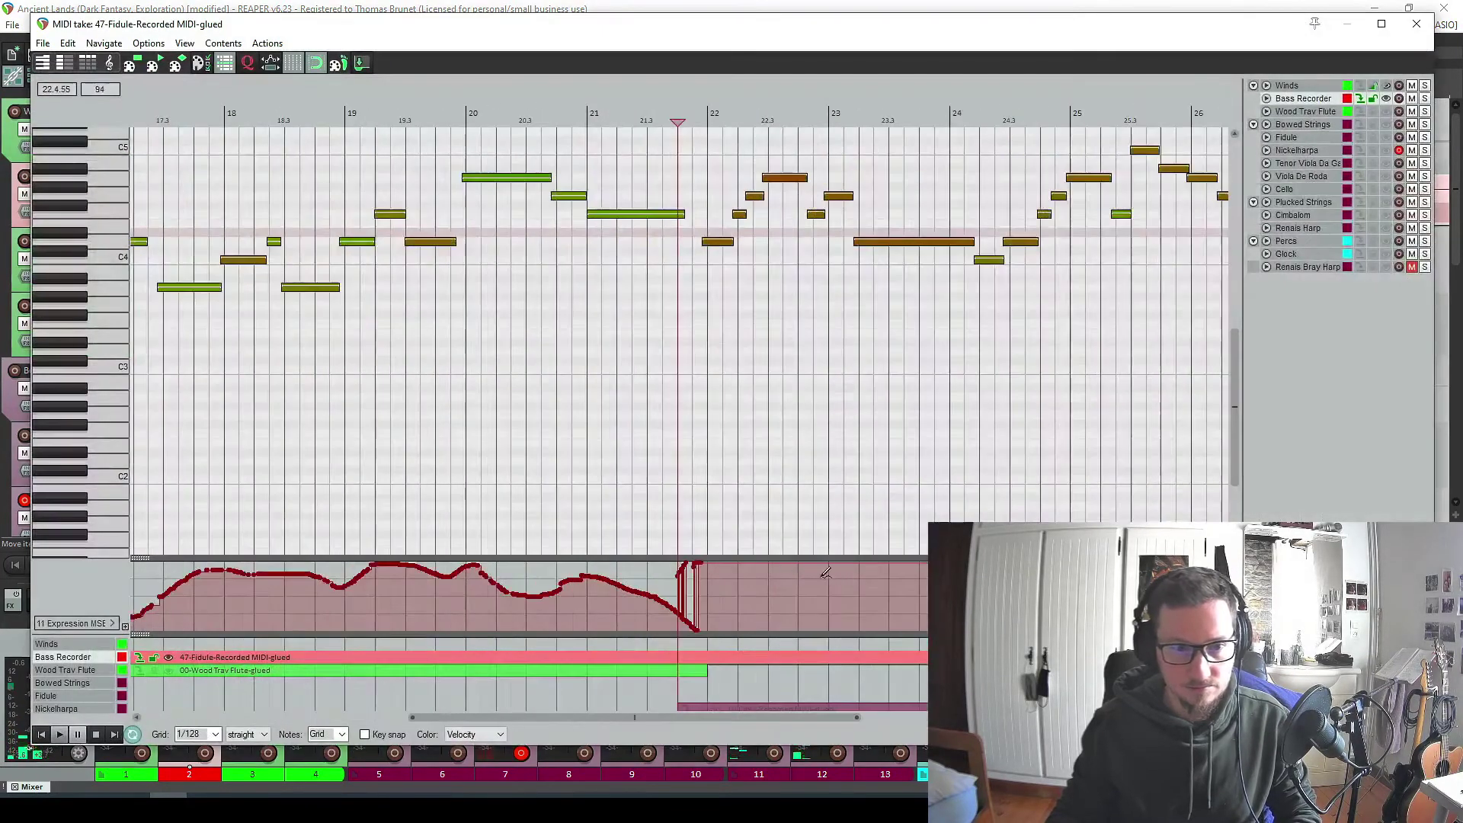
{"action": "scroll", "coordinate": [825, 573], "scroll_direction": "up", "scroll_amount": 4}
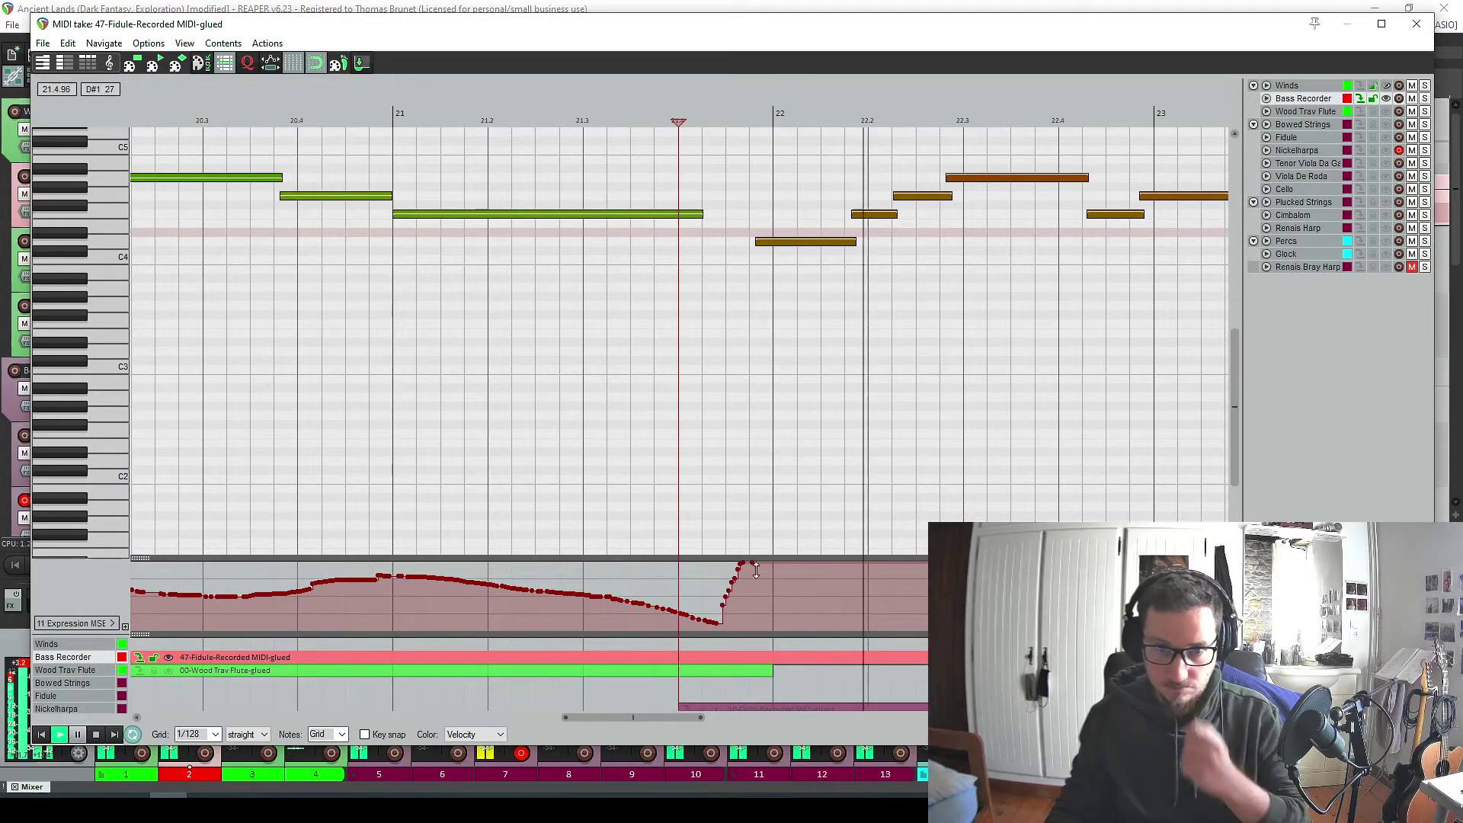
{"action": "key", "text": "space"}
{"action": "scroll", "coordinate": [766, 525], "scroll_direction": "down", "scroll_amount": 3}
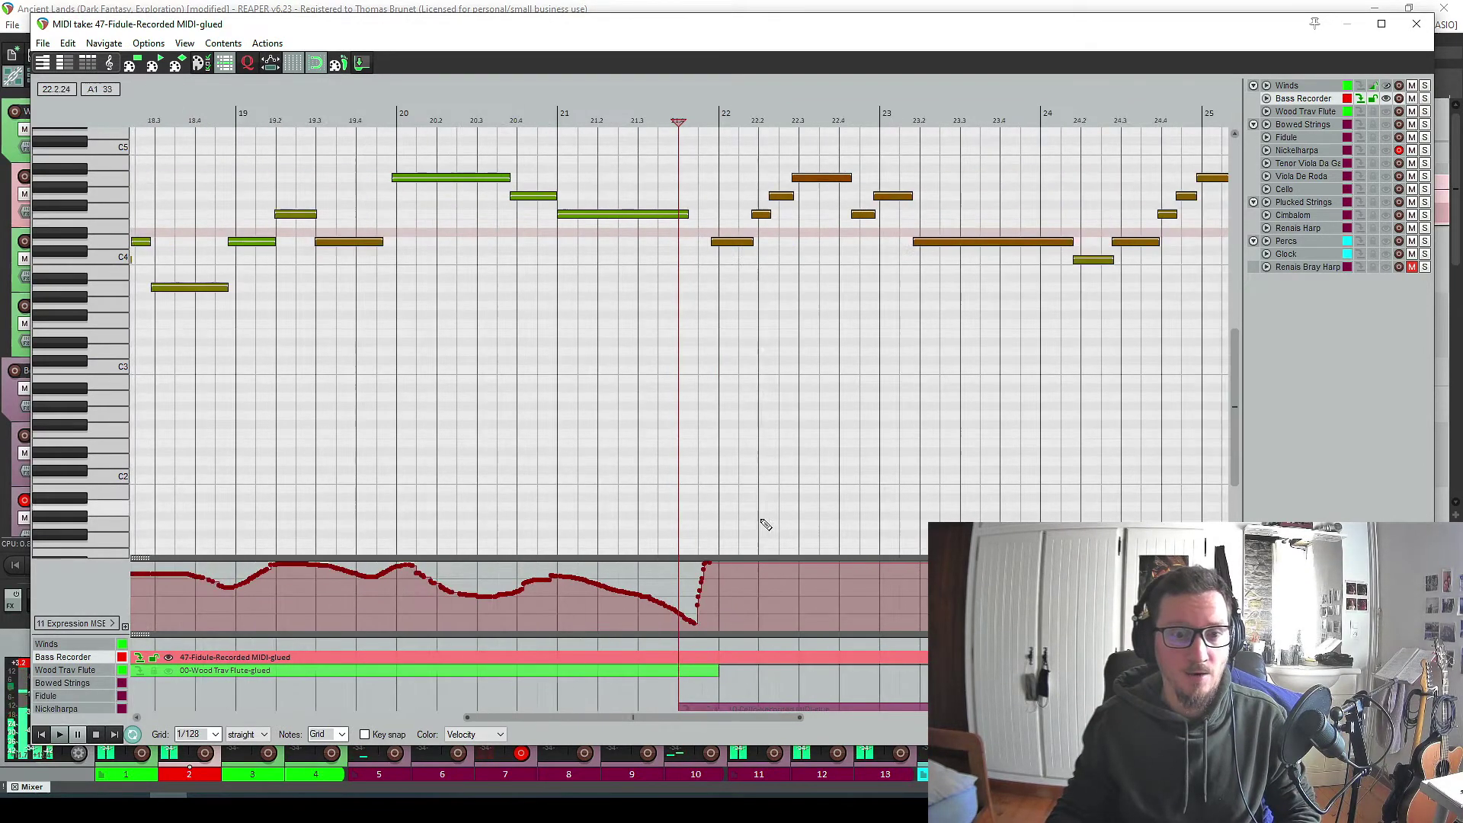
{"action": "key", "text": "space"}
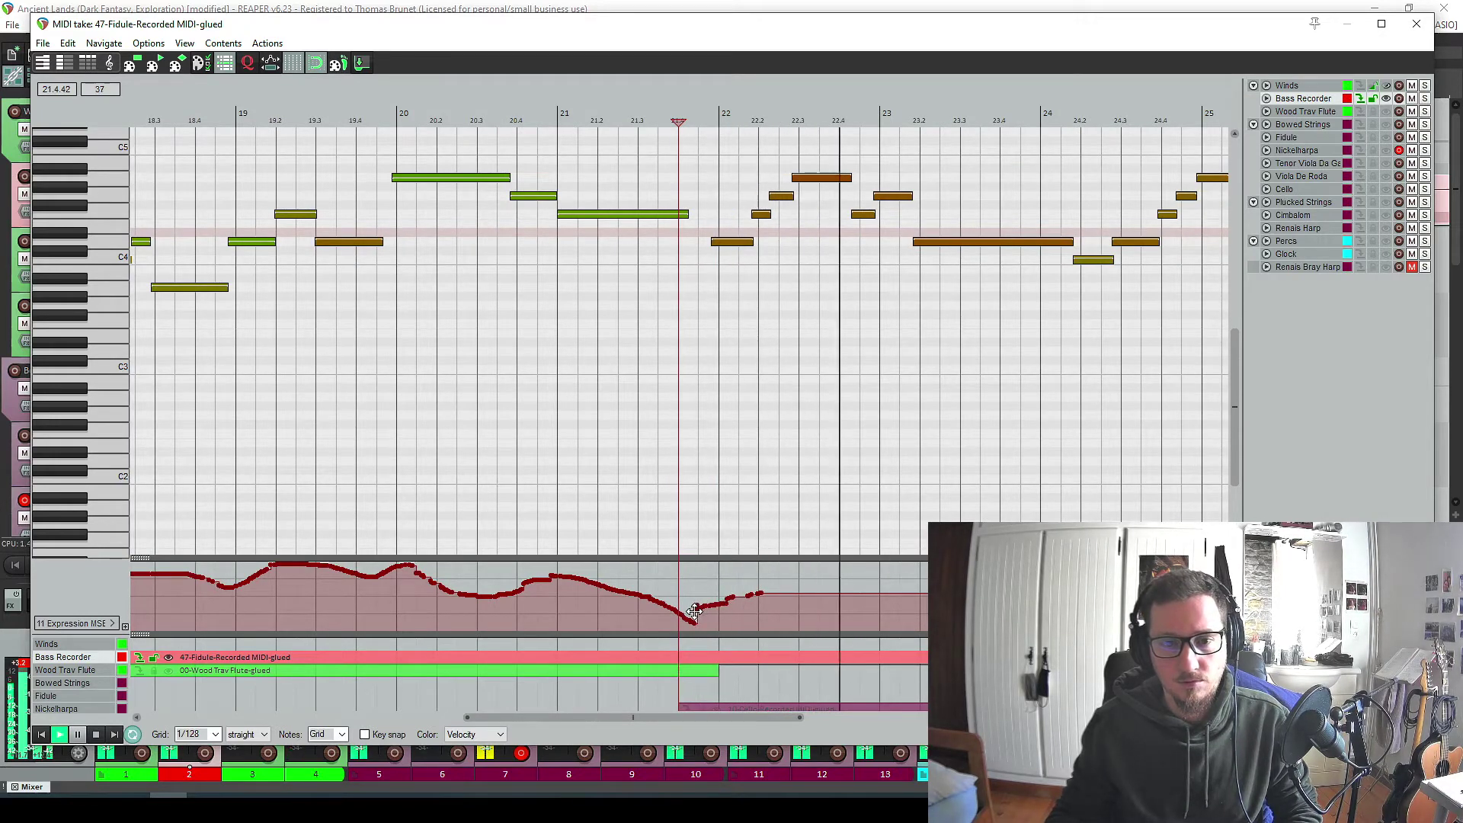
{"action": "scroll", "coordinate": [914, 447], "scroll_direction": "down", "scroll_amount": 3}
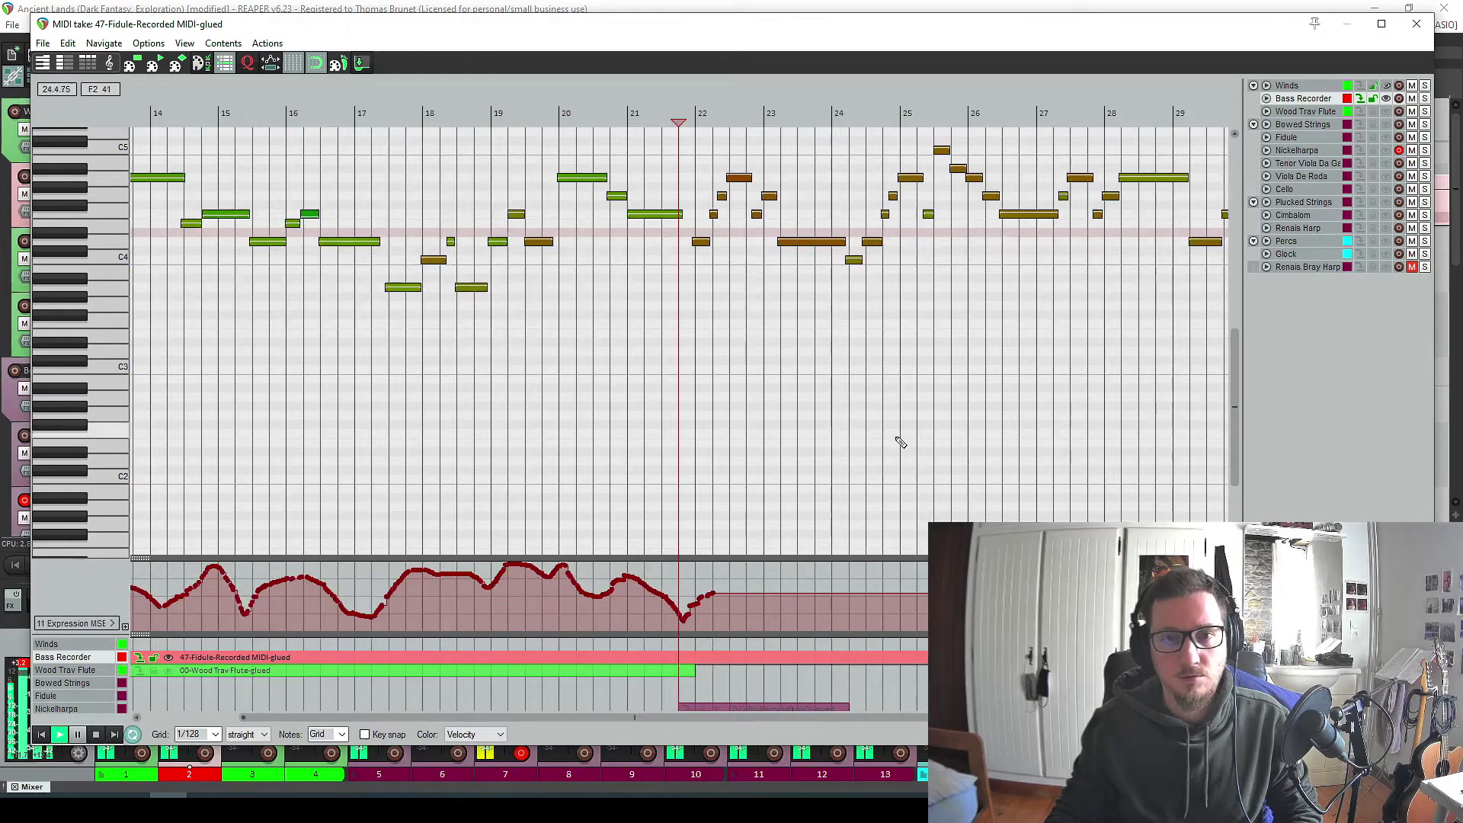
Return to the arrangement and lower the master volume to +6.37 dB while it plays.
{"action": "key", "text": "Escape"}
{"action": "scroll", "coordinate": [876, 411], "scroll_direction": "up", "scroll_amount": 2}
{"action": "scroll", "coordinate": [791, 364], "scroll_direction": "down", "scroll_amount": 2}
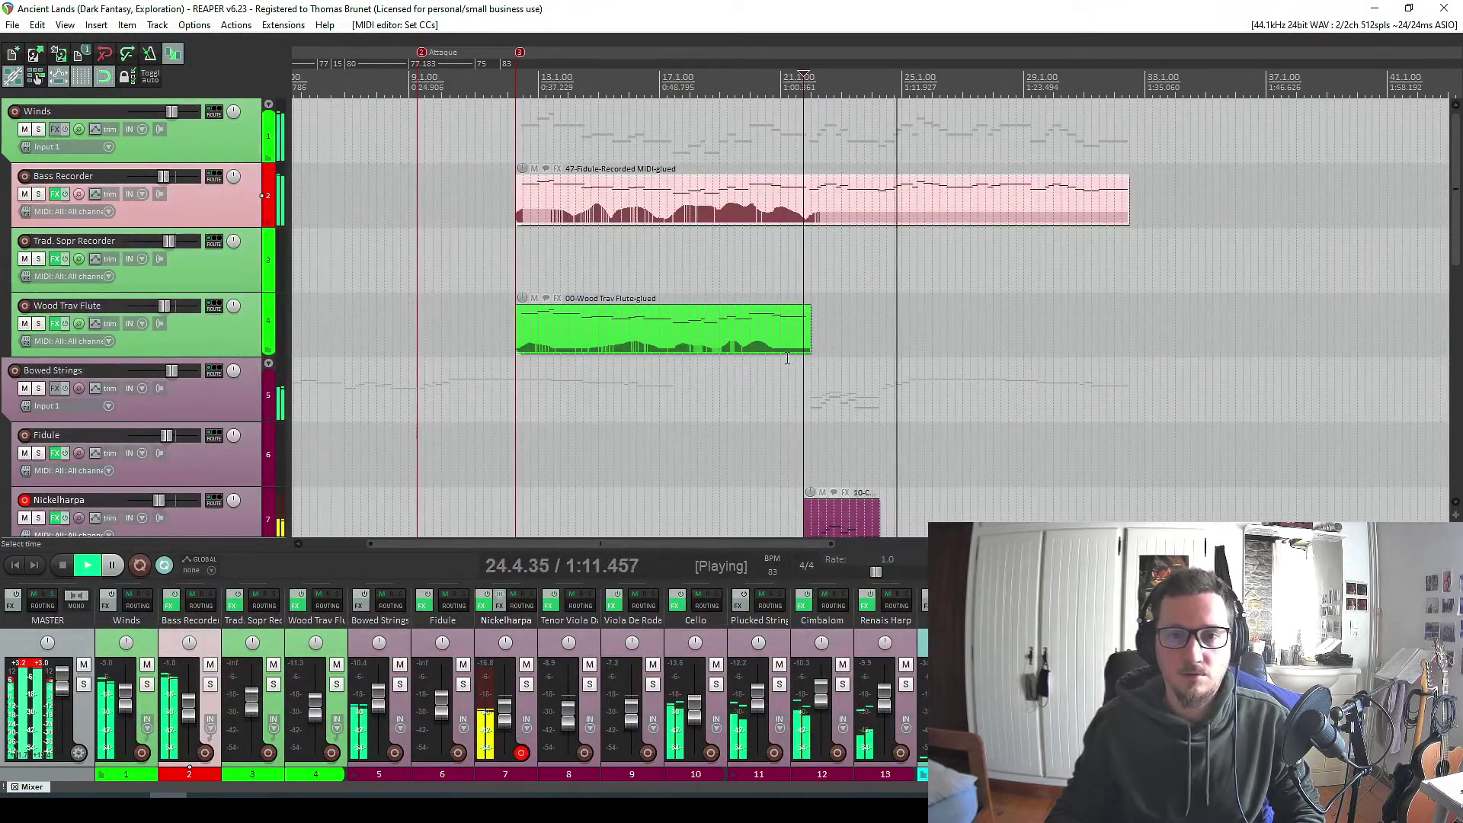
{"action": "left_click_drag", "start_coordinate": [62, 676], "coordinate": [64, 683]}
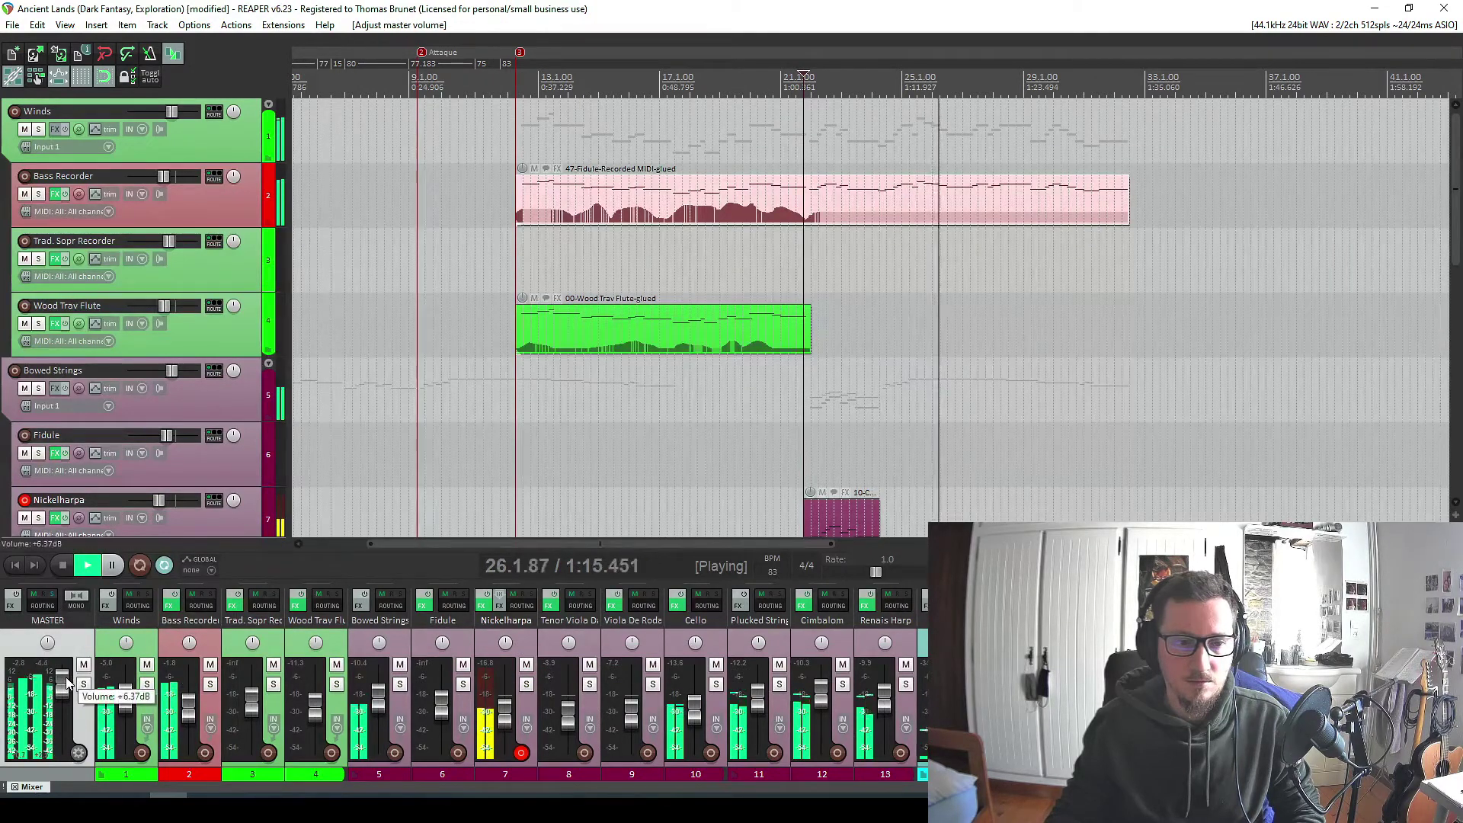
Disarm the Nickelharpa track for recording and stop playback.
{"action": "scroll", "coordinate": [833, 457], "scroll_direction": "down", "scroll_amount": 3}
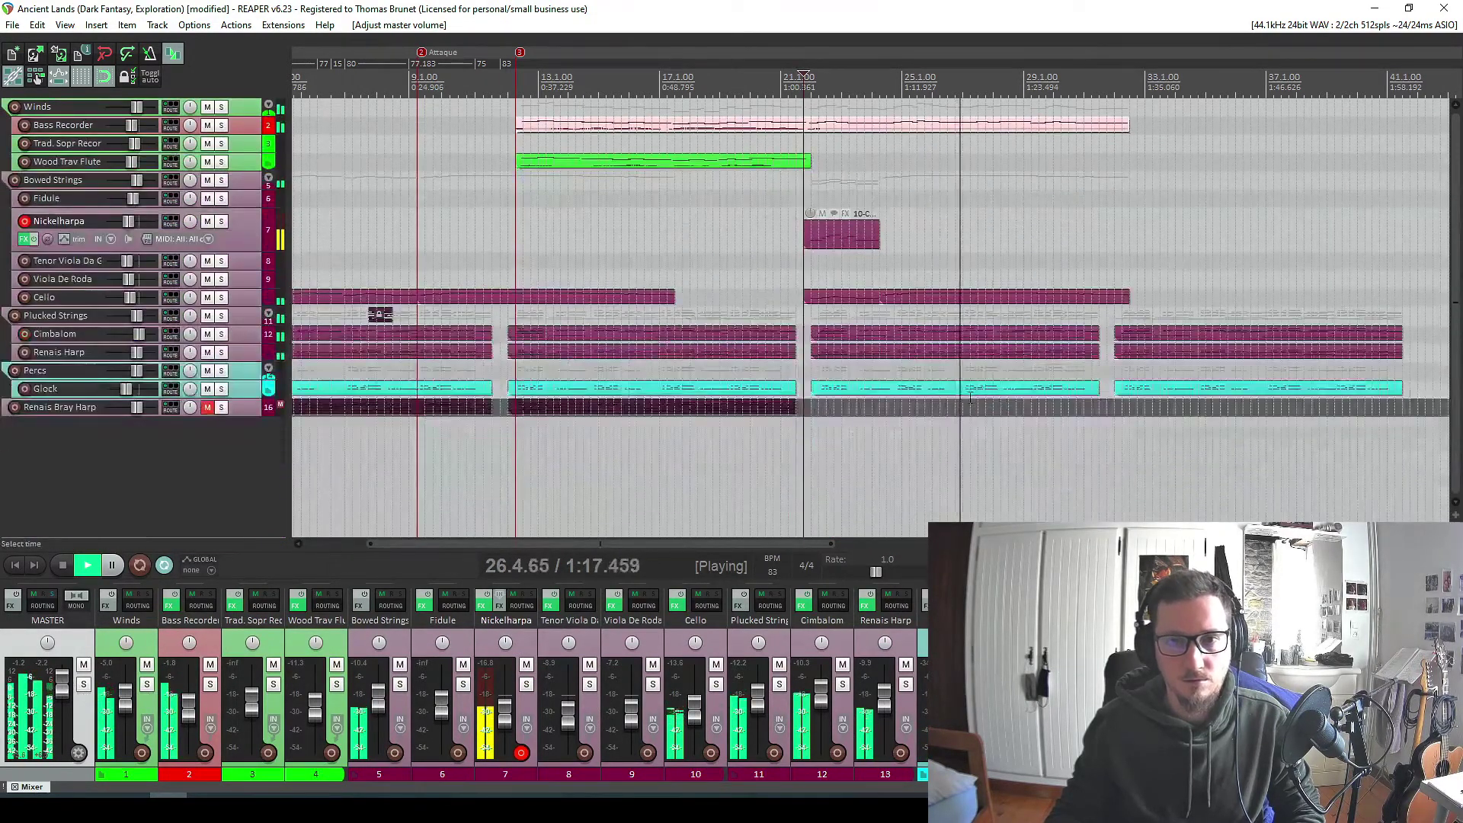
{"action": "scroll", "coordinate": [936, 411], "scroll_direction": "right", "scroll_amount": 3}
{"action": "scroll", "coordinate": [646, 387], "scroll_direction": "up", "scroll_amount": 2}
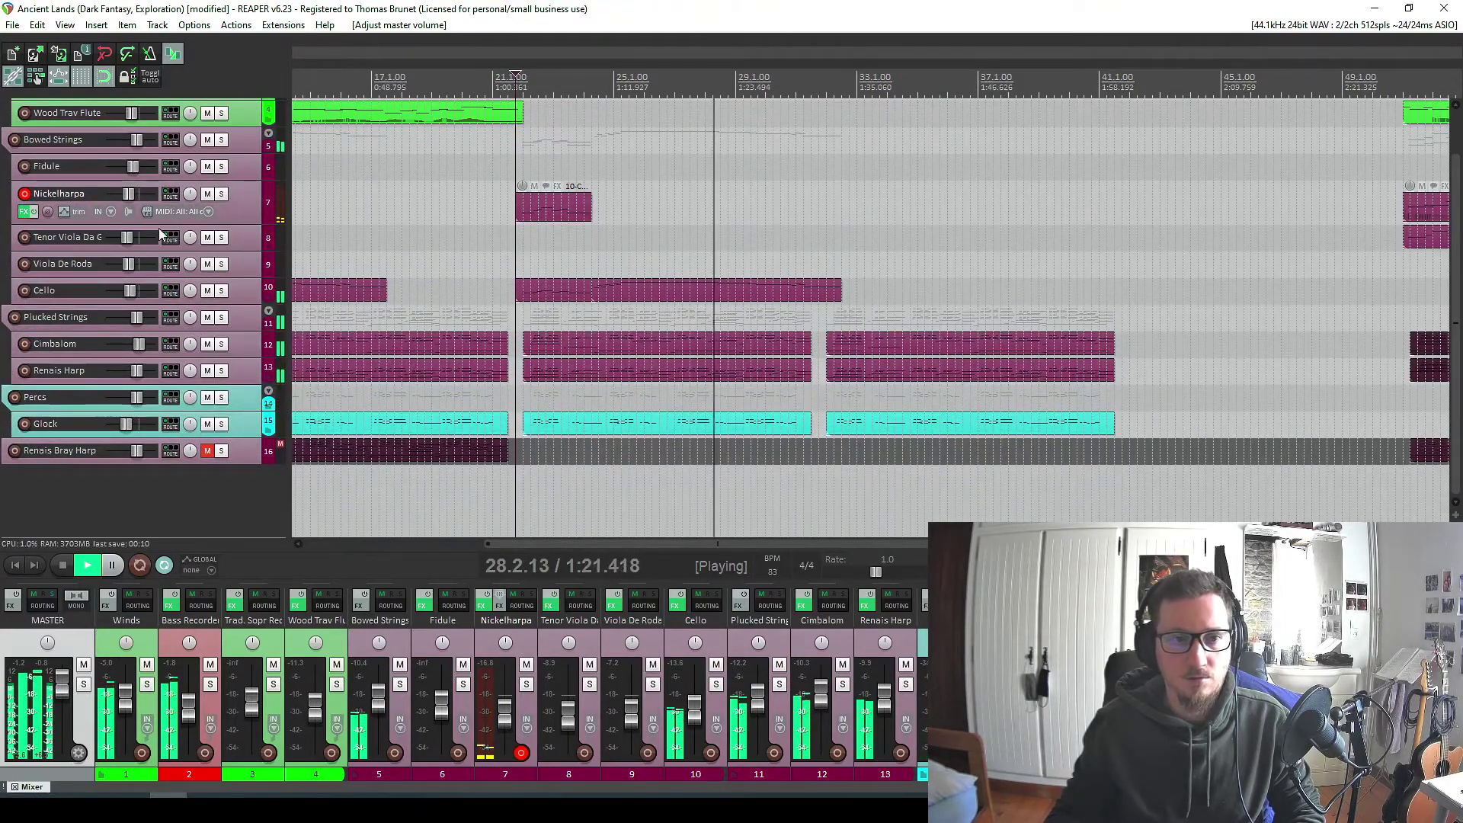
{"action": "left_click", "coordinate": [25, 194]}
{"action": "scroll", "coordinate": [177, 340], "scroll_direction": "up", "scroll_amount": 2}
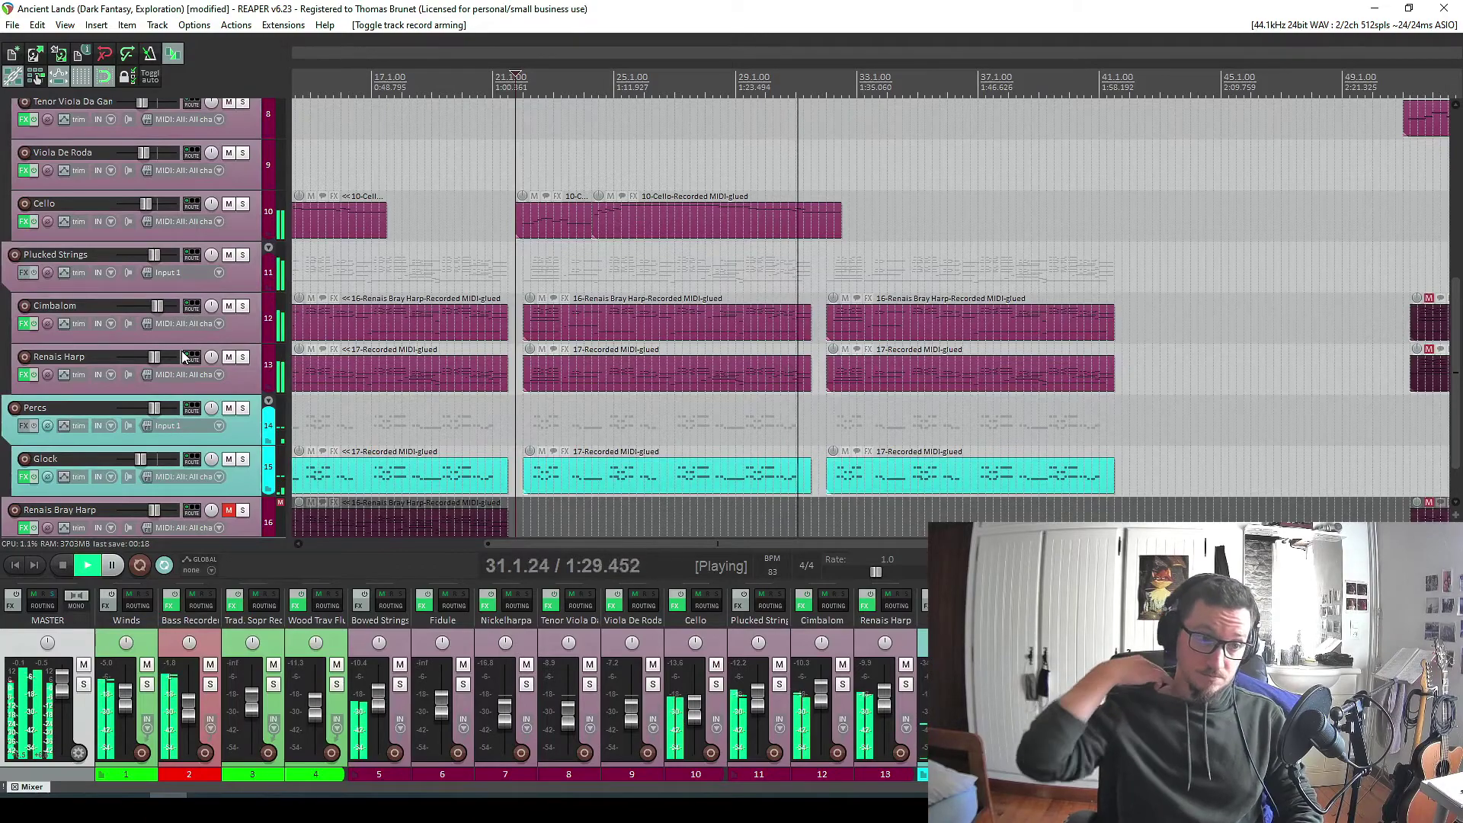
{"action": "key", "text": "space"}
{"action": "scroll", "coordinate": [223, 335], "scroll_direction": "up", "scroll_amount": 5}
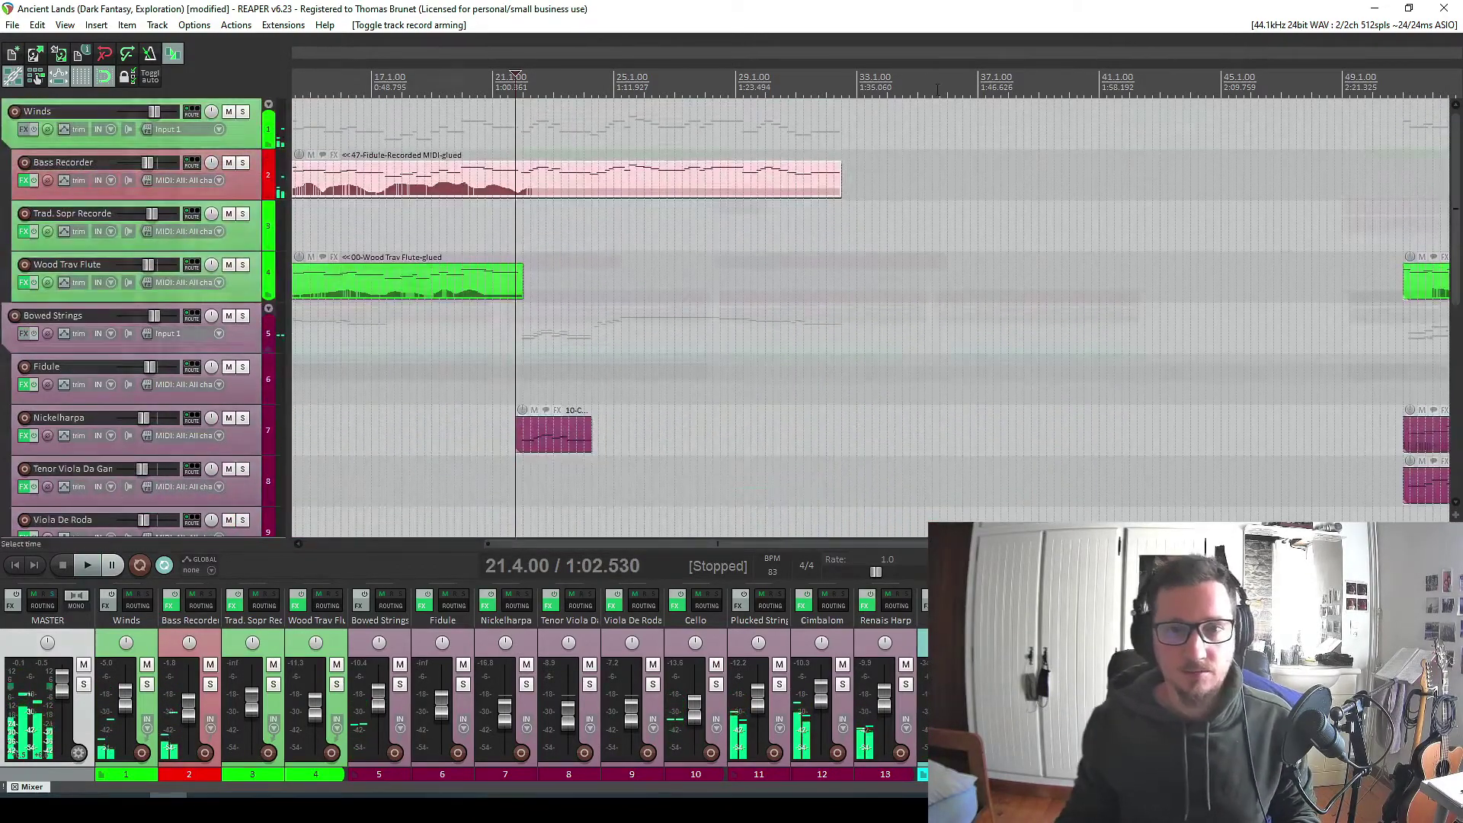
Open the glued Bass Recorder item's notes and play the transition into bar 22 from within bar 21.
{"action": "double_click", "coordinate": [734, 121]}
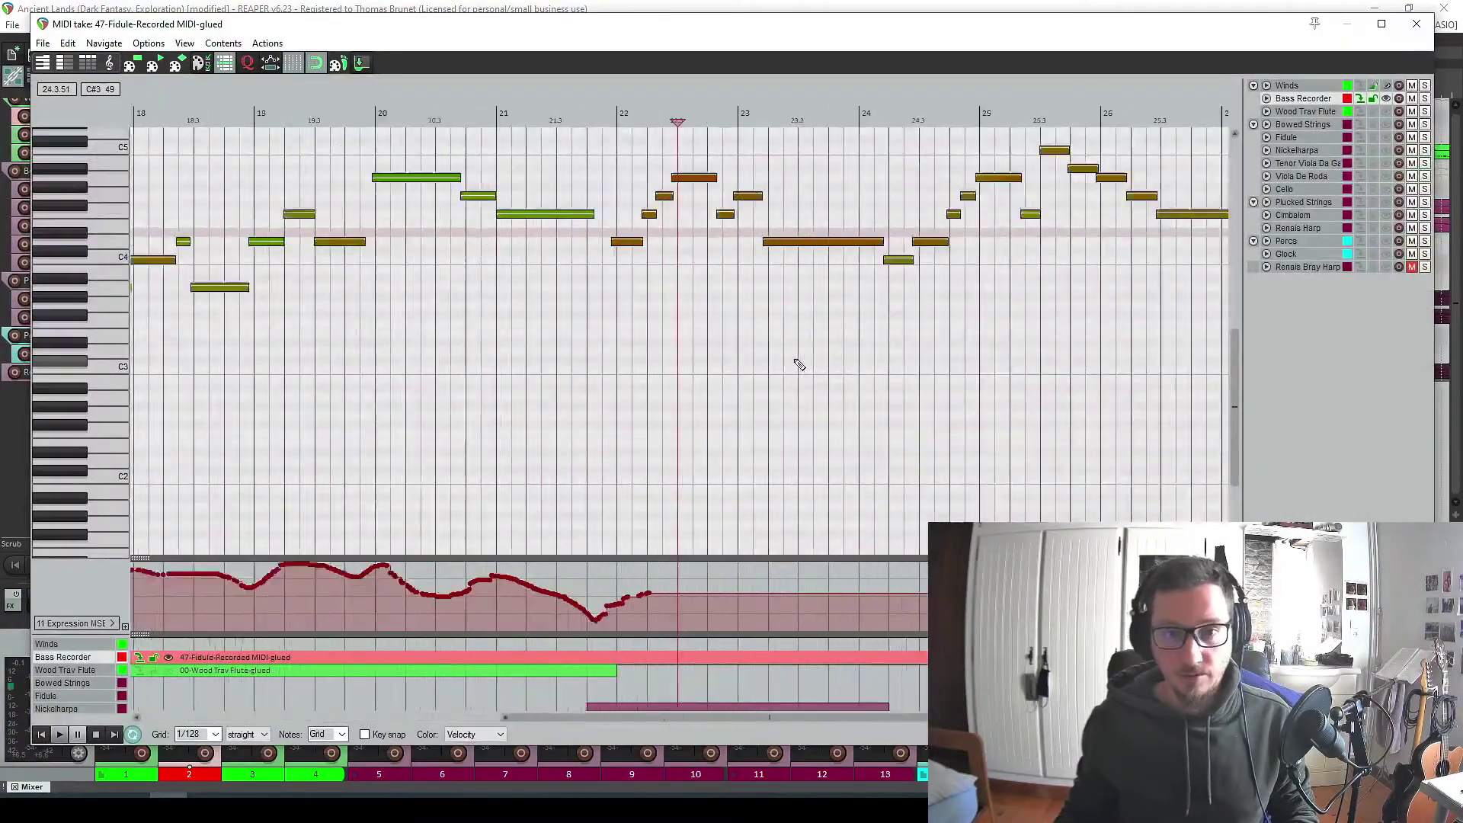
{"action": "scroll", "coordinate": [798, 365], "scroll_direction": "up", "scroll_amount": 4}
{"action": "left_click", "coordinate": [457, 111]}
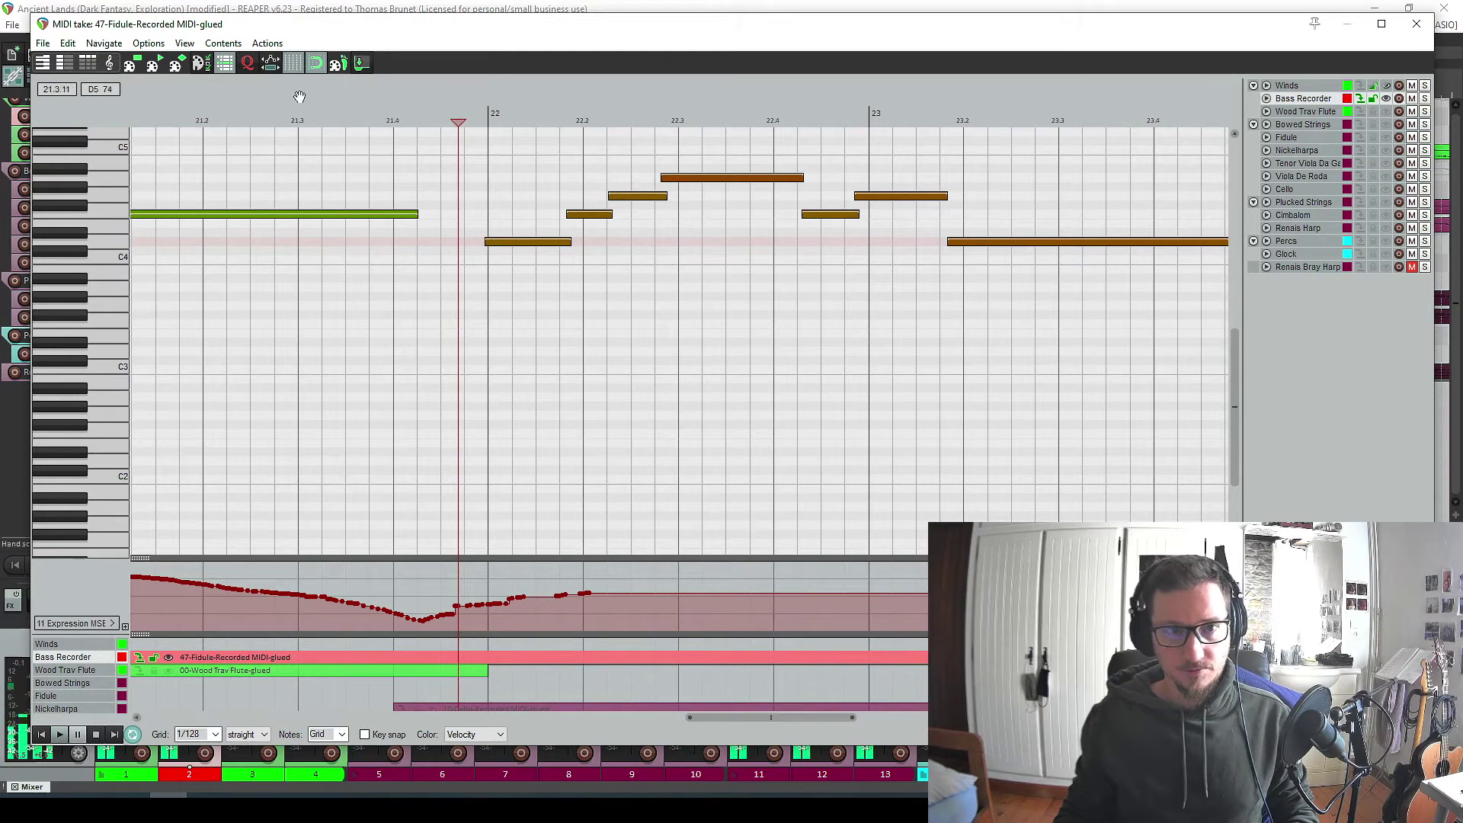
{"action": "key", "text": "space"}
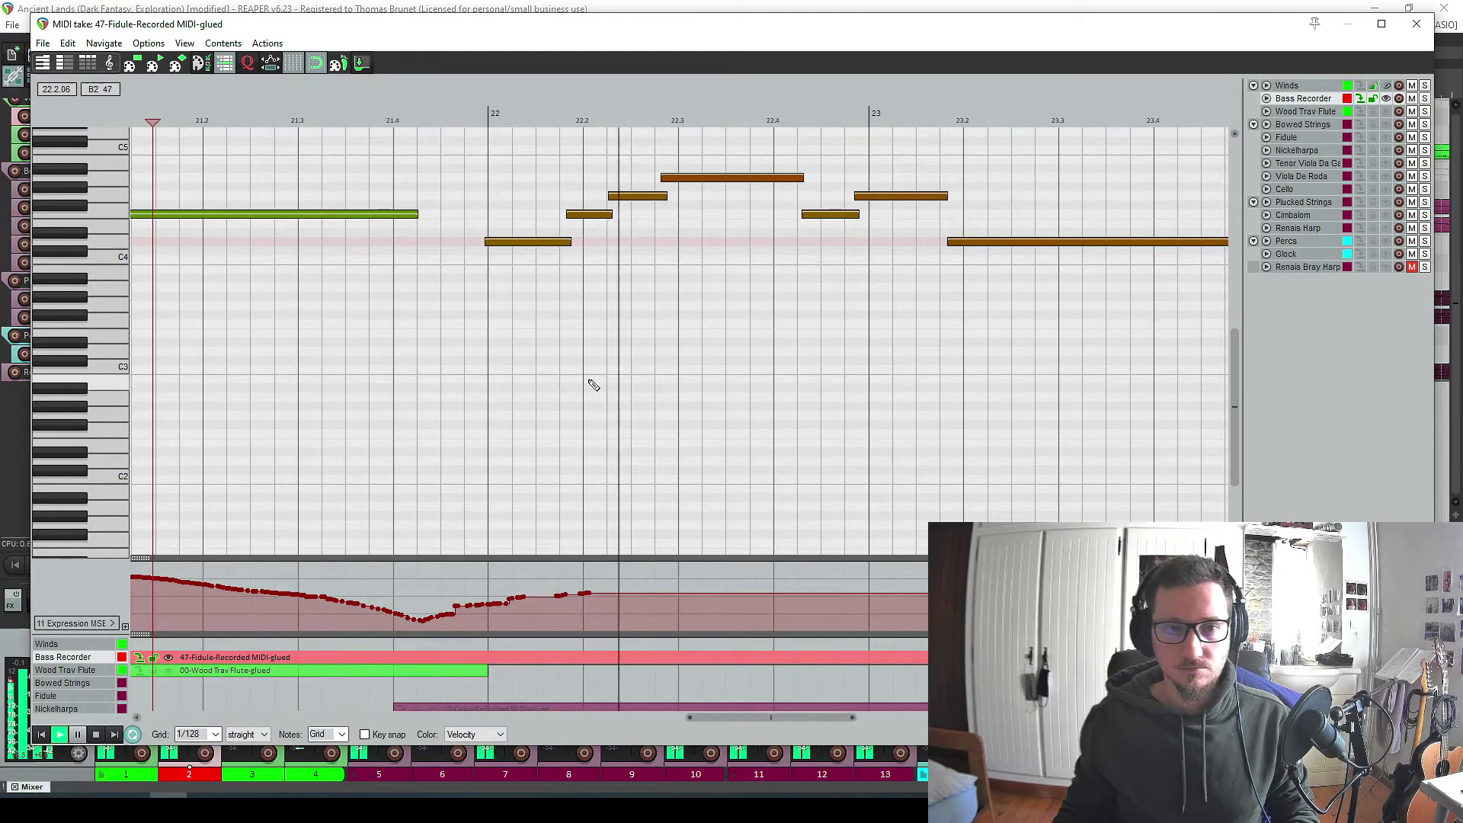
{"action": "left_click", "coordinate": [1413, 29]}
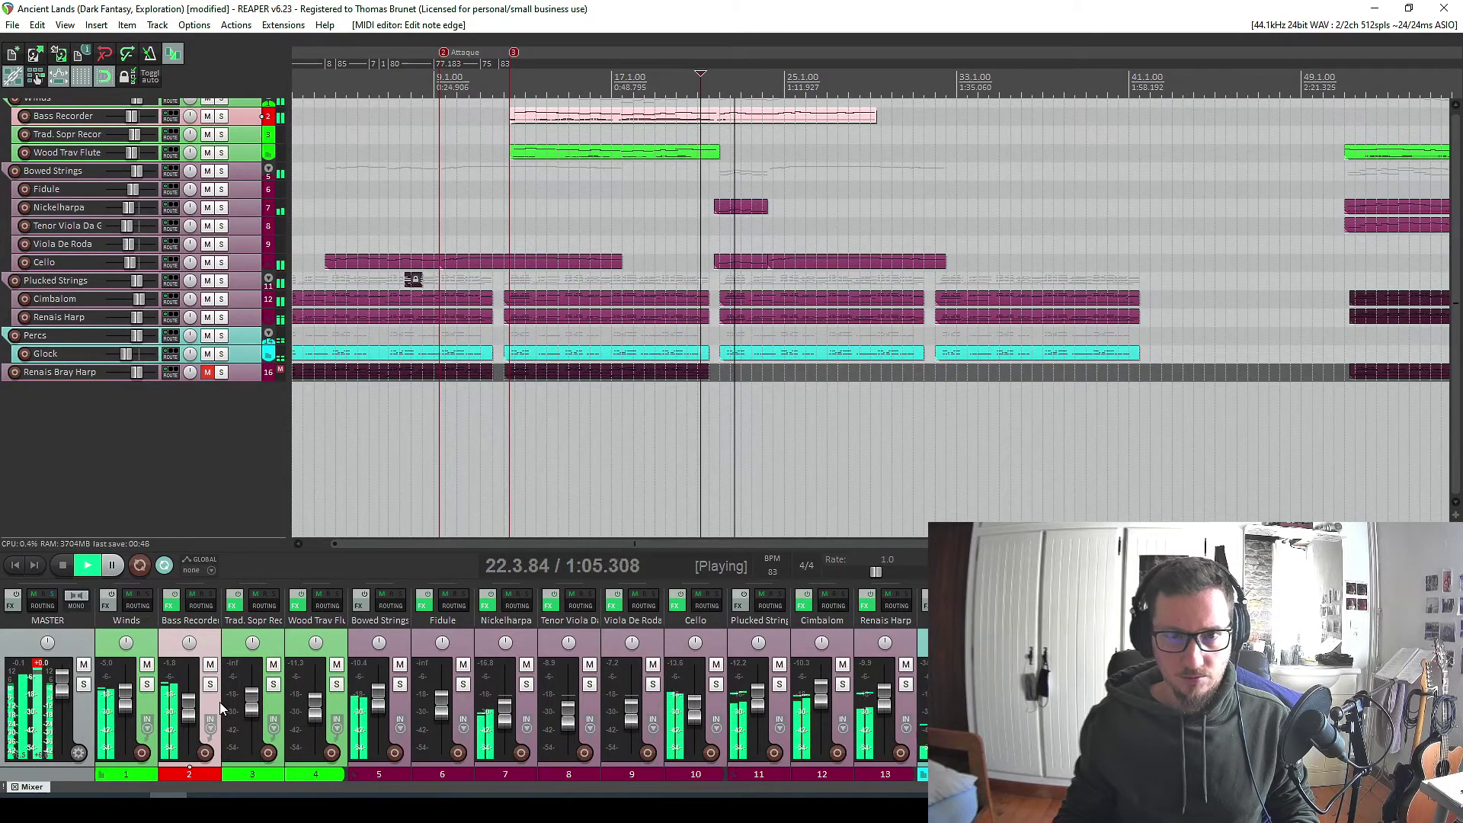
Reopen the Bass Recorder notes and make all melody notes after bar 22's first note start slightly later.
{"action": "double_click", "coordinate": [800, 116]}
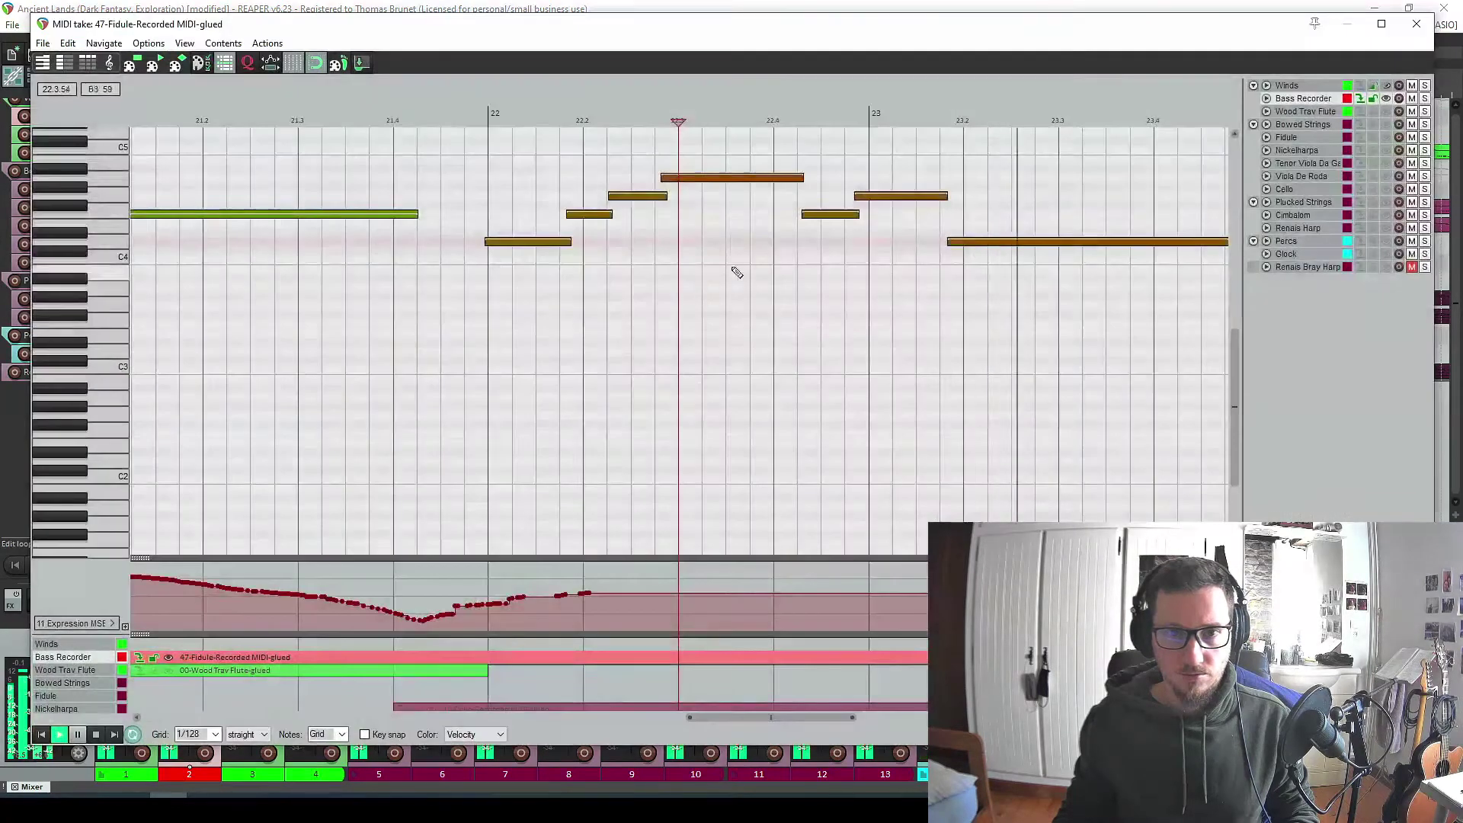
{"action": "left_click", "coordinate": [677, 247]}
{"action": "left_click", "coordinate": [495, 241]}
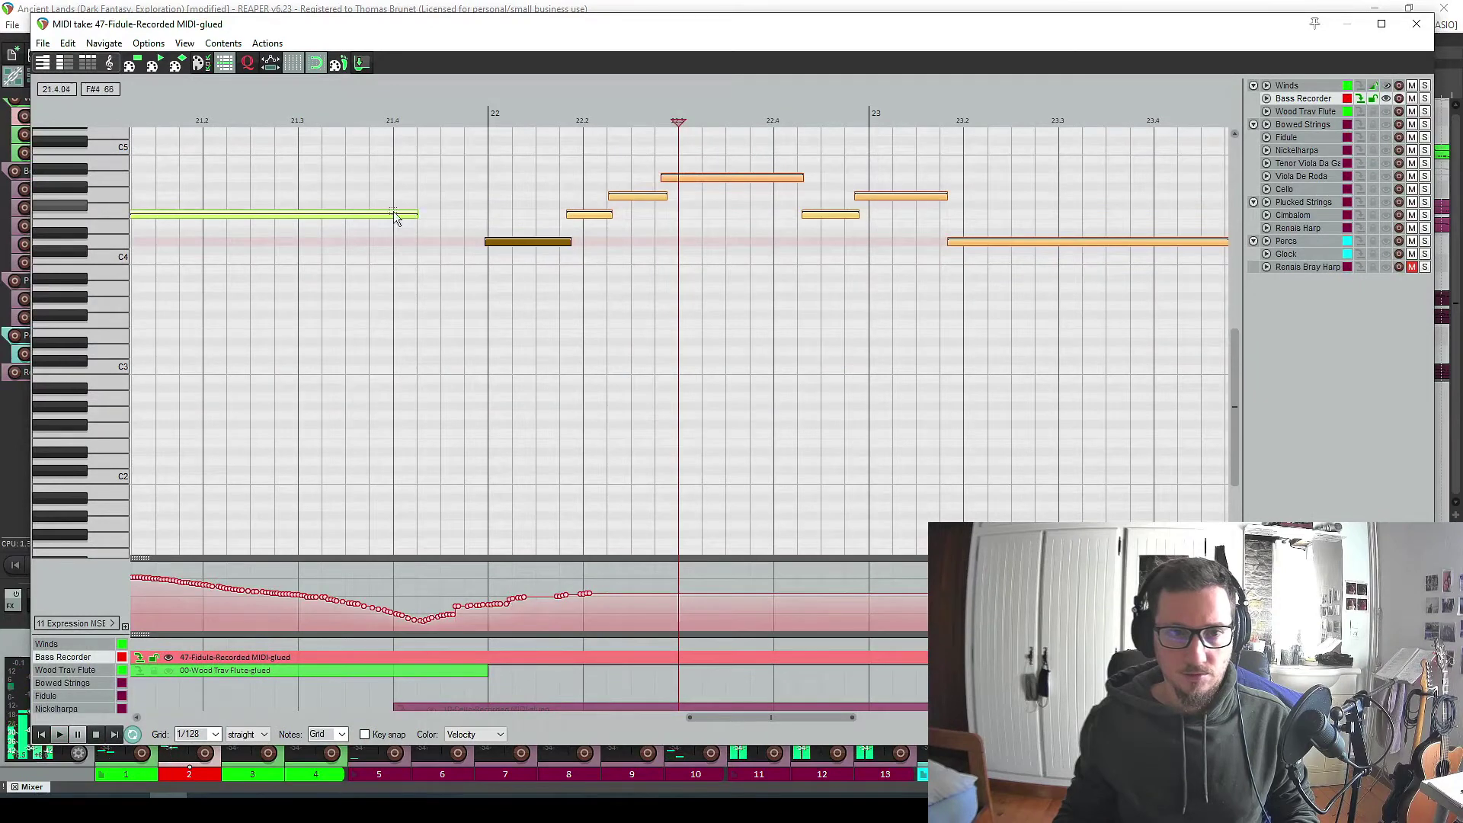
{"action": "scroll", "coordinate": [518, 201], "scroll_direction": "down", "scroll_amount": 8}
{"action": "left_click_drag", "start_coordinate": [656, 149], "coordinate": [1094, 297]}
{"action": "scroll", "coordinate": [669, 288], "scroll_direction": "up", "scroll_amount": 8}
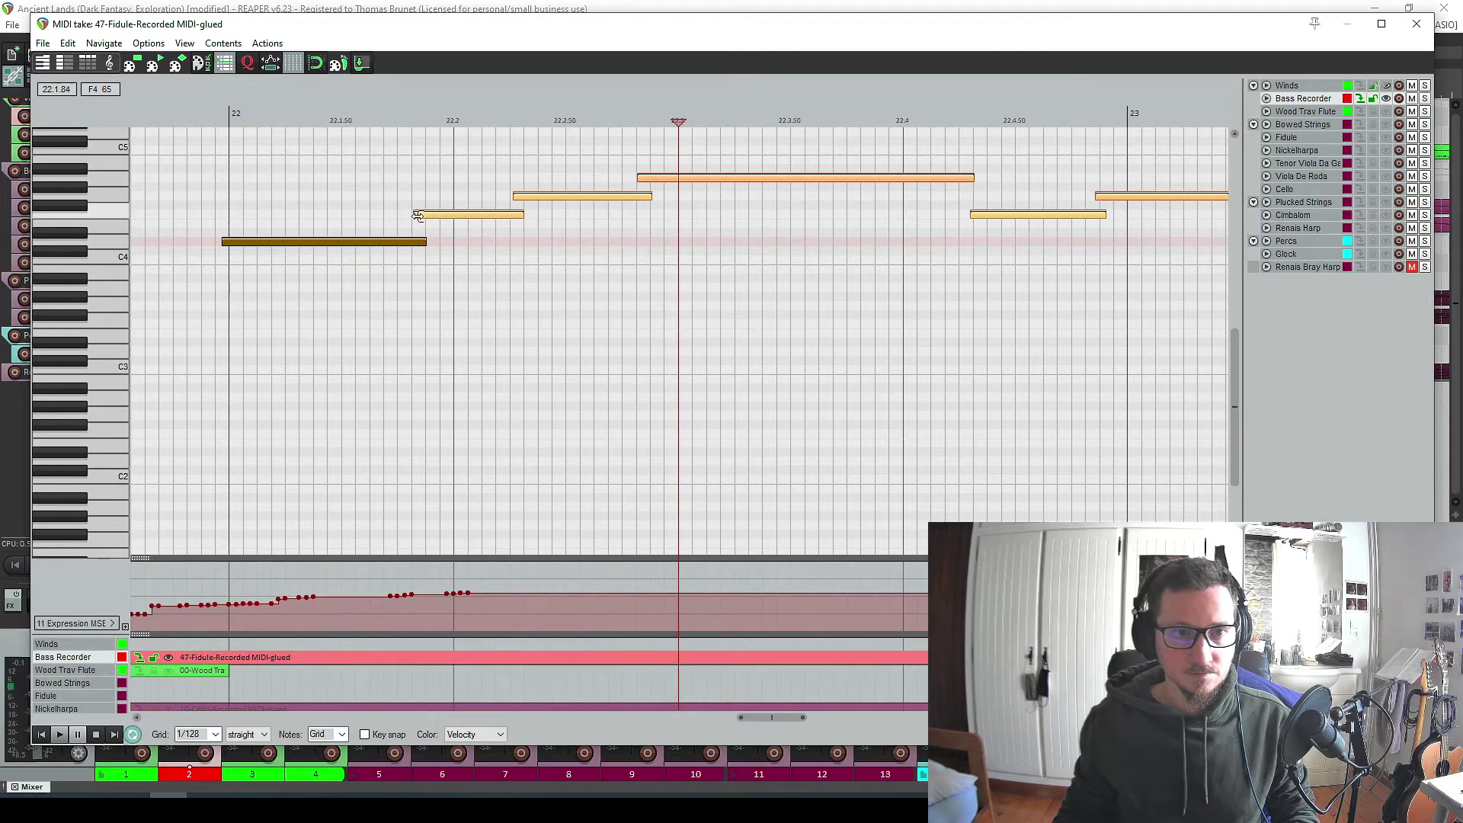
{"action": "left_click_drag", "start_coordinate": [416, 217], "coordinate": [430, 217]}
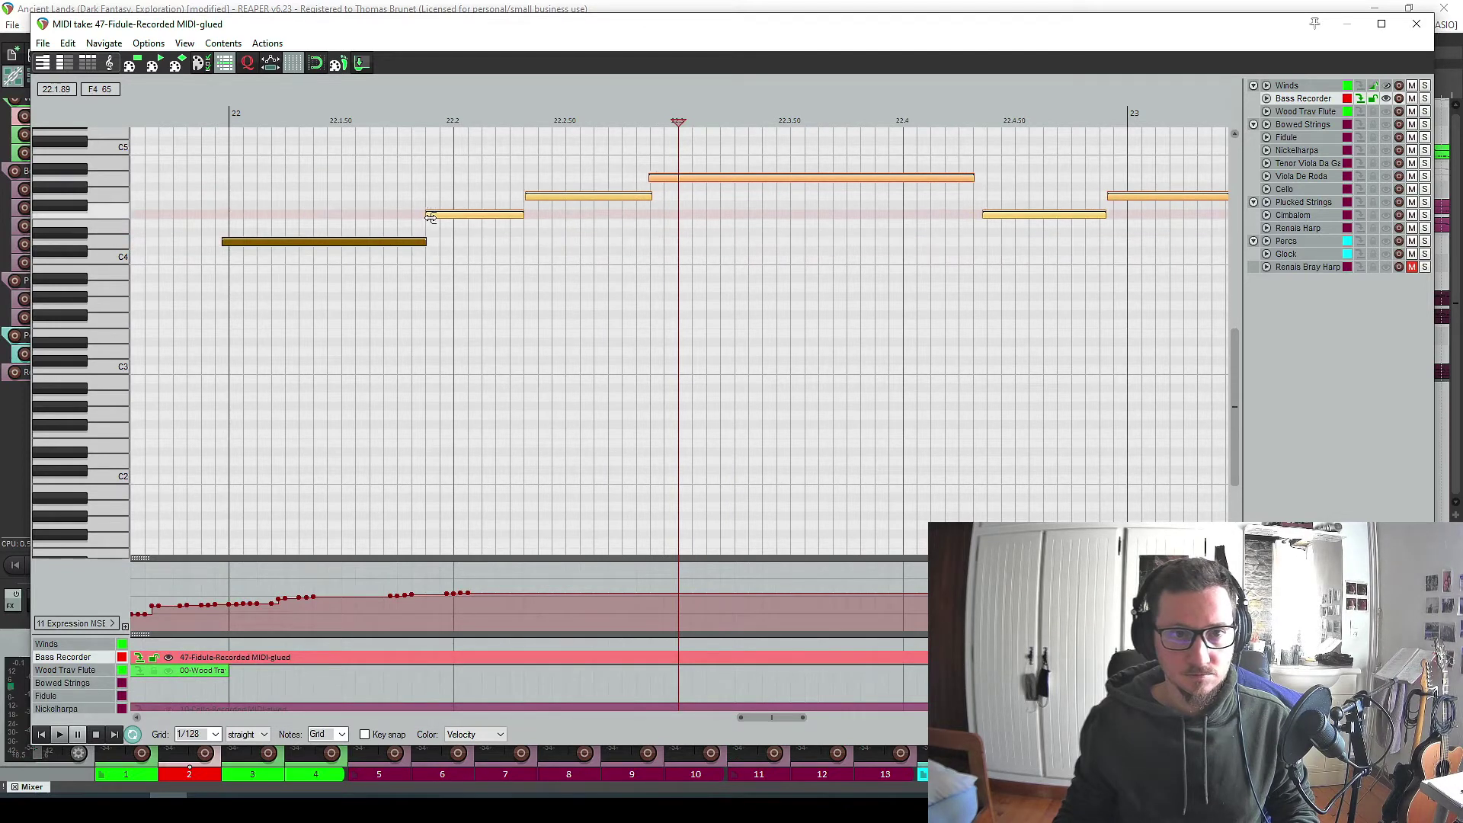
Play the melody from just before bar 22 and set the note grid to 1/8.
{"action": "left_click", "coordinate": [186, 116]}
{"action": "key", "text": "space"}
{"action": "scroll", "coordinate": [181, 733], "scroll_direction": "down", "scroll_amount": 4}
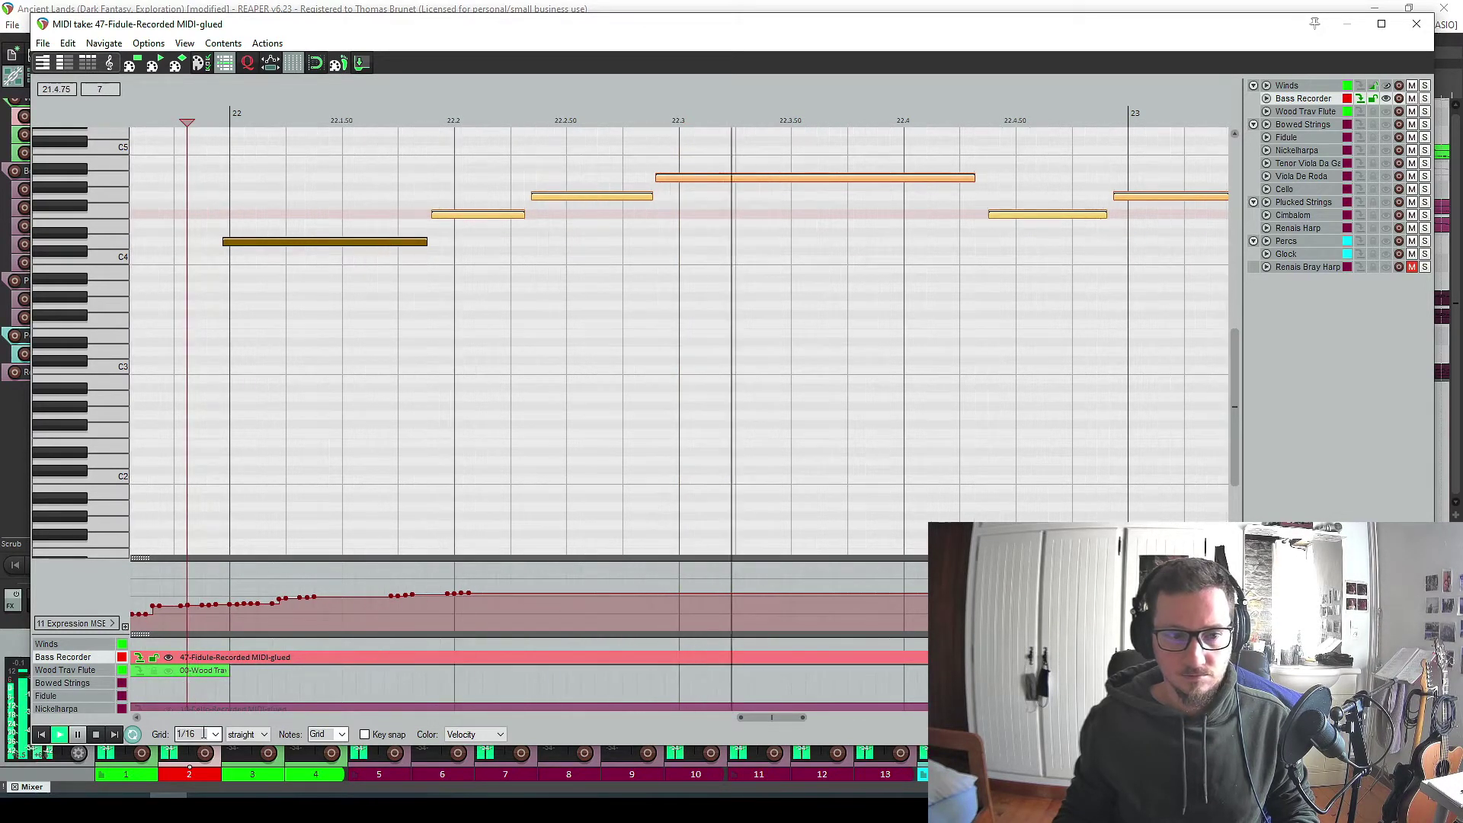
{"action": "scroll", "coordinate": [473, 234], "scroll_direction": "up", "scroll_amount": 3}
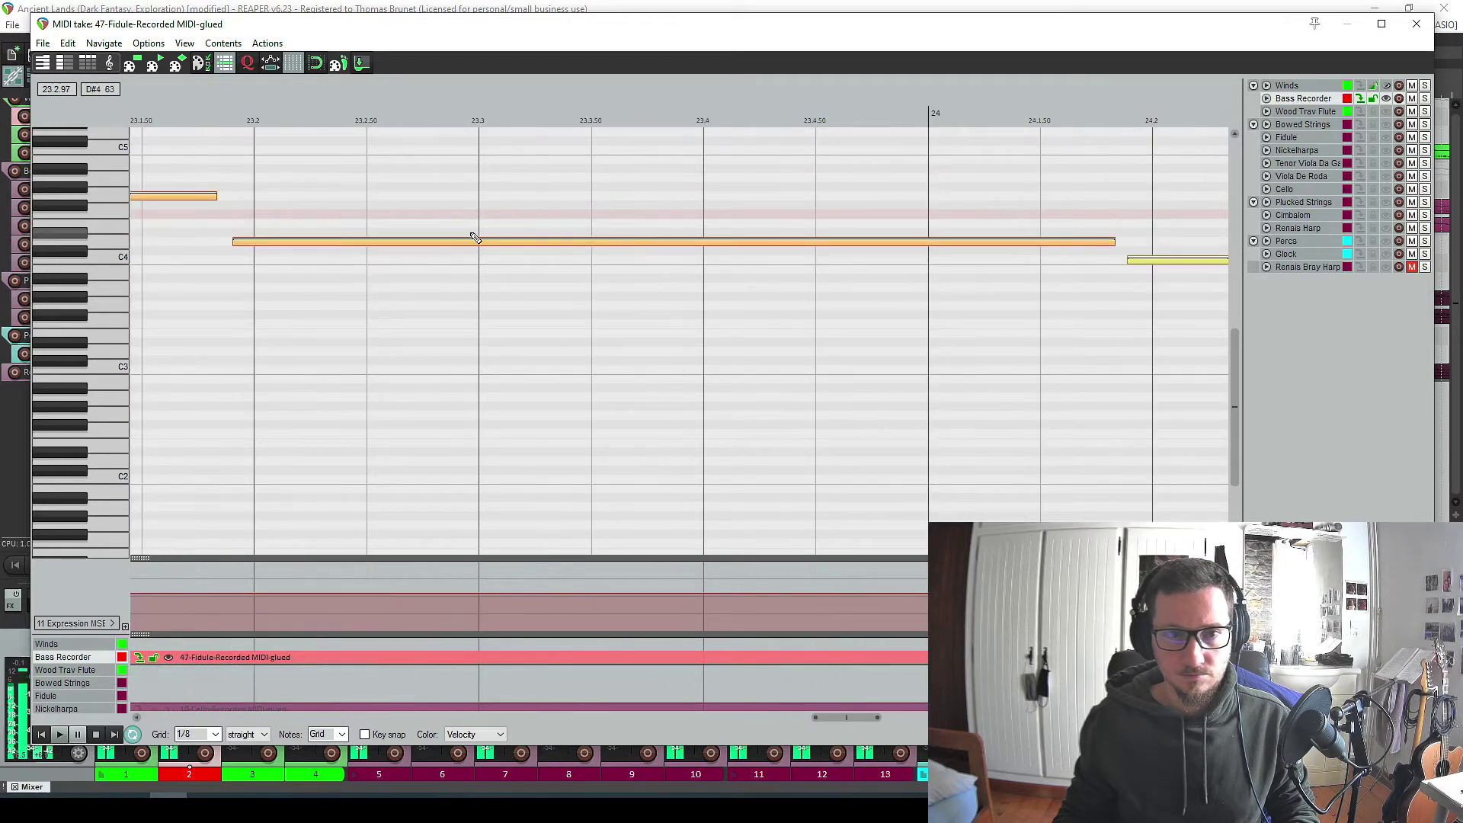
{"action": "scroll", "coordinate": [412, 232], "scroll_direction": "down", "scroll_amount": 3}
{"action": "key", "text": "space"}
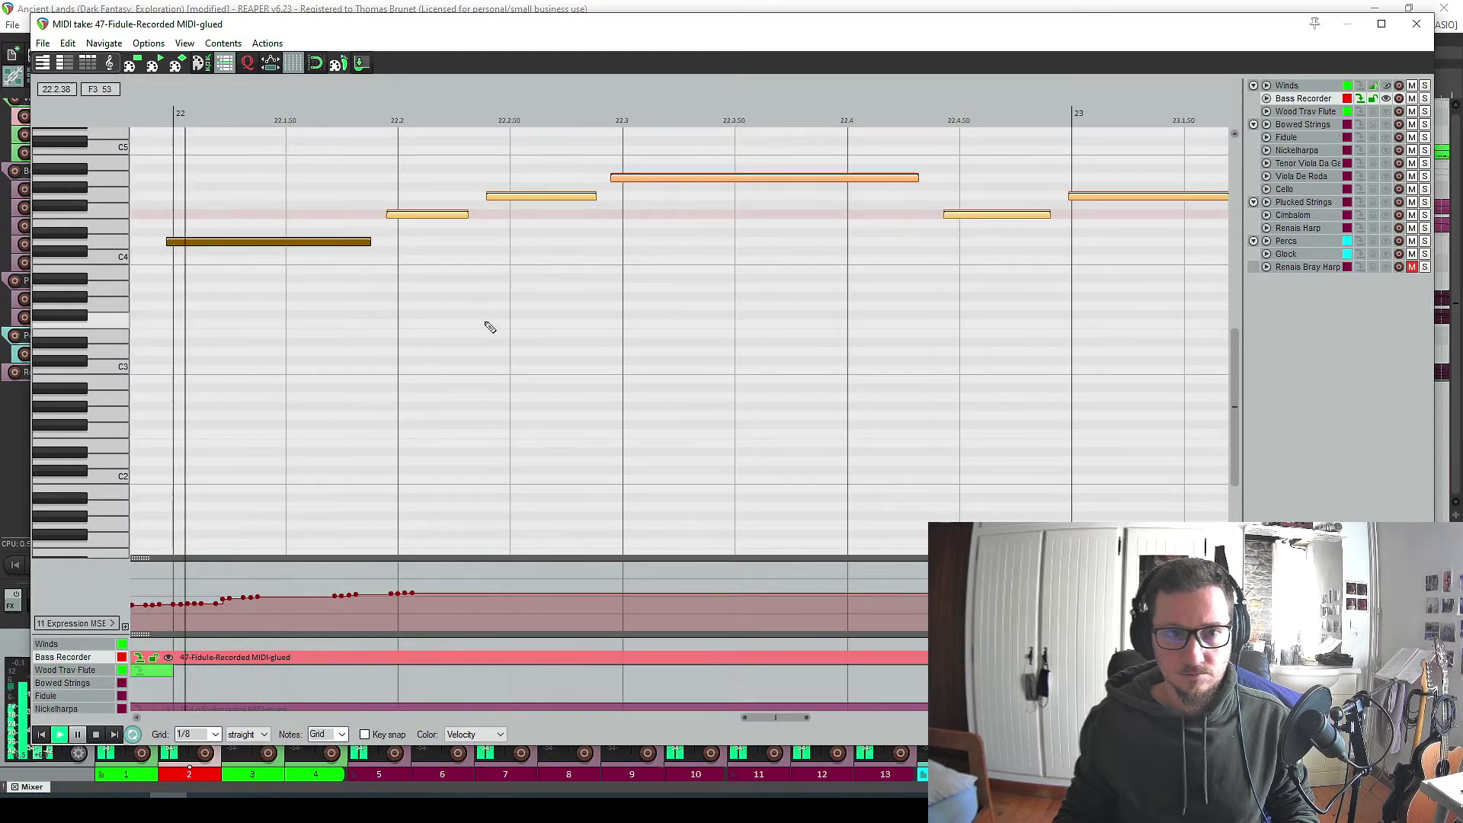
Lengthen bar 22's first note to reach the next note and extend the ends of the following selected notes so they connect.
{"action": "left_click_drag", "start_coordinate": [371, 243], "coordinate": [387, 242]}
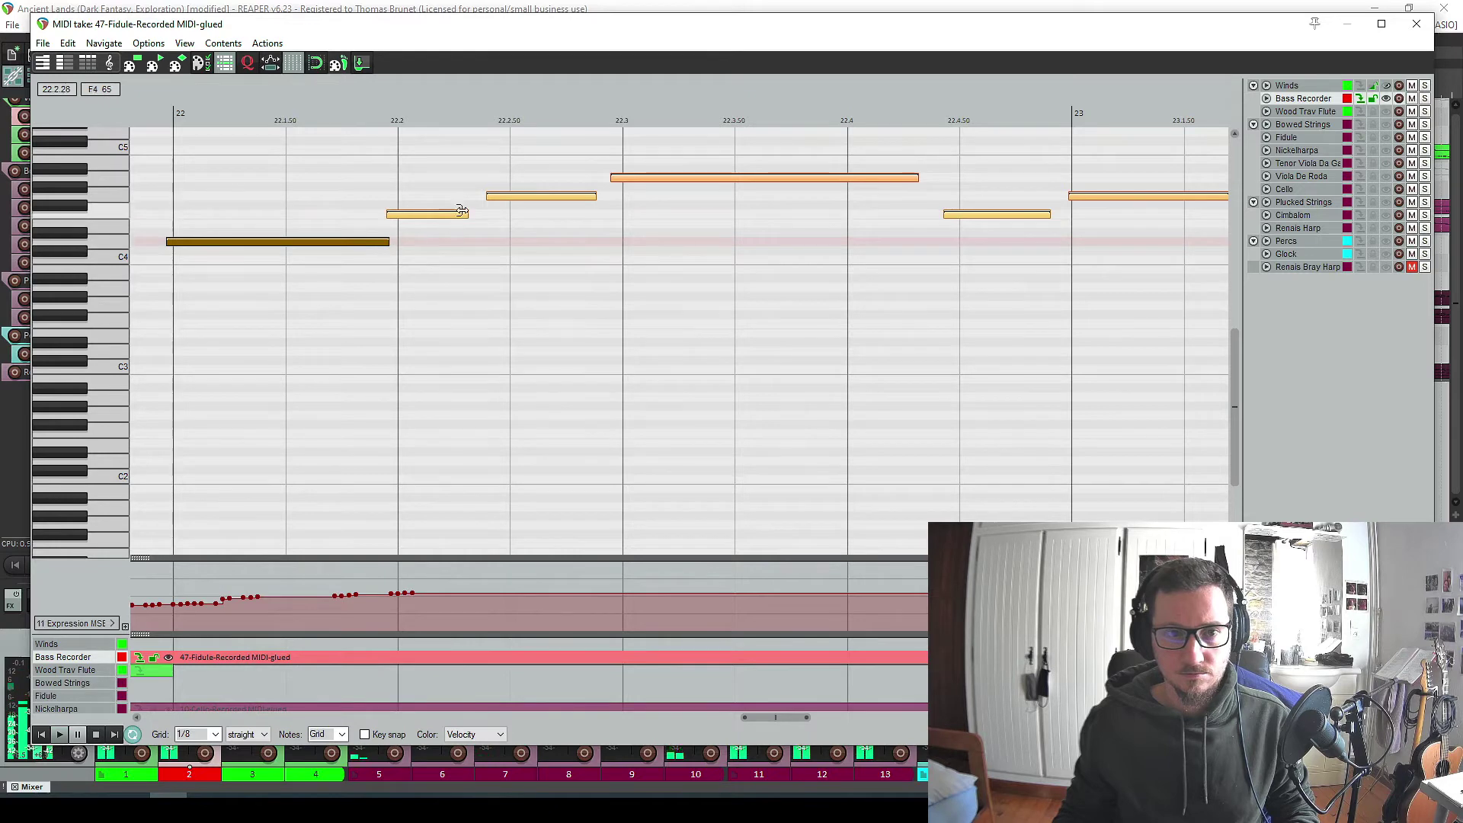
{"action": "left_click_drag", "start_coordinate": [467, 214], "coordinate": [493, 214]}
{"action": "key", "text": "space"}
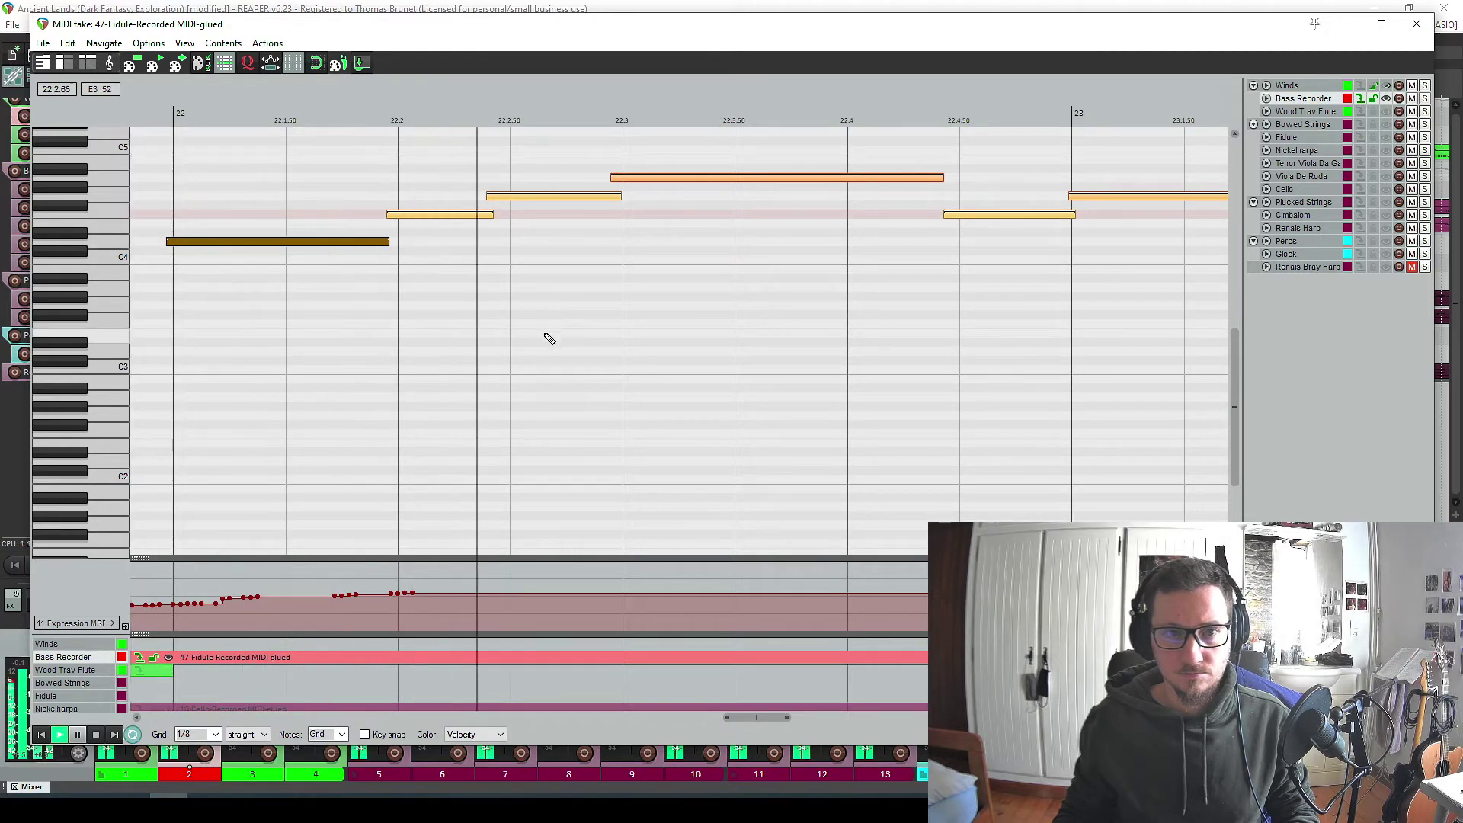
Shorten the end of the long note that starts in bar 23 while the melody plays.
{"action": "scroll", "coordinate": [724, 343], "scroll_direction": "down", "scroll_amount": 2}
{"action": "scroll", "coordinate": [872, 366], "scroll_direction": "down", "scroll_amount": 2}
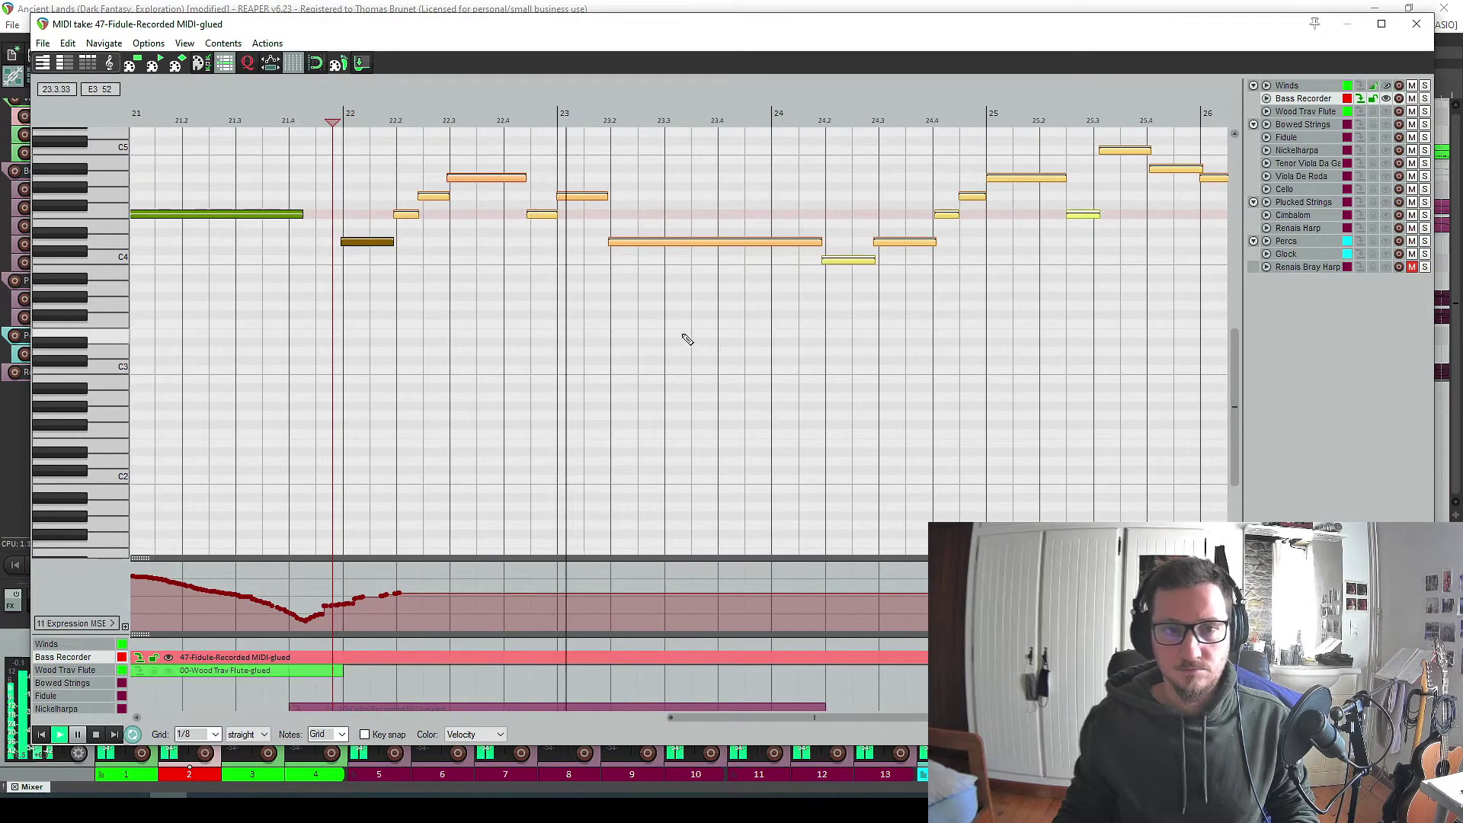
{"action": "left_click", "coordinate": [819, 242]}
{"action": "left_click_drag", "start_coordinate": [820, 242], "coordinate": [799, 242]}
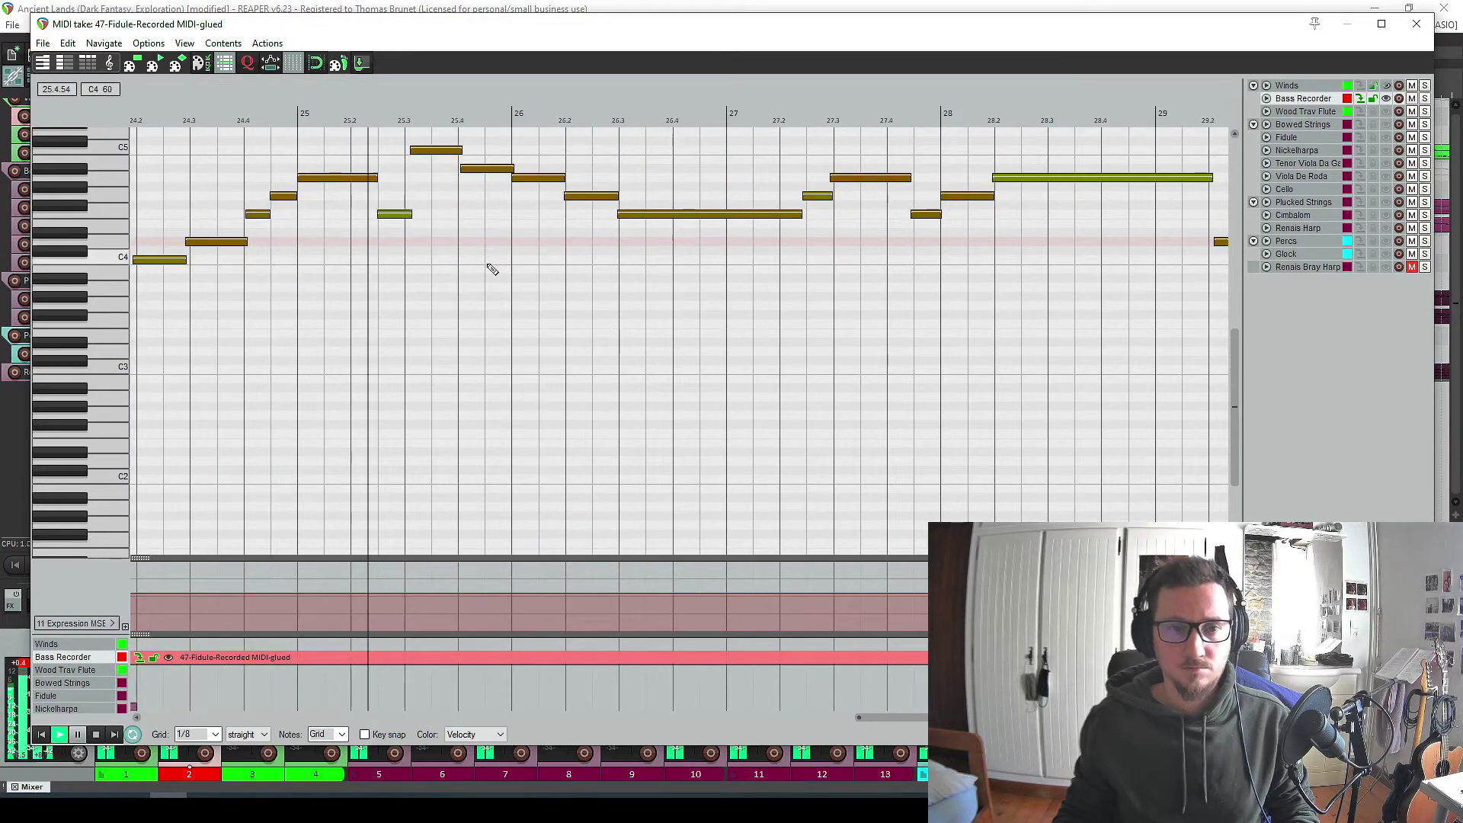
Make the highest note in bar 25 start slightly earlier and play the passage from bar 25.
{"action": "left_click_drag", "start_coordinate": [412, 152], "coordinate": [404, 152]}
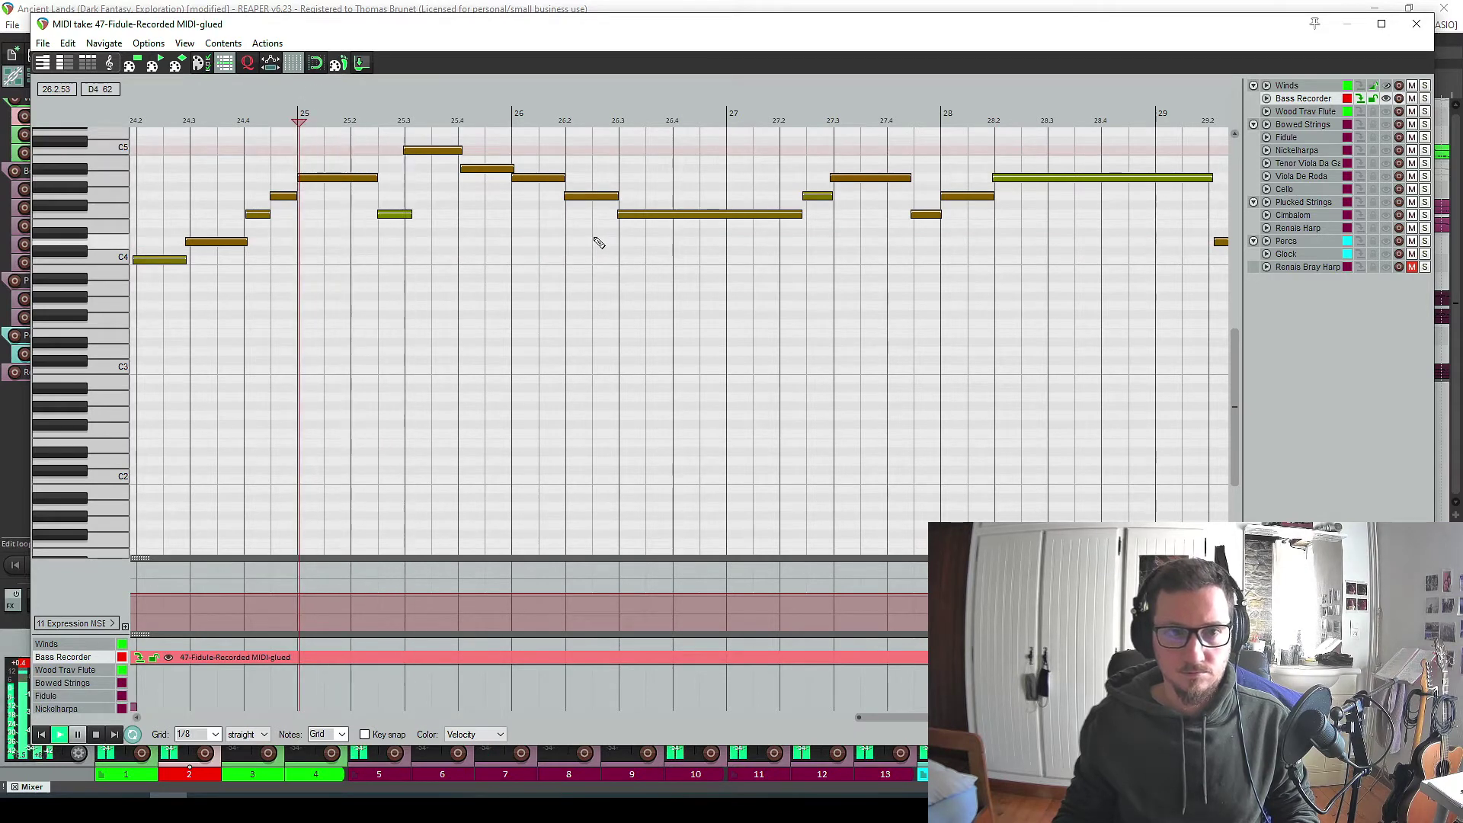
{"action": "key", "text": "space"}
{"action": "key", "text": "space"}
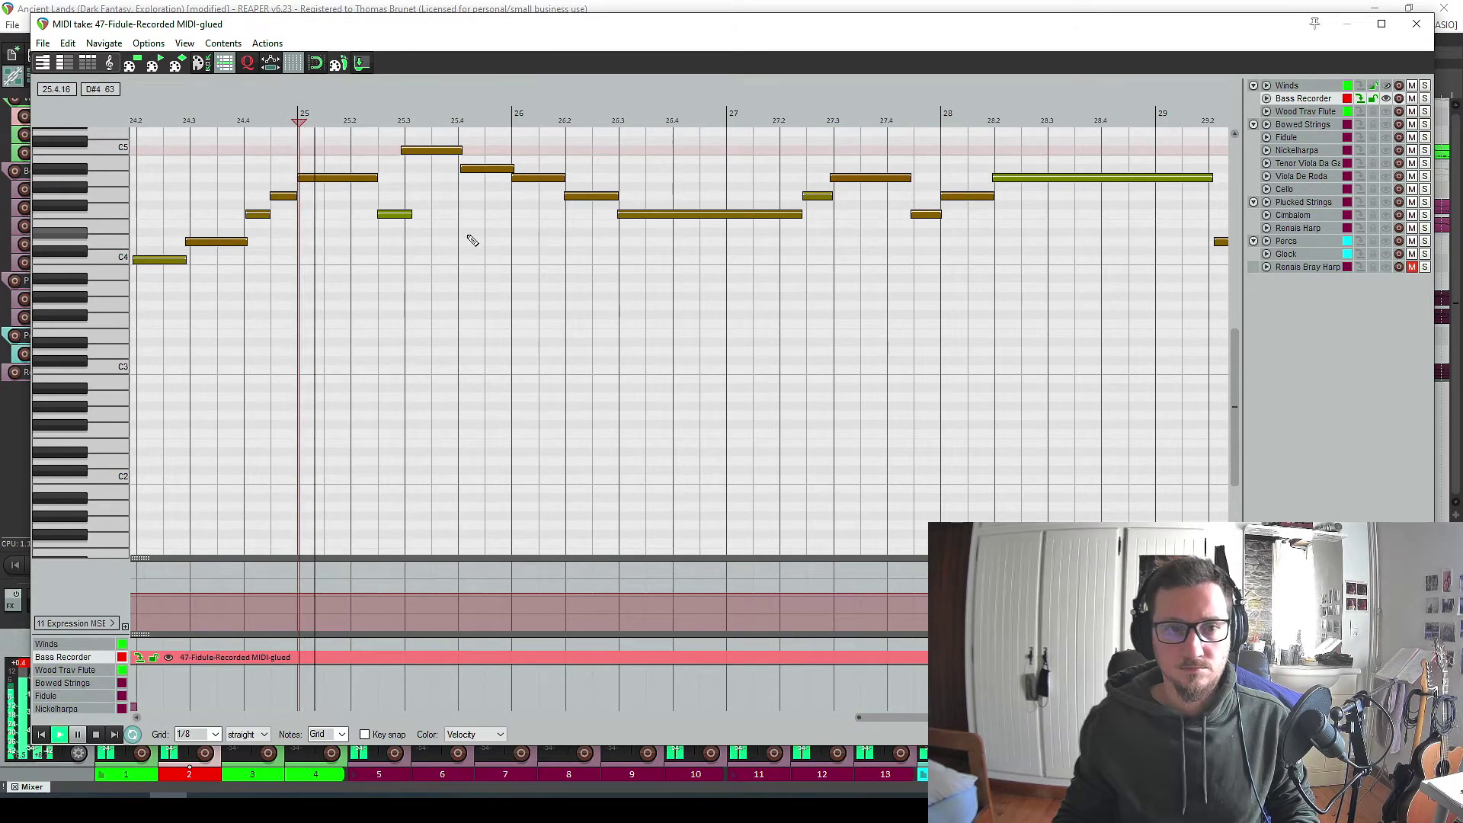
Start bar 25's highest note a touch earlier again and play the melody from just before bar 25.
{"action": "key", "text": "space"}
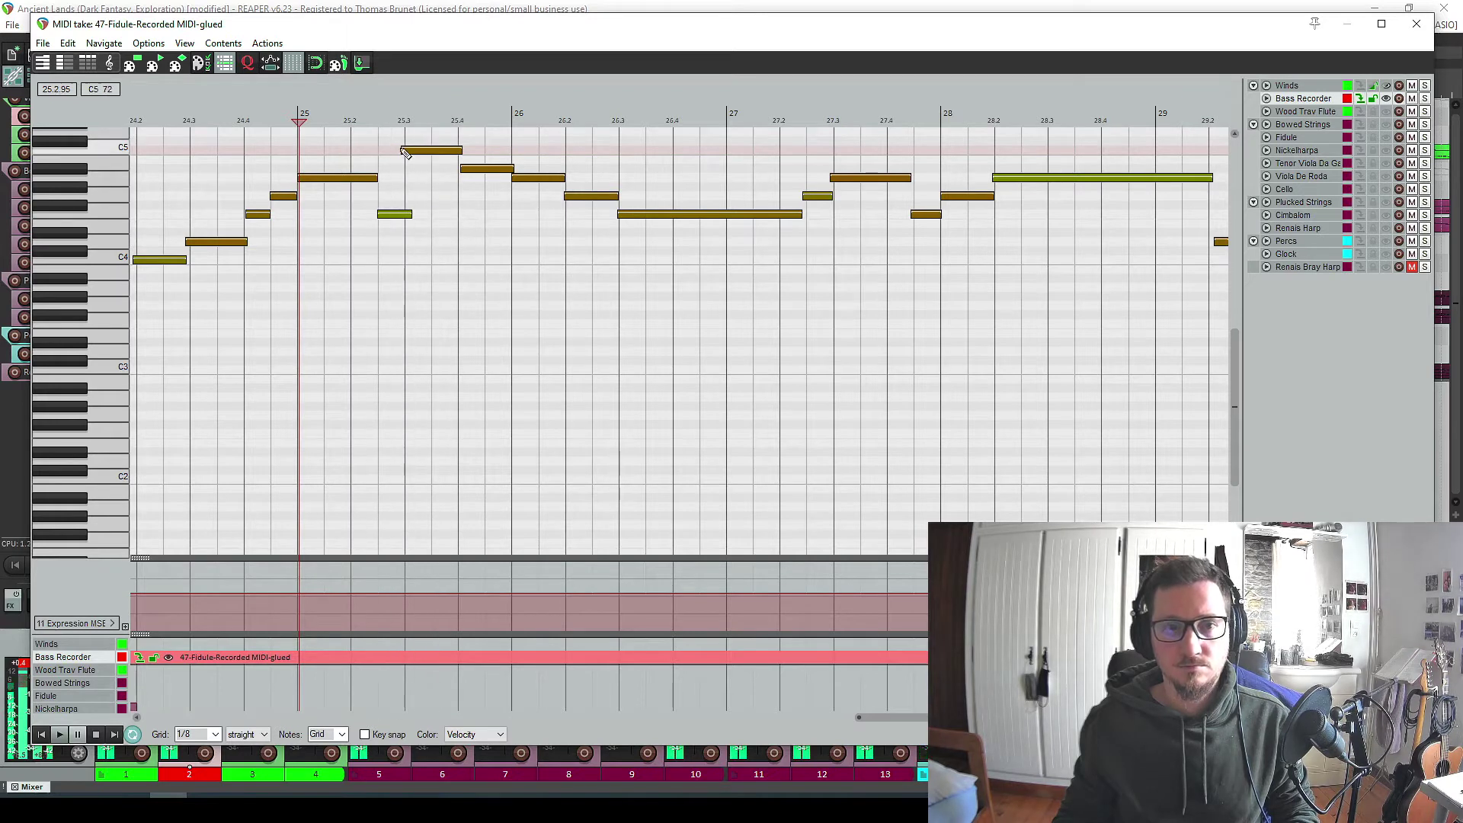
{"action": "left_click", "coordinate": [403, 150]}
{"action": "scroll", "coordinate": [515, 185], "scroll_direction": "up", "scroll_amount": 2}
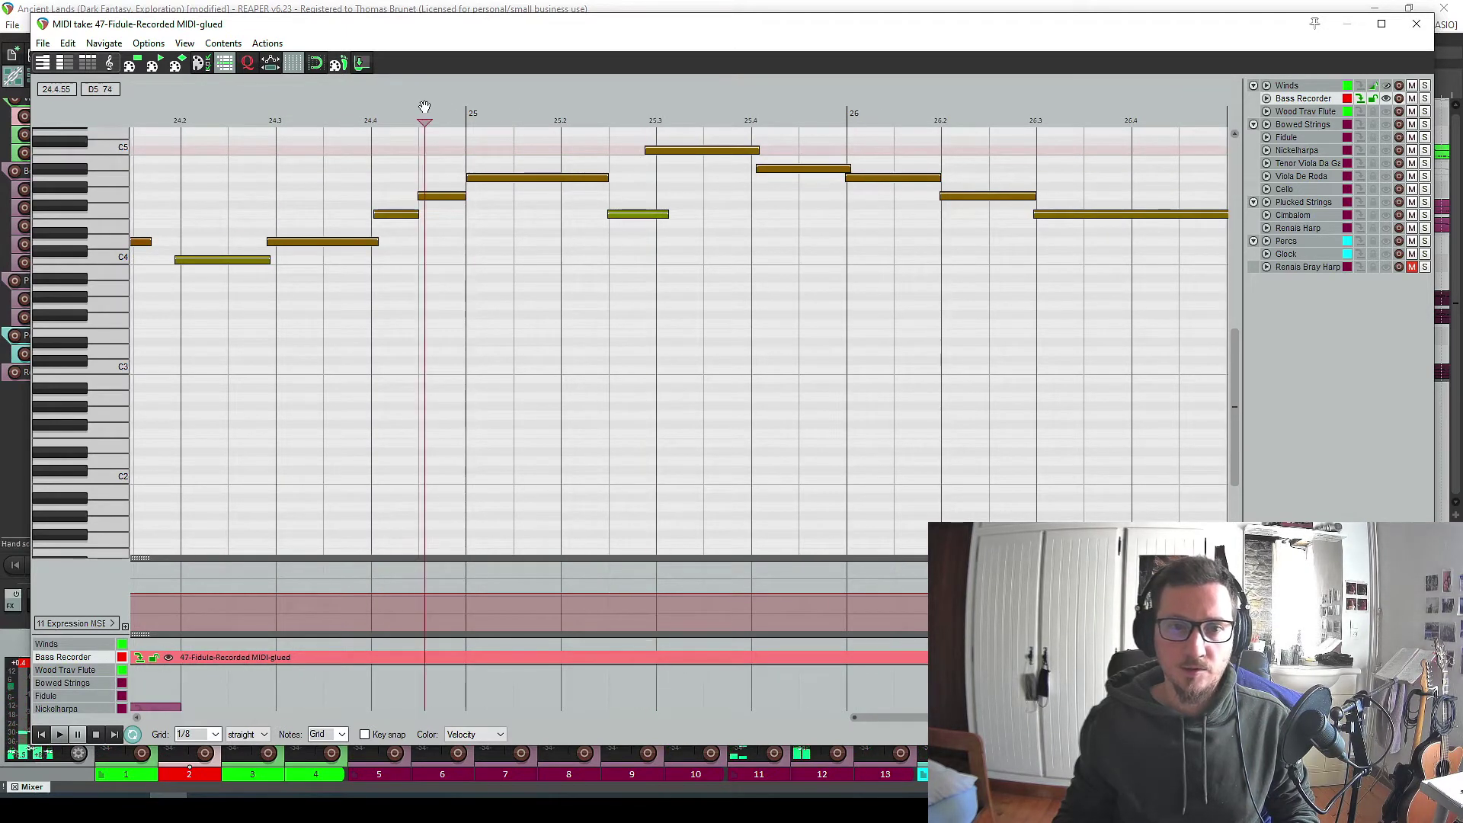
{"action": "key", "text": "space"}
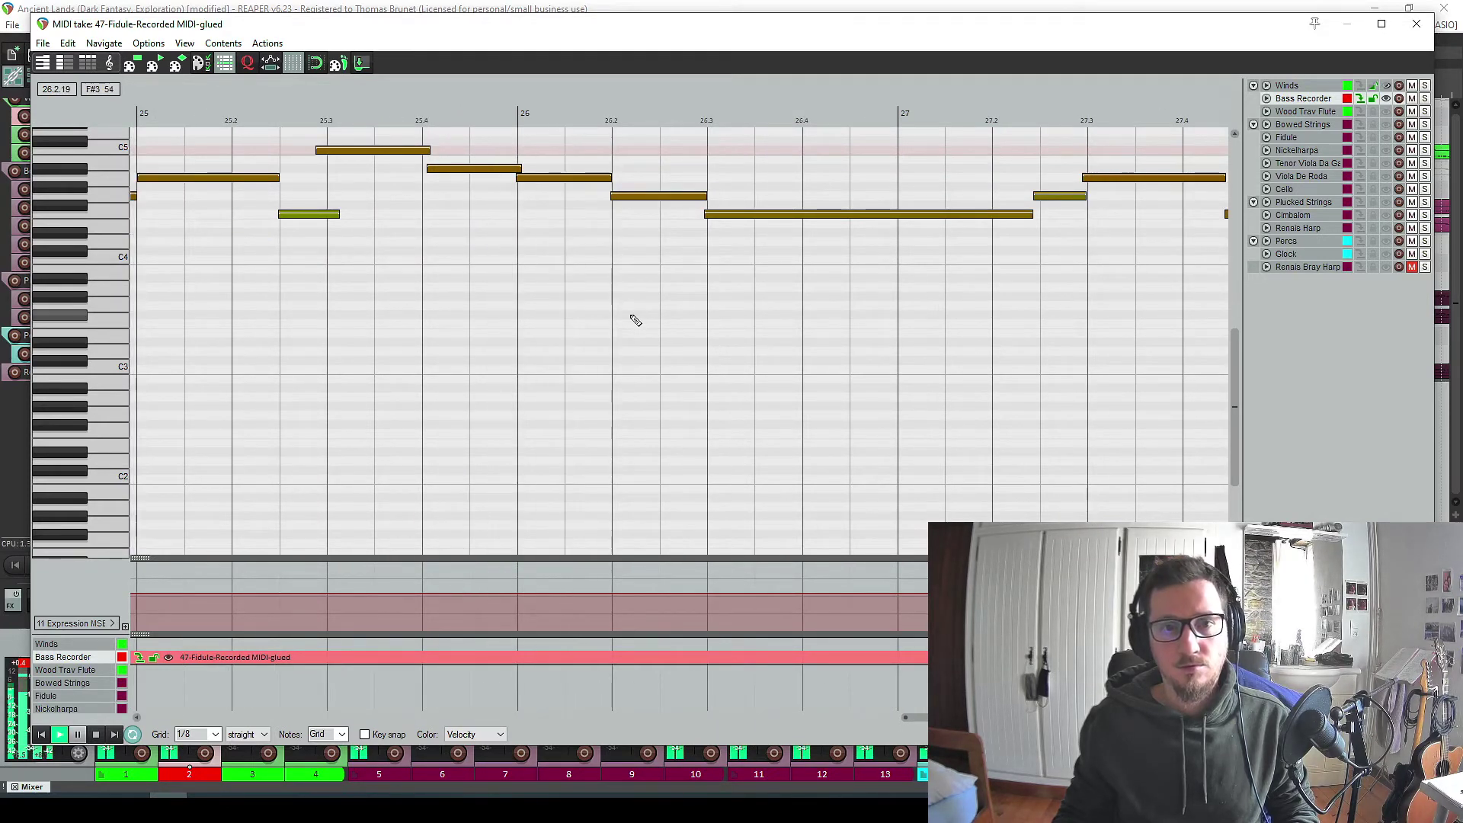
{"action": "key", "text": "space"}
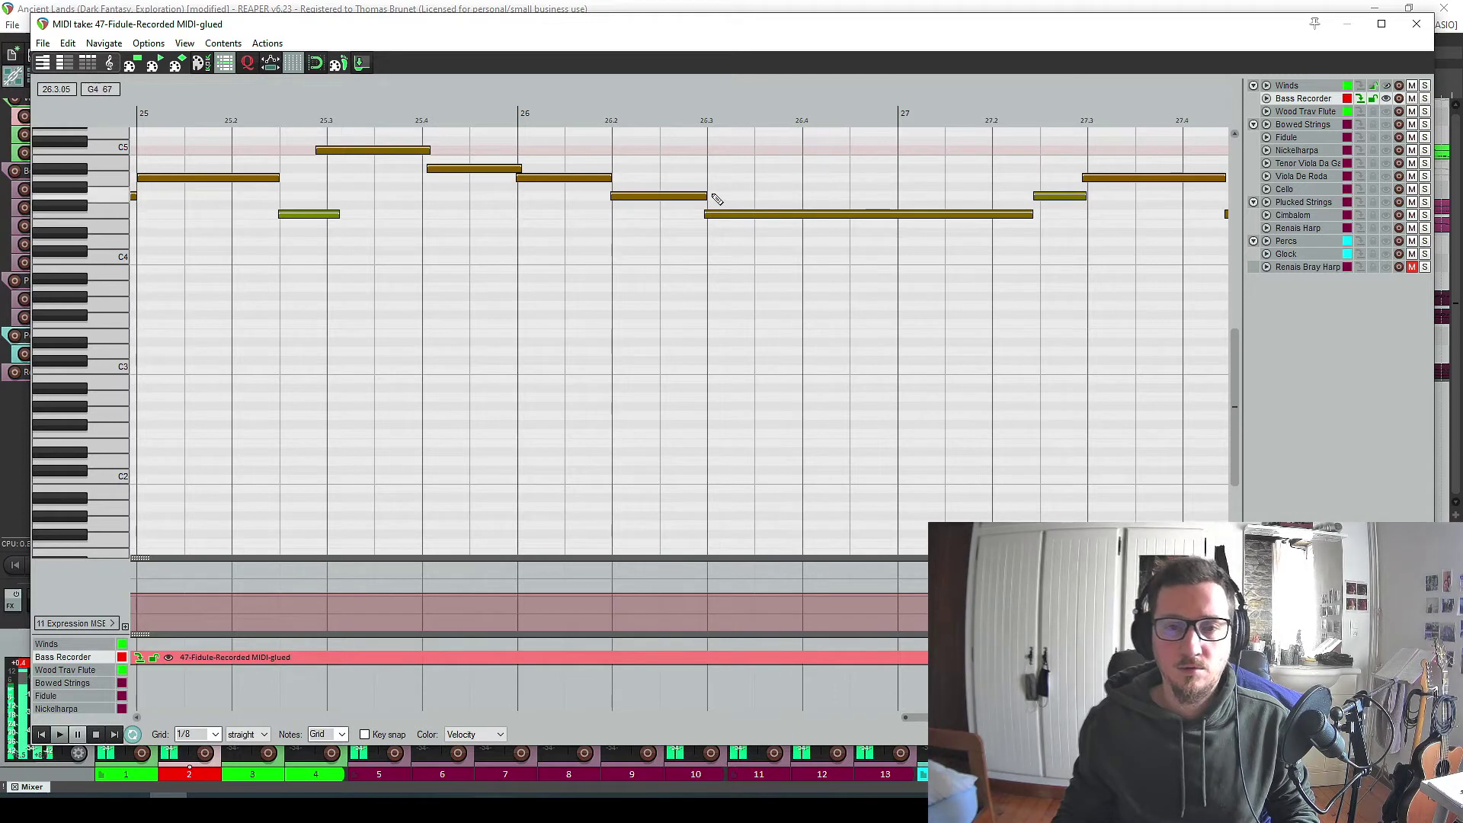
Move the boundary between bar 26's first two notes half a beat later and shorten the end of the long note that follows them.
{"action": "left_click_drag", "start_coordinate": [612, 196], "coordinate": [658, 178]}
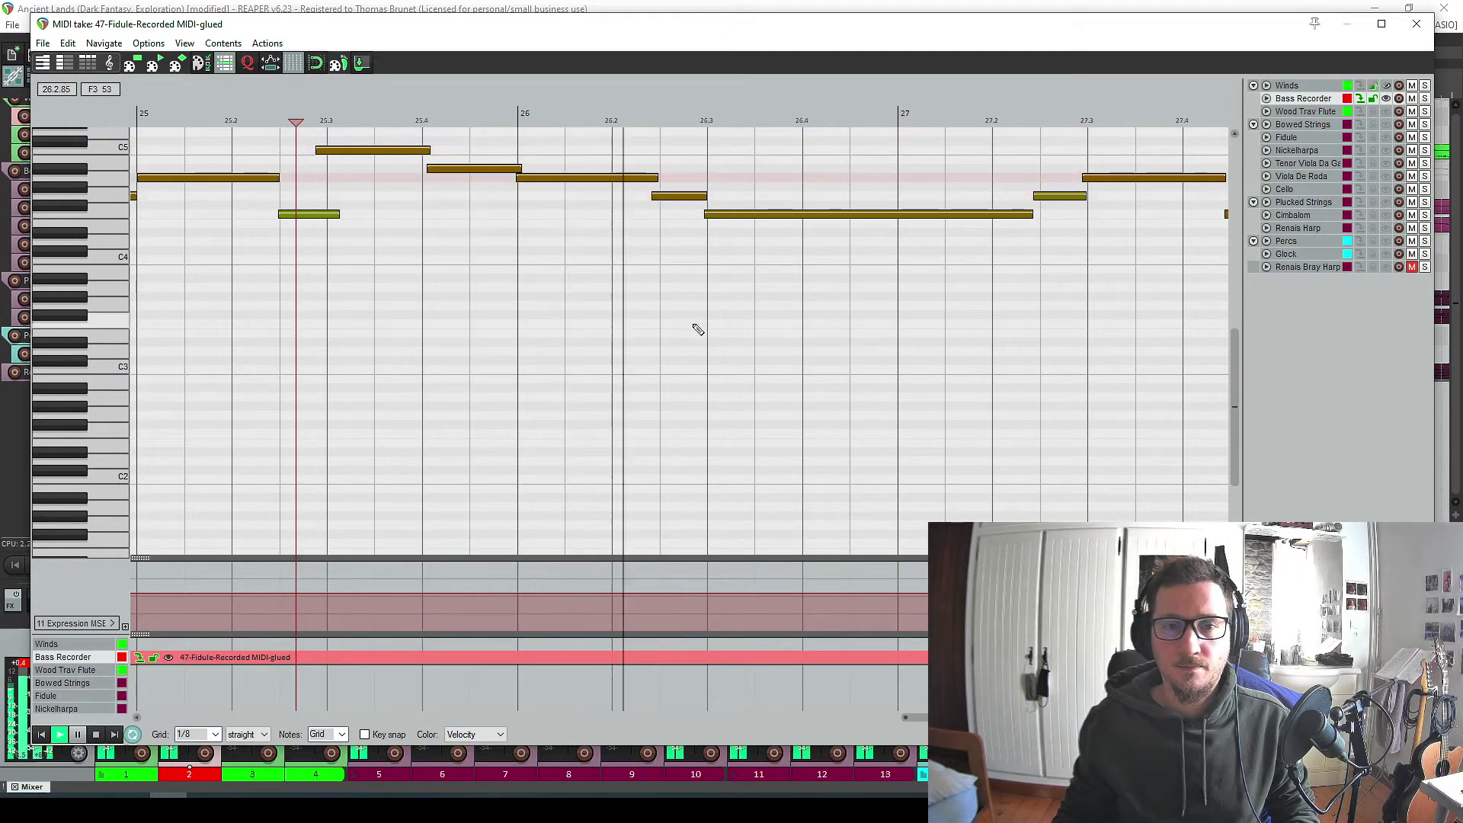
{"action": "scroll", "coordinate": [698, 304], "scroll_direction": "down", "scroll_amount": 6}
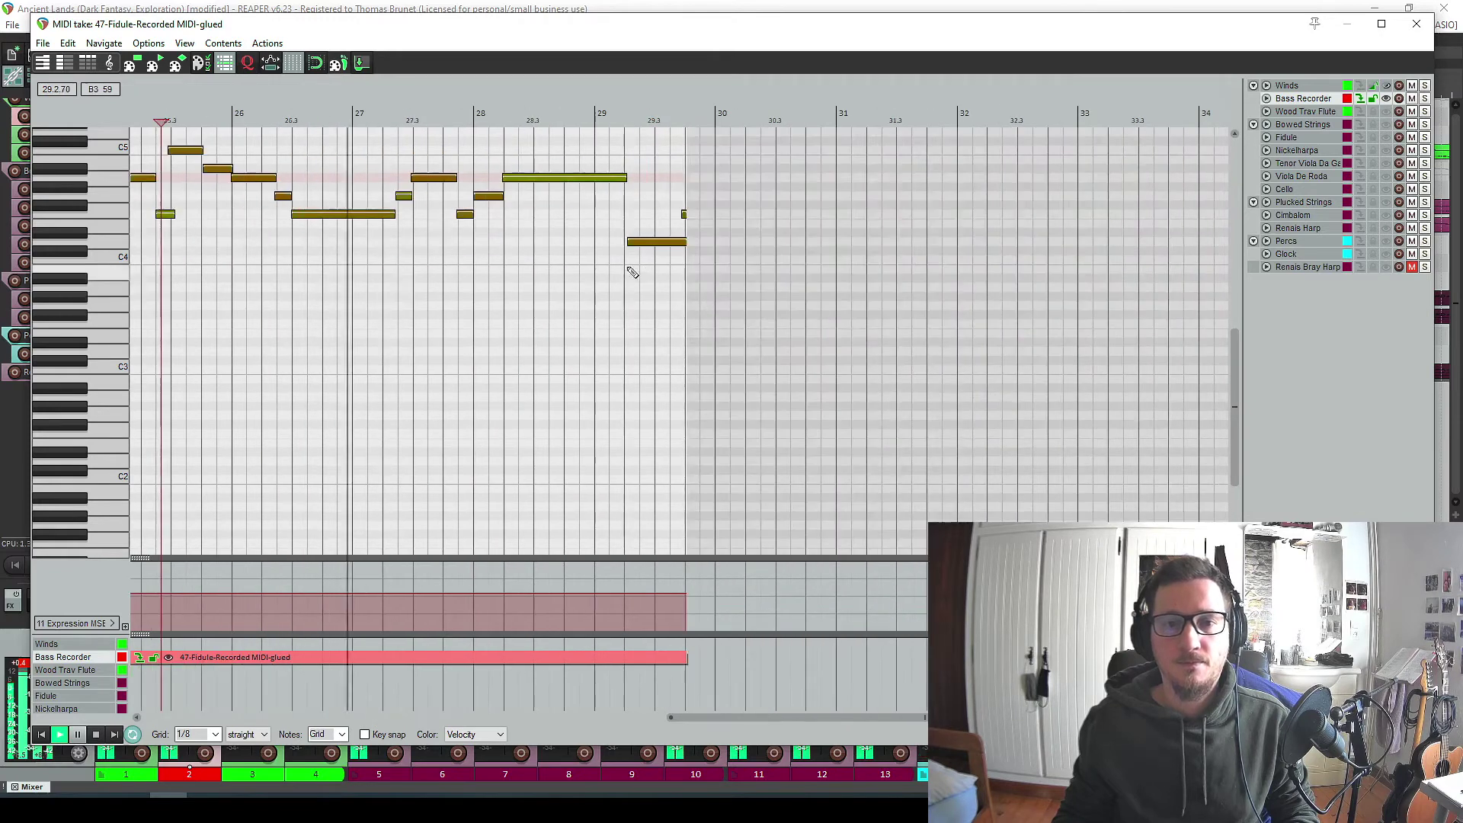
{"action": "left_click_drag", "start_coordinate": [395, 215], "coordinate": [382, 214]}
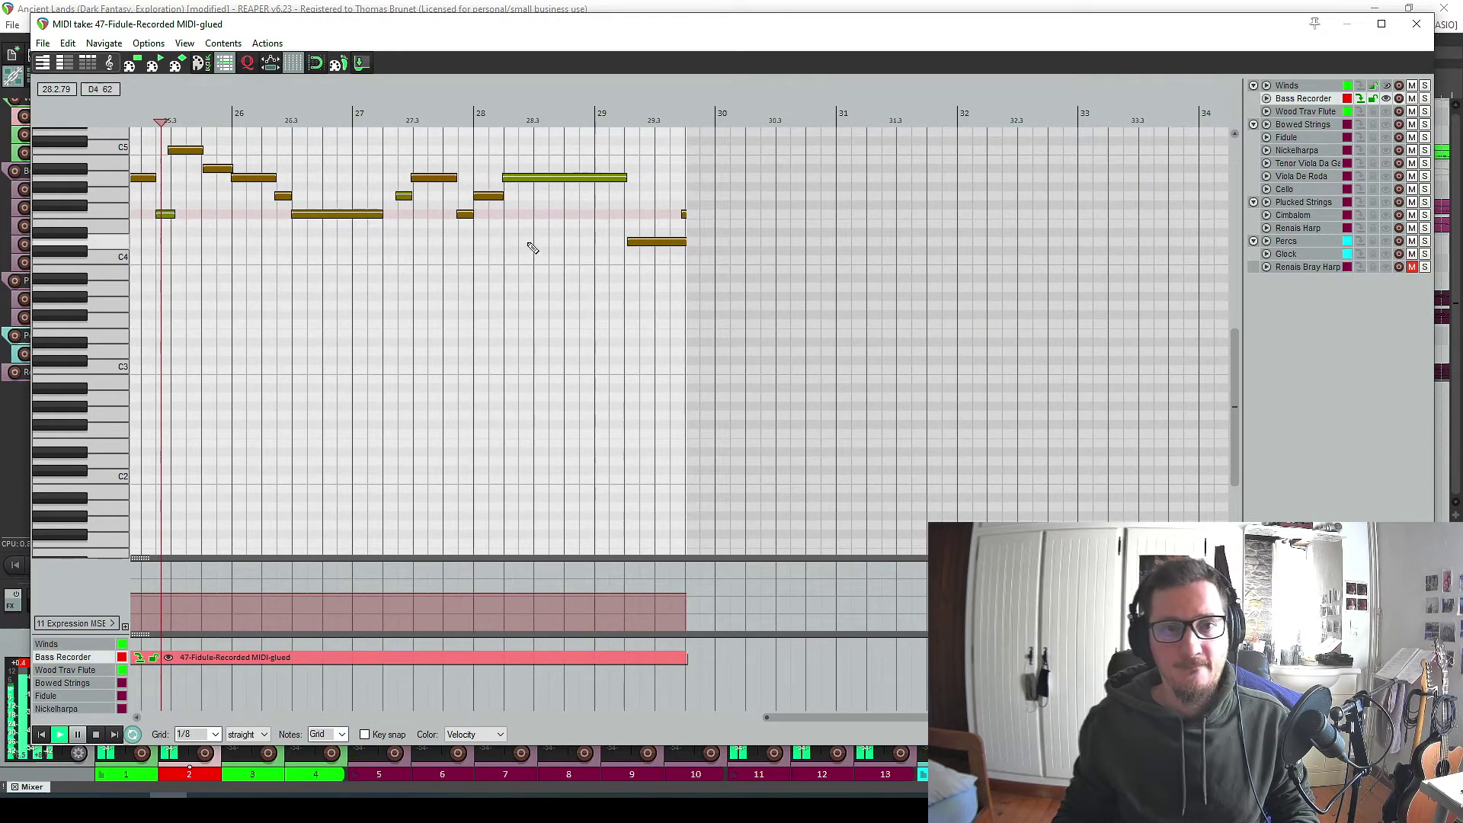
Delete the last two notes of the melody in bar 29 and return to the arrangement.
{"action": "left_click_drag", "start_coordinate": [639, 218], "coordinate": [718, 294]}
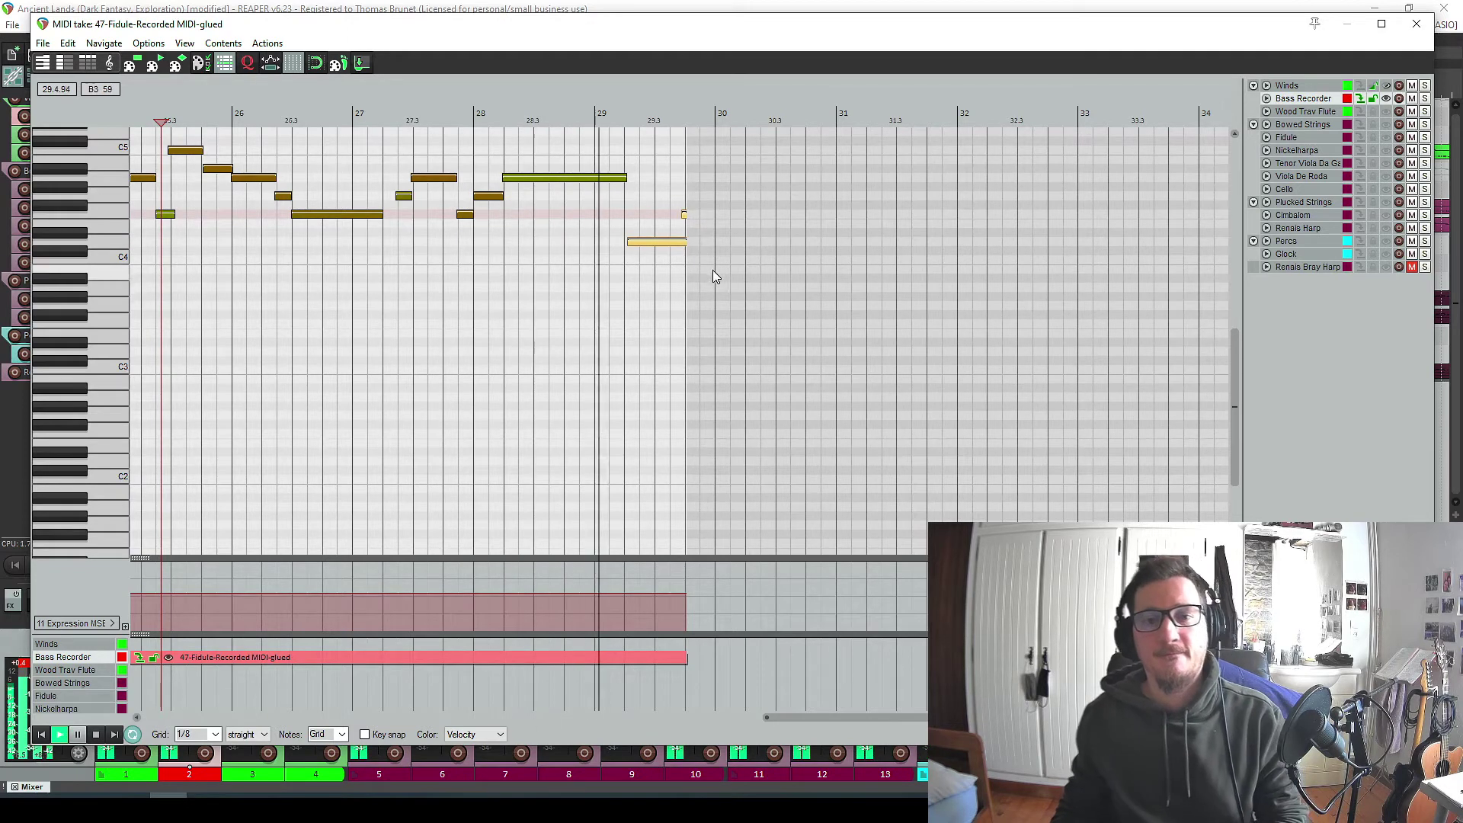
{"action": "key", "text": "Delete"}
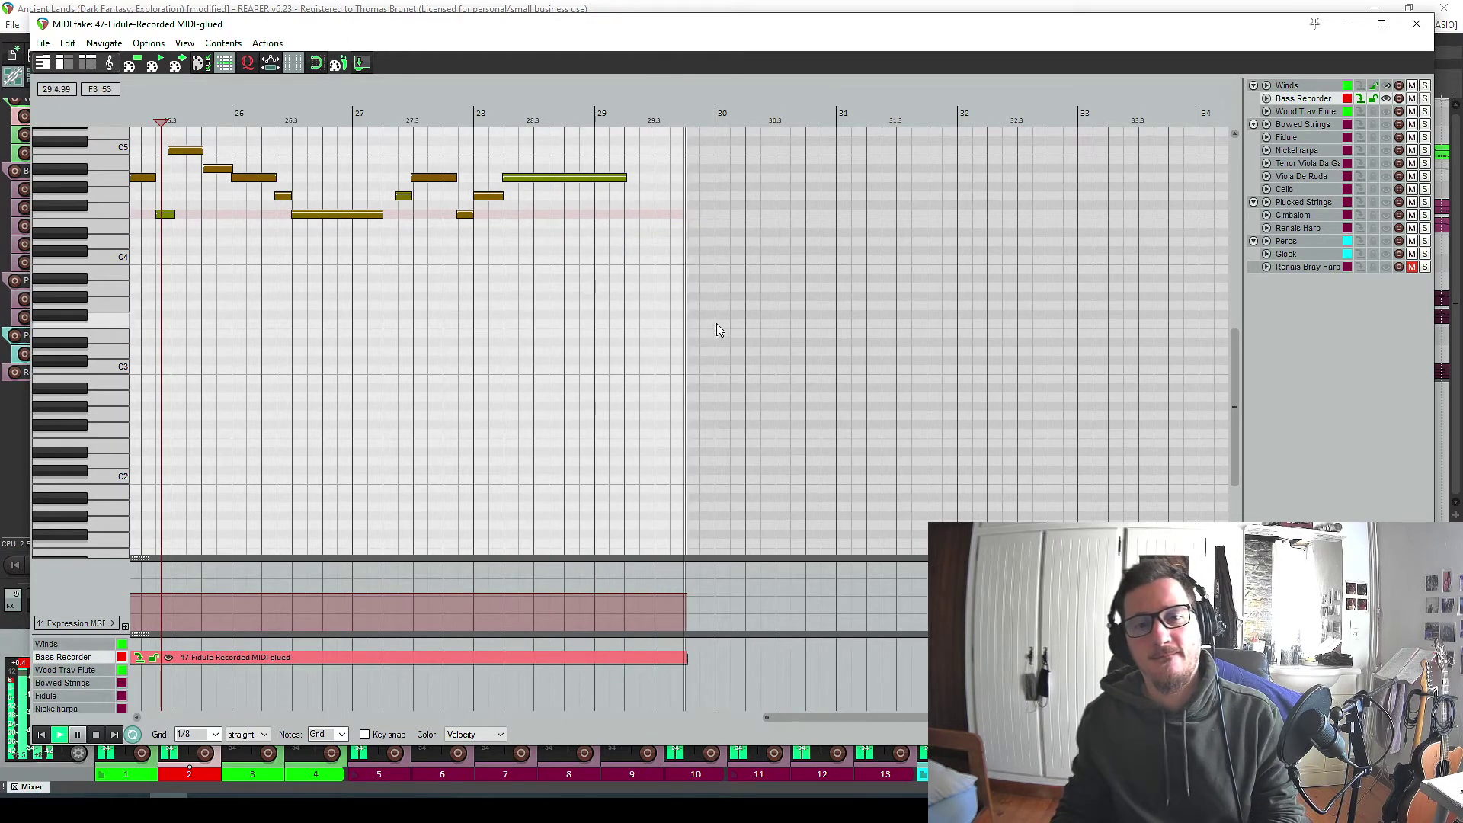
{"action": "key", "text": "space"}
{"action": "key", "text": "Escape"}
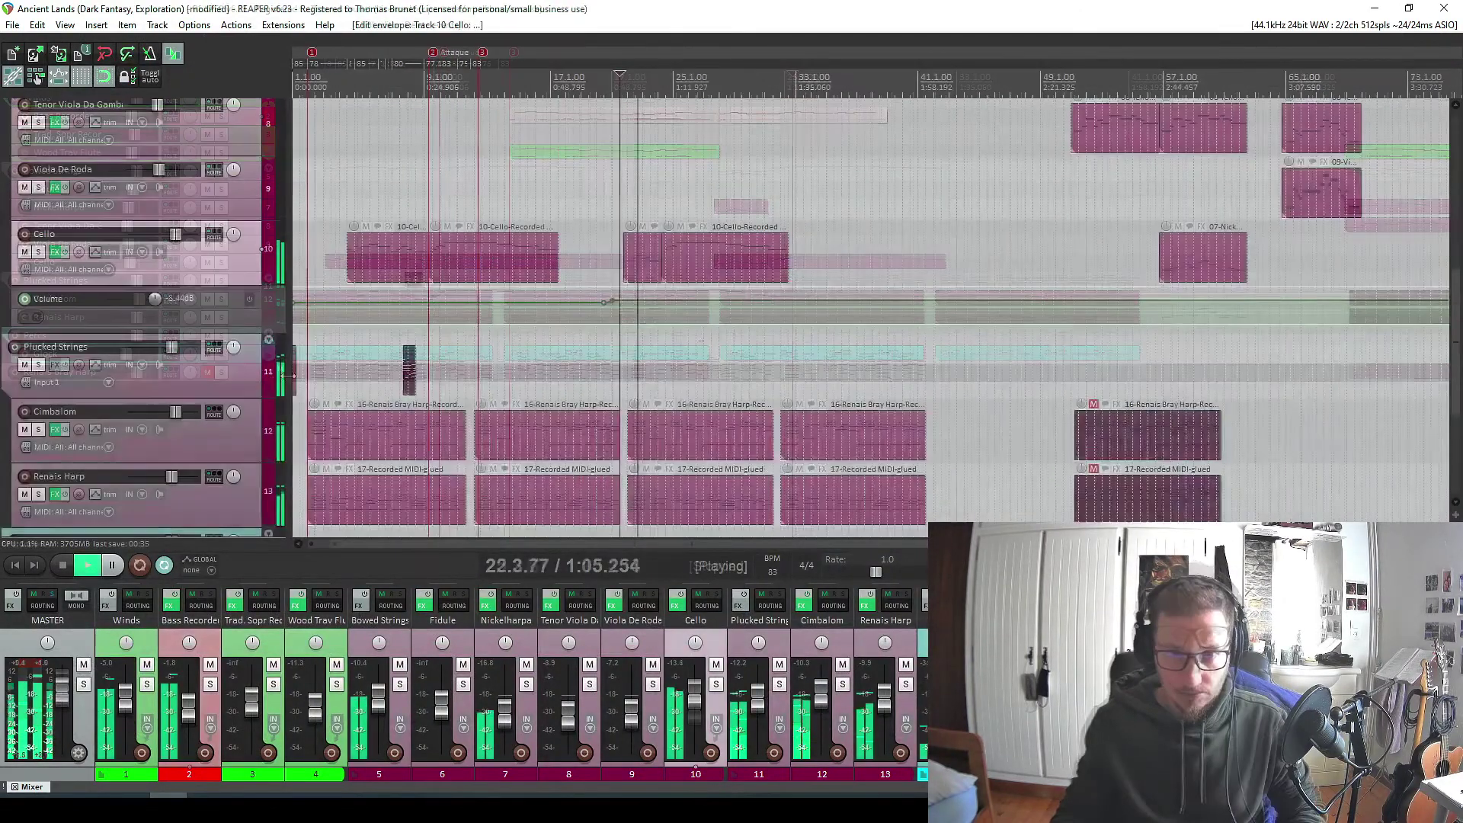
Raise the Cello volume envelope from bar 21 onward to -2.64 dB while the passage plays.
{"action": "scroll", "coordinate": [769, 378], "scroll_direction": "up", "scroll_amount": 5}
{"action": "scroll", "coordinate": [769, 378], "scroll_direction": "right", "scroll_amount": 3}
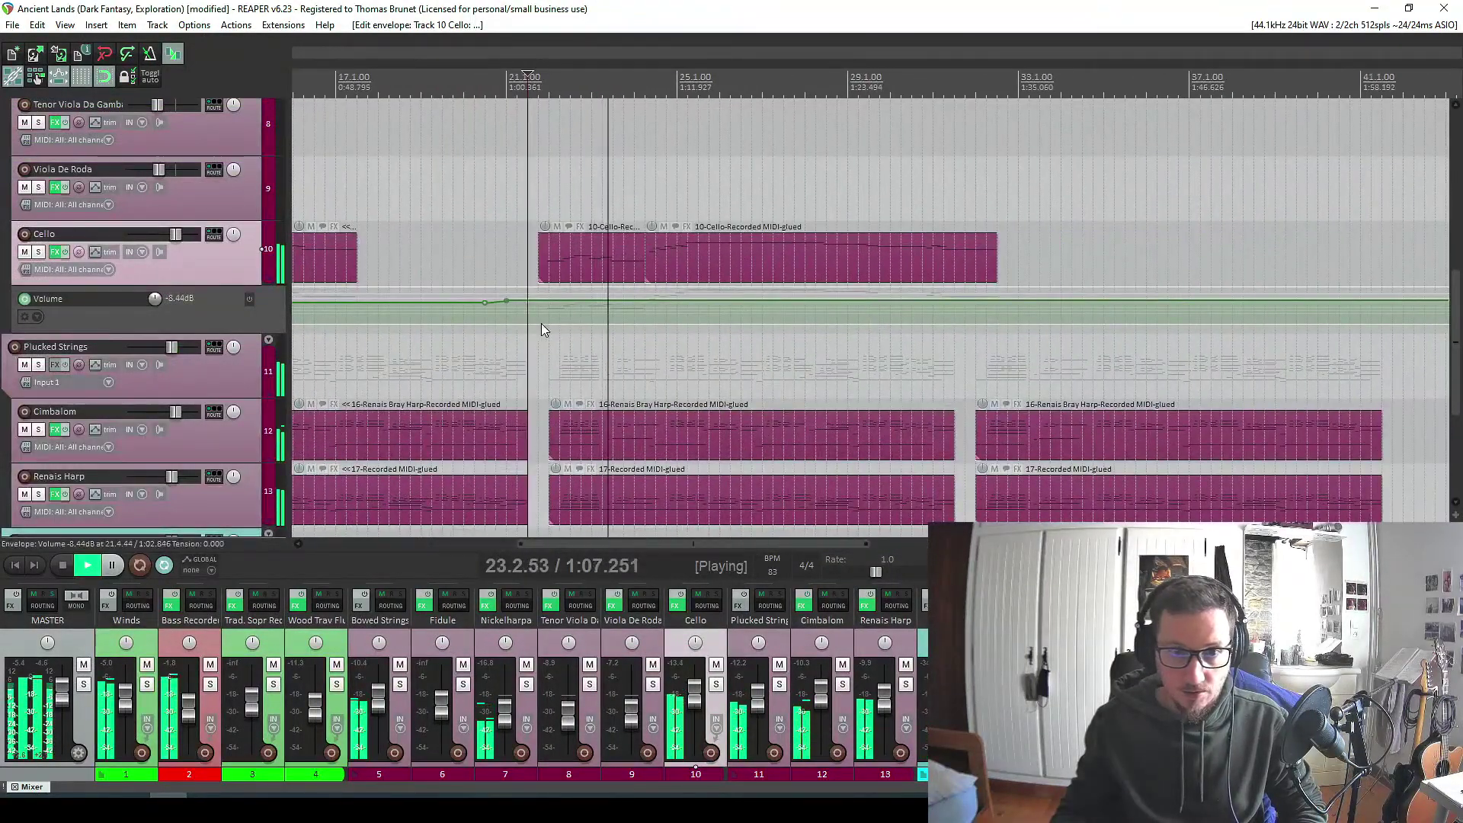
{"action": "left_click_drag", "start_coordinate": [542, 303], "coordinate": [538, 295]}
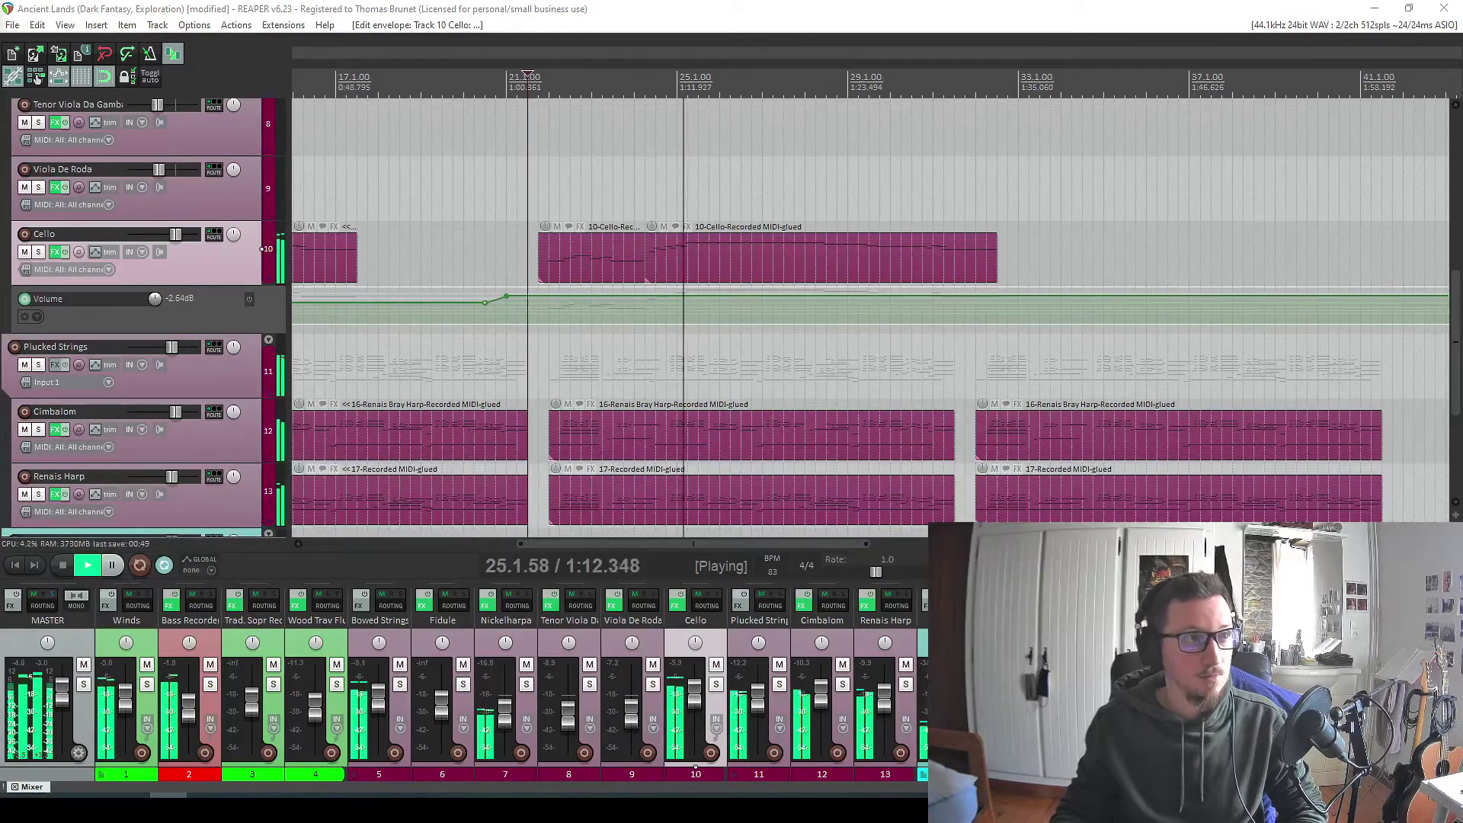
Try lowering the Cello's ReaEQ low-shelf frequency to 102.8 Hz and play from bar 21.3.
{"action": "left_click", "coordinate": [55, 252]}
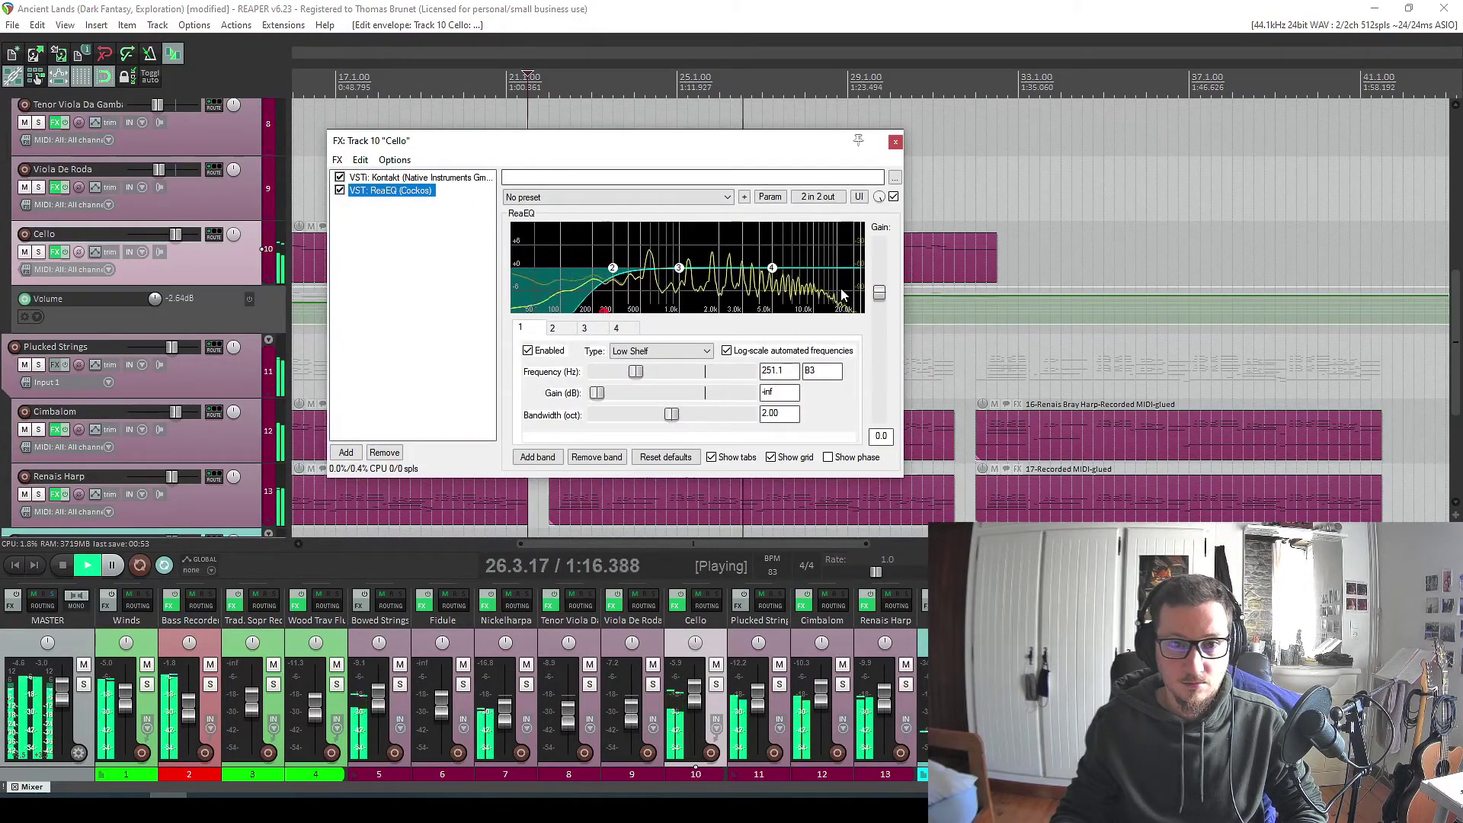
{"action": "key", "text": "space"}
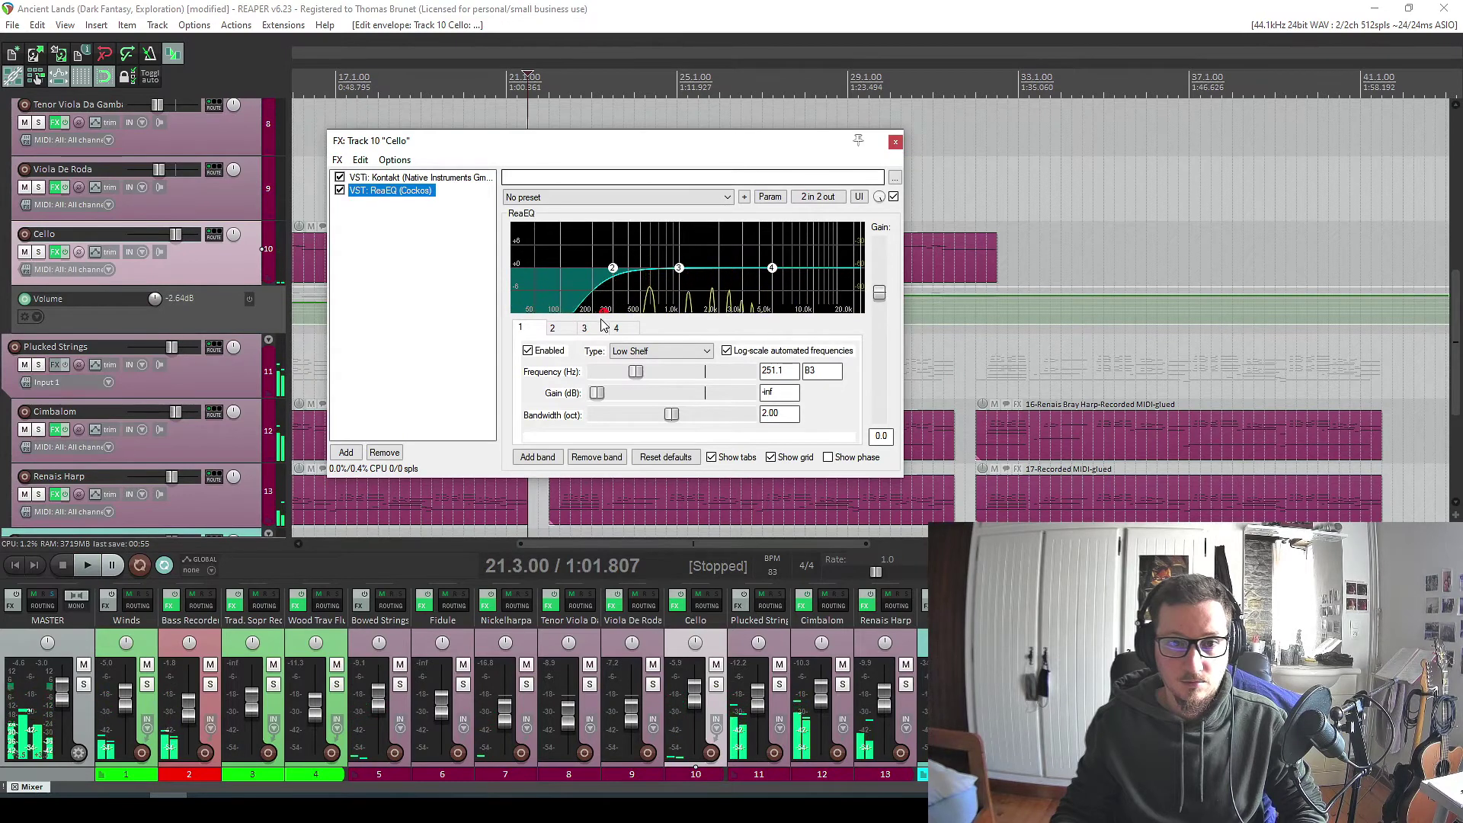
{"action": "left_click_drag", "start_coordinate": [603, 312], "coordinate": [559, 320]}
{"action": "key", "text": "space"}
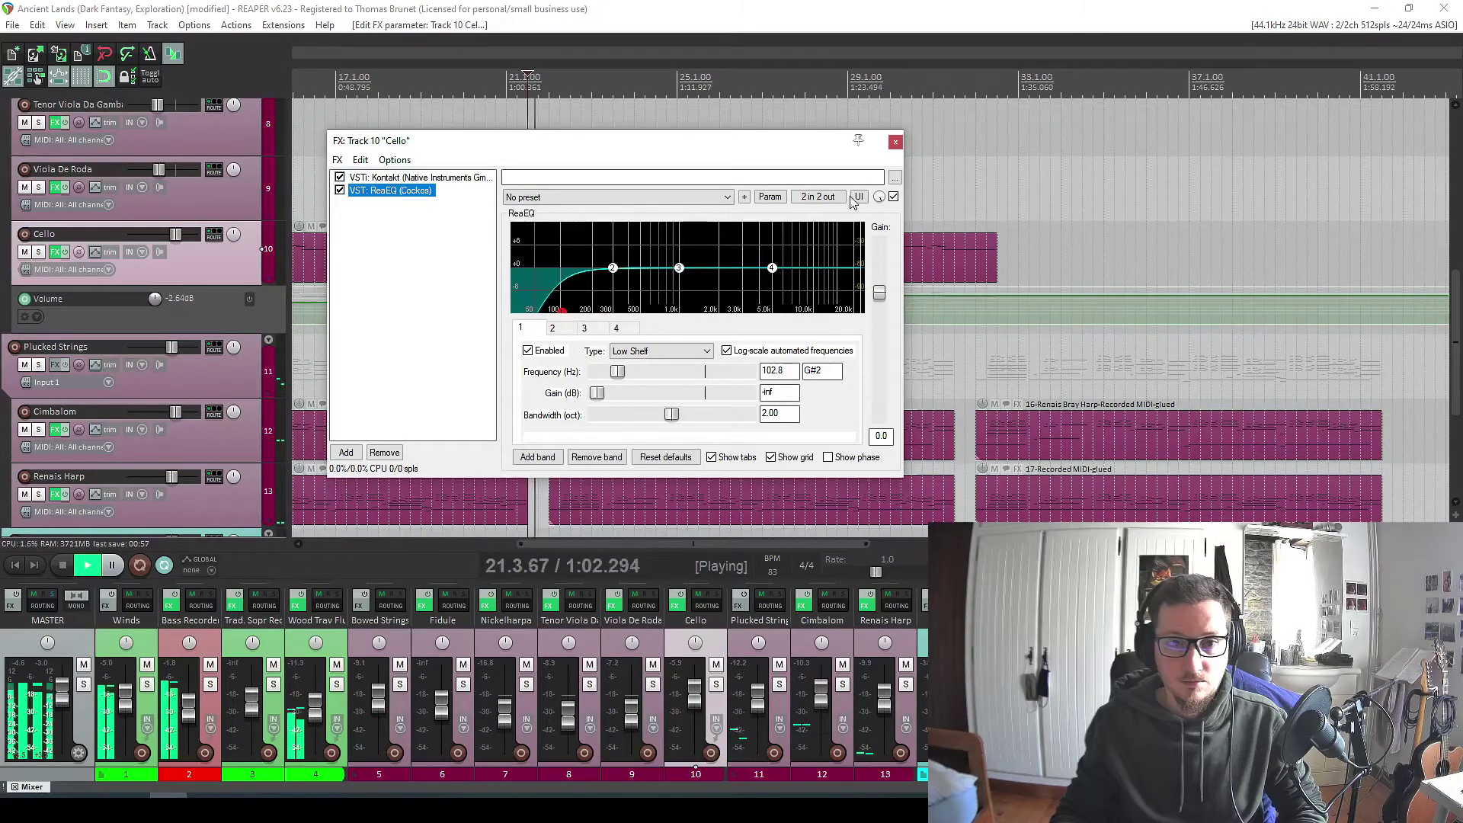
{"action": "key", "text": "space"}
{"action": "left_click", "coordinate": [895, 143]}
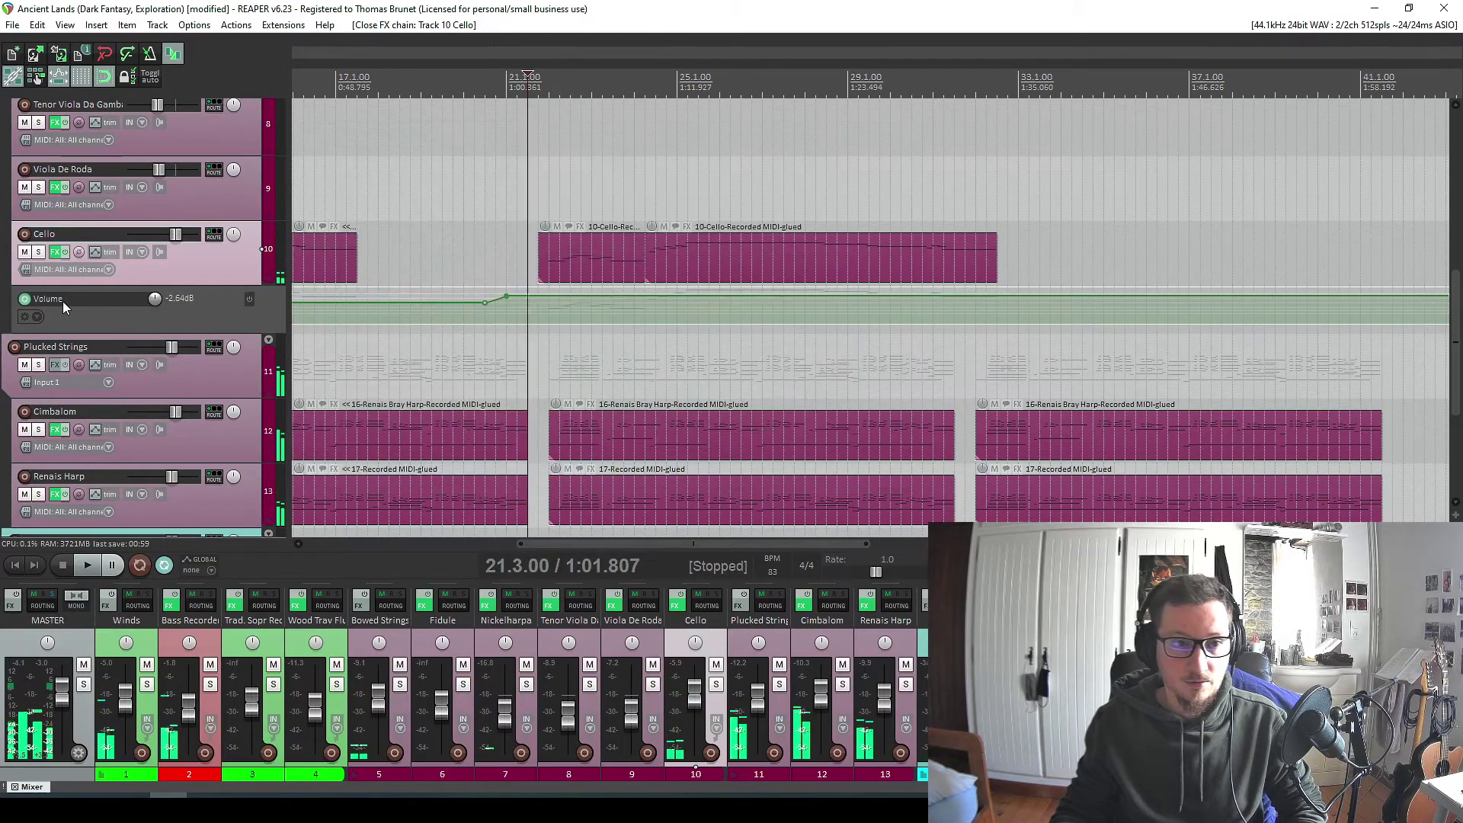
{"action": "left_click", "coordinate": [96, 253]}
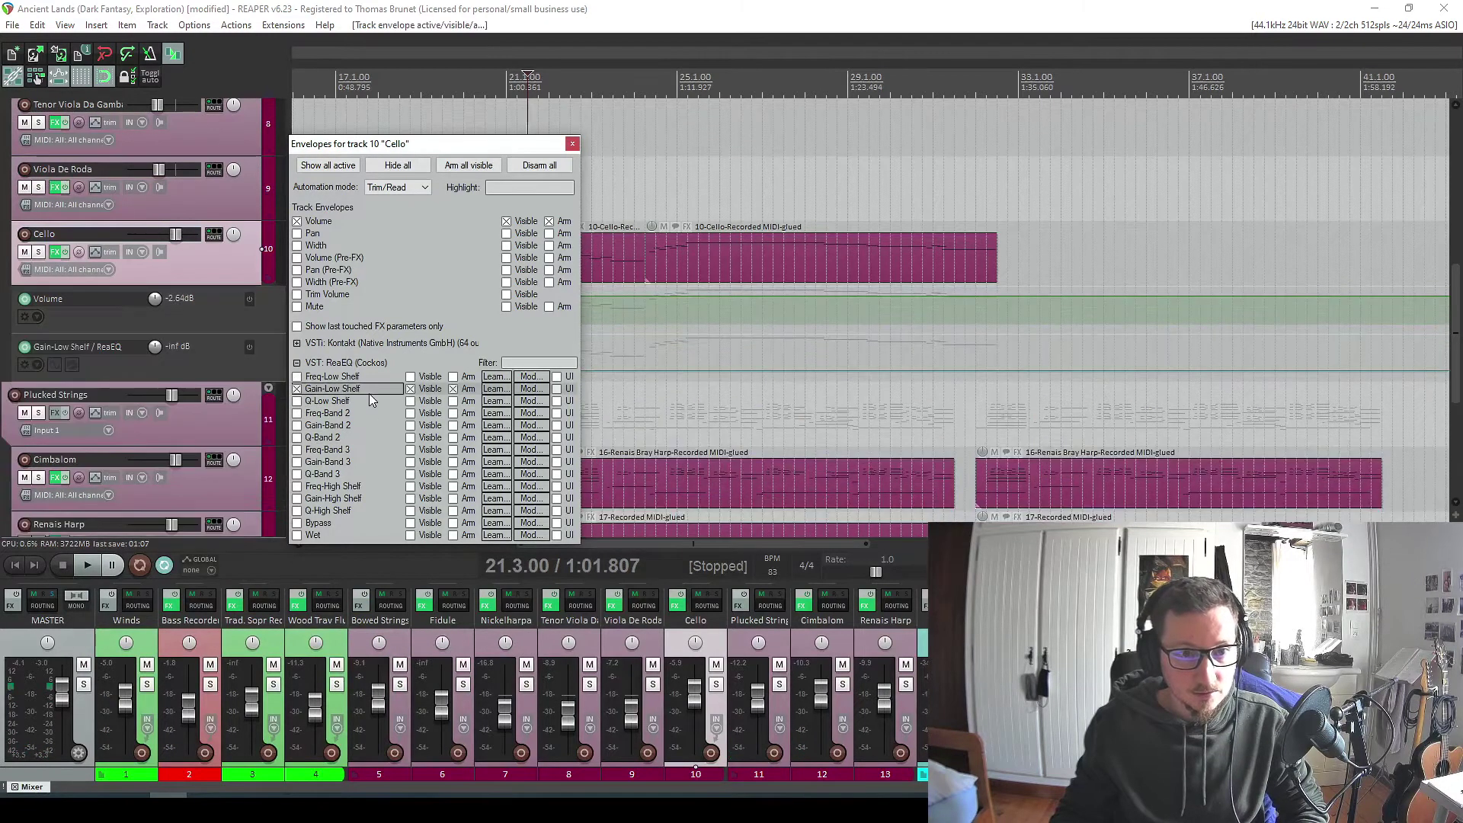
{"action": "left_click", "coordinate": [356, 390]}
{"action": "left_click", "coordinate": [572, 144]}
{"action": "scroll", "coordinate": [957, 373], "scroll_direction": "up", "scroll_amount": 5}
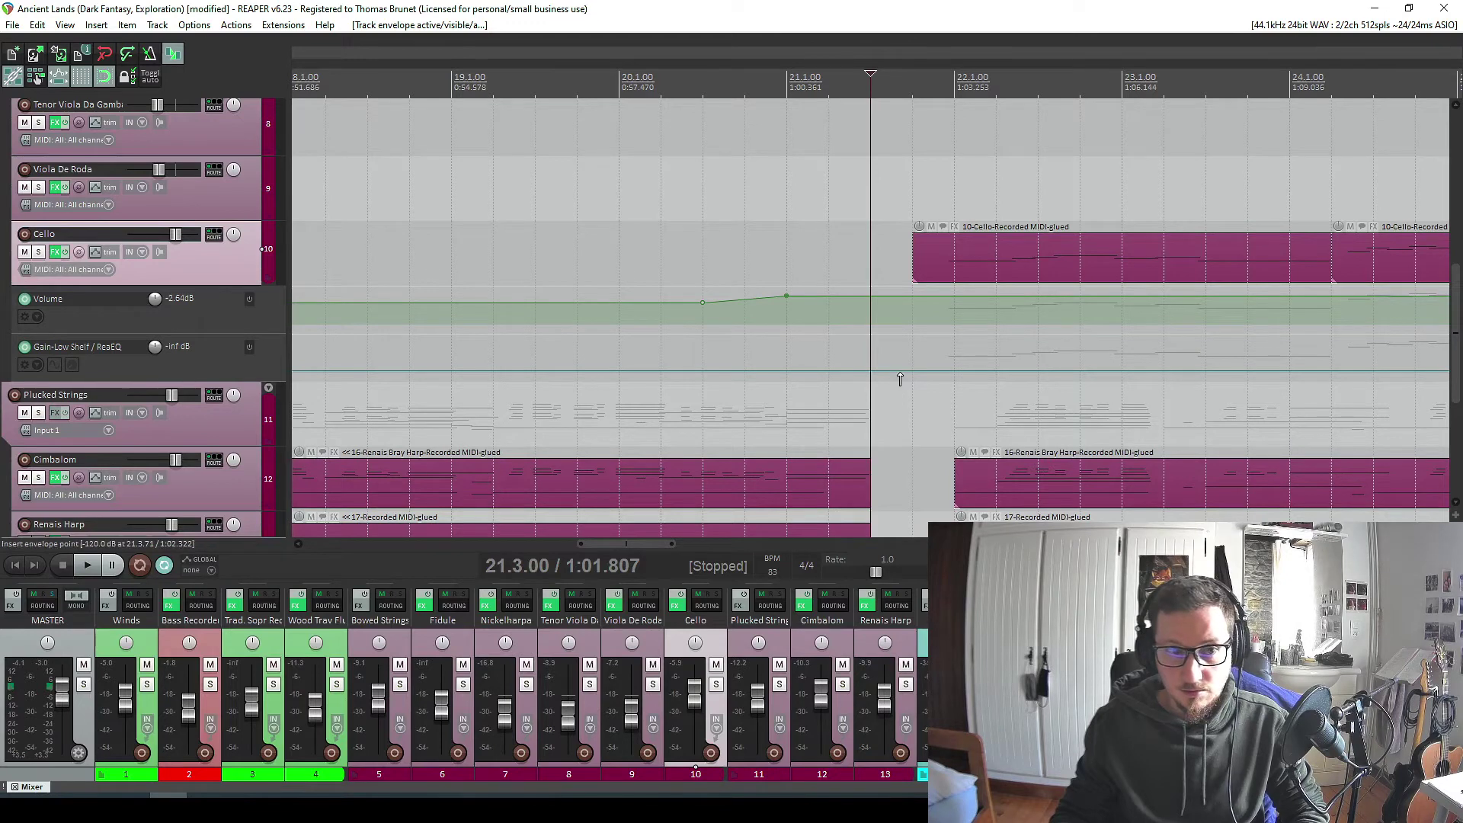
{"action": "left_click", "coordinate": [249, 346]}
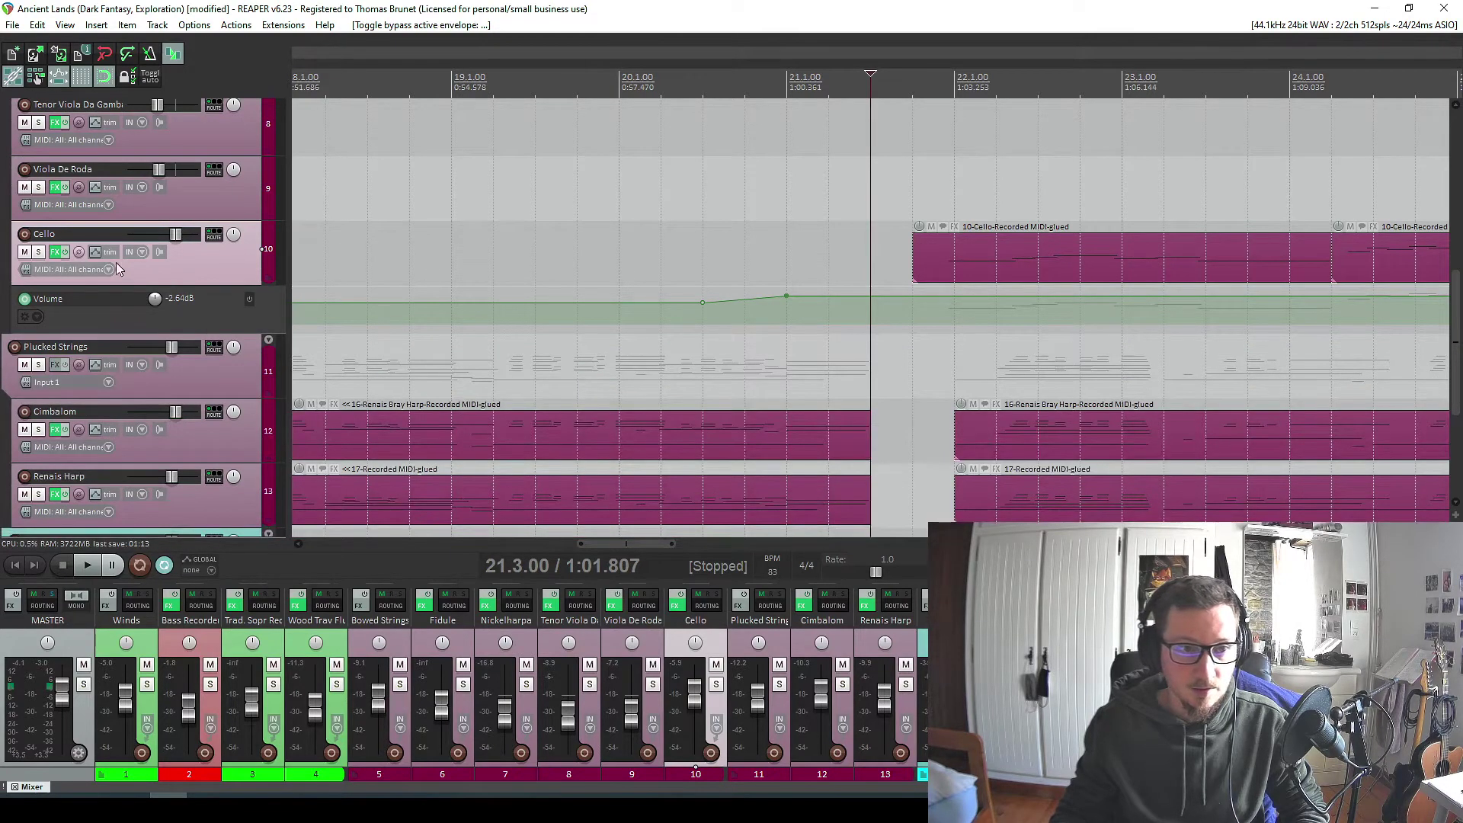
Add a Freq-Low Shelf envelope to the Cello track and ramp it down from 21.3 to about 50 Hz at the next cello item.
{"action": "left_click", "coordinate": [94, 252]}
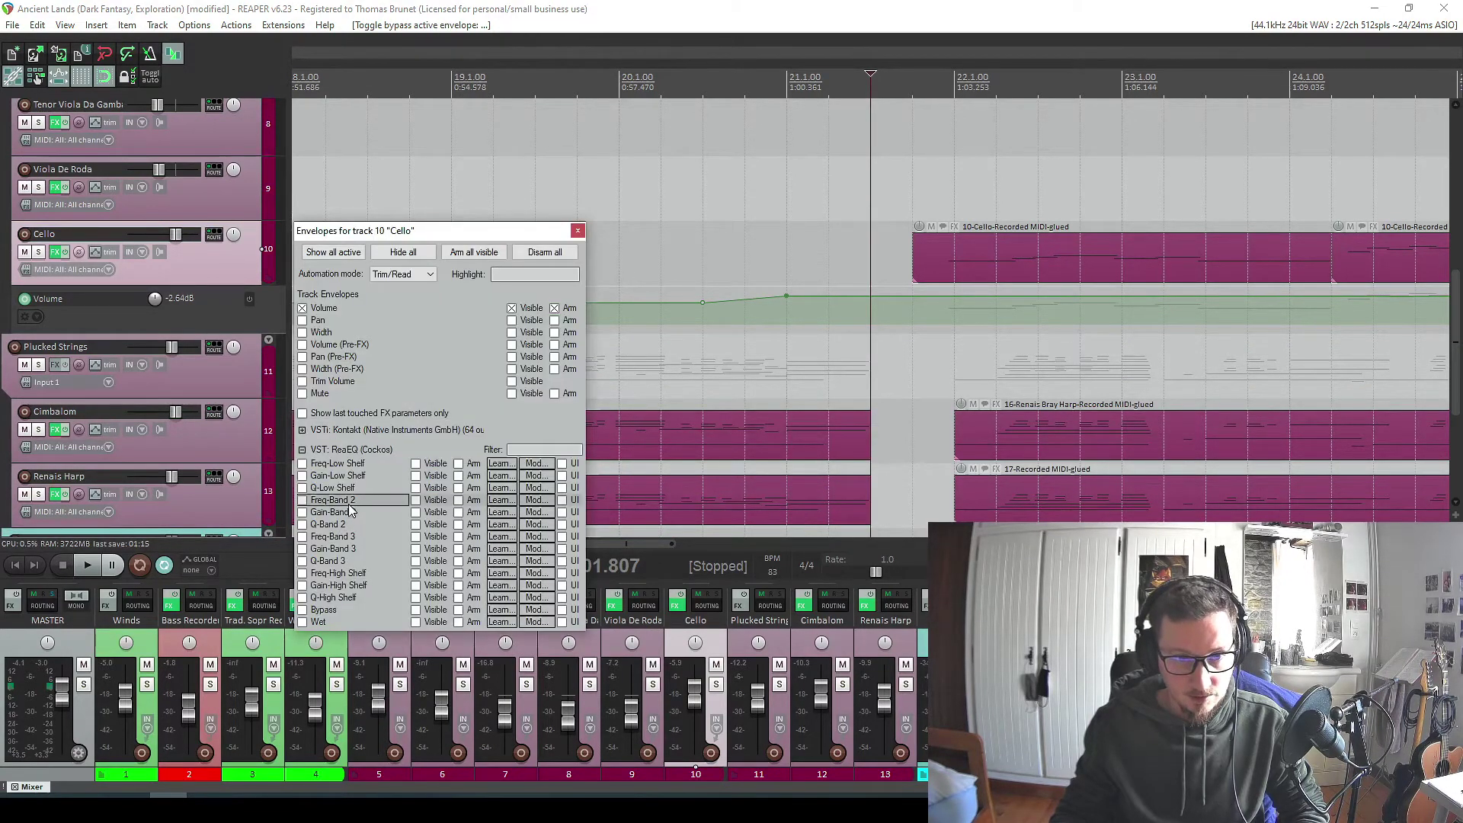
{"action": "left_click", "coordinate": [335, 463]}
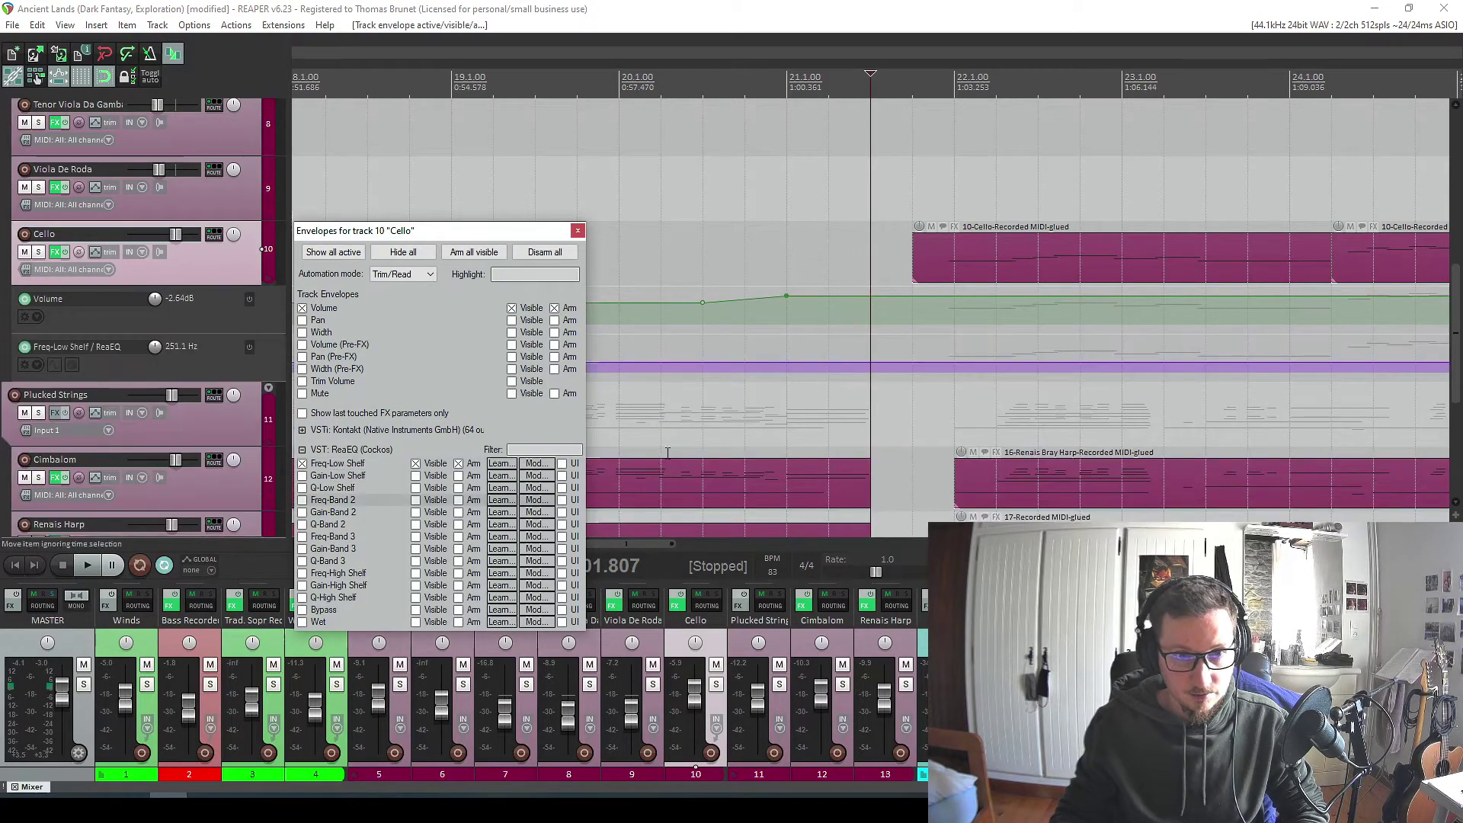
{"action": "left_click", "coordinate": [578, 230]}
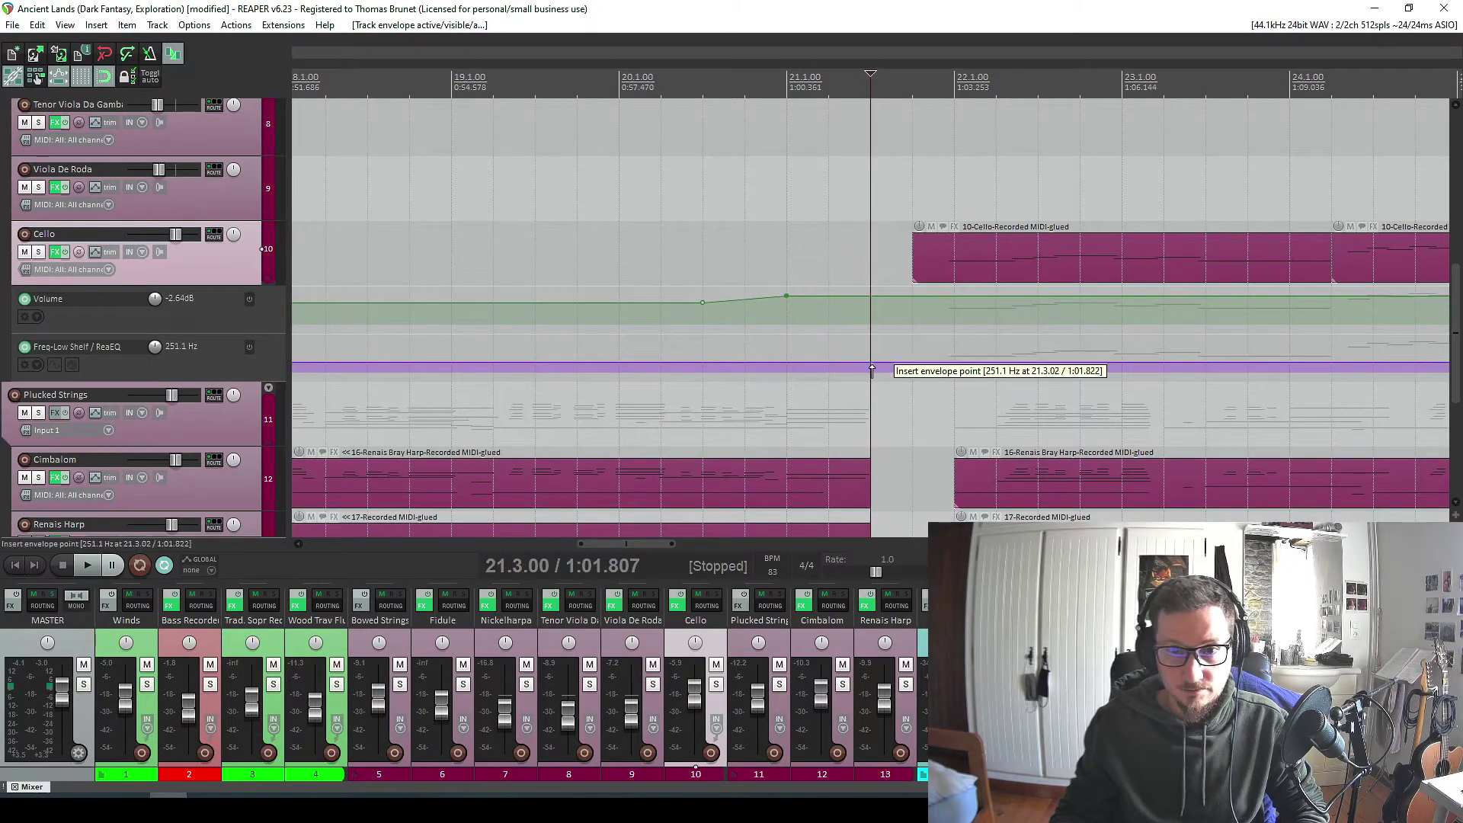
{"action": "mouse_move", "coordinate": [879, 371]}
{"action": "left_mouse_down"}
{"action": "mouse_move", "coordinate": [949, 373]}
{"action": "mouse_move", "coordinate": [902, 365]}
{"action": "left_mouse_up"}
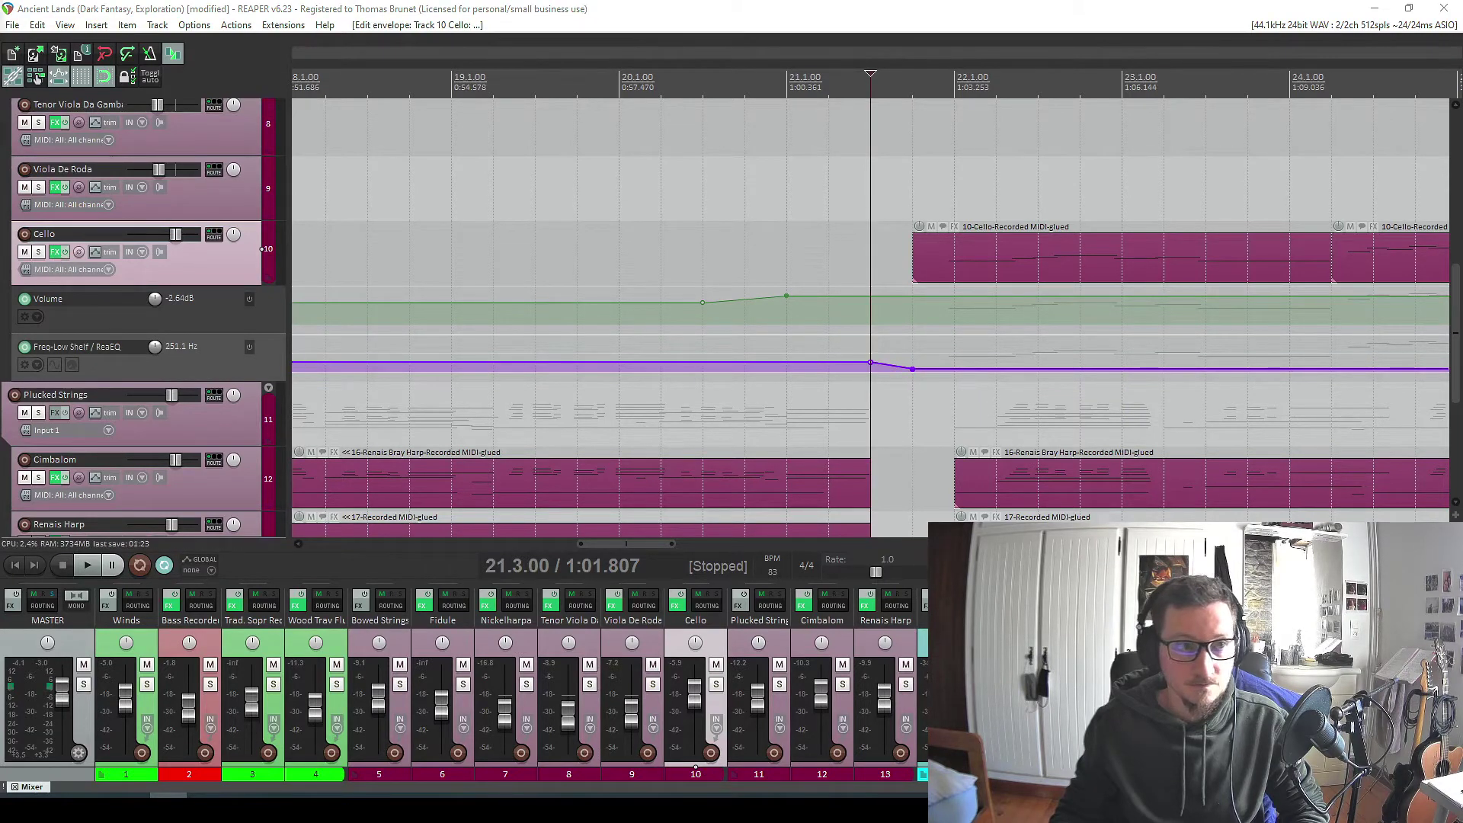
Play from 21.3 with the Cello's ReaEQ open to check the automated low-shelf frequency.
{"action": "key", "text": "shift+f"}
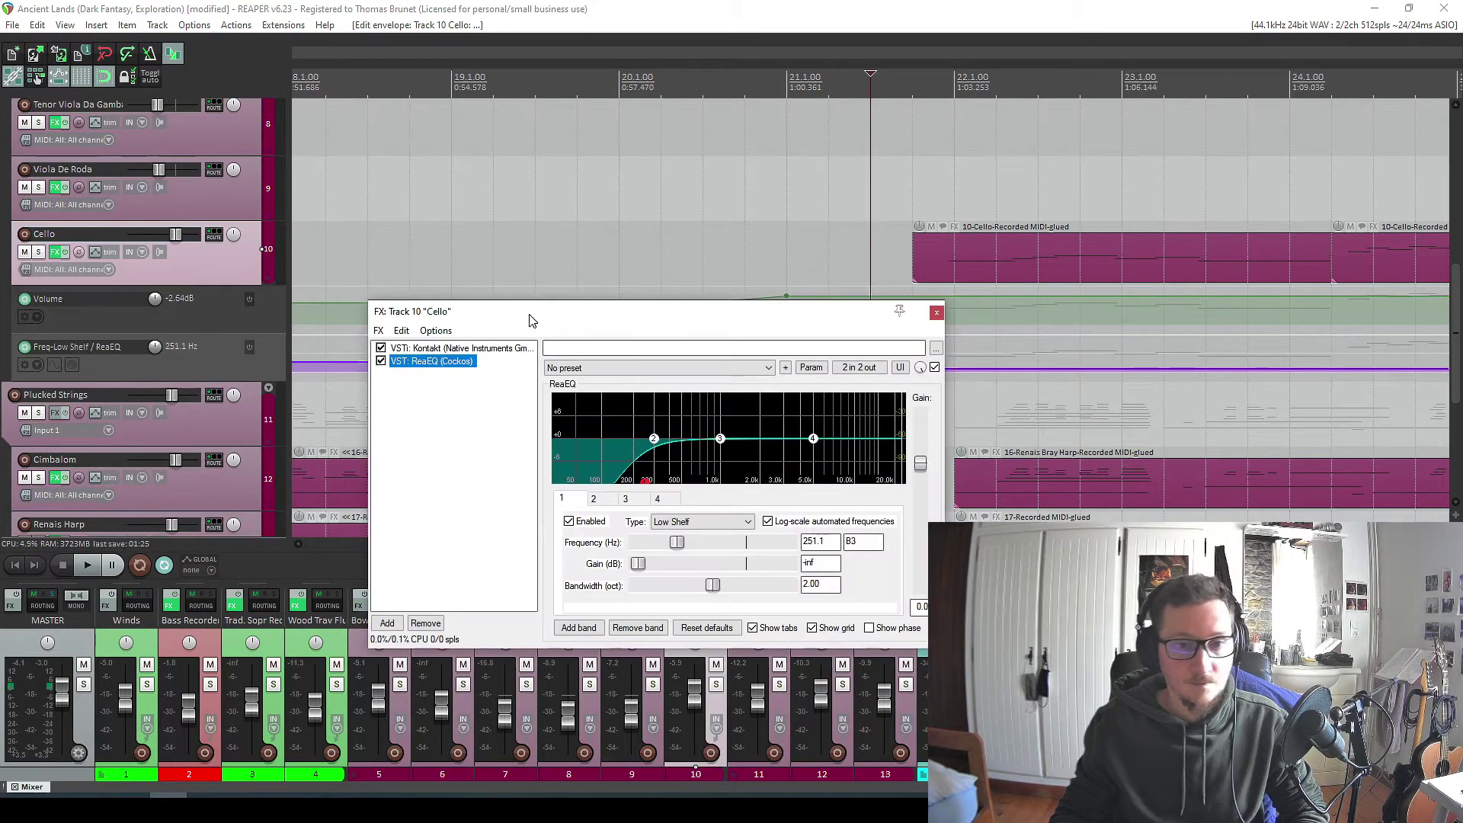
{"action": "key", "text": "space"}
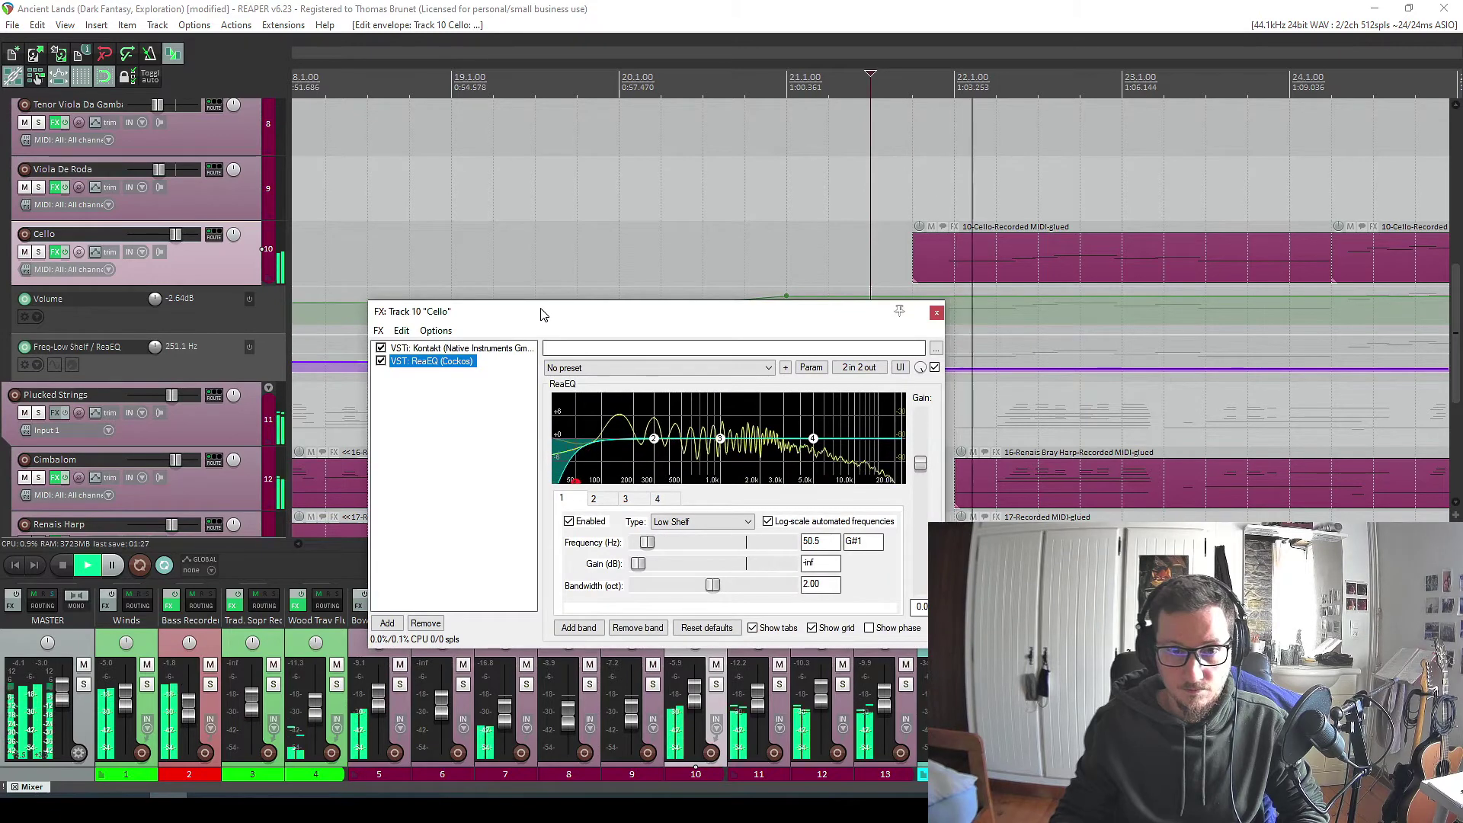
{"action": "left_click", "coordinate": [936, 314]}
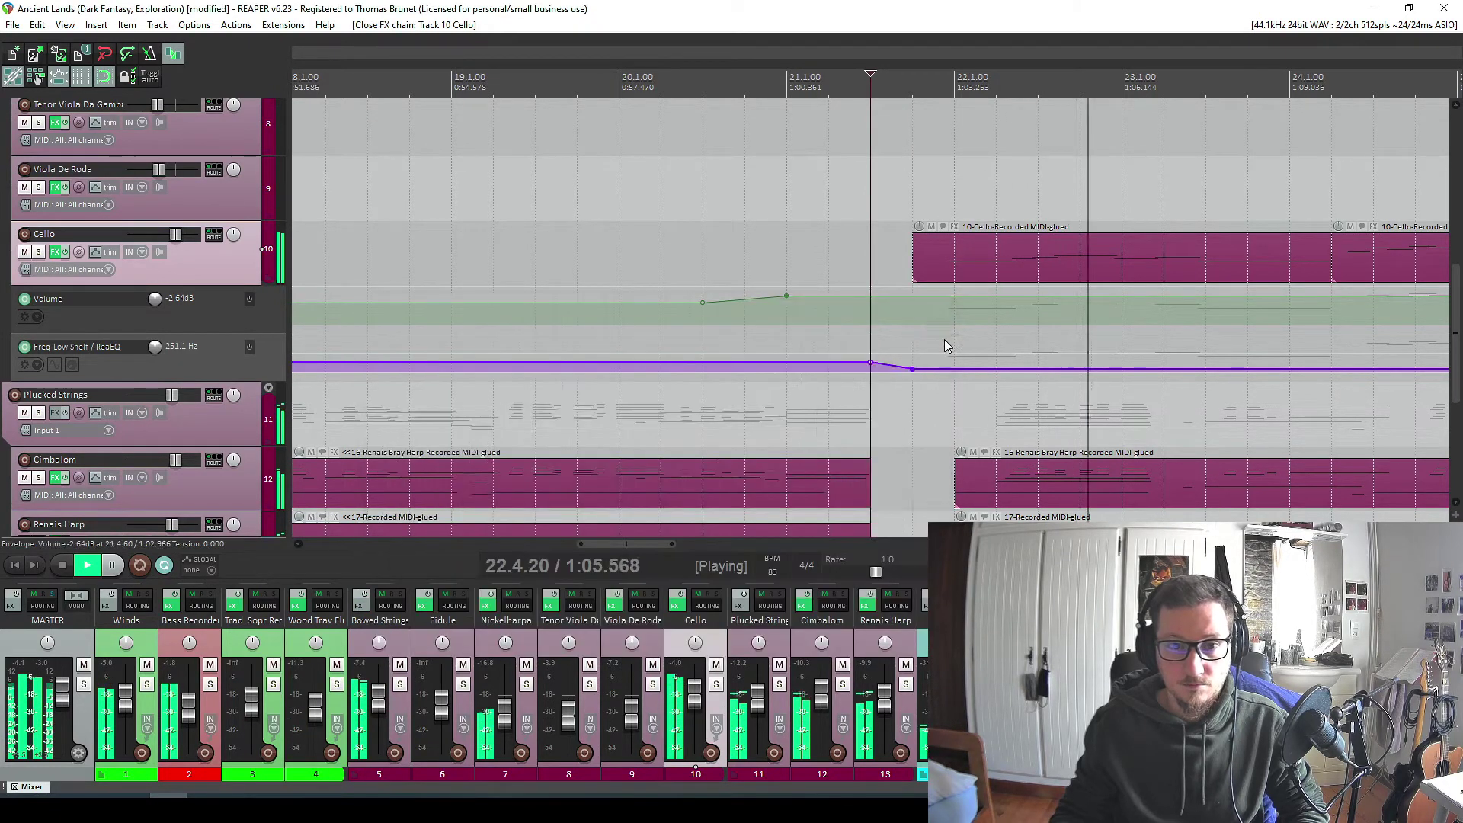
Insert a new track below Cello and replace its Kontakt instrument with ENGINE (Best Service).
{"action": "scroll", "coordinate": [914, 337], "scroll_direction": "down", "scroll_amount": 5}
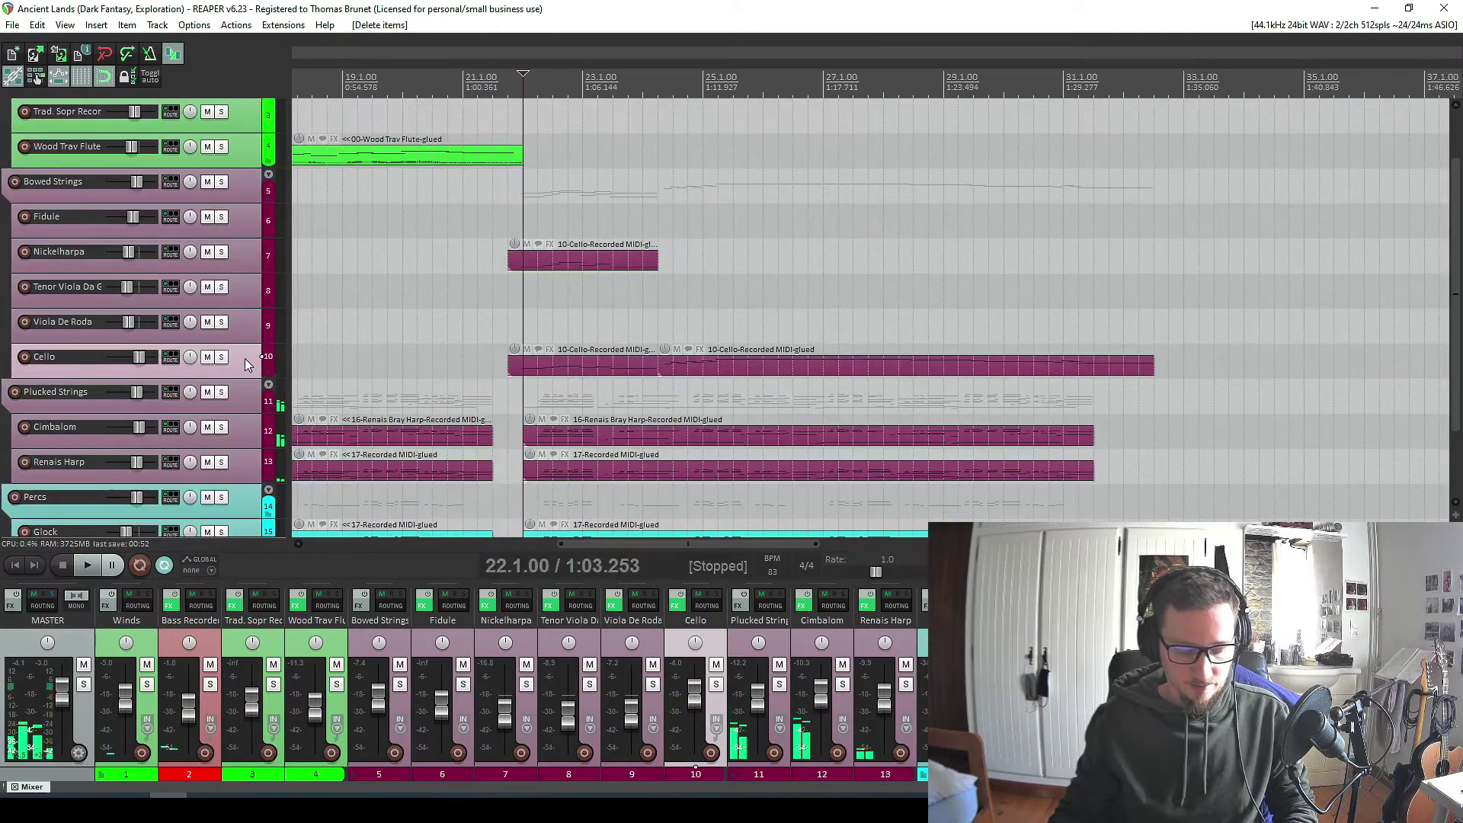
{"action": "key", "text": "ctrl+t"}
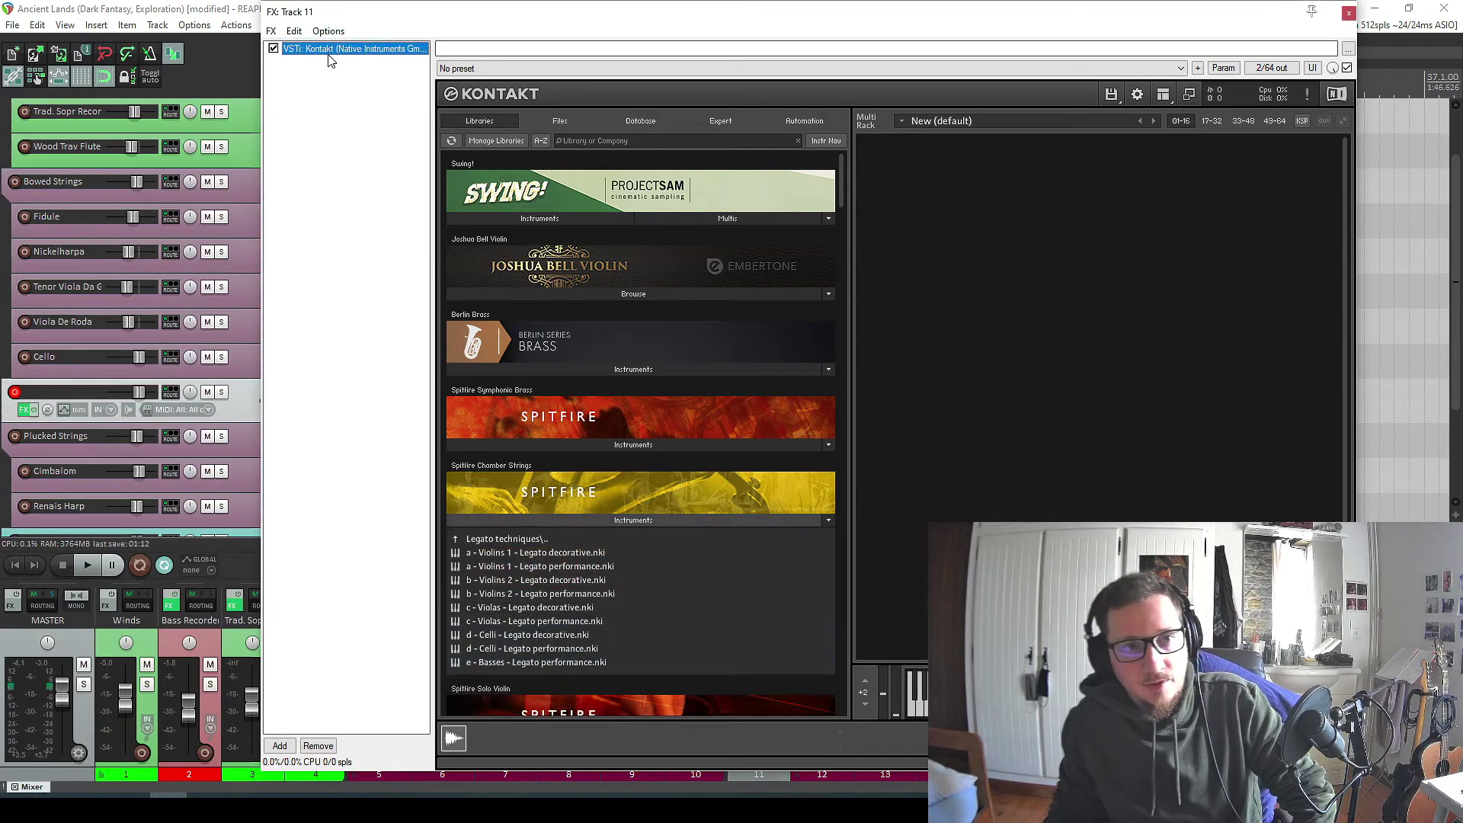
{"action": "right_click", "coordinate": [329, 61]}
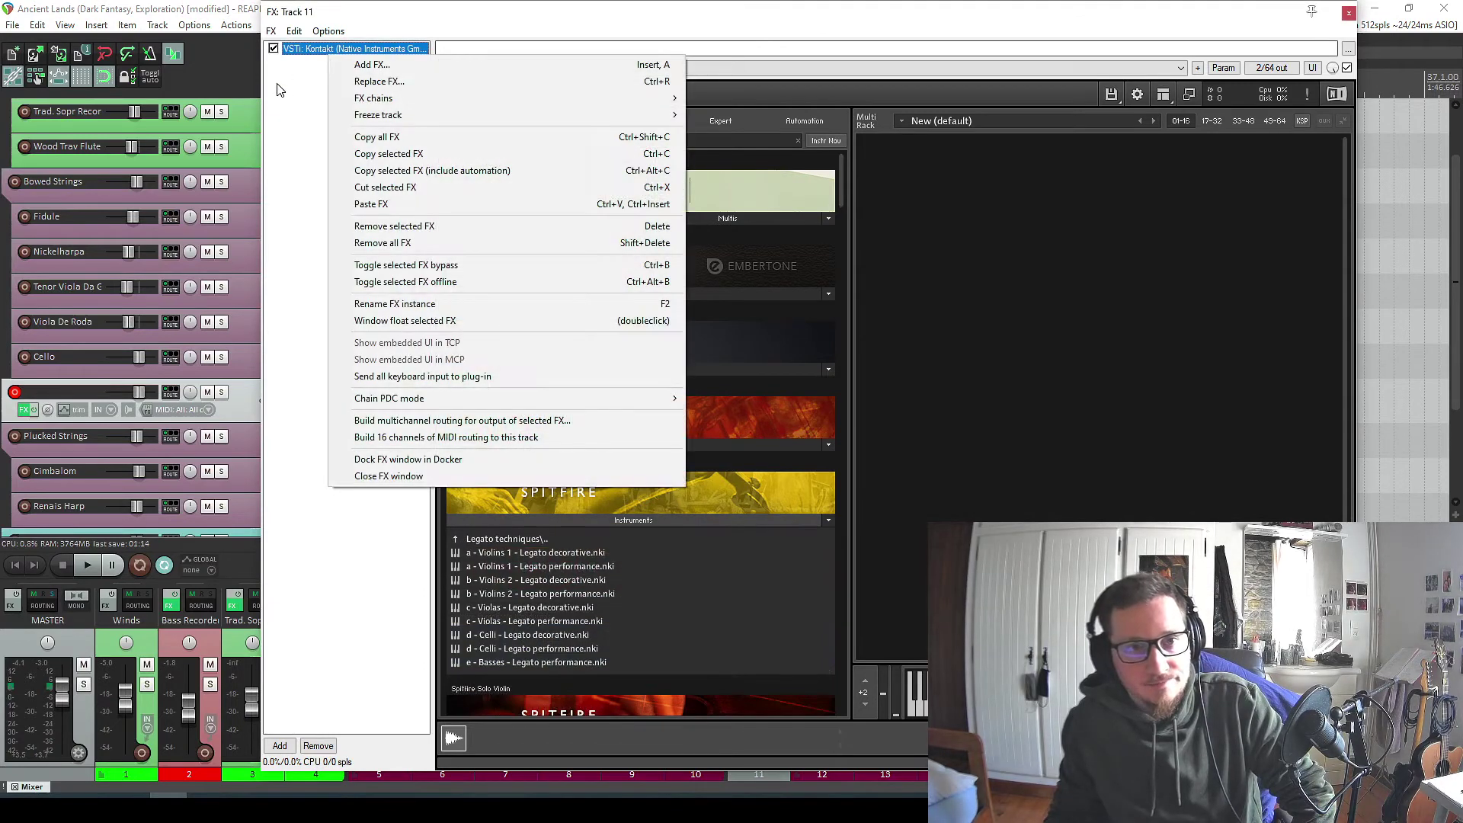
{"action": "left_click", "coordinate": [342, 82]}
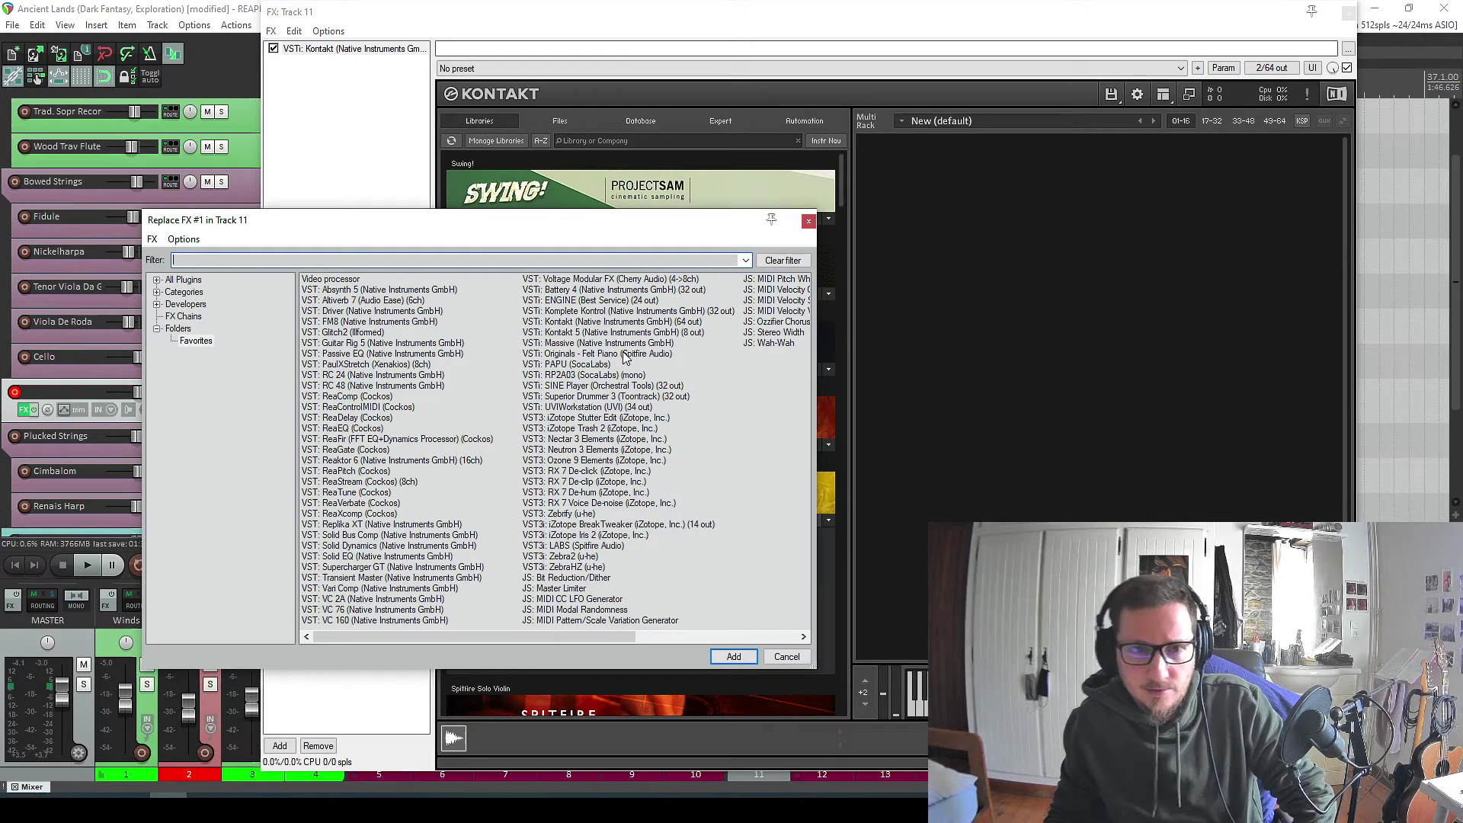
{"action": "double_click", "coordinate": [579, 300]}
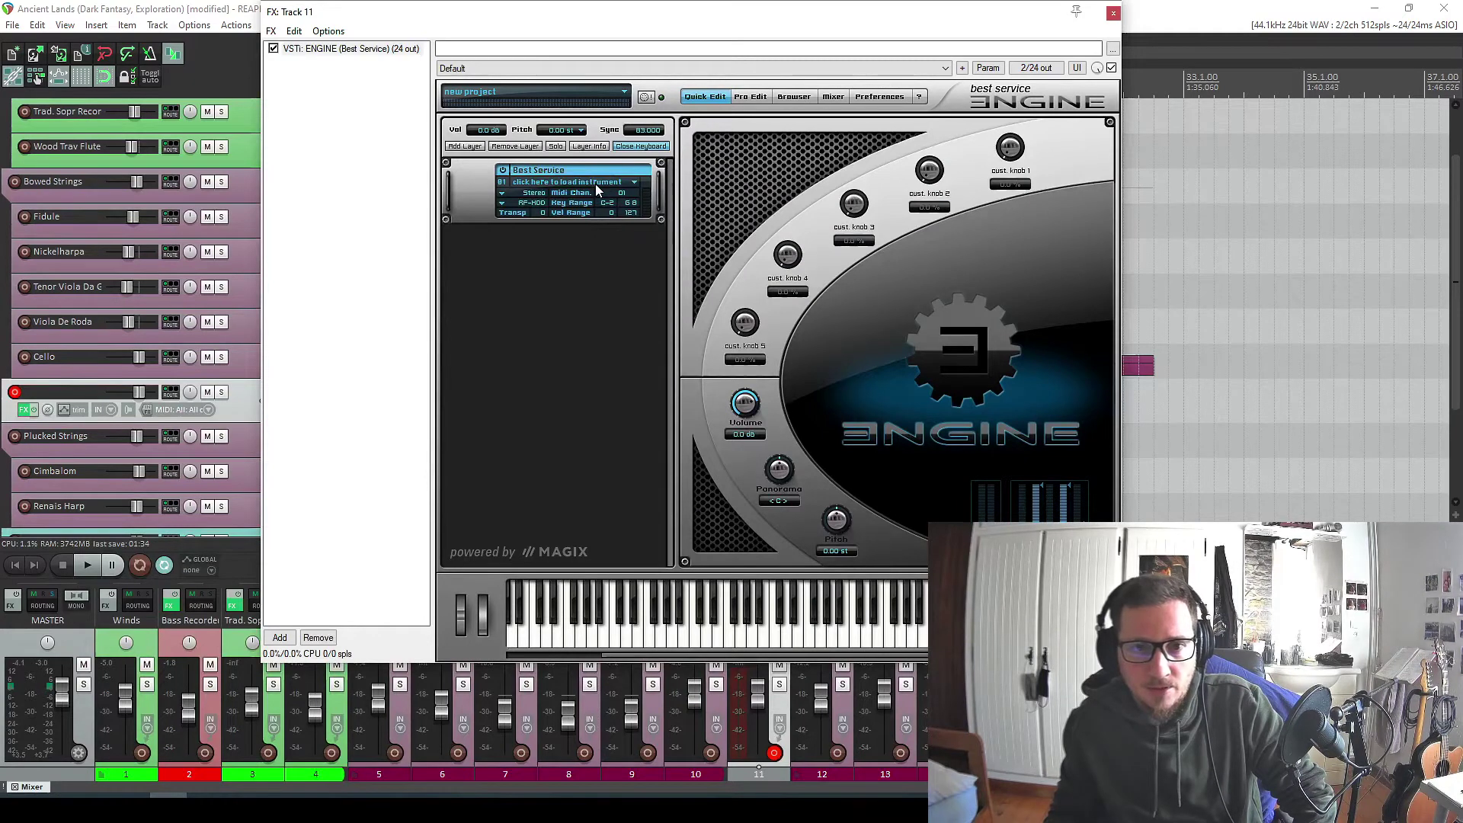
Load the Bass Viola da Gamba from ERA II's bowed string instruments into the empty ENGINE layer.
{"action": "left_click", "coordinate": [595, 185]}
{"action": "mouse_move", "coordinate": [599, 183]}
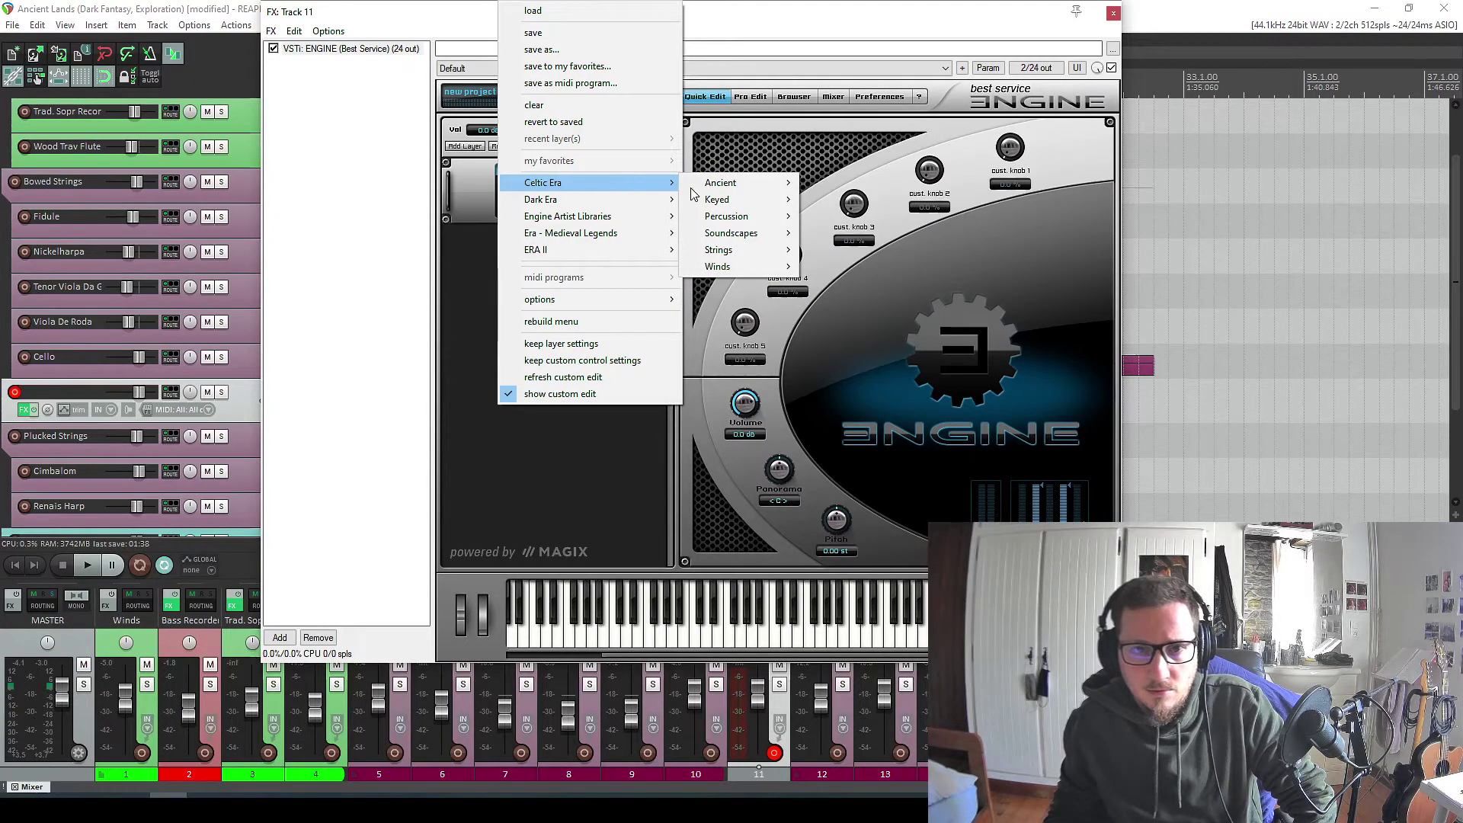
{"action": "mouse_move", "coordinate": [720, 253]}
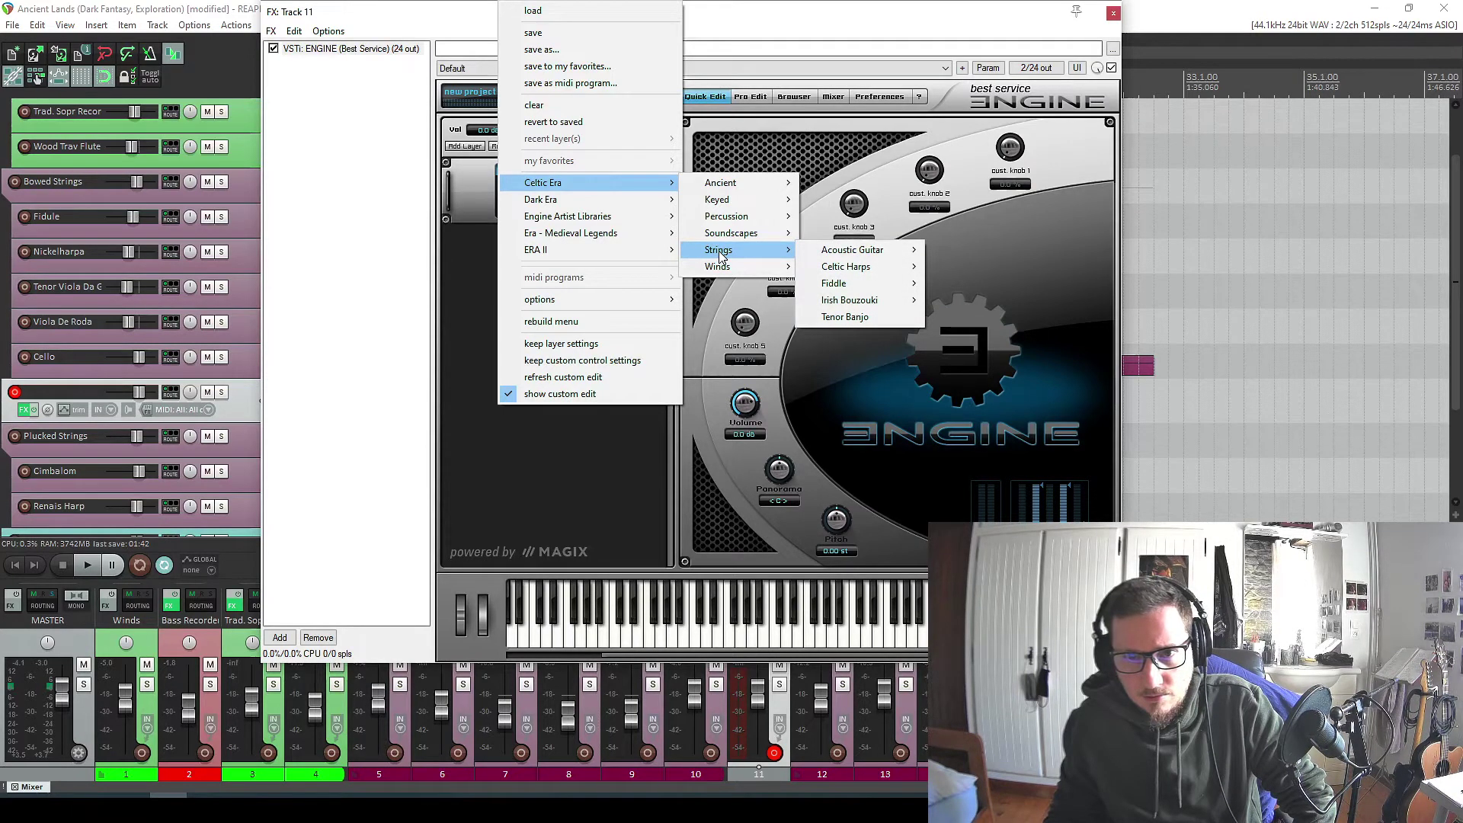
{"action": "mouse_move", "coordinate": [566, 200]}
{"action": "mouse_move", "coordinate": [732, 204]}
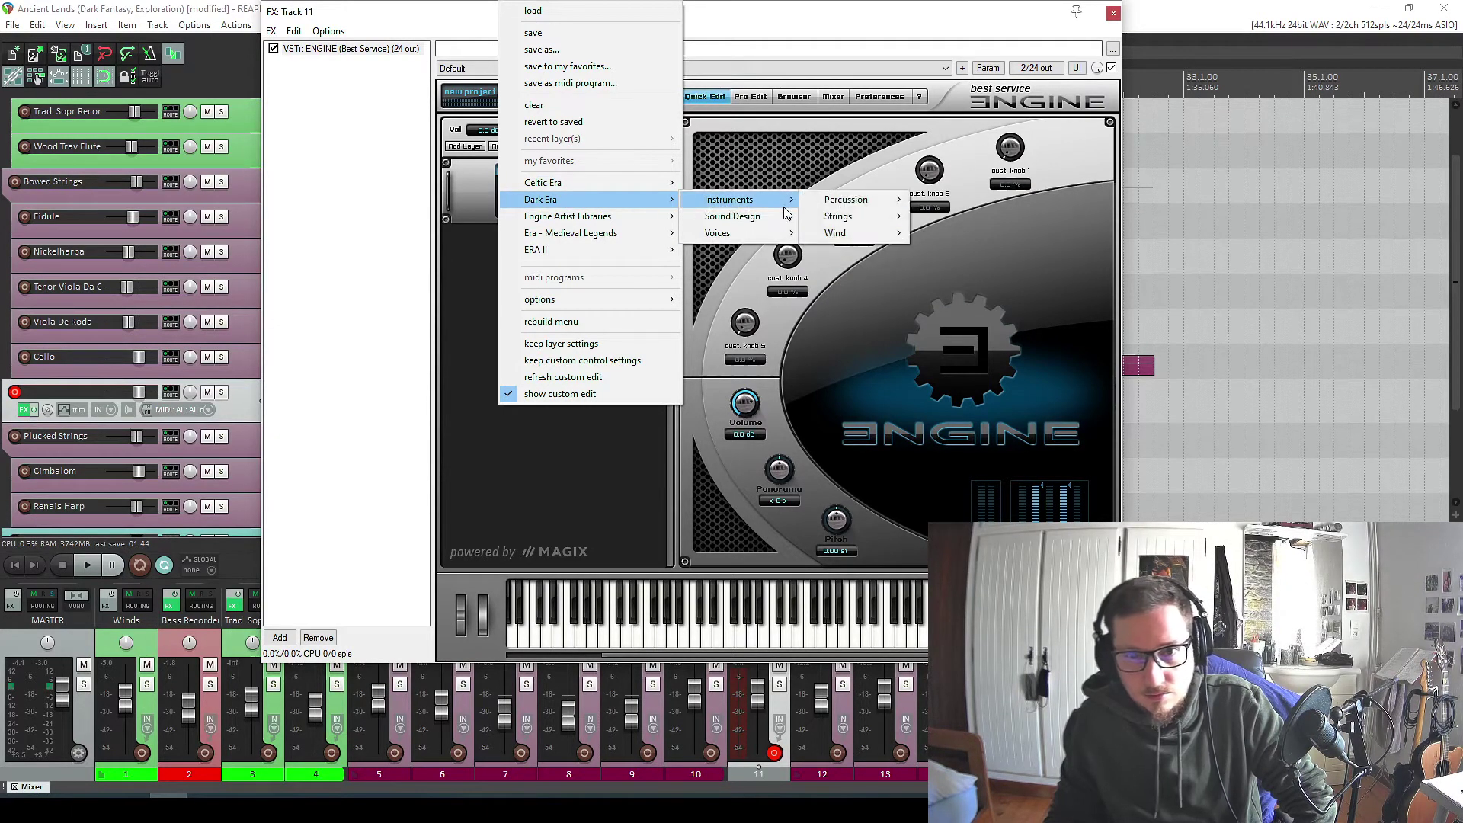
{"action": "mouse_move", "coordinate": [838, 216]}
{"action": "mouse_move", "coordinate": [974, 219]}
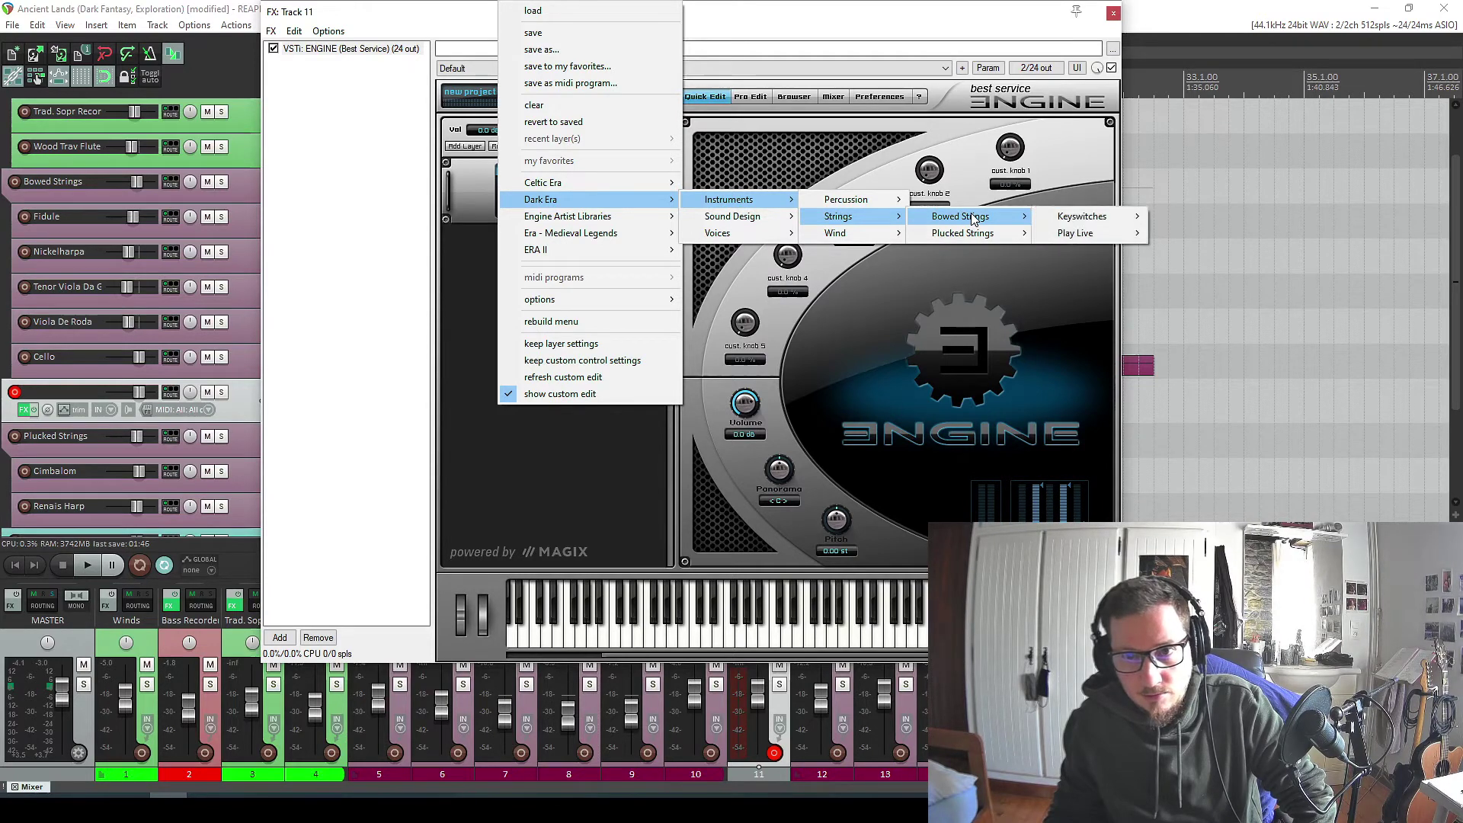
{"action": "mouse_move", "coordinate": [1079, 221]}
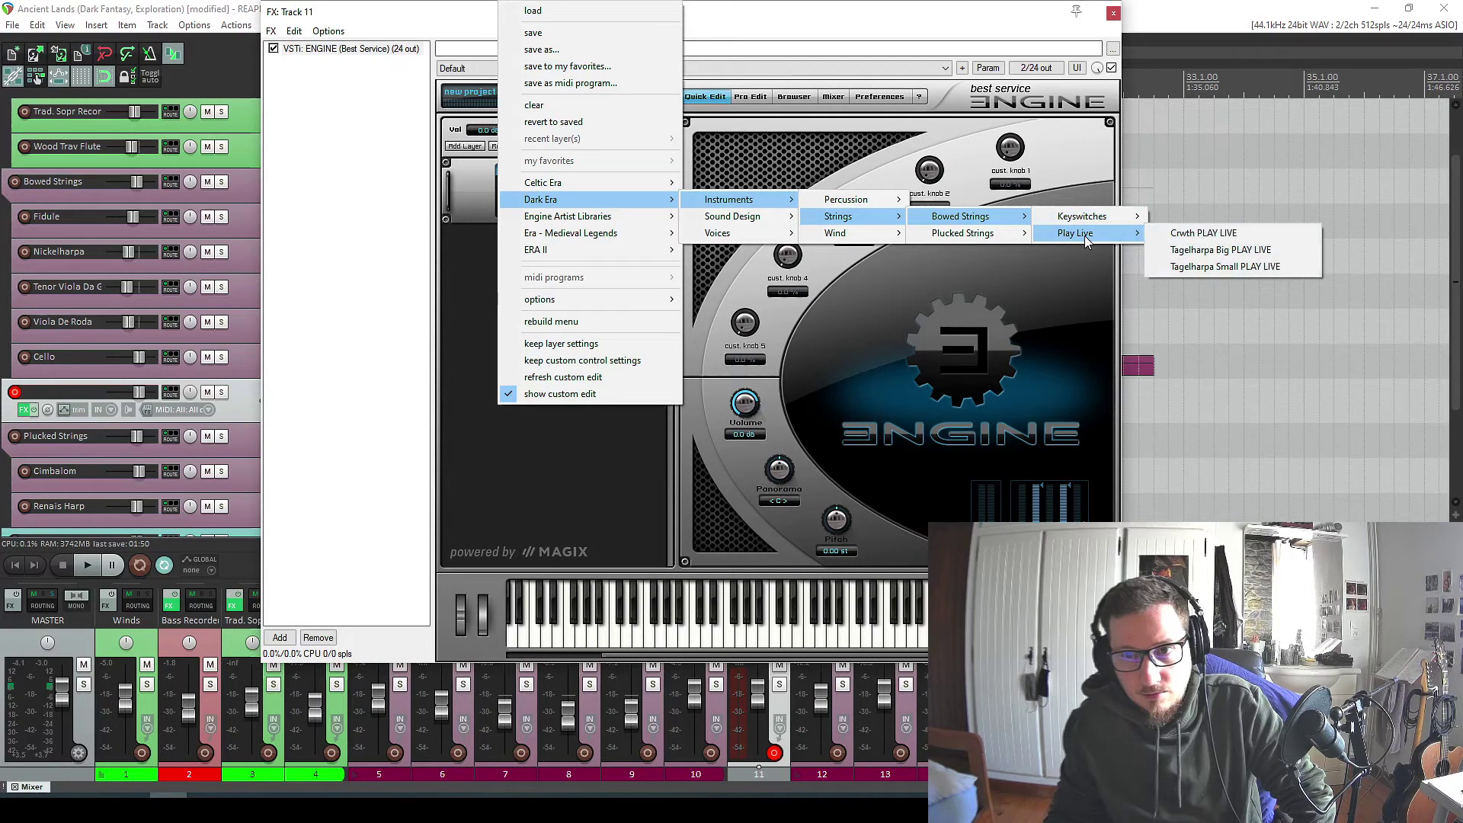
{"action": "mouse_move", "coordinate": [580, 255]}
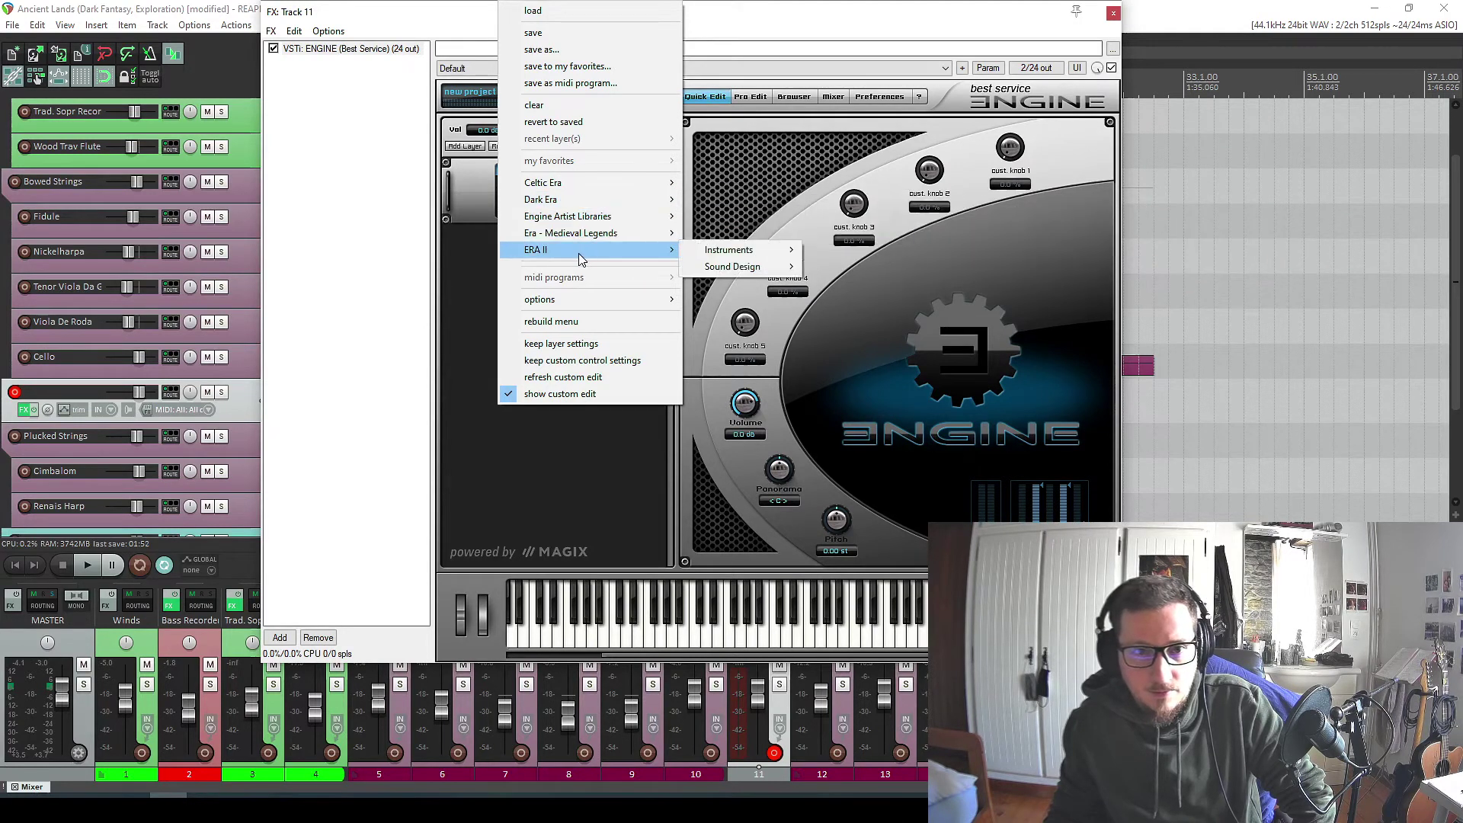
{"action": "mouse_move", "coordinate": [769, 254]}
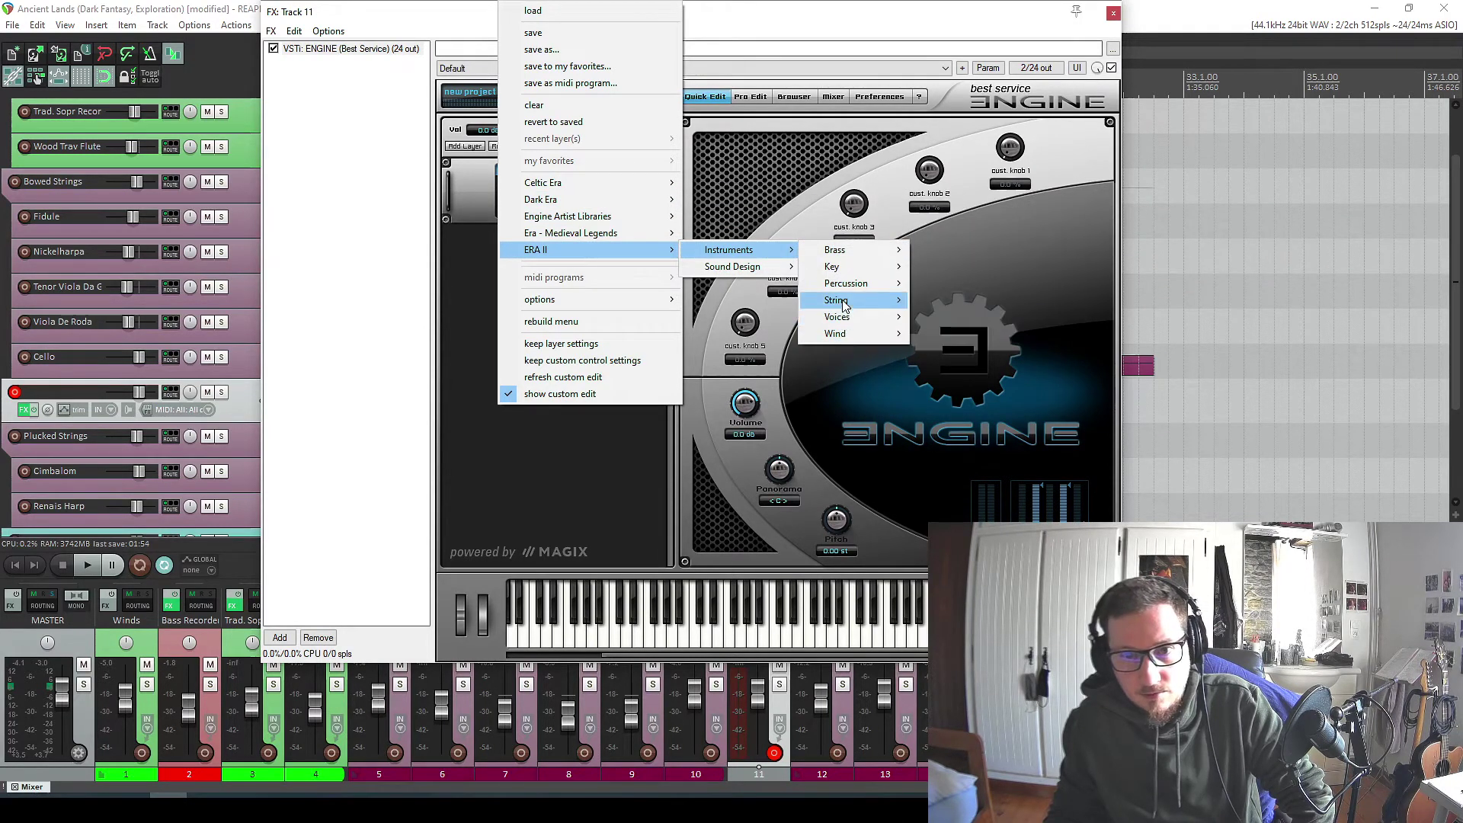
{"action": "mouse_move", "coordinate": [848, 302]}
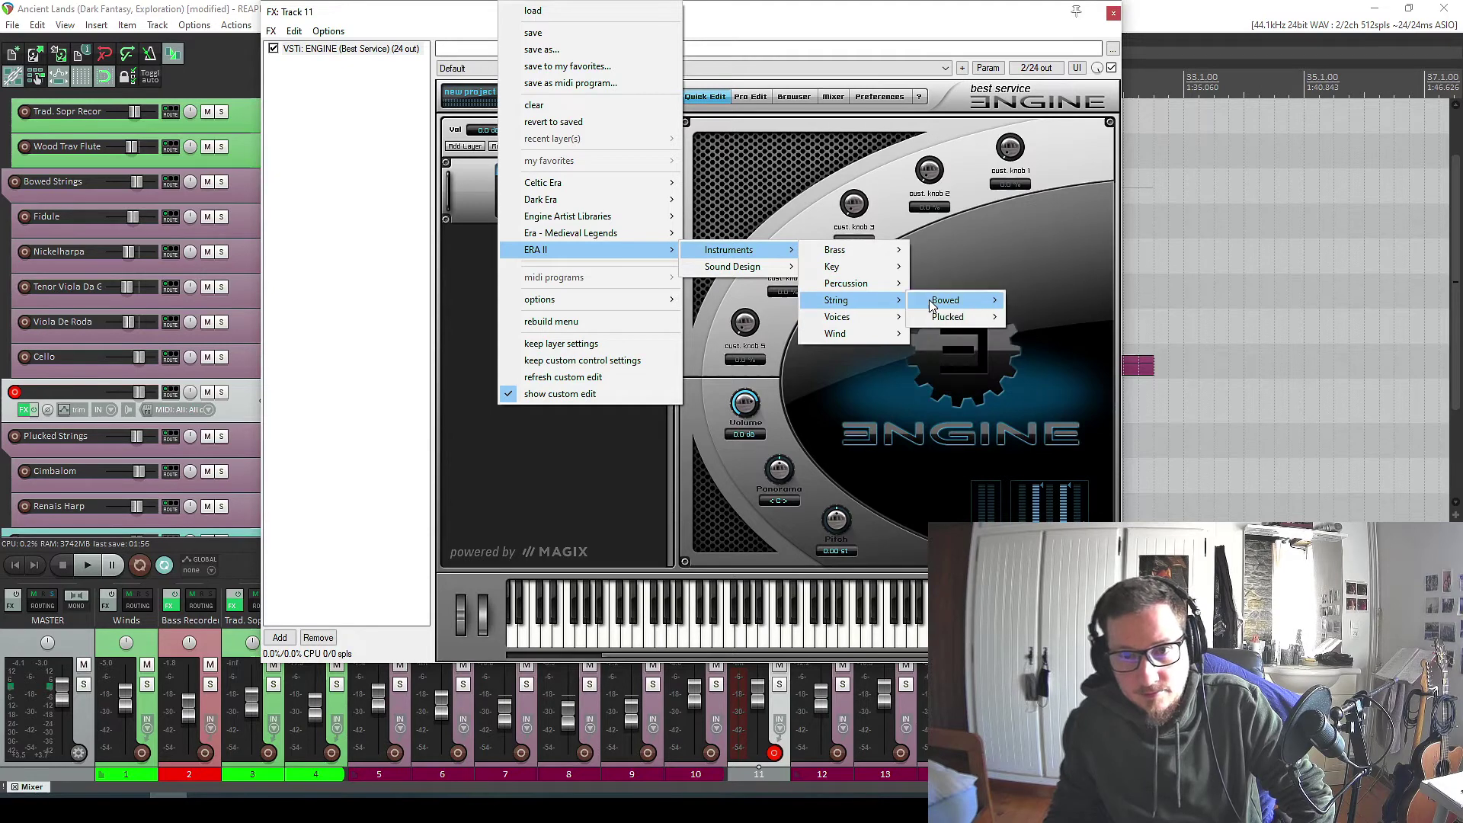
{"action": "mouse_move", "coordinate": [931, 305]}
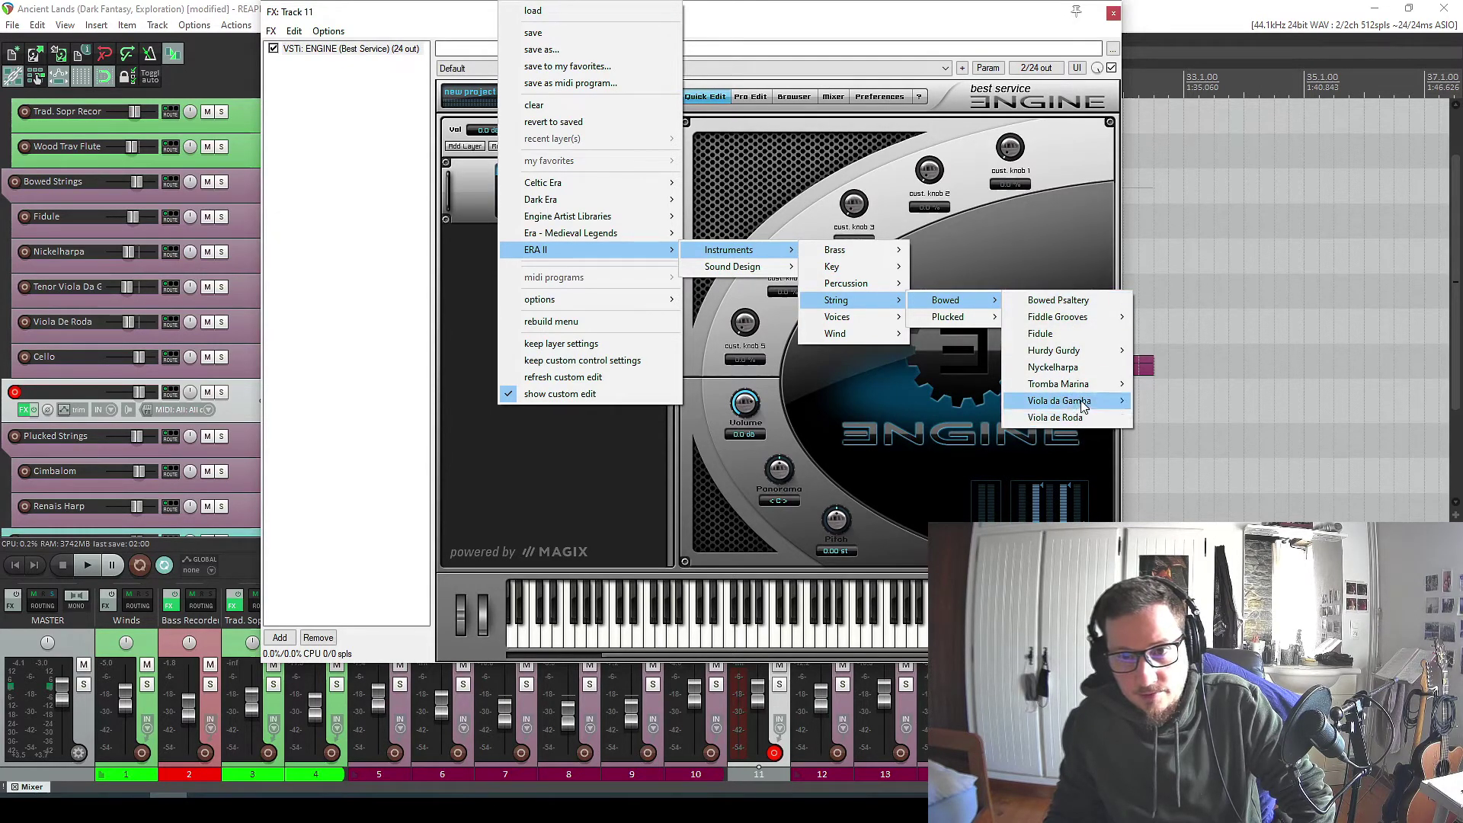
{"action": "mouse_move", "coordinate": [1082, 405]}
{"action": "left_click", "coordinate": [1173, 401]}
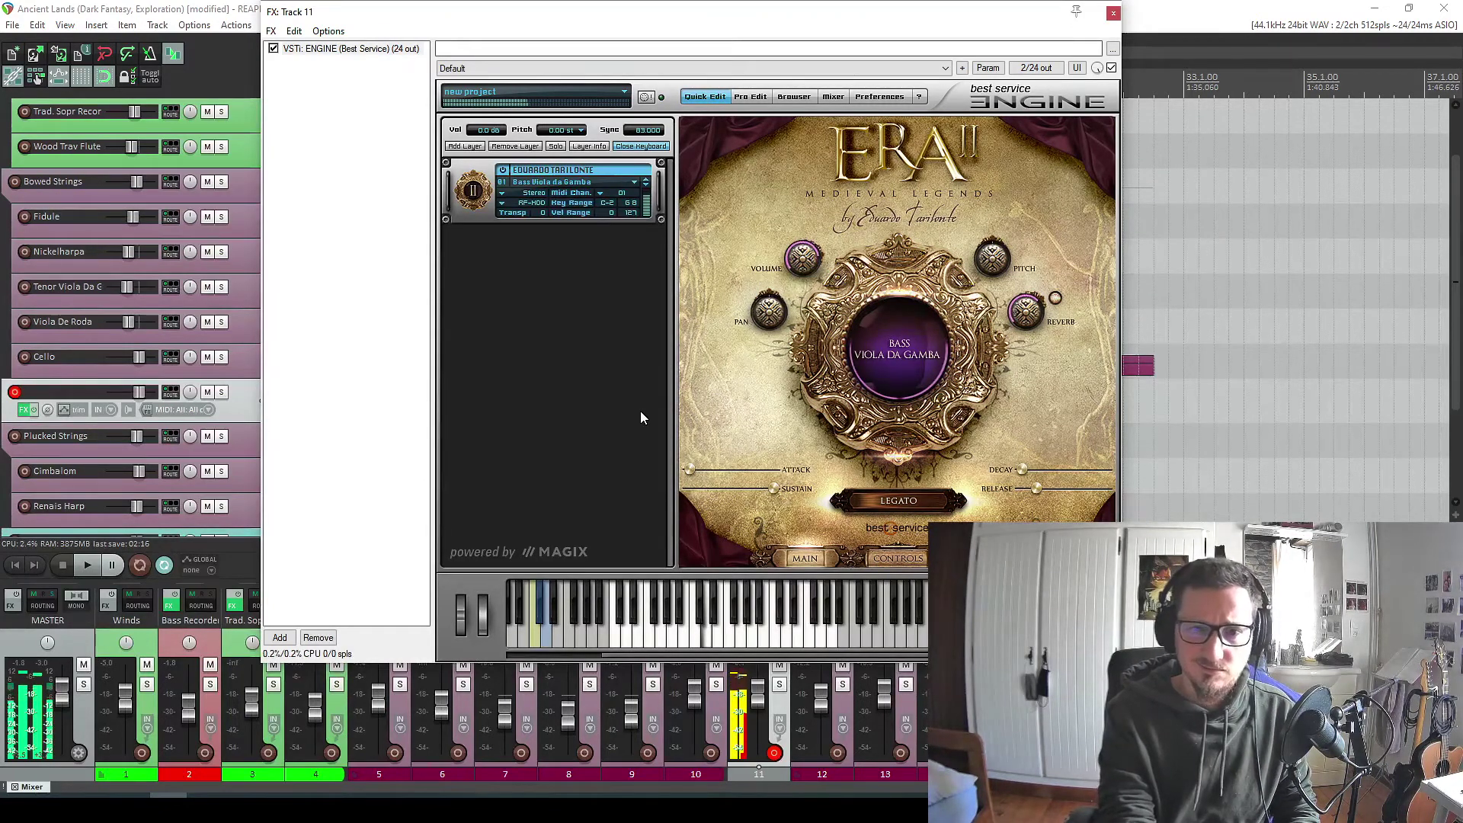
Try several longer attack times, including 104 ms, on the Bass Viola da Gamba and close its FX window.
{"action": "left_click_drag", "start_coordinate": [687, 469], "coordinate": [709, 469]}
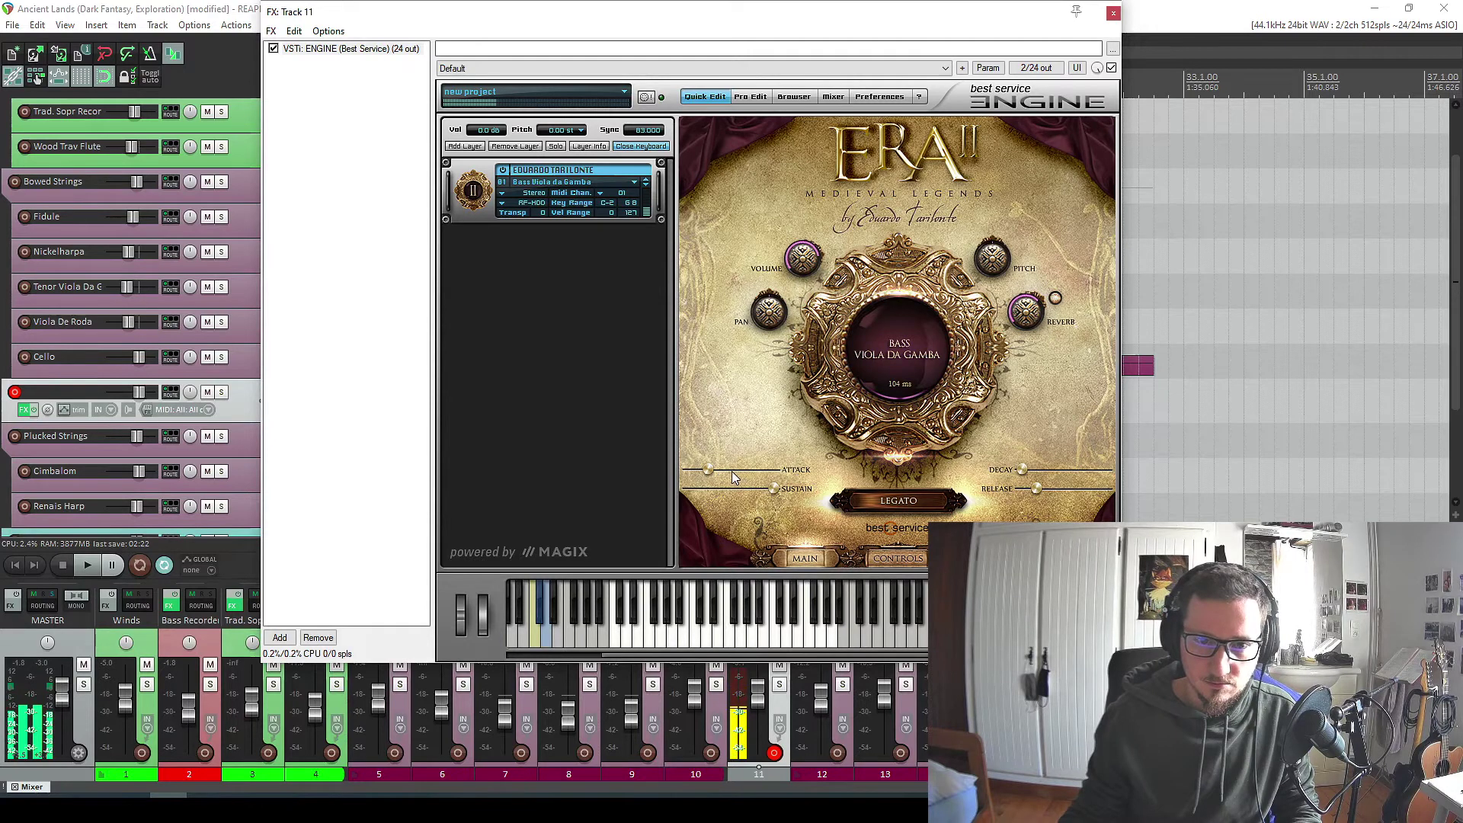
{"action": "left_click_drag", "start_coordinate": [712, 471], "coordinate": [793, 457]}
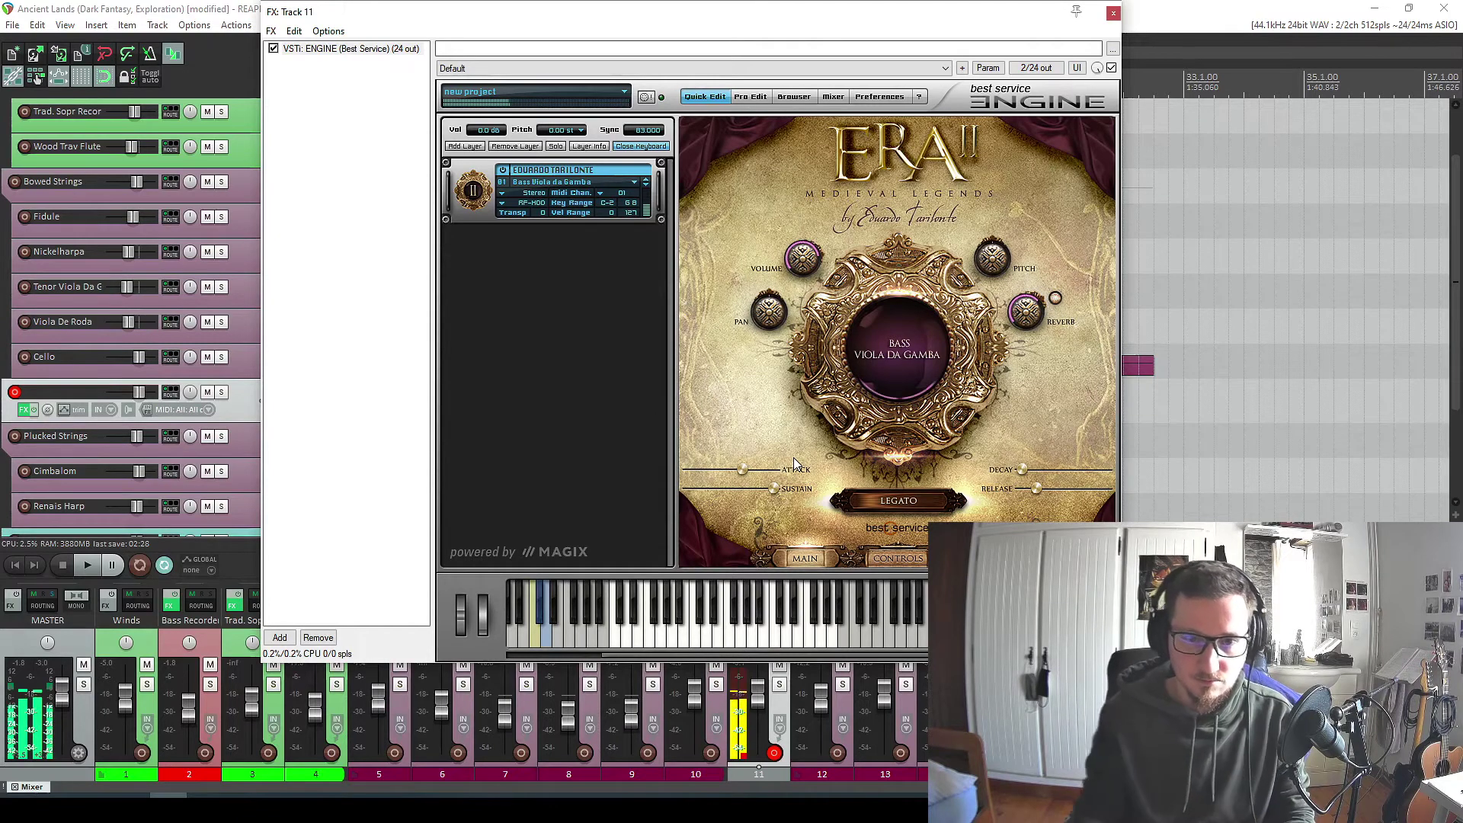
{"action": "left_click_drag", "start_coordinate": [743, 469], "coordinate": [719, 466]}
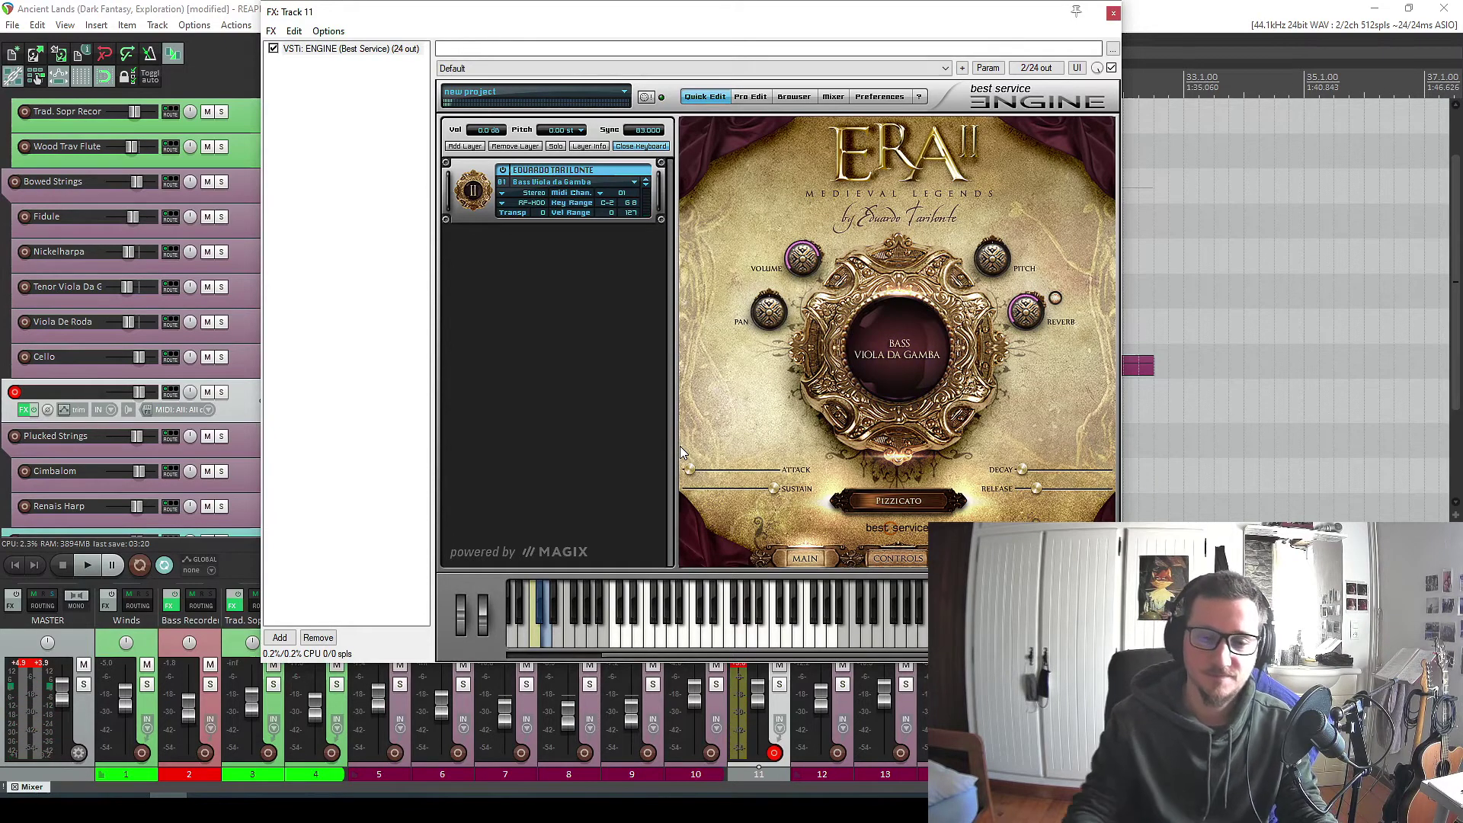
{"action": "left_click_drag", "start_coordinate": [691, 469], "coordinate": [716, 470]}
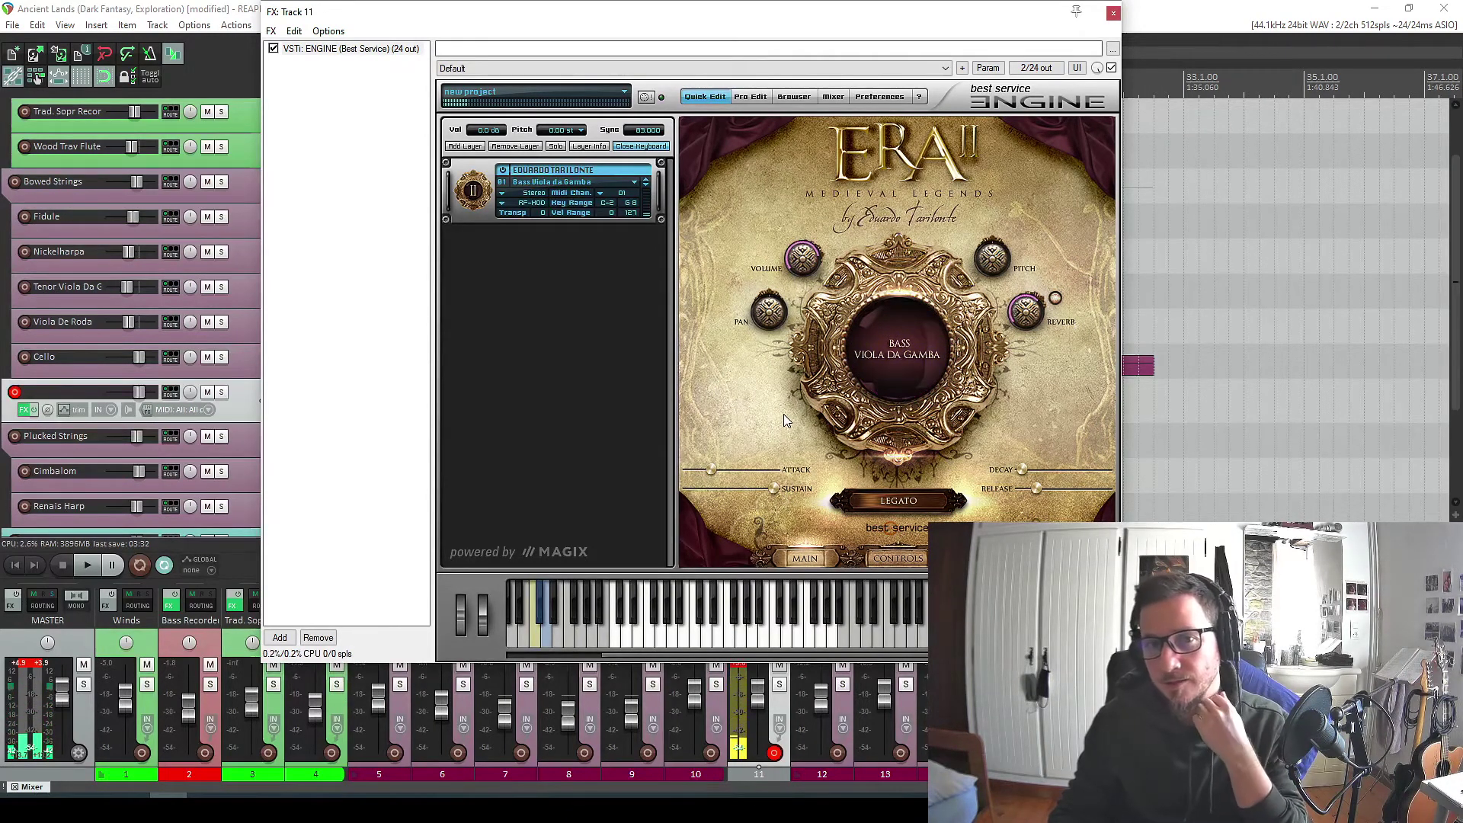
{"action": "left_click", "coordinate": [1113, 14]}
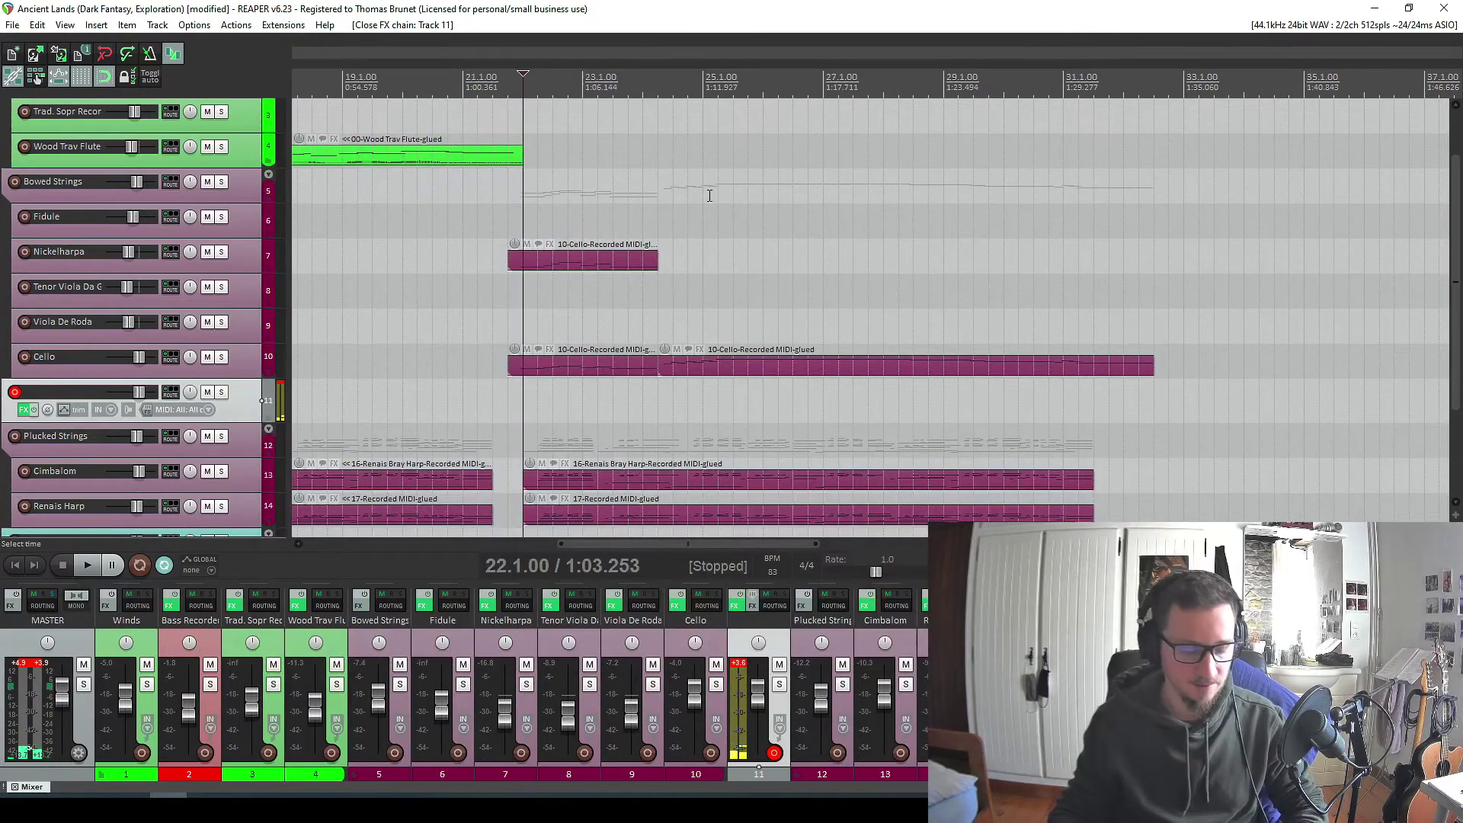
Place the edit cursor at bar 21 and load Spitfire Chamber Strings' "e - Basses - Long" patch in track 11's Kontakt.
{"action": "left_click_drag", "start_coordinate": [500, 76], "coordinate": [463, 80]}
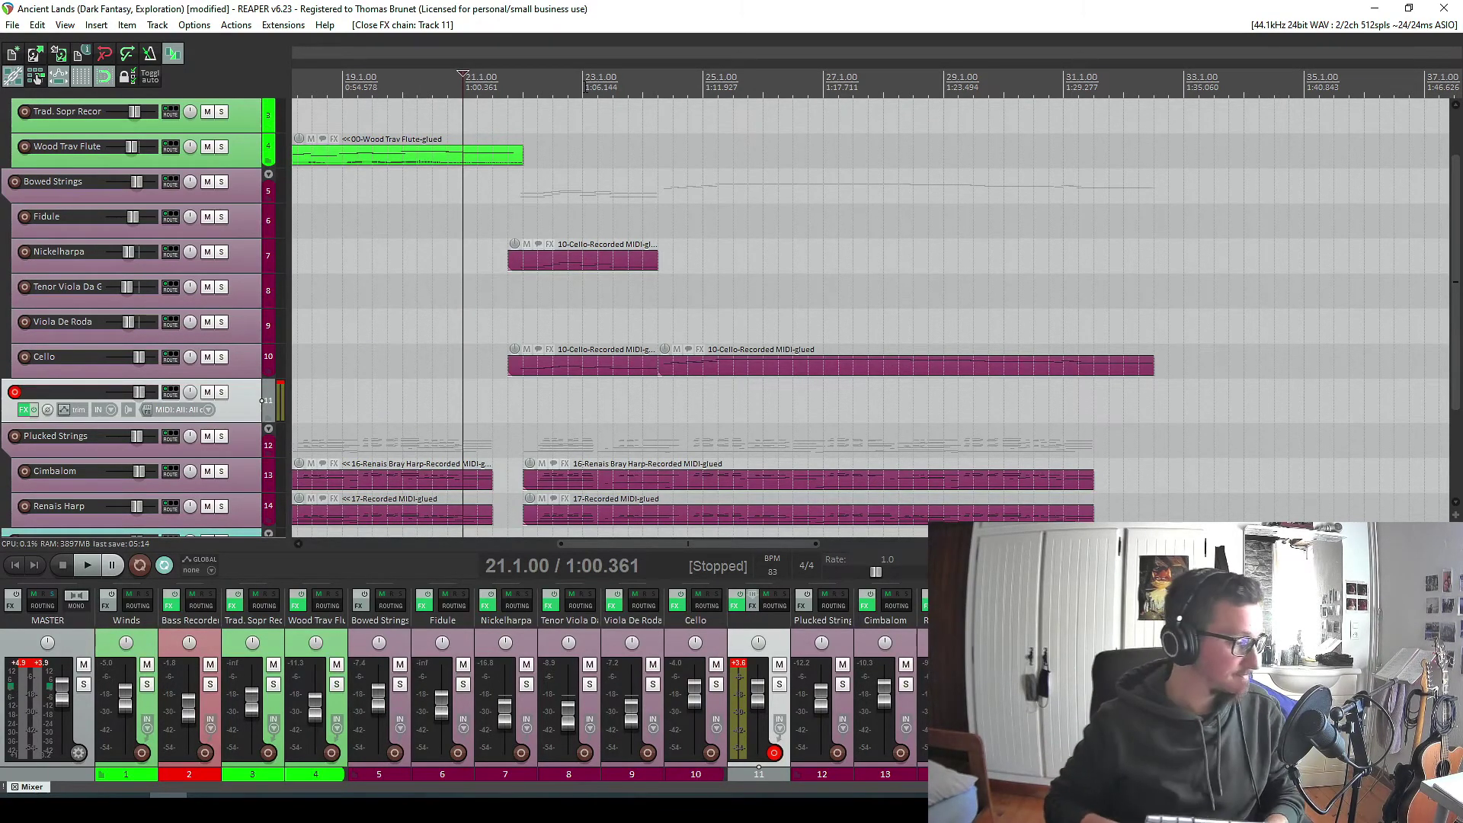
{"action": "key", "text": "alt+Tab"}
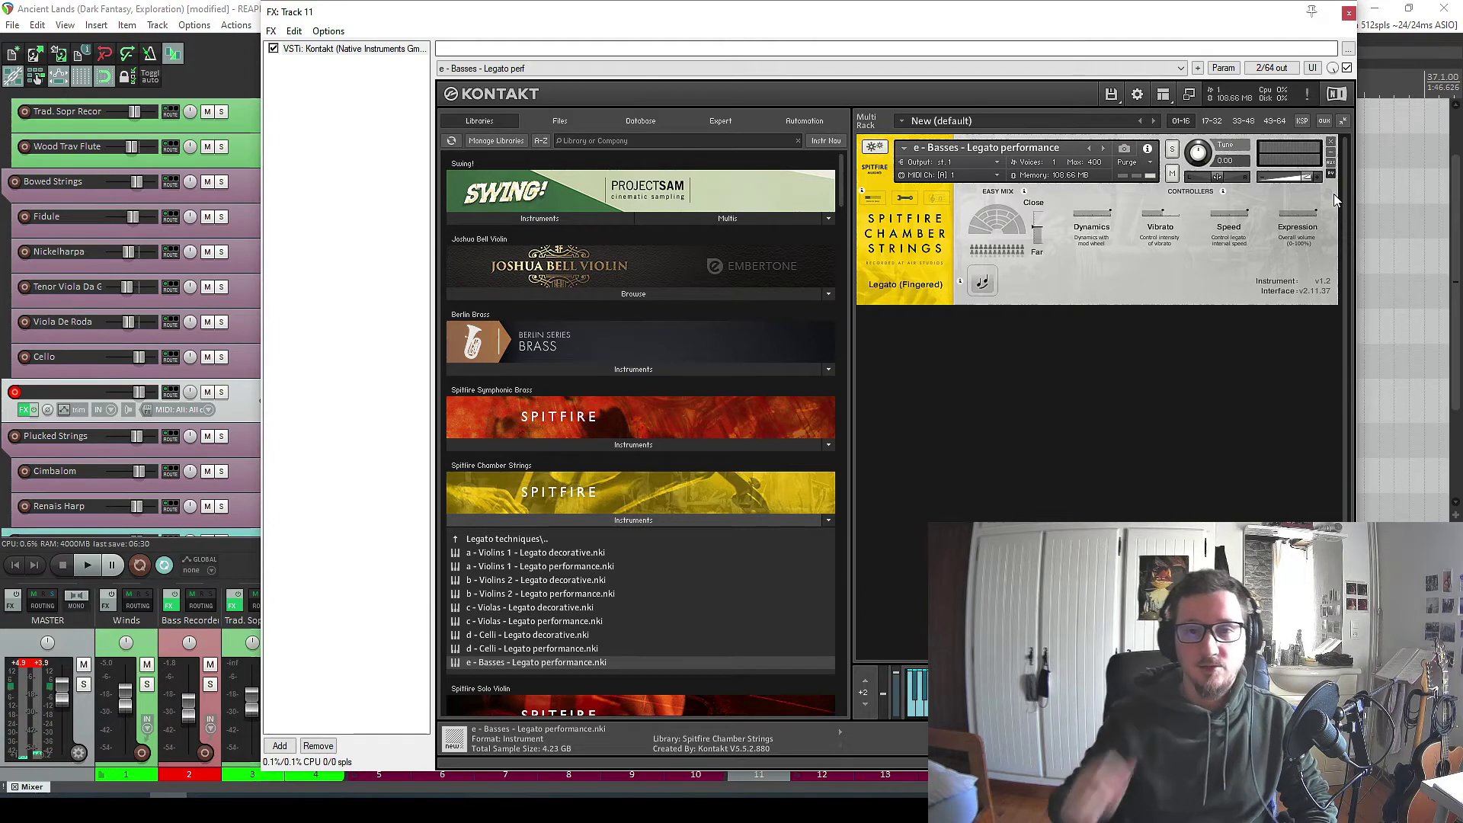
{"action": "left_click", "coordinate": [518, 536]}
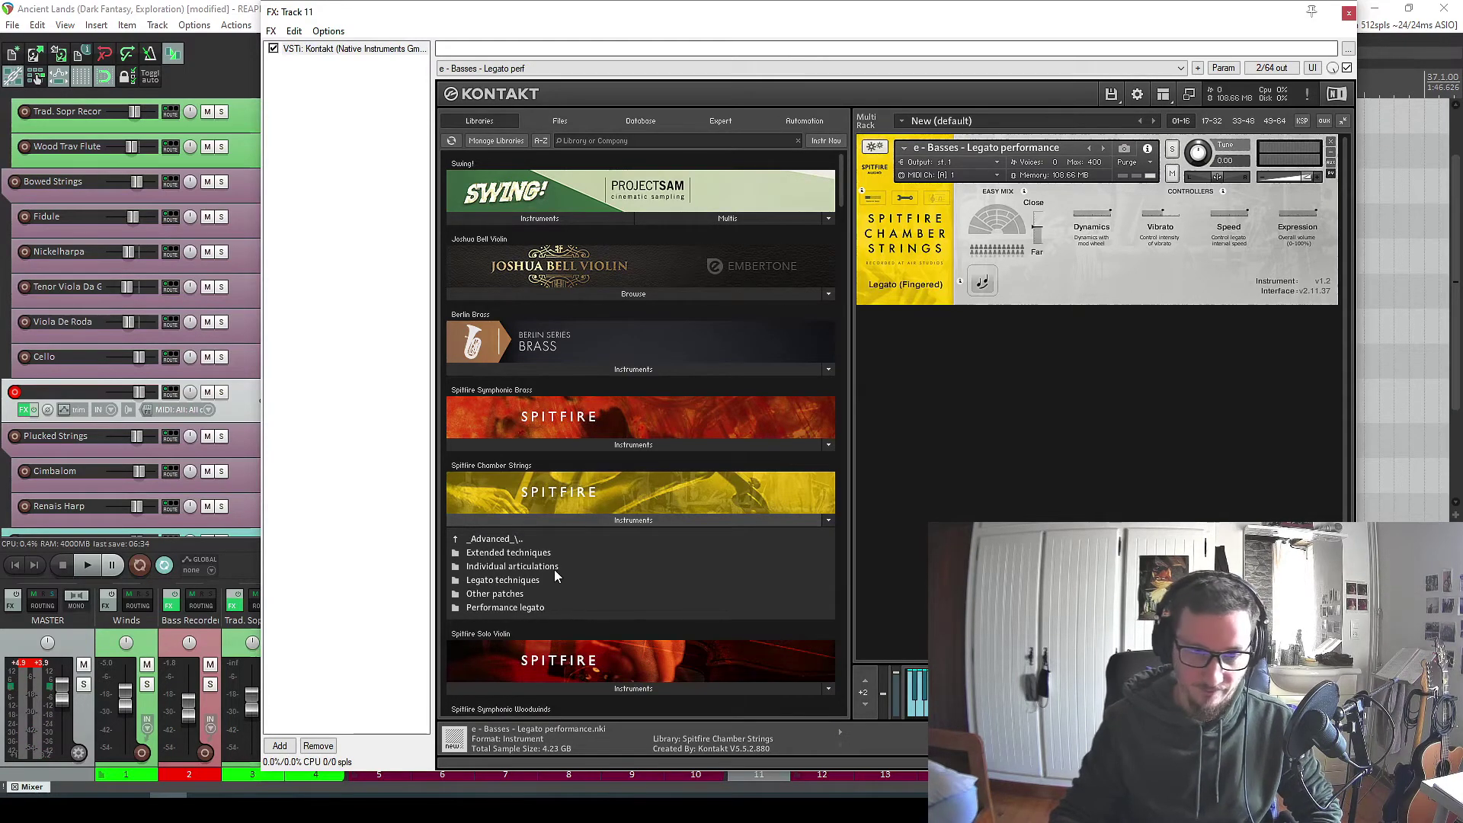
{"action": "left_click", "coordinate": [497, 568]}
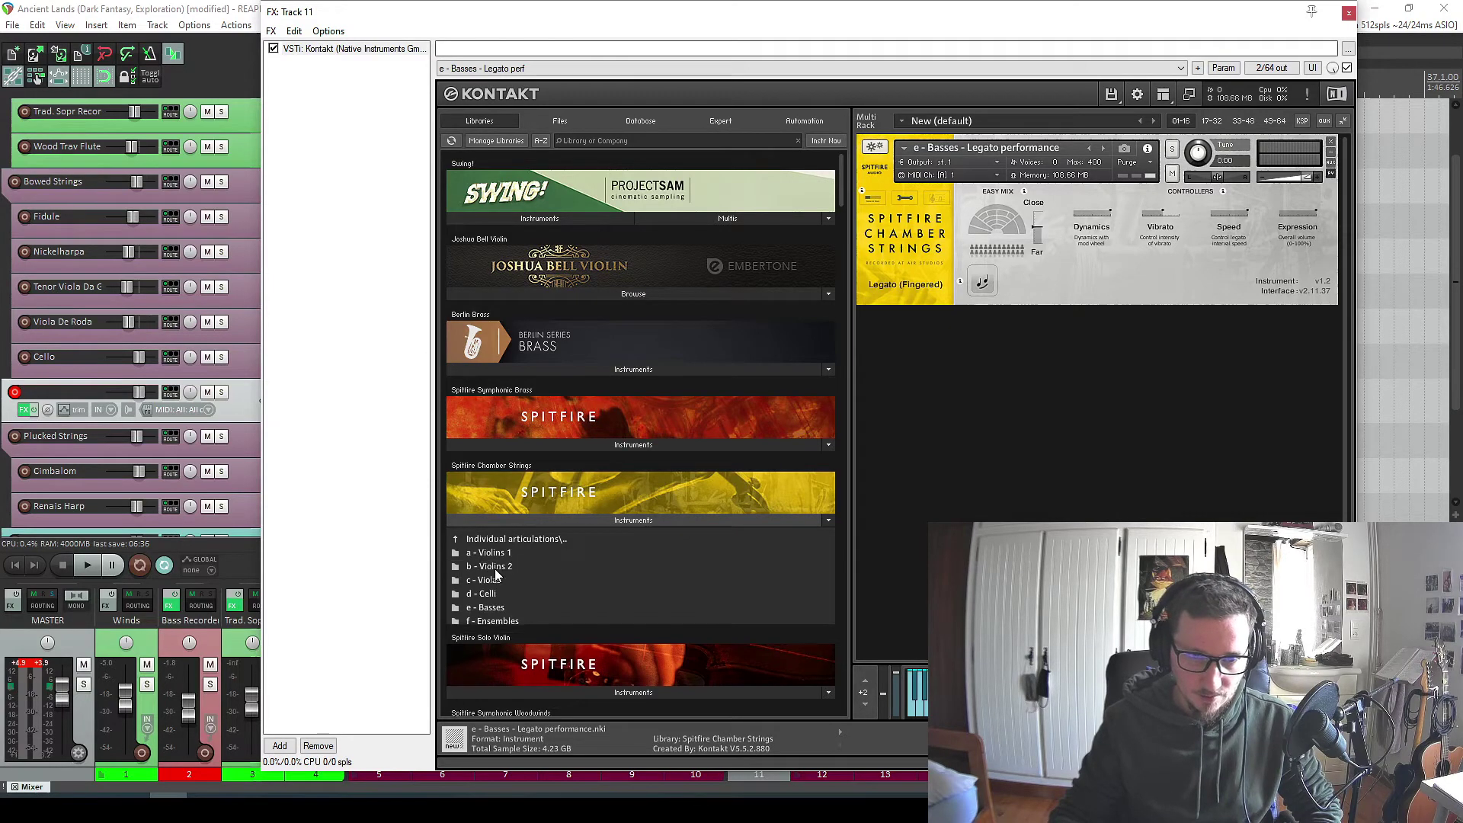
{"action": "left_click", "coordinate": [500, 609]}
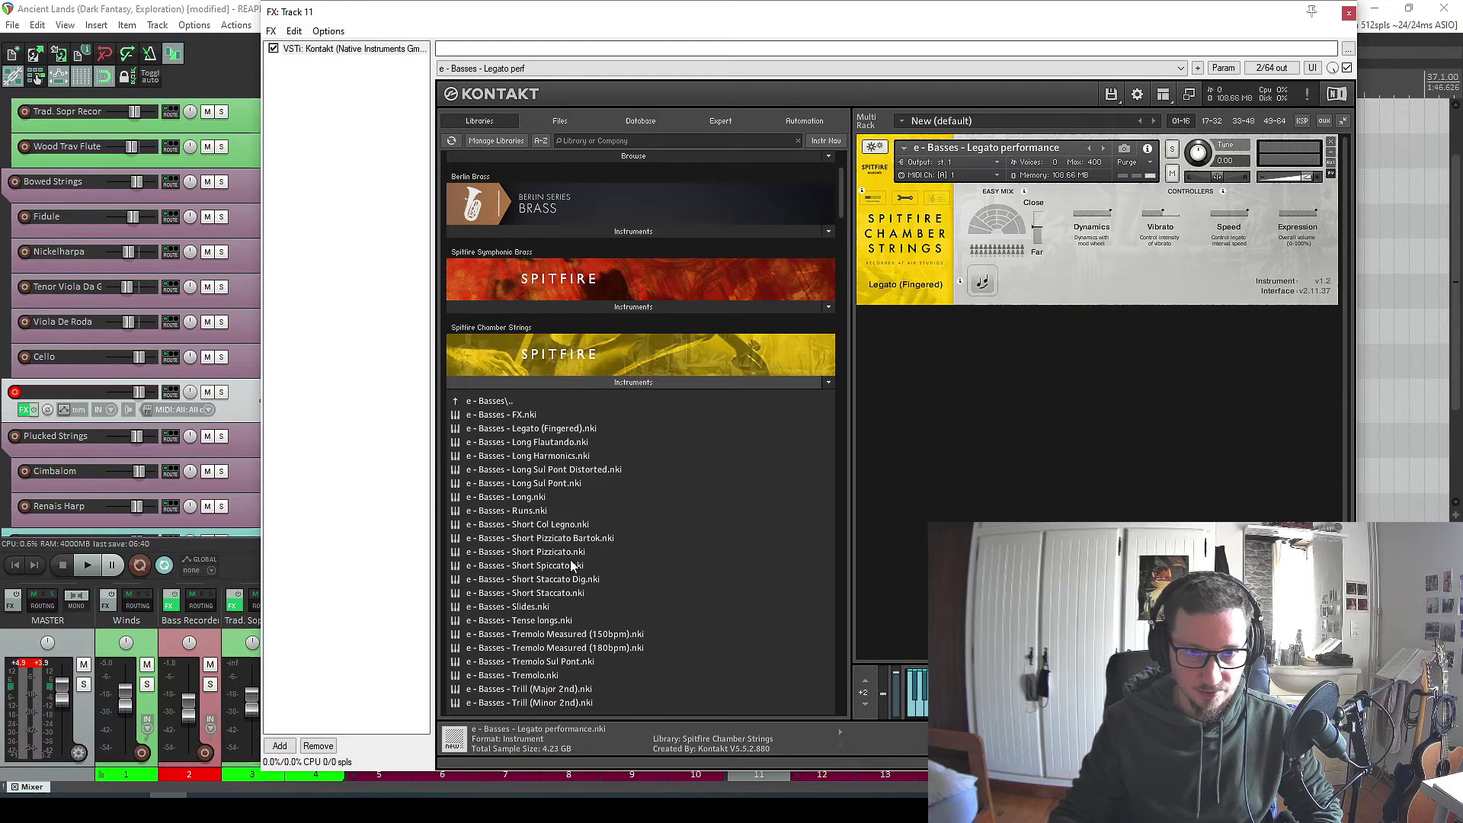
{"action": "double_click", "coordinate": [544, 496]}
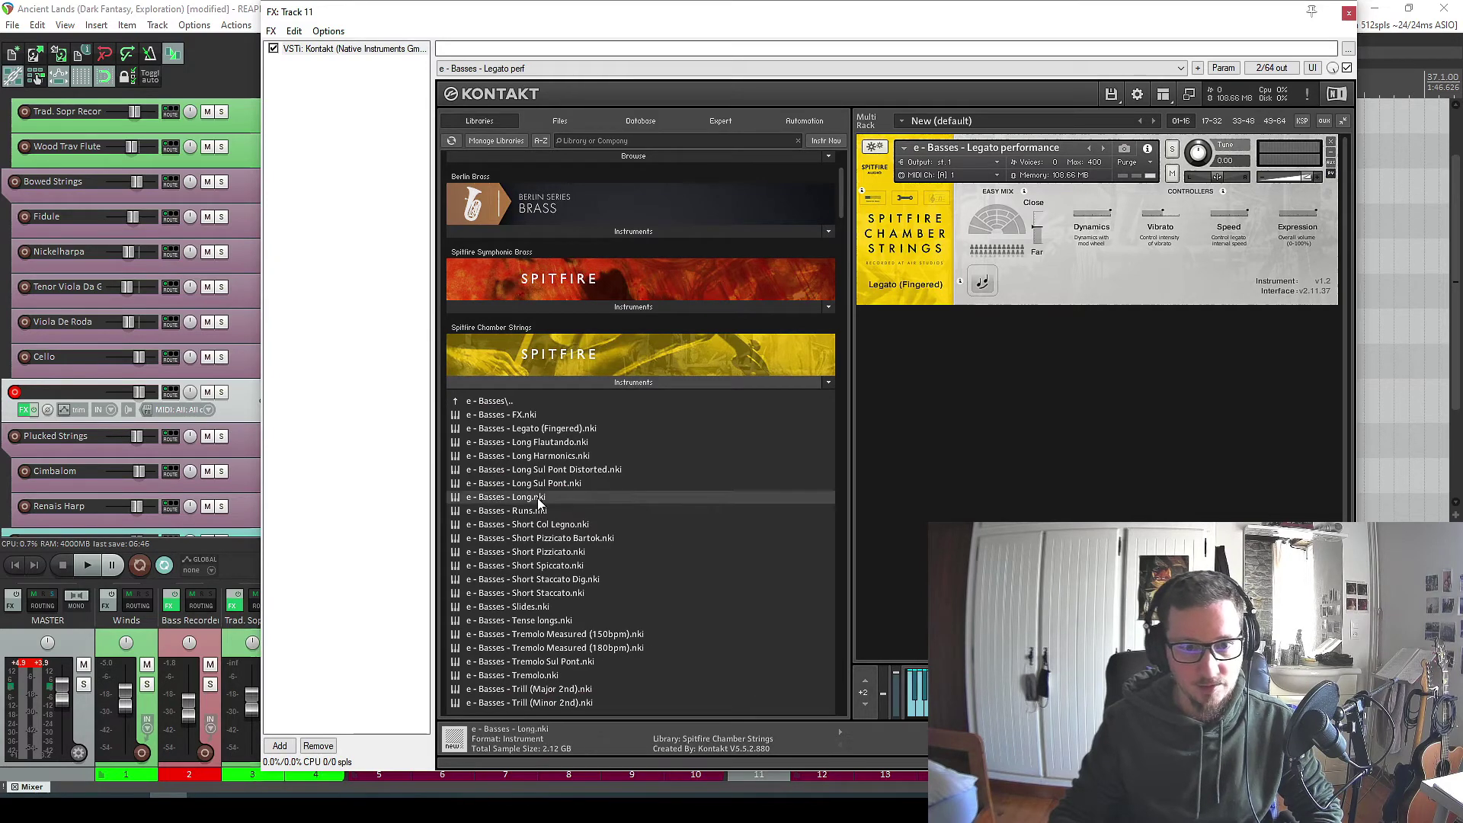
{"action": "left_click", "coordinate": [736, 455]}
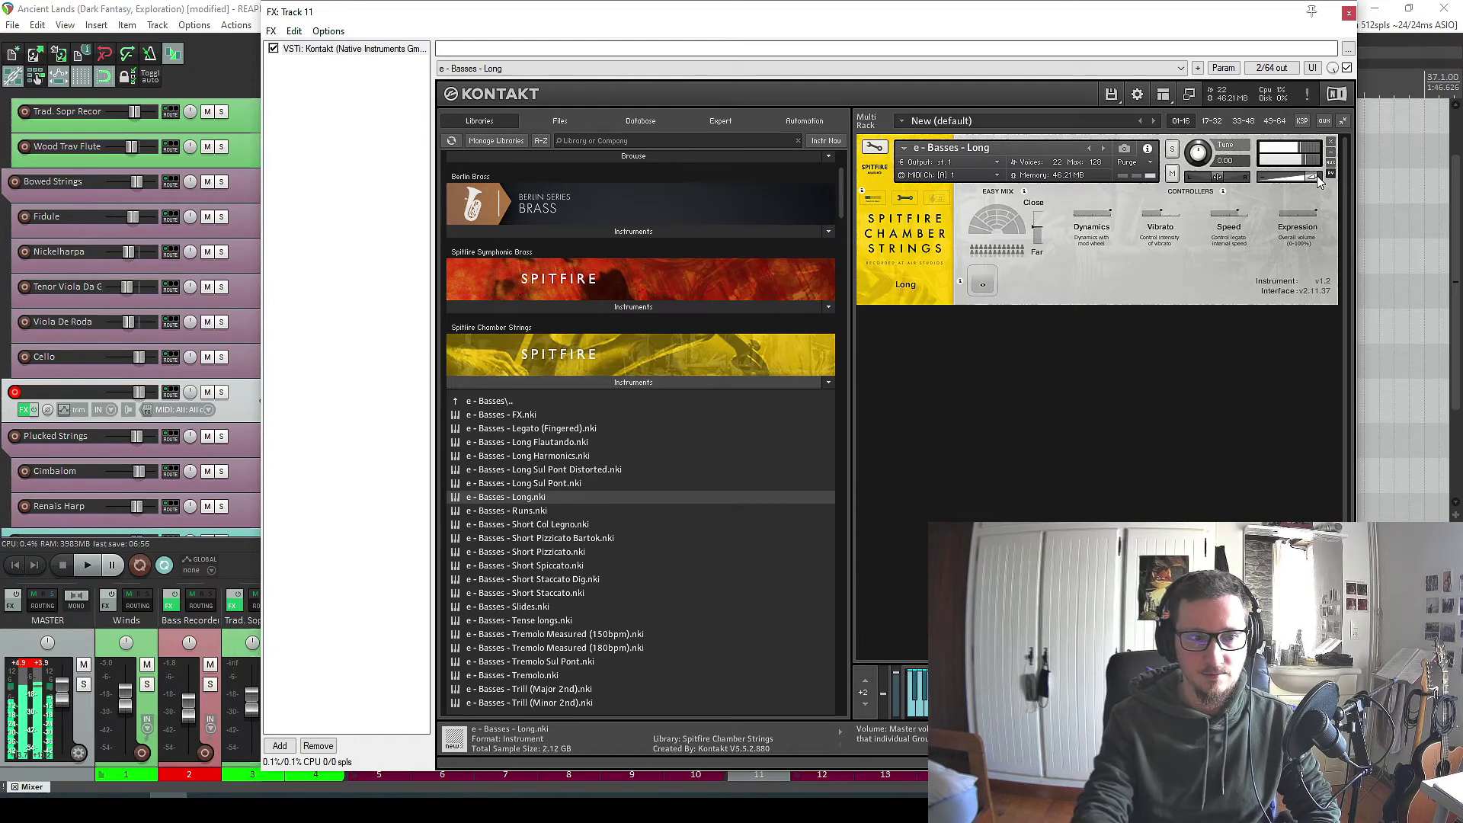
Close the Kontakt window and record a bass line on track 11 from bar 21 to about bar 33.
{"action": "key", "text": "Escape"}
{"action": "key", "text": "ctrl+r"}
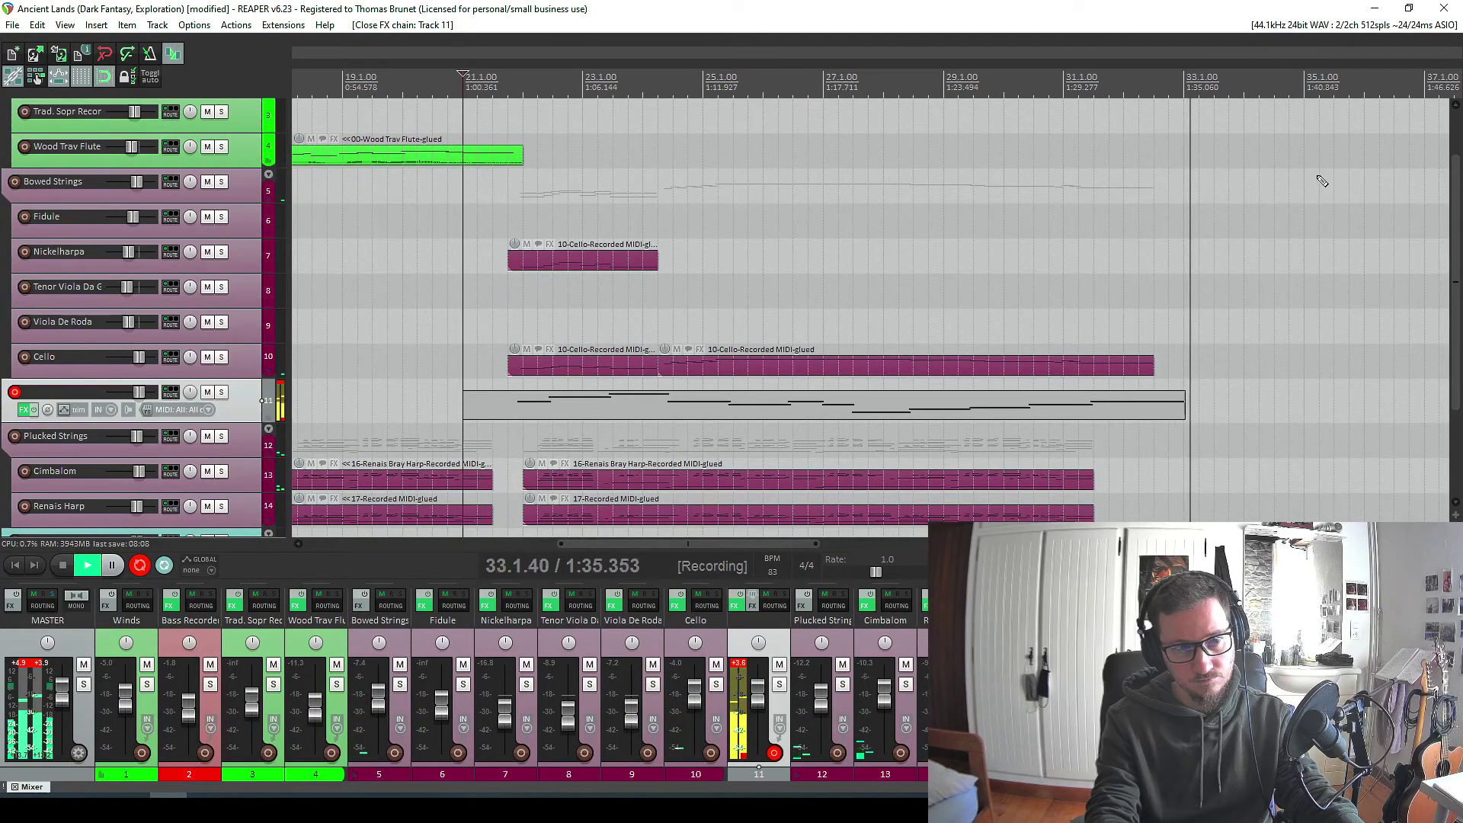
{"action": "key", "text": "space"}
In the recorded bass take, delete the C2 note at bar 27, extend the preceding D2 to about 27.3, and audition it.
{"action": "double_click", "coordinate": [466, 400]}
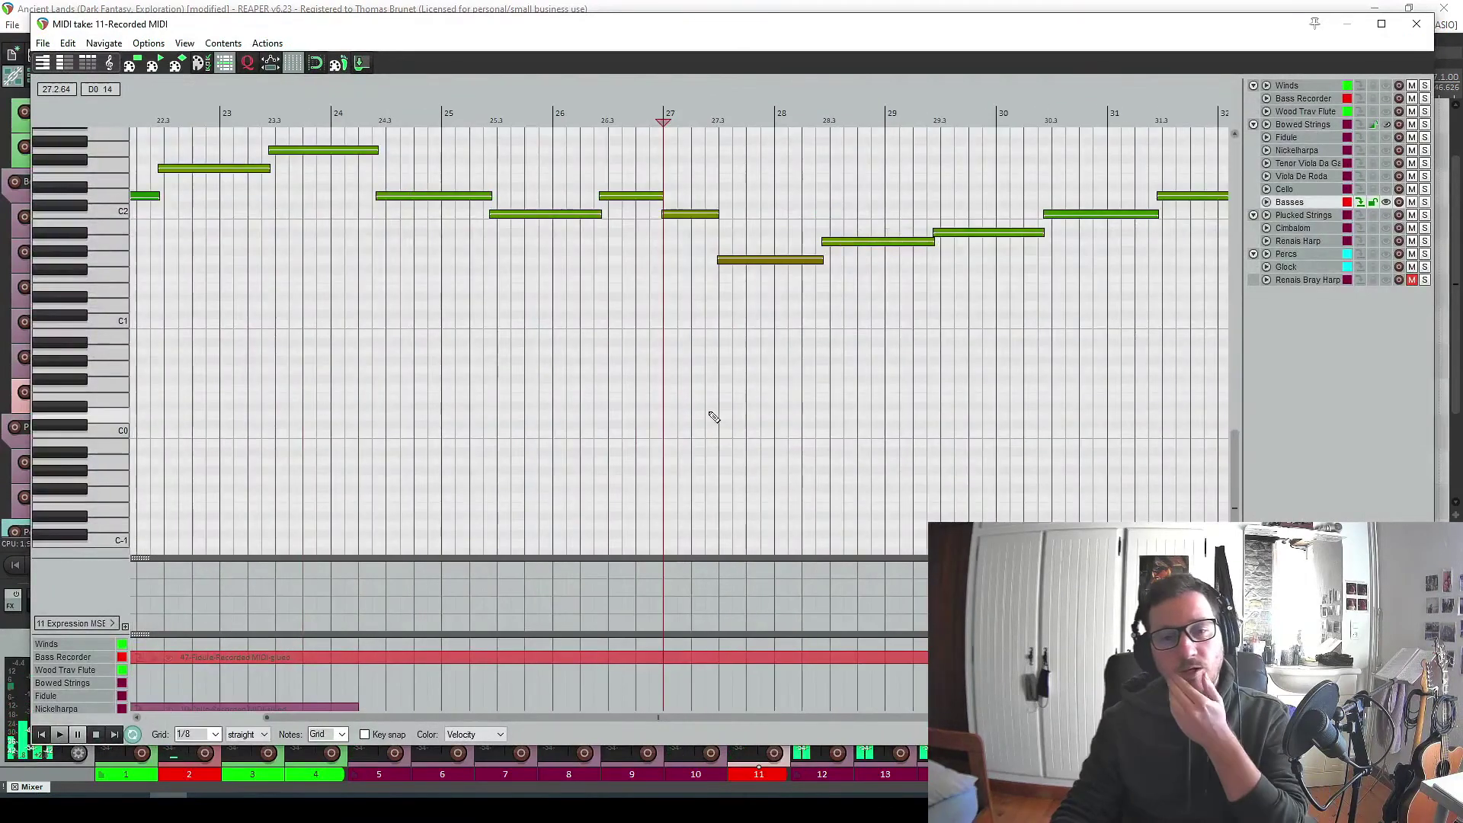
{"action": "left_click_drag", "start_coordinate": [688, 203], "coordinate": [760, 315]}
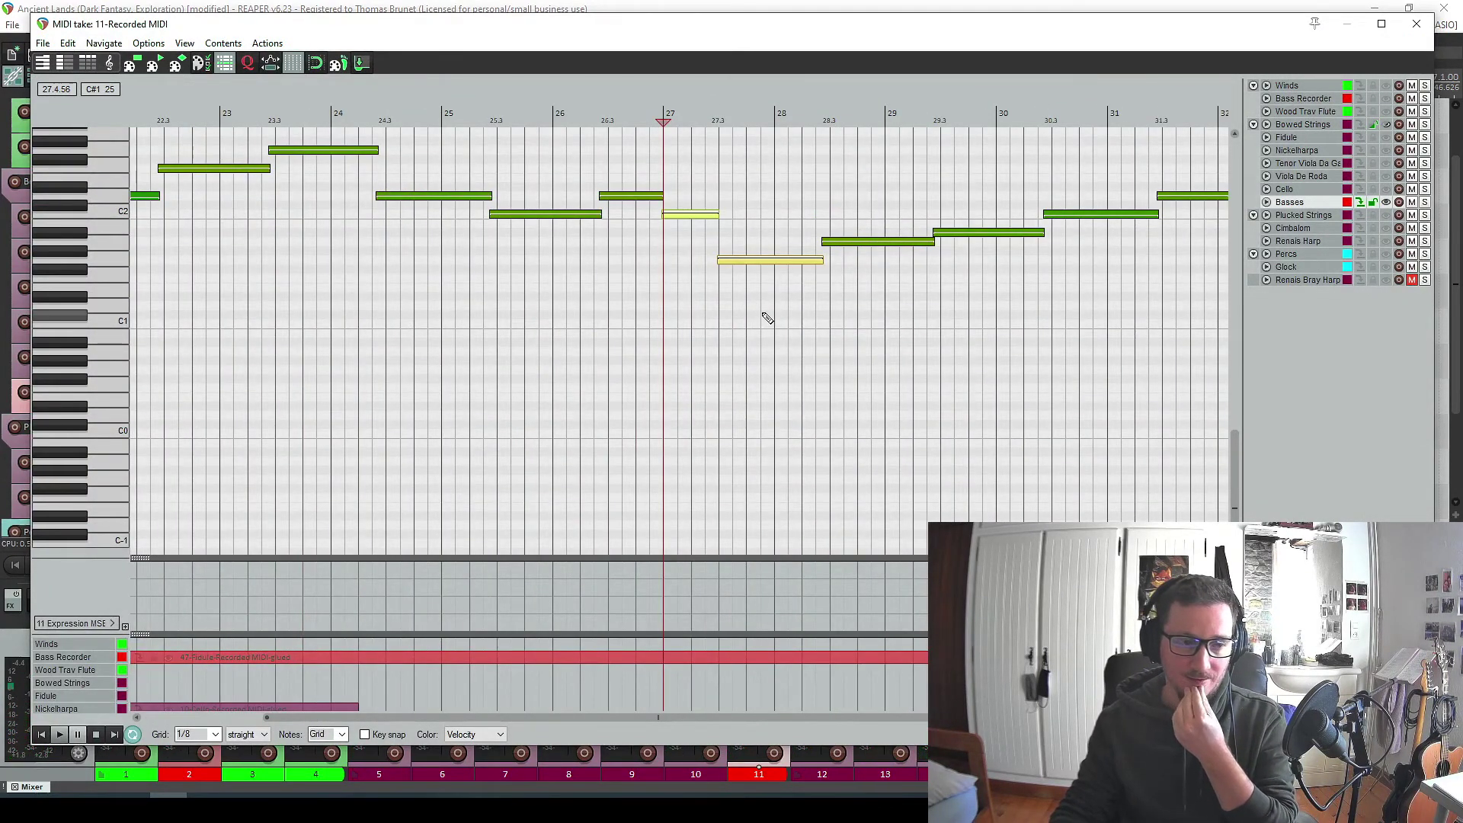
{"action": "double_click", "coordinate": [701, 215]}
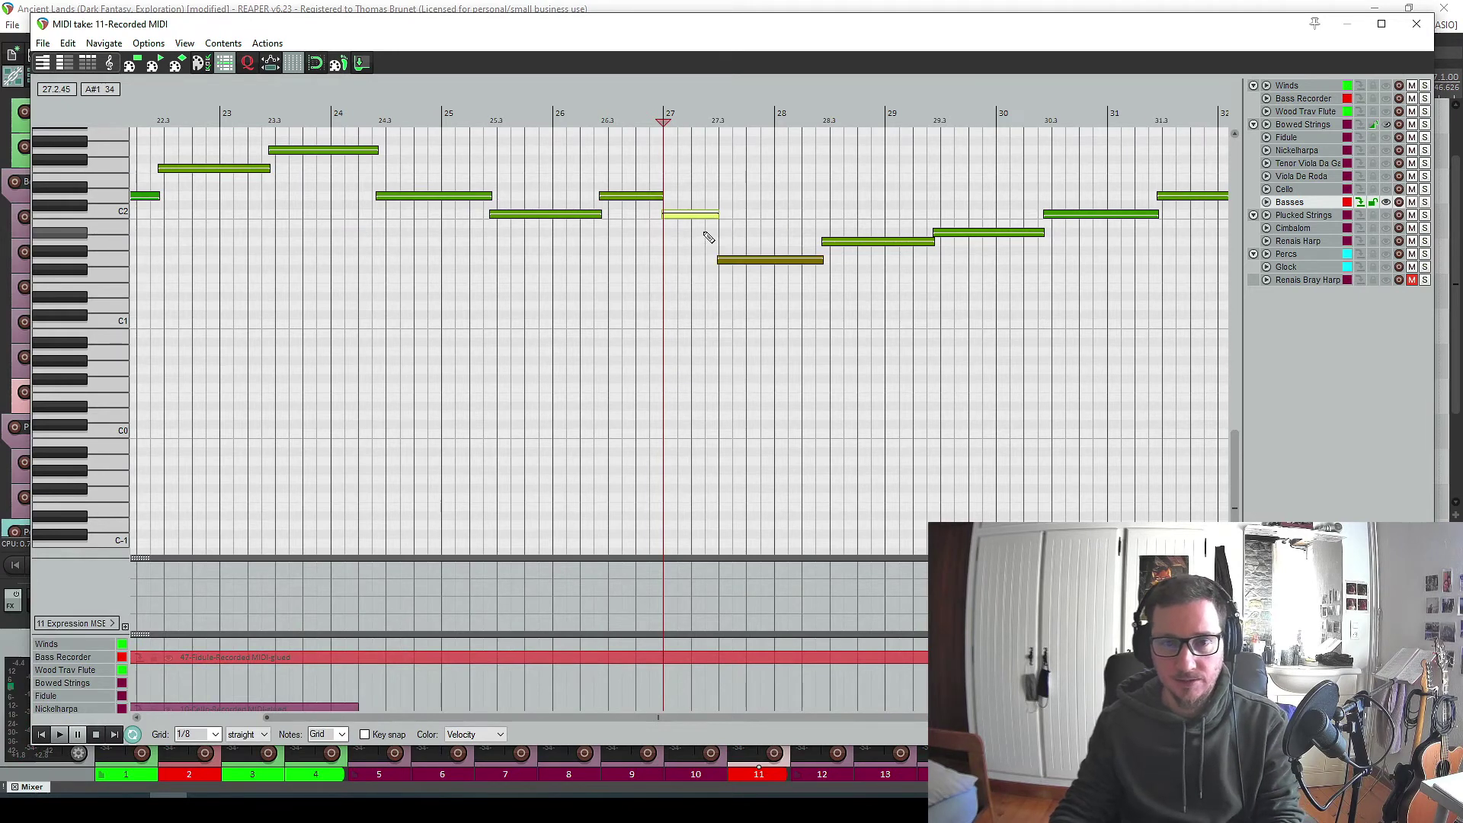
{"action": "left_click_drag", "start_coordinate": [659, 200], "coordinate": [727, 198]}
{"action": "key", "text": "space"}
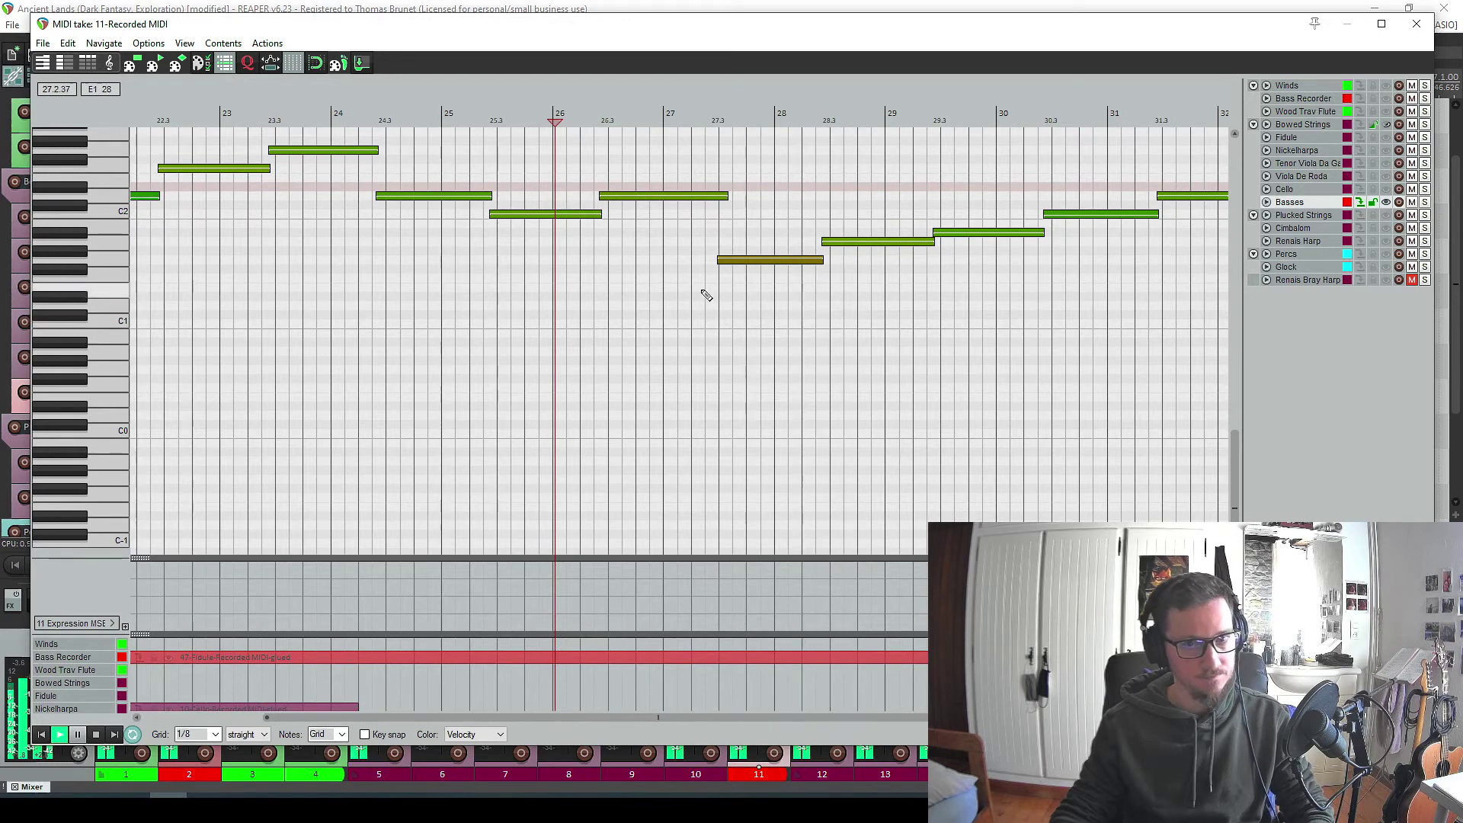
{"action": "key", "text": "space"}
Trim the G1 note to start at about bar 28, extend the preceding D2 to meet it, and play the passage.
{"action": "left_click", "coordinate": [723, 259]}
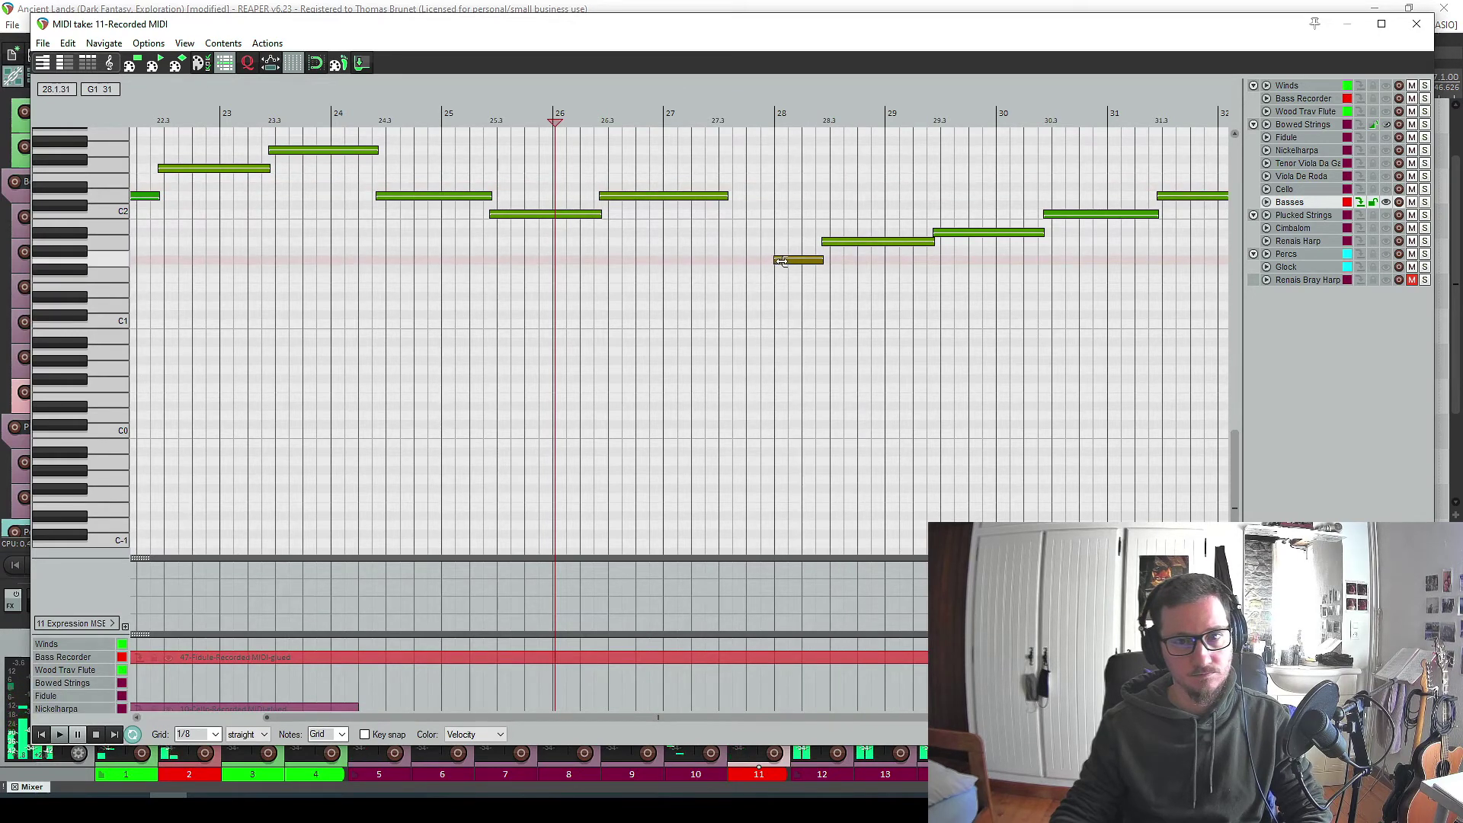
{"action": "left_click_drag", "start_coordinate": [728, 196], "coordinate": [779, 198]}
{"action": "key", "text": "space"}
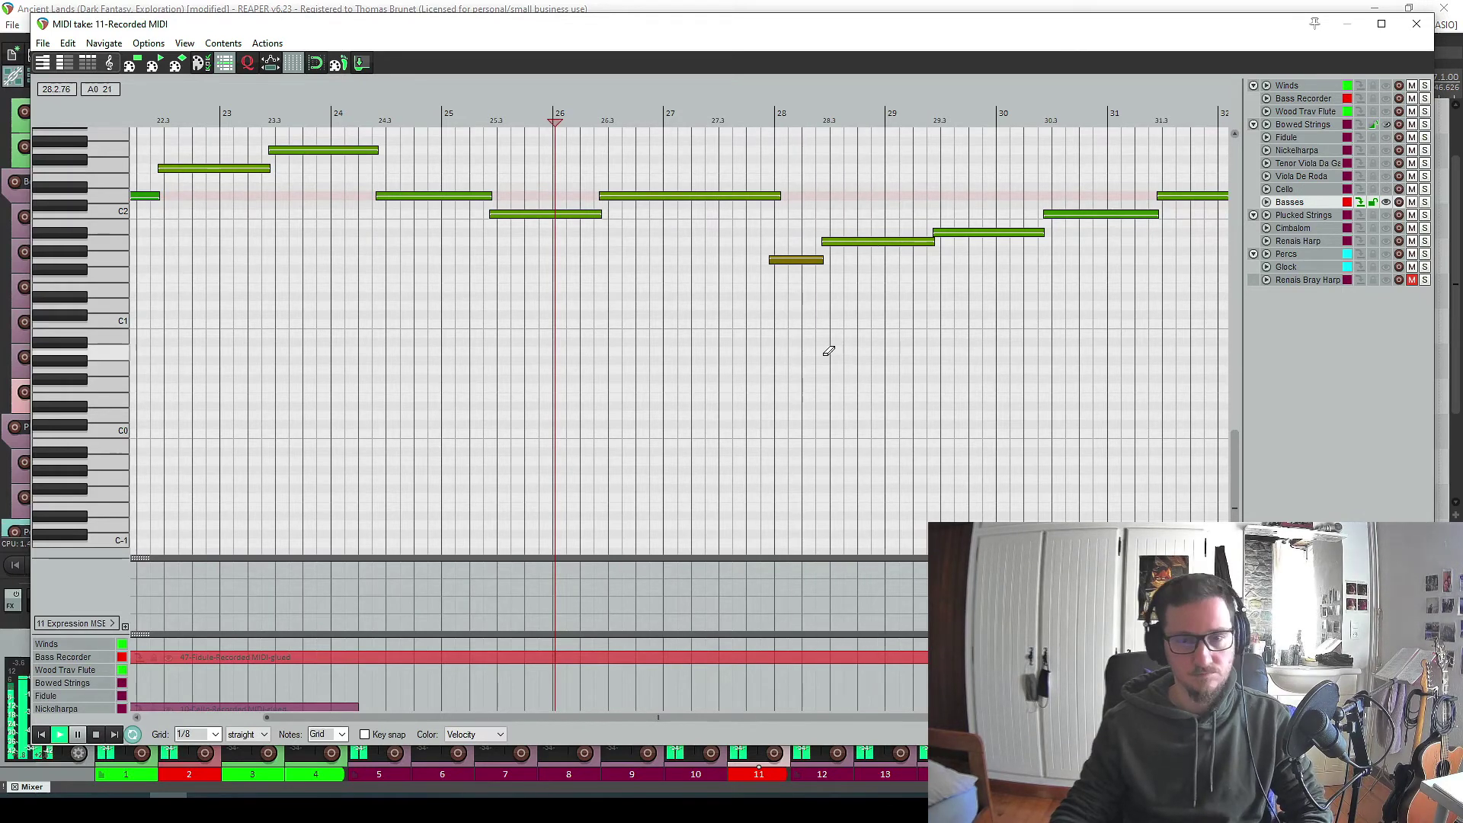
{"action": "scroll", "coordinate": [800, 336], "scroll_direction": "right", "scroll_amount": 2}
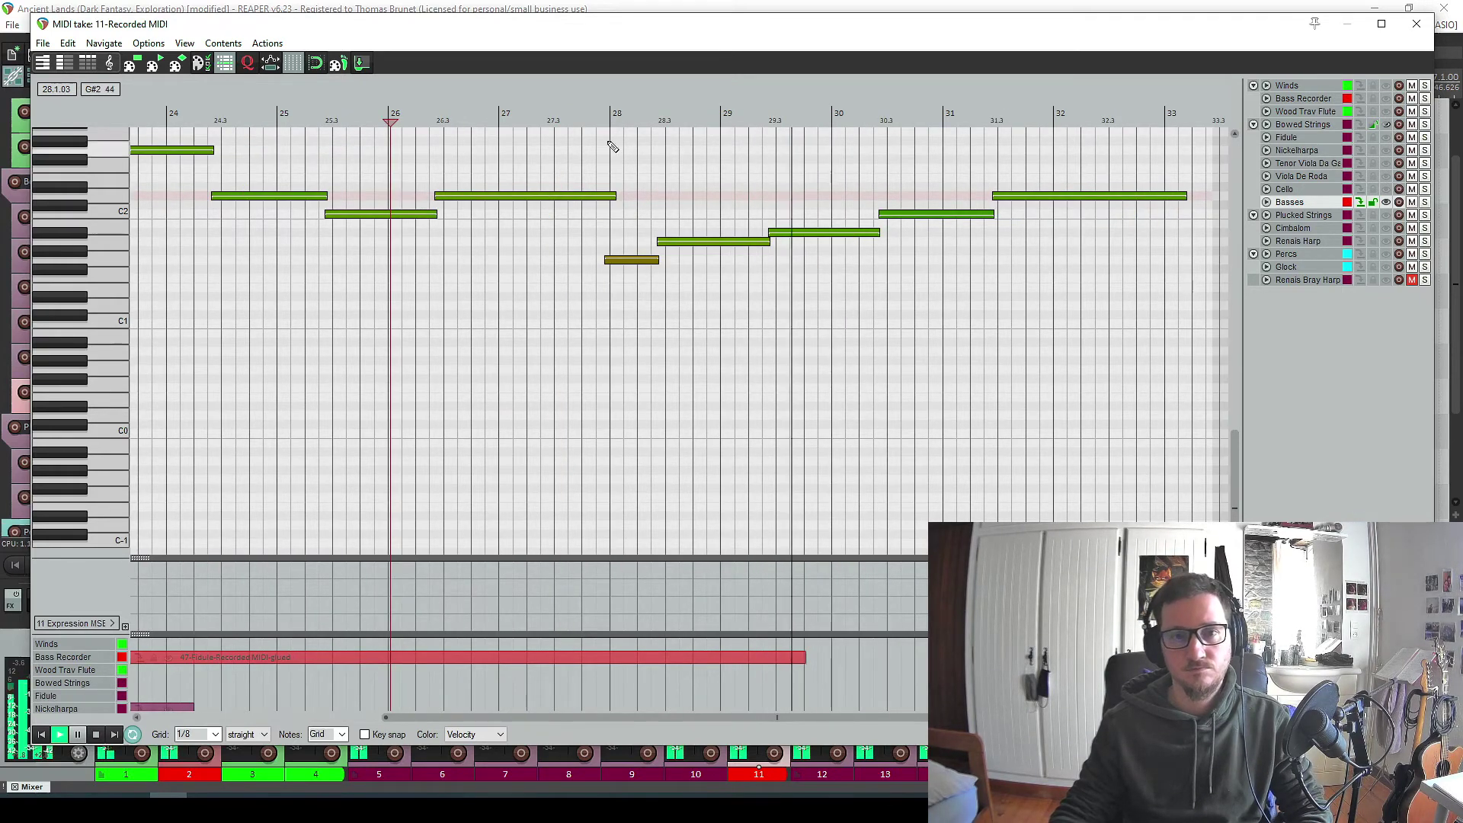
{"action": "left_click", "coordinate": [585, 118]}
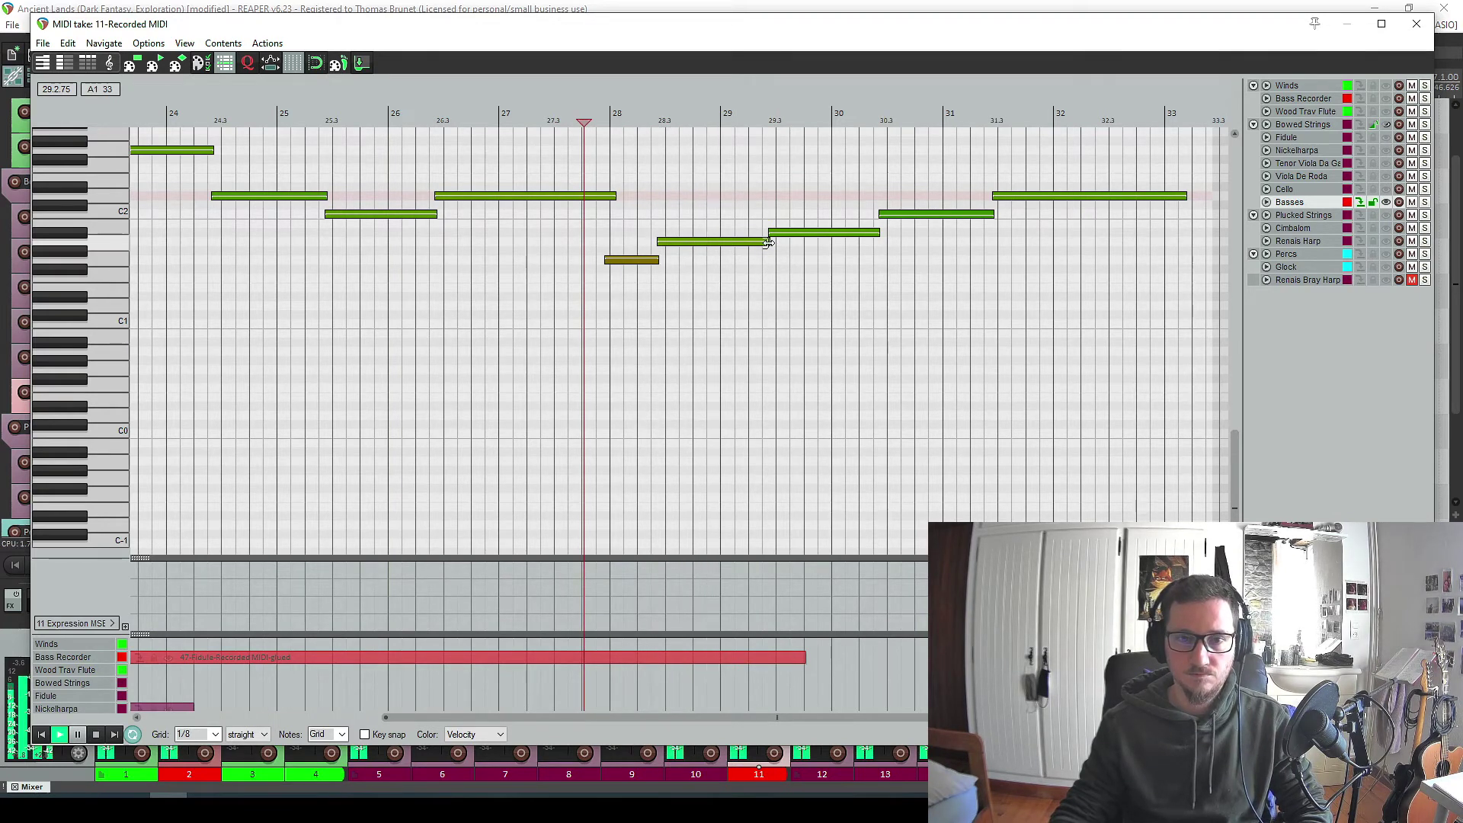
Shorten the A1 note to end at about bar 29, start the A#1 there, and lengthen it to reach the next C2.
{"action": "left_click_drag", "start_coordinate": [768, 243], "coordinate": [722, 242]}
{"action": "key", "text": "space"}
{"action": "left_click", "coordinate": [778, 234]}
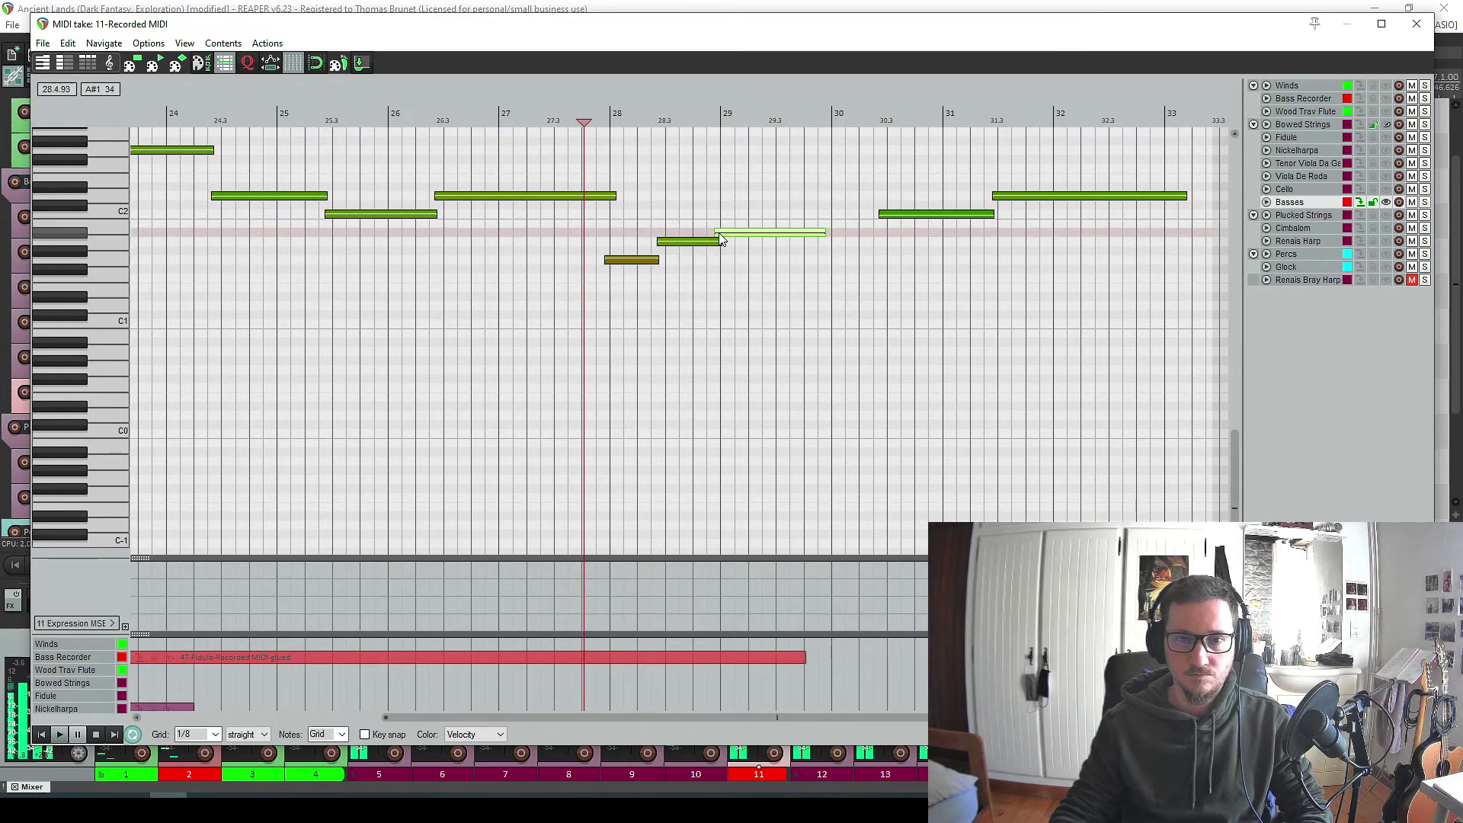
{"action": "key", "text": "space"}
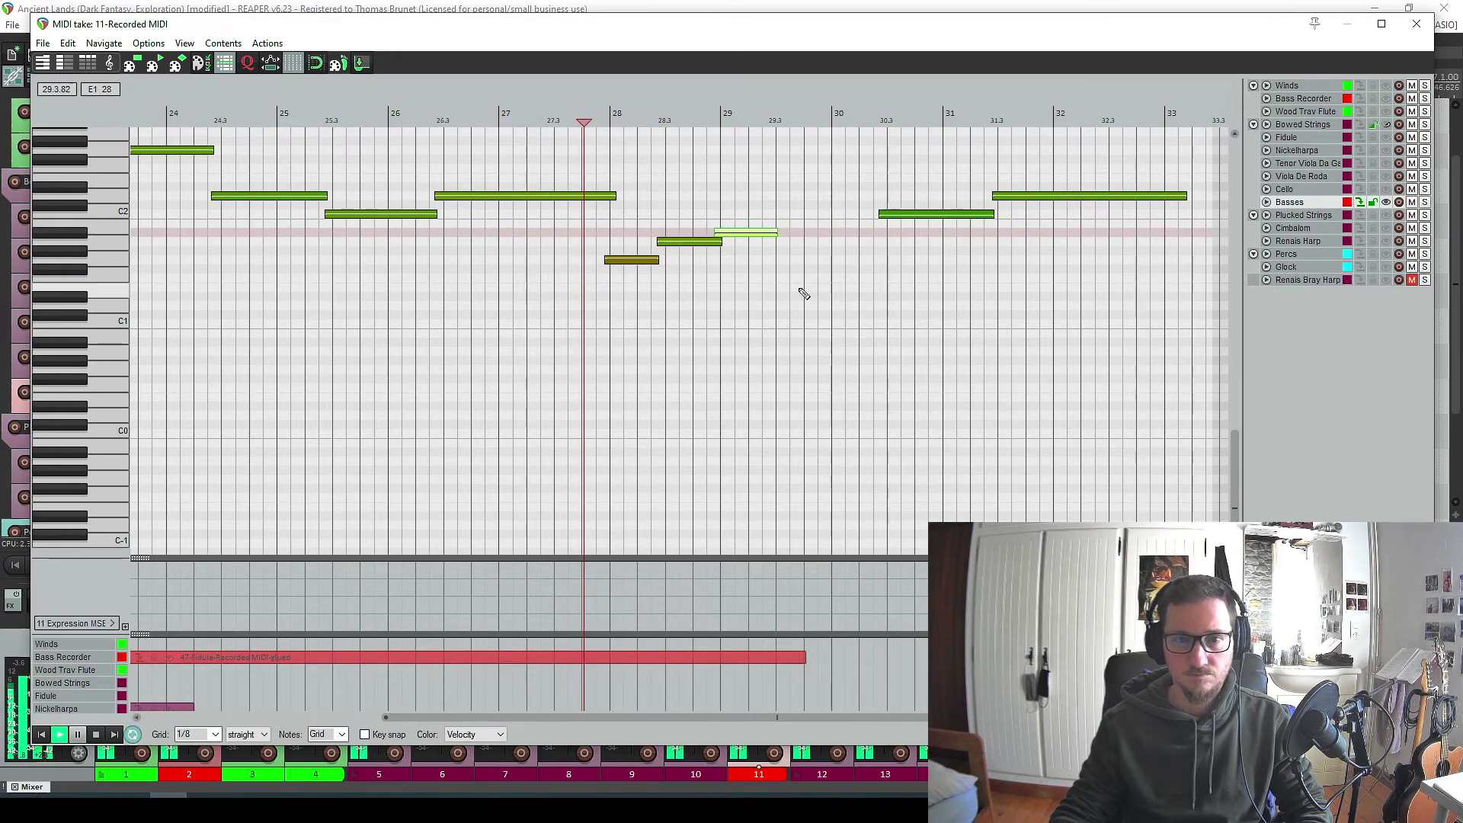
{"action": "left_click_drag", "start_coordinate": [777, 232], "coordinate": [887, 233]}
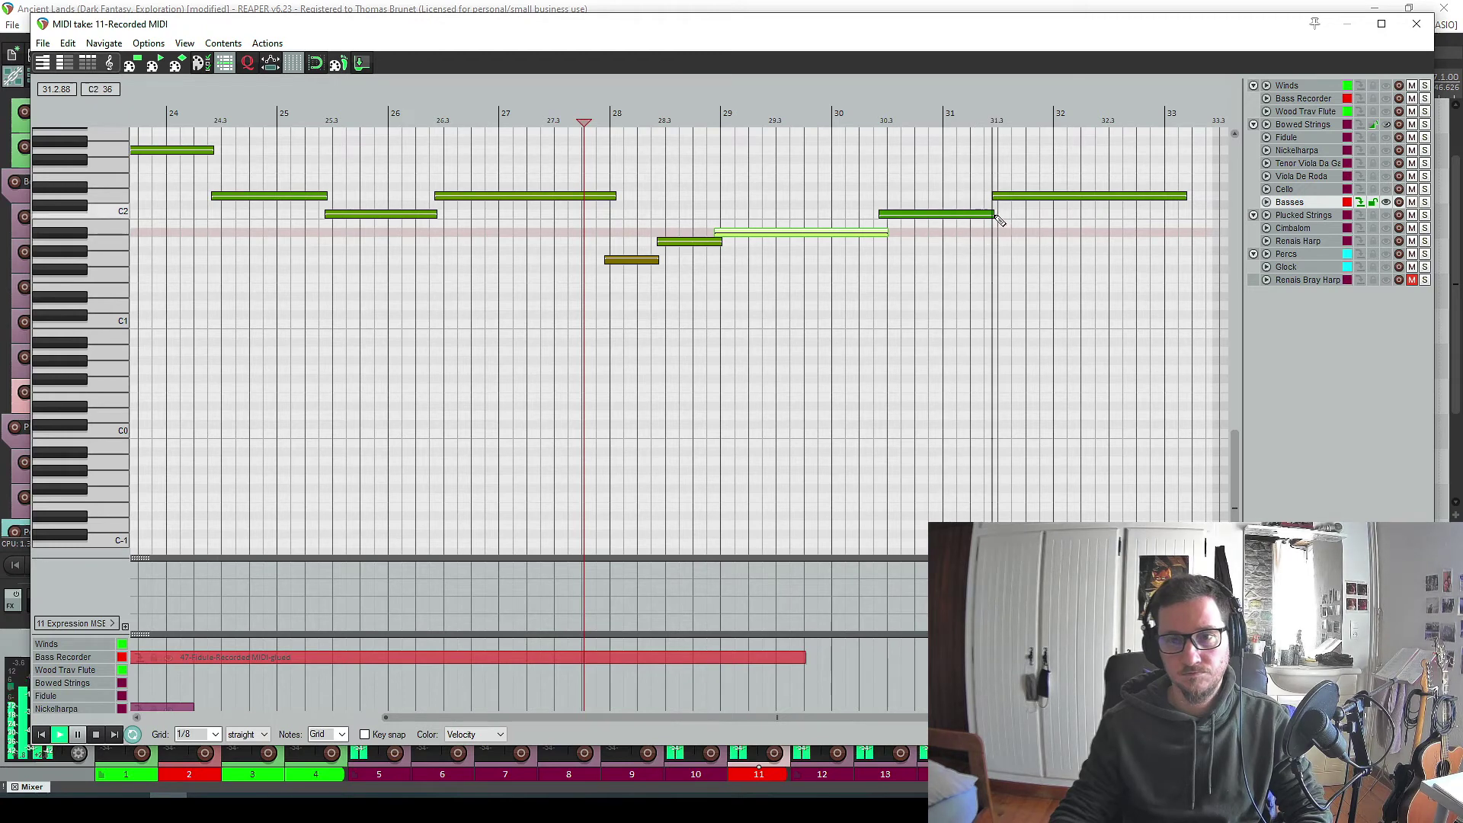
{"action": "scroll", "coordinate": [972, 278], "scroll_direction": "down", "scroll_amount": 3}
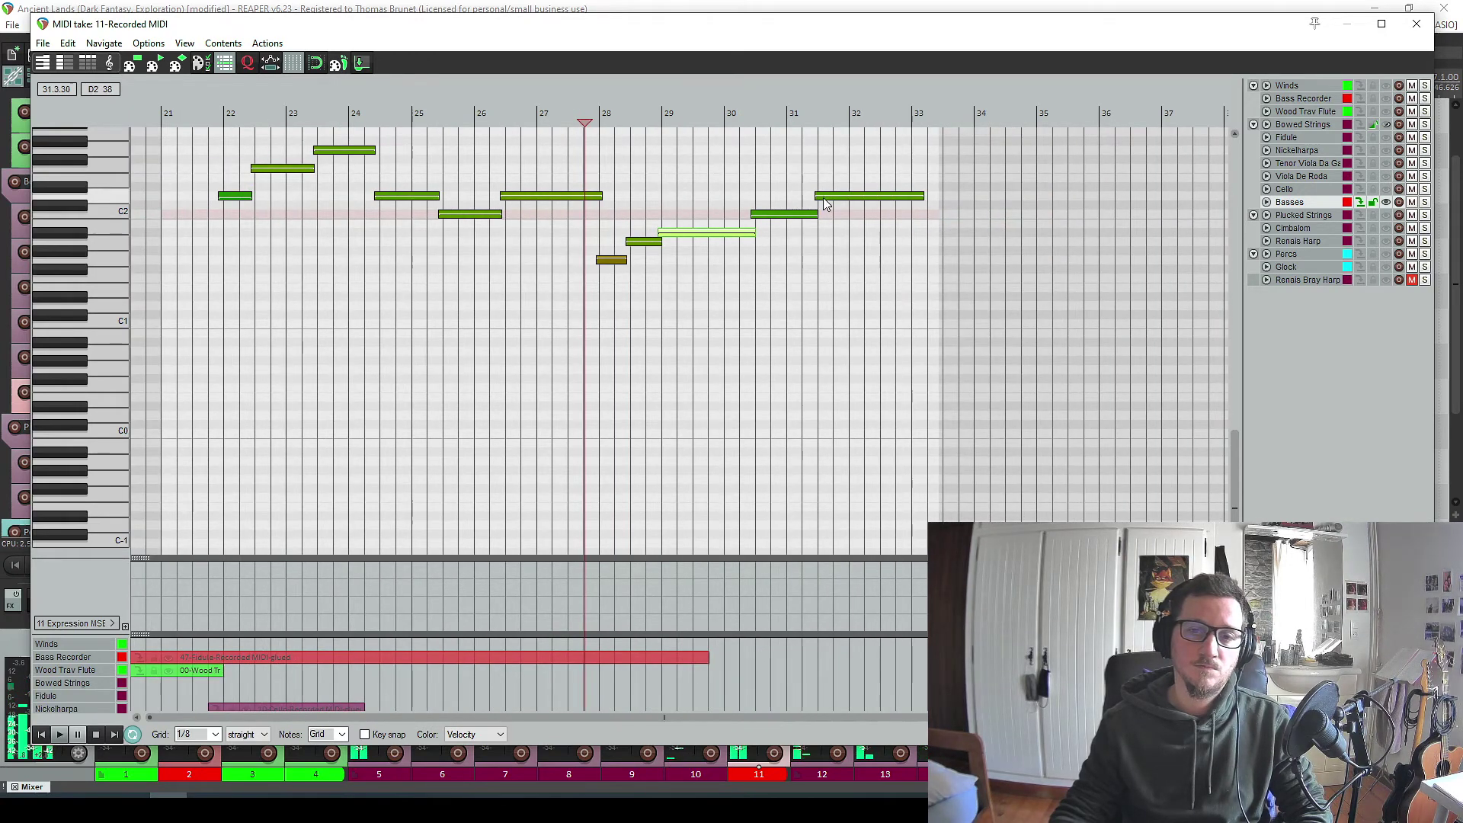
Try starting the last D2 note earlier, near bar 31, nudge it back to the end of the C2, and audition it.
{"action": "left_click_drag", "start_coordinate": [830, 200], "coordinate": [789, 202]}
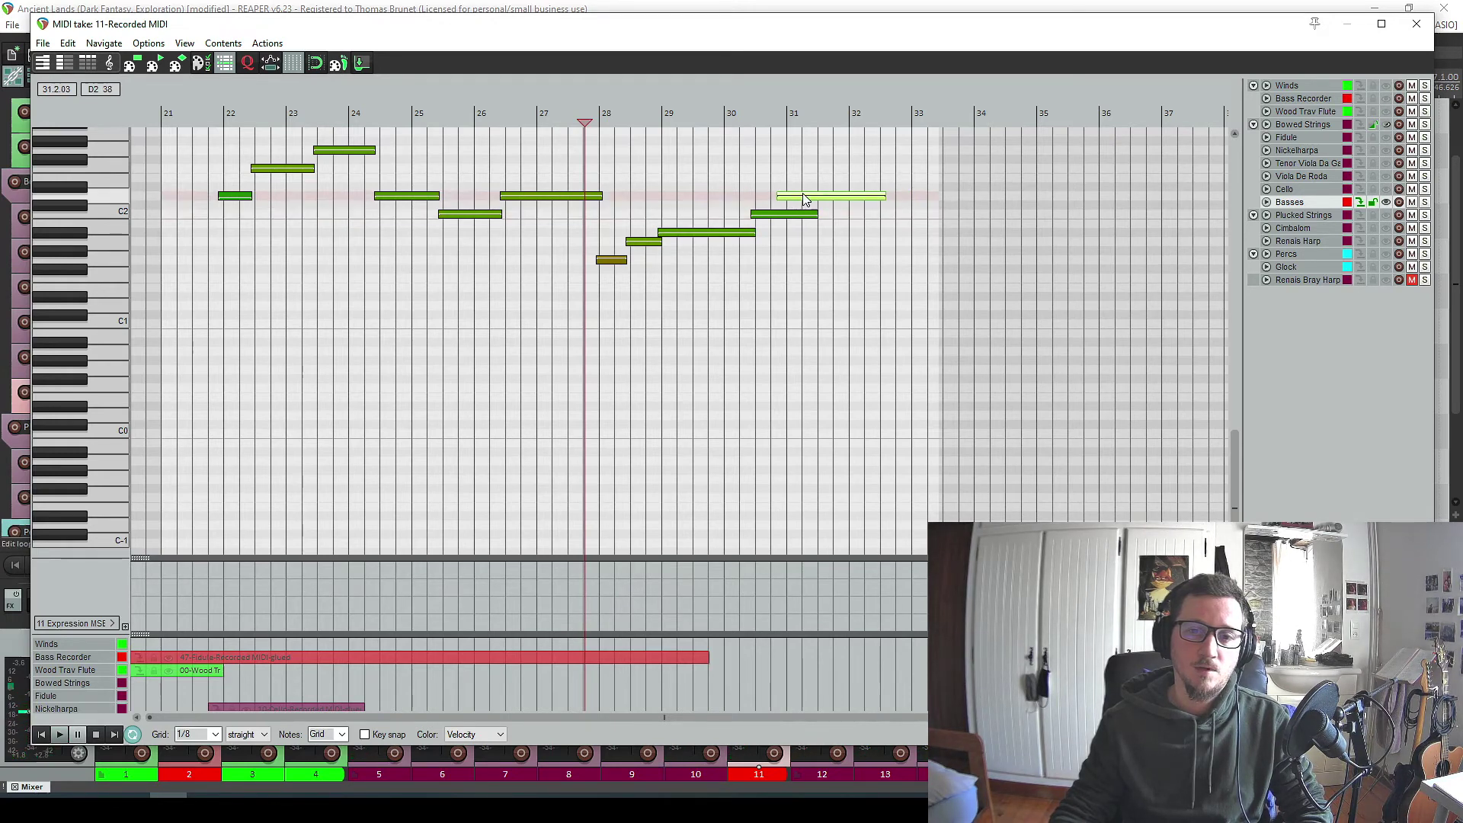
{"action": "scroll", "coordinate": [882, 343], "scroll_direction": "up", "scroll_amount": 3}
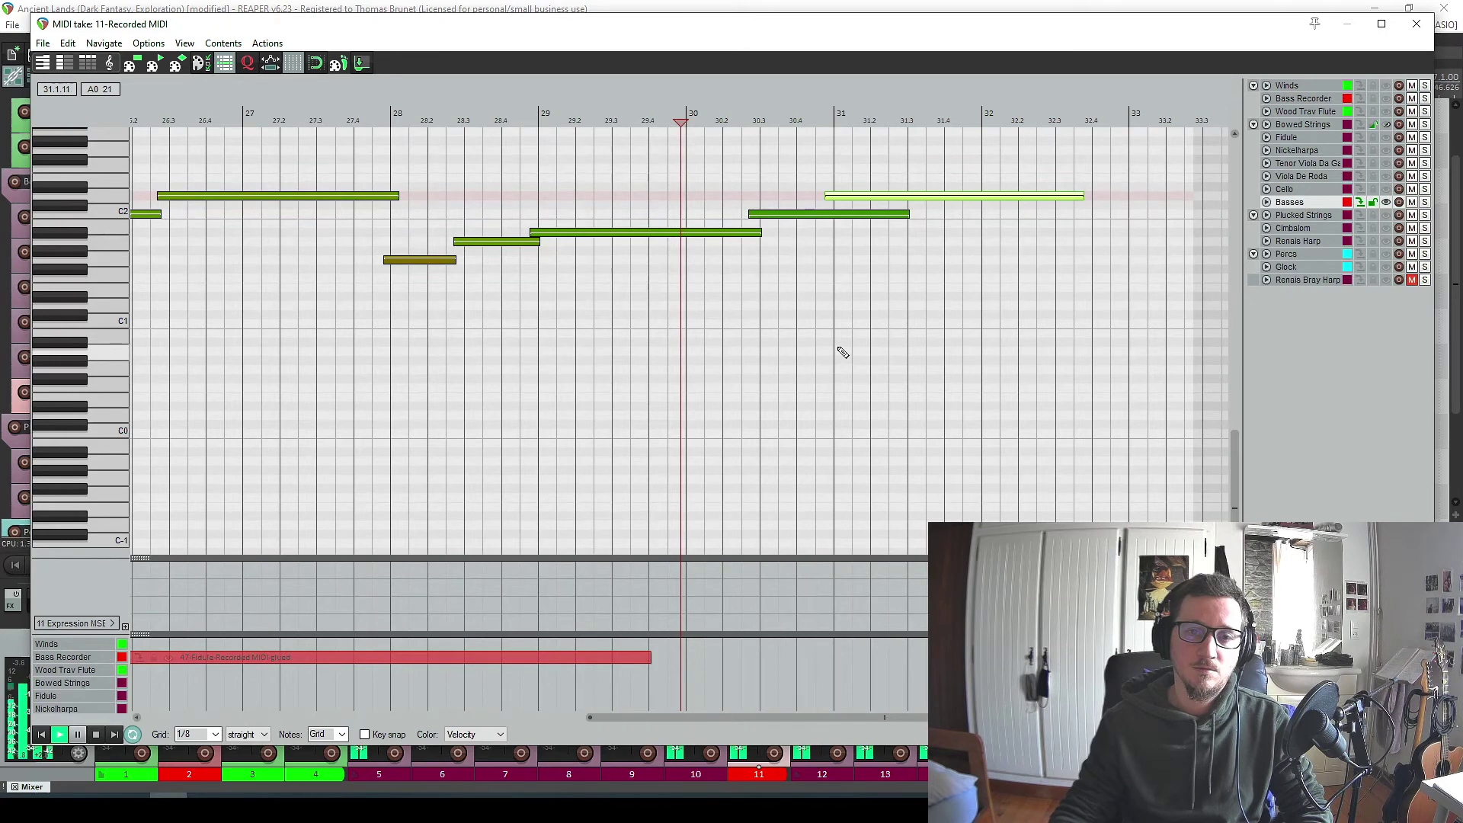
{"action": "key", "text": "space"}
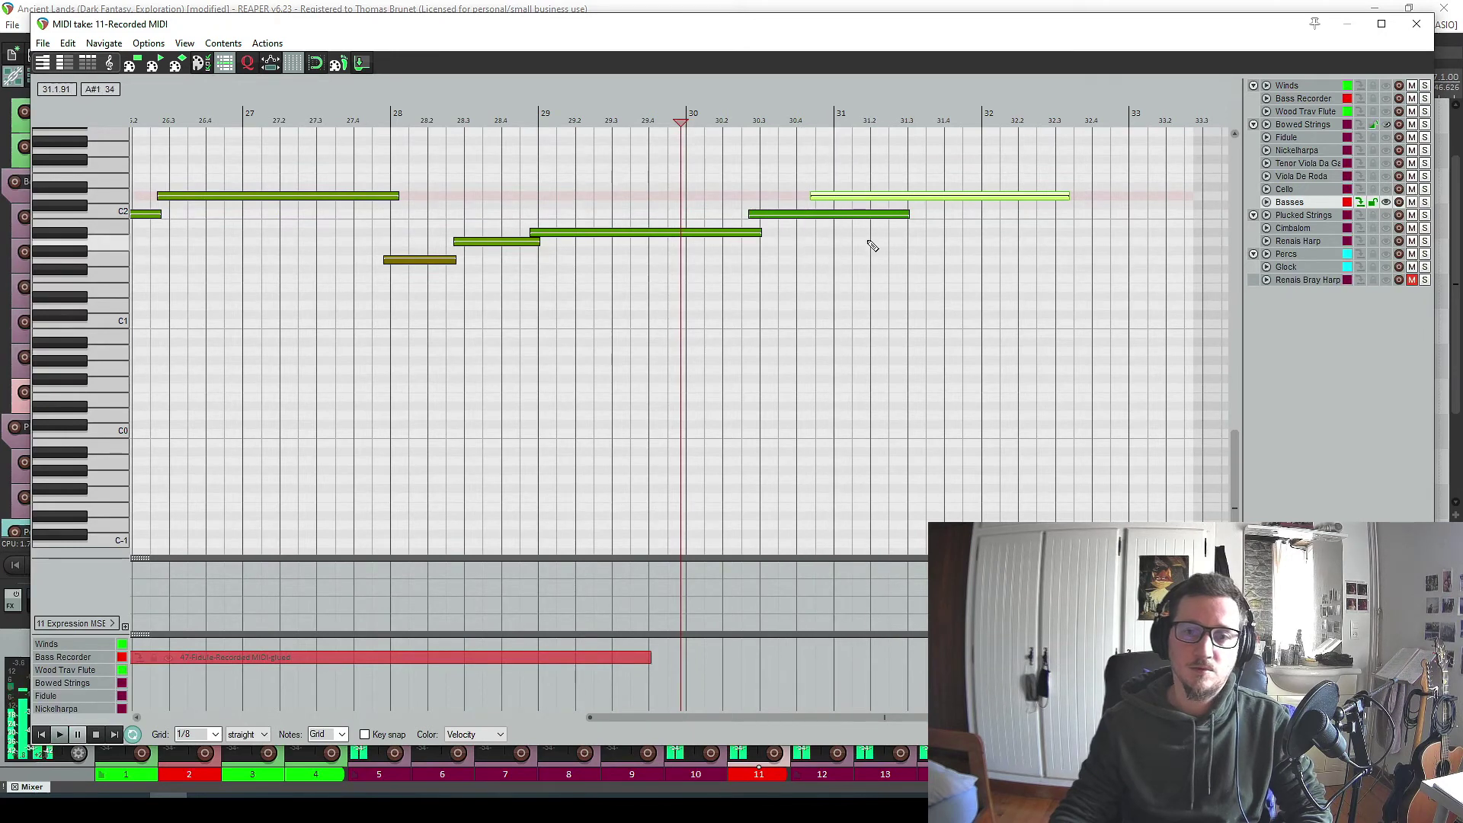
{"action": "key", "text": "Right"}
{"action": "key", "text": "Right"}
{"action": "key", "text": "Right"}
{"action": "key", "text": "Right"}
{"action": "scroll", "coordinate": [702, 304], "scroll_direction": "down", "scroll_amount": 5}
{"action": "key", "text": "space"}
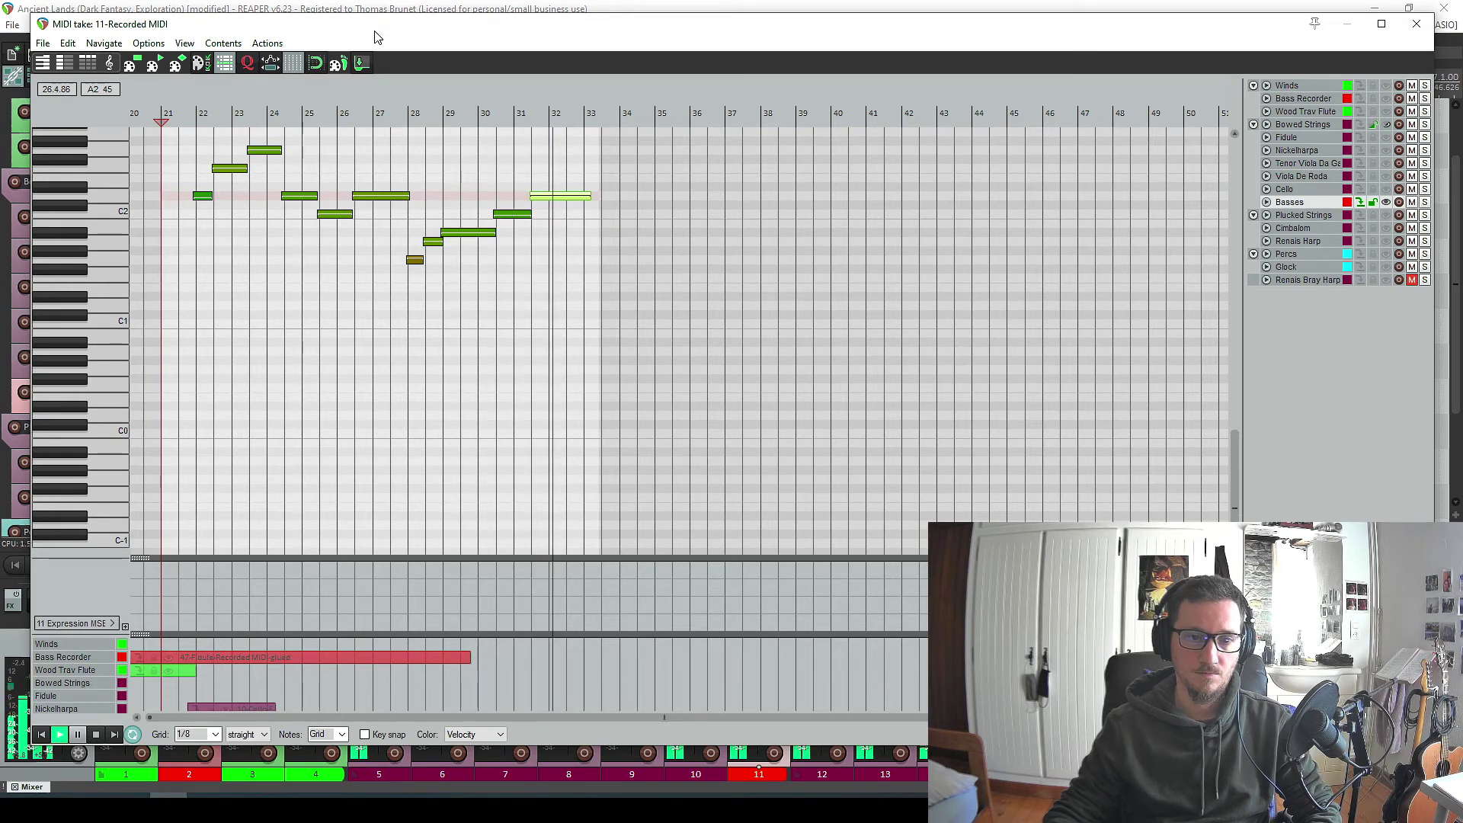
Show the 01 Mod Wheel MSB data of the bass take instead of Expression and close the MIDI editor.
{"action": "left_click", "coordinate": [96, 623]}
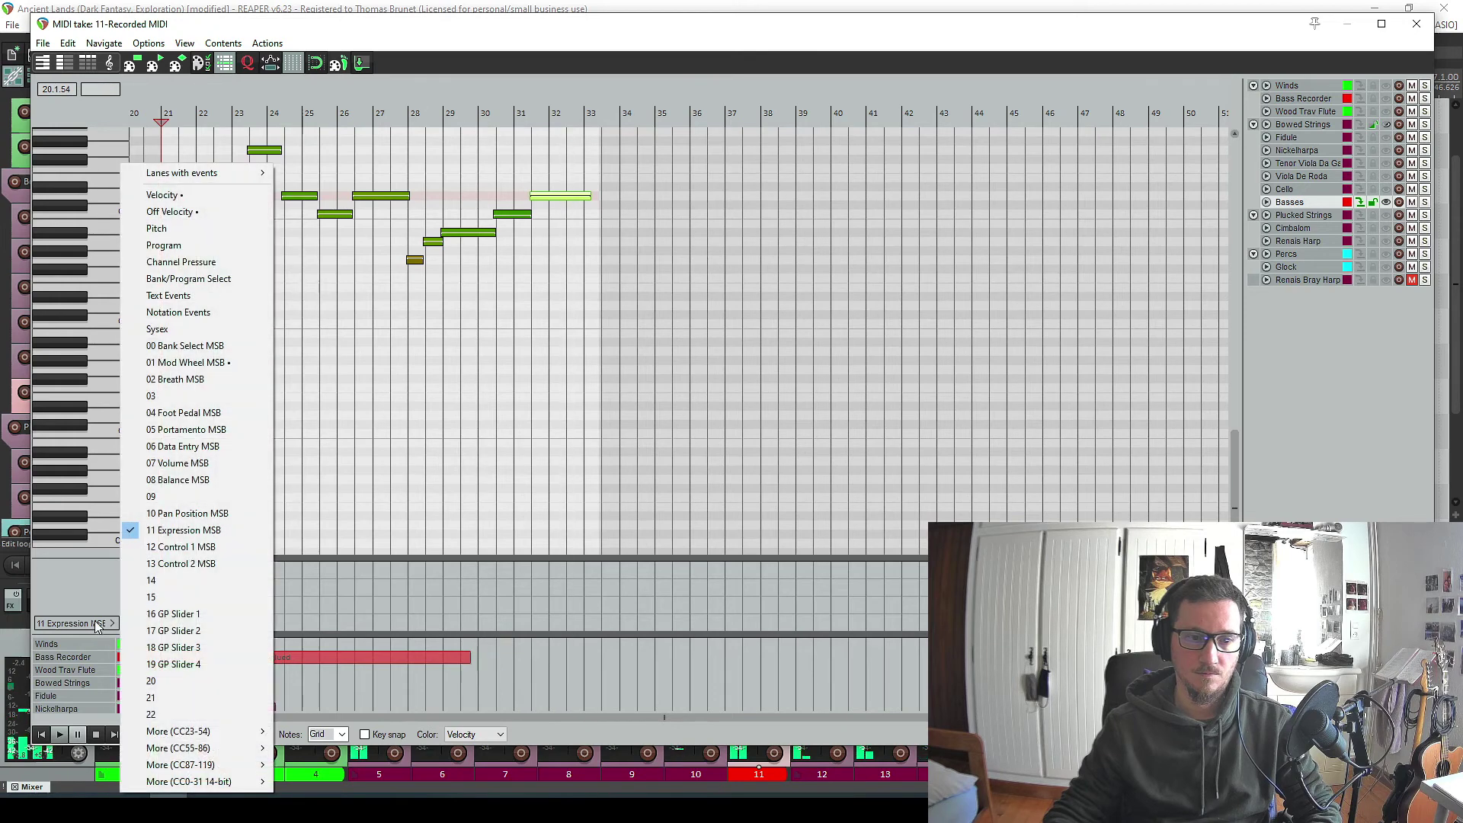
{"action": "left_click", "coordinate": [172, 363]}
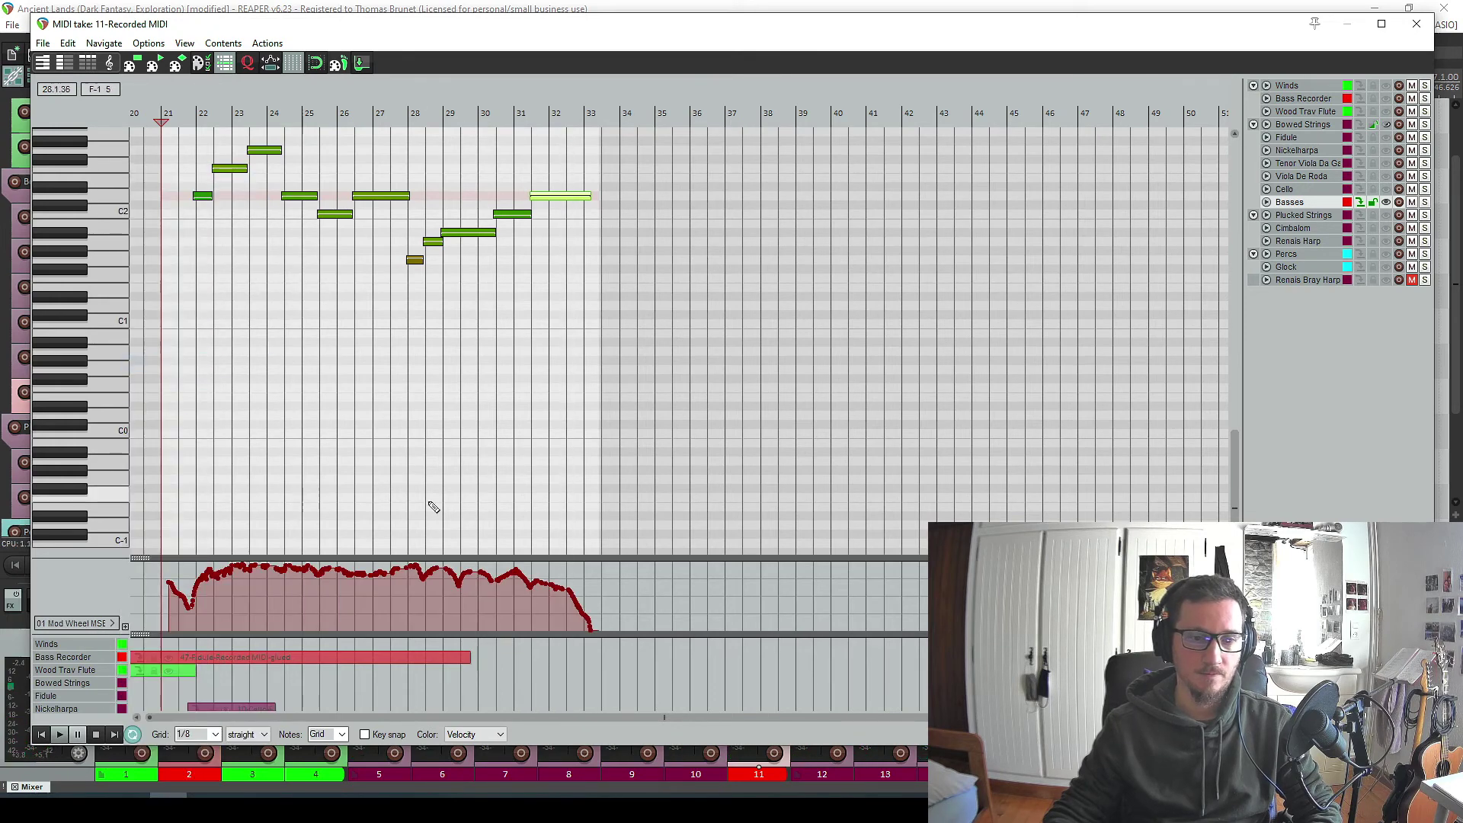
{"action": "left_click", "coordinate": [1416, 24]}
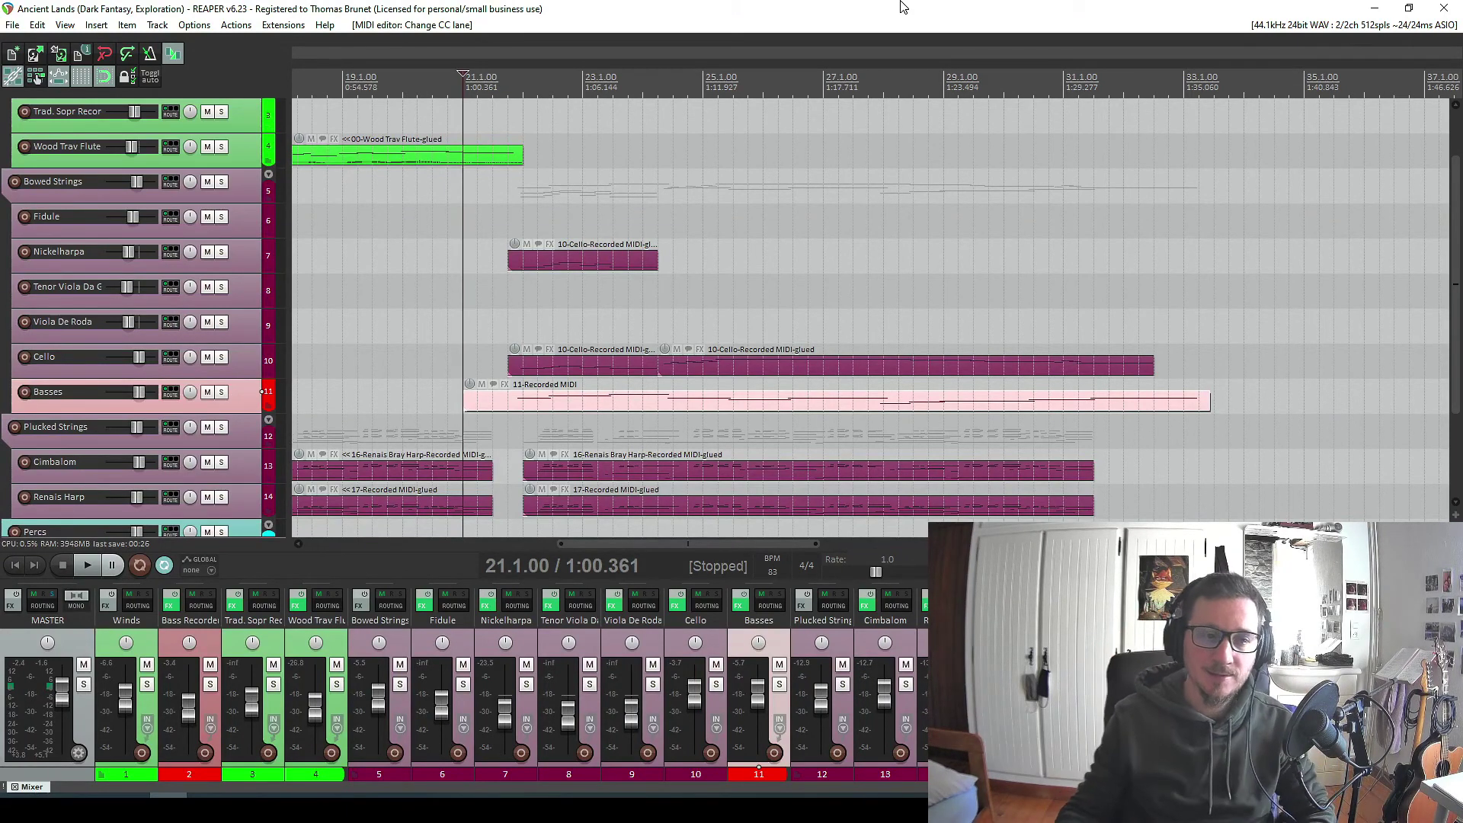
Pan the Basses track to 51% left while playing the arrangement from 21.3.
{"action": "scroll", "coordinate": [623, 214], "scroll_direction": "down", "scroll_amount": 4}
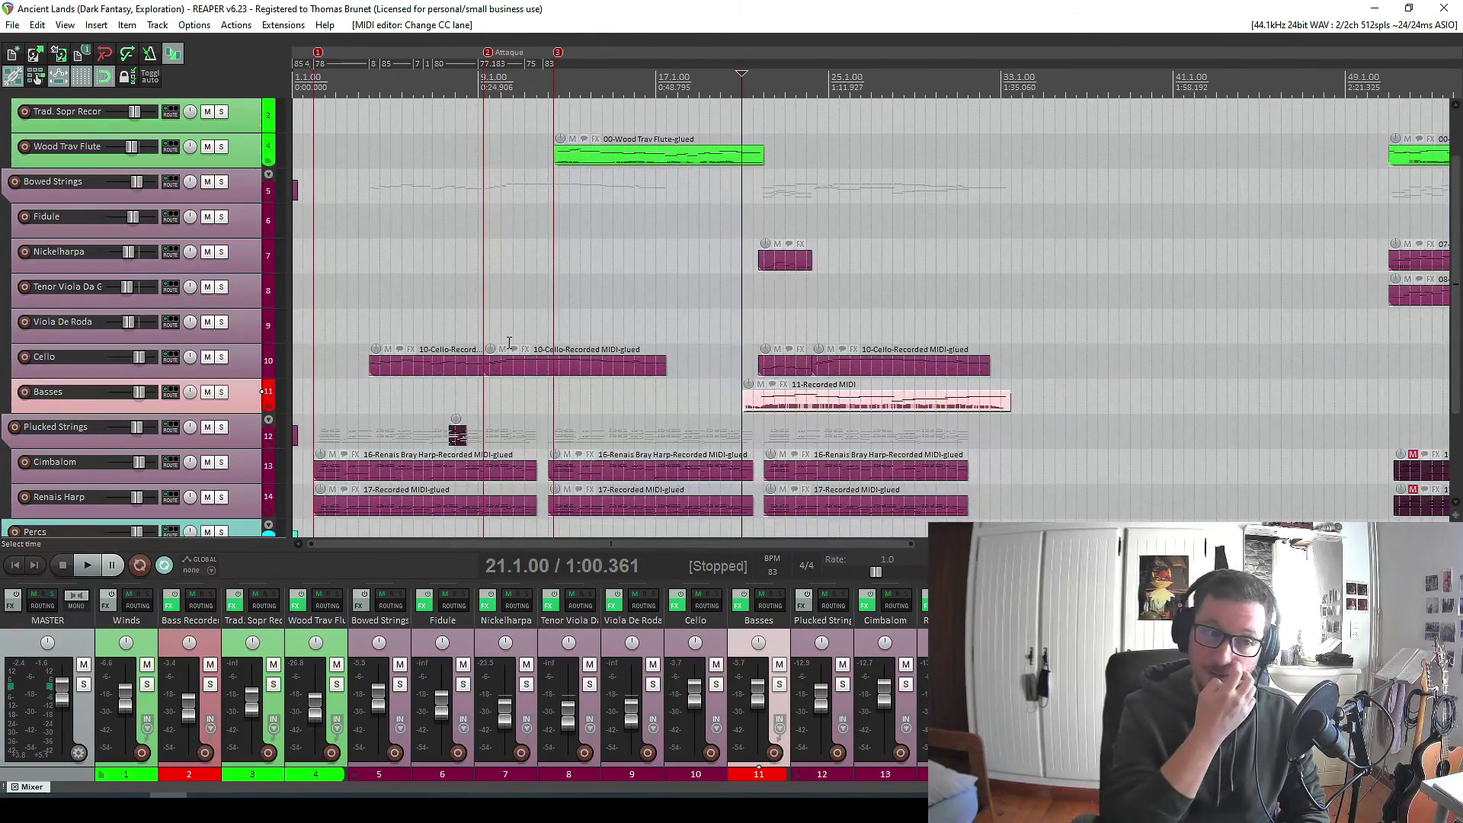
{"action": "scroll", "coordinate": [377, 393], "scroll_direction": "up", "scroll_amount": 2}
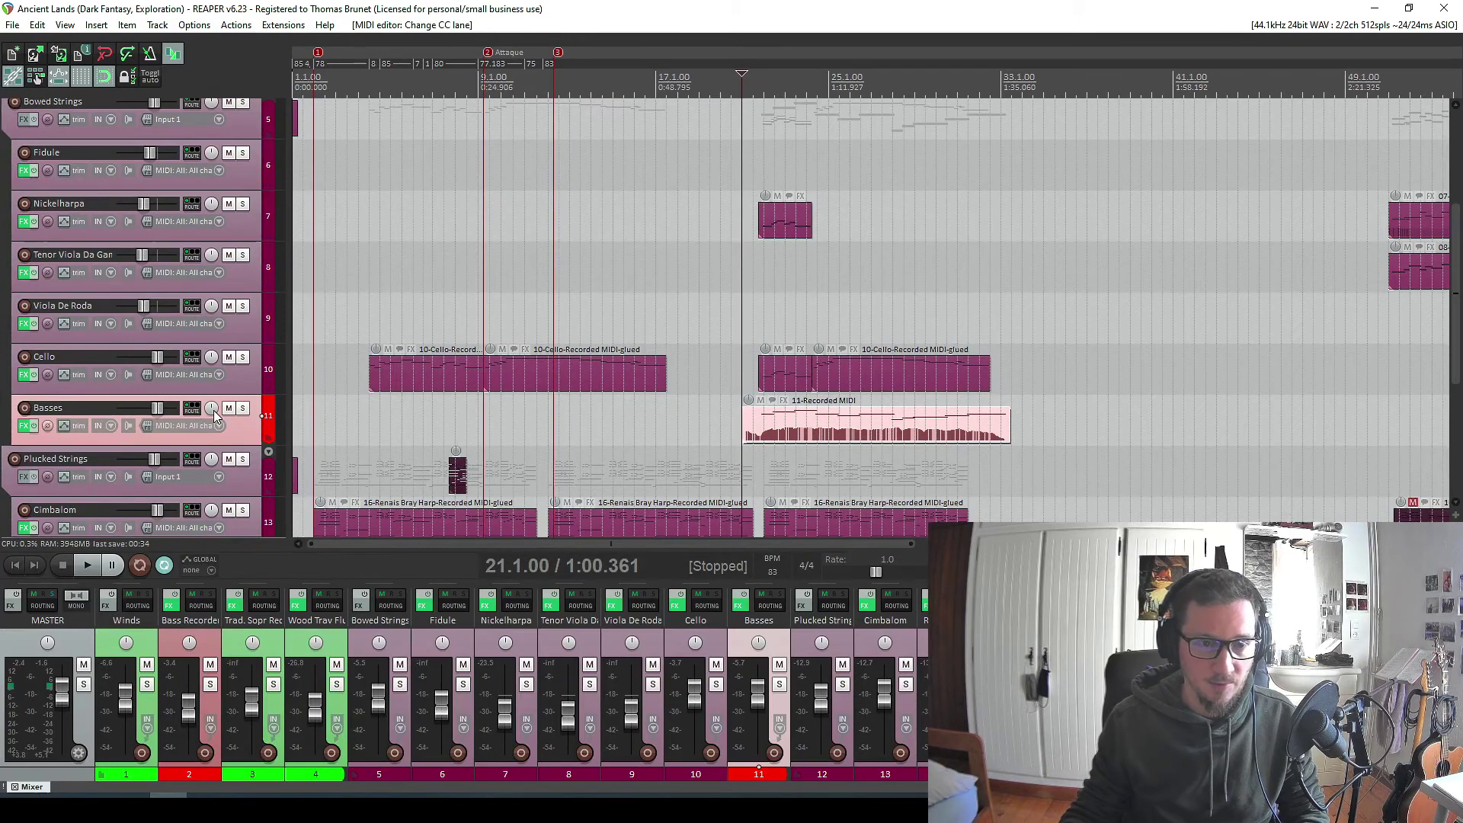
{"action": "mouse_move", "coordinate": [213, 409]}
{"action": "left_click_drag", "start_coordinate": [211, 408], "coordinate": [211, 407]}
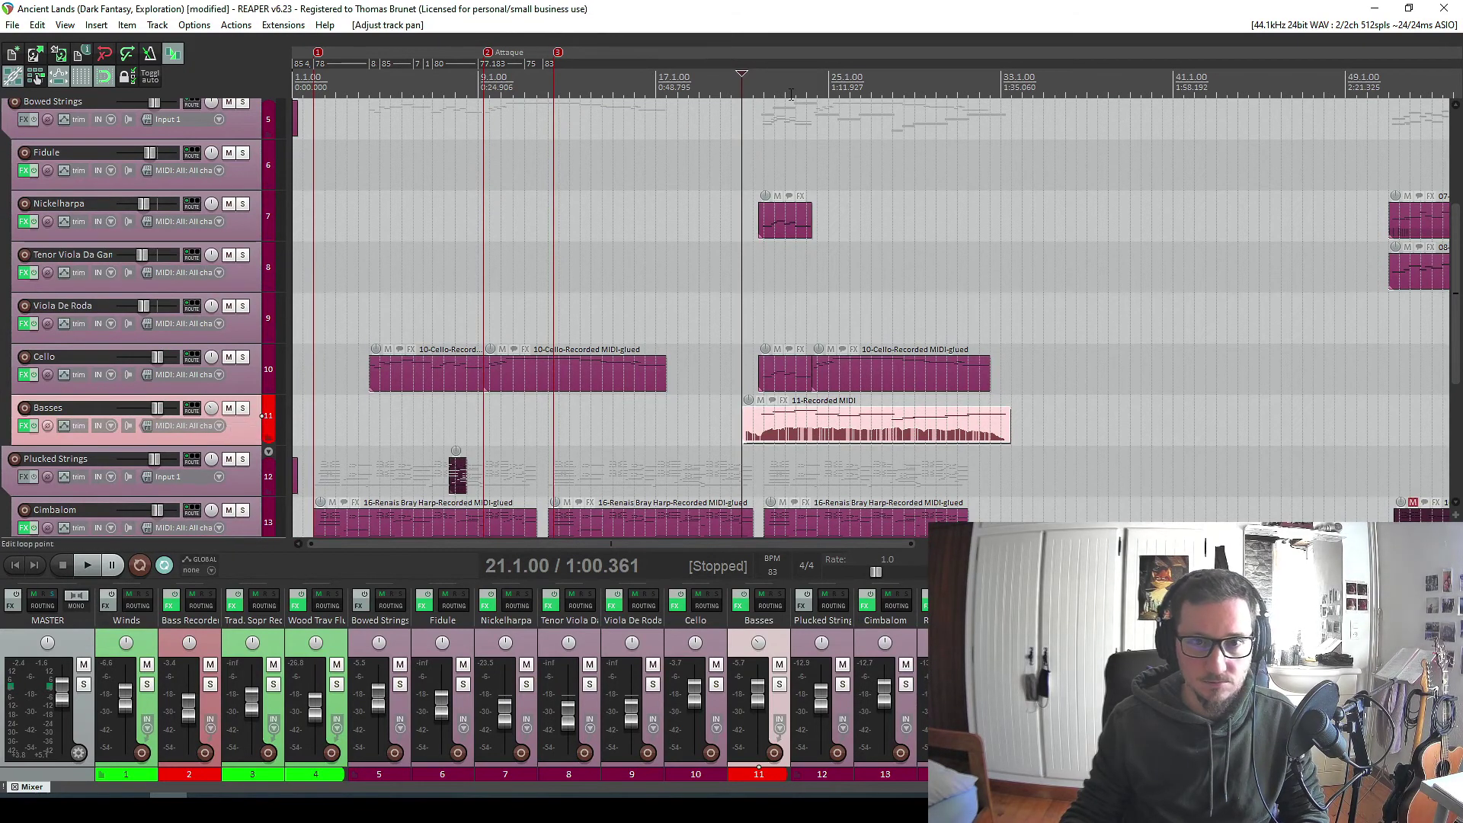
{"action": "left_click", "coordinate": [764, 87]}
{"action": "scroll", "coordinate": [810, 474], "scroll_direction": "up", "scroll_amount": 6}
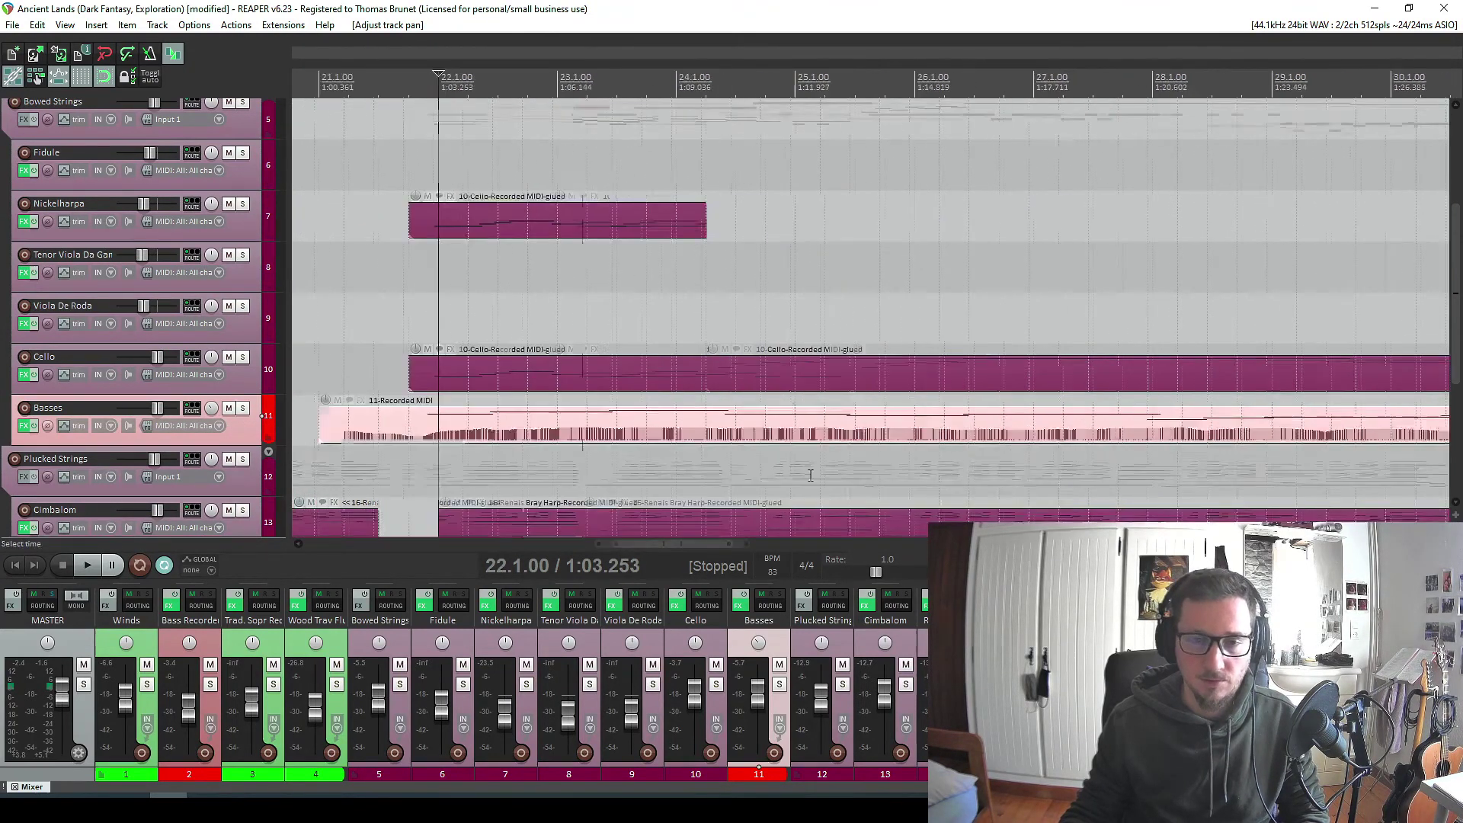
{"action": "scroll", "coordinate": [885, 335], "scroll_direction": "down", "scroll_amount": 3}
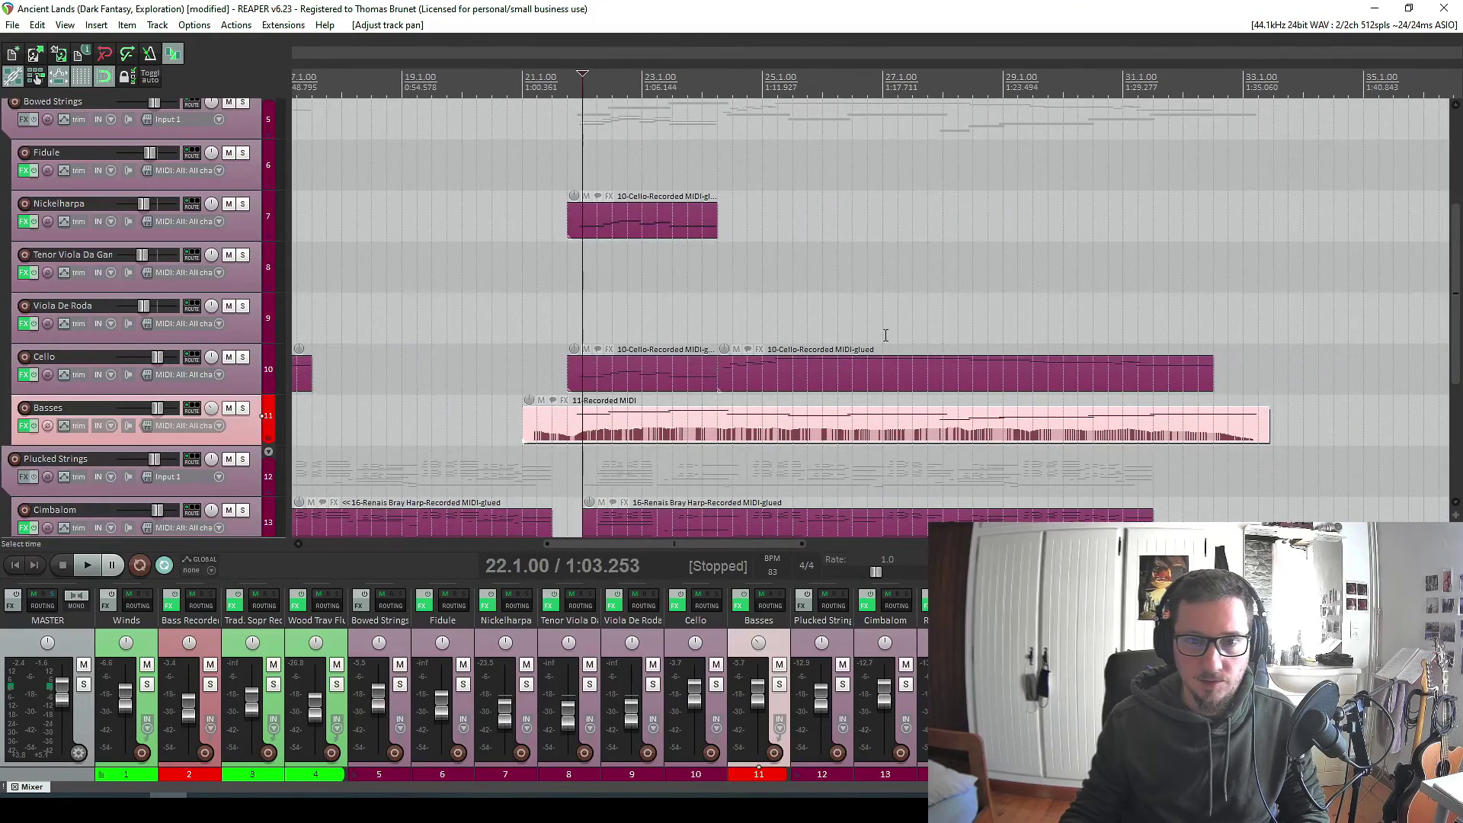
{"action": "left_click", "coordinate": [551, 78]}
{"action": "key", "text": "space"}
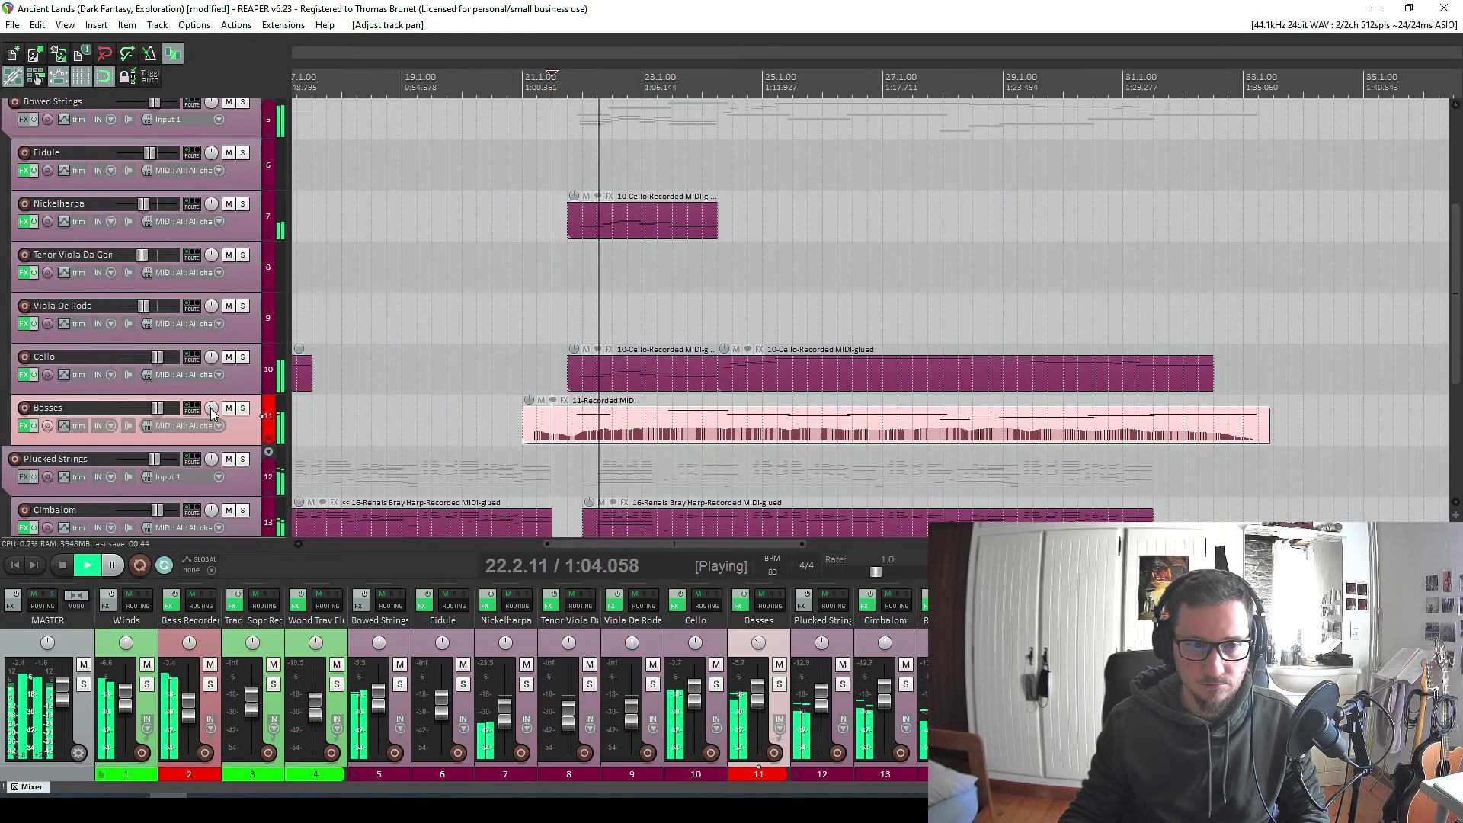
{"action": "mouse_move", "coordinate": [210, 408]}
{"action": "left_click_drag", "start_coordinate": [212, 408], "coordinate": [212, 409]}
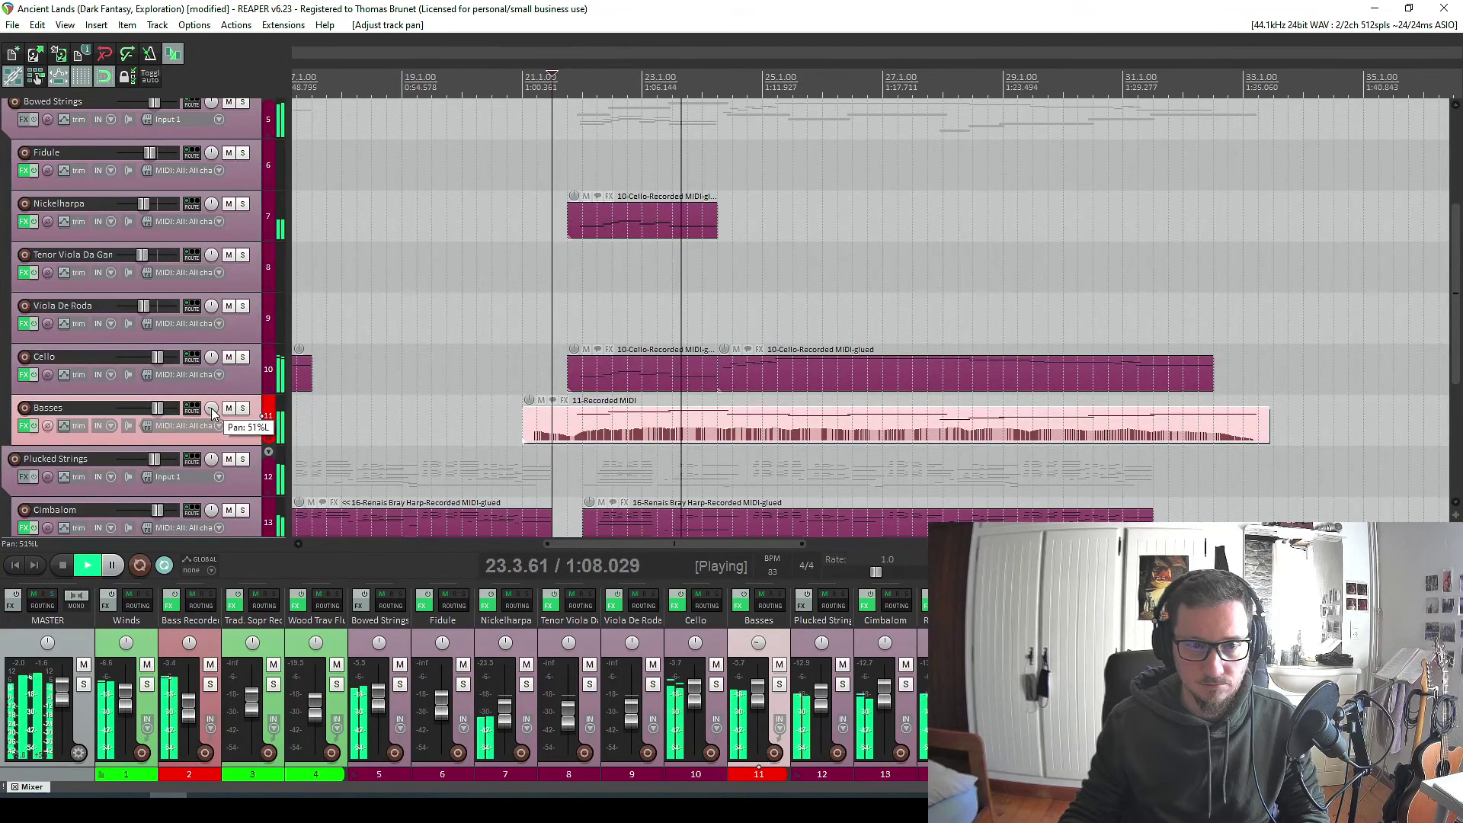
Solo the Basses track, ease its pan back to 42% left, and unsolo it.
{"action": "left_click", "coordinate": [242, 408]}
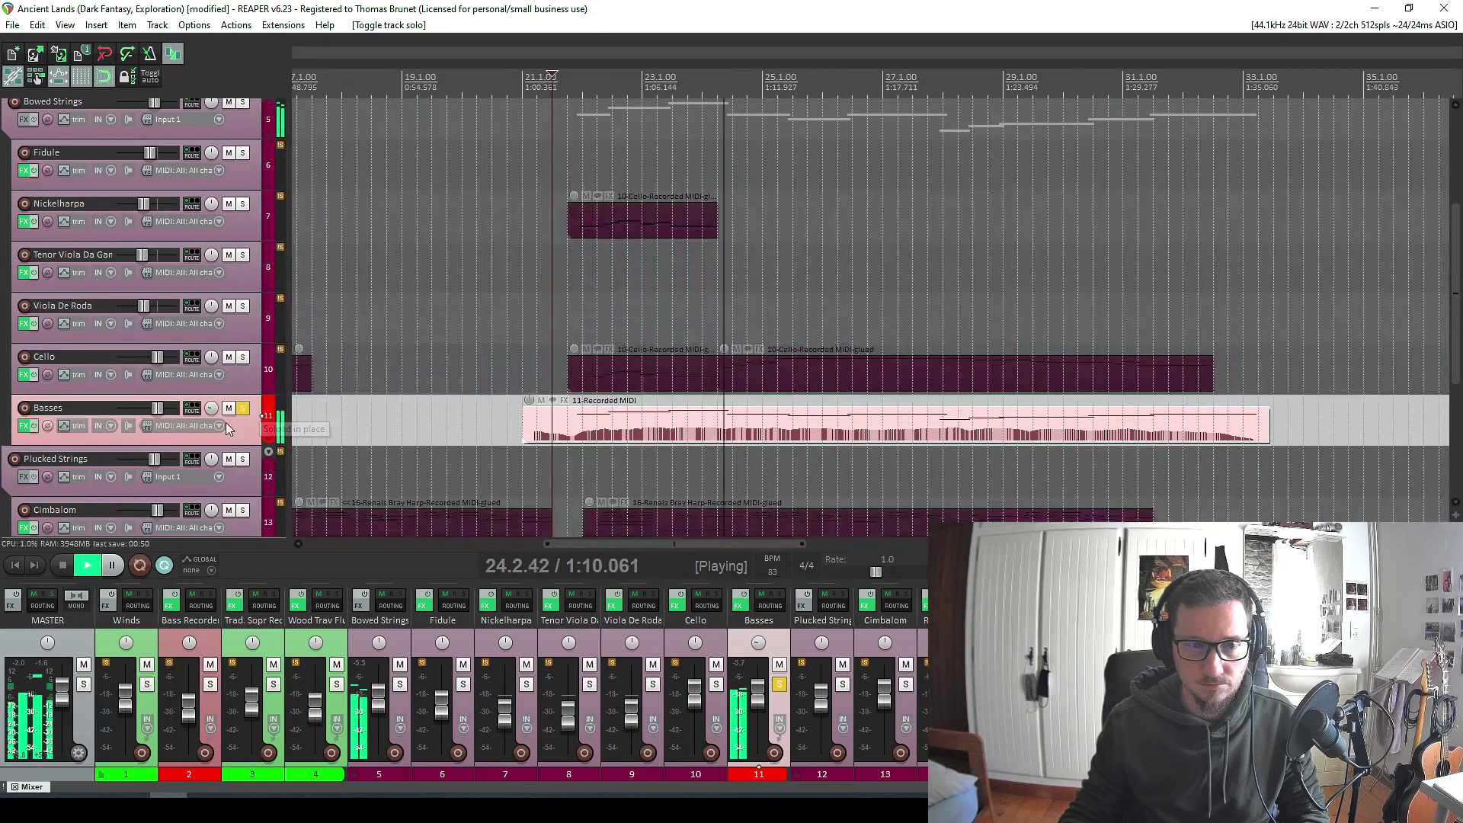
{"action": "left_click_drag", "start_coordinate": [212, 408], "coordinate": [215, 412]}
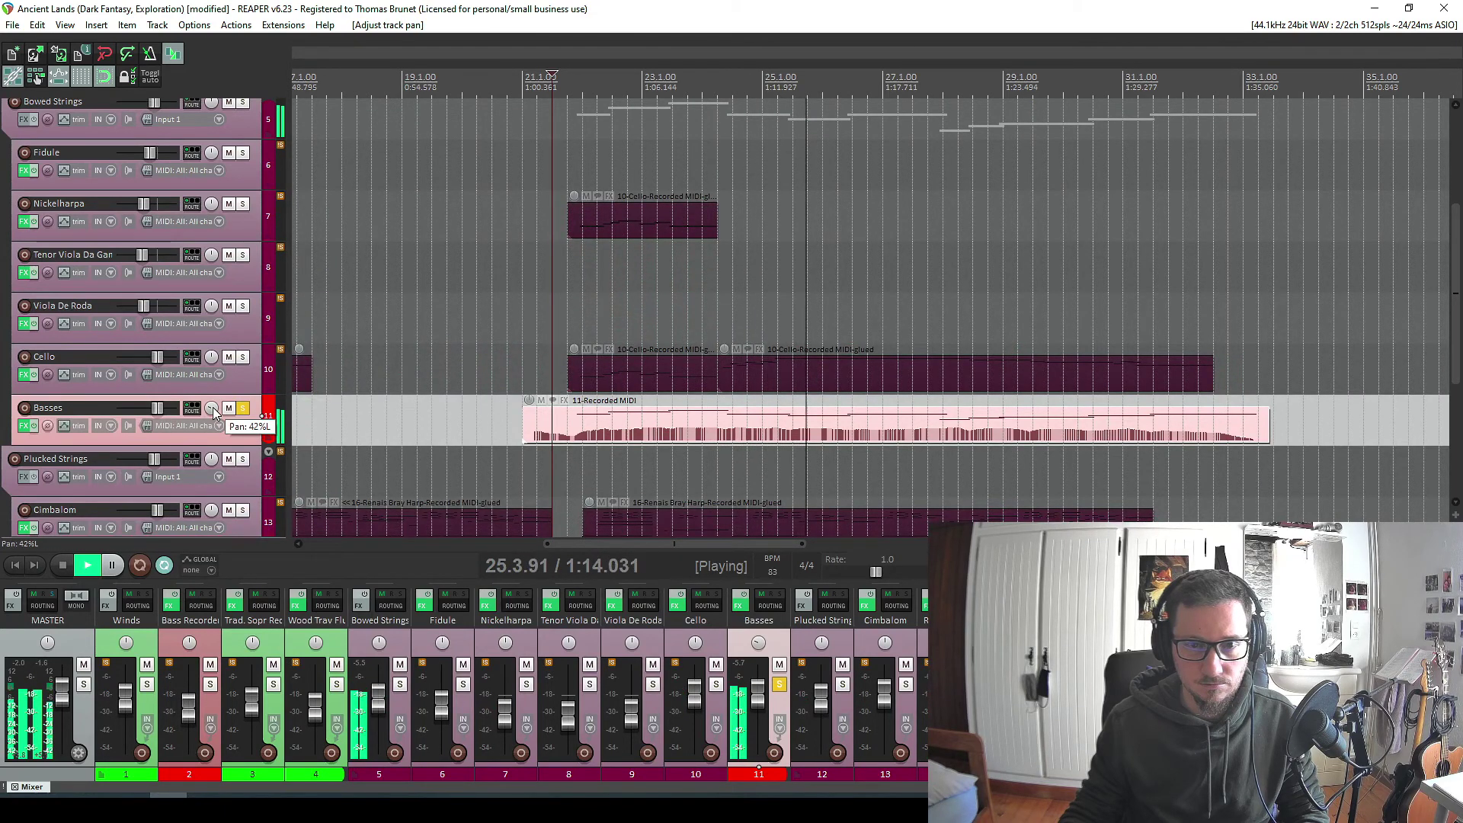
{"action": "left_click", "coordinate": [243, 408]}
Listen to the bass passage through to about bar 33, and replay the arrangement from bar 2 to check the whole build-up.
{"action": "key", "text": "Page_Down"}
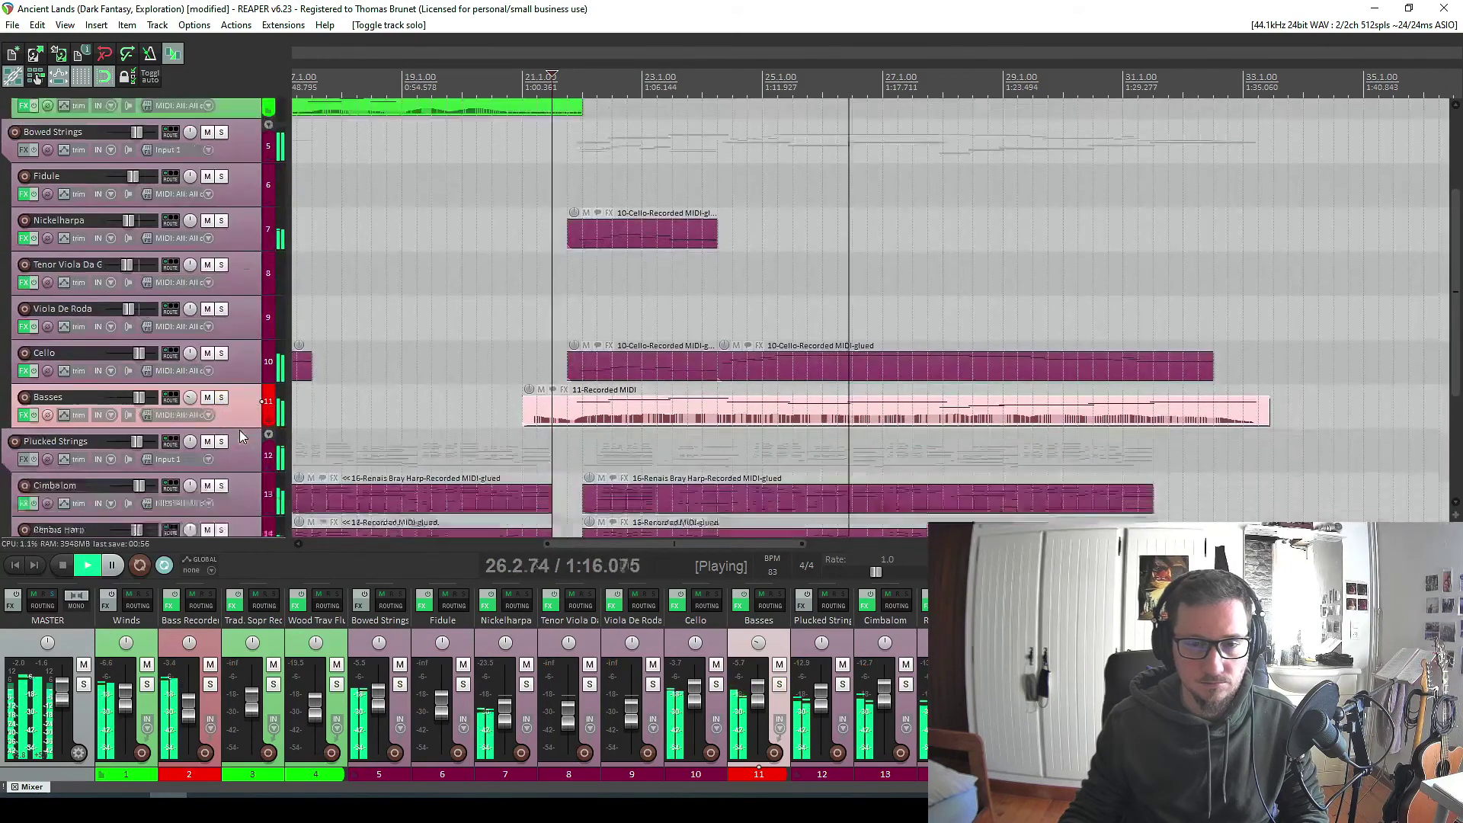
{"action": "scroll", "coordinate": [868, 316], "scroll_direction": "down", "scroll_amount": 3}
{"action": "scroll", "coordinate": [440, 386], "scroll_direction": "down", "scroll_amount": 2}
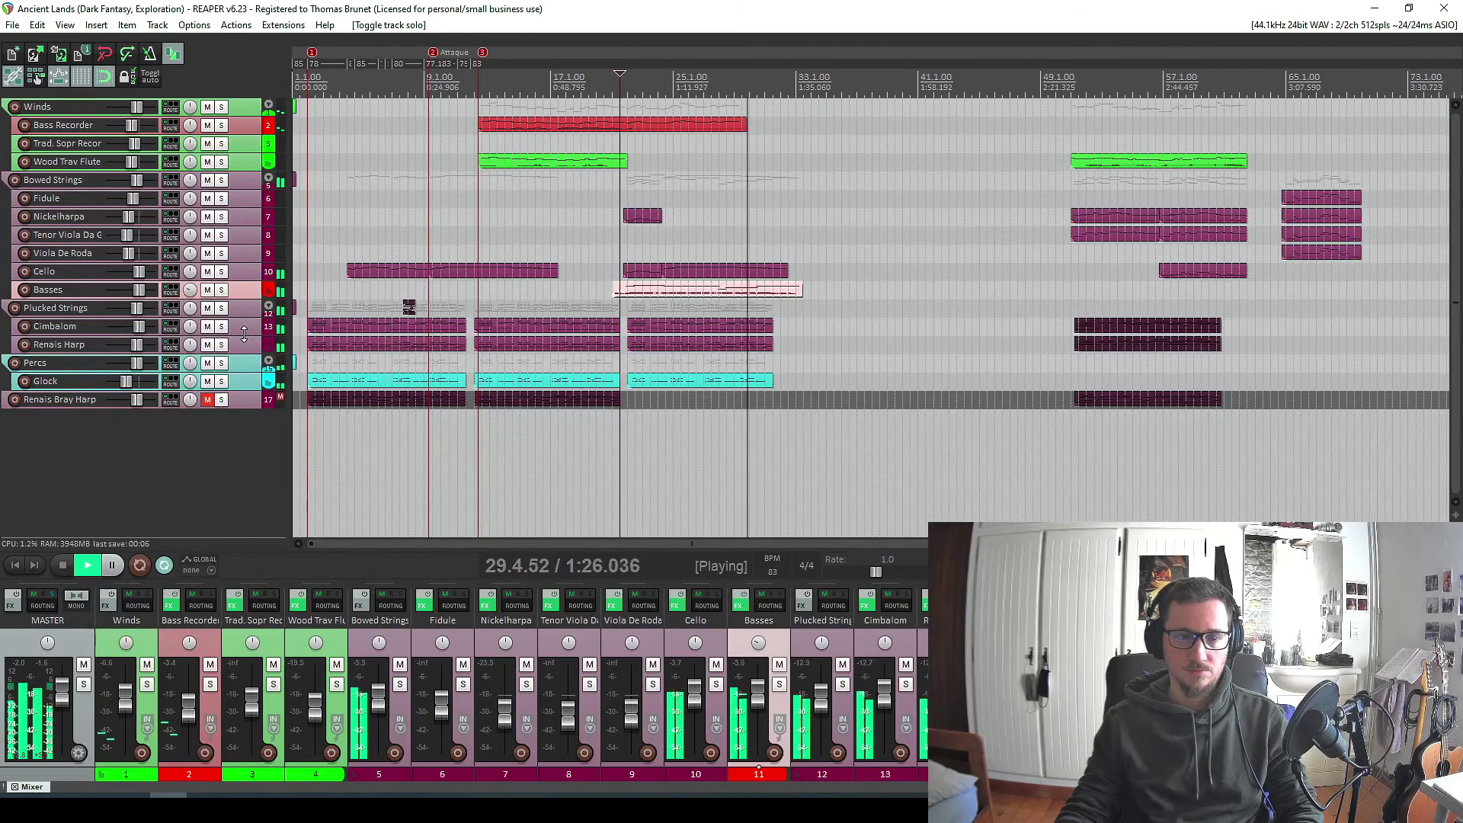
{"action": "scroll", "coordinate": [247, 336], "scroll_direction": "up", "scroll_amount": 2}
{"action": "scroll", "coordinate": [244, 333], "scroll_direction": "up", "scroll_amount": 4}
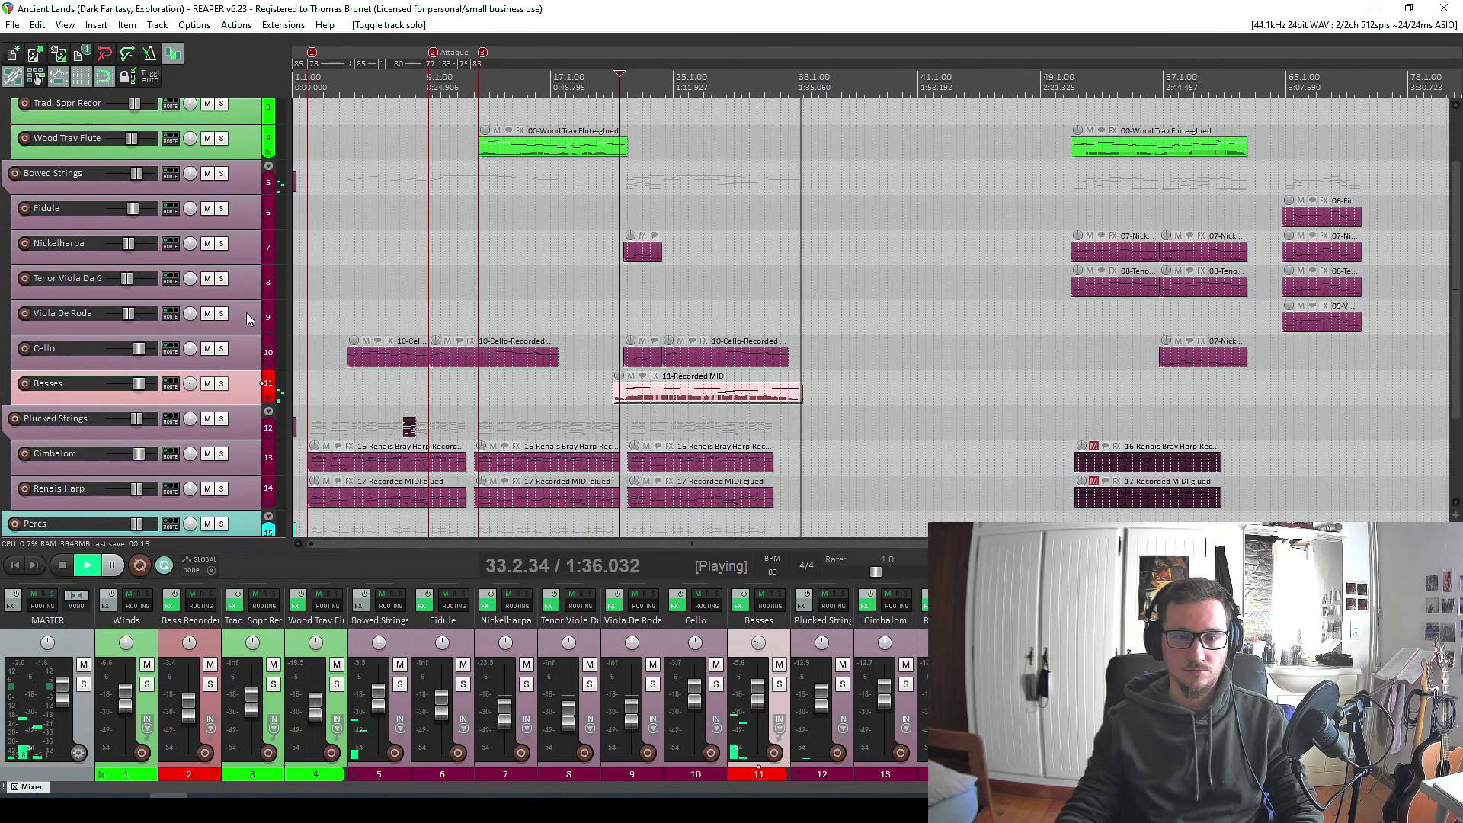
{"action": "key", "text": "space"}
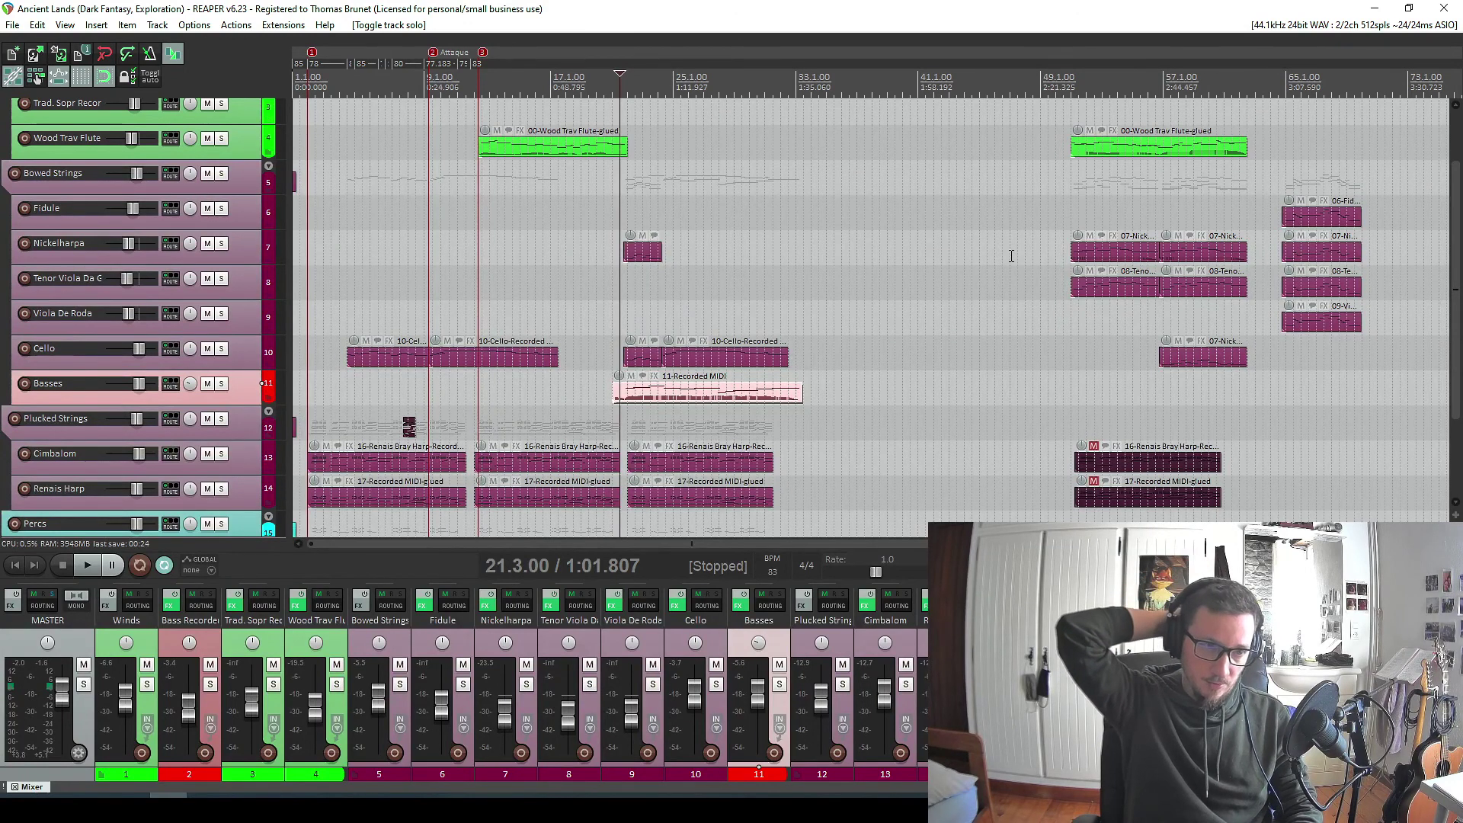
{"action": "left_click", "coordinate": [782, 259]}
{"action": "key", "text": "space"}
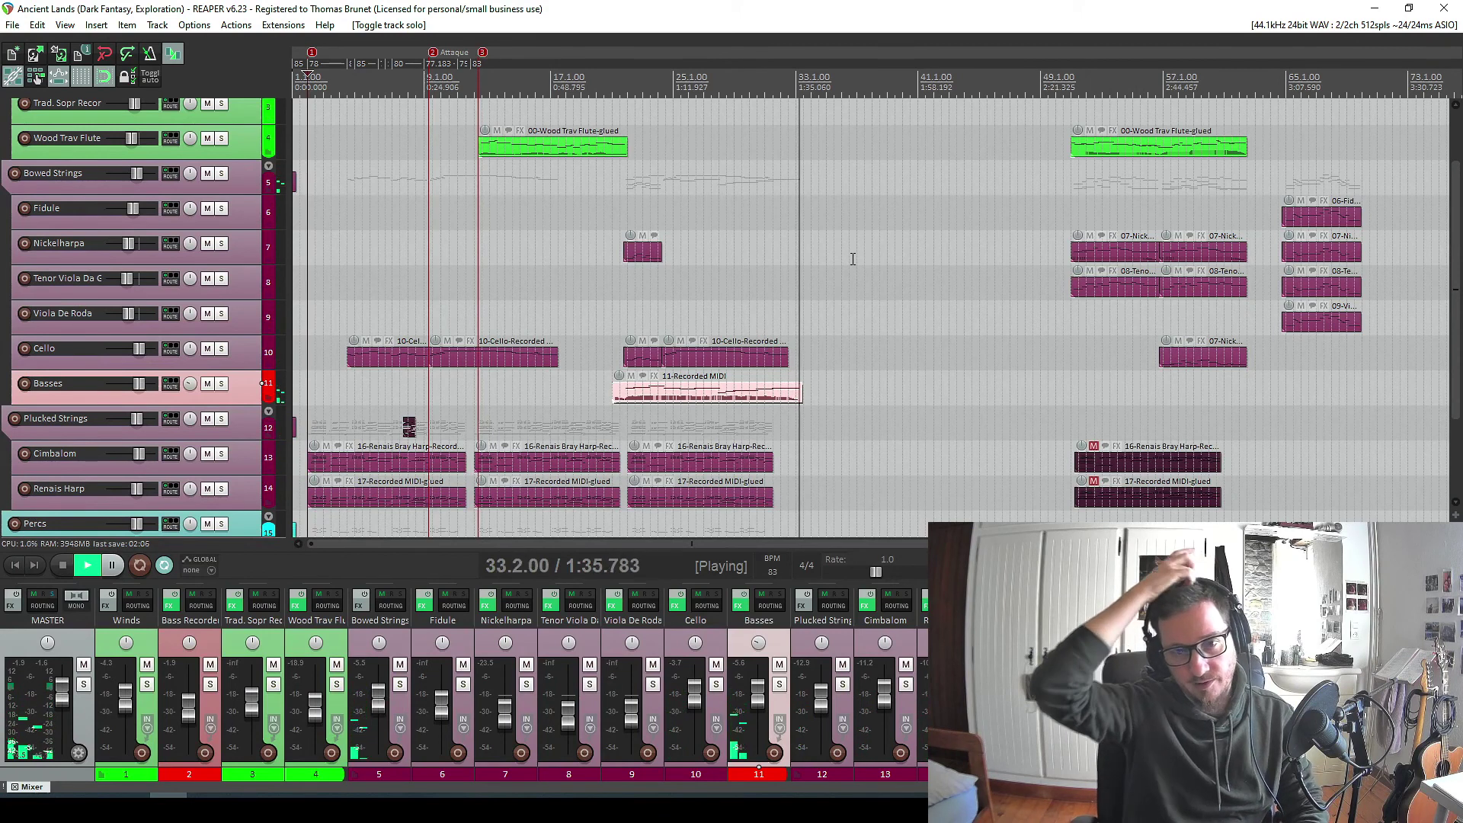
{"action": "key", "text": "space"}
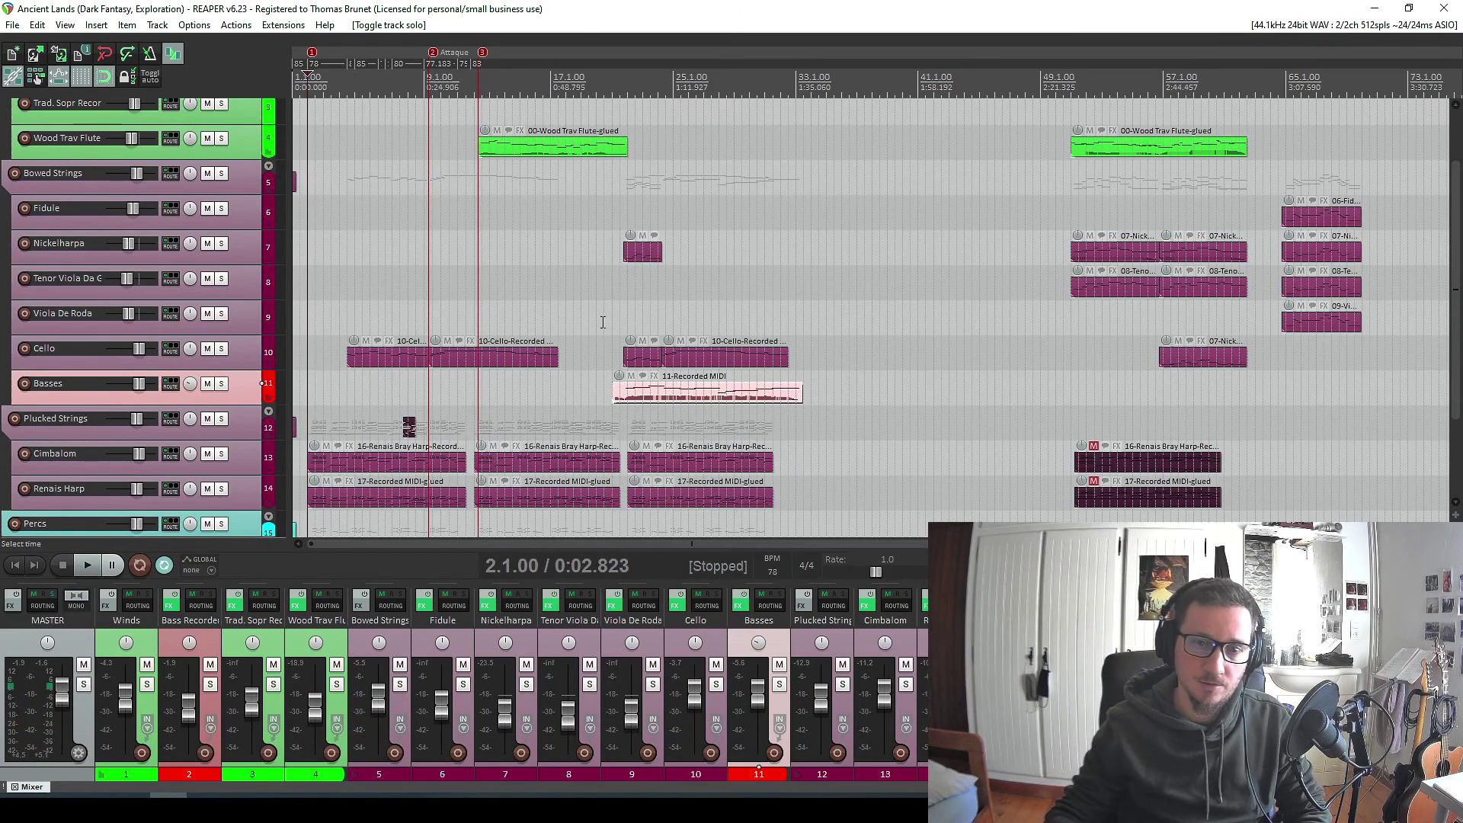
Select the Nickelharpa, Cello, Basses, Cimbalom and Renais Harp items after bar 21 and place the edit cursor at 22.3.
{"action": "left_click_drag", "start_coordinate": [626, 208], "coordinate": [815, 537]}
{"action": "left_click", "coordinate": [635, 90]}
{"action": "scroll", "coordinate": [880, 356], "scroll_direction": "up", "scroll_amount": 4}
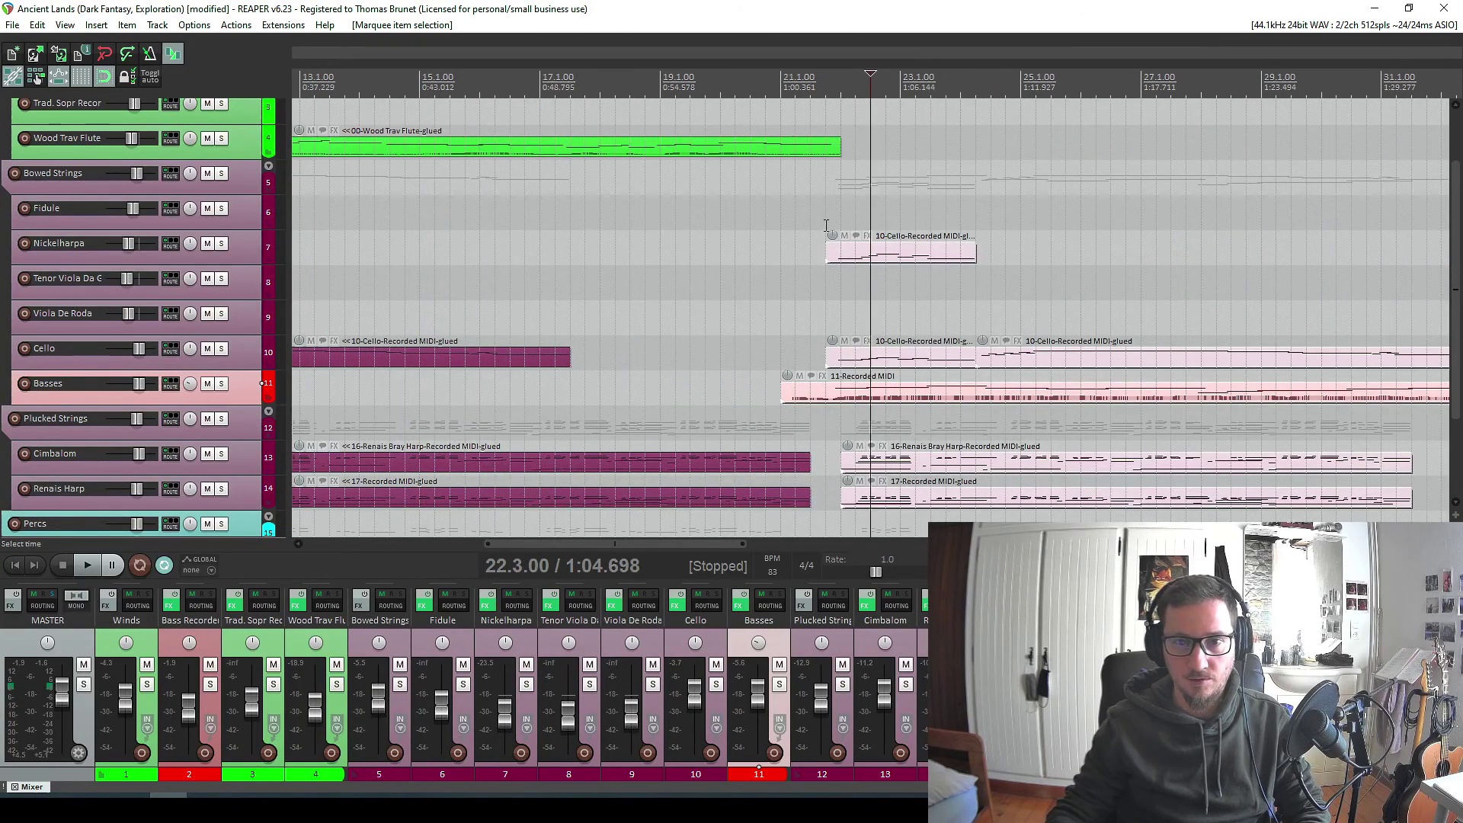
{"action": "left_click_drag", "start_coordinate": [826, 225], "coordinate": [1002, 226]}
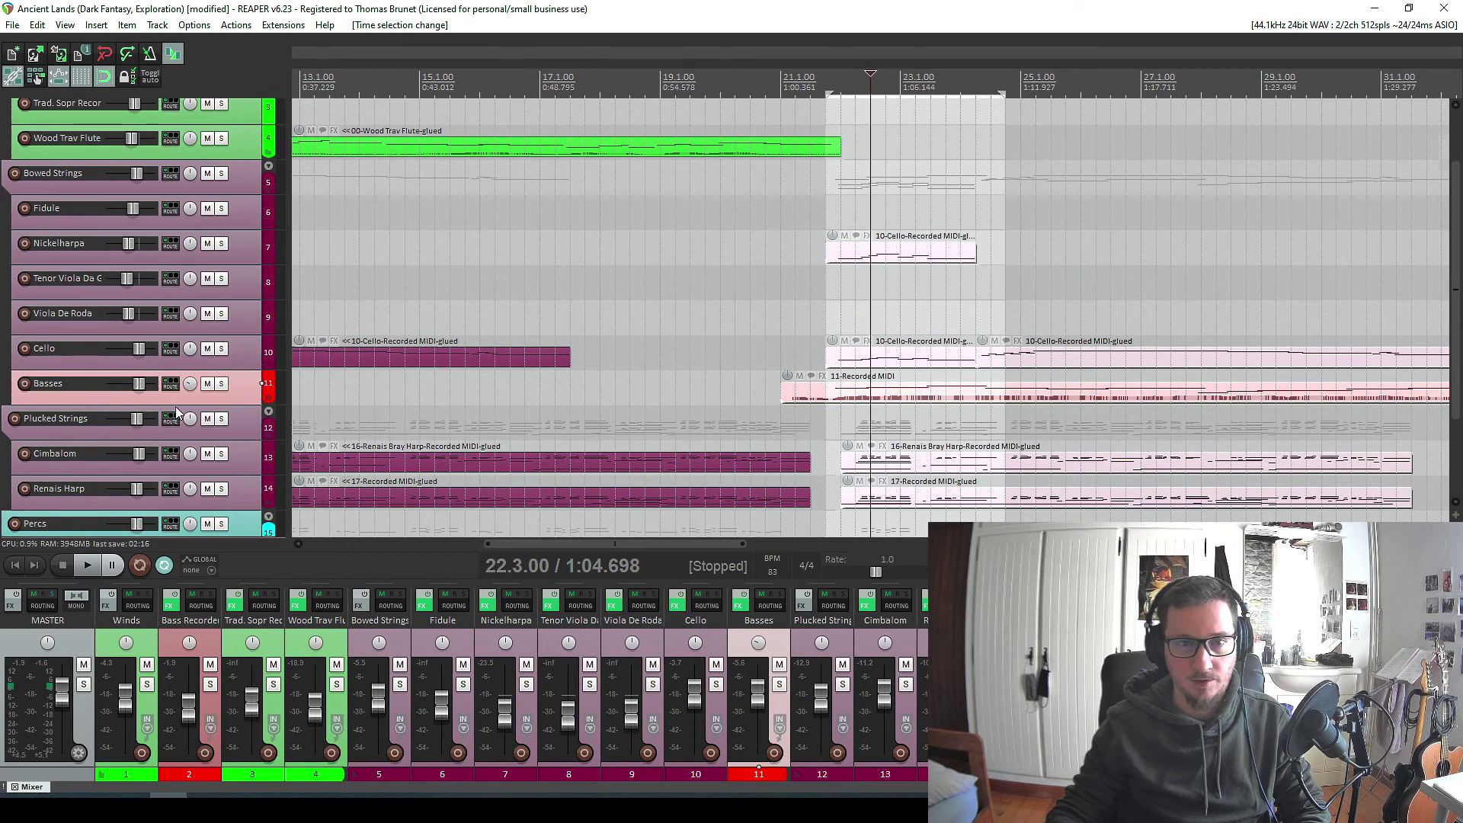
{"action": "scroll", "coordinate": [183, 412], "scroll_direction": "up", "scroll_amount": 3}
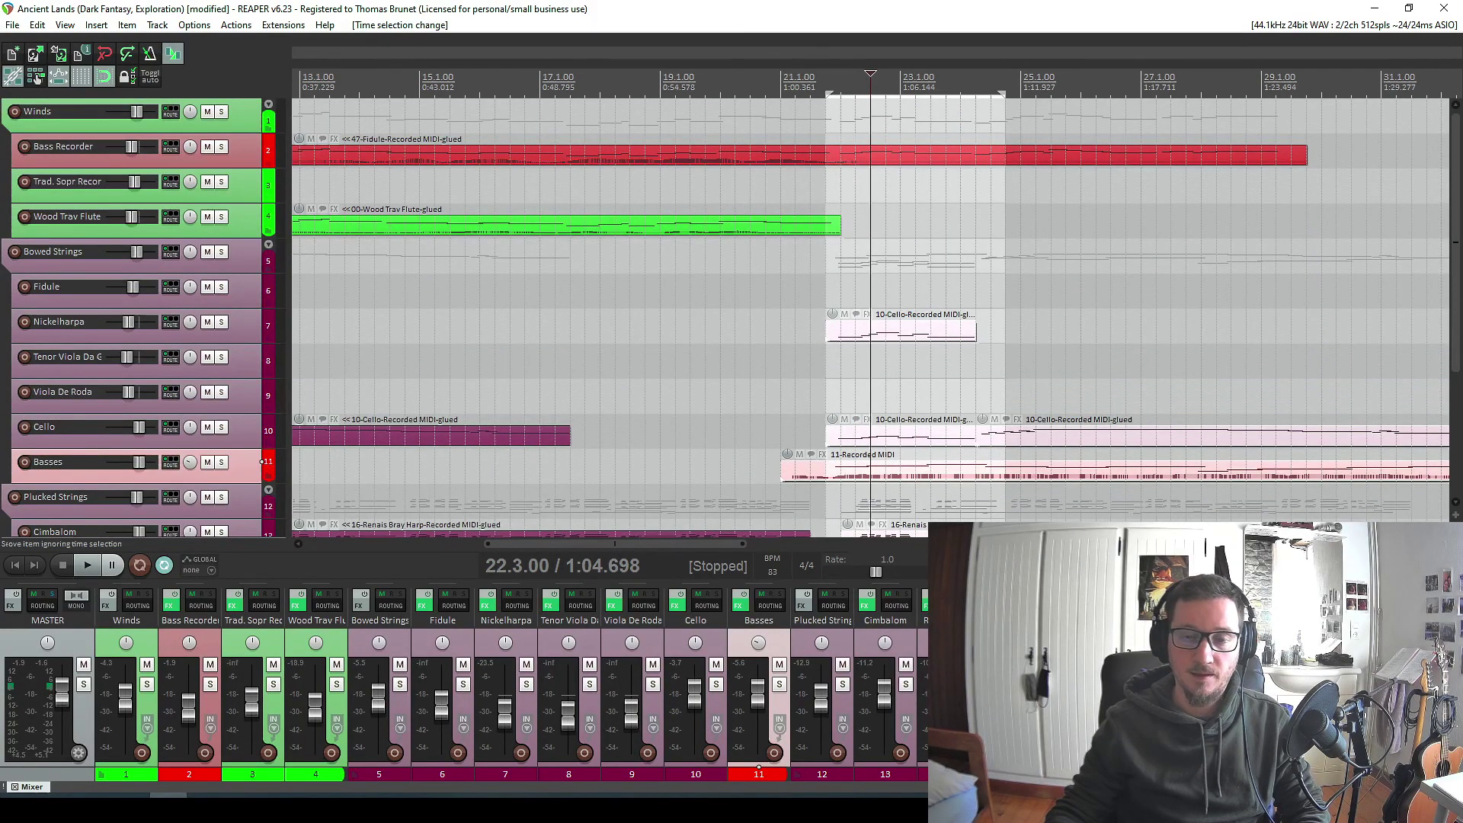
{"action": "scroll", "coordinate": [946, 419], "scroll_direction": "down", "scroll_amount": 4}
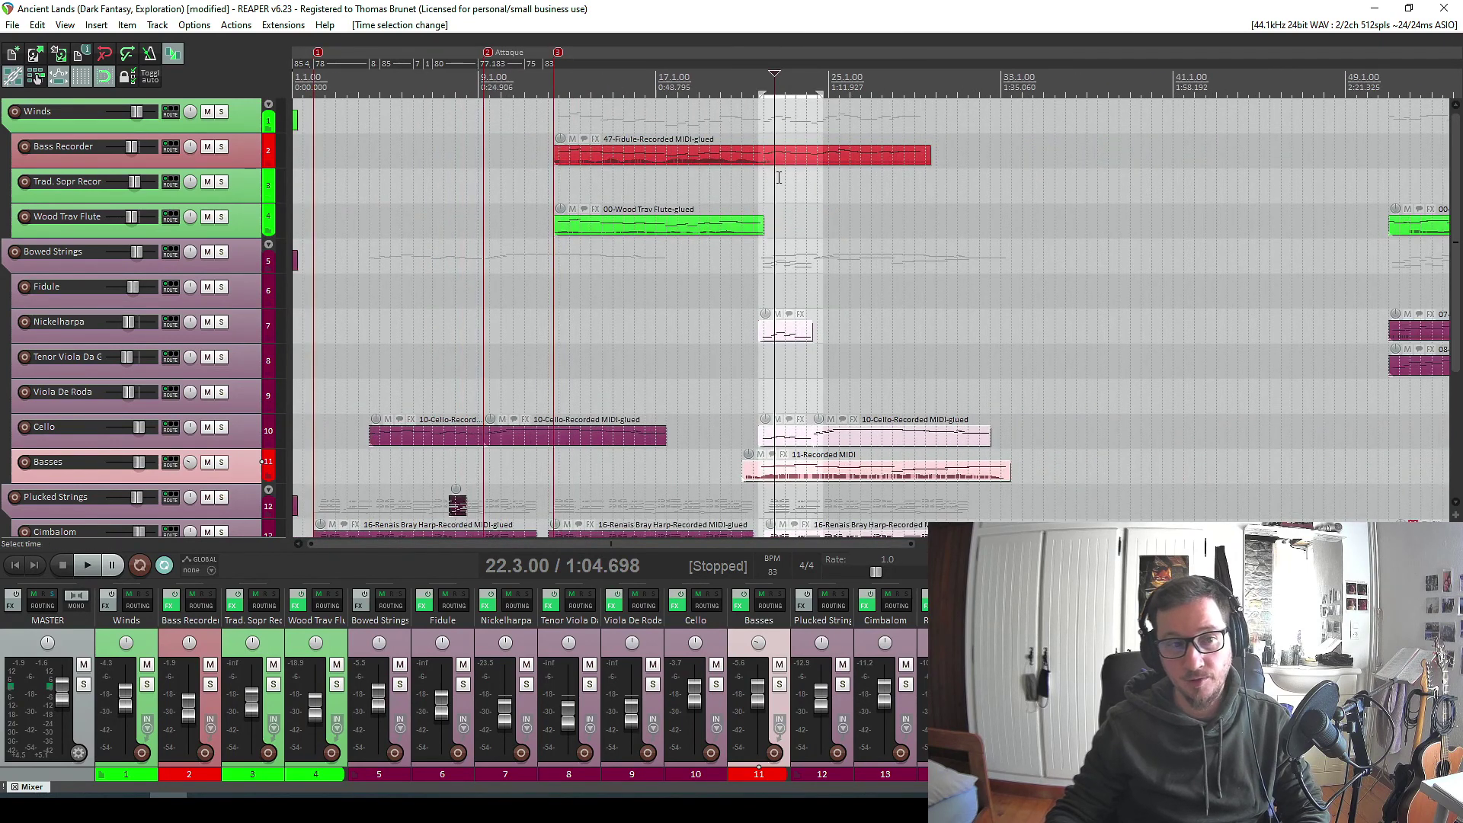
{"action": "key", "text": "Escape"}
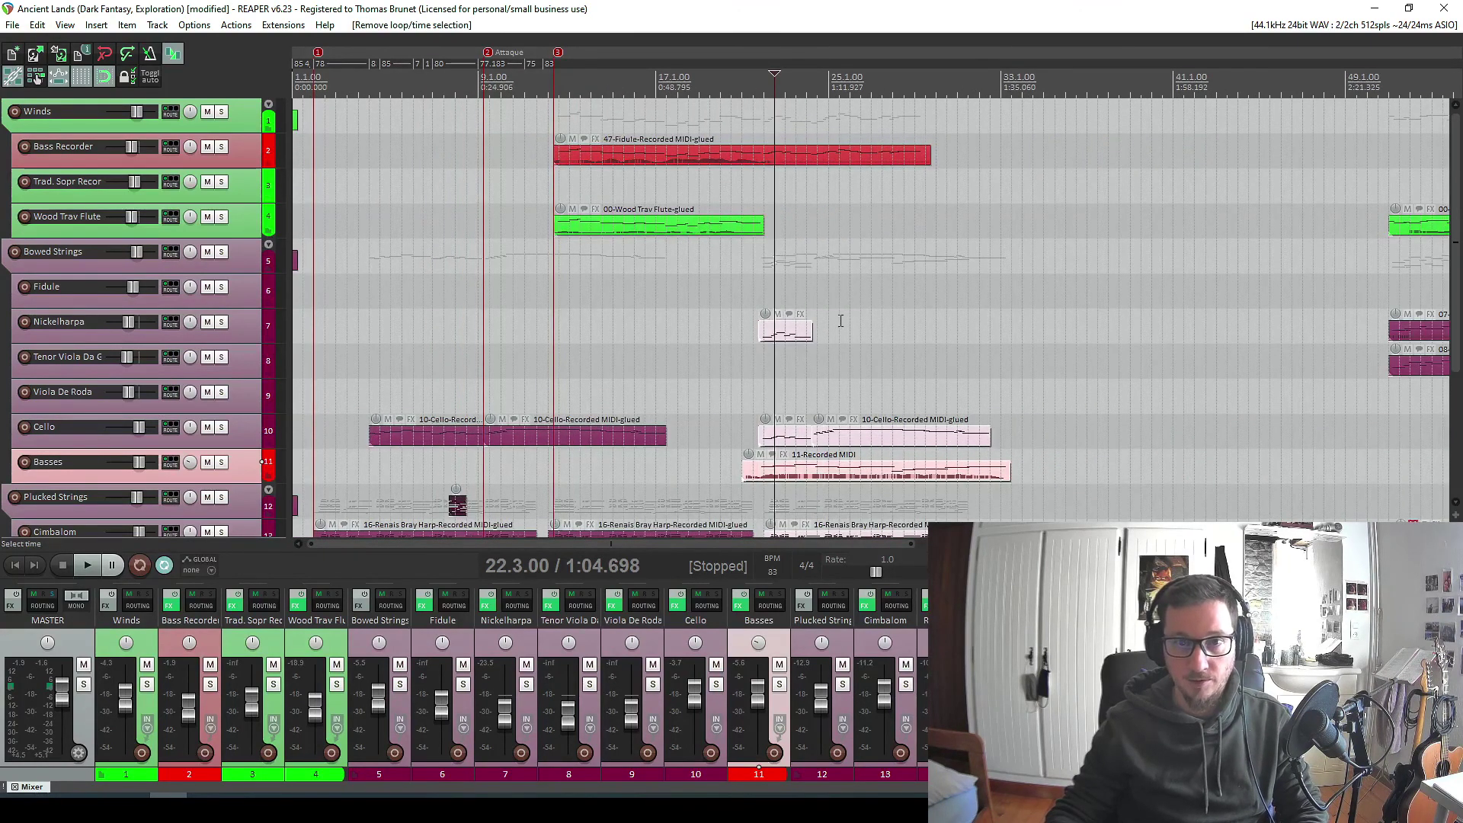
{"action": "key", "text": "Page_Down"}
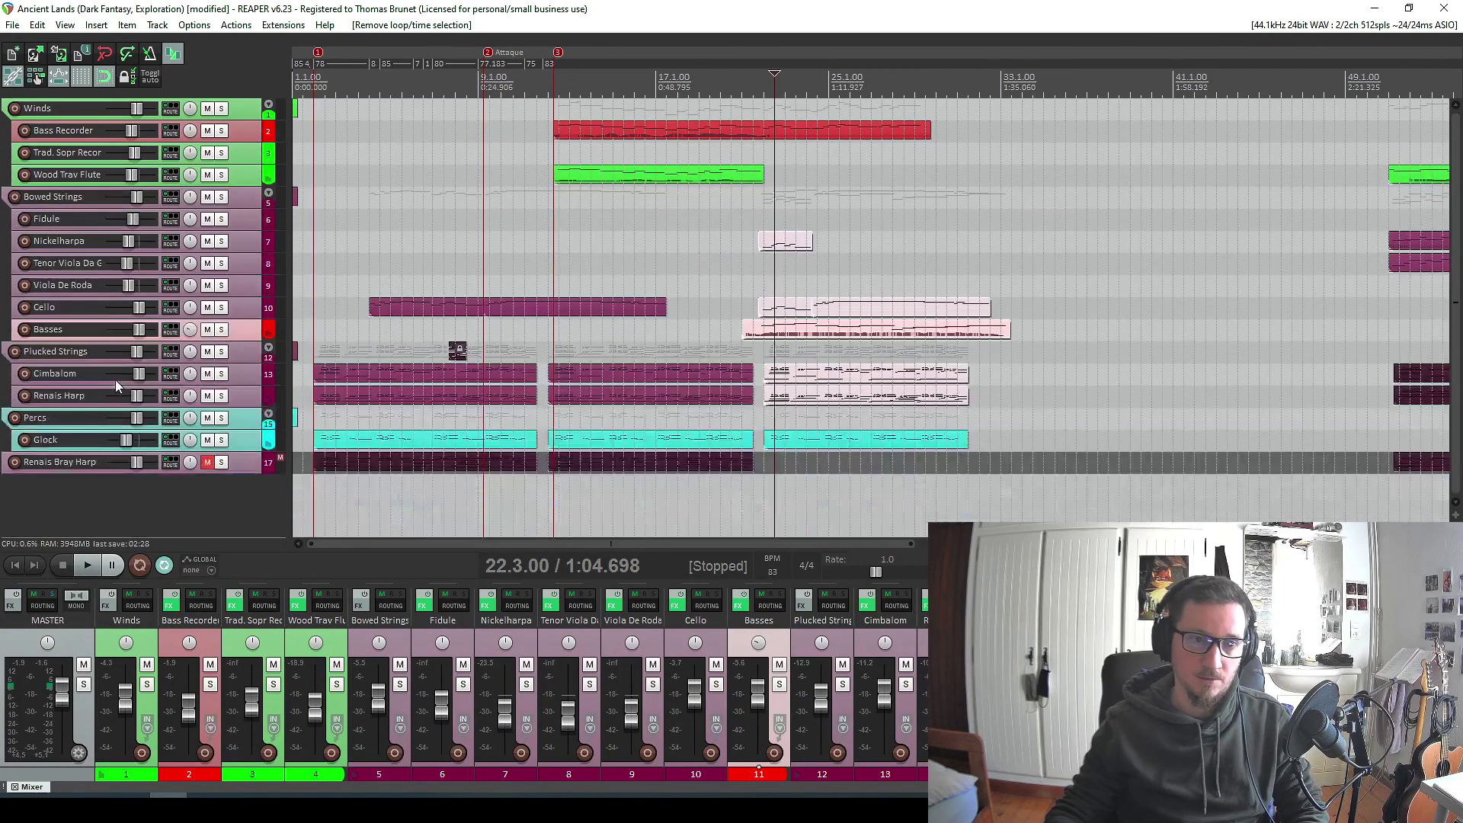